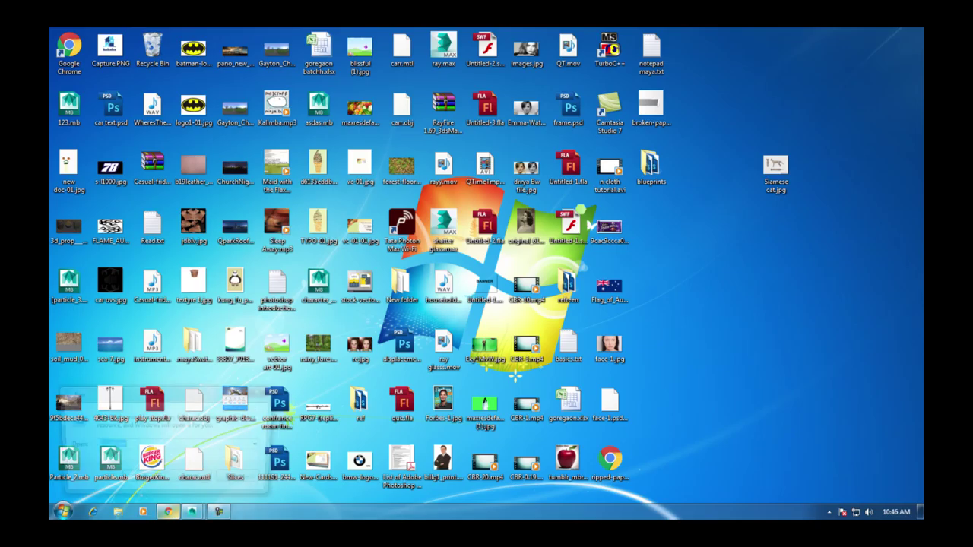
Step: Launch Notepad from Run and maximize its window
type("notepad")
key("Return")
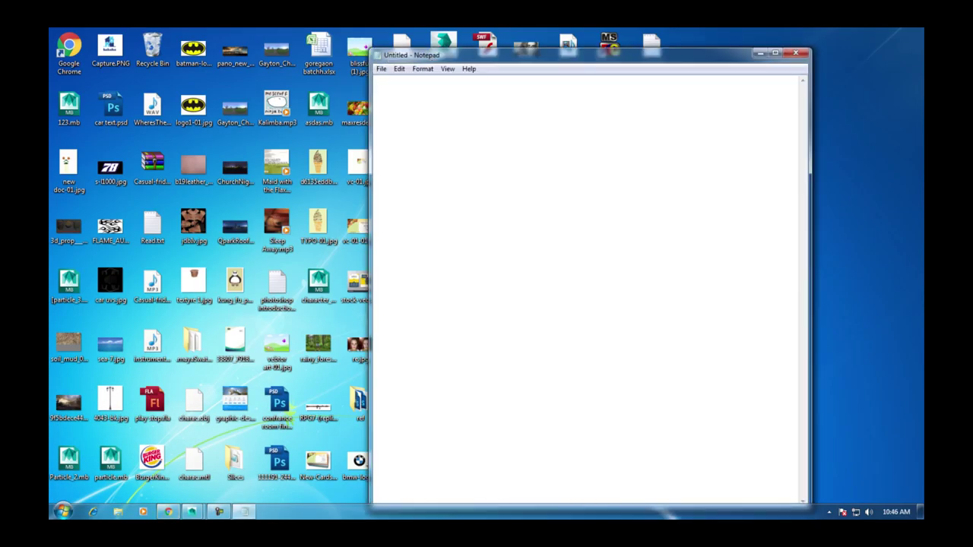
key("super+Up")
Step: Write 'In this tutorial we will go through 3d Modeling a Siamese Cat in Maya. lets get Started...' then minimize Notepad
type("In this tutorial we ill go through")
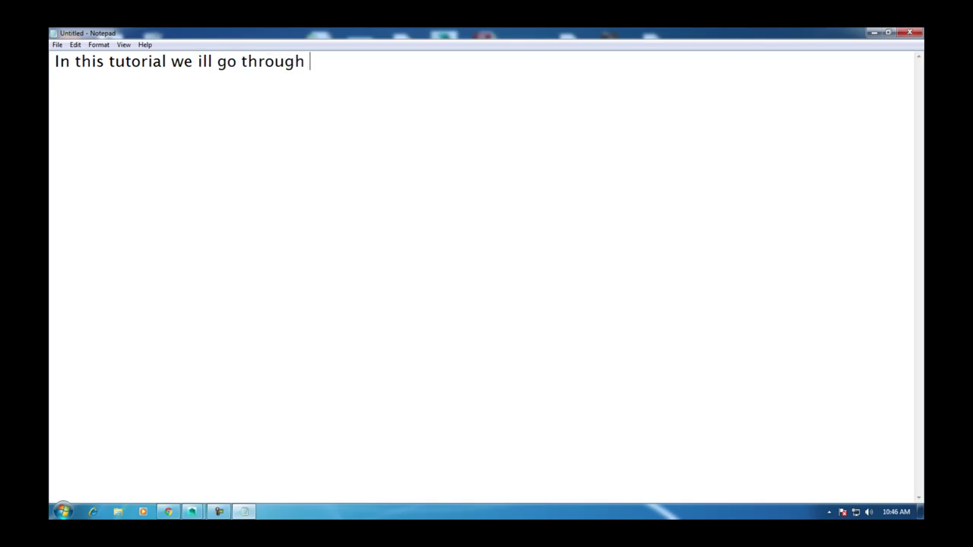
left_click(294, 60)
type("w")
key("Right")
key("Right")
key("Right")
key("Right")
key("Right")
key("Right")
key("Right")
key("Right")
key("Right")
key("Right")
key("Right")
key("Right")
key("Right")
key("Right")
type("3d Modeling a Sima")
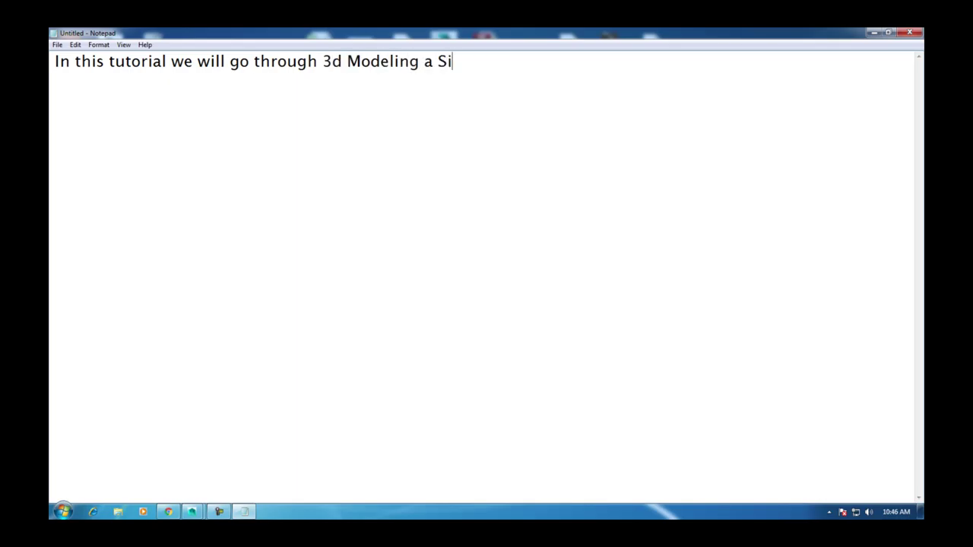
key("BackSpace")
key("BackSpace")
type("amese Cat ")
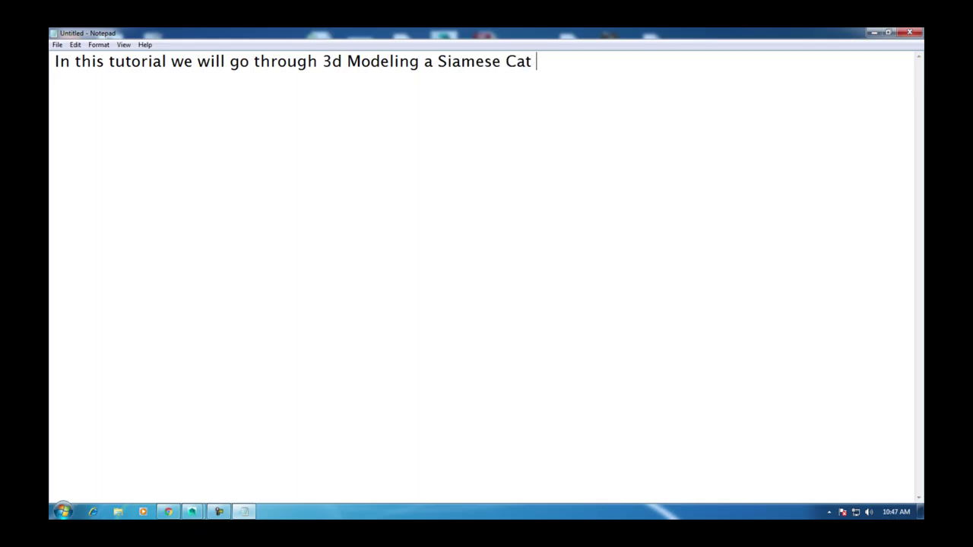
type("in Maya.")
key("Return")
key("Return")
type("lets get ")
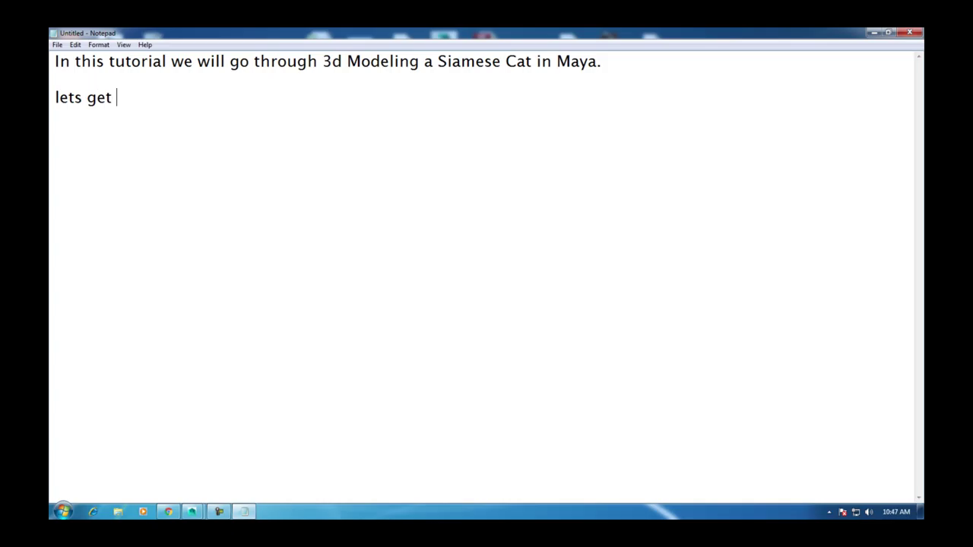
type("Started")
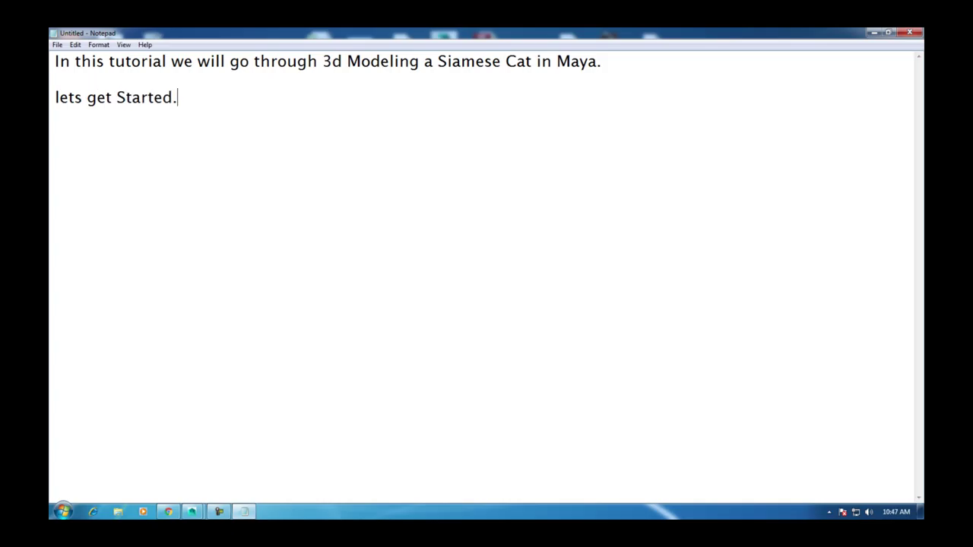
type("...")
left_click(874, 33)
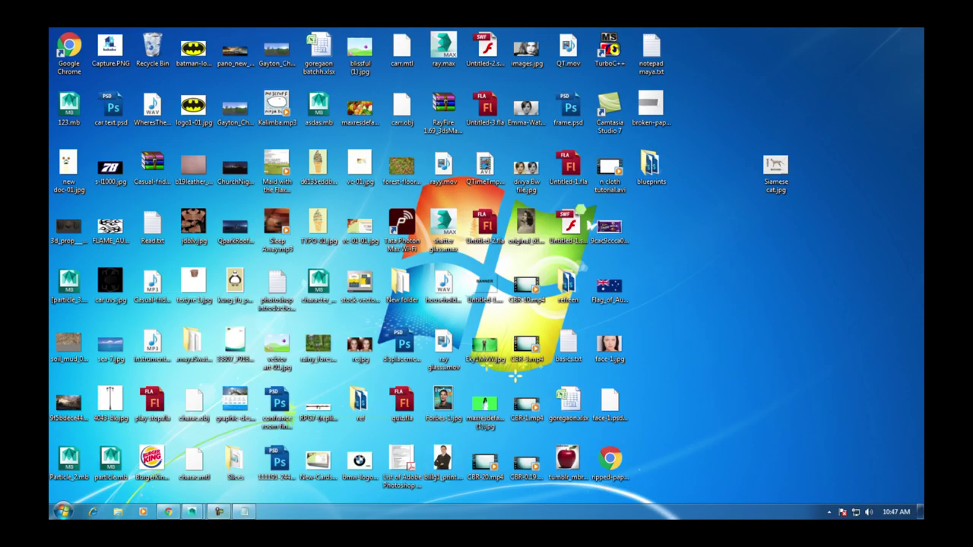
Step: Import front.psd from Desktop\blueprints as the front view's image plane
mouse_move(192, 512)
left_click(255, 449)
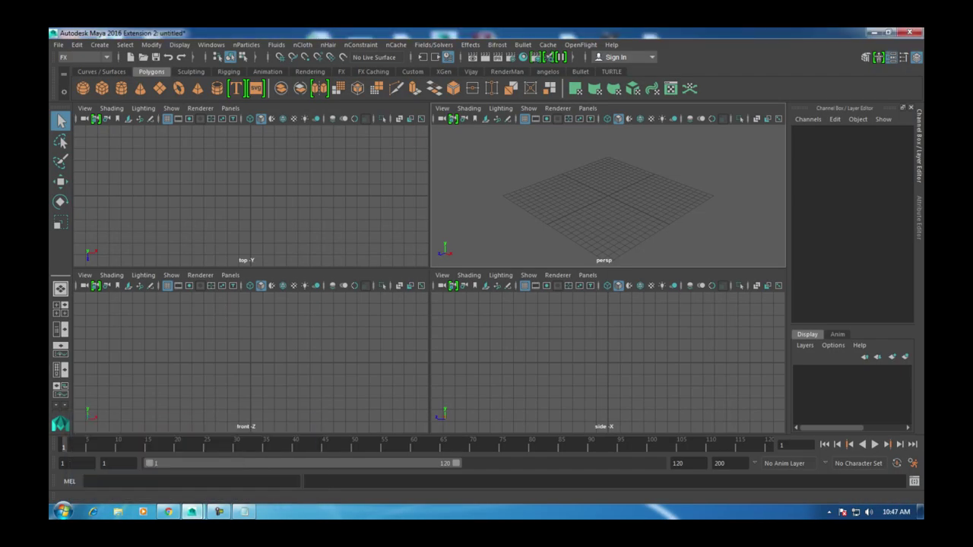
left_click(85, 275)
mouse_move(129, 499)
left_click(293, 491)
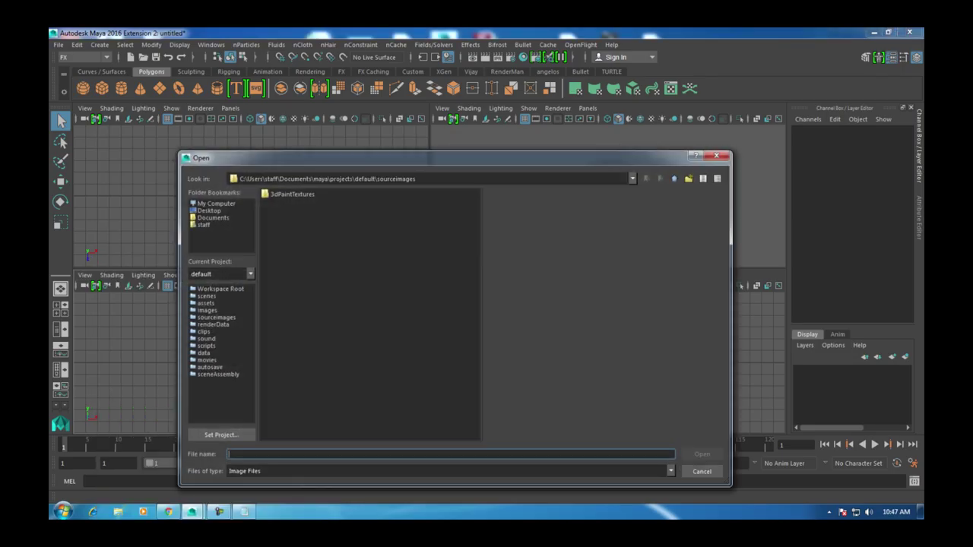
left_click(209, 211)
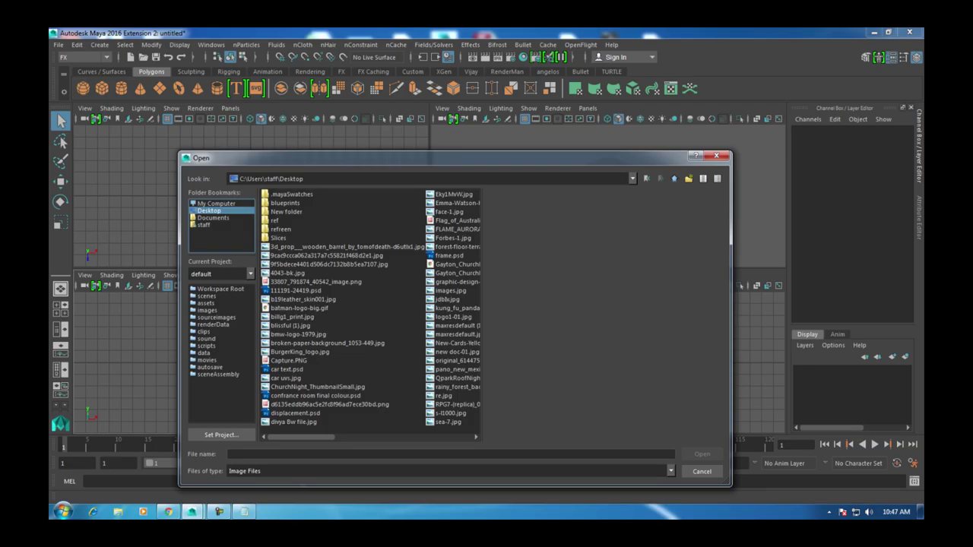
double_click(285, 203)
double_click(282, 194)
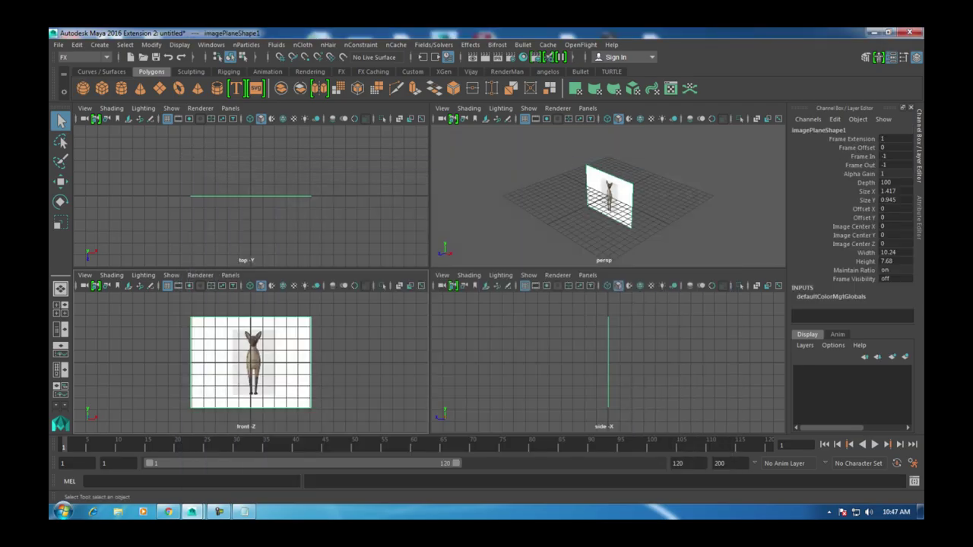
Step: Import side 1.psd from Desktop\blueprints as the side view's image plane
left_click(442, 275)
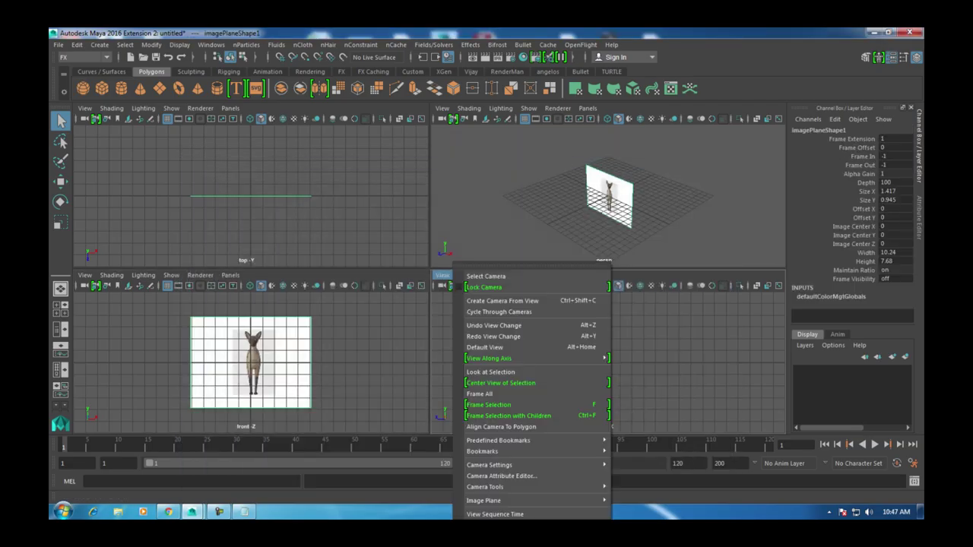
mouse_move(502, 500)
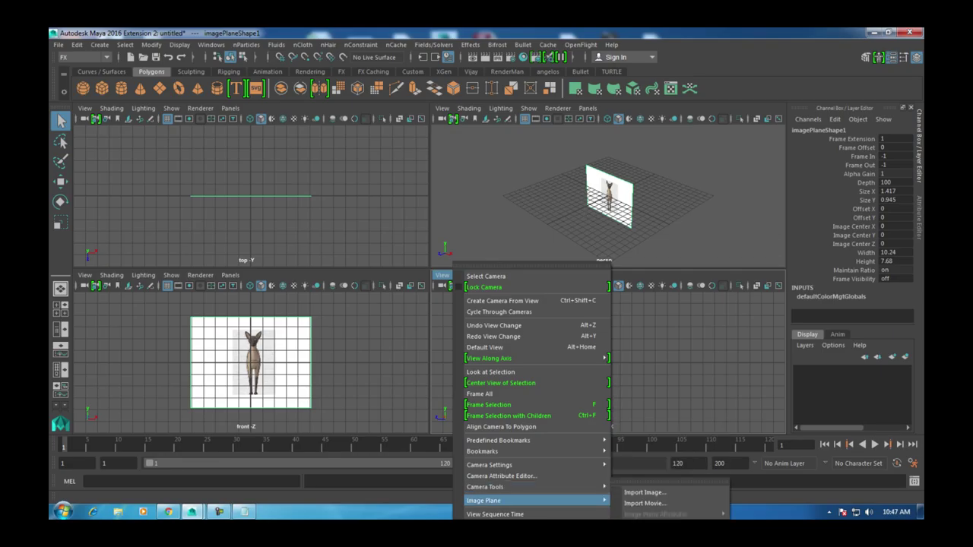
left_click(644, 493)
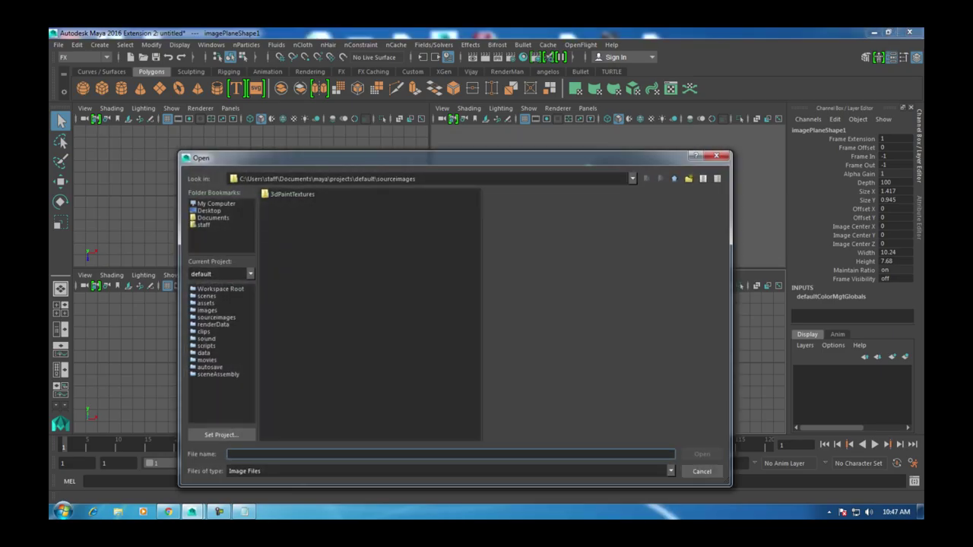
left_click(209, 211)
double_click(285, 203)
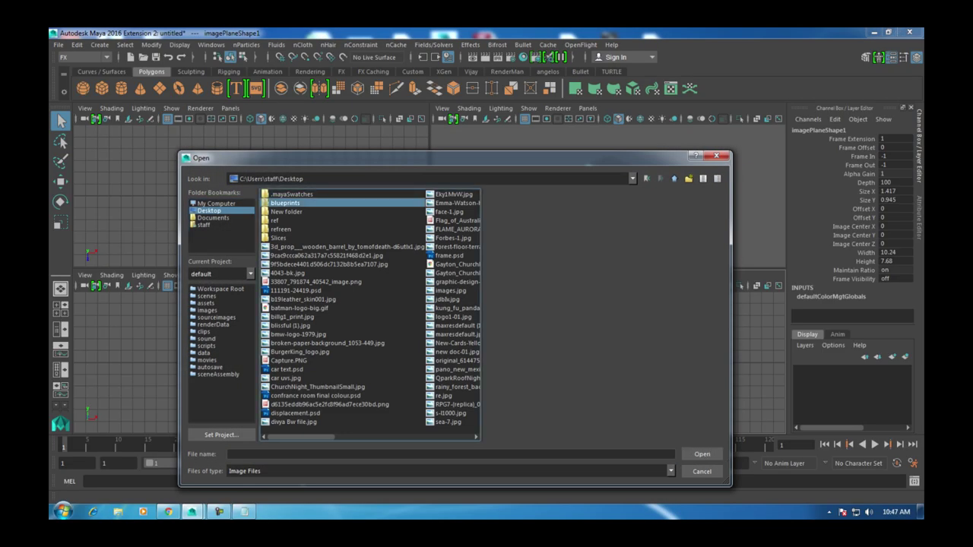
double_click(285, 203)
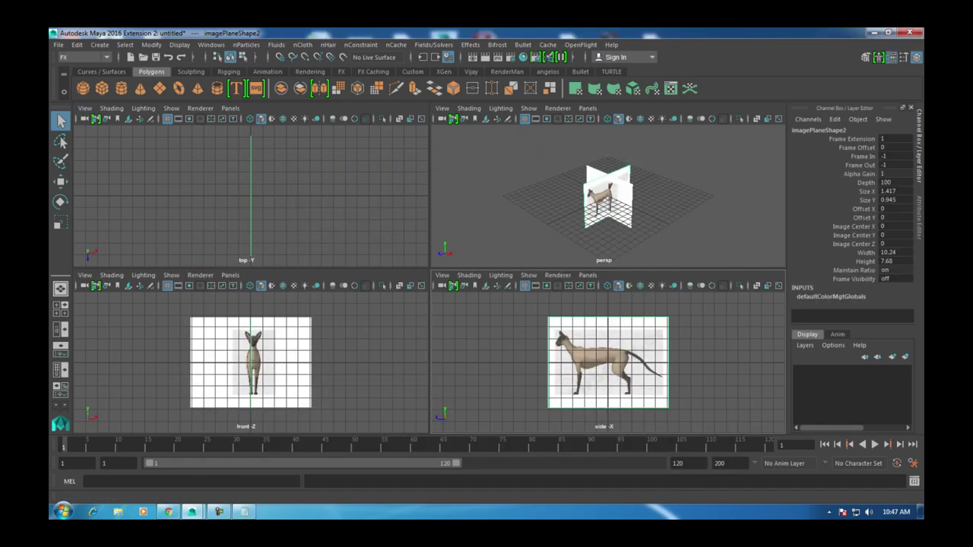
Step: Import top.psd from Desktop\blueprints as the top view's image plane
left_click(99, 144)
left_click(85, 108)
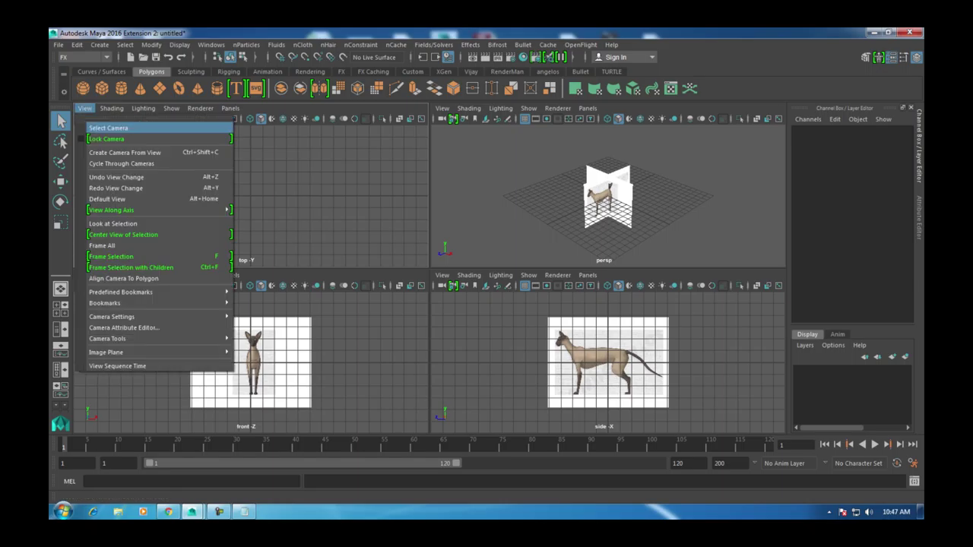
mouse_move(152, 351)
left_click(266, 361)
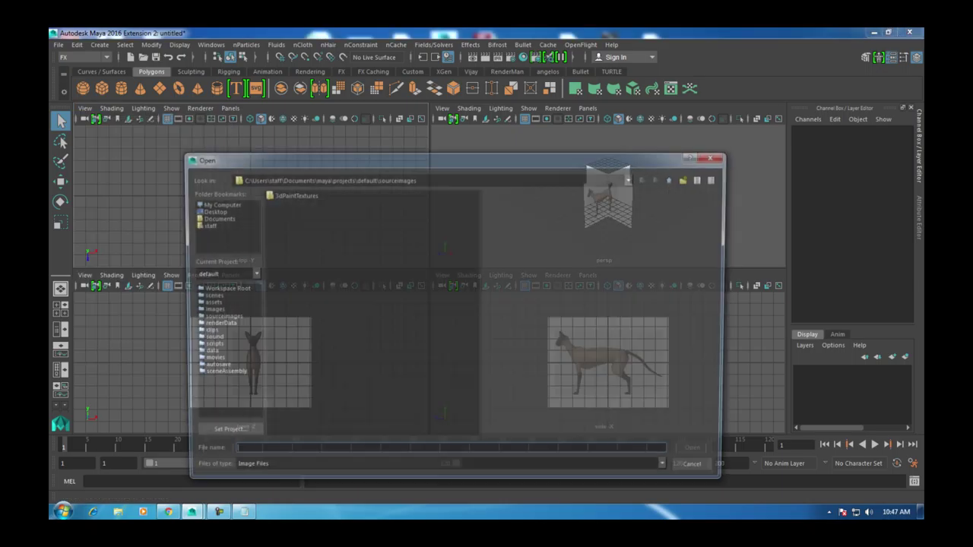
left_click(209, 211)
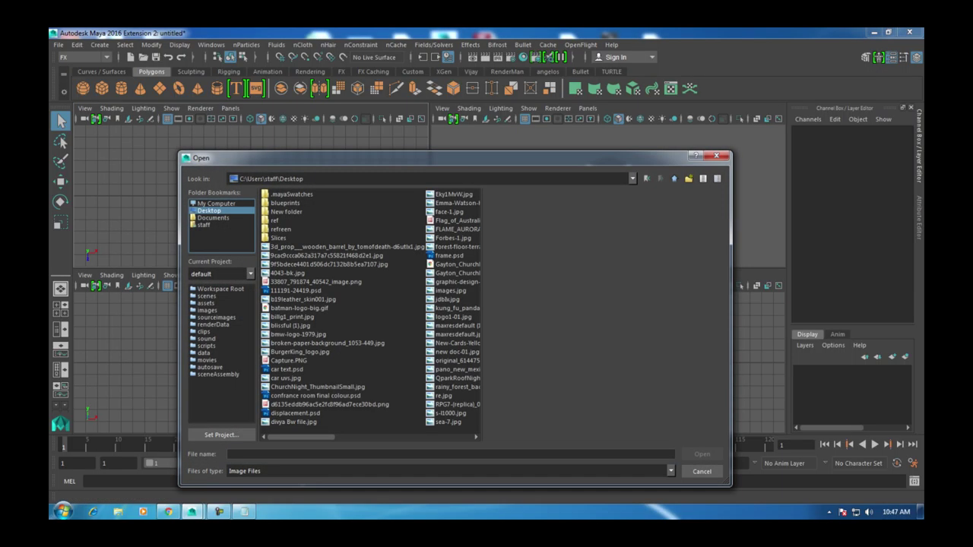
double_click(281, 203)
double_click(281, 211)
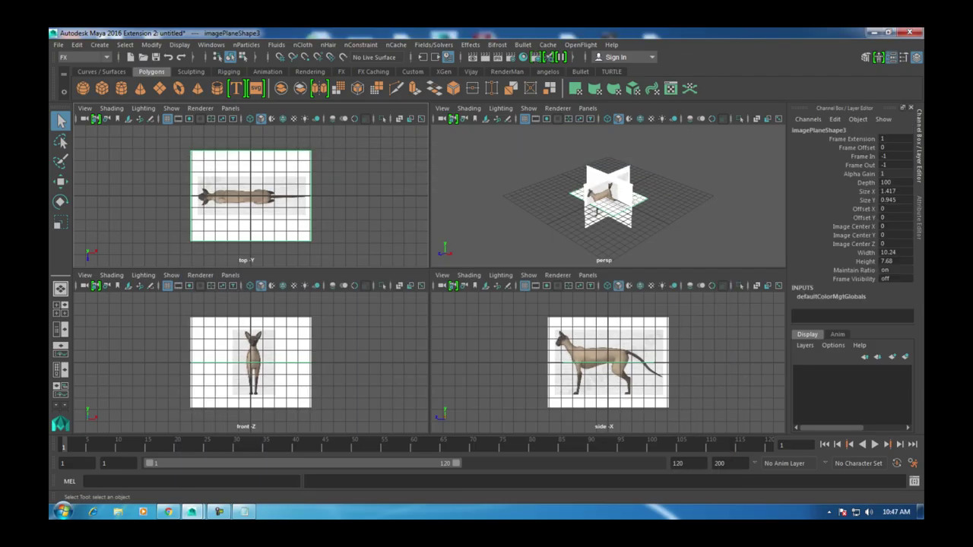
left_click(594, 204)
Step: Raise the front plane to Translate Y 3.879, push it back in Z, and slide the side plane left in X
key("w")
key("space")
left_click_drag(430, 228, 429, 144)
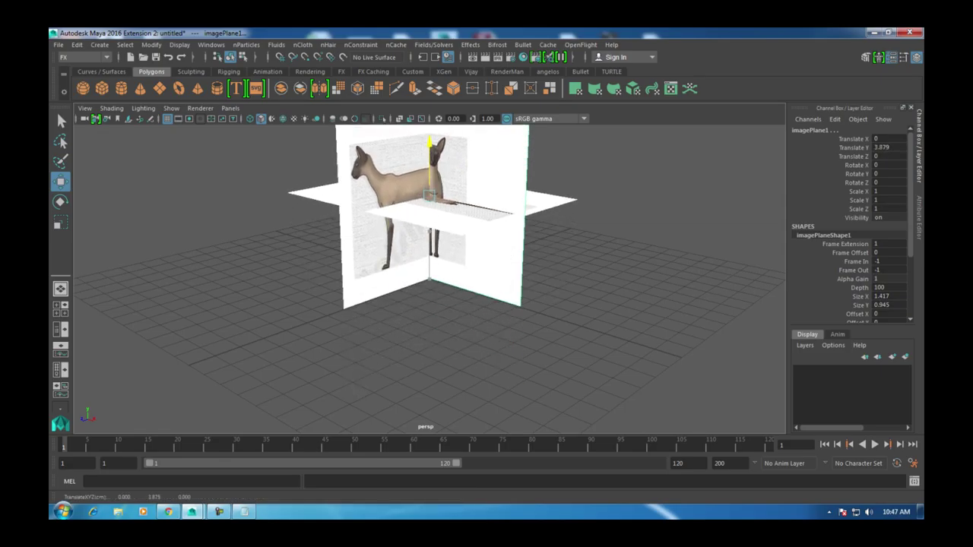
left_click(538, 146)
key("ctrl+z")
key("f")
left_click_drag(389, 287, 604, 197)
left_click_drag(485, 169, 486, 173)
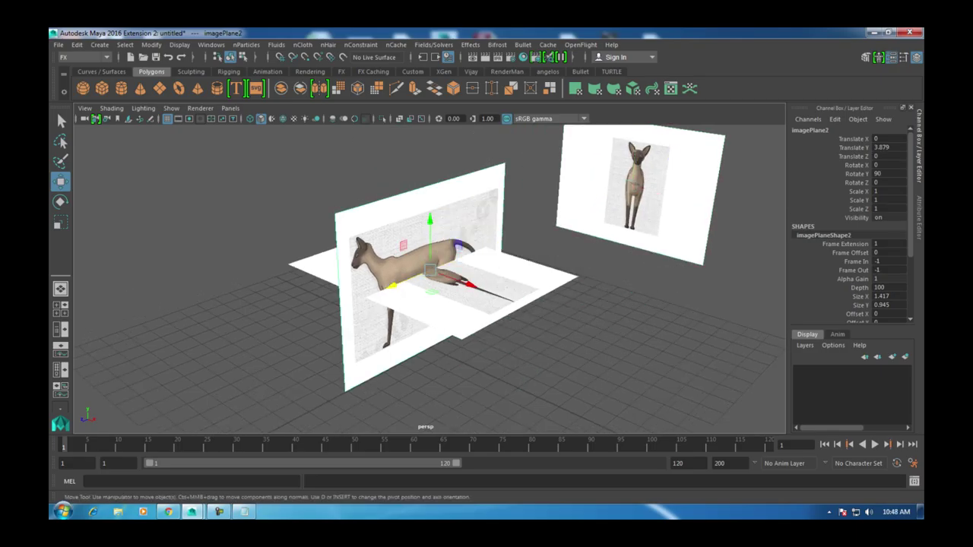
left_click_drag(456, 280, 282, 217)
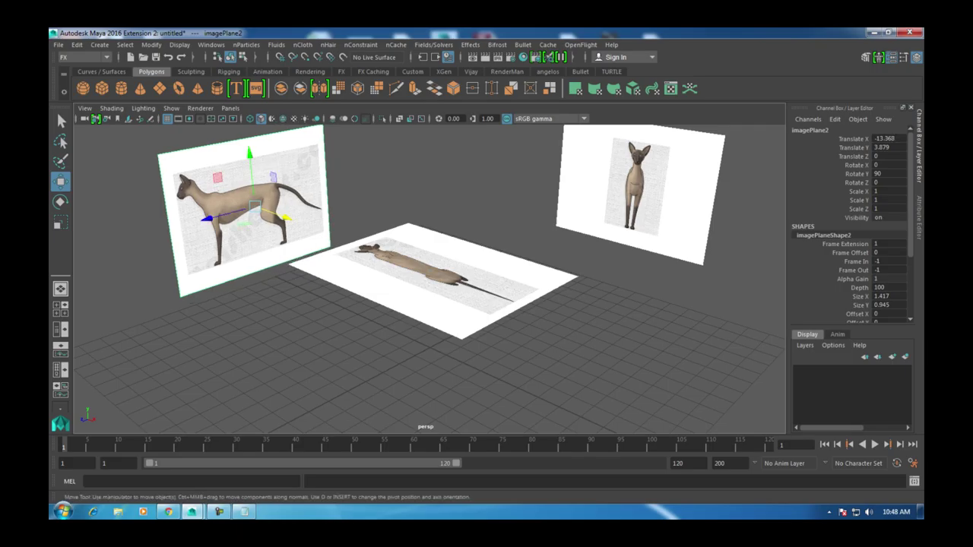
Step: Rotate the top-view floor plane to Rotate Y 90 in the Channel Box
left_click(464, 242)
key("space")
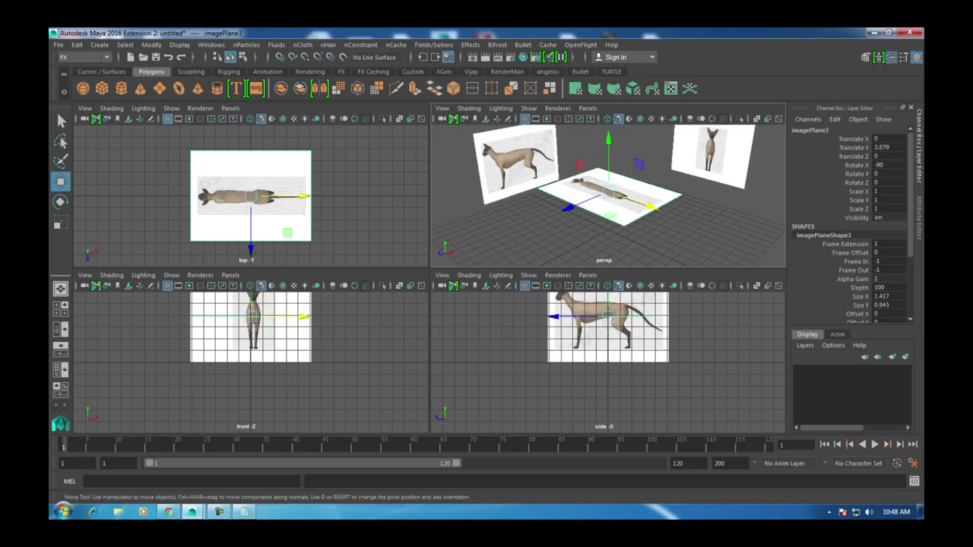
key("e")
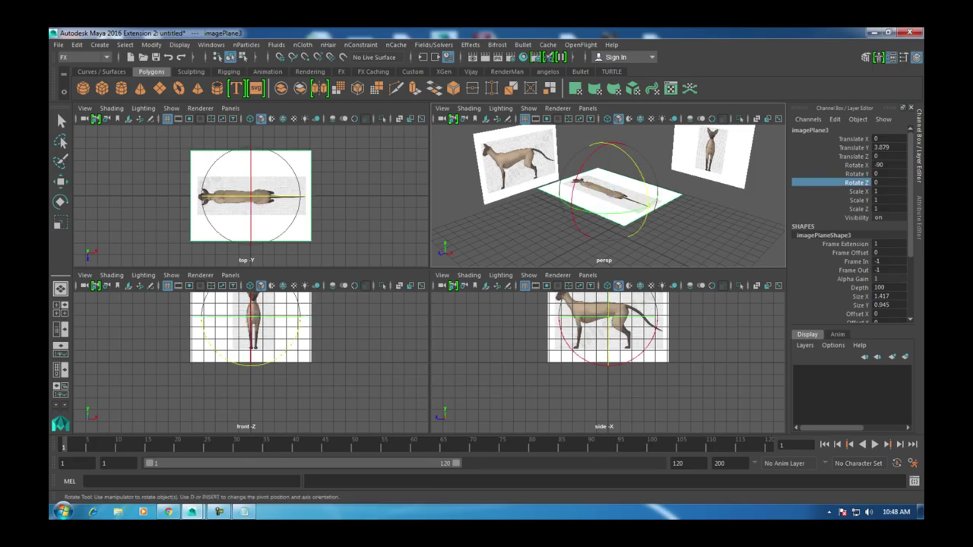
left_click_drag(298, 213, 295, 222)
key("ctrl+z")
type("9")
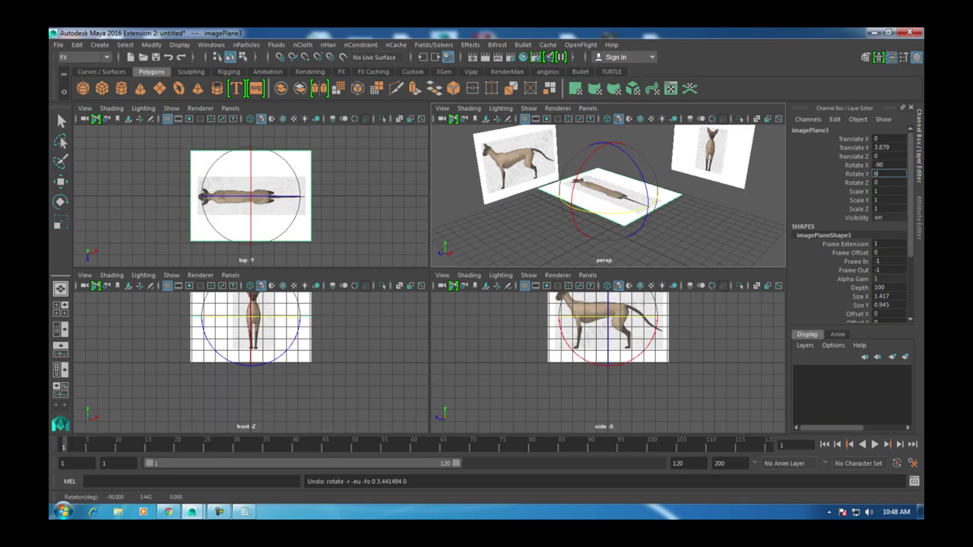
type("0")
key("Return")
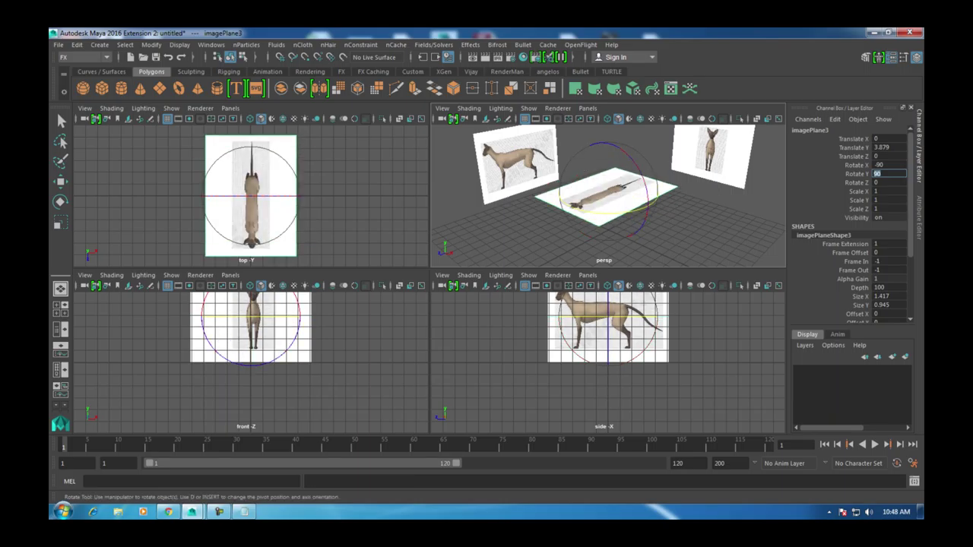
Step: Lower the top-view plane to Translate Y 0.048, just above the grid
left_click(689, 410)
key("space")
left_click_drag(426, 304, 469, 258, "alt")
key("space")
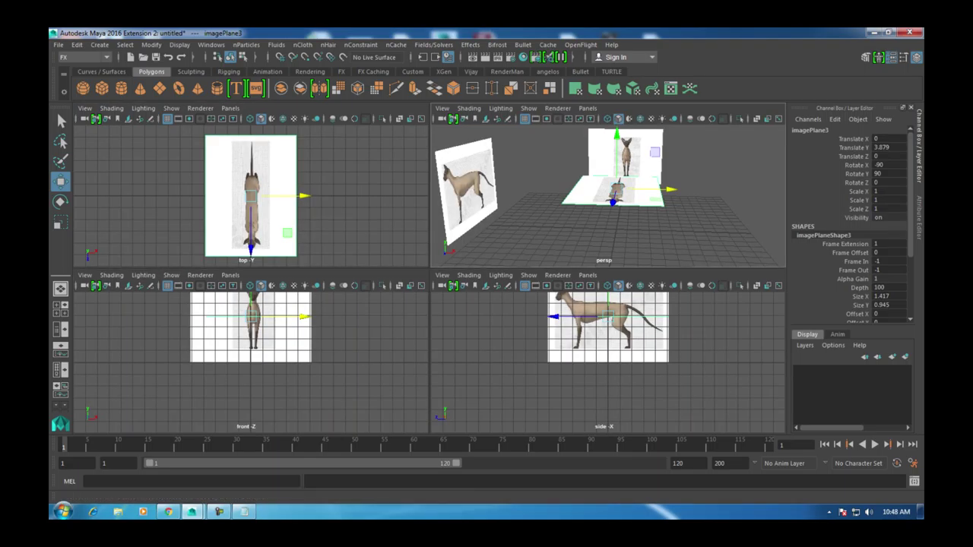
key("space")
key("w")
left_click_drag(445, 198, 445, 287)
key("space")
Step: Set Alpha Gain to 0.4 on the side, front and top reference planes
left_click(258, 235)
key("ctrl+a")
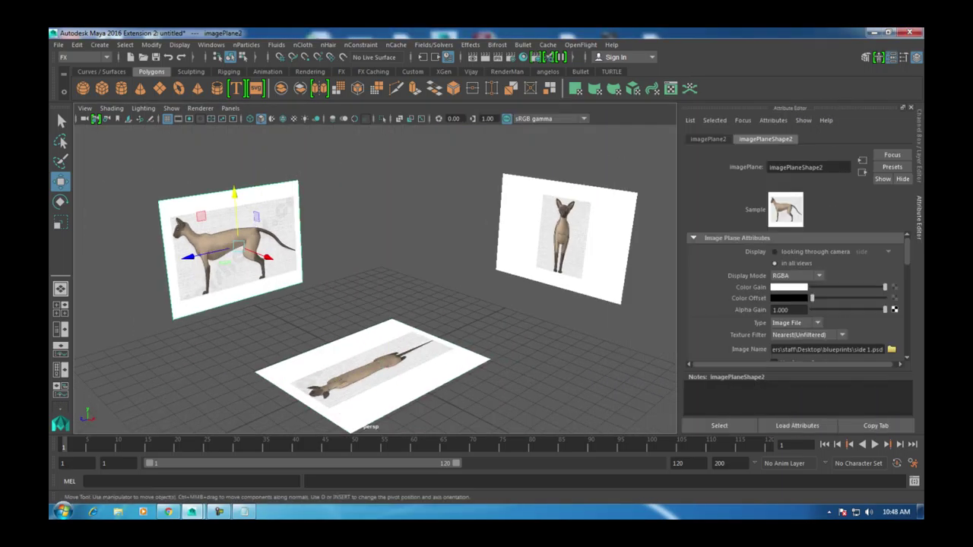
left_click(783, 310)
type("0.4")
key("Return")
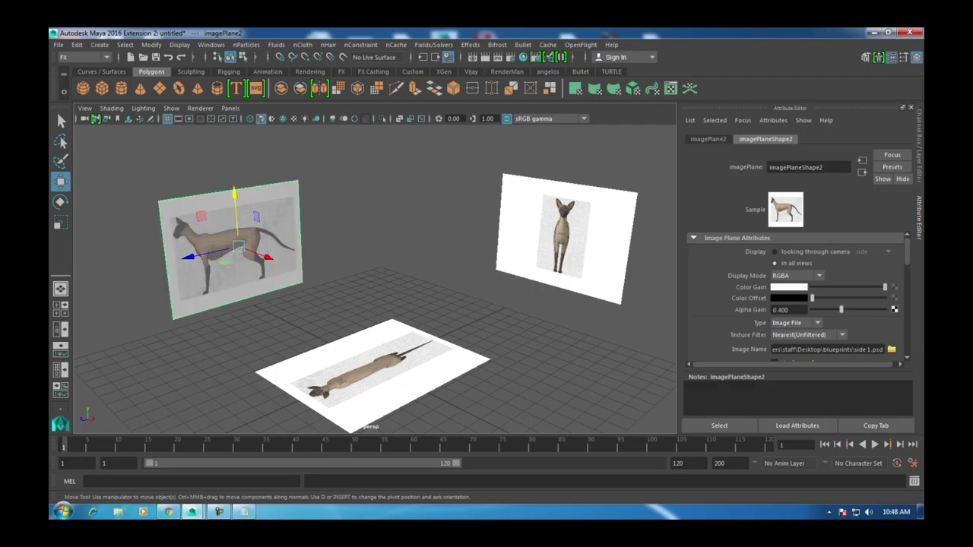
left_click(566, 228)
type("0.4")
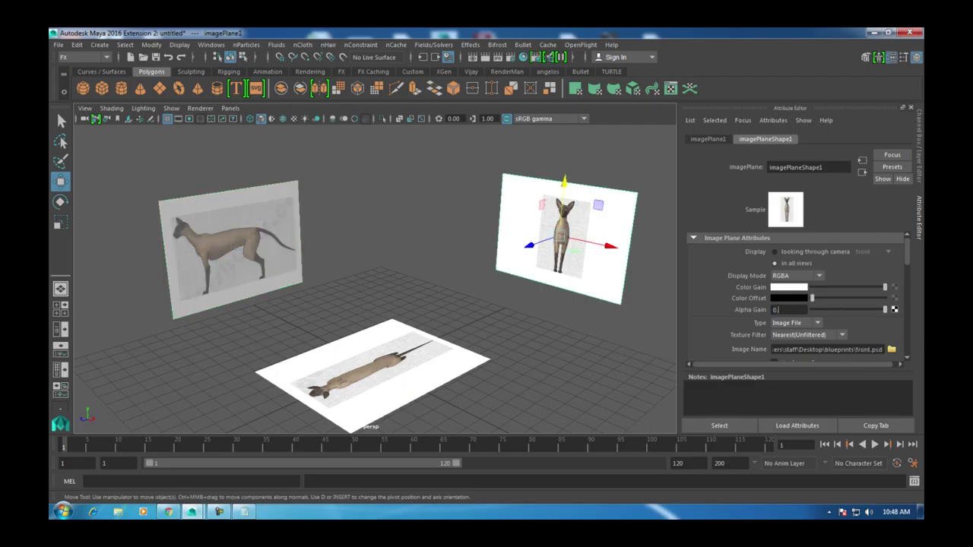
key("Return")
left_click(380, 361)
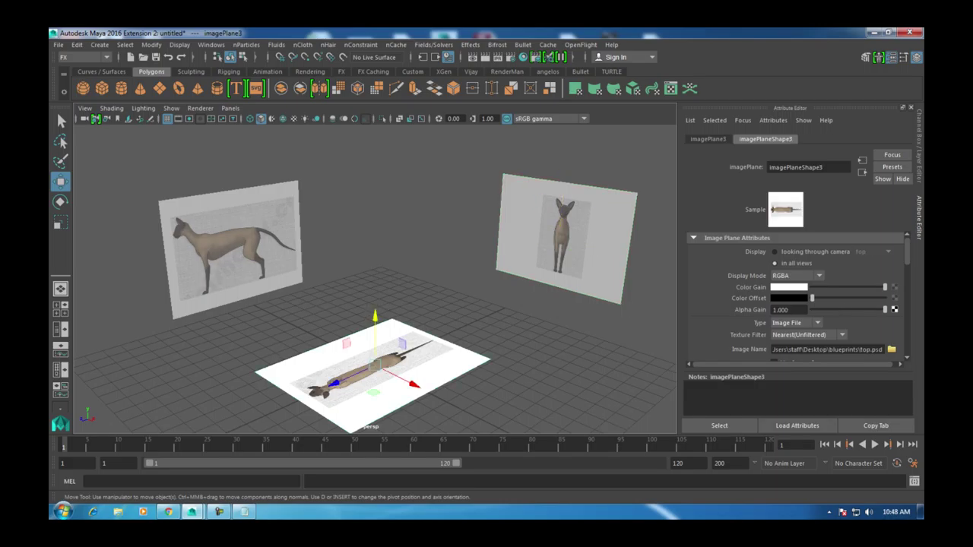
left_click(781, 309)
type("0.4")
key("Return")
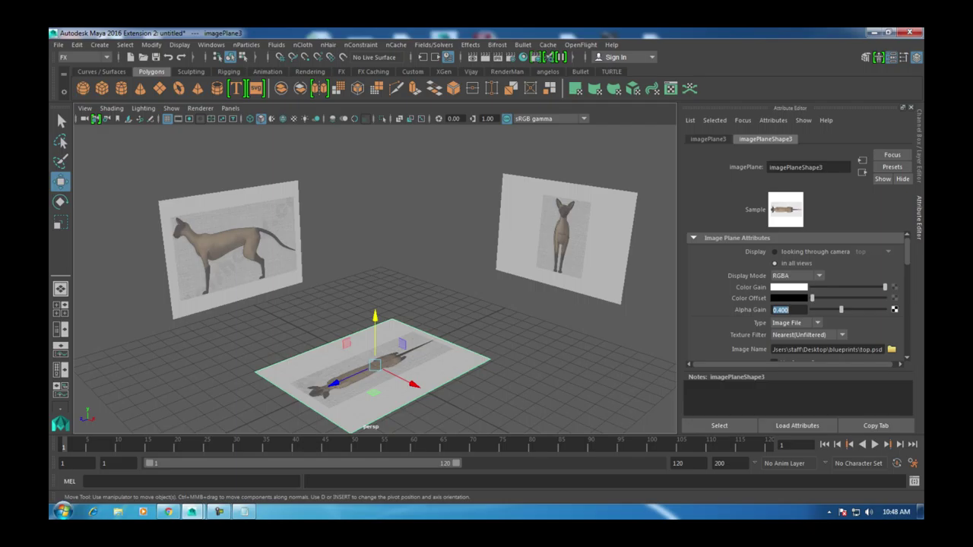
Step: Return to four views, clear the selection, and maximize the side view
key("a")
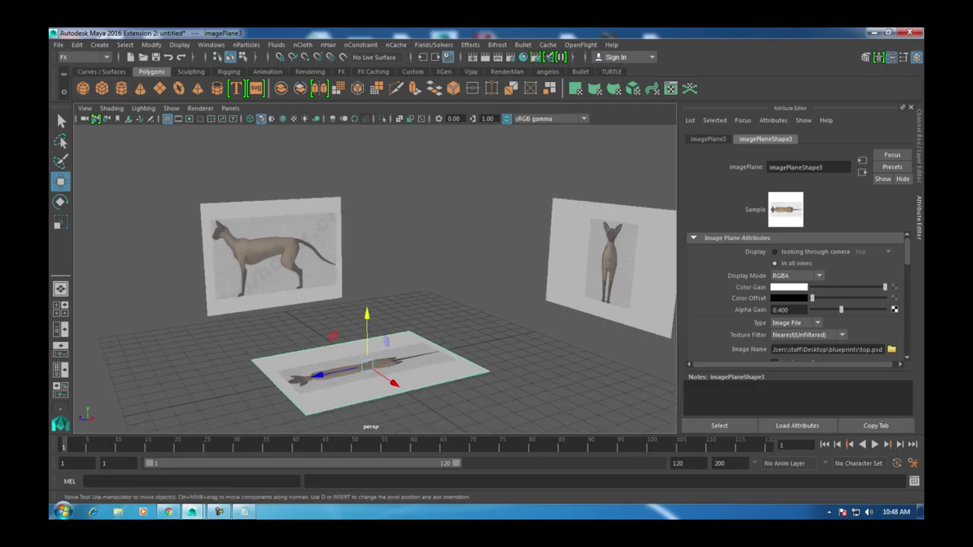
key("space")
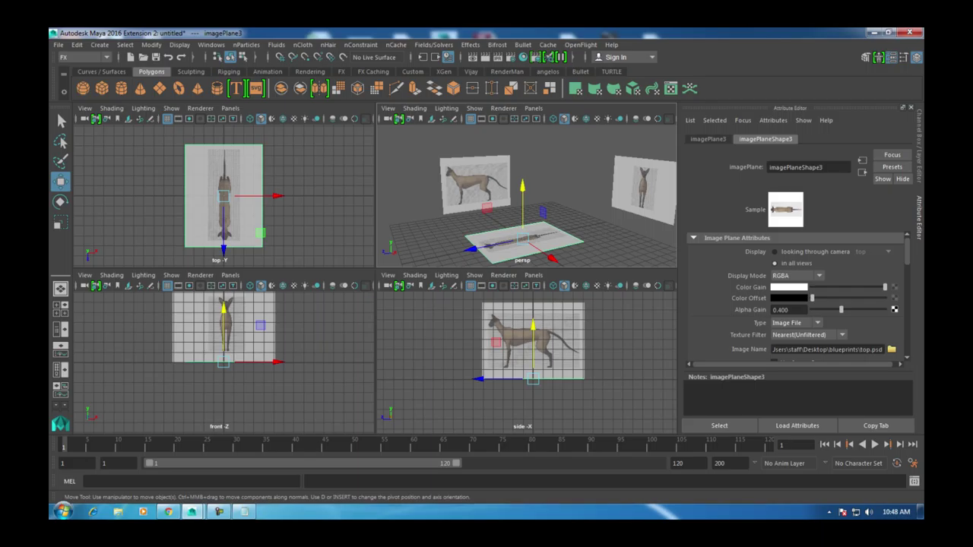
scroll(536, 354, "up", 5)
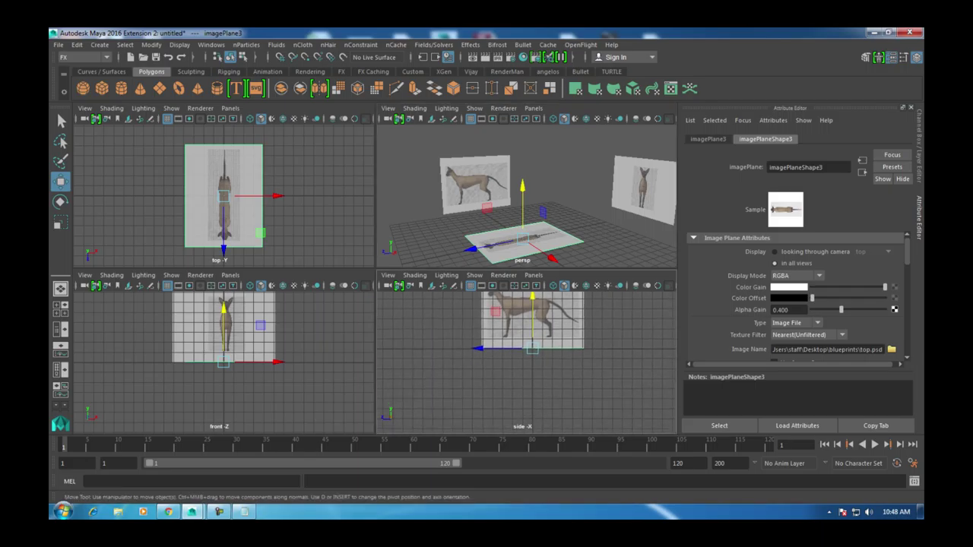
left_click(137, 357)
scroll(224, 353, "up", 2)
scroll(526, 354, "up", 2)
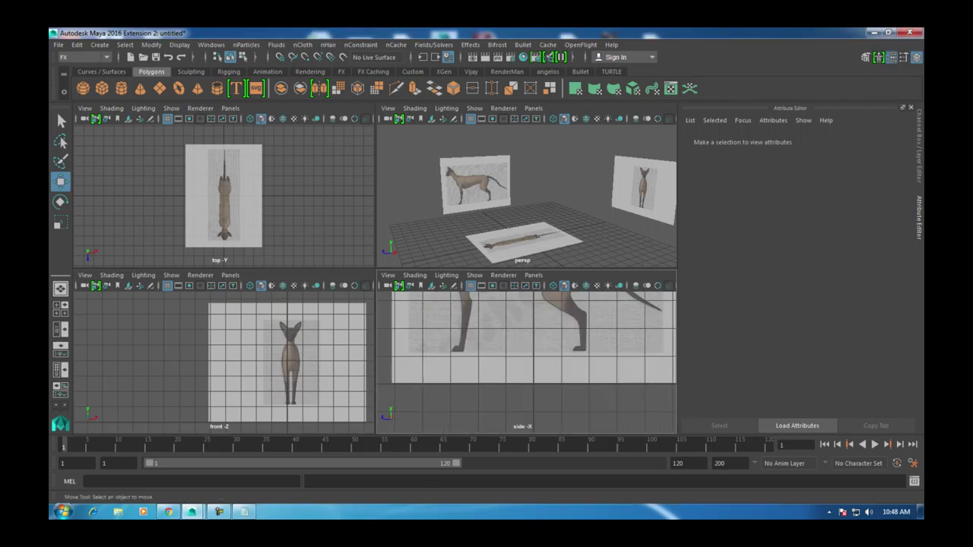
key("space")
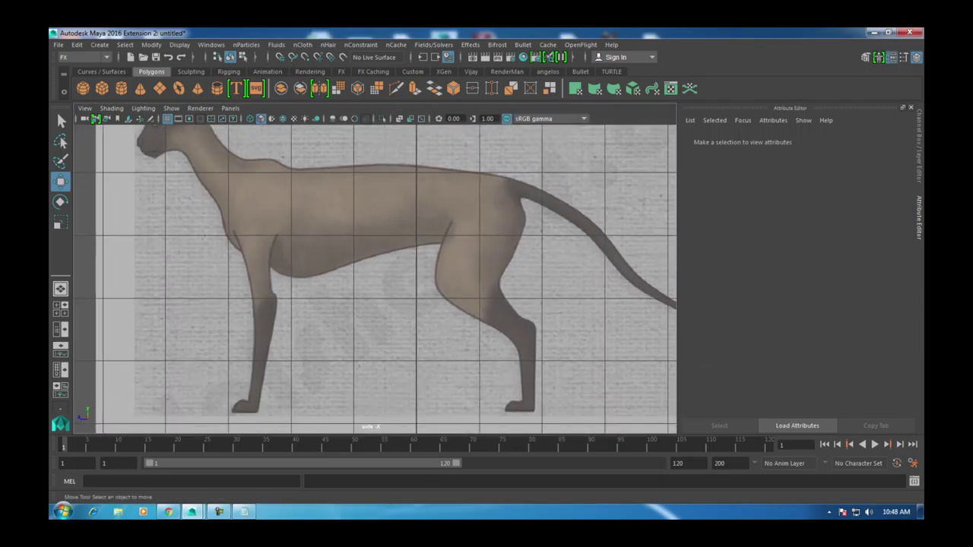
Step: Draw a polygon cube over the cat's torso and shift it onto the front reference
left_click(101, 88)
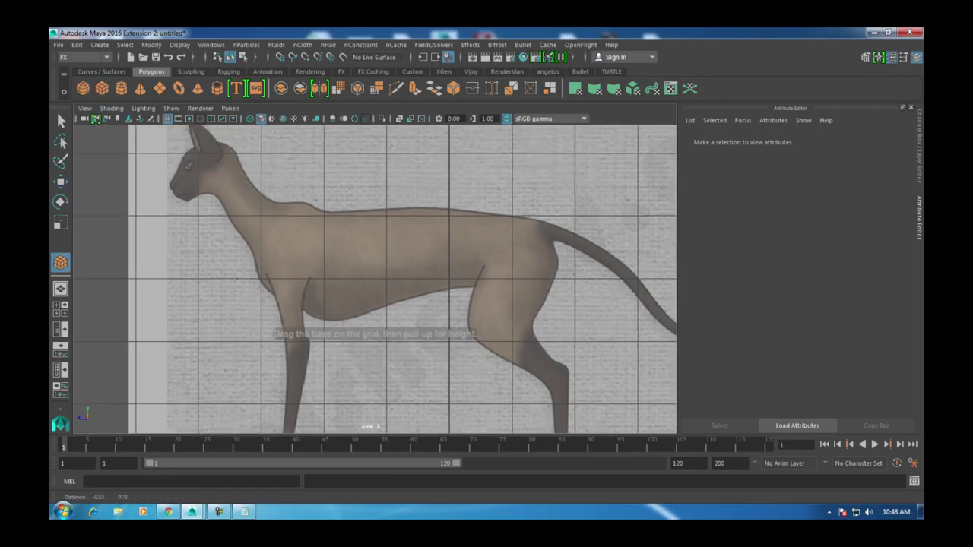
left_click_drag(353, 222, 447, 307)
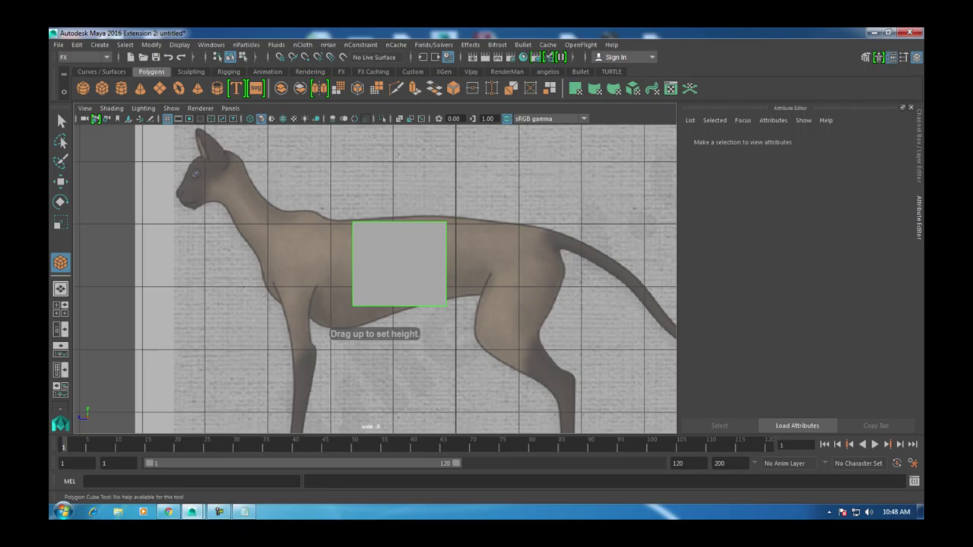
key("w")
key("space")
key("space")
scroll(580, 271, "up", 5)
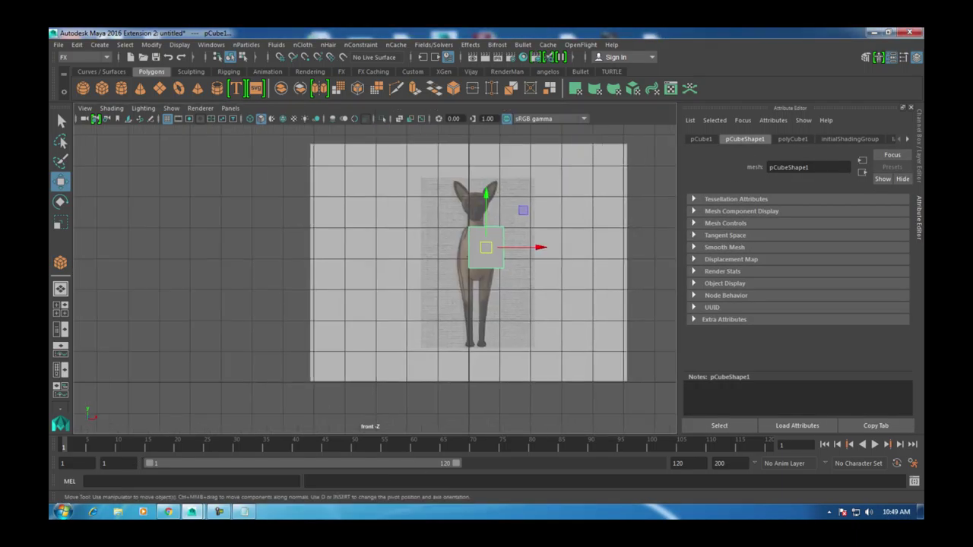
left_click_drag(514, 256, 524, 256)
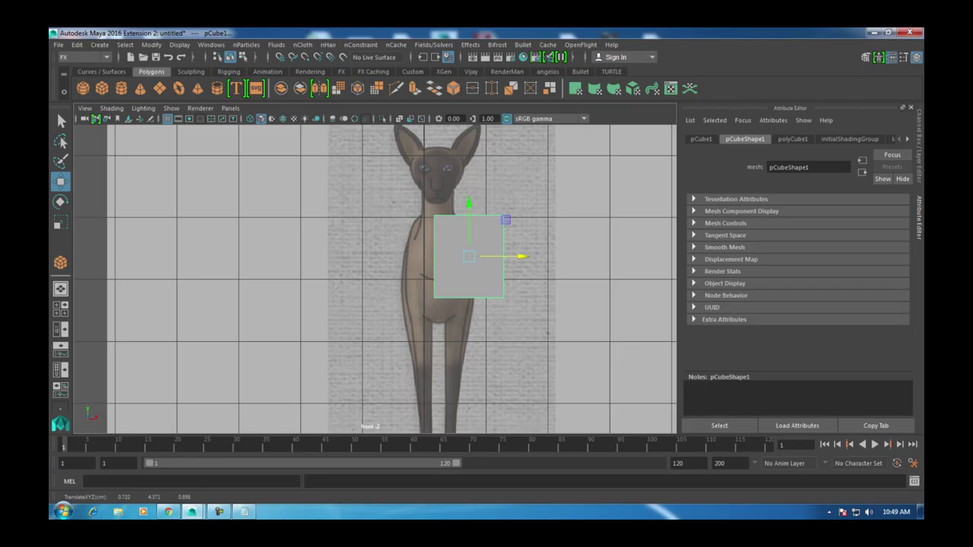
Step: Nudge the top reference plane into alignment and display the cube as wireframe on shaded
left_click(111, 107)
left_click(111, 108)
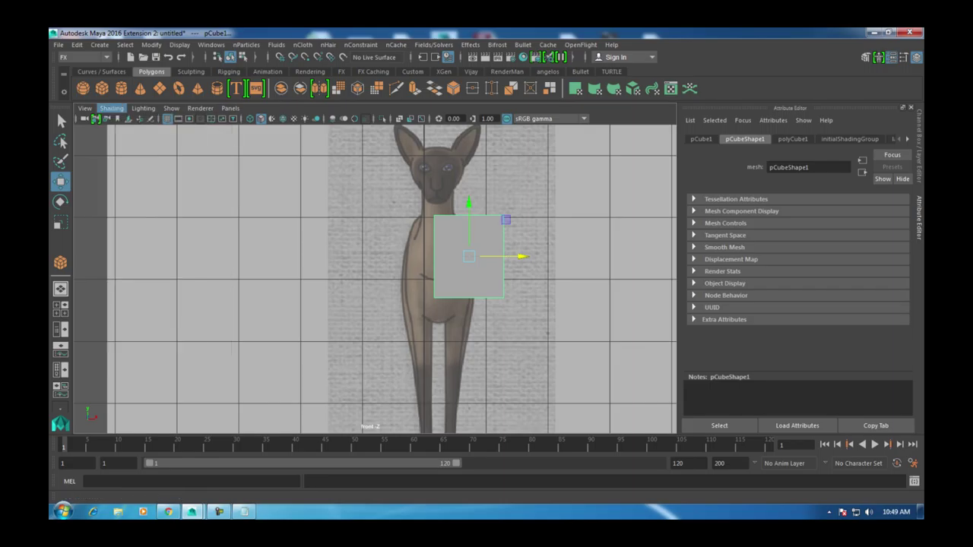
key("4")
key("space")
key("space")
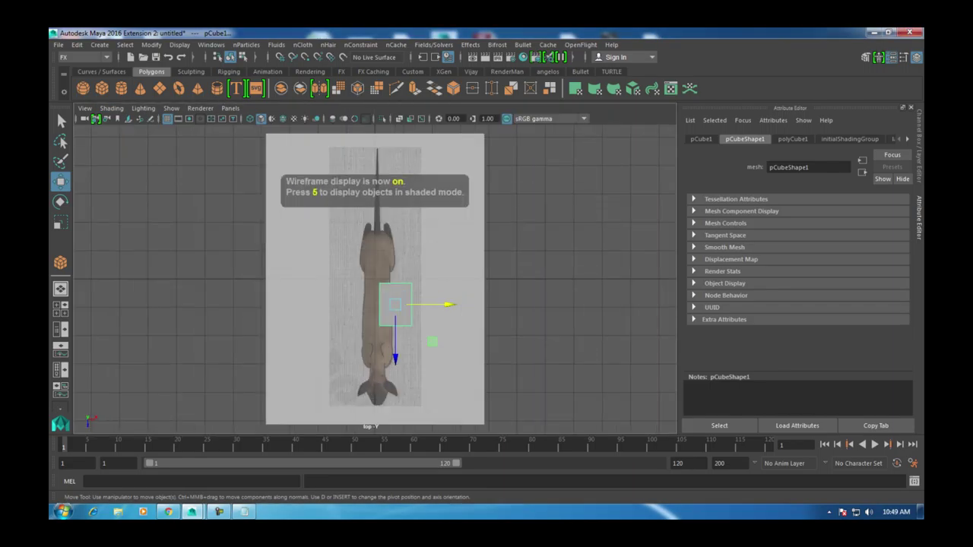
scroll(459, 340, "up", 4)
left_click(458, 340)
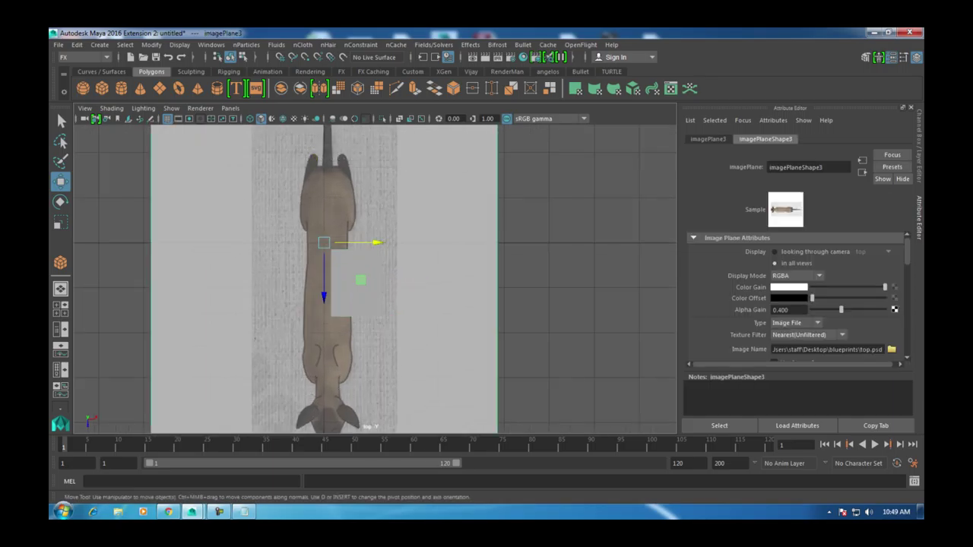
left_click_drag(374, 243, 380, 243)
key("space")
key("space")
left_click(399, 262)
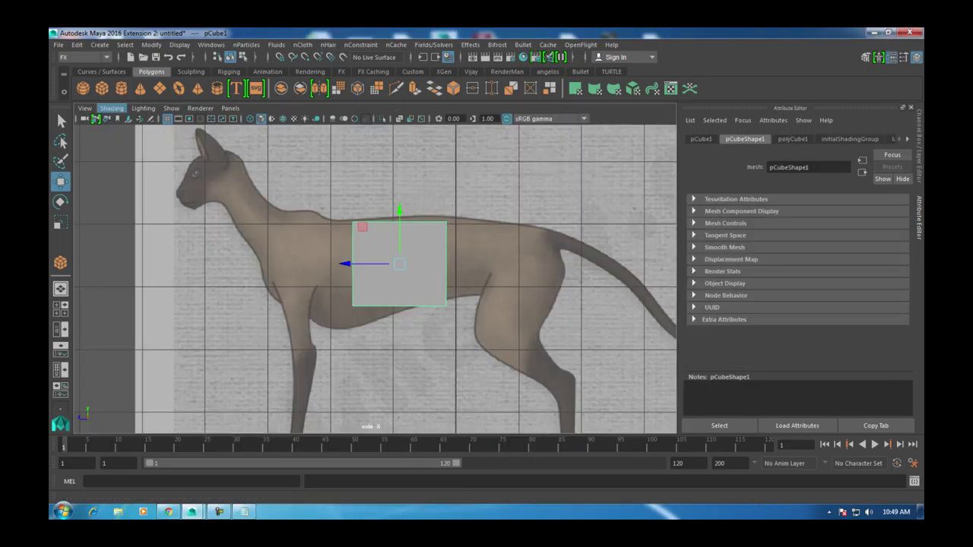
left_click(111, 107)
left_click(144, 218)
Step: Switch Maya's menu set to Modeling
key("space")
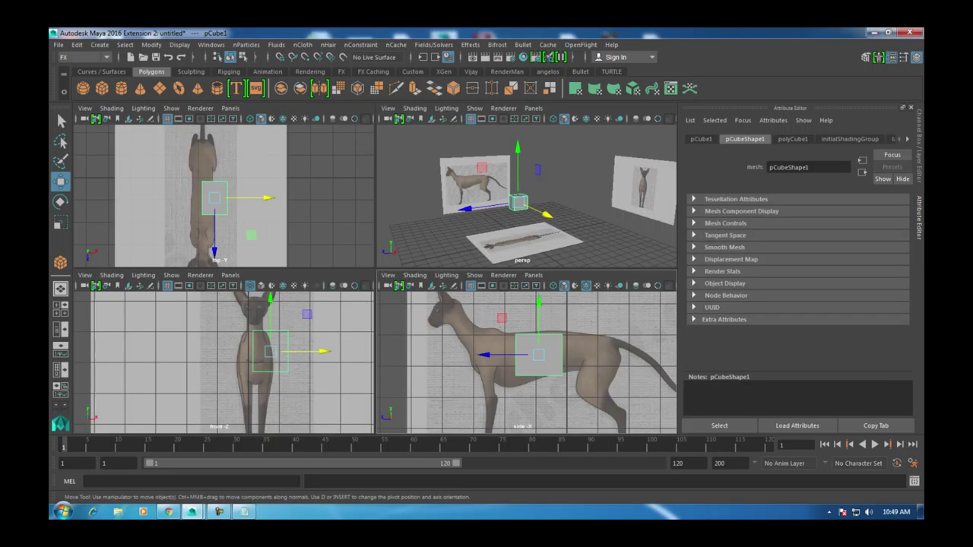
key("space")
key("space")
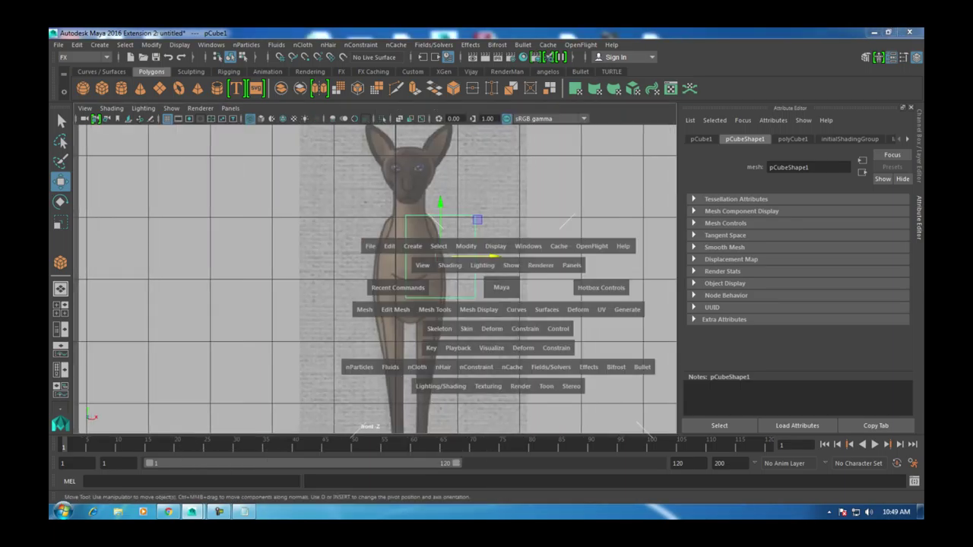
key("space")
scroll(375, 279, "up", 3)
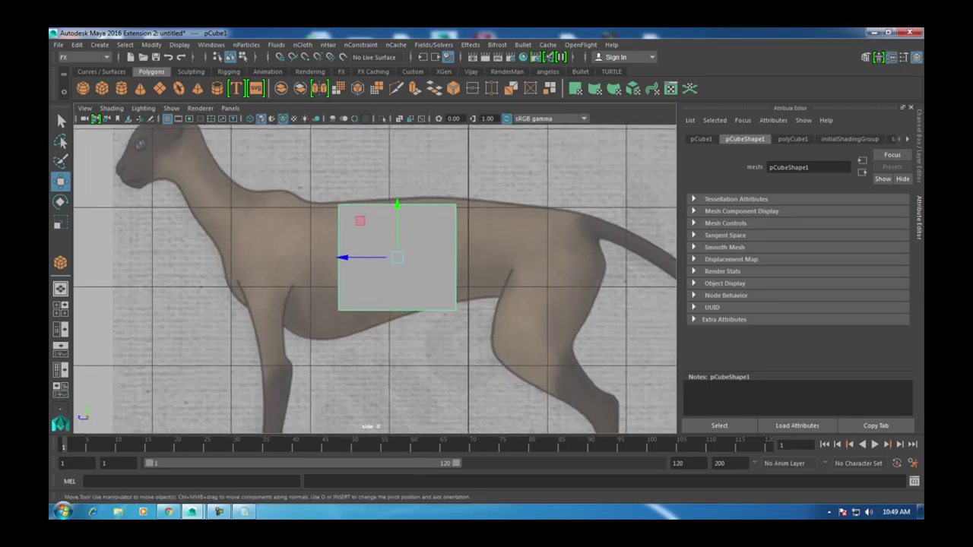
left_click(84, 57)
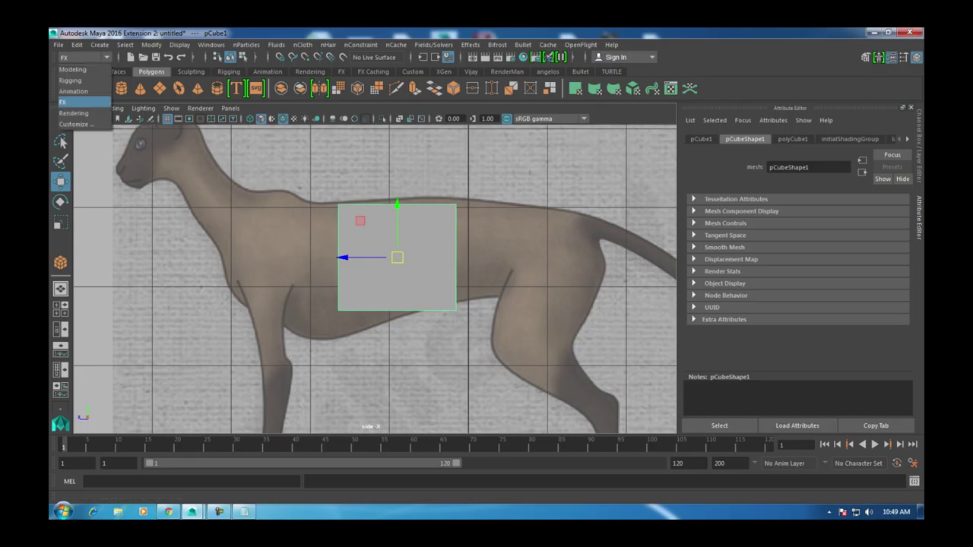
left_click(73, 69)
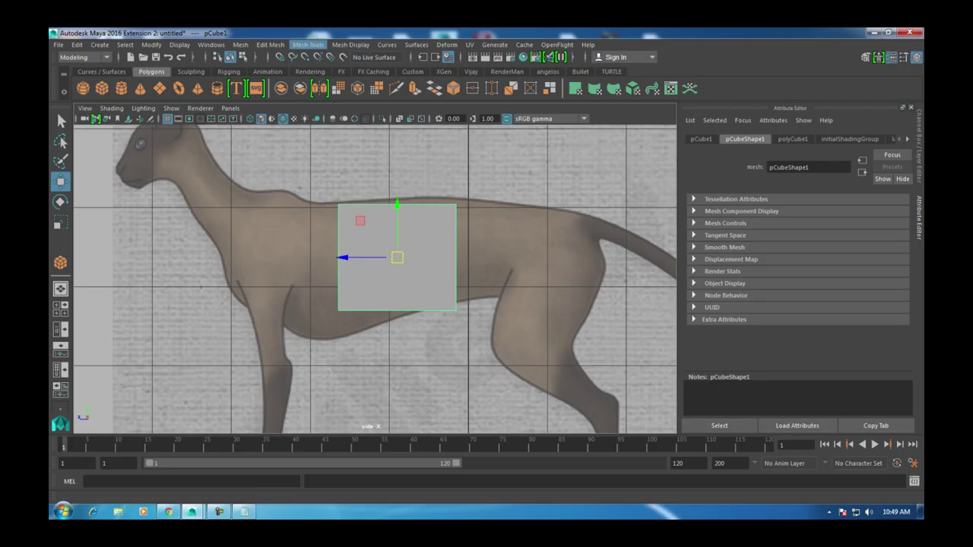
left_click(308, 44)
Step: Insert three horizontal edge loops across the torso cube
left_click(332, 127)
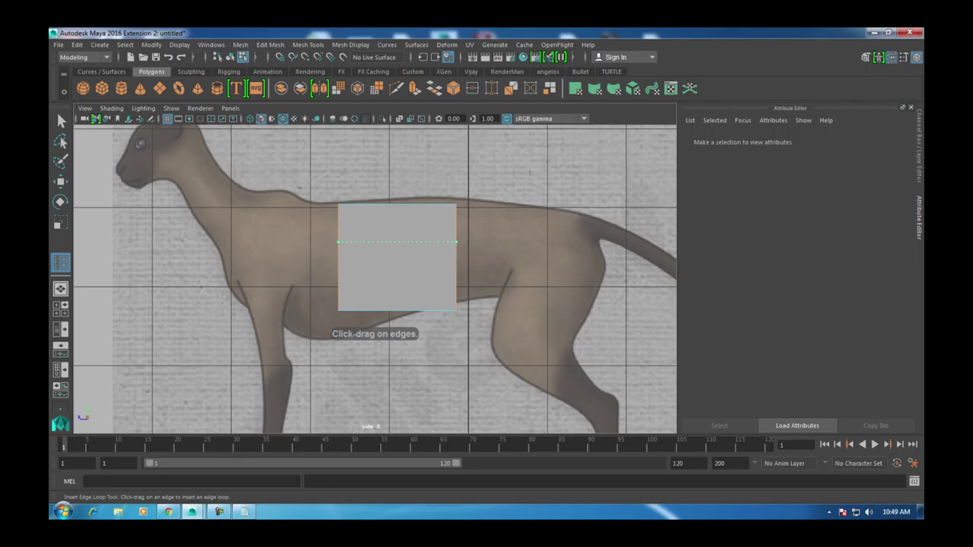
left_click(338, 234)
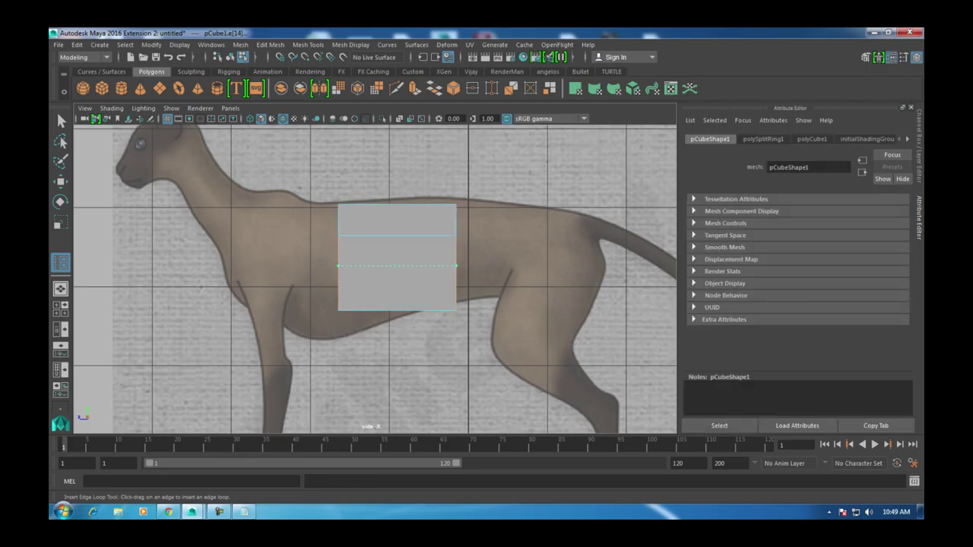
left_click(338, 262)
left_click(339, 288)
Step: Flatten and shift the vertex columns to follow the cat's side silhouette toward the leg
key("w")
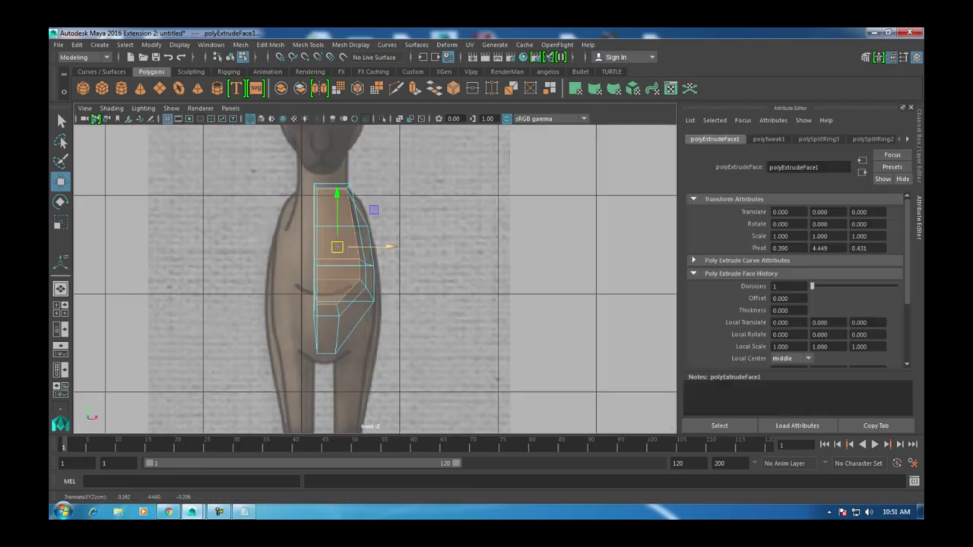
right_click_drag(337, 186, 337, 158)
left_click_drag(263, 156, 321, 389)
key("r")
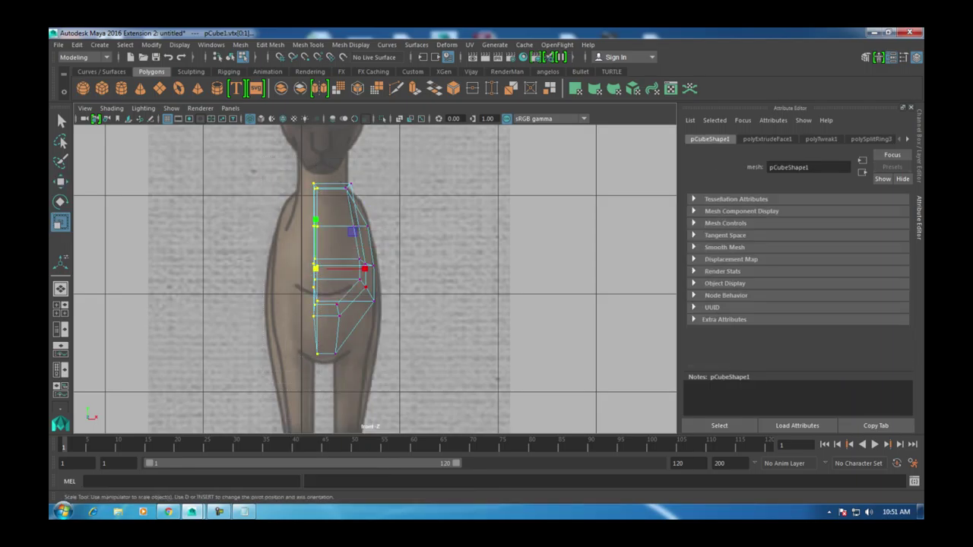
left_click_drag(365, 268, 363, 268)
left_click_drag(289, 174, 328, 432)
left_click_drag(366, 268, 374, 269)
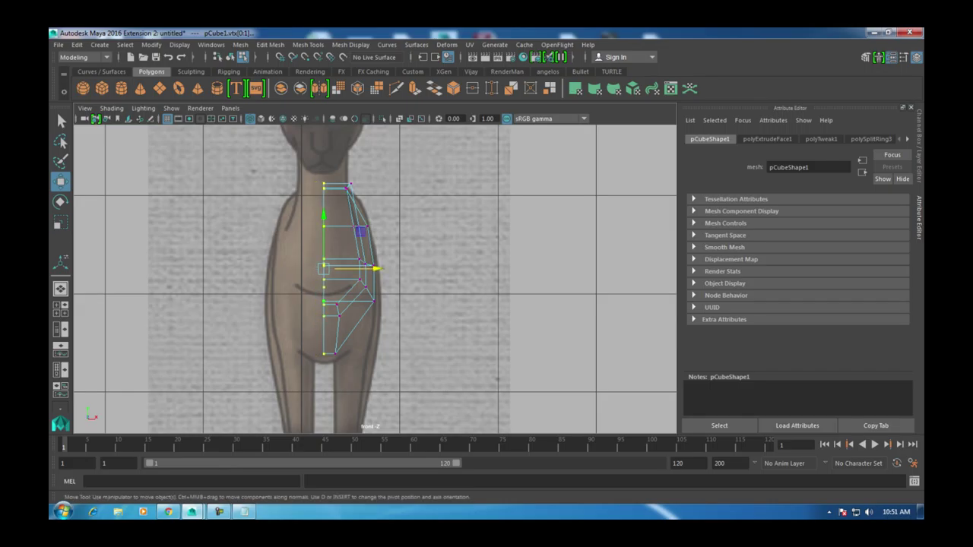
left_click_drag(350, 381, 350, 381)
left_click_drag(386, 329, 391, 329)
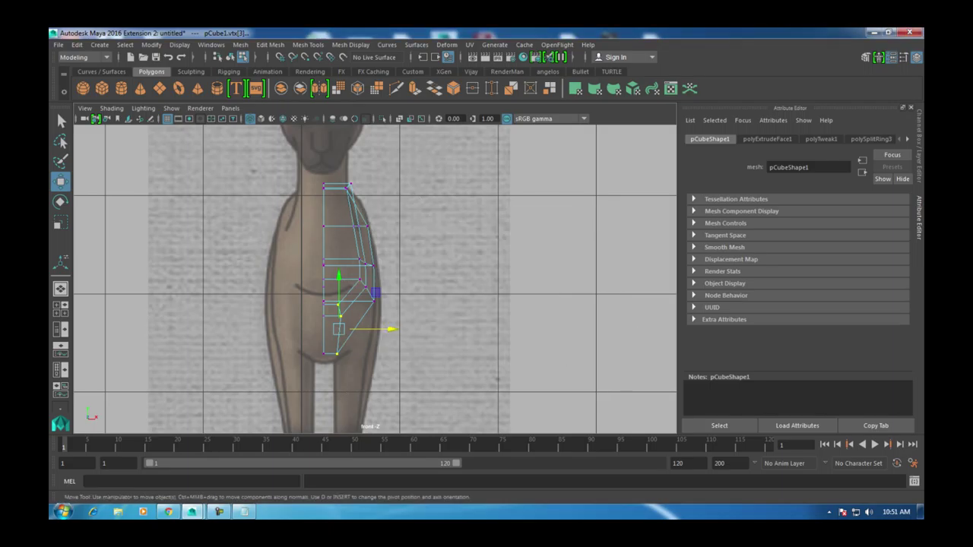
Step: Switch the torso mesh to face selection mode in the maximized side view
key("space")
key("space")
scroll(438, 224, "up", 3)
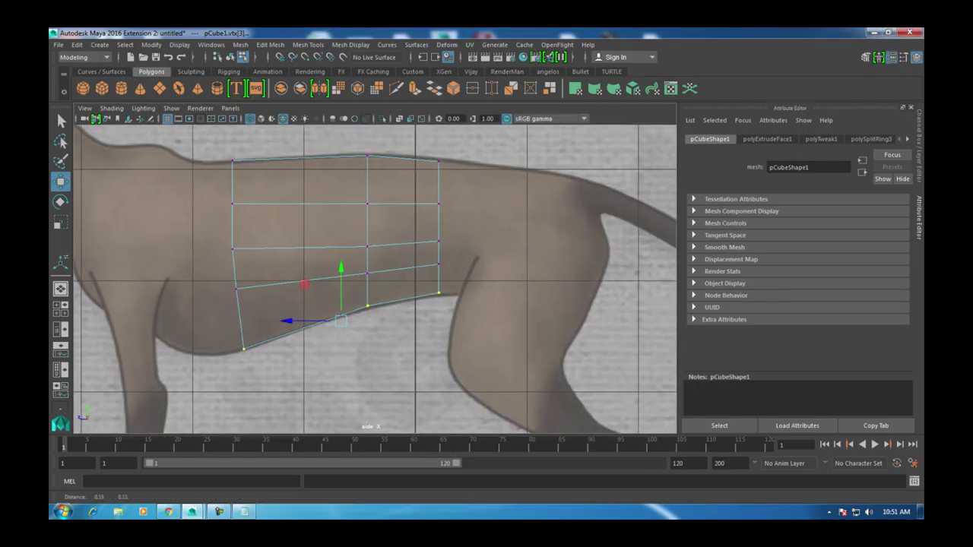
right_click(438, 204)
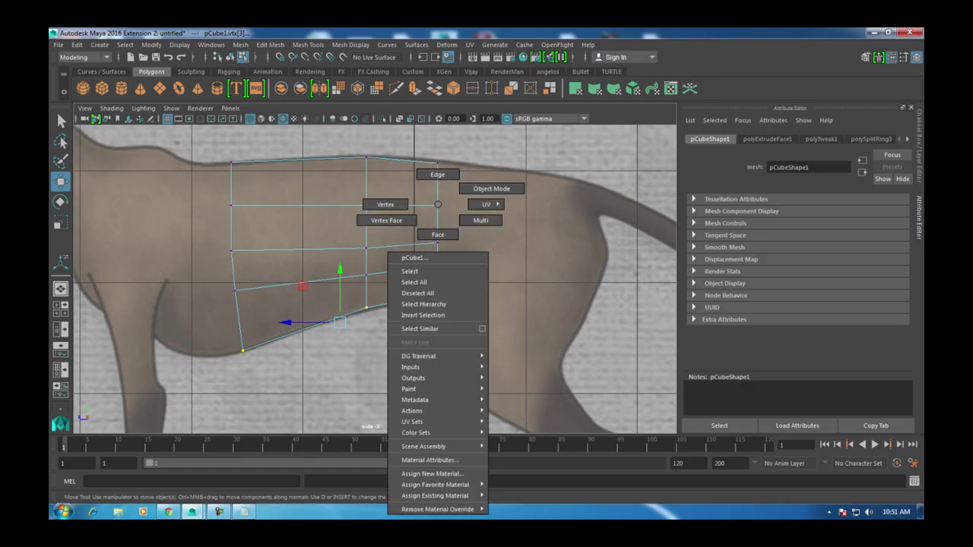
left_click(438, 234)
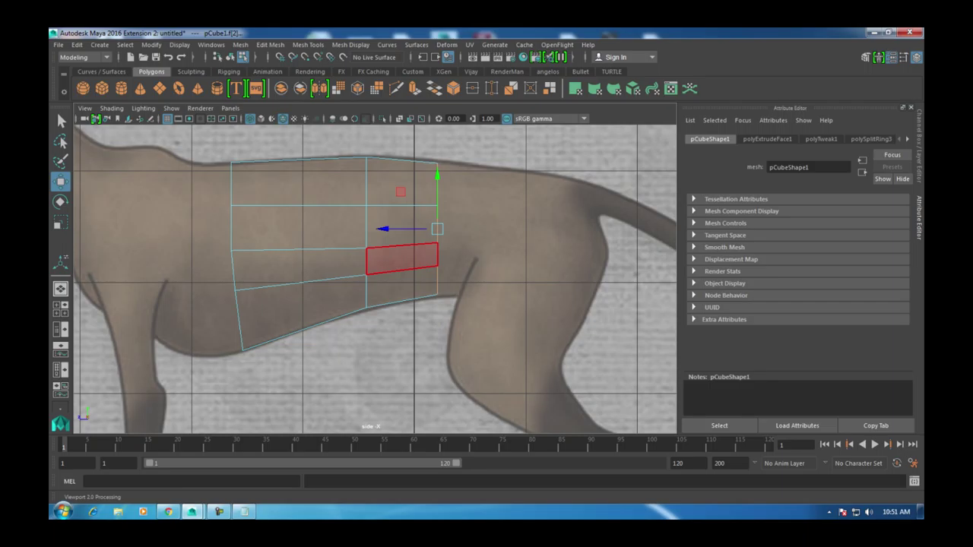
Step: Extrude the rear column of torso faces back toward the tail and tilt them along the back
left_click_drag(380, 145, 426, 320)
left_click_drag(319, 143, 358, 351)
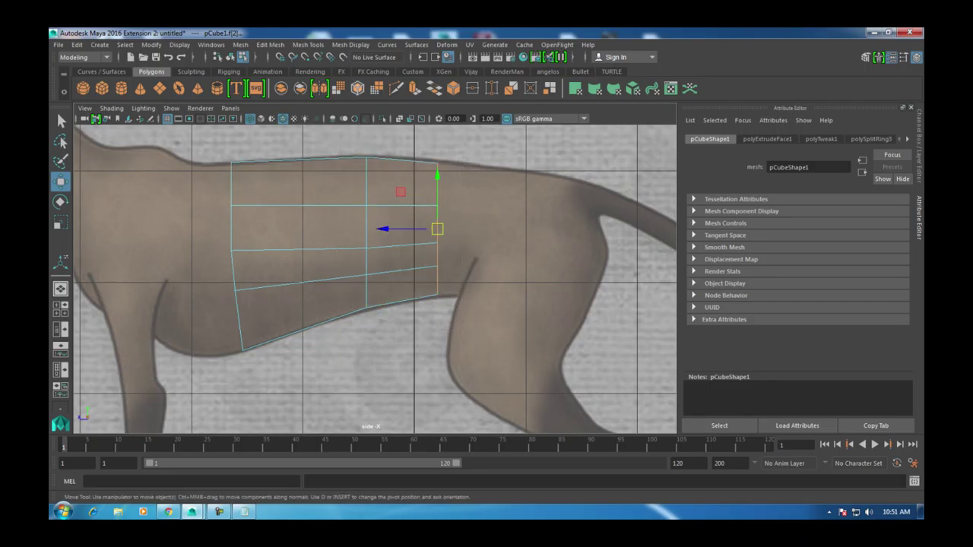
left_click(308, 44)
mouse_move(270, 44)
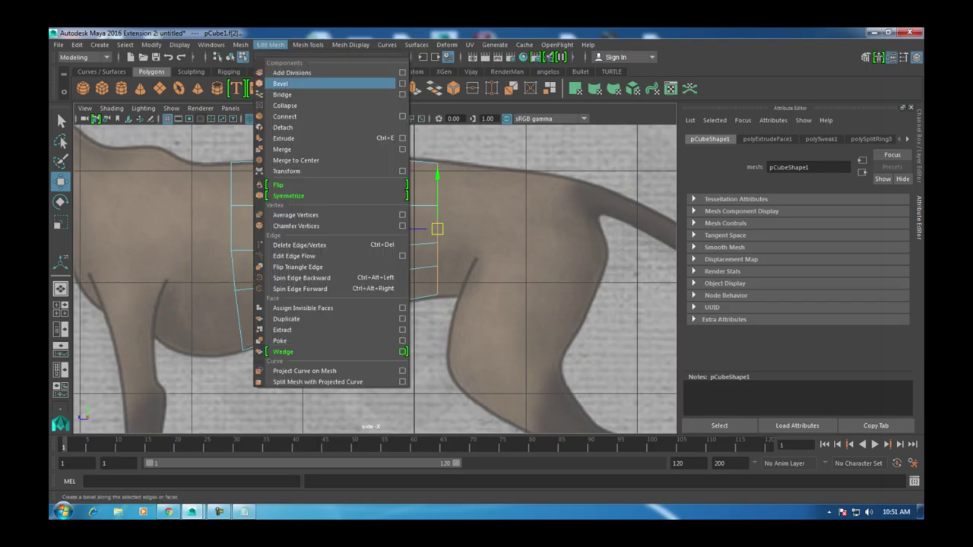
left_click(284, 137)
left_click_drag(403, 229, 428, 229)
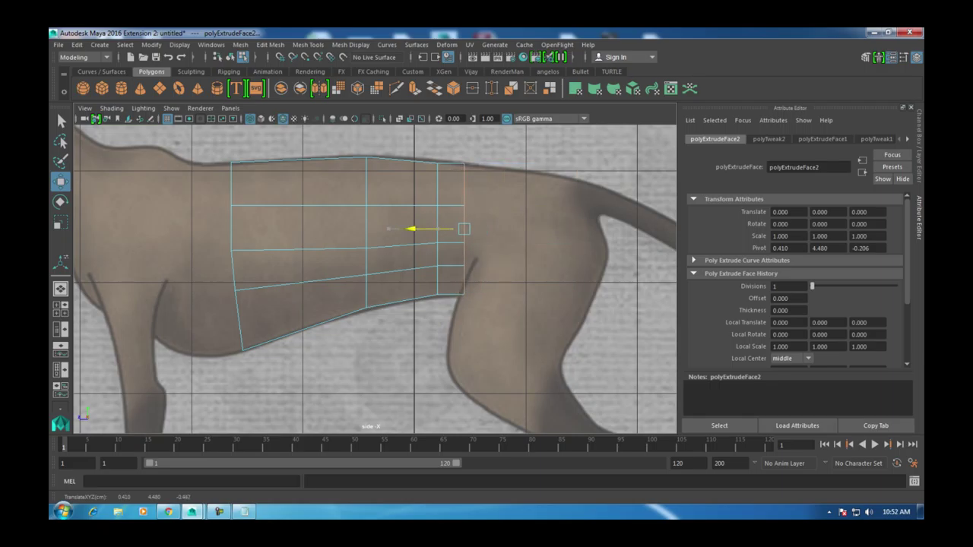
key("e")
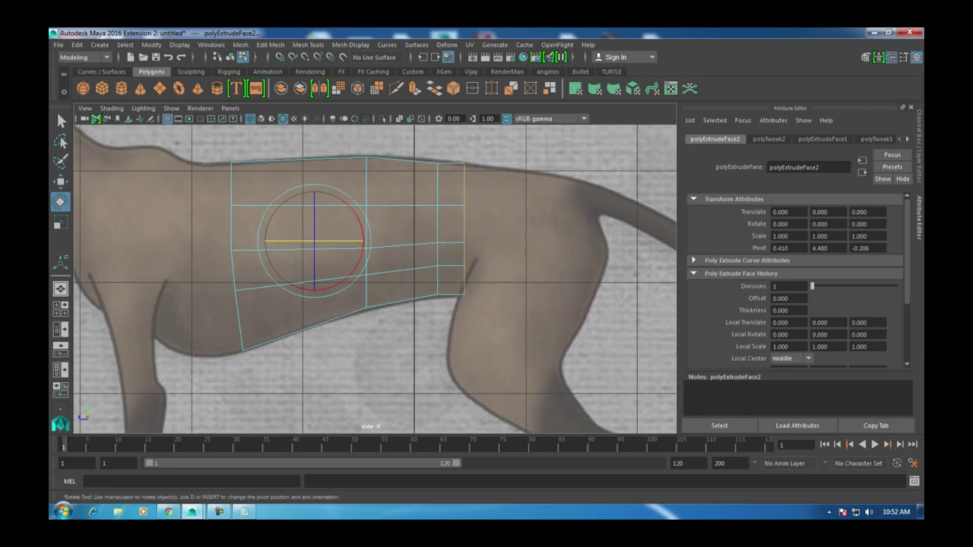
left_click_drag(364, 232, 439, 243)
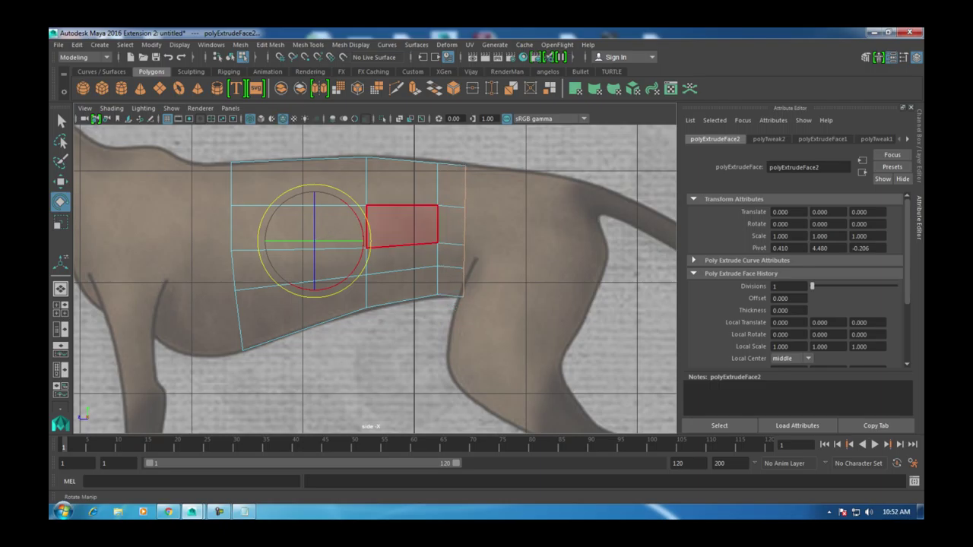
key("w")
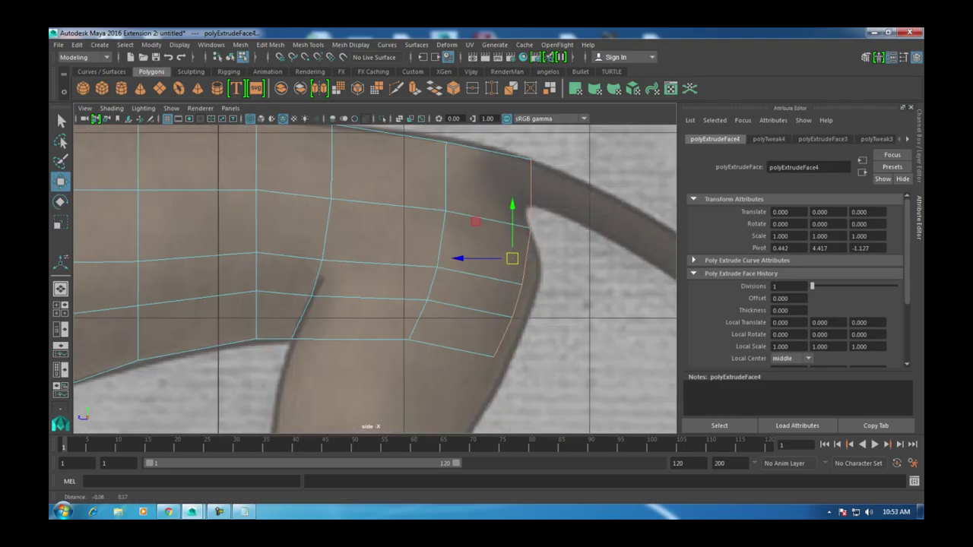
Step: Move the extrusion's corner vertices onto the back and rump outline in the side view
right_click_drag(486, 228, 437, 214)
left_click(540, 213)
left_click_drag(539, 213, 513, 205)
mouse_move(528, 270)
left_mouse_down()
mouse_move(548, 292)
mouse_move(529, 270)
left_mouse_up()
middle_click_drag(494, 304, 457, 237, "alt")
left_click_drag(483, 258, 511, 264)
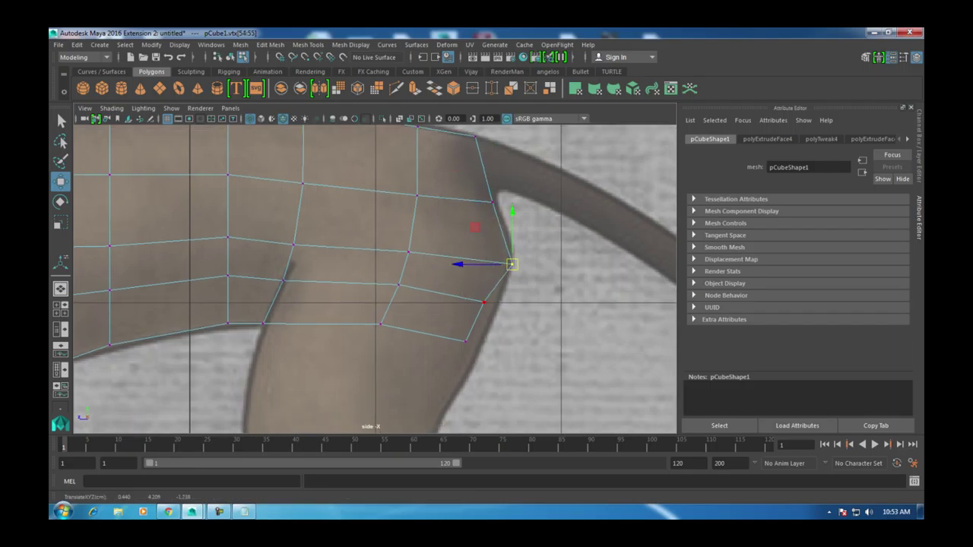
left_click_drag(474, 292, 478, 346)
left_click(380, 324)
left_click_drag(380, 325, 383, 328)
Step: Select the band of underside faces beneath the hip in the perspective view
key("space")
key("space")
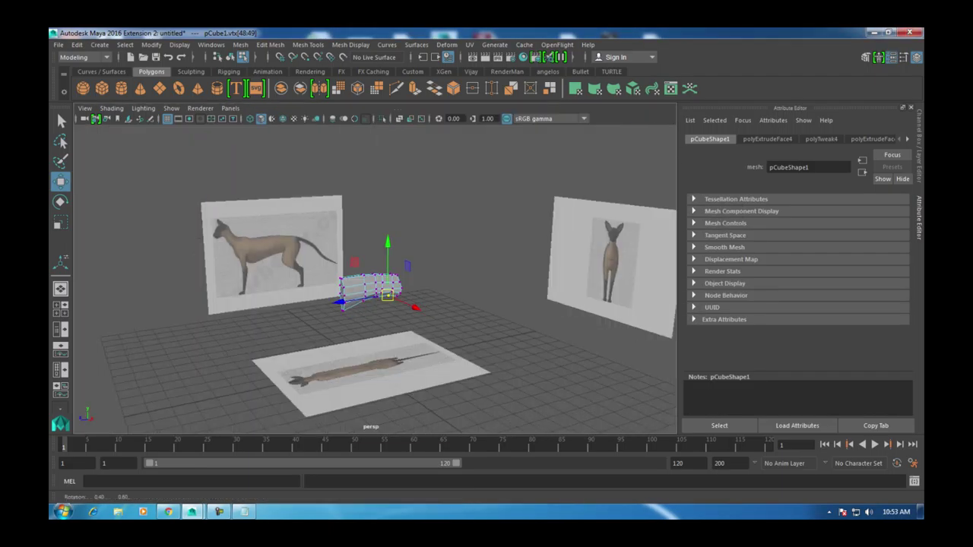
scroll(376, 274, "up", 5)
left_click_drag(375, 273, 358, 300, "alt")
right_click_drag(413, 213, 449, 243)
left_click(440, 266)
double_click(440, 266)
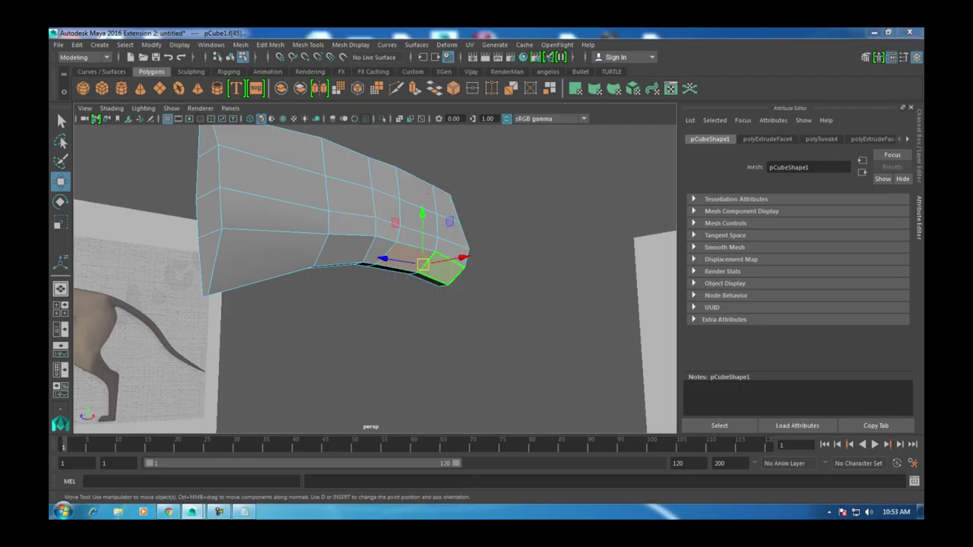
key("space")
key("space")
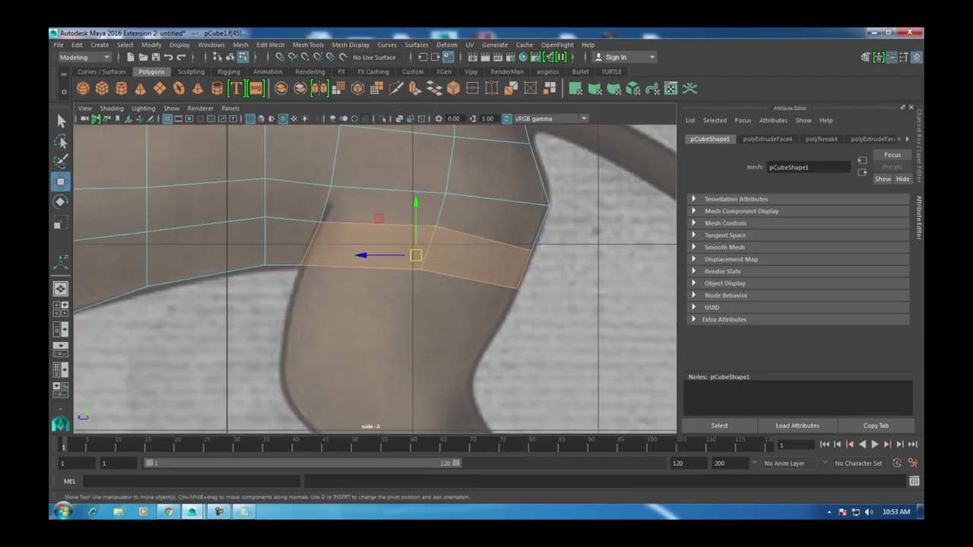
Step: Extrude the underside faces down into a flattened thigh stub and centre it under the leg
left_click(307, 44)
mouse_move(269, 44)
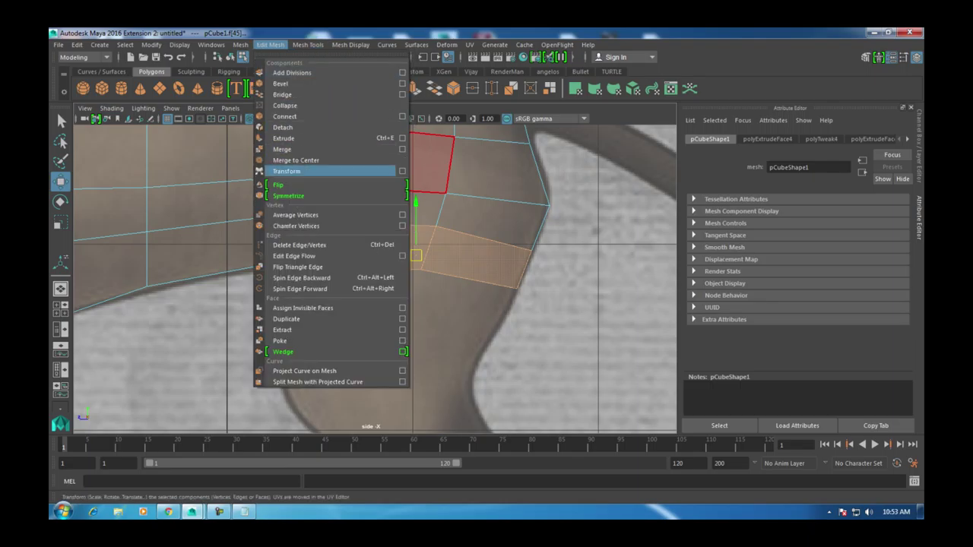
left_click(283, 138)
left_click_drag(416, 209, 417, 270)
scroll(373, 289, "down", 5)
key("r")
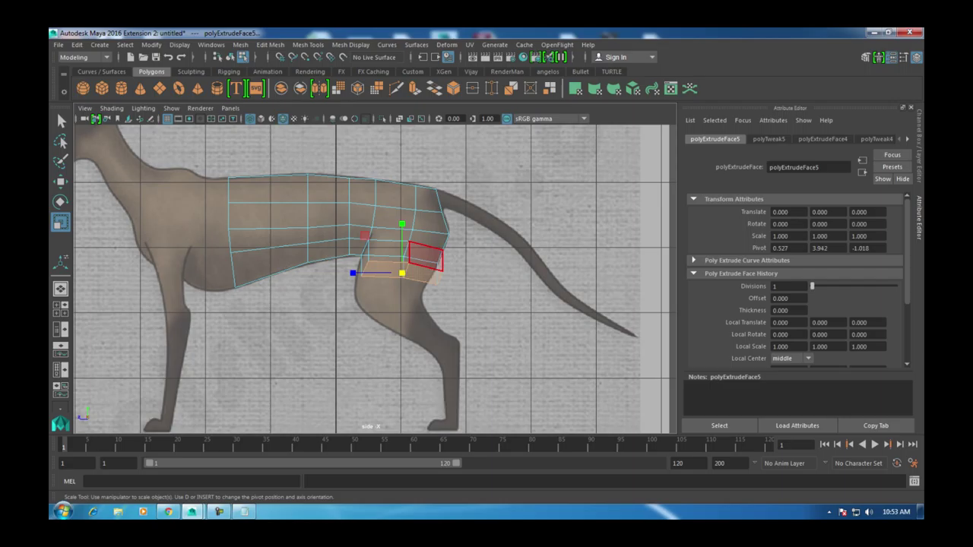
left_click_drag(401, 223, 321, 268)
scroll(427, 277, "up", 3)
key("w")
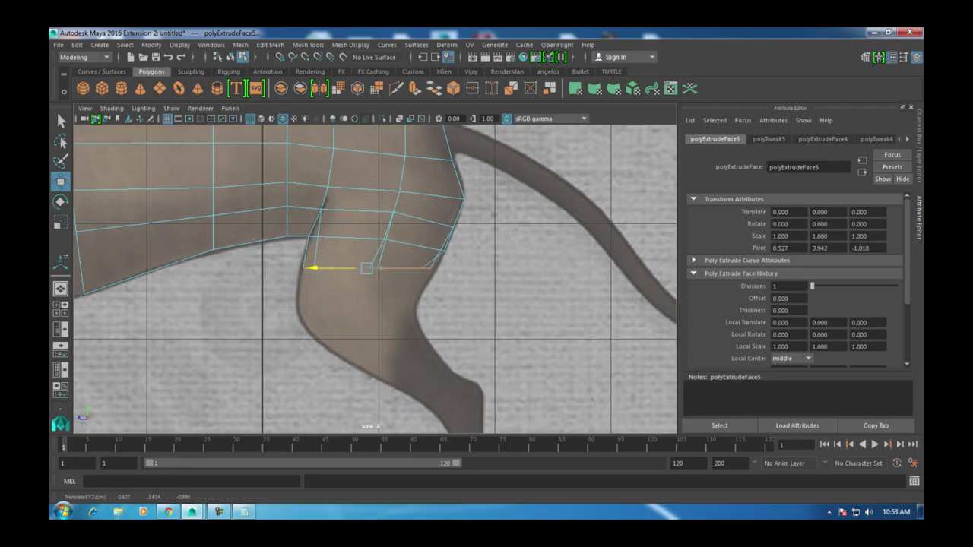
key("space")
key("space")
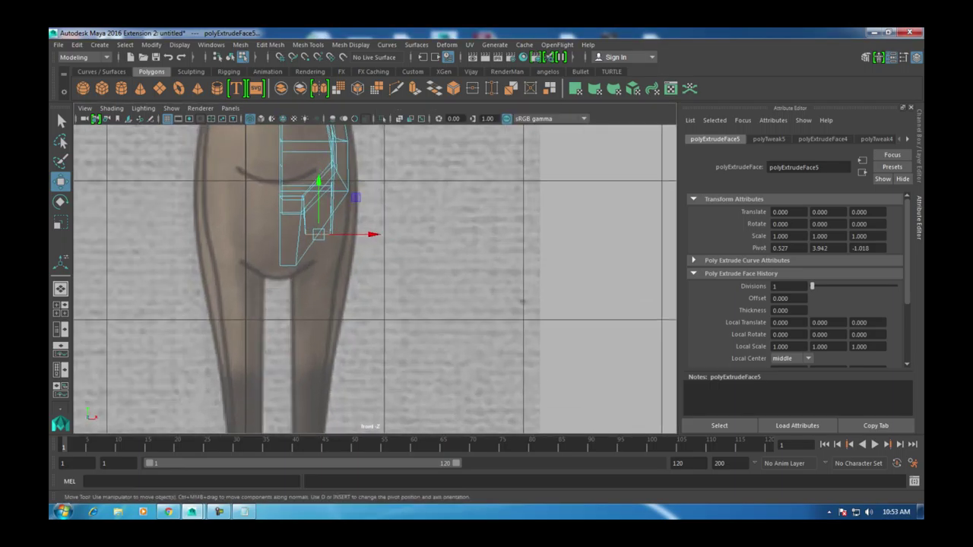
left_click_drag(319, 212, 319, 219)
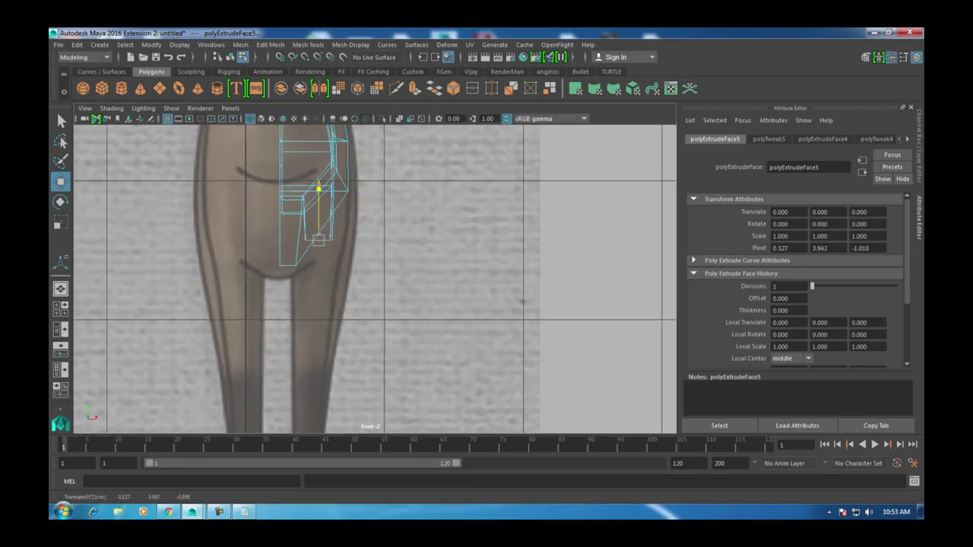
left_click_drag(371, 247, 364, 247)
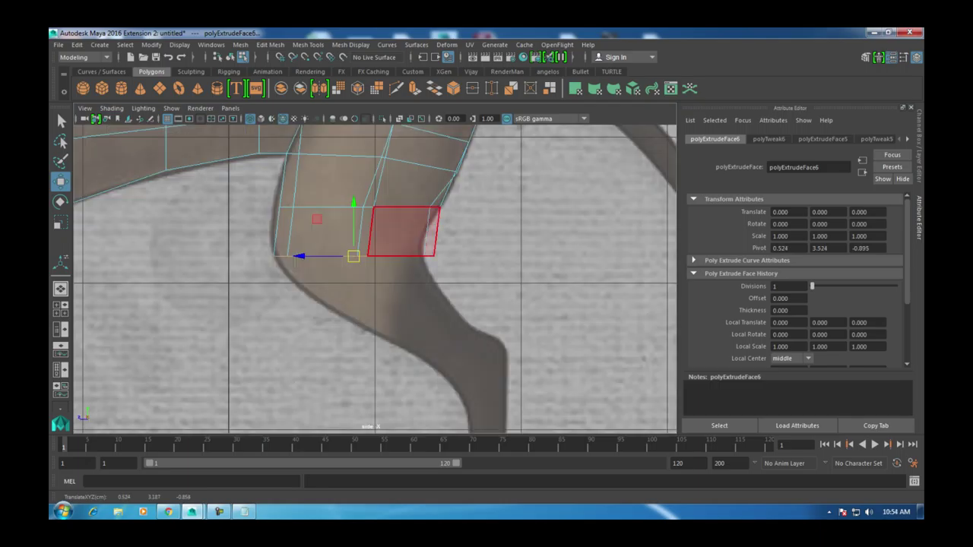
Step: Move the leg vertices onto the thigh outline in the side view
right_click_drag(420, 220, 378, 220)
mouse_move(407, 239)
left_mouse_down()
mouse_move(434, 262)
mouse_move(416, 244)
left_mouse_up()
mouse_move(346, 242)
left_mouse_down()
mouse_move(376, 264)
mouse_move(355, 248)
left_mouse_up()
left_click_drag(258, 240, 282, 253)
left_click_drag(248, 184, 306, 222)
left_click_drag(240, 207, 319, 228)
Step: Reposition the hip vertices, including the top hip vertex, in the perspective view
key("space")
left_click_drag(319, 228, 426, 243)
key("space")
right_click_drag(391, 204, 410, 213)
left_click(467, 214)
left_click_drag(467, 194, 468, 182)
left_click_drag(487, 243, 441, 258, "alt")
left_click(437, 160)
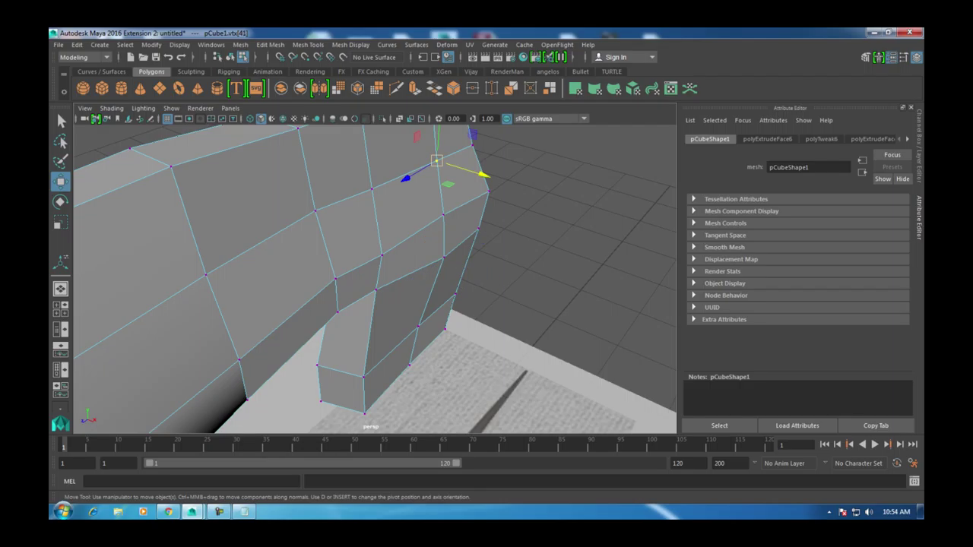
left_click_drag(441, 175, 463, 190, "alt")
left_click_drag(486, 221, 490, 223)
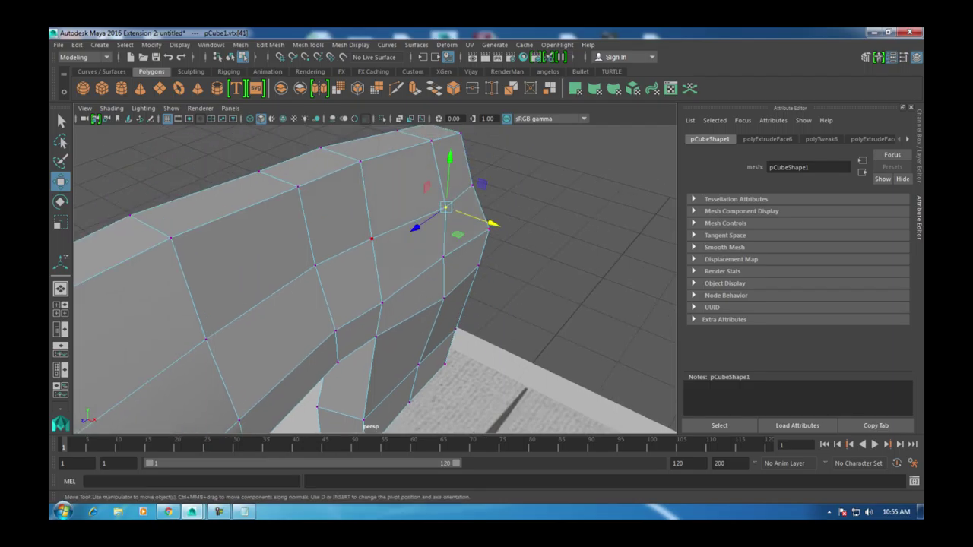
left_click_drag(373, 274, 327, 243, "alt")
Step: Push the leg's side vertices out to the body edge in the top view
key("space")
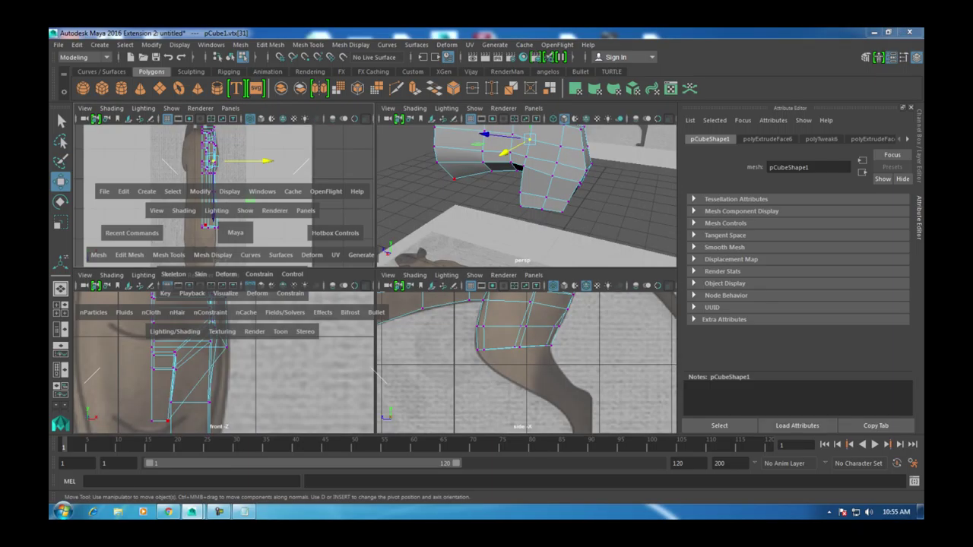
key("space")
scroll(375, 279, "up", 6)
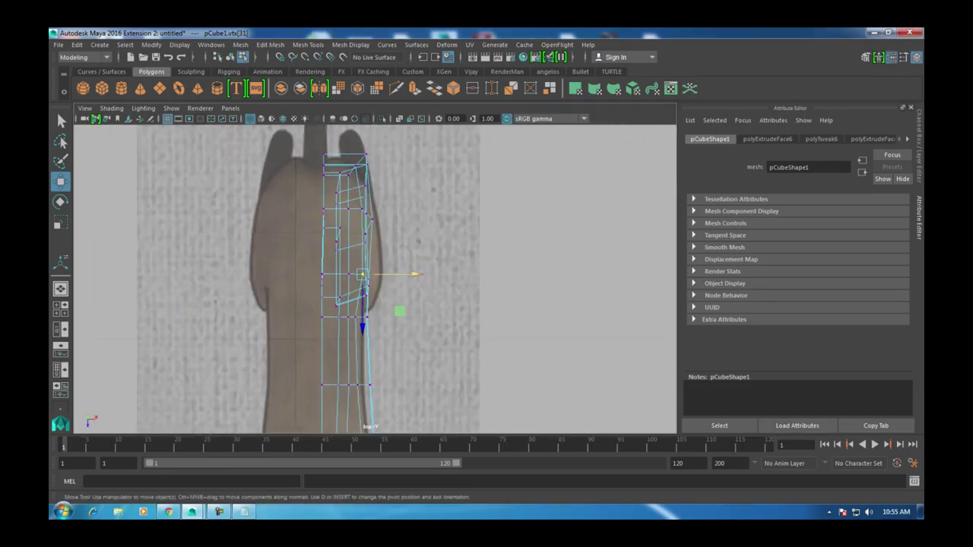
middle_click_drag(375, 279, 401, 320, "alt")
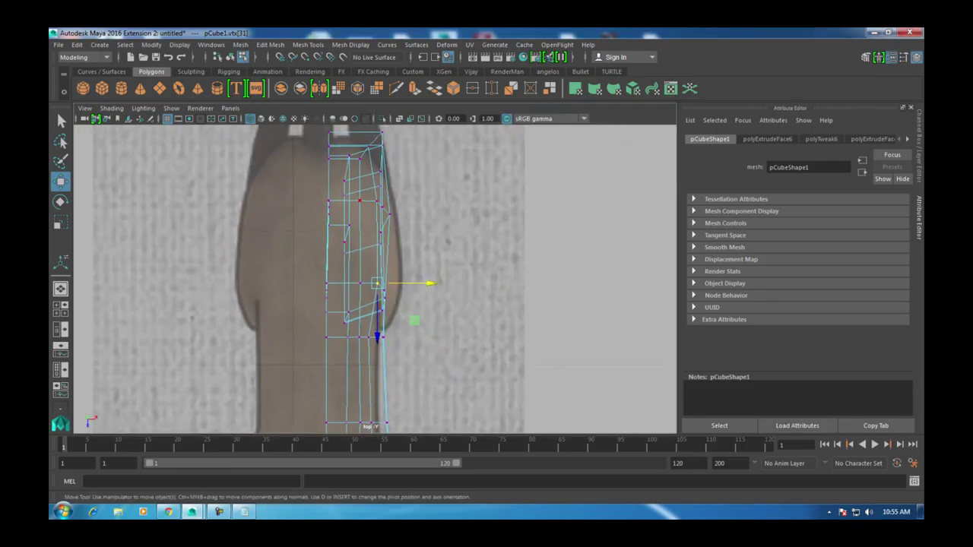
left_click_drag(427, 248, 432, 249)
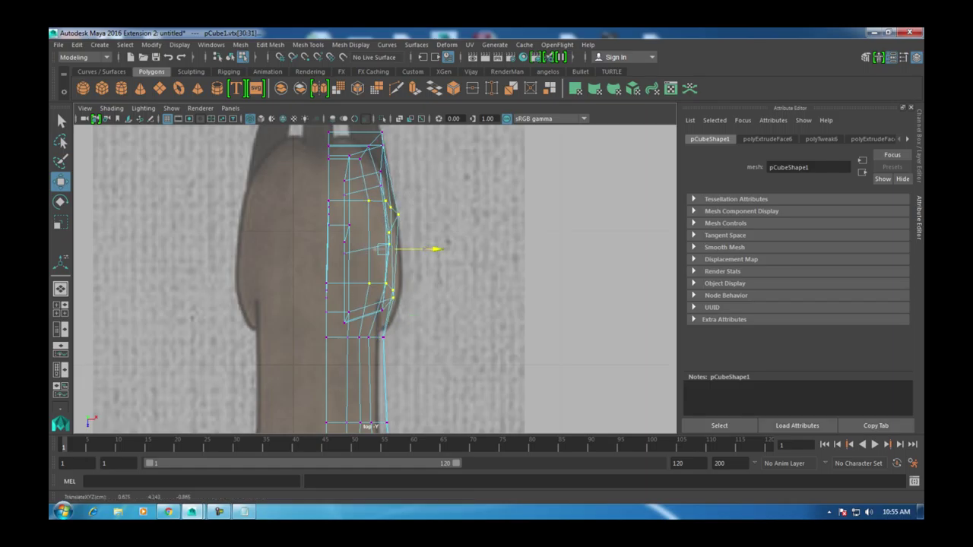
Step: Select the bottom face of the hind leg from below in perspective
key("space")
key("space")
left_click_drag(396, 251, 479, 258, "alt")
left_click(417, 216)
left_click_drag(190, 231, 295, 415)
left_click_drag(374, 274, 365, 165, "alt")
right_click_drag(365, 165, 365, 193)
left_click_drag(338, 251, 358, 228, "alt")
left_click(350, 315)
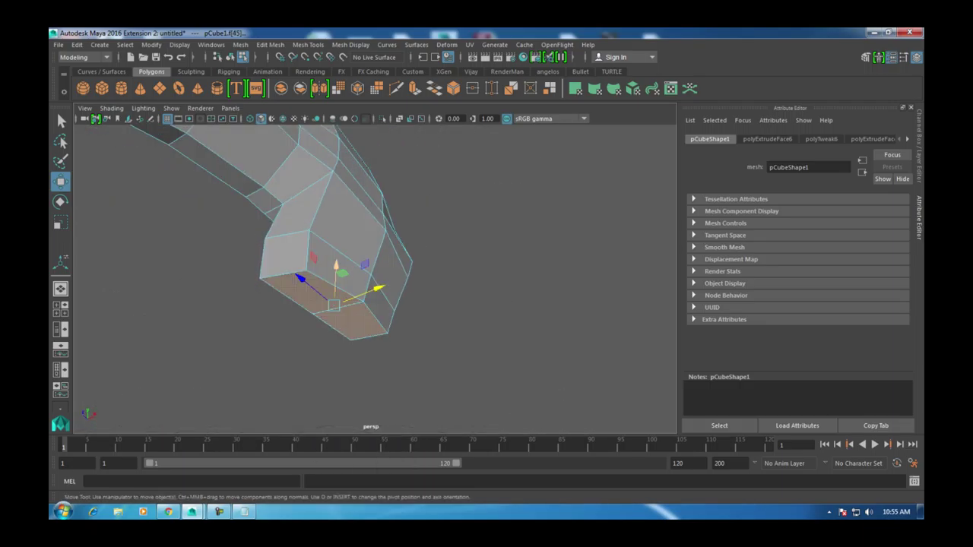
key("space")
key("space")
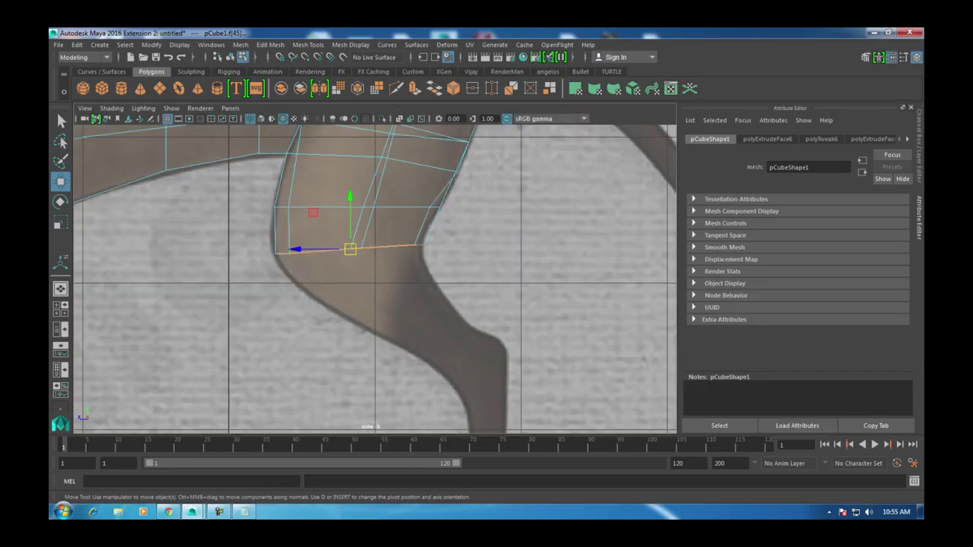
Step: Extrude the leg's bottom face and move it down and right
left_click(308, 44)
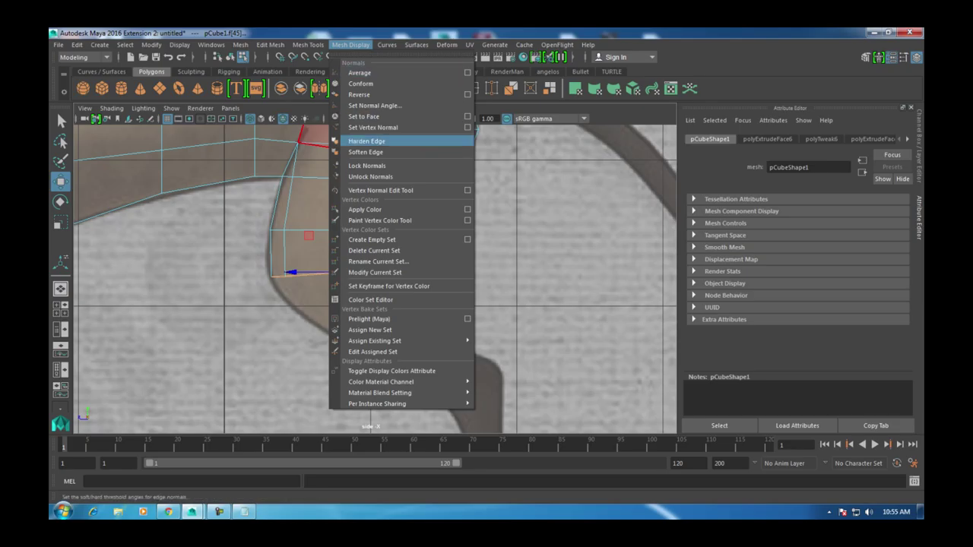
mouse_move(271, 44)
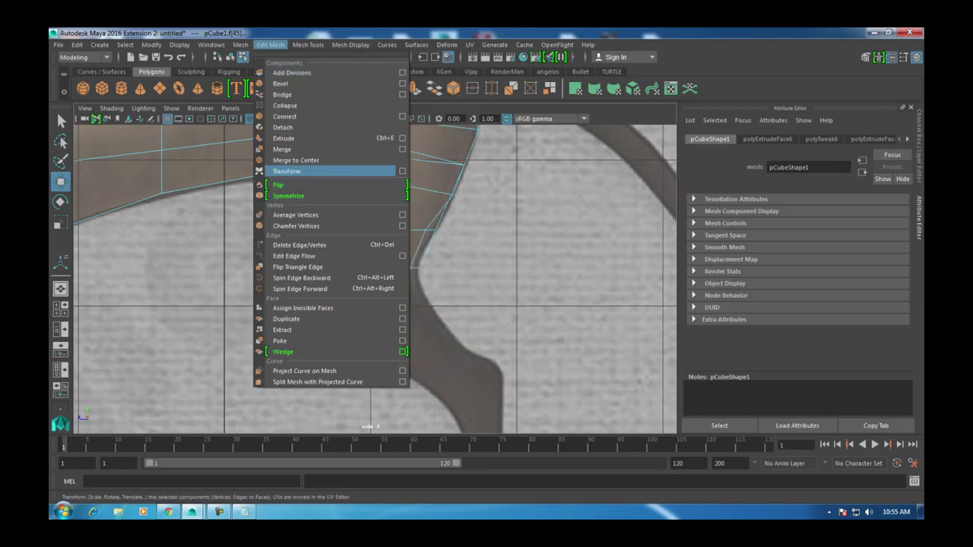
left_click(284, 138)
key("w")
left_click_drag(346, 272, 391, 330)
key("e")
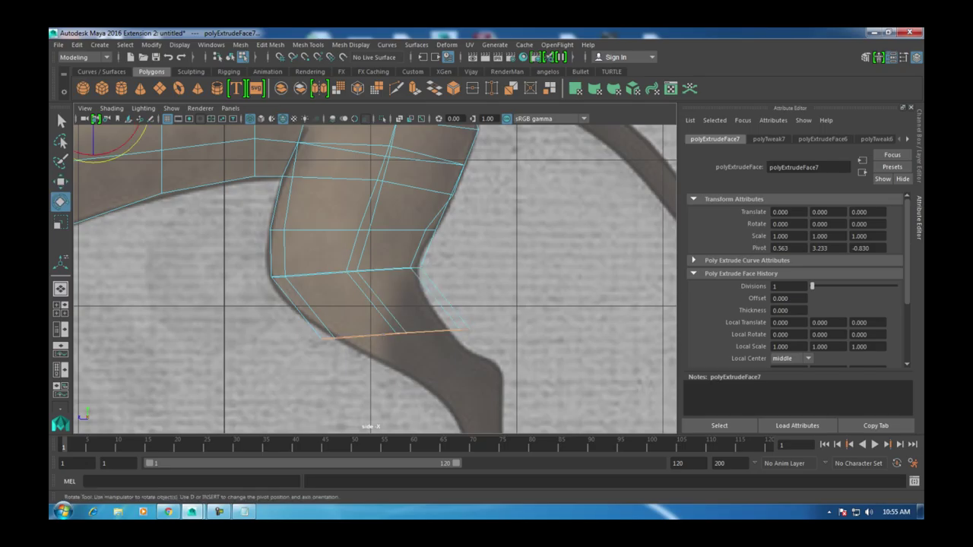
scroll(411, 300, "down", 10)
scroll(372, 277, "up", 6)
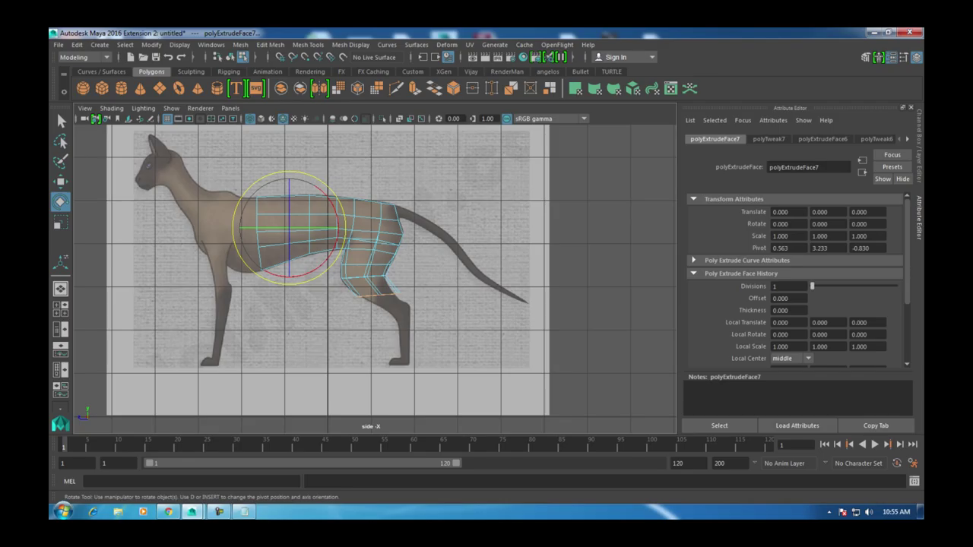
key("w")
Step: Orbit the four views to check the extruded face against the reference plane
key("space")
key("space")
left_click_drag(524, 198, 411, 183, "alt")
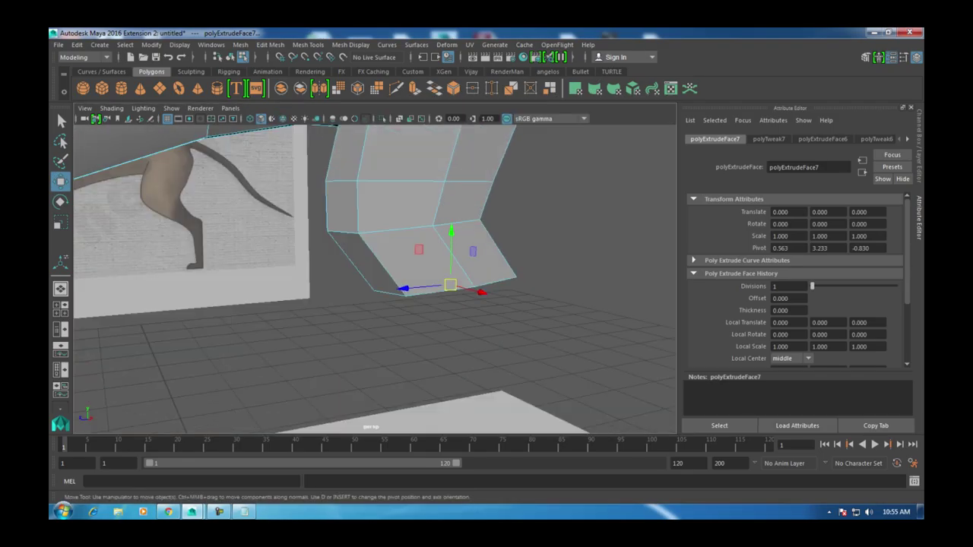
key("e")
scroll(375, 277, "down", 5)
left_click_drag(410, 228, 334, 228, "alt")
scroll(350, 228, "up", 5)
key("w")
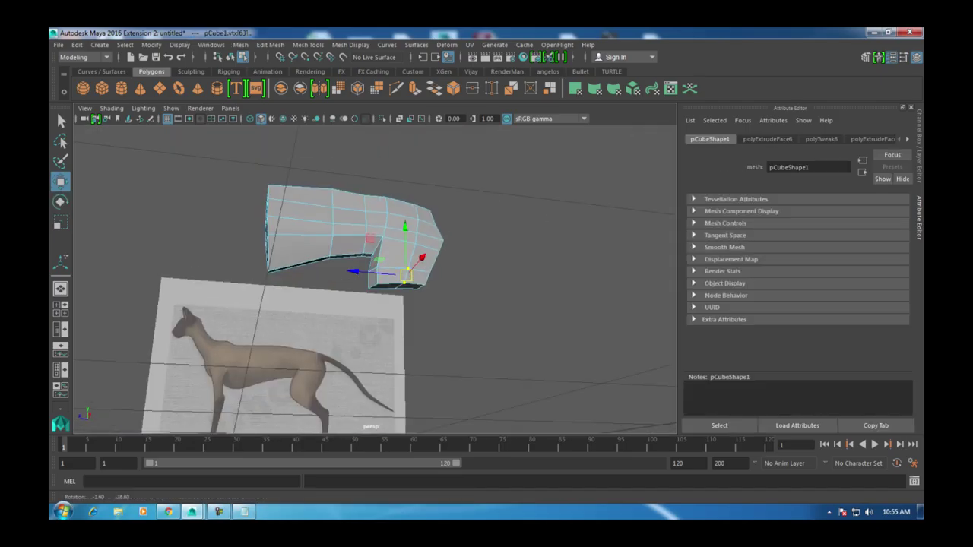
key("space")
key("space")
scroll(358, 204, "up", 5)
Step: Select the bottom face loop of the hind leg and rotate it downward
right_click(358, 203)
left_click(412, 189)
right_click(358, 204)
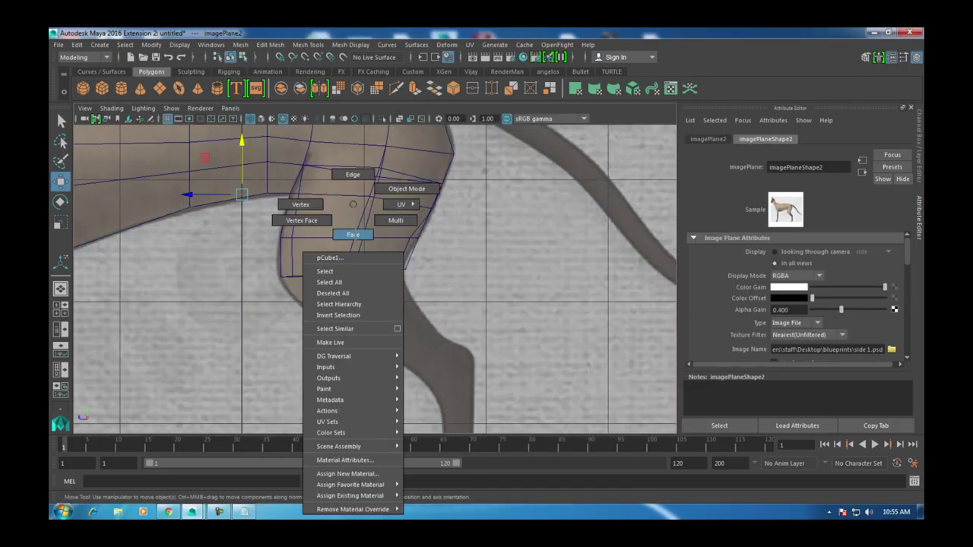
left_click(358, 234)
left_click(342, 272)
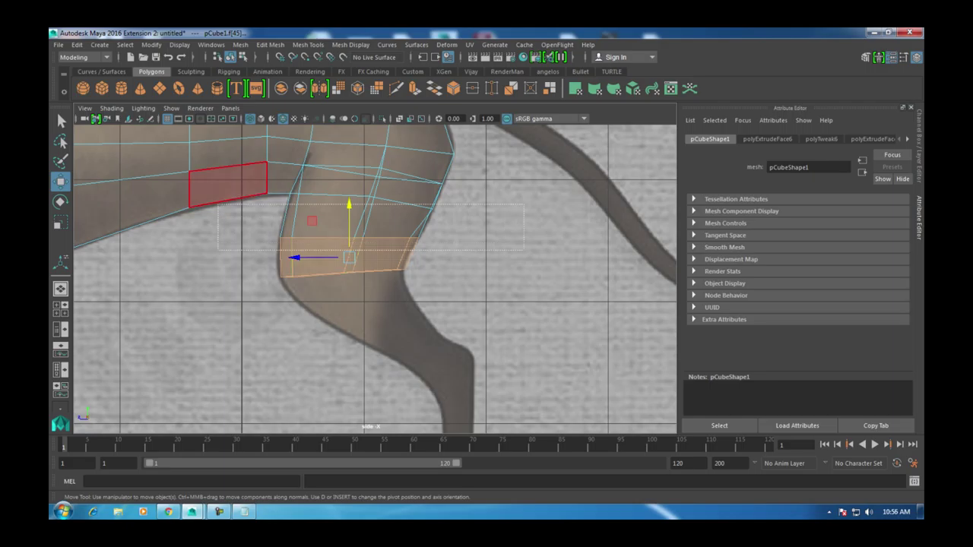
key("e")
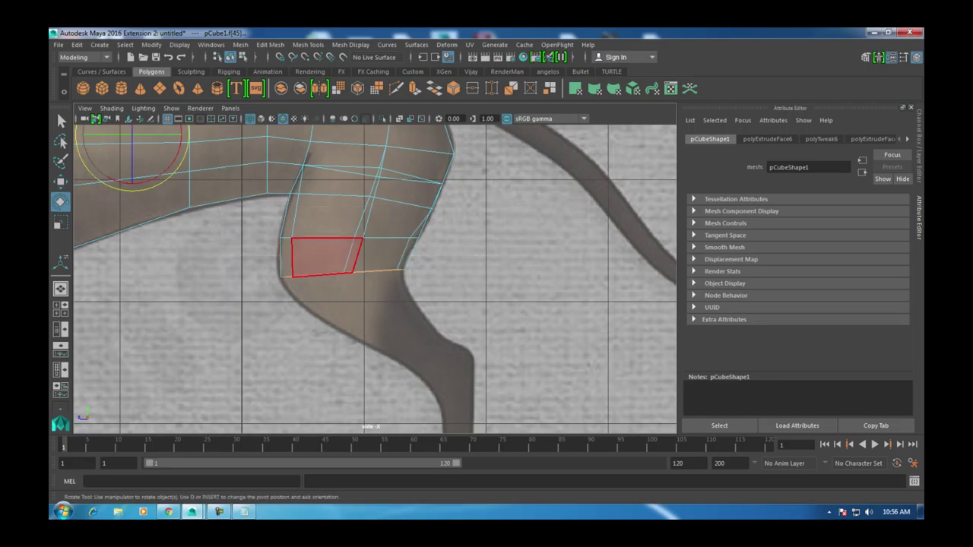
left_click(339, 271)
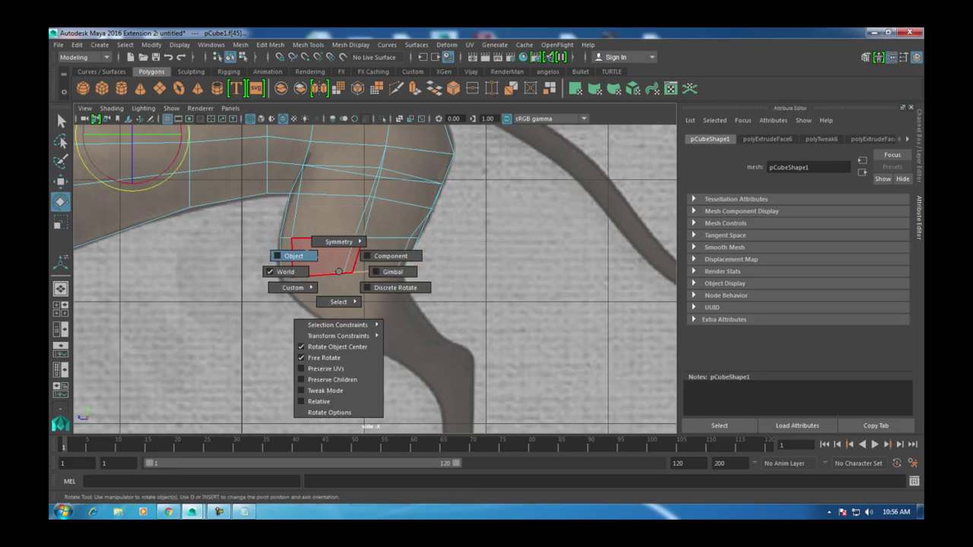
scroll(374, 279, "down", 5)
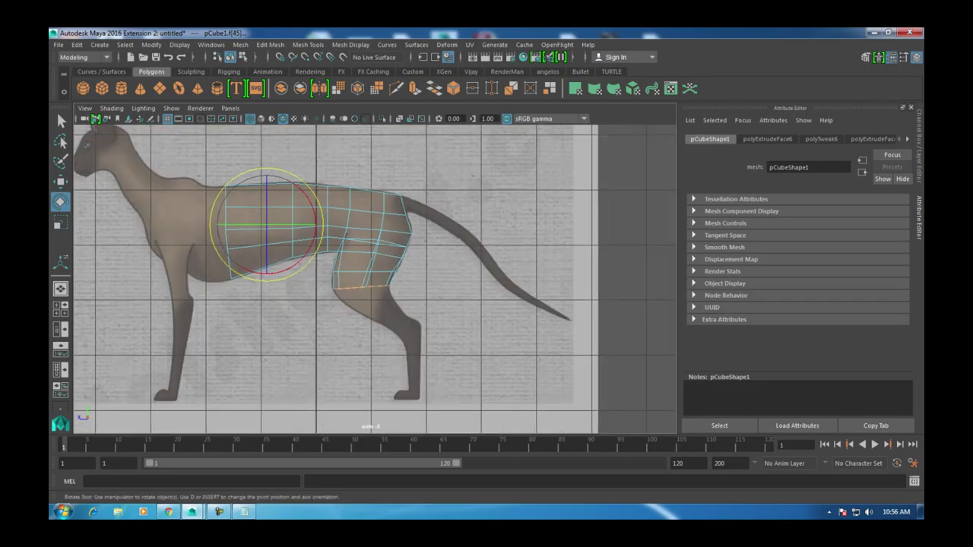
left_click_drag(320, 207, 321, 213)
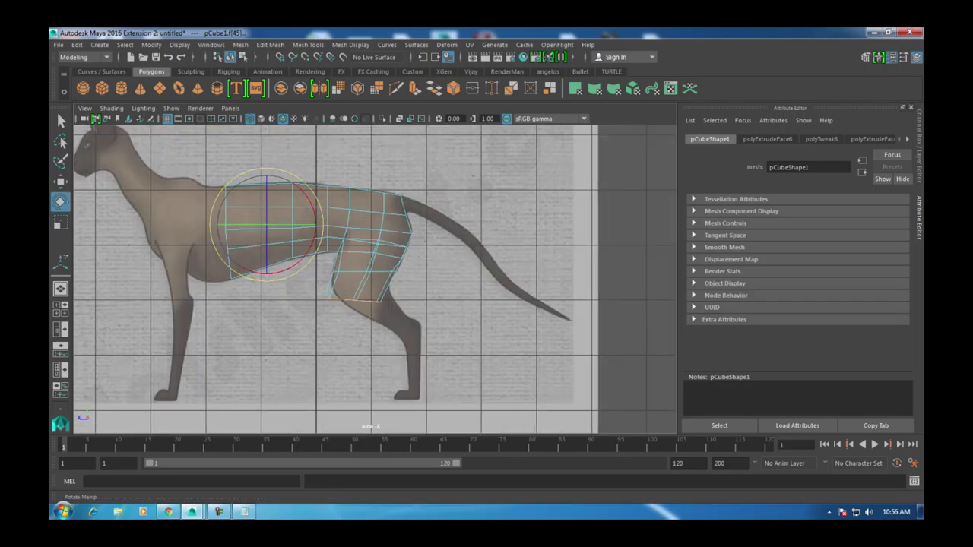
scroll(263, 282, "up", 3)
Step: Undo the stray move and extrude the leg's bottom face again
key("ctrl+a")
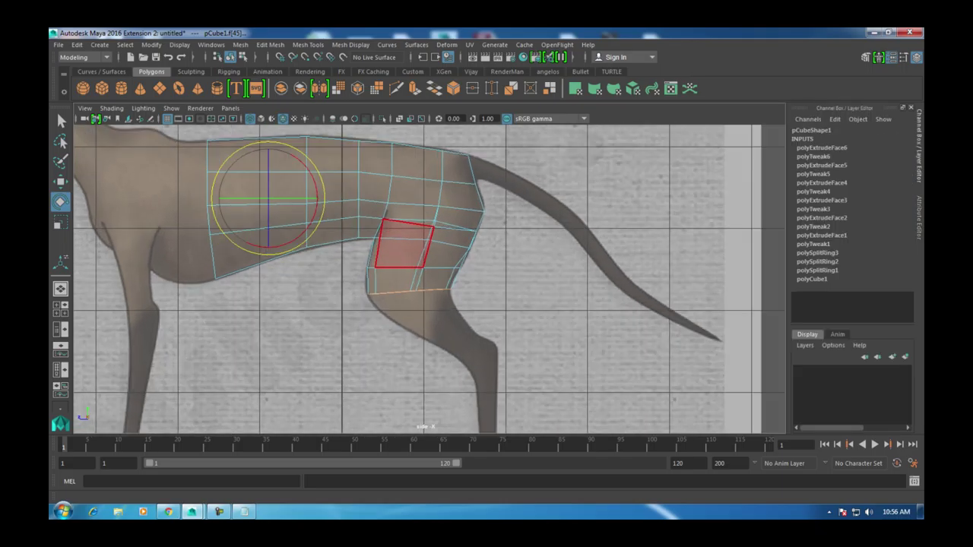
scroll(402, 298, "up", 5)
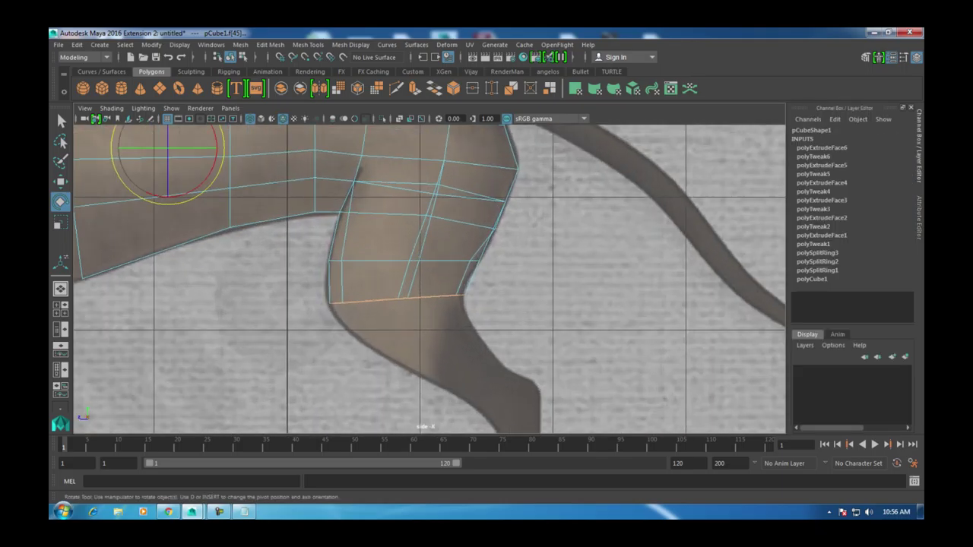
key("w")
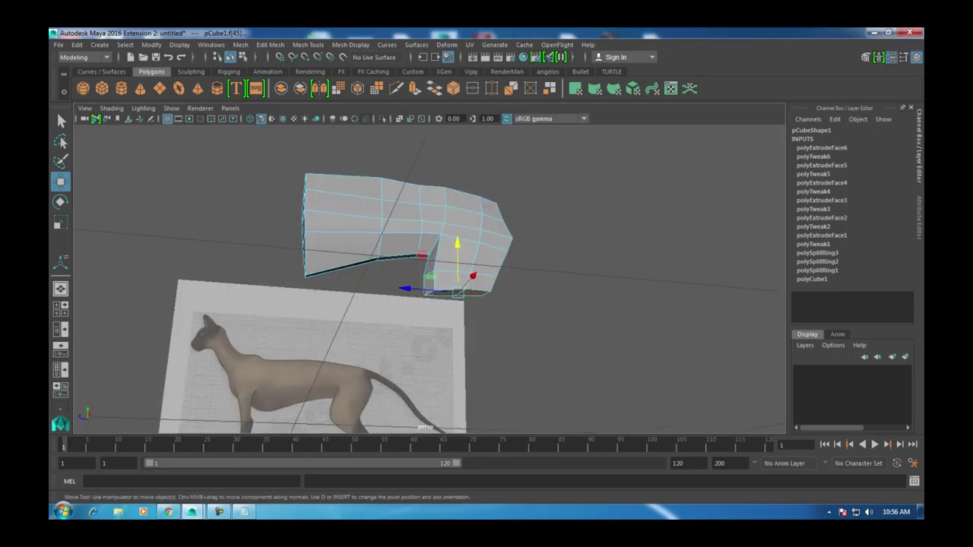
left_click_drag(395, 304, 646, 266, "alt")
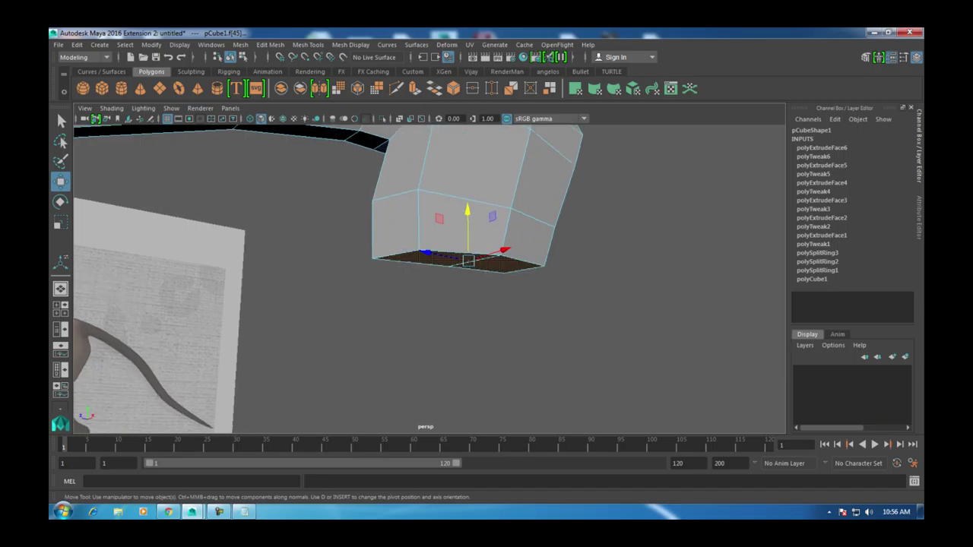
key("space")
key("space")
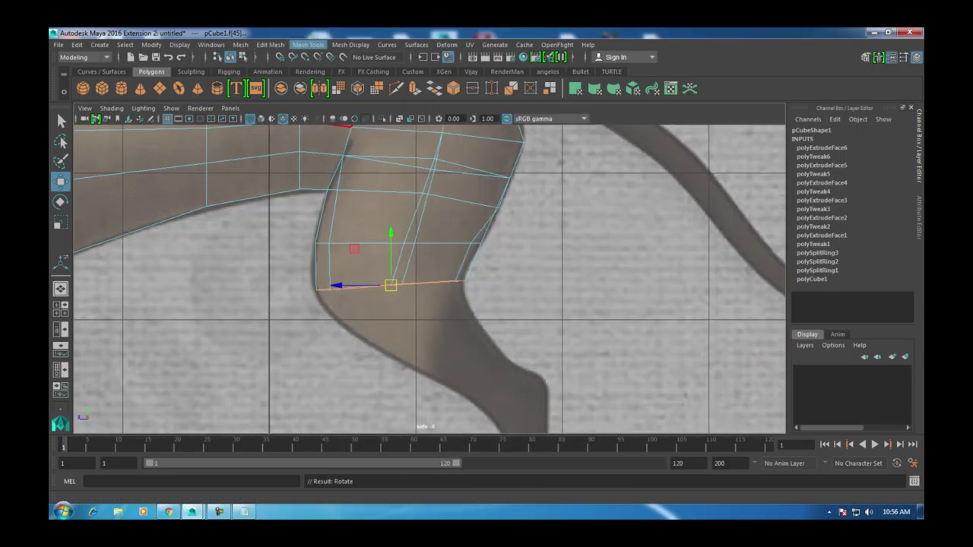
key("ctrl+z")
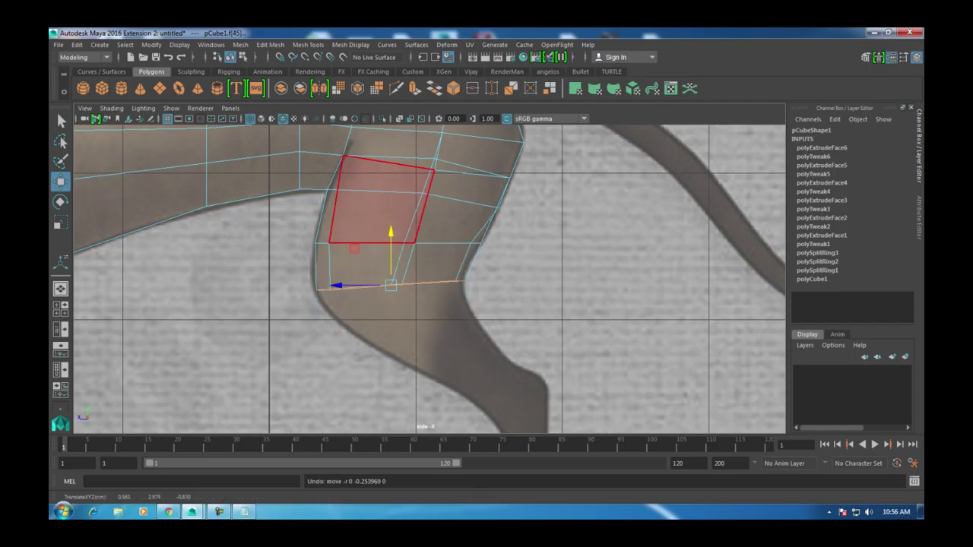
left_click(307, 44)
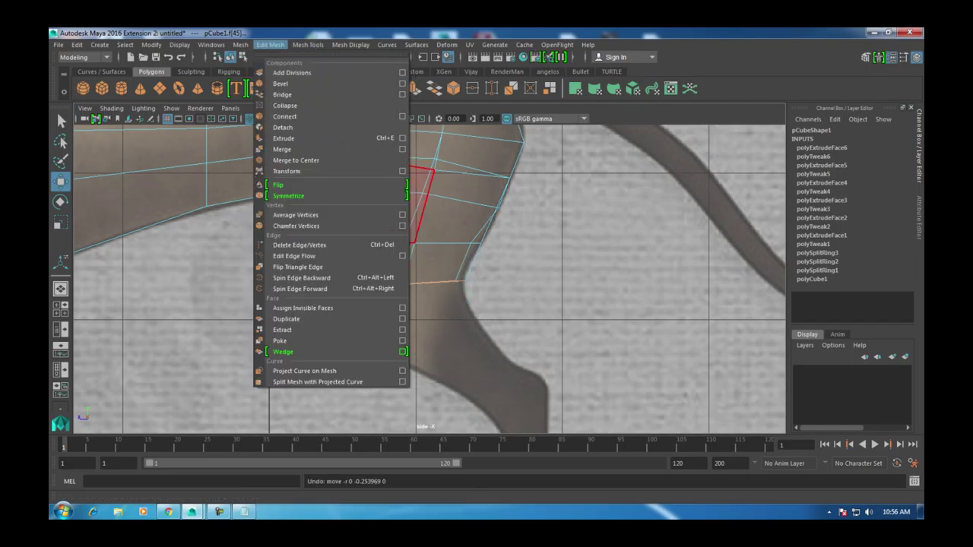
left_click(304, 126)
Step: Pull the new extruded face down along the thigh outline and verify it in perspective and side views
key("w")
left_click_drag(387, 284, 438, 346)
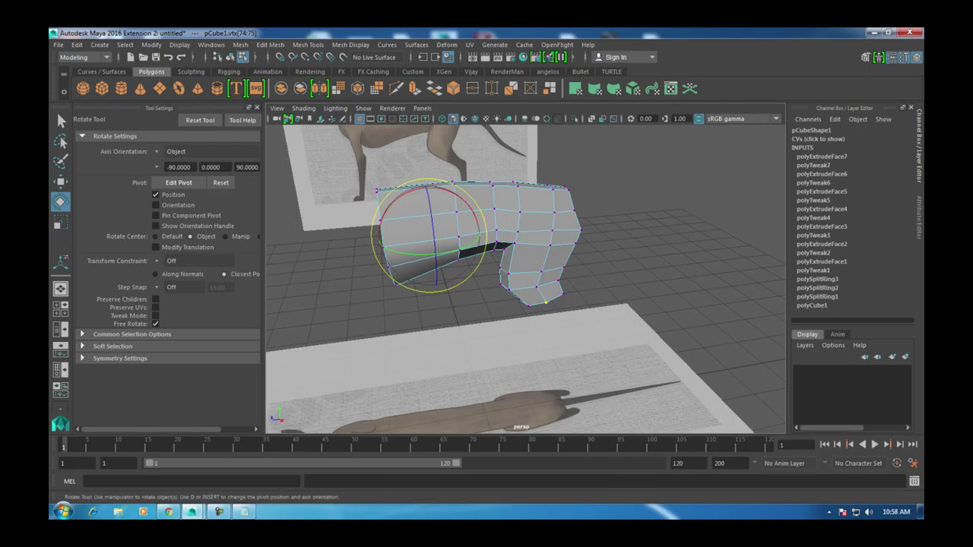
left_click_drag(525, 266, 486, 266, "alt")
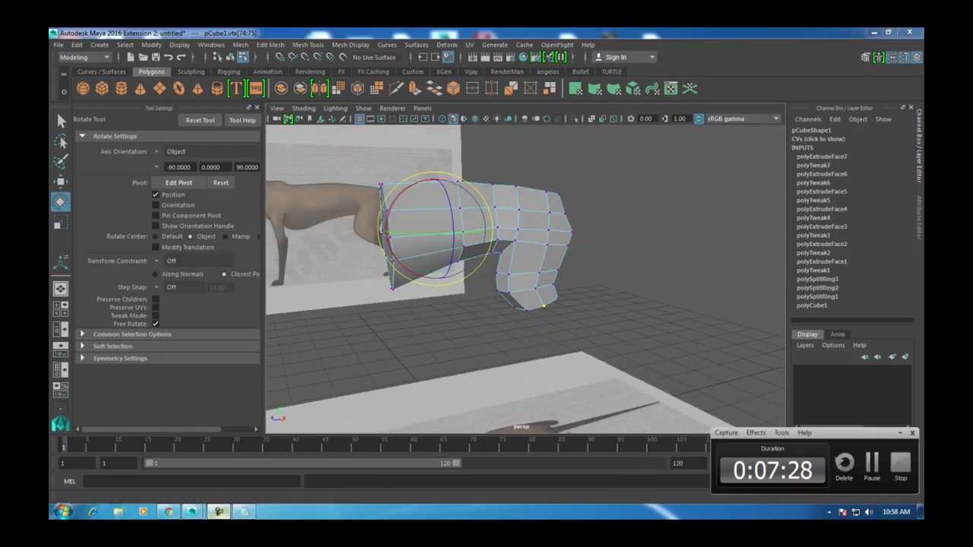
left_click_drag(525, 266, 532, 320, "alt")
key("space")
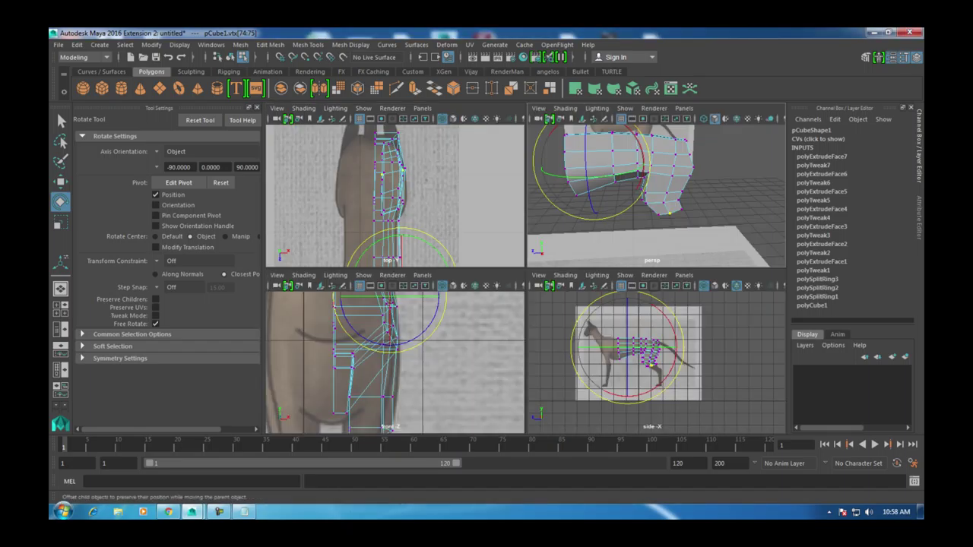
key("space")
scroll(490, 232, "up", 5)
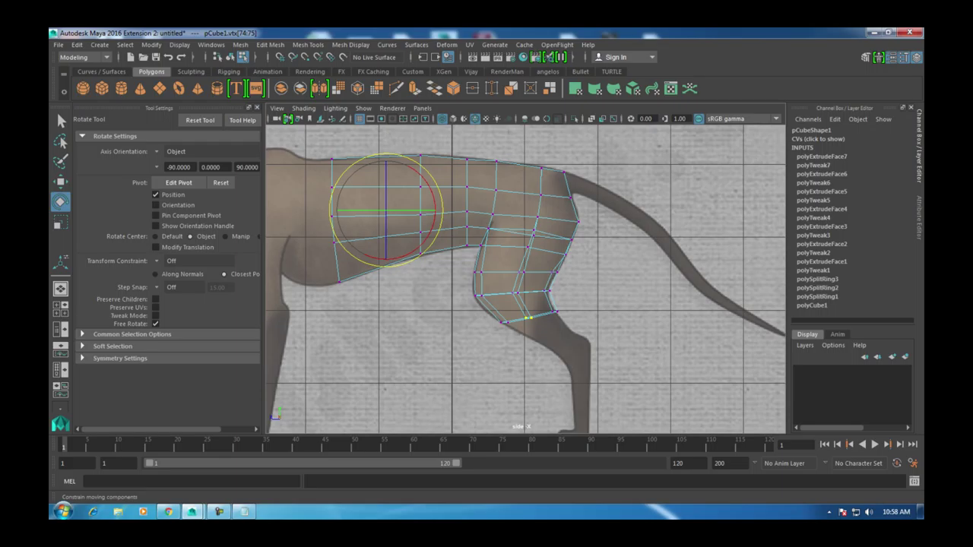
Step: Reset the pivot display options and select the vertex ring below the knee
left_click(156, 205)
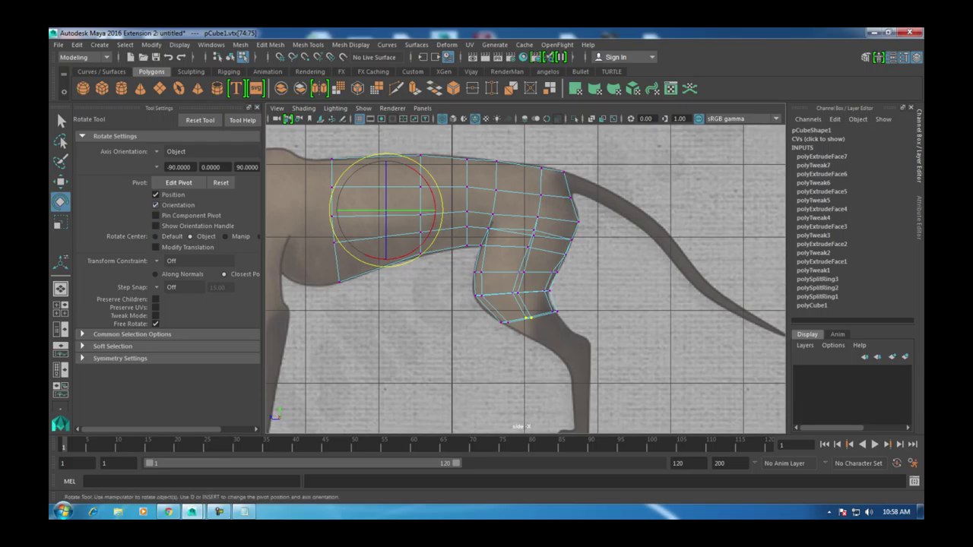
left_click(156, 205)
left_click(156, 225)
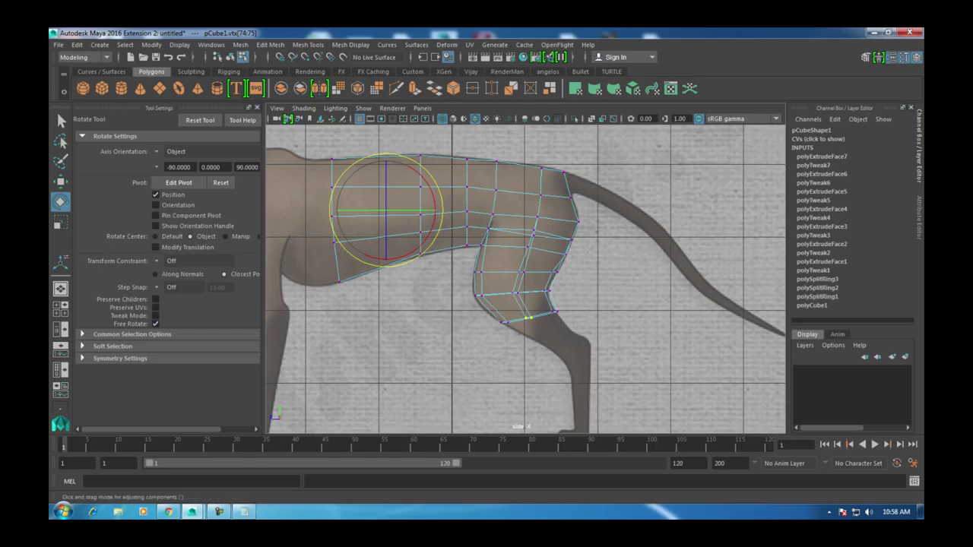
left_click(494, 357)
left_click_drag(425, 339, 585, 302)
left_click_drag(436, 204, 433, 228)
key("ctrl+z")
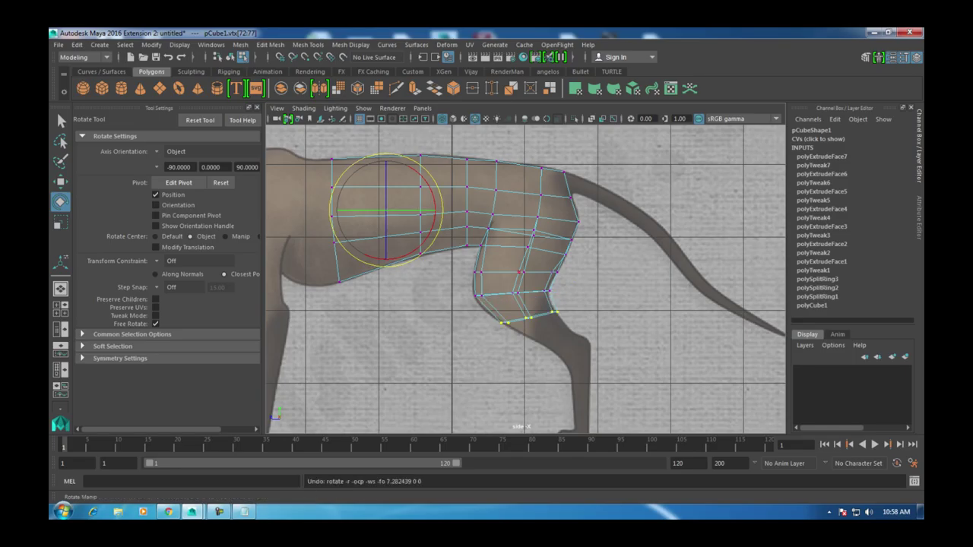
key("w")
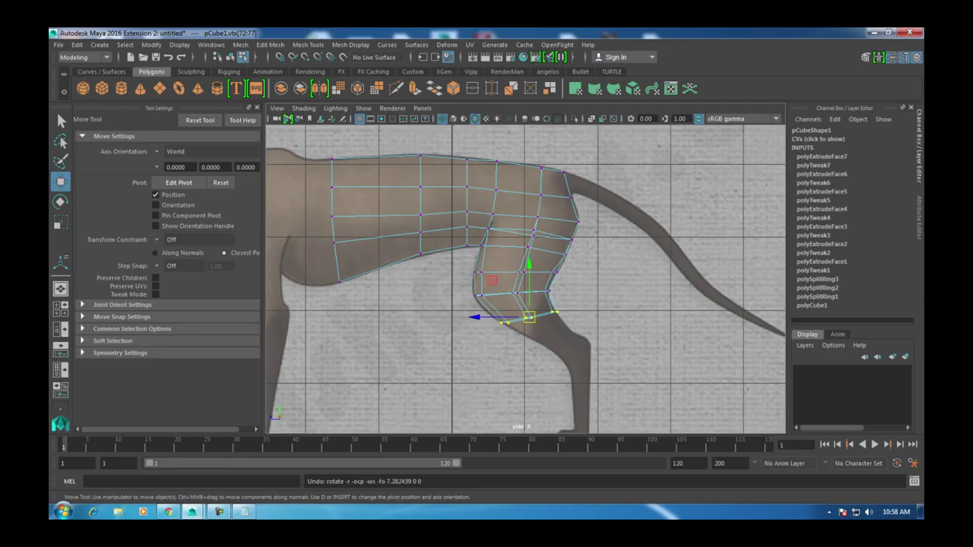
key("e")
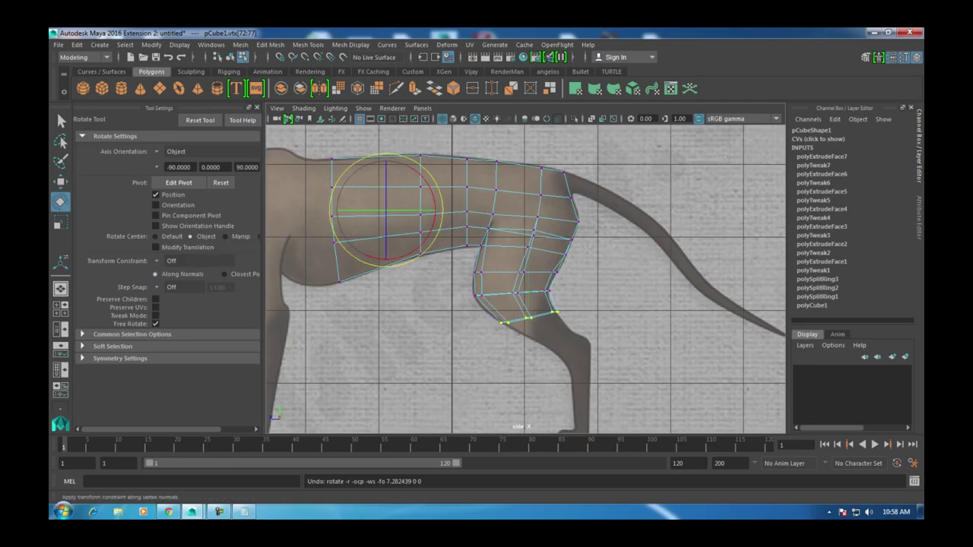
Step: Tilt the bottom vertex ring about 9° around the selection centre and scale it narrower
left_click_drag(263, 266, 319, 266)
left_click(260, 236)
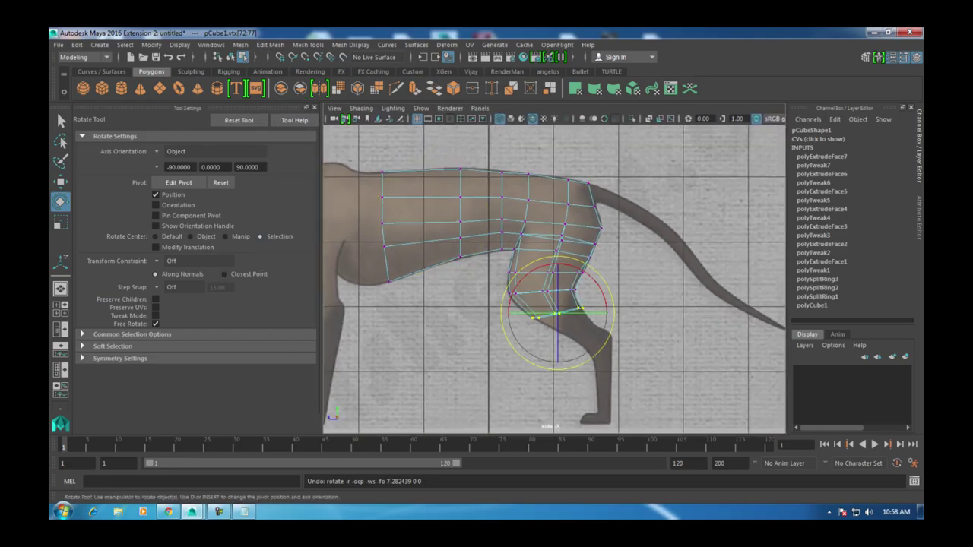
key("ctrl+shift+t")
scroll(555, 304, "up", 6)
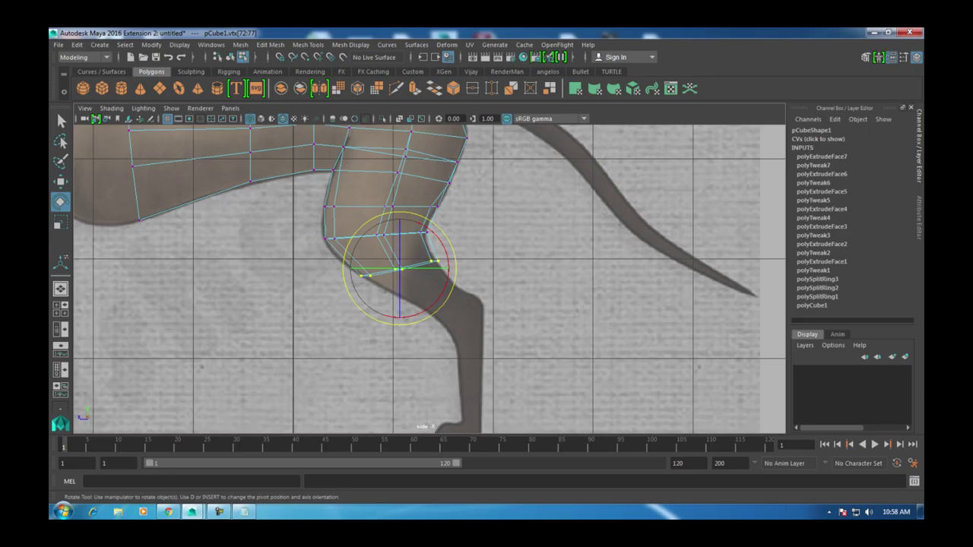
left_click_drag(435, 283, 444, 270)
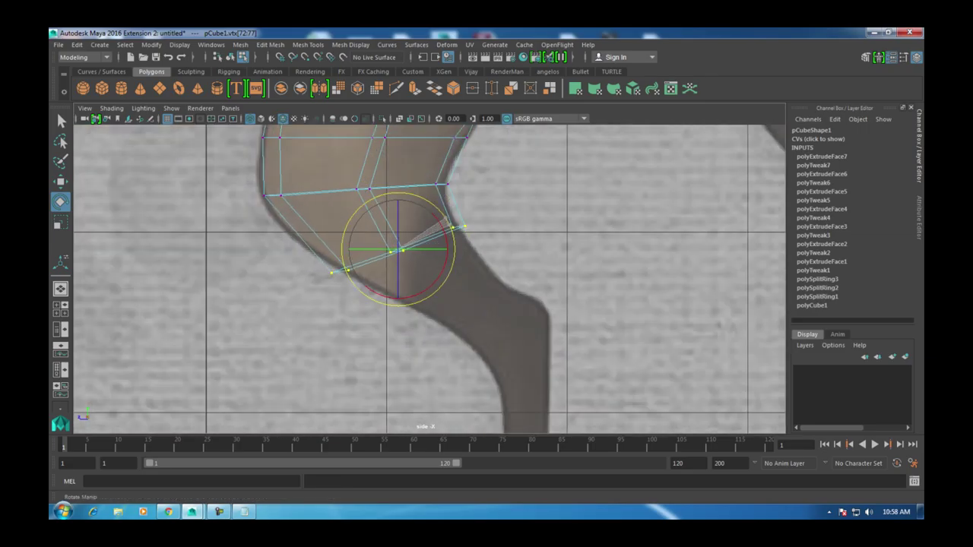
scroll(429, 274, "up", 1)
key("r")
left_click_drag(391, 243, 370, 244)
Step: Select the lower ring of hind-leg faces
key("w")
scroll(396, 148, "up", 3)
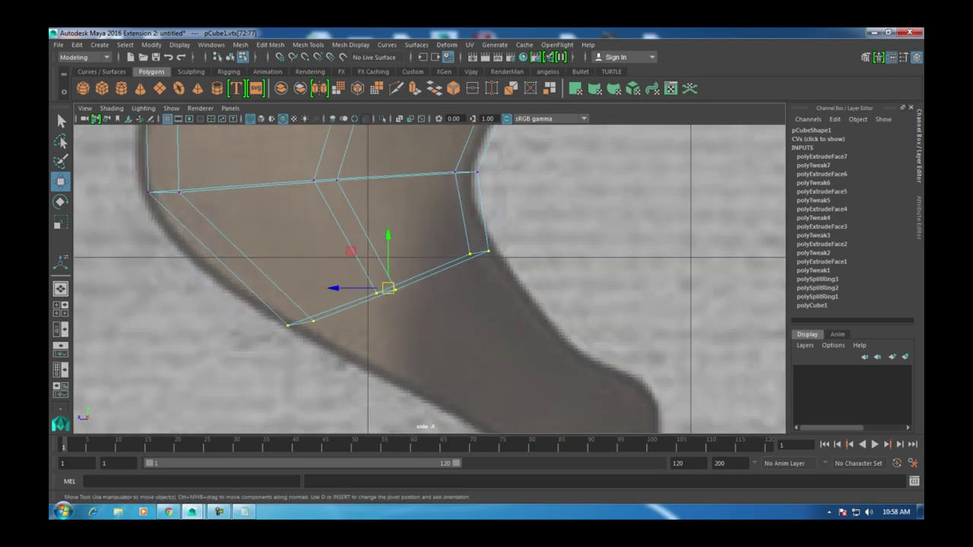
right_click_drag(454, 204, 454, 235)
left_click_drag(251, 224, 527, 257)
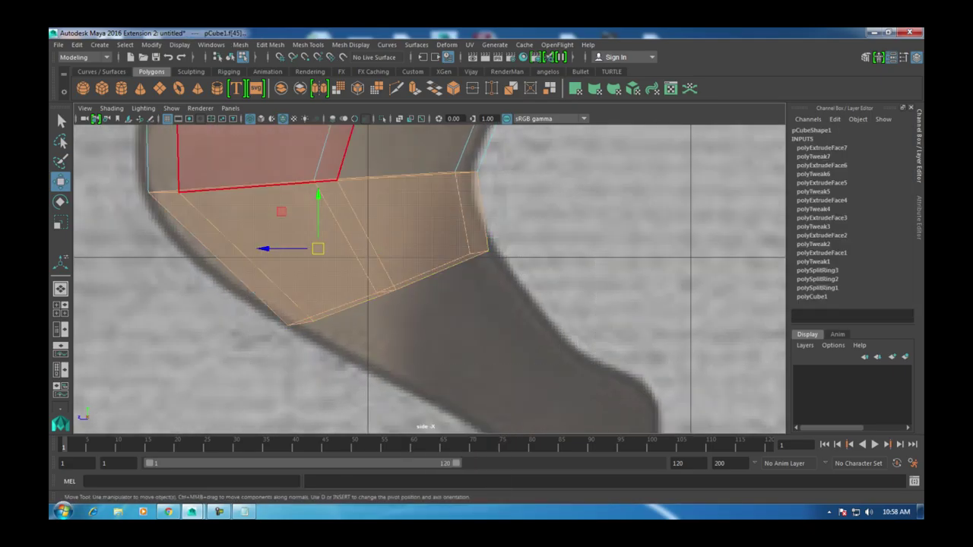
Step: Select only the hind leg's bottom face and extrude it with Edit Mesh > Extrude
key("F10")
left_click(388, 287)
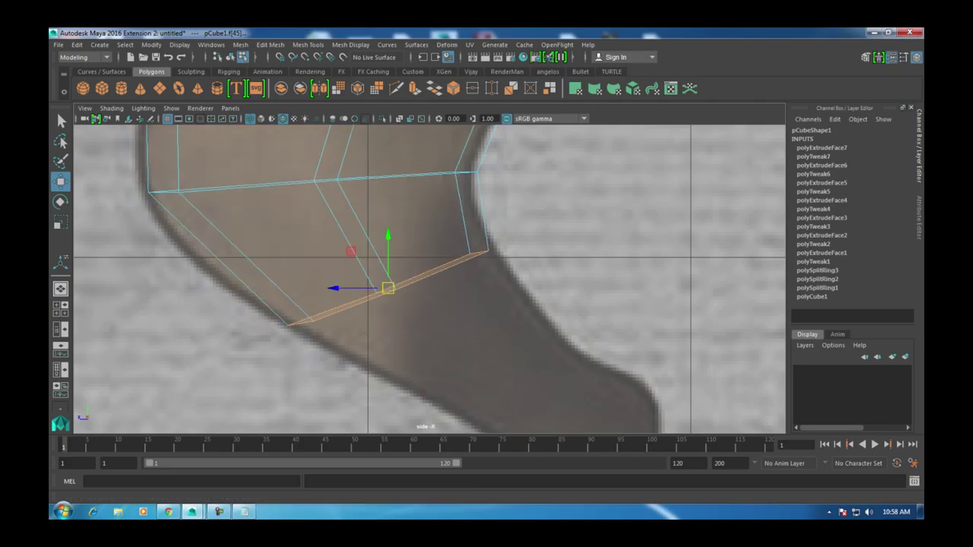
left_click(244, 512)
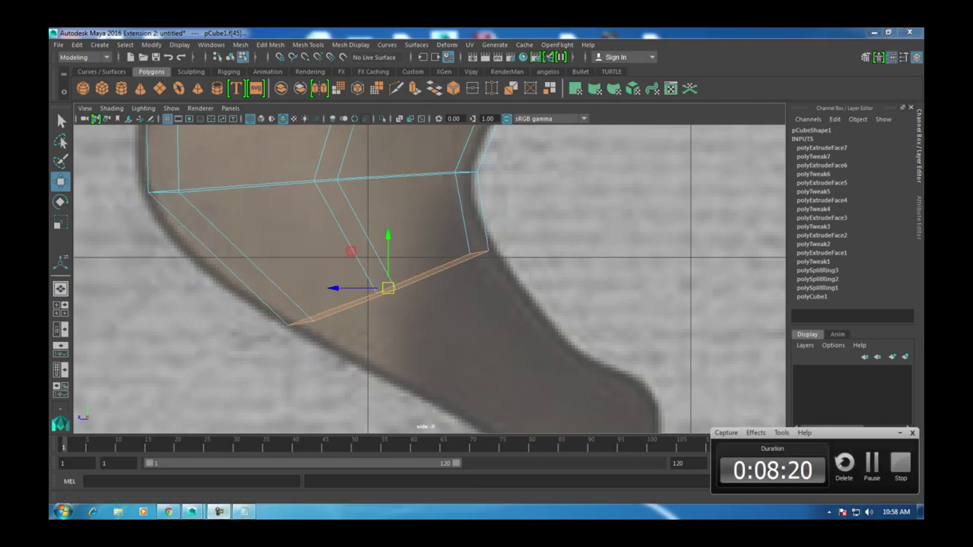
left_click(244, 512)
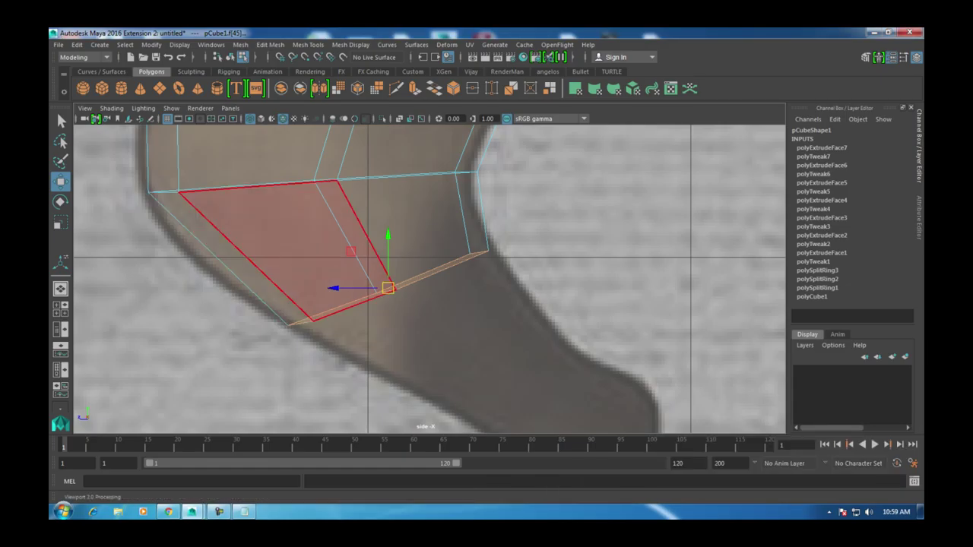
left_click(308, 44)
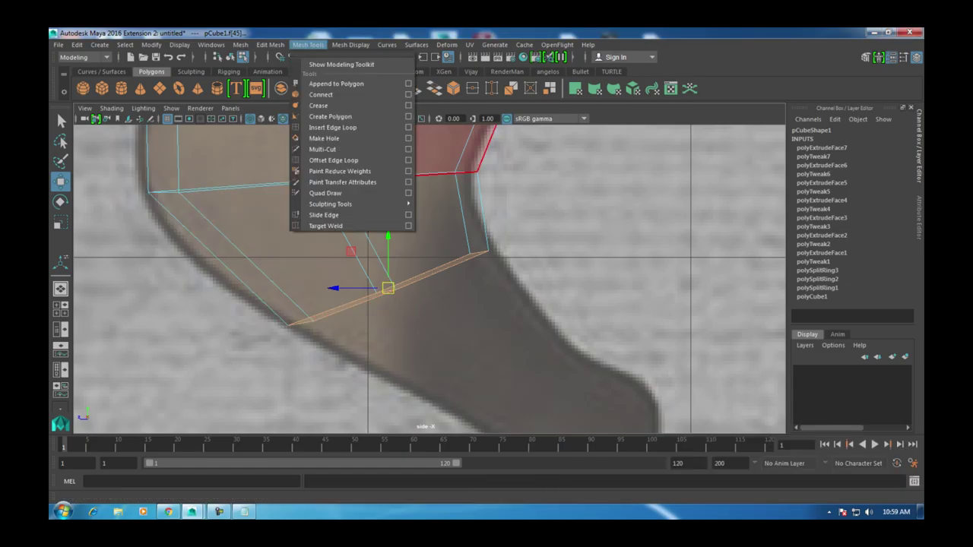
left_click(304, 138)
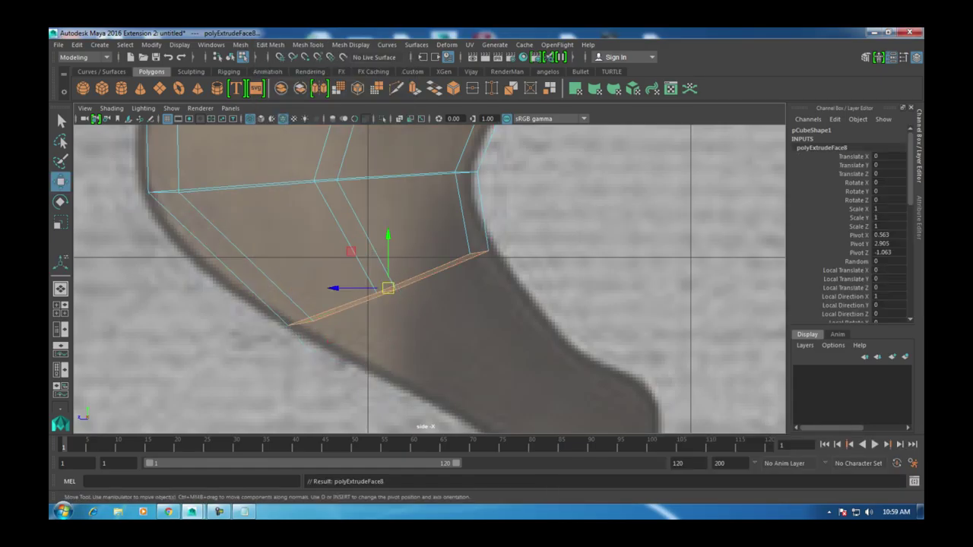
Step: Move the extruded face down the leg toward the hock and check it in the front view
scroll(430, 277, "down", 10)
scroll(430, 278, "up", 10)
left_click_drag(451, 262, 491, 297)
scroll(429, 271, "up", 2)
key("r")
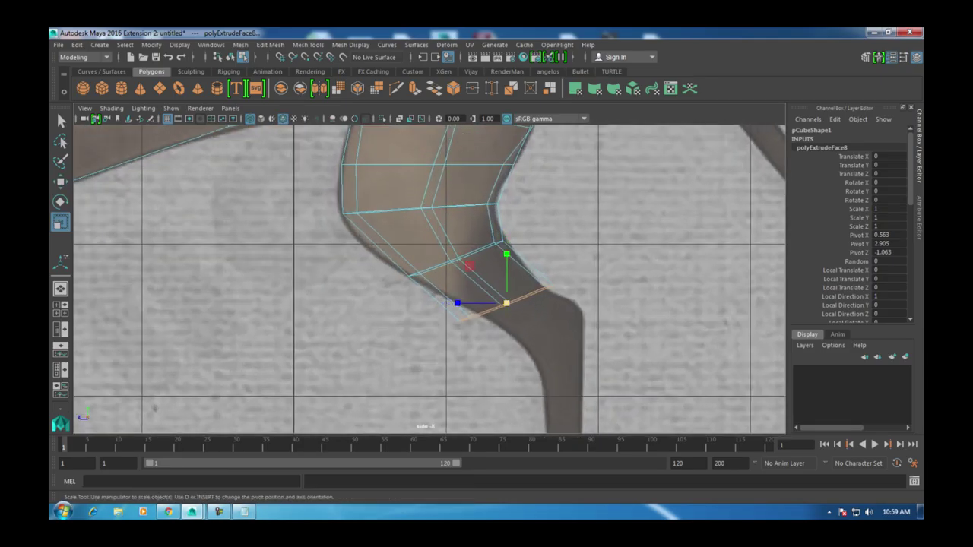
key("w")
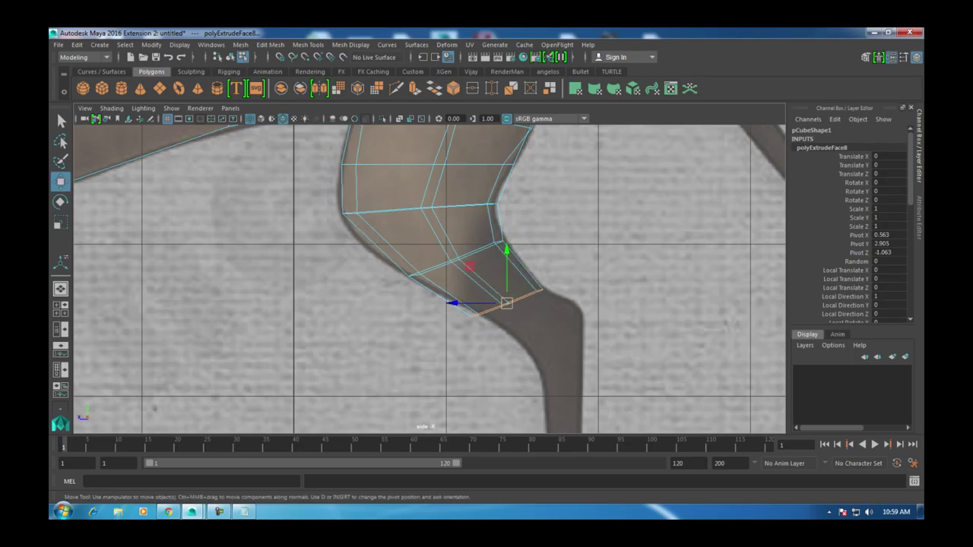
key("space")
key("space")
scroll(430, 277, "down", 5)
scroll(429, 278, "up", 2)
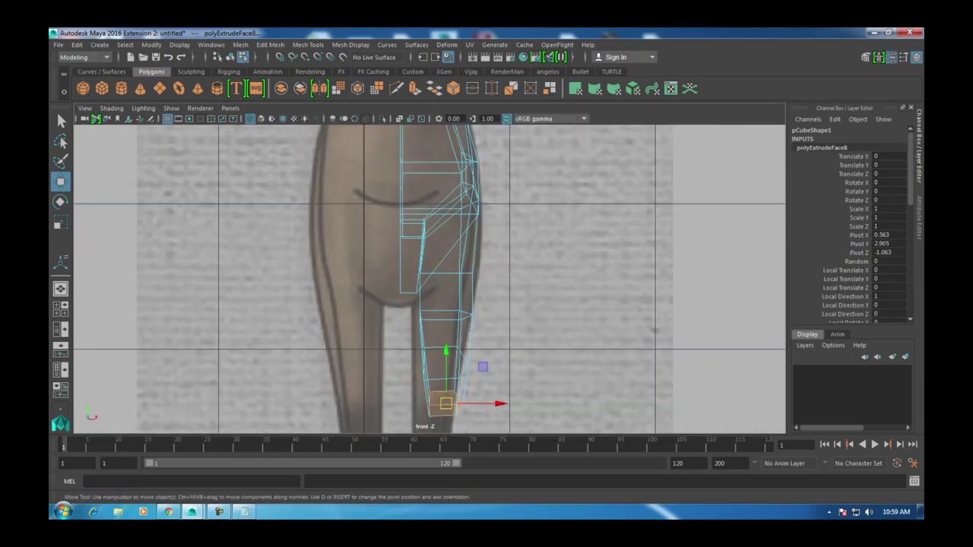
middle_click_drag(465, 338, 460, 266, "alt")
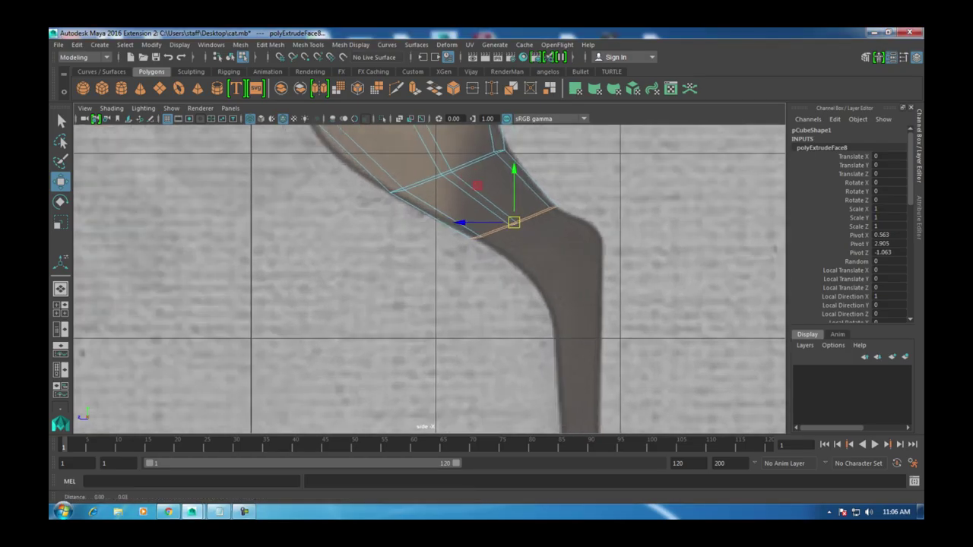
Step: Nudge the extruded face, then in the front view shift the upper vertex pairs sideways to fit the leg
left_click_drag(528, 276, 530, 276)
key("space")
key("space")
middle_click_drag(445, 342, 444, 364, "alt")
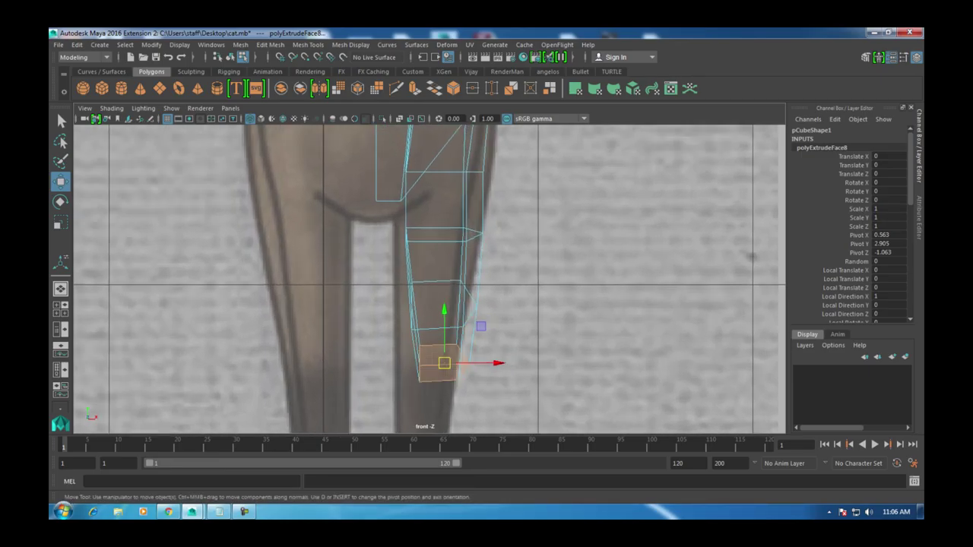
right_click_drag(414, 228, 361, 203)
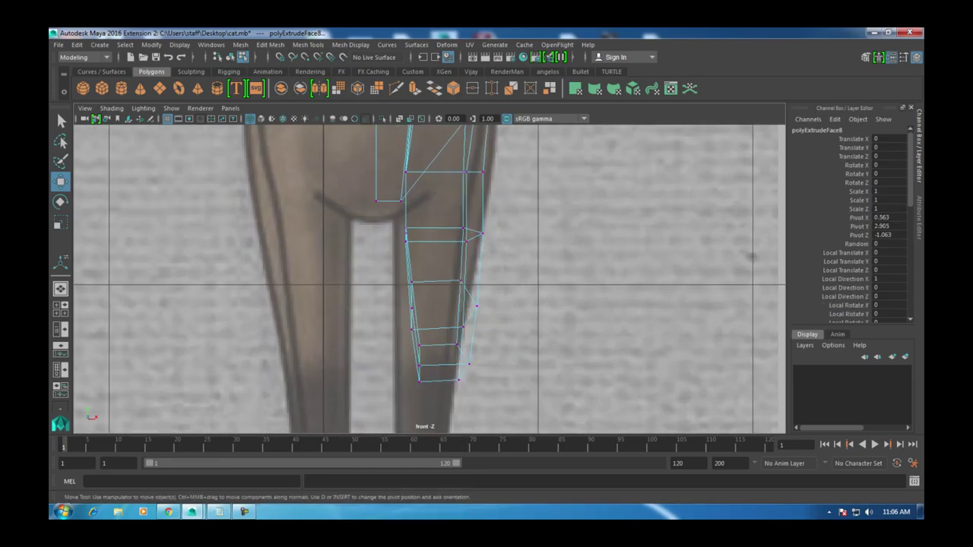
scroll(448, 266, "up", 3)
left_click_drag(430, 253, 479, 267)
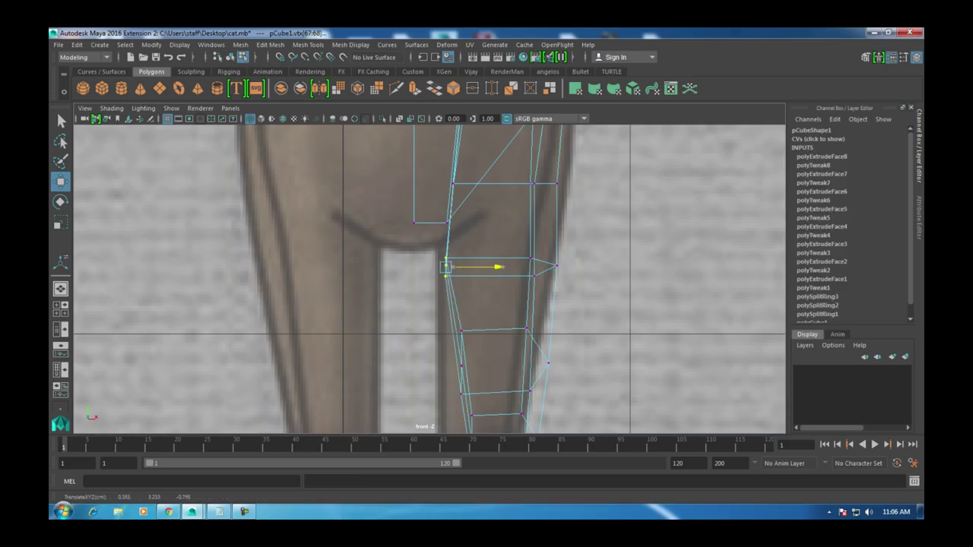
left_click_drag(565, 230, 508, 314)
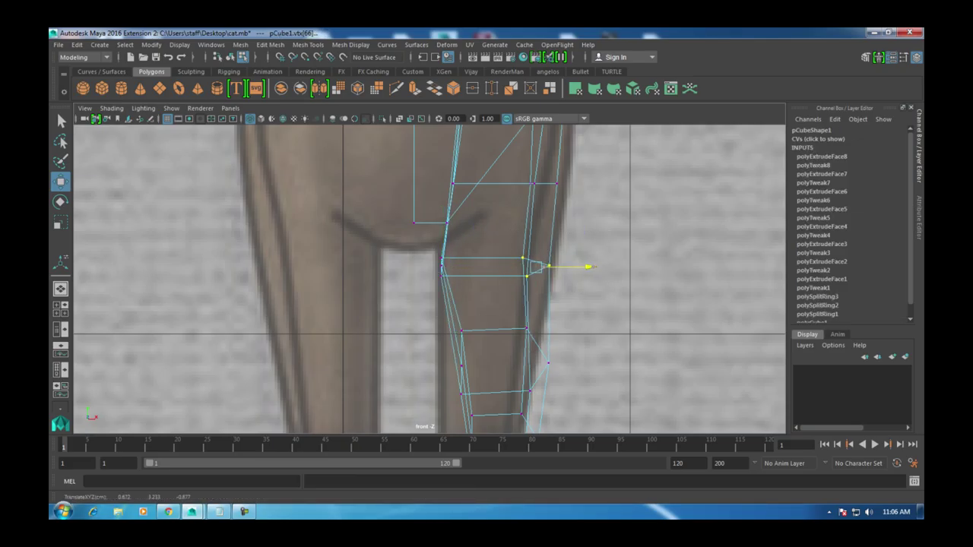
Step: Pull the lower left and right vertex groups inward to hug the front reference leg outline
middle_click_drag(425, 319, 425, 265, "alt")
left_click_drag(425, 265, 480, 352)
left_click_drag(496, 309, 477, 310)
left_click_drag(504, 247, 549, 336)
left_click_drag(590, 306, 571, 306)
left_click_drag(455, 346, 486, 419)
left_click_drag(522, 386, 494, 386)
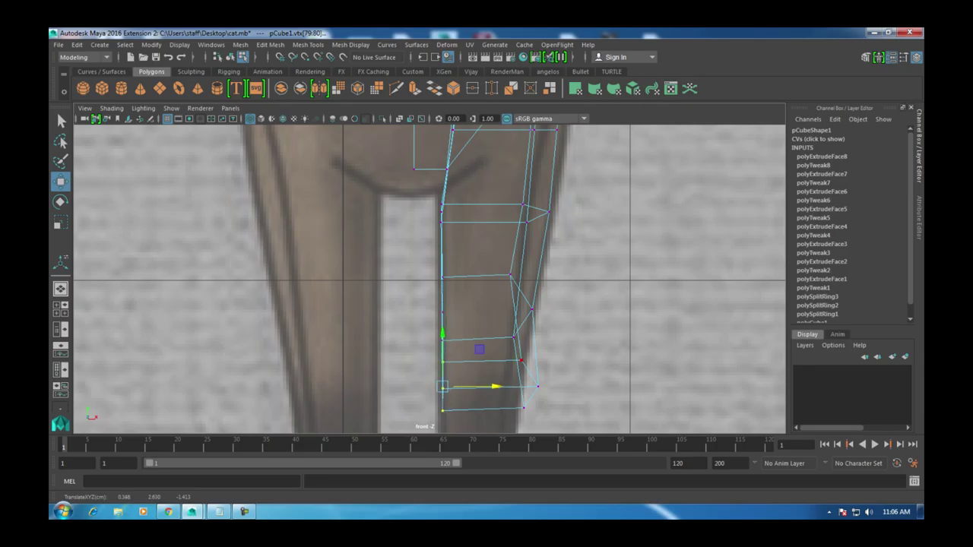
left_click_drag(560, 425, 504, 323)
left_click_drag(581, 384, 569, 384)
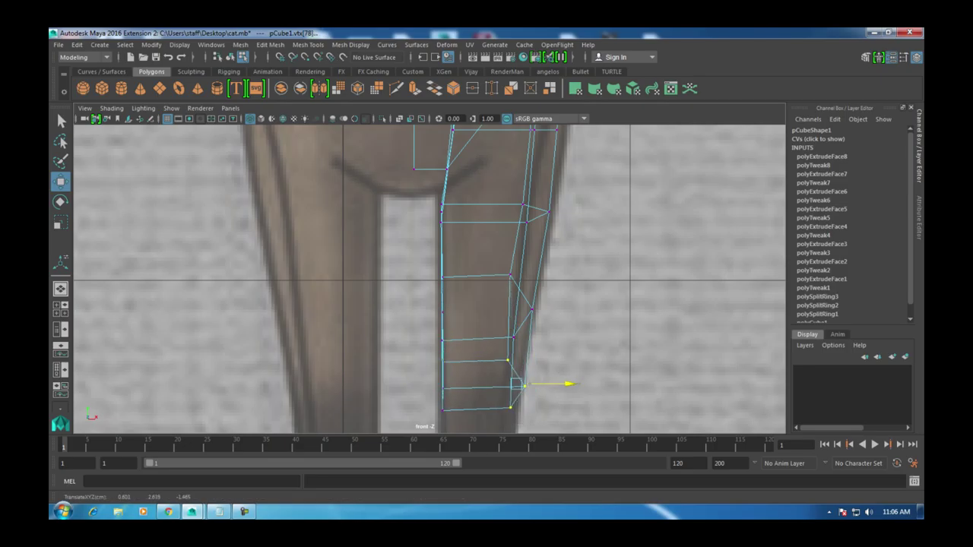
key("space")
key("space")
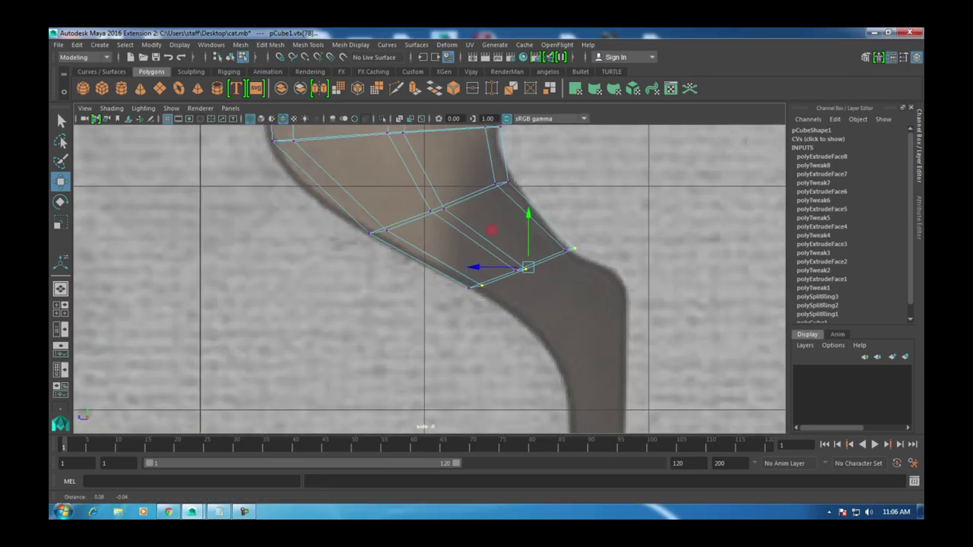
Step: In the side view, extrude the leg's bottom face and pull the new section down along the leg
scroll(430, 278, "up", 2)
key("ctrl+F11")
middle_click_drag(426, 274, 429, 293, "alt")
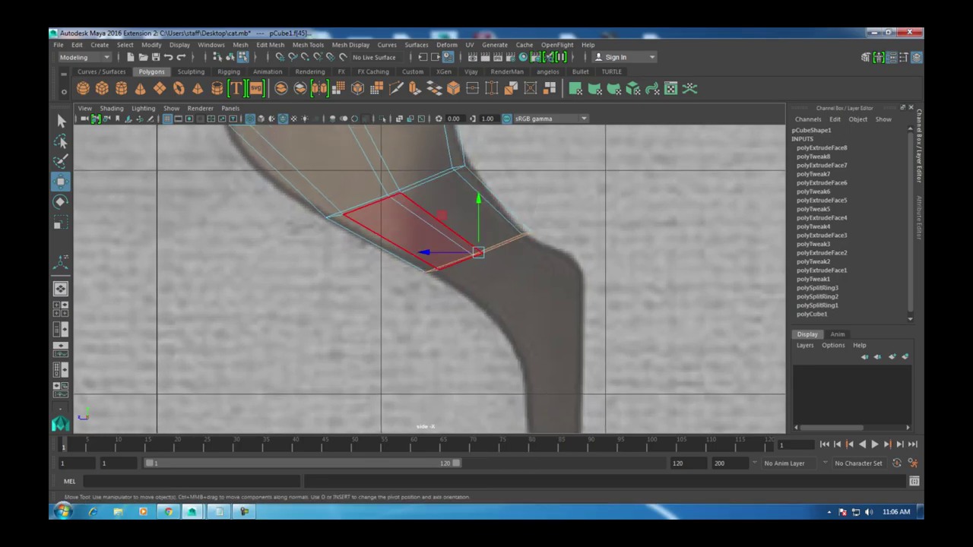
left_click_drag(251, 248, 412, 183, "shift")
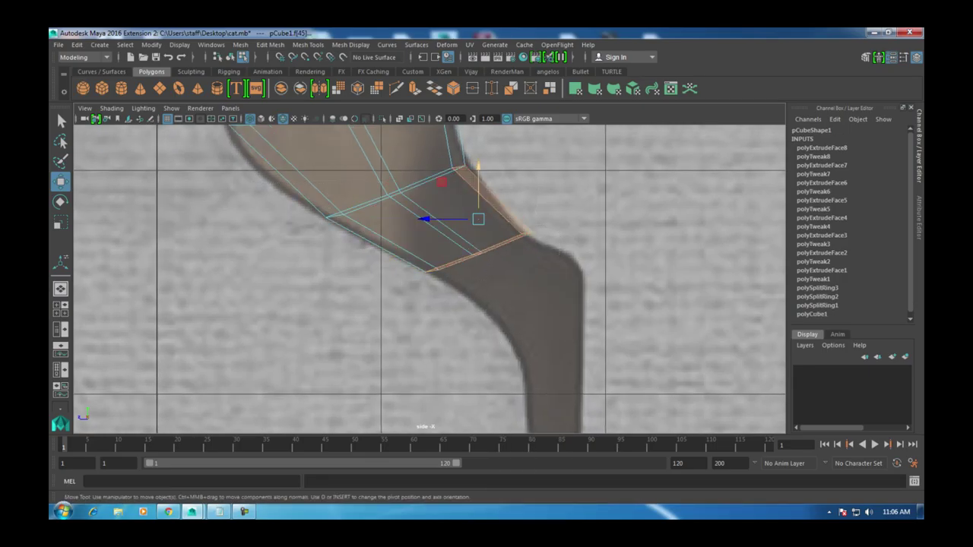
left_click(460, 258)
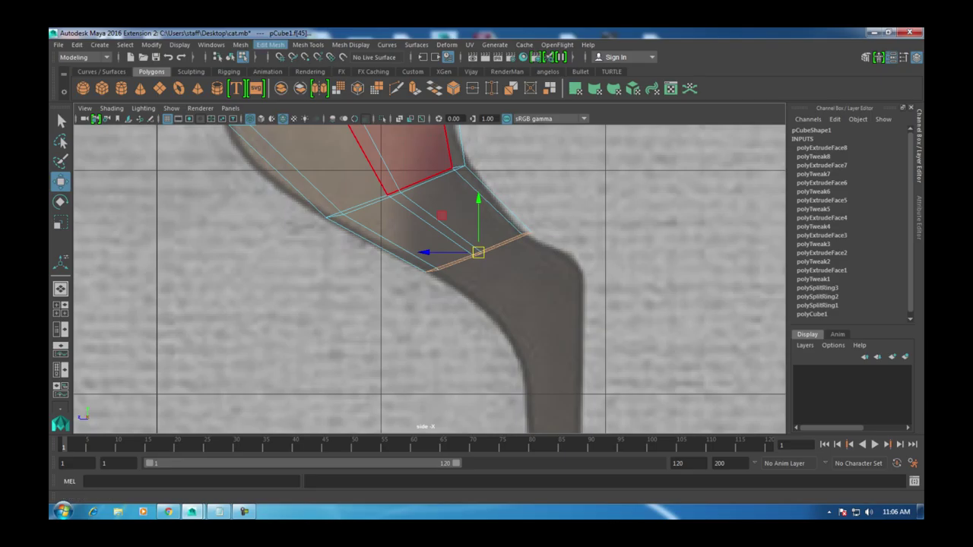
left_click(270, 44)
left_click(283, 137)
middle_click_drag(467, 299, 423, 228, "alt")
left_click_drag(450, 218, 517, 257)
Step: Check the new section in the top view, select its top vertices, then return to face selection
key("space")
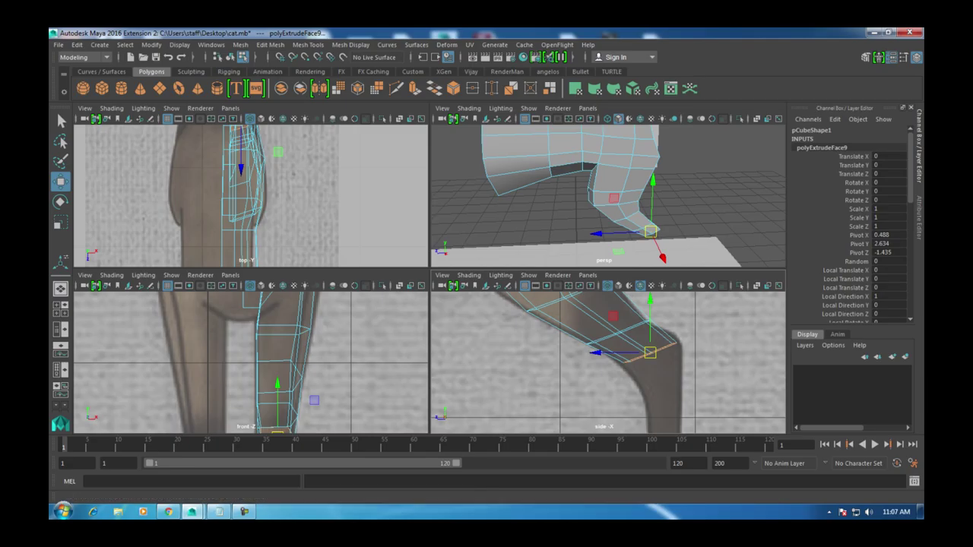
key("space")
scroll(395, 273, "down", 2)
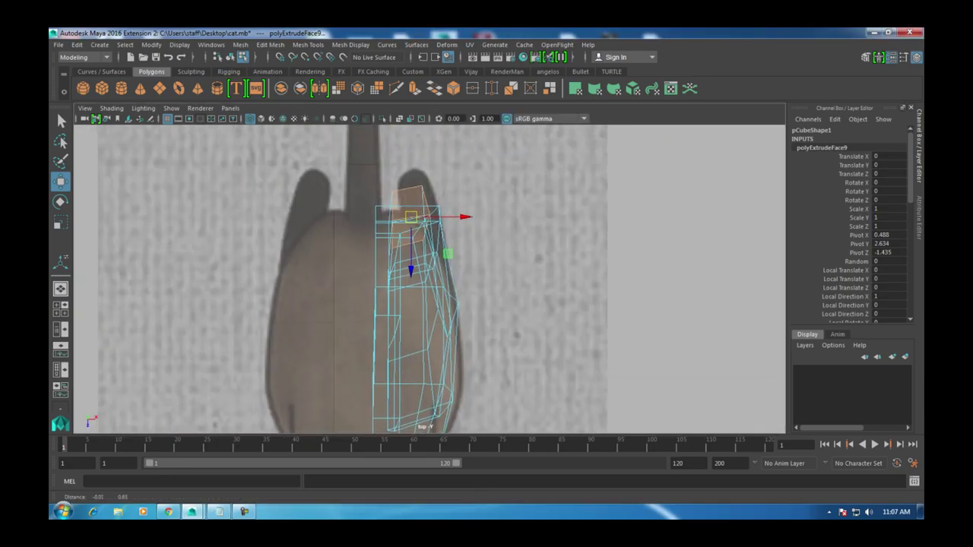
scroll(396, 273, "up", 1)
scroll(395, 274, "up", 2)
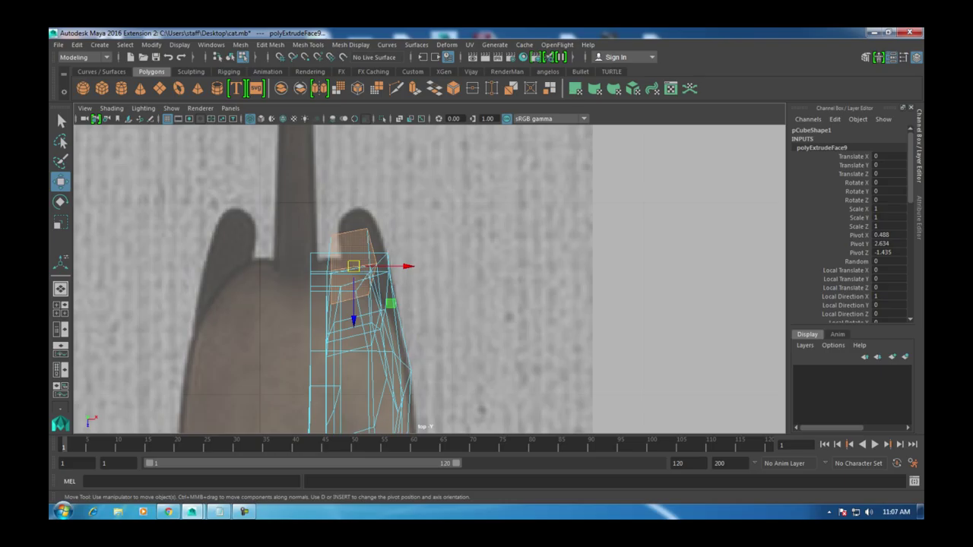
right_click(365, 236)
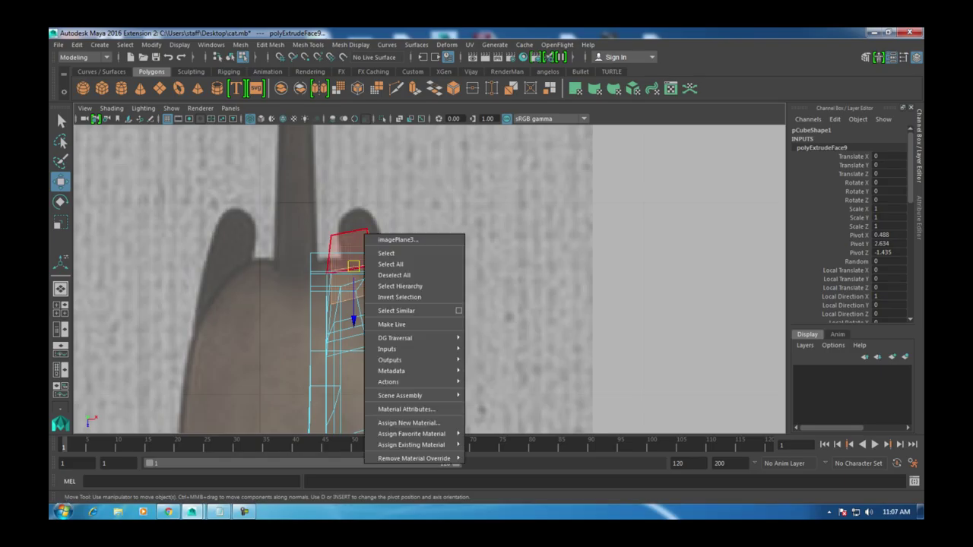
right_click_drag(348, 228, 299, 221)
left_click_drag(316, 211, 354, 223)
key("space")
key("space")
middle_click_drag(532, 266, 508, 279, "alt")
right_click_drag(529, 204, 529, 235)
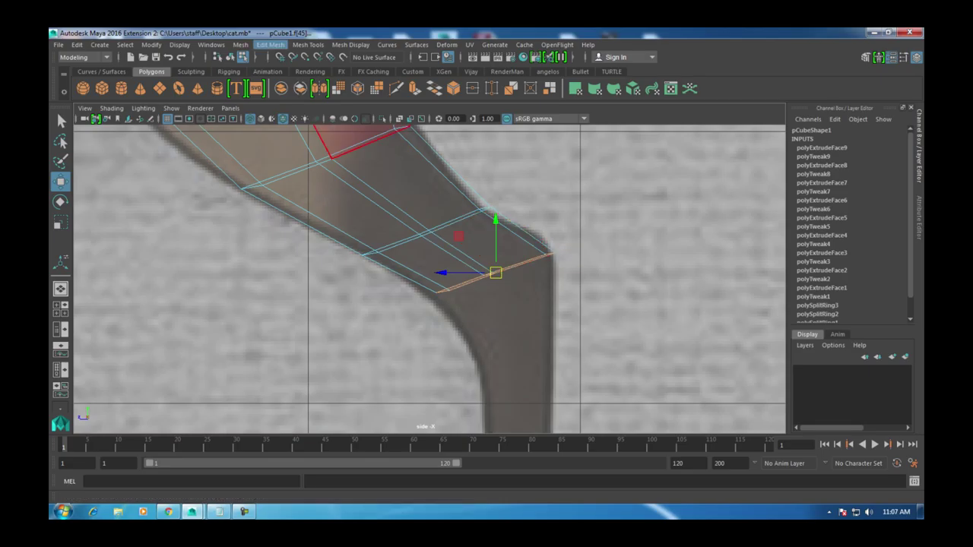
Step: Extrude the bottom face again, move it down the leg, flatten it and shift it slightly back
left_click(270, 44)
left_click(304, 139)
scroll(507, 201, "down", 3)
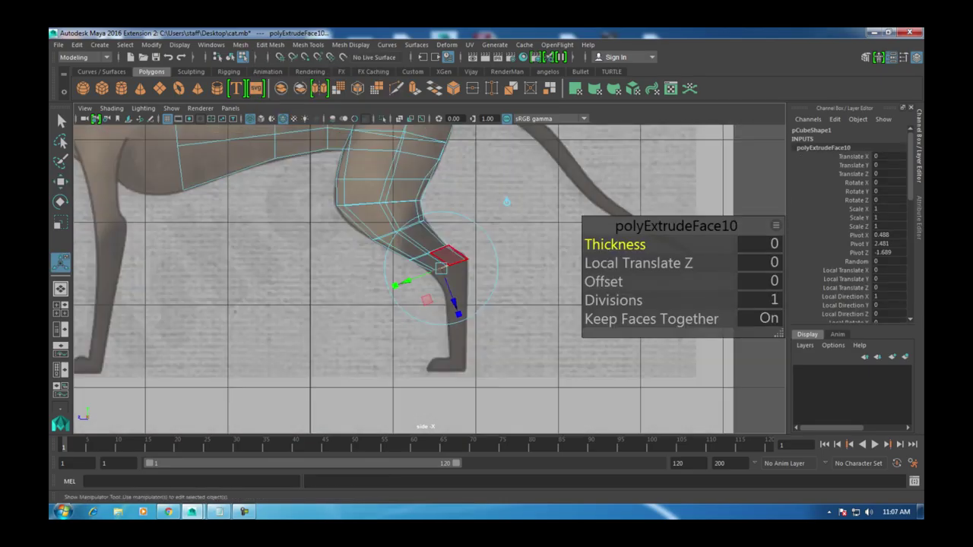
scroll(507, 202, "down", 2)
key("w")
scroll(456, 258, "up", 5)
left_click_drag(462, 254, 445, 308)
key("r")
mouse_move(477, 263)
left_mouse_down()
mouse_move(475, 307)
mouse_move(478, 263)
left_mouse_up()
key("w")
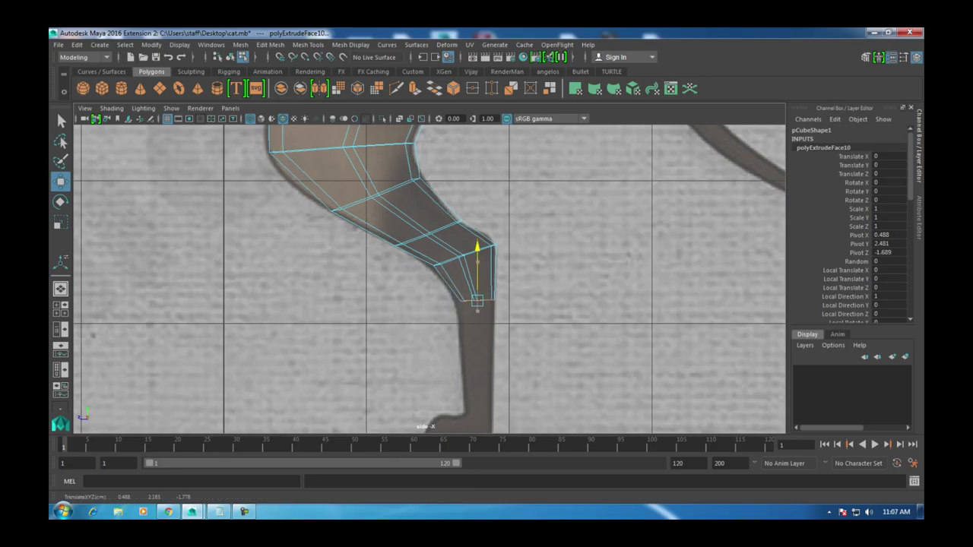
left_click_drag(476, 300, 474, 300)
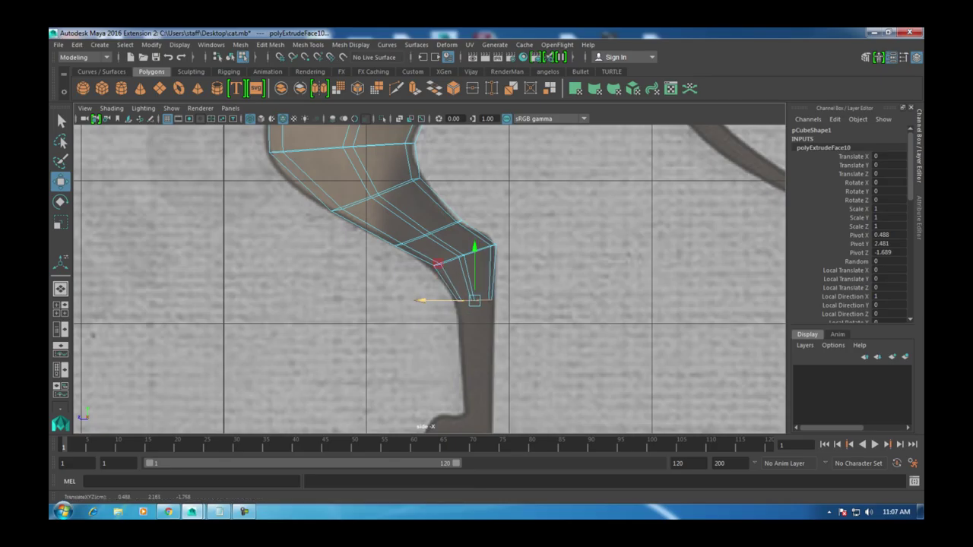
scroll(474, 303, "up", 5)
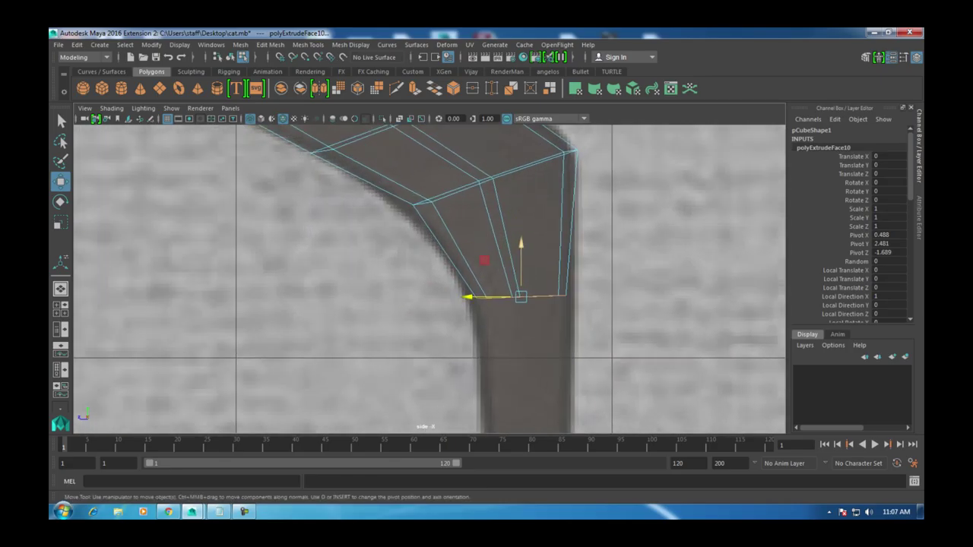
Step: Switch to vertex mode and select the two lower-right corner vertices of the bend
right_click(545, 204)
right_click_drag(498, 220, 492, 204)
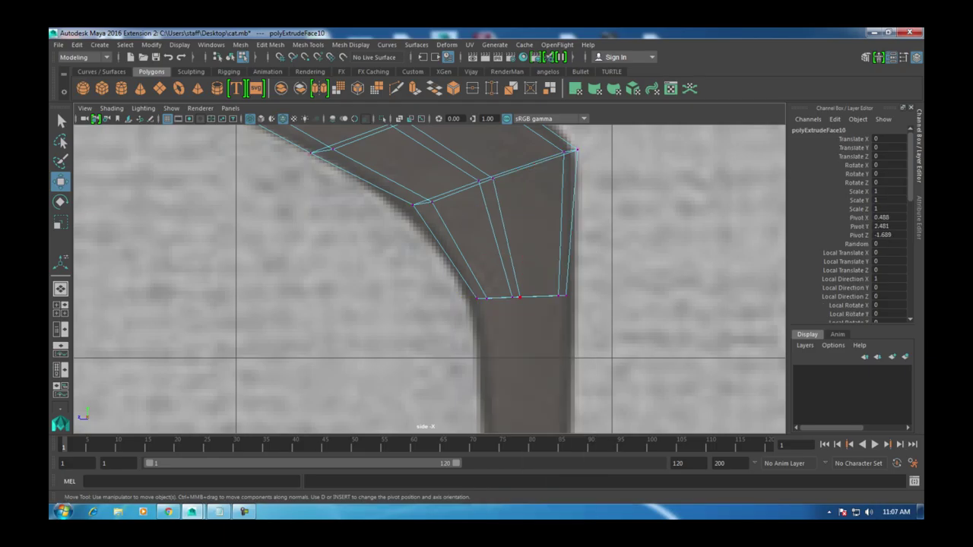
left_click_drag(551, 283, 580, 306)
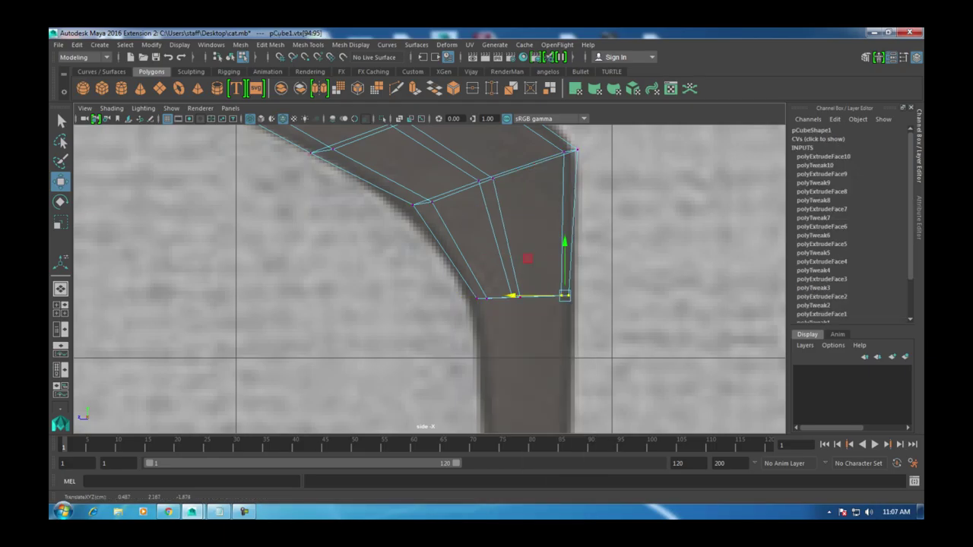
Step: Create a new shelf named 'tools', after the name 'my tools' is rejected
left_click(63, 73)
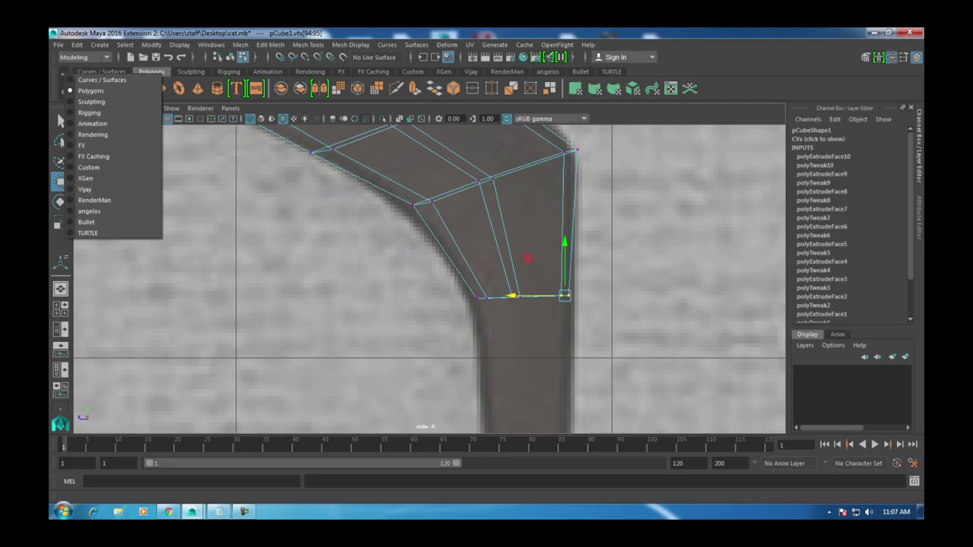
left_click(63, 73)
right_click(60, 77)
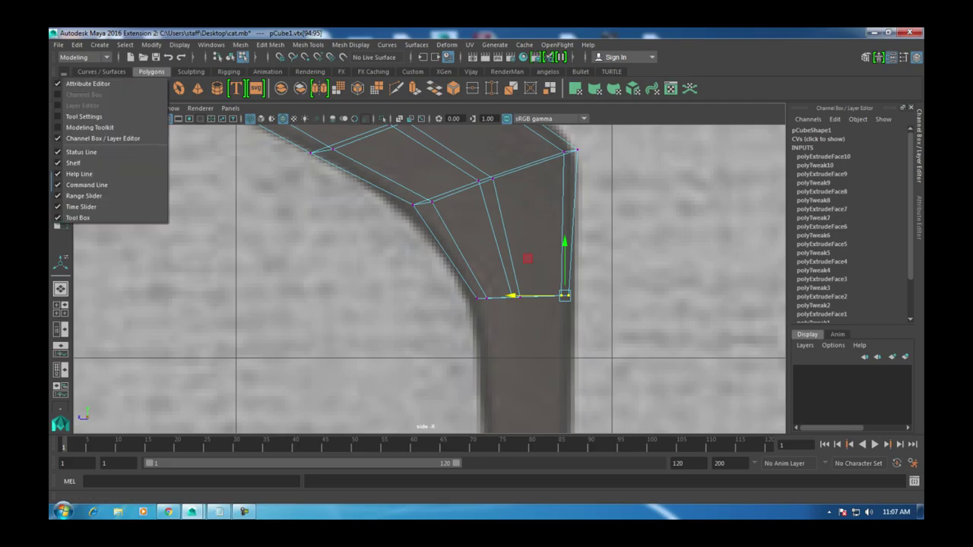
key("Escape")
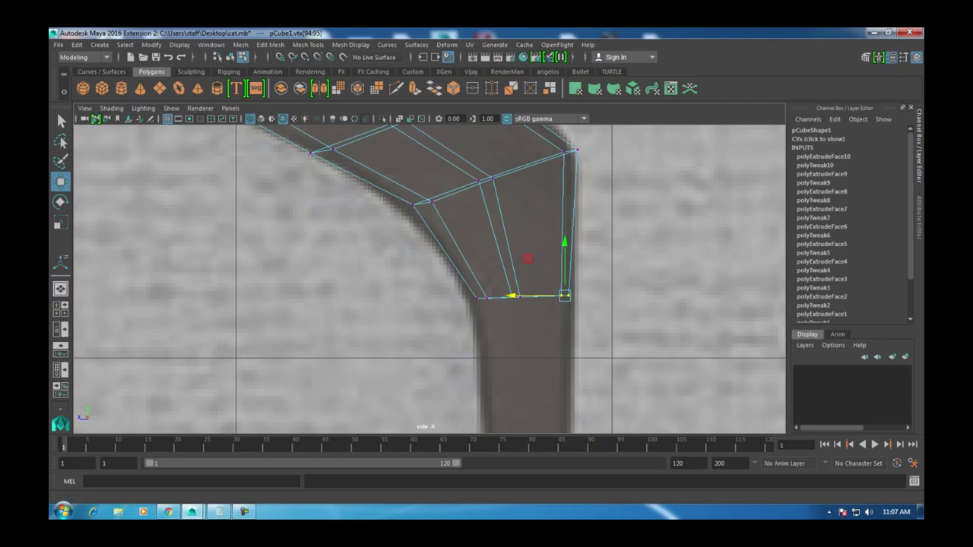
left_click(63, 91)
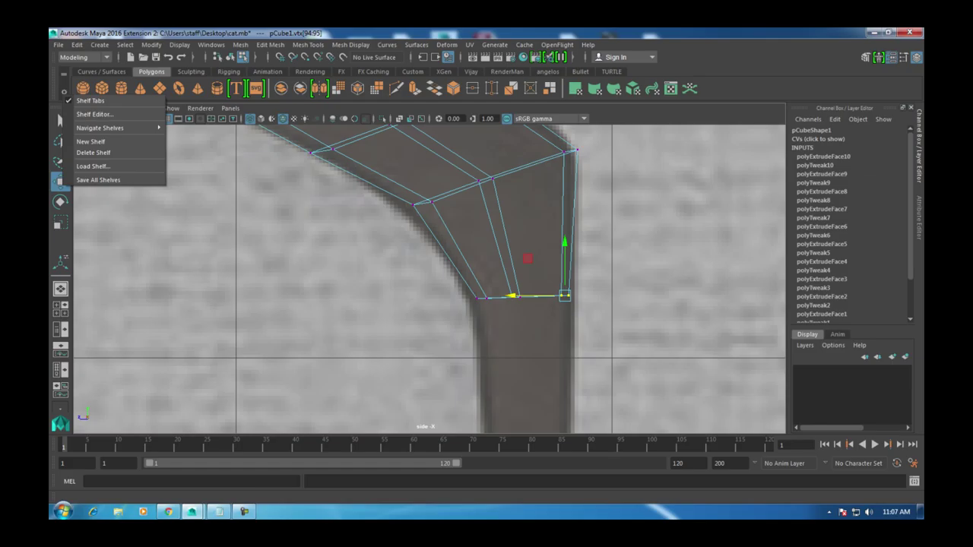
left_click(90, 141)
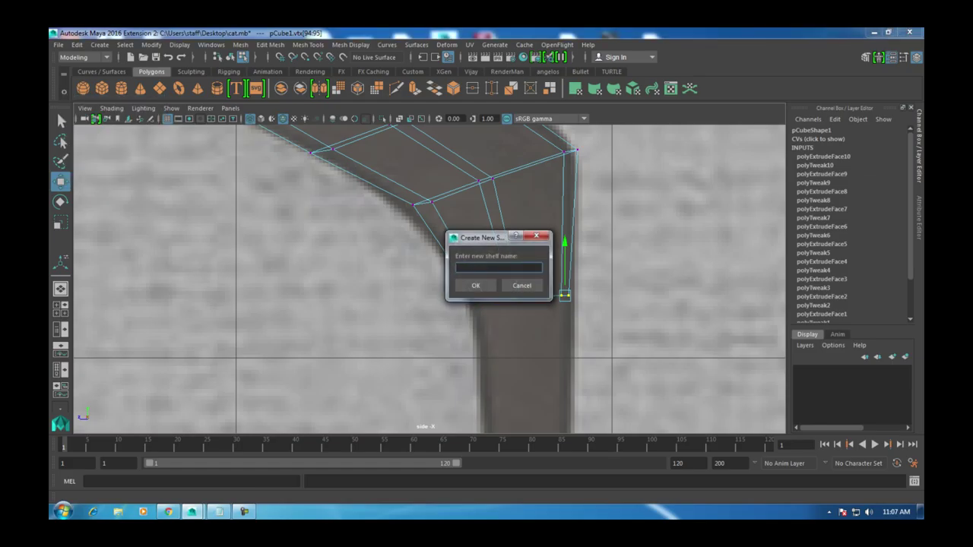
type("my tools")
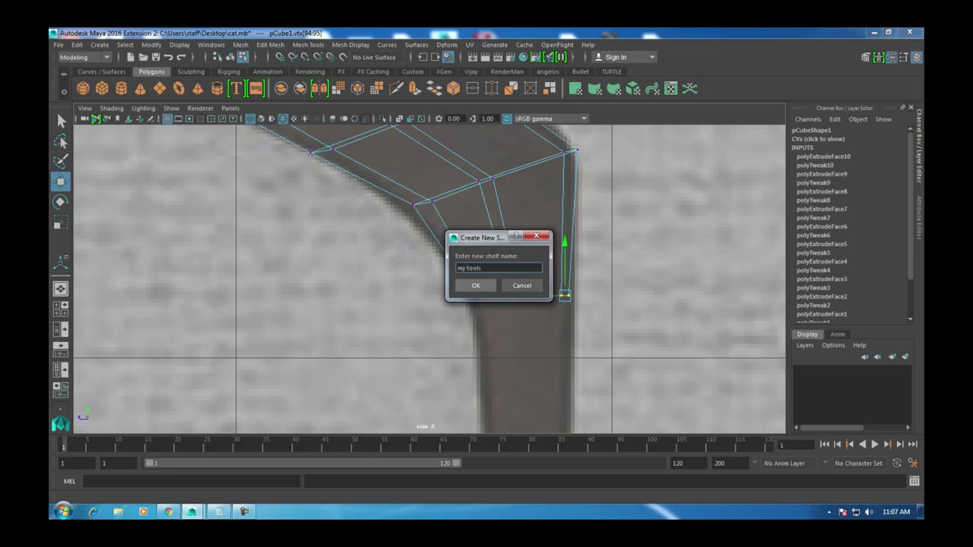
left_click(476, 285)
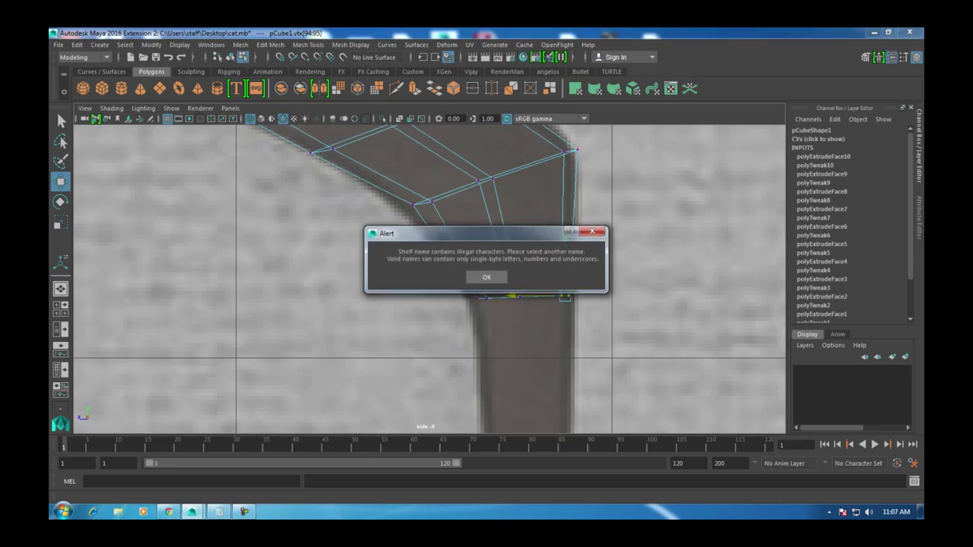
key("Return")
type("tools")
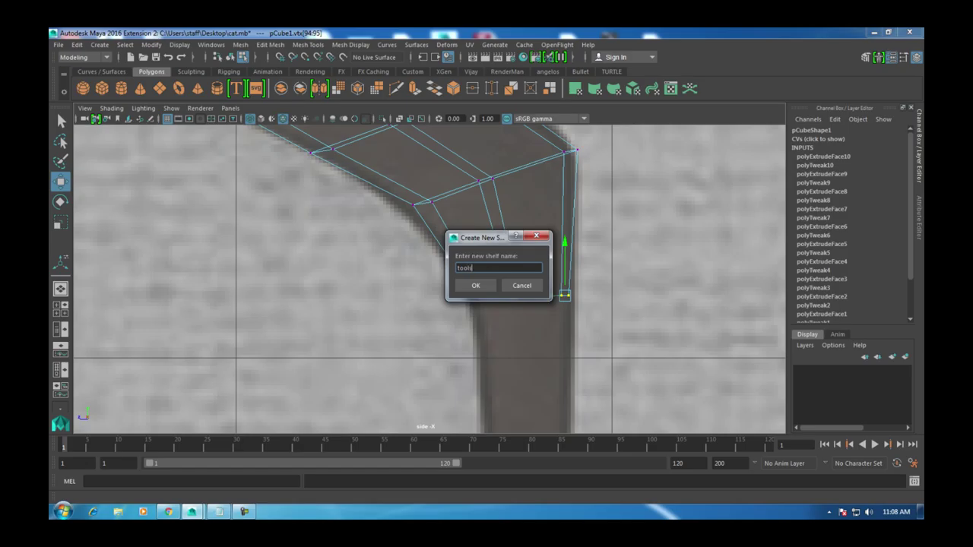
key("Return")
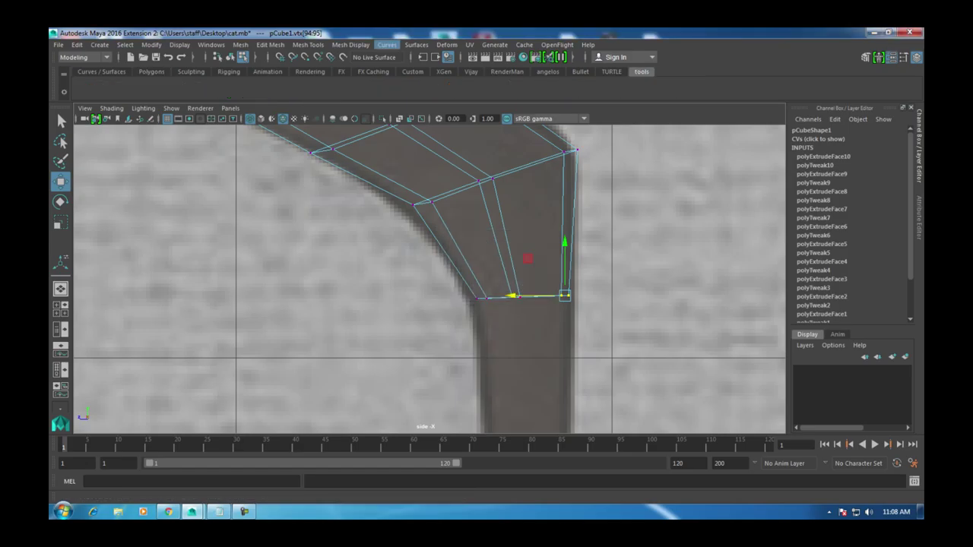
Step: Add the Extrude and Insert Edge Loop commands to the tools shelf
left_click(270, 45)
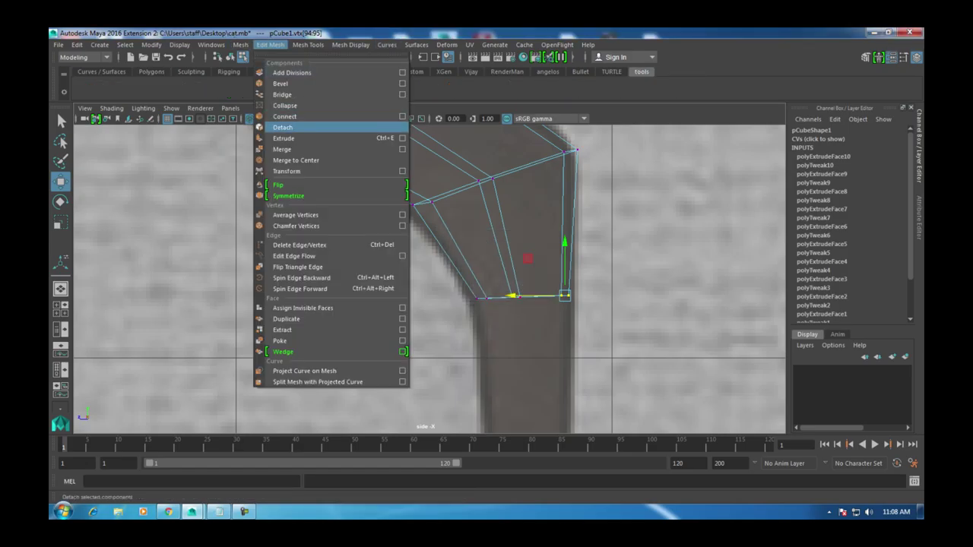
left_click(284, 138, "ctrl+shift")
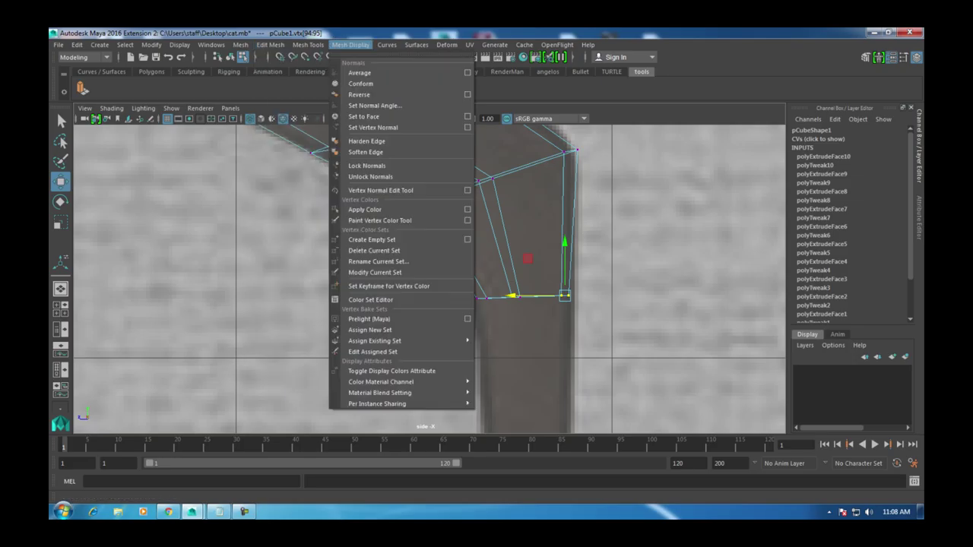
left_click(332, 127, "ctrl+shift")
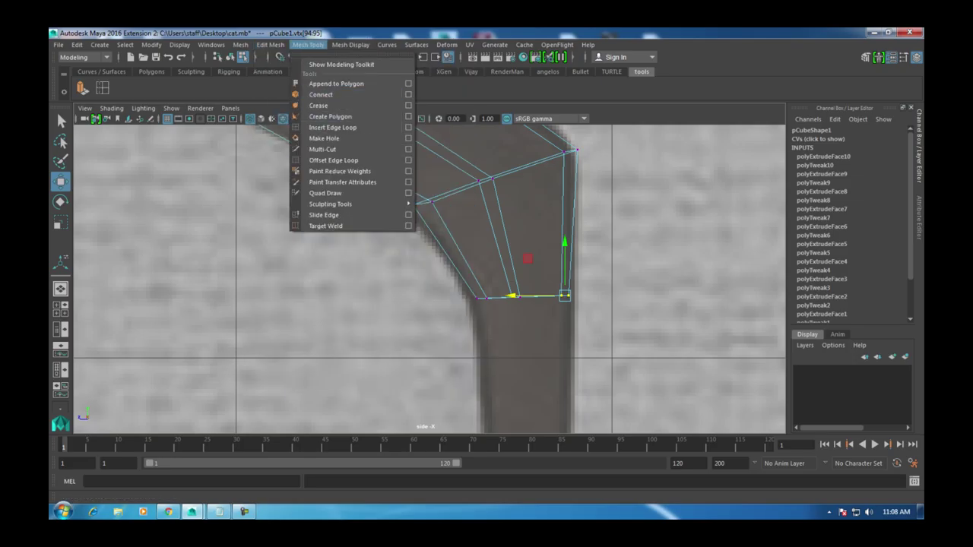
key("Escape")
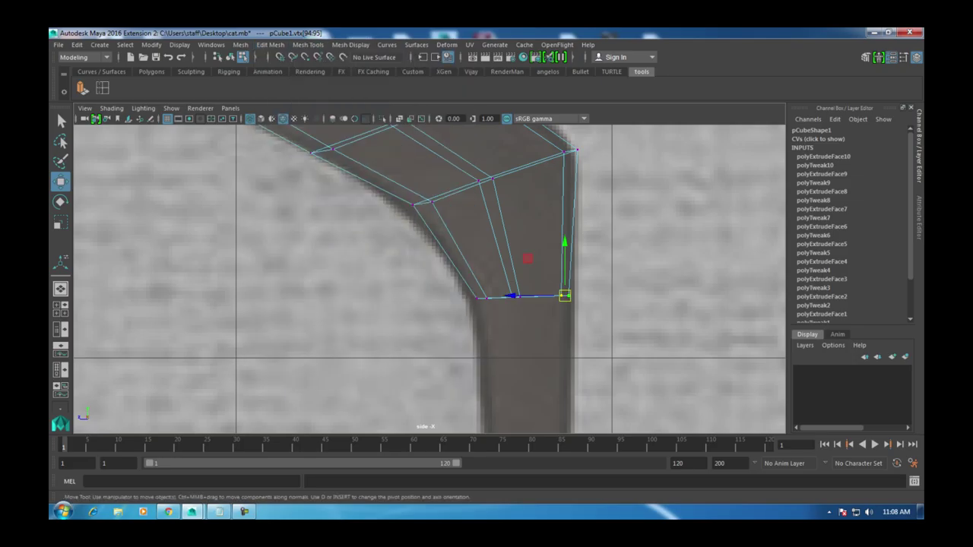
right_click(585, 241)
left_click(582, 290)
Step: Select the bottom face below the bend, extrude it with Ctrl+E and pull it down the leg
right_click(555, 242)
left_click(551, 289)
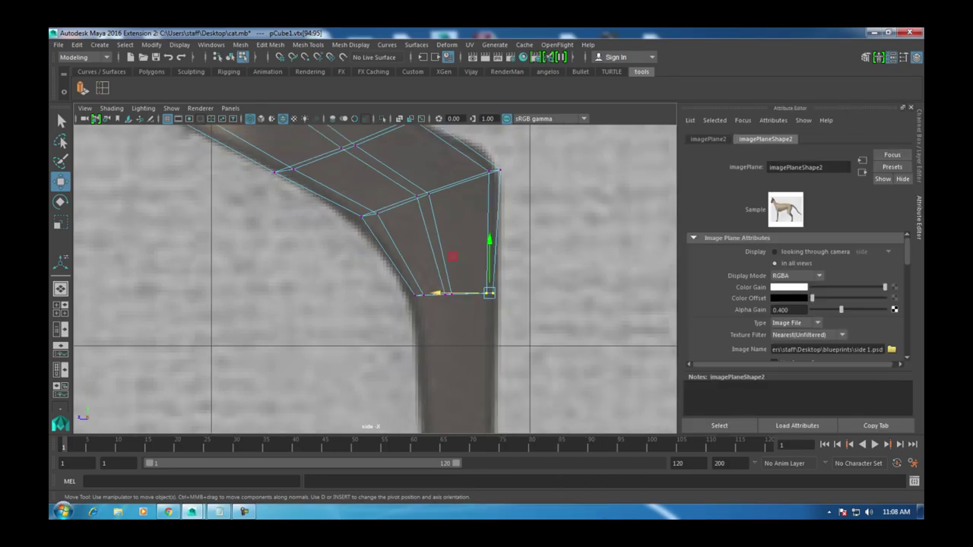
right_click(451, 204)
right_click_drag(451, 205, 452, 234)
left_click_drag(622, 259, 281, 169)
key("F10")
left_click(453, 293)
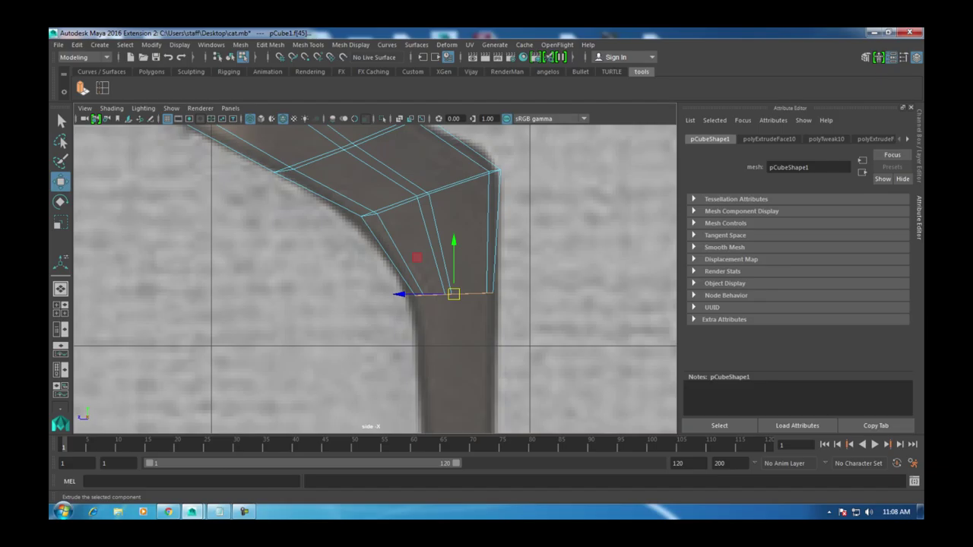
key("ctrl+e")
middle_click_drag(456, 342, 451, 255, "alt")
key("w")
left_click_drag(449, 206, 445, 348)
Step: Check the leg in the side view and select its six bottom vertices
scroll(445, 304, "down", 3)
key("space")
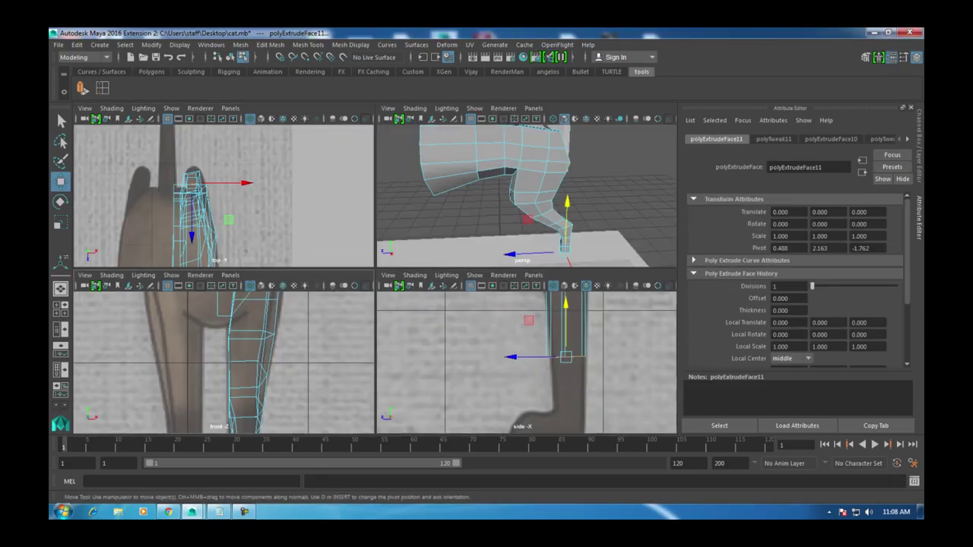
key("space")
middle_click_drag(413, 390, 391, 337, "alt")
key("F9")
left_click_drag(399, 281, 521, 312)
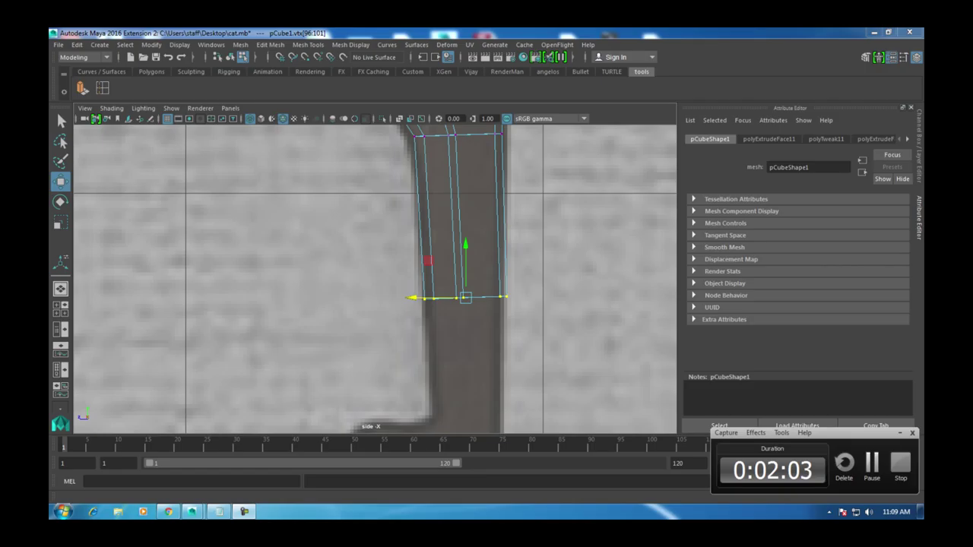
Step: Extrude the bottom face again, pull it down to the paw's top, and check the front view
right_click_drag(448, 241, 494, 234)
key("ctrl+e")
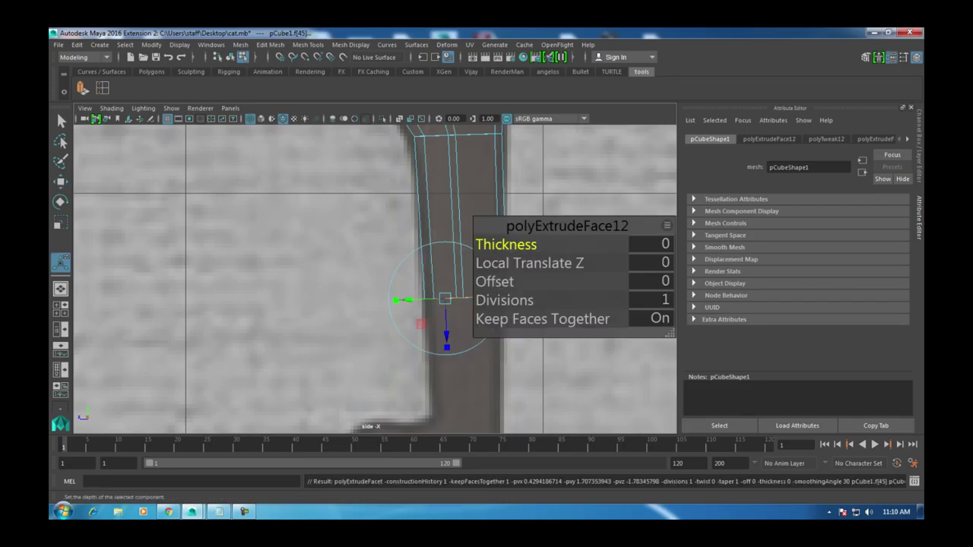
key("w")
middle_click_drag(465, 297, 437, 236, "alt")
left_click_drag(437, 237, 437, 361)
key("r")
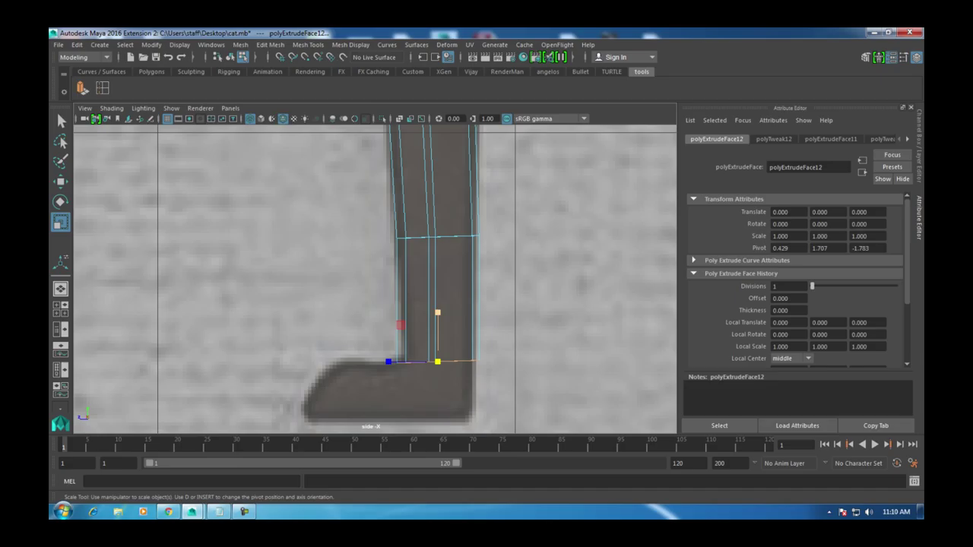
key("space")
key("space")
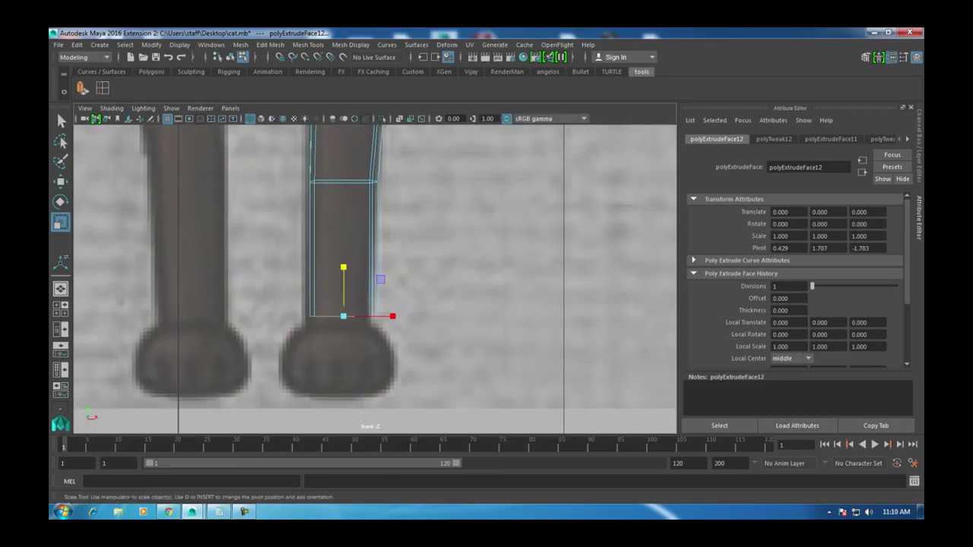
key("space")
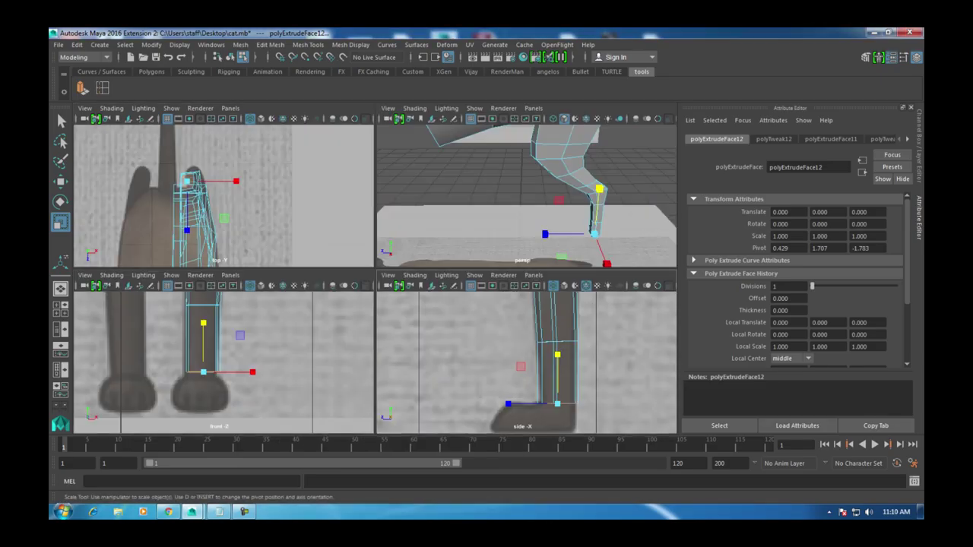
key("space")
Step: Extrude the bottom face once more with Ctrl+E and pull it down into the paw
key("ctrl+e")
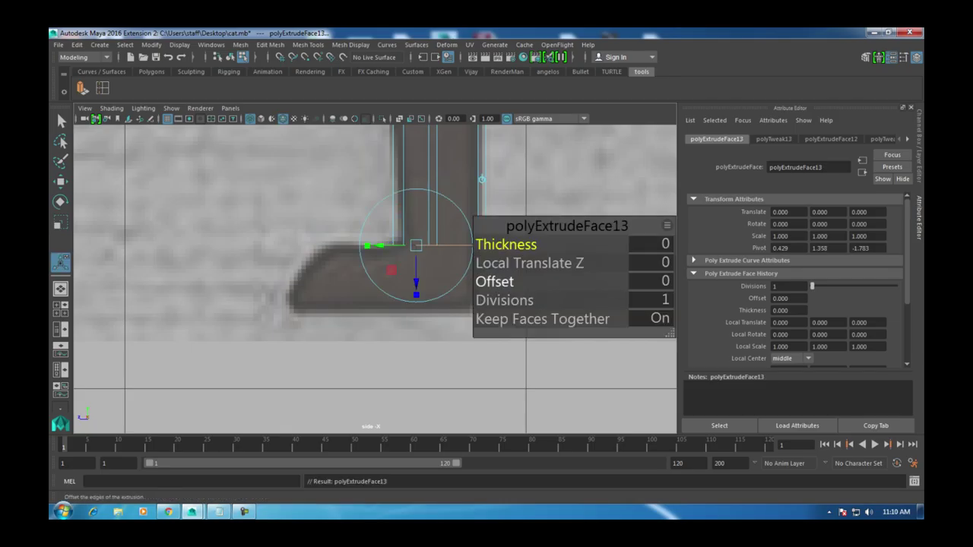
key("w")
left_click_drag(438, 197, 439, 261)
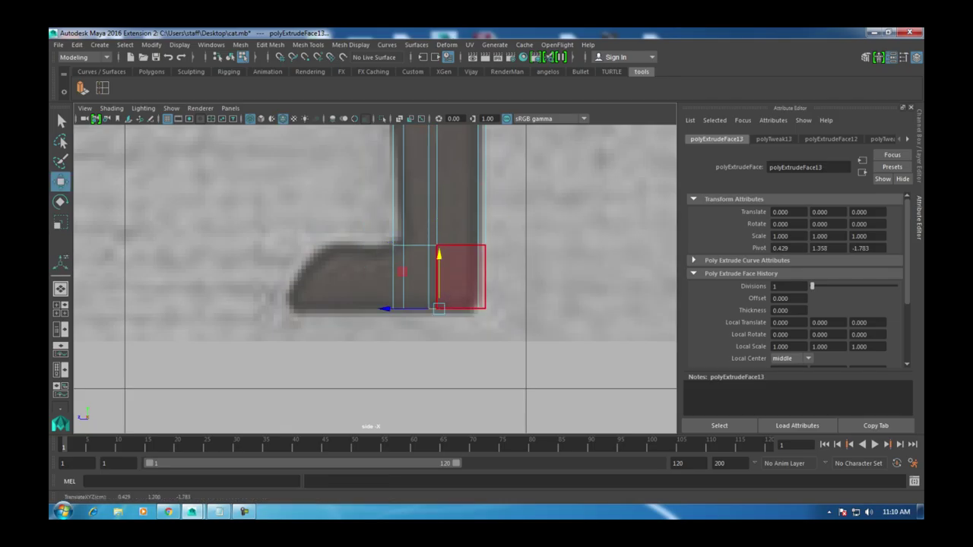
key("space")
key("space")
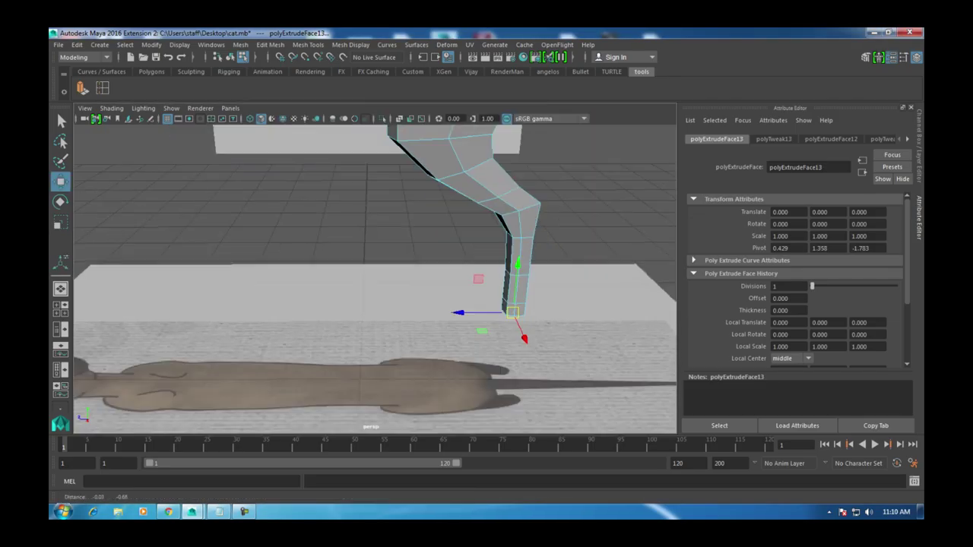
key("space")
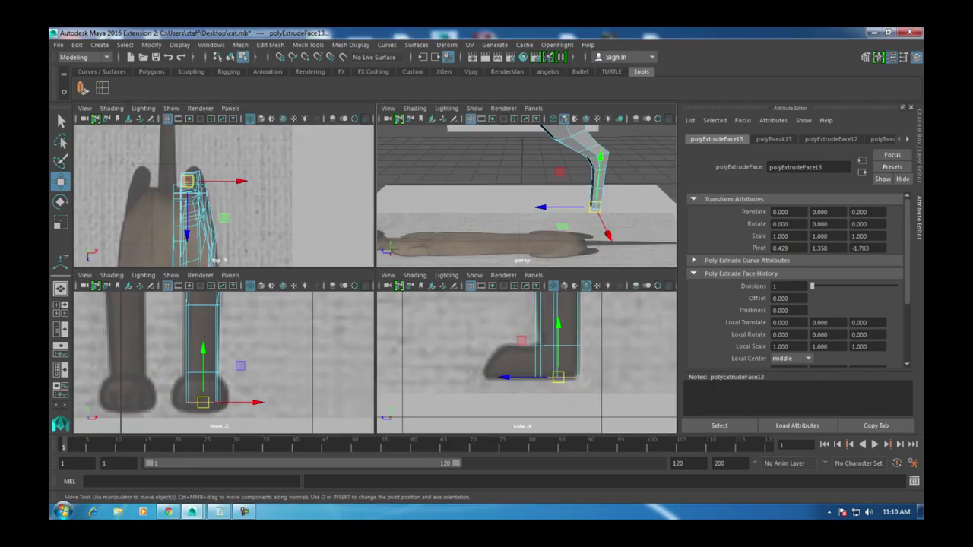
key("space")
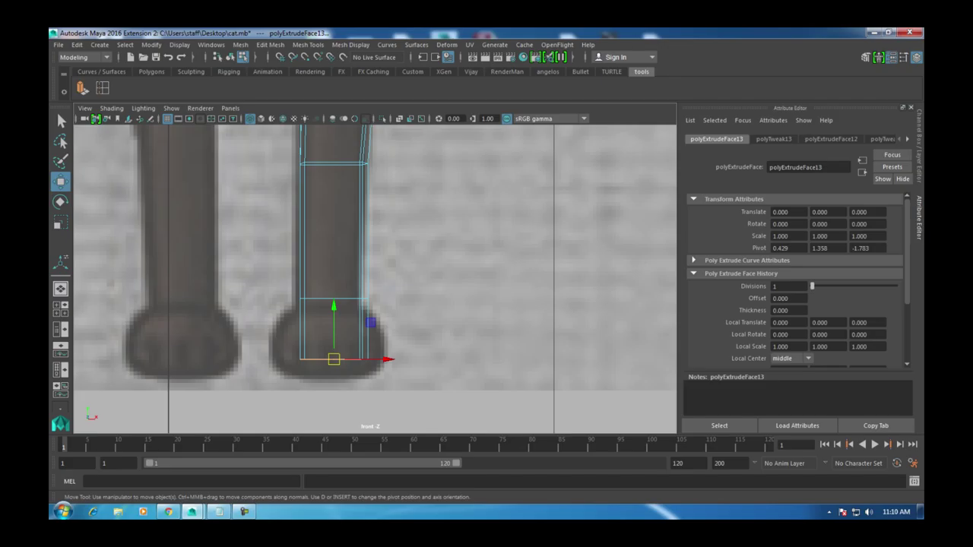
Step: Lower the leg's bottom vertex ring to the paw base and inspect it up close in perspective
right_click_drag(299, 204, 250, 205)
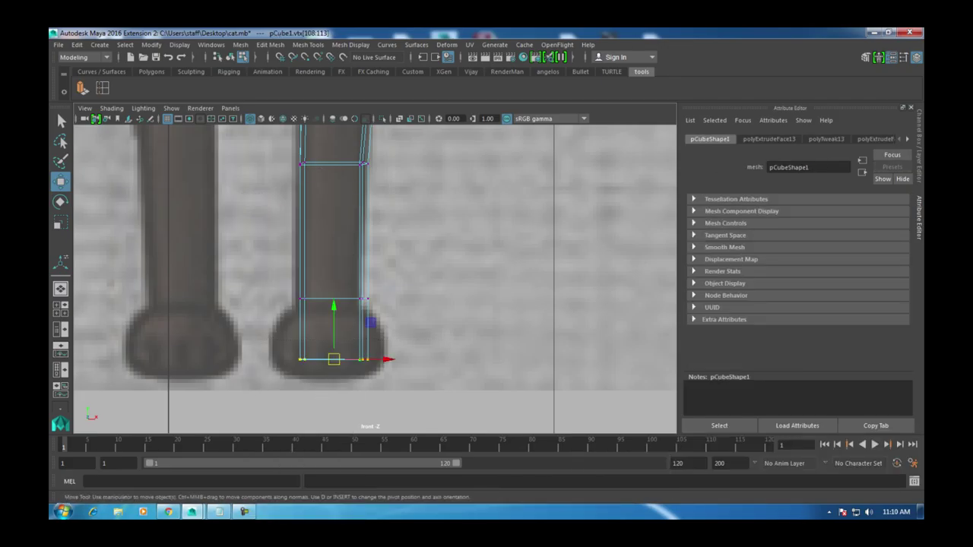
left_click_drag(332, 319, 334, 335)
key("space")
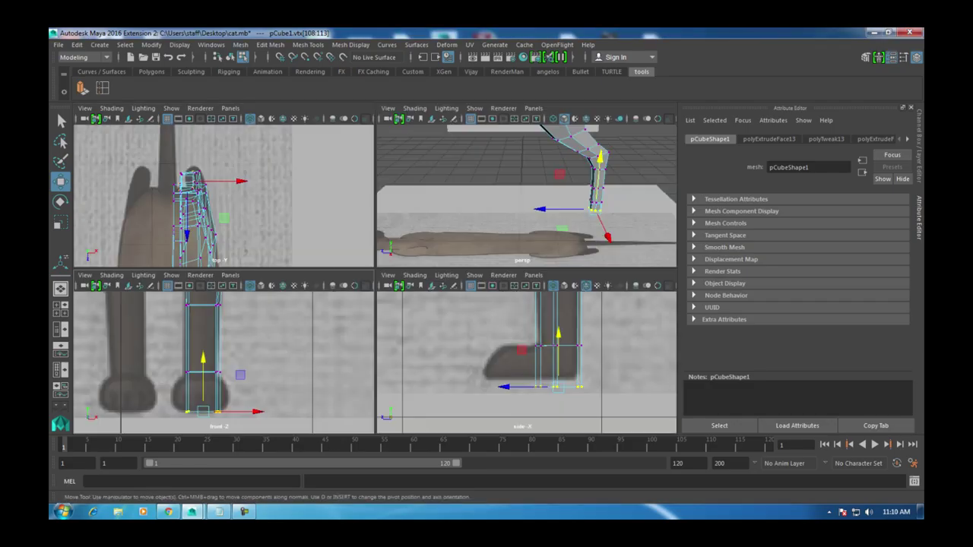
key("space")
left_click_drag(372, 274, 433, 266, "alt")
right_click_drag(433, 266, 463, 266, "alt")
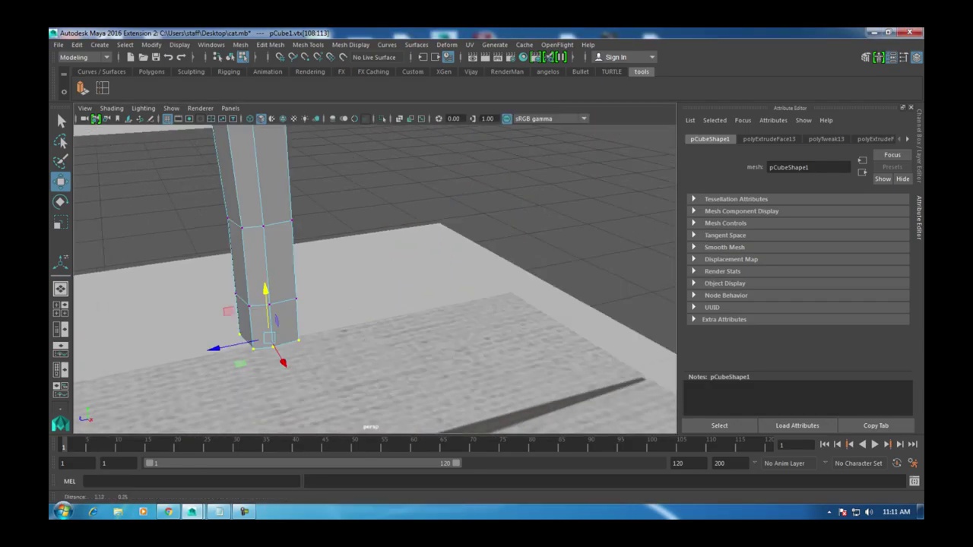
left_click_drag(373, 274, 403, 258, "alt")
Step: Frame the leg's bottom and switch the hind-leg mesh from vertices to face selection
key("f")
right_click(387, 193)
right_click_drag(387, 194, 387, 223)
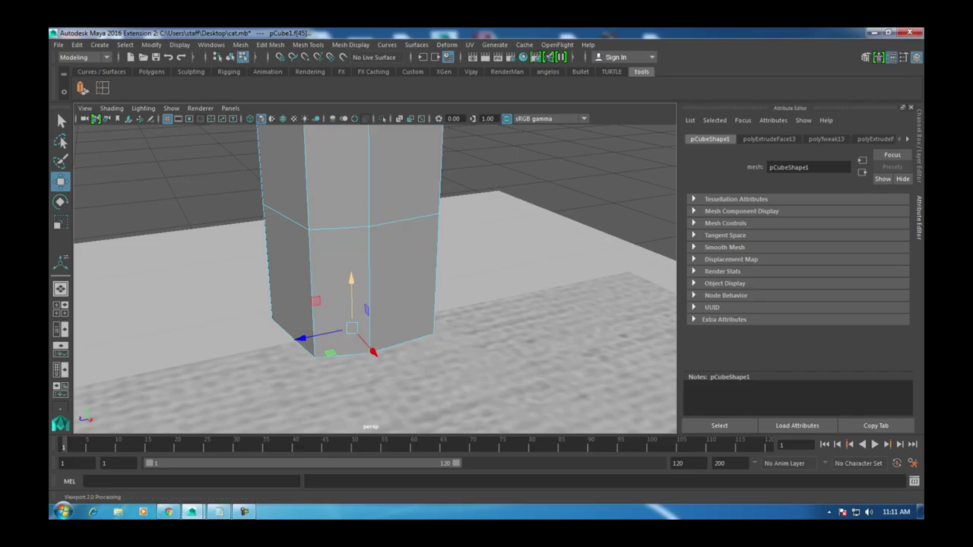
Step: Extrude the three lower leg faces and scale them outward along X to widen the paw
left_click(339, 327)
left_click_drag(373, 281, 327, 304, "alt")
left_click(326, 304, "shift")
left_click(251, 266, "shift")
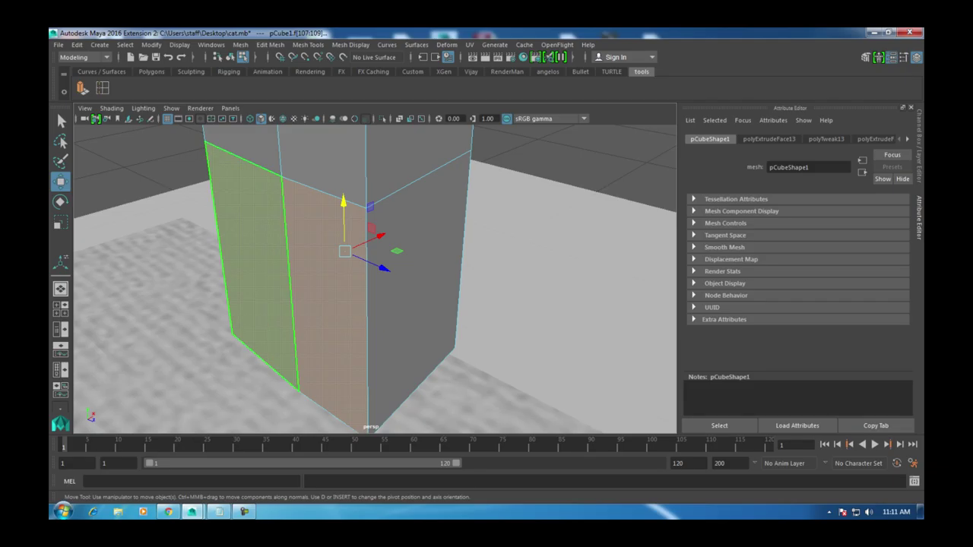
key("ctrl+e")
mouse_move(342, 289)
left_mouse_down("alt")
mouse_move(319, 273)
mouse_move(350, 297)
left_mouse_up("alt")
key("w")
key("space")
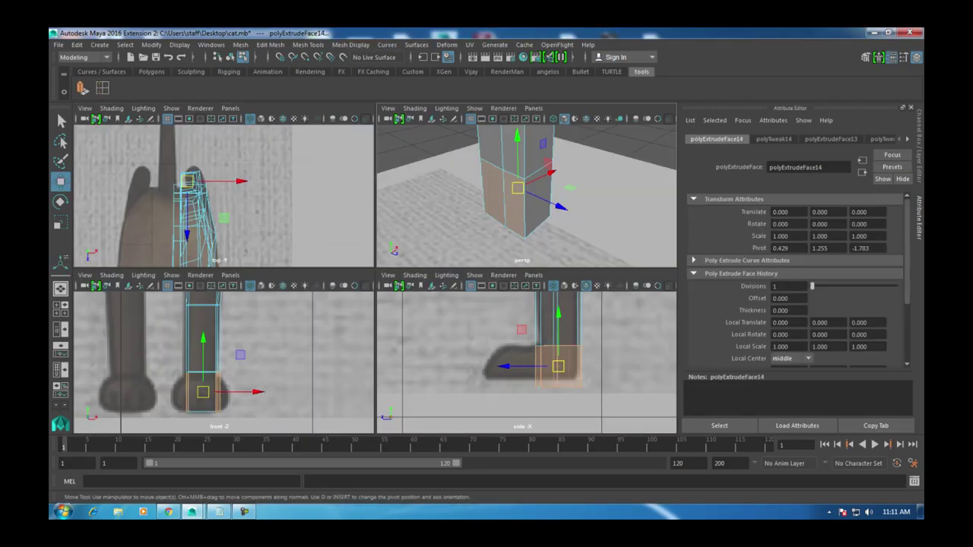
key("space")
key("r")
left_click_drag(381, 338, 425, 338)
key("w")
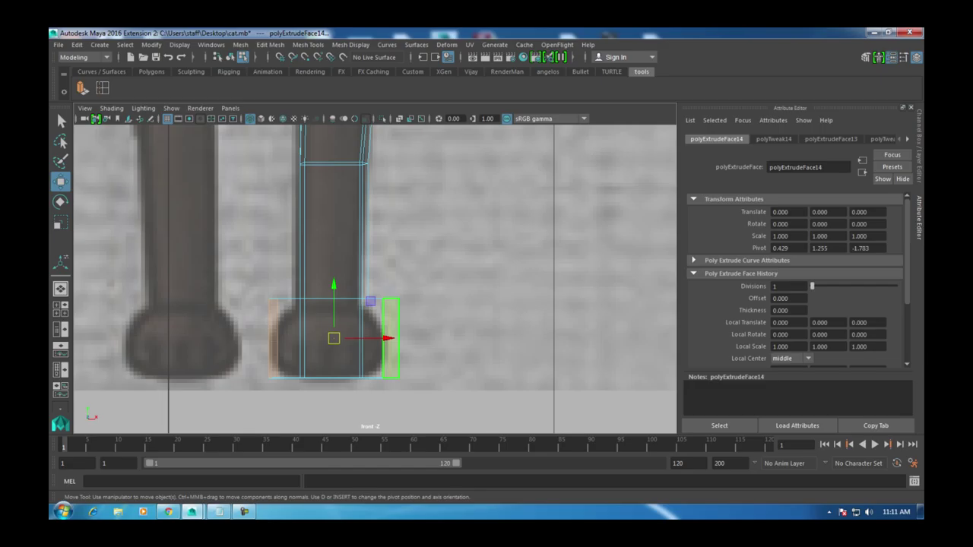
Step: Bevel the paw by moving its upper-right, upper-left and lower-left corner vertices inward in the front view
right_click_drag(351, 213, 319, 204)
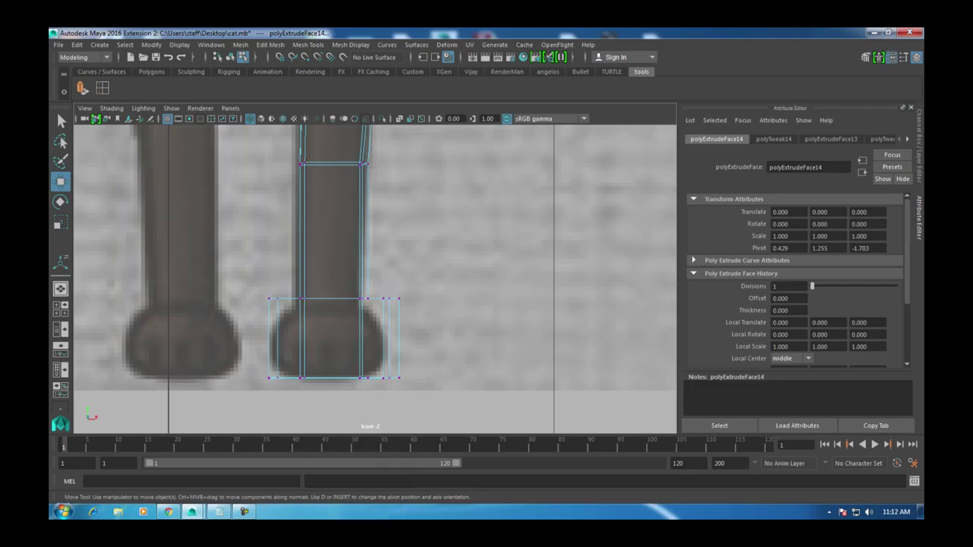
scroll(375, 279, "up", 3)
left_click_drag(386, 284, 385, 335)
mouse_move(380, 402)
left_mouse_down()
mouse_move(419, 430)
mouse_move(381, 415)
left_mouse_up()
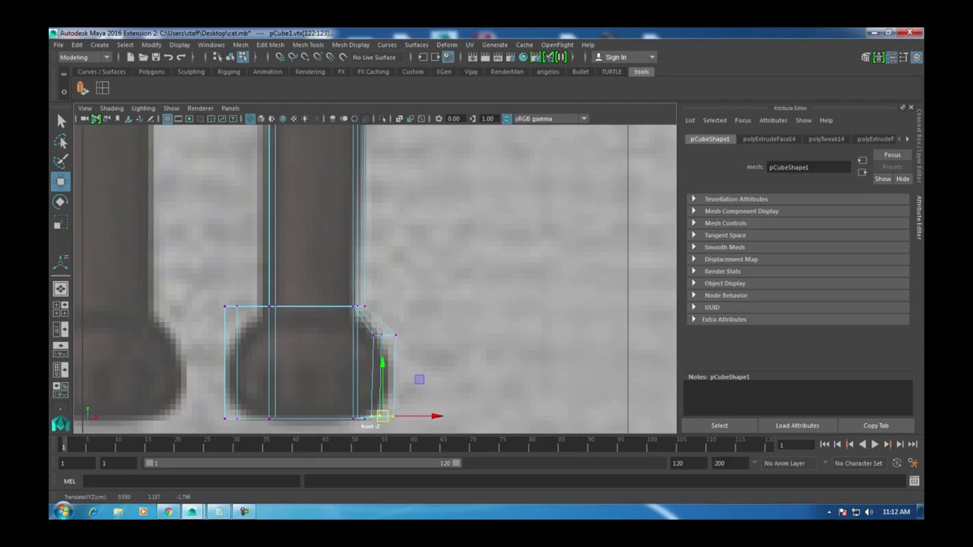
left_click(225, 307)
left_click_drag(225, 307, 242, 326)
left_click(225, 418)
left_click_drag(225, 418, 241, 416)
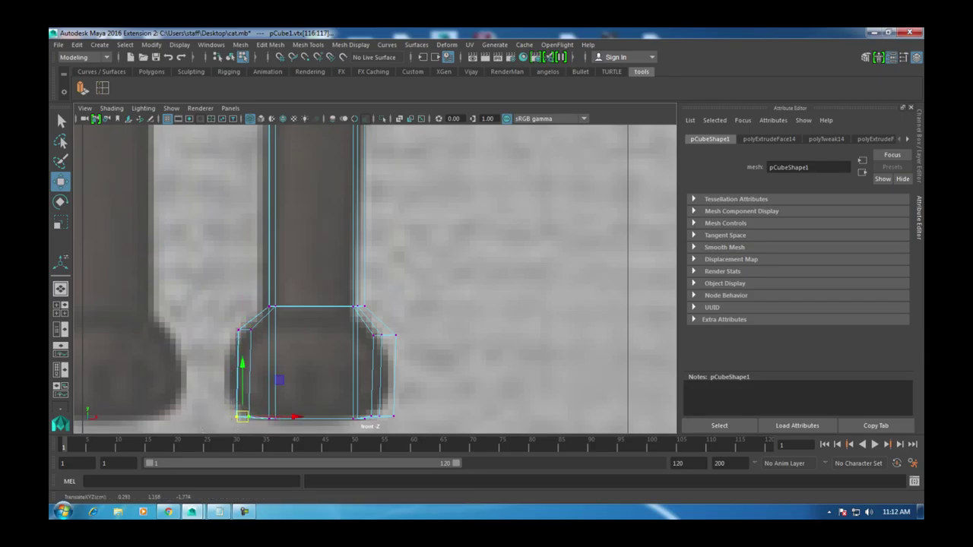
key("space")
key("space")
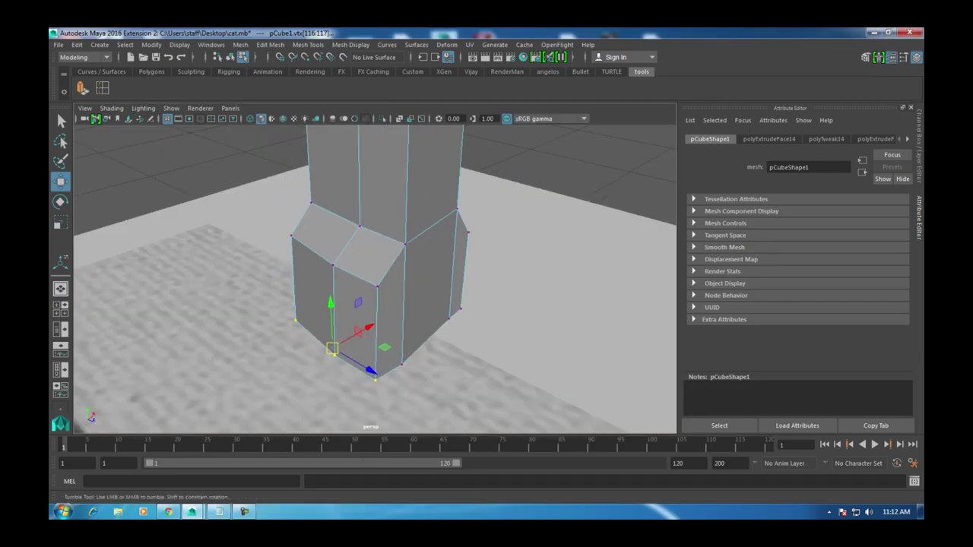
Step: Select the single front face of the paw and extrude it
right_click(346, 205)
right_click_drag(346, 205, 346, 234)
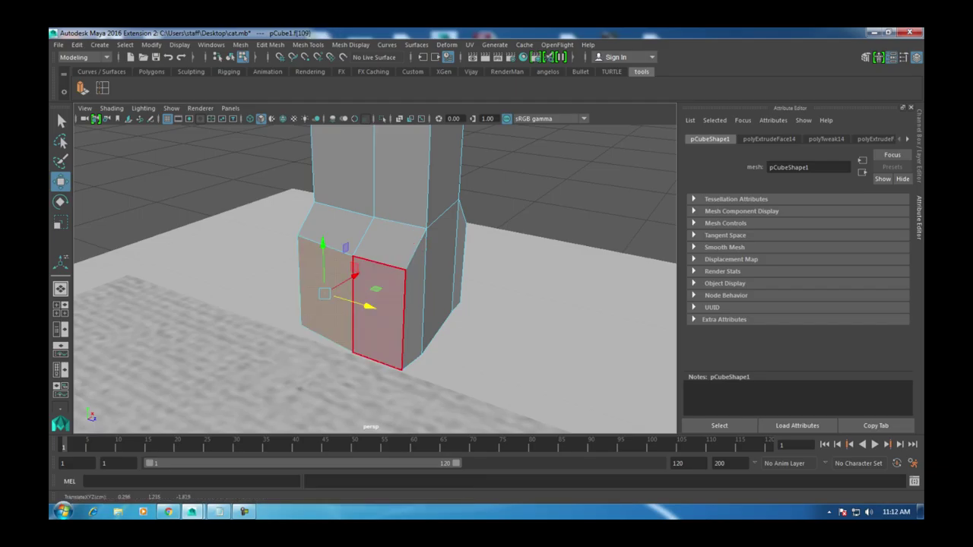
left_click(378, 319, "shift")
key("space")
key("space")
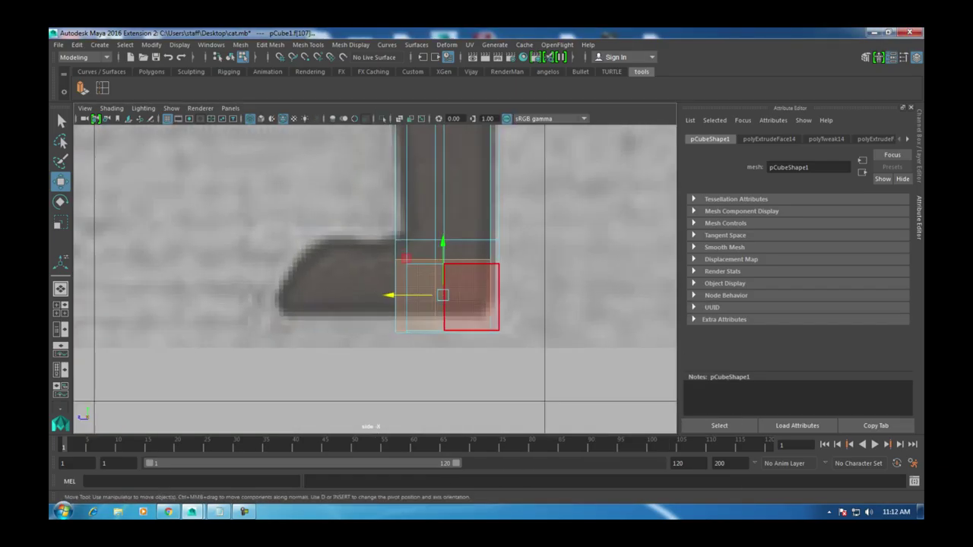
key("space")
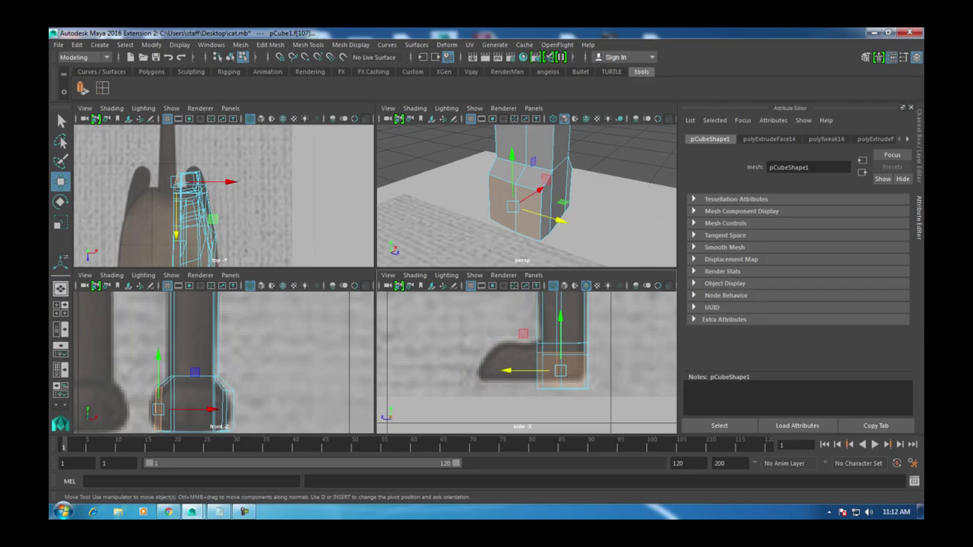
left_click(190, 403, "shift")
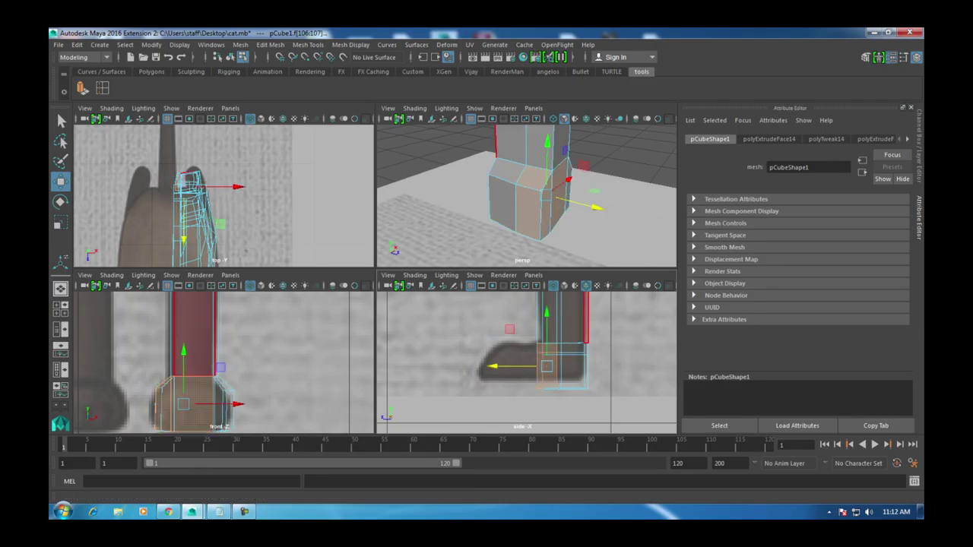
left_click_drag(494, 152, 414, 163, "alt")
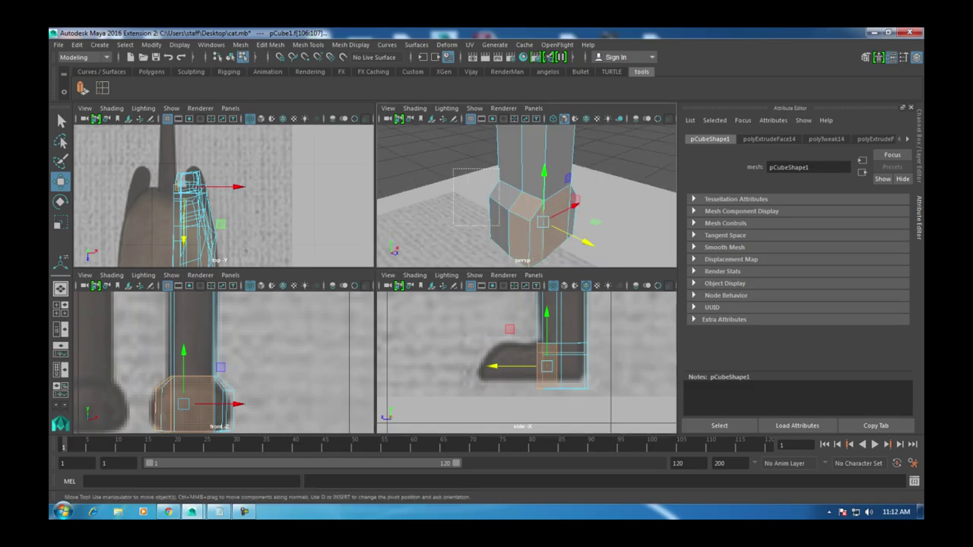
left_click(519, 232)
key("f")
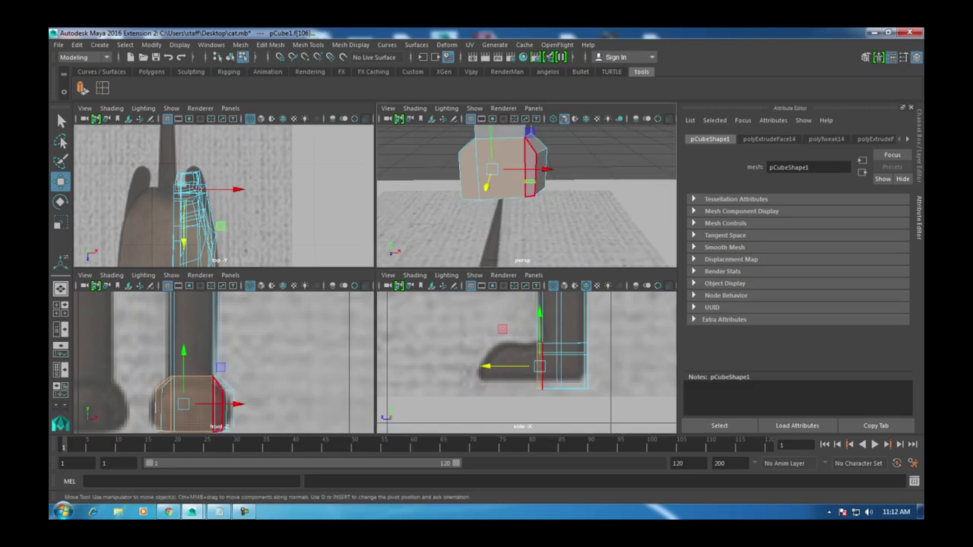
left_click_drag(519, 232, 494, 220, "alt")
key("space")
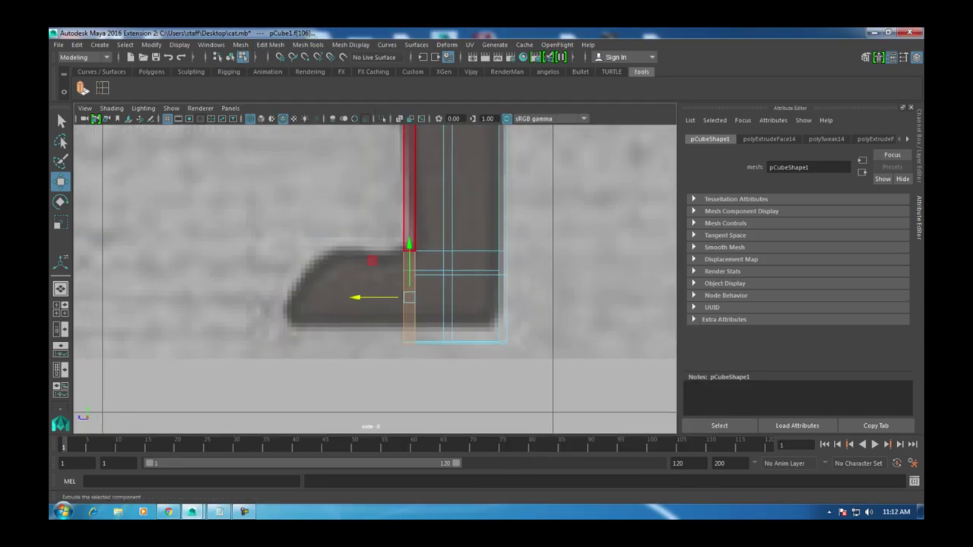
key("ctrl+e")
Step: Pull the extruded paw face forward to the toe tip and reshape the toe's upper front corner vertex
key("w")
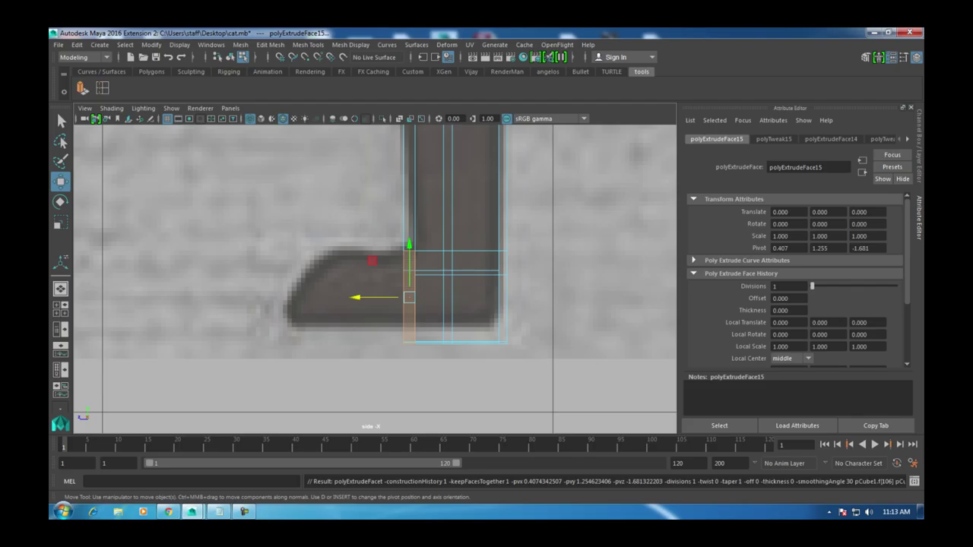
left_click_drag(372, 297, 263, 297)
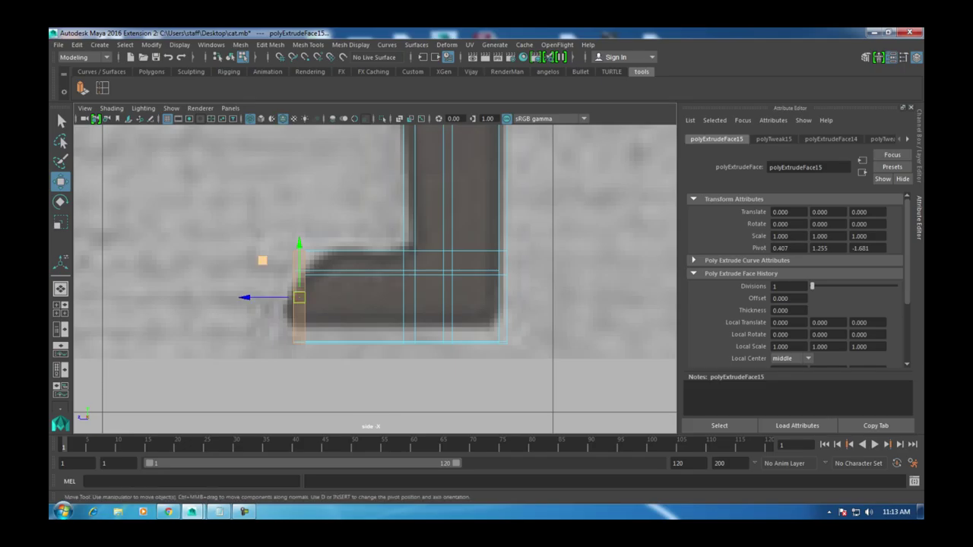
right_click(361, 205)
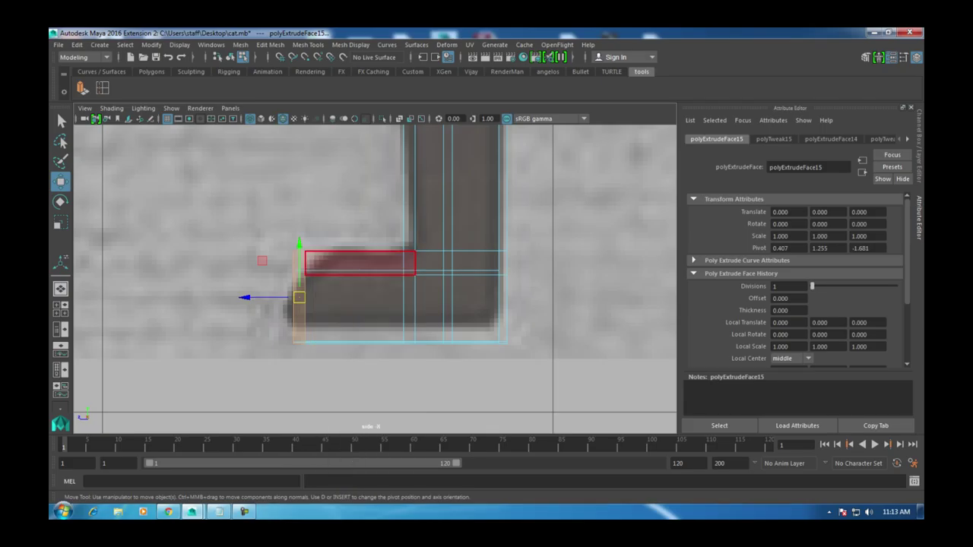
right_click(307, 204)
left_click(255, 205)
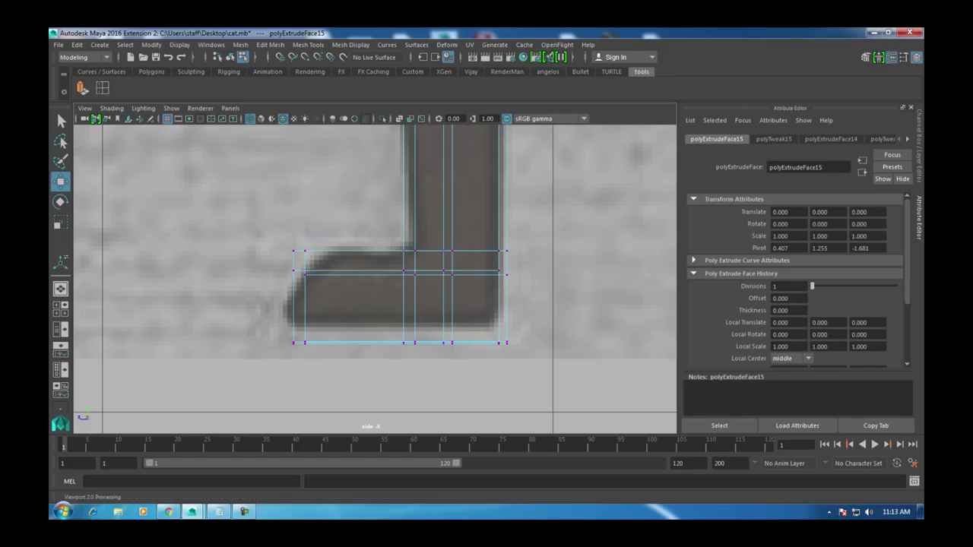
mouse_move(281, 239)
left_mouse_down()
mouse_move(304, 262)
mouse_move(329, 249)
mouse_move(287, 251)
left_mouse_up()
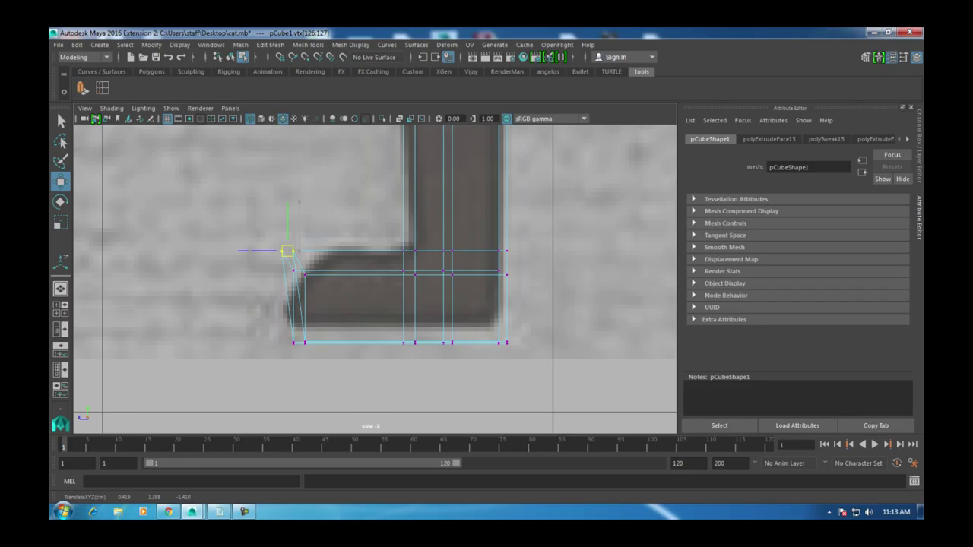
key("space")
key("space")
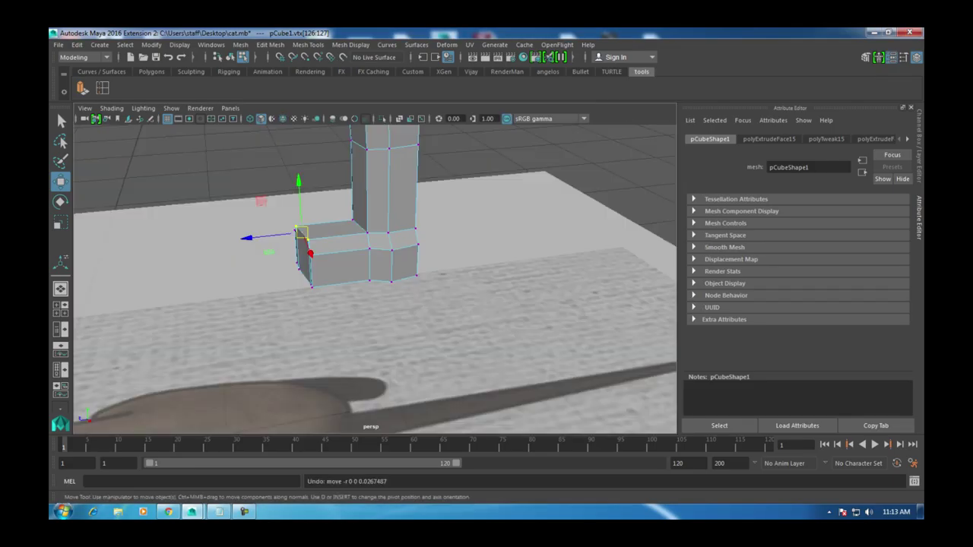
left_click_drag(380, 304, 274, 309, "alt")
Step: Slice a horizontal edge loop across the foot's toe section with Mesh Tools > Multi-Cut
left_click(269, 44)
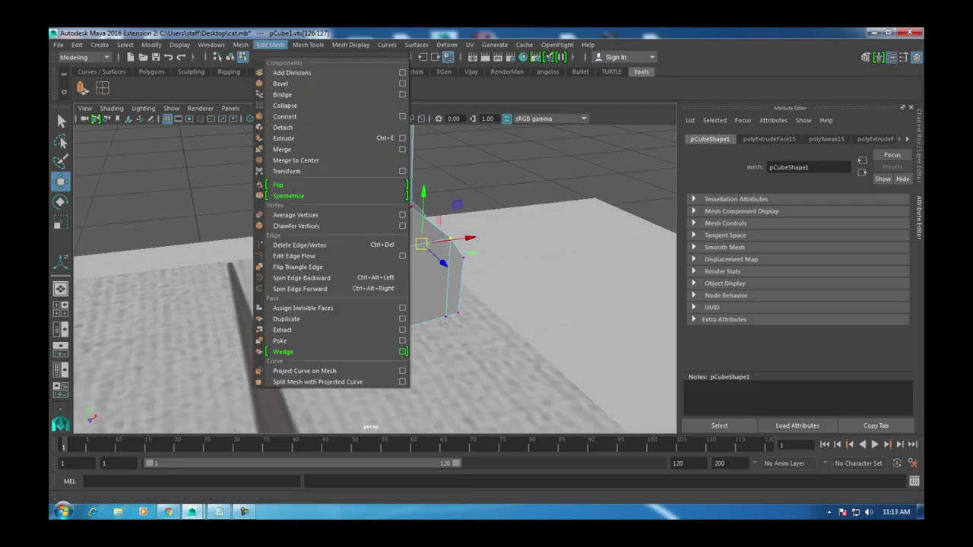
mouse_move(270, 45)
mouse_move(308, 44)
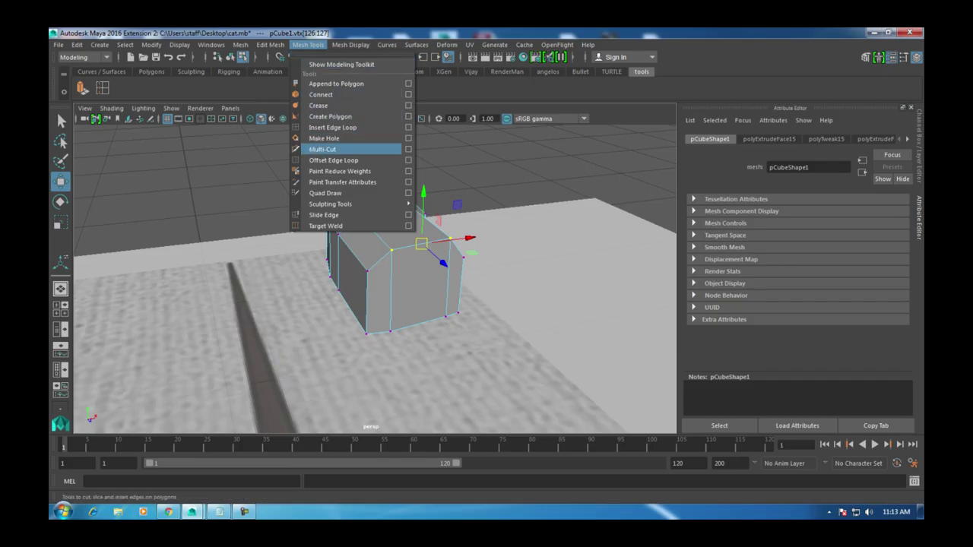
left_click(322, 149)
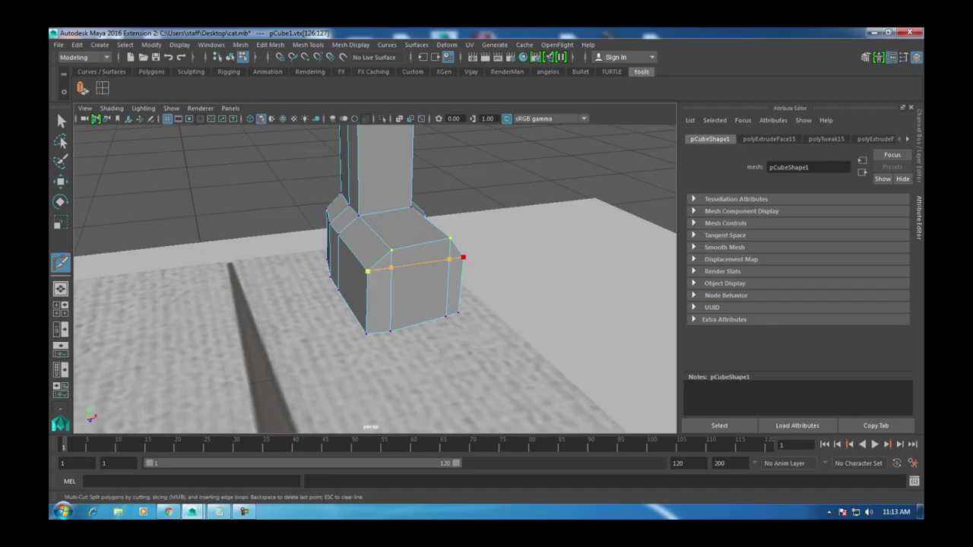
key("Return")
left_click_drag(462, 258, 382, 262, "alt")
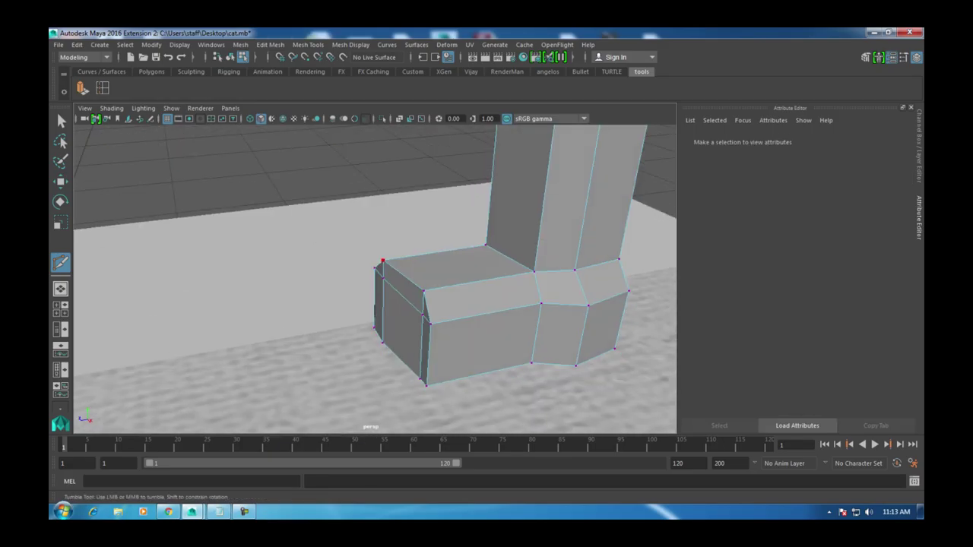
key("w")
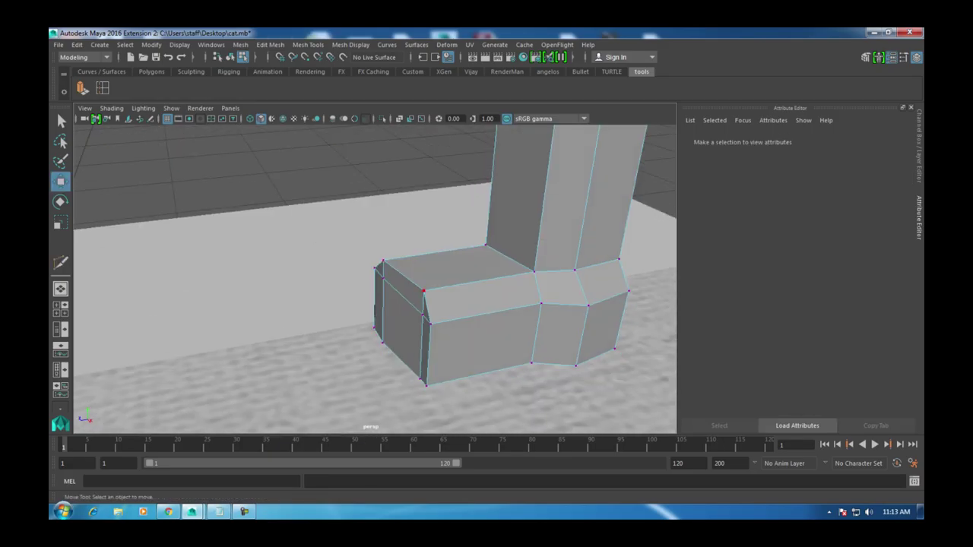
right_click(485, 245)
left_click(446, 202)
key("space")
key("space")
Step: In the side view, raise the paw's bottom vertex row and slant its end corner vertices
scroll(252, 270, "up", 5)
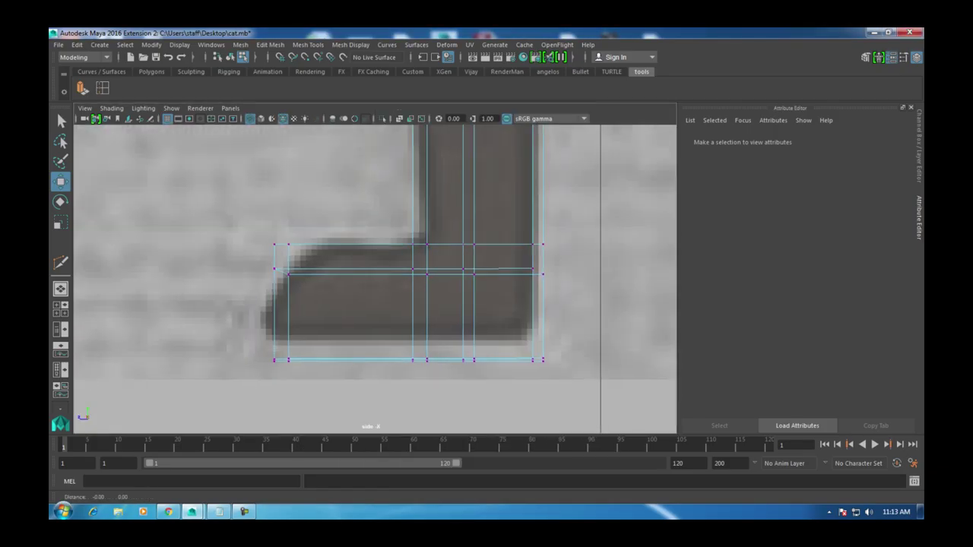
left_click_drag(176, 196, 298, 242)
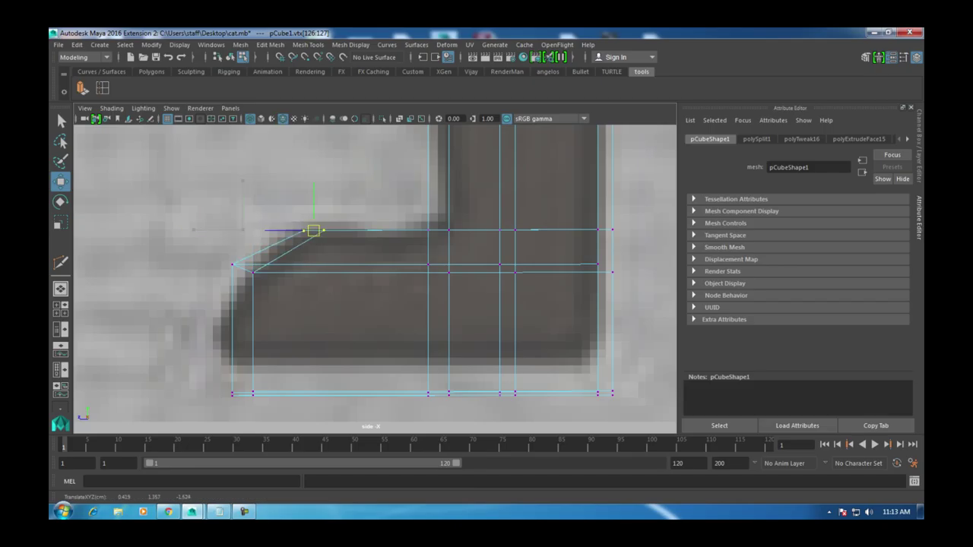
left_click_drag(205, 411, 631, 380)
left_click_drag(423, 358, 422, 321)
left_click_drag(577, 346, 630, 384)
left_click_drag(552, 363, 540, 363)
Step: In perspective, shift the paw's side vertices outward along X to taper the foot
key("space")
left_click_drag(555, 228, 555, 183)
left_click_drag(380, 266, 213, 228, "alt")
left_click_drag(313, 354, 312, 355)
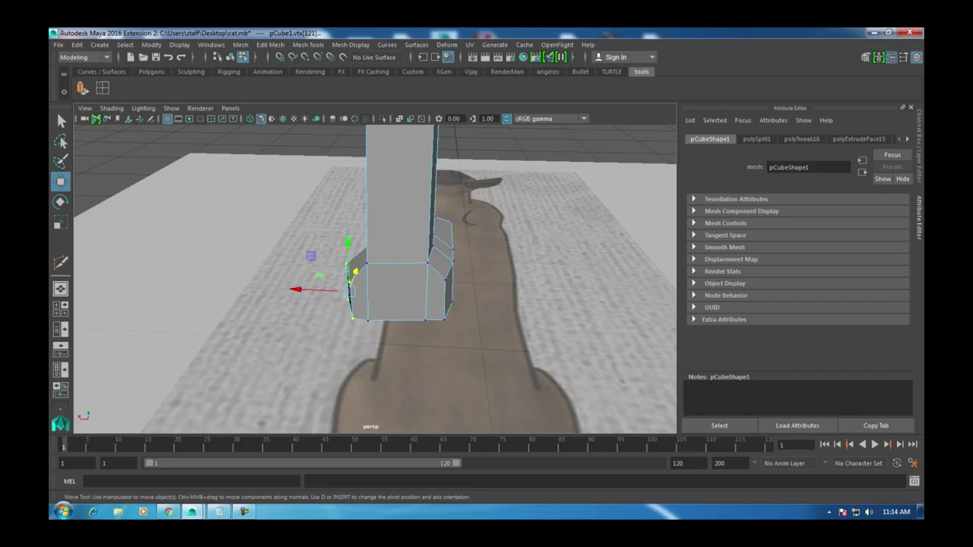
left_click_drag(298, 289, 245, 217)
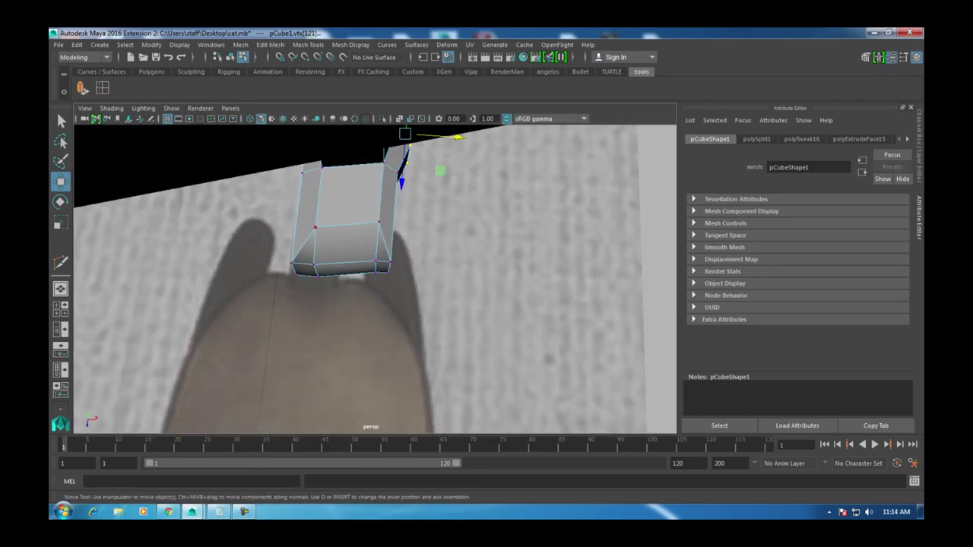
left_click_drag(384, 254, 396, 197)
left_click_drag(334, 368, 342, 228)
Step: Select a leg vertex and move it along one axis, using X-ray to check the front reference
right_click(375, 205)
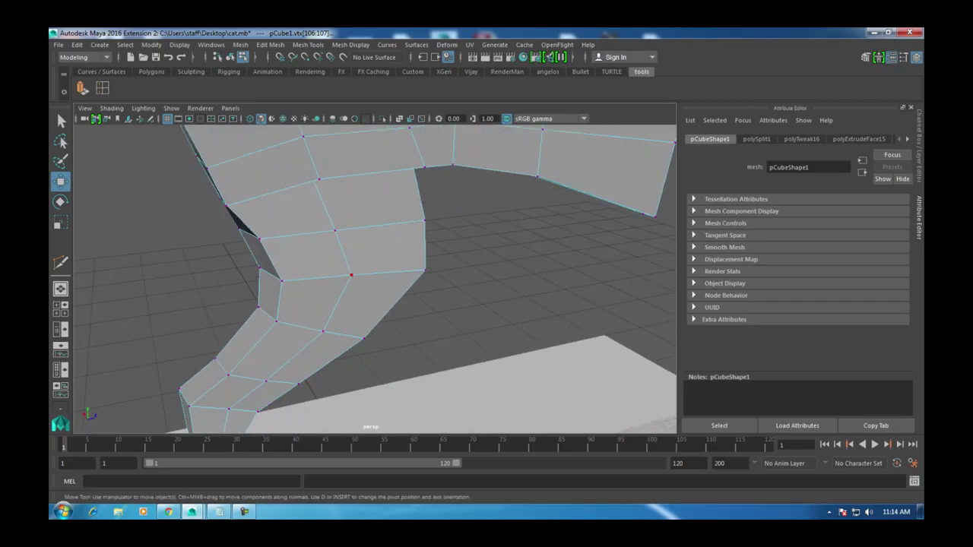
left_click_drag(263, 379, 342, 358, "alt")
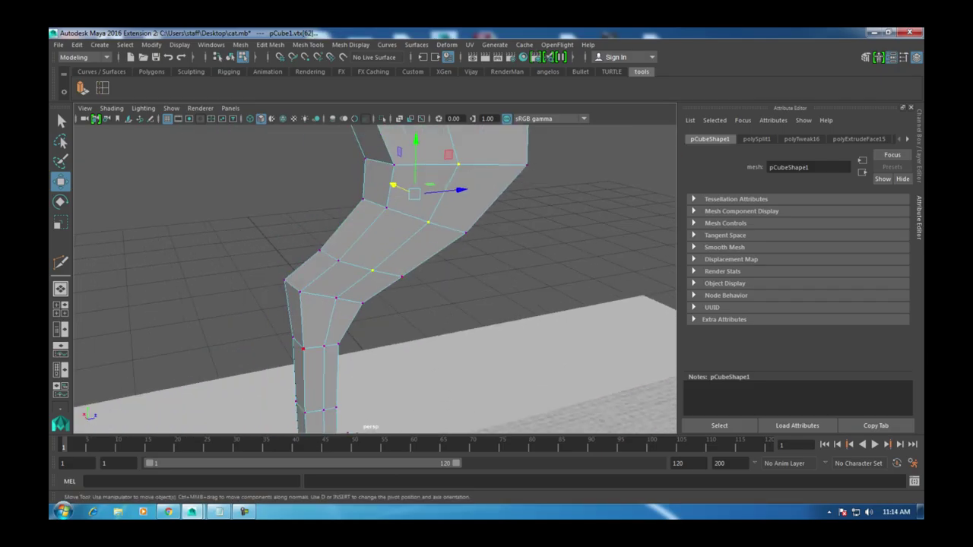
left_click(336, 297, "shift")
left_click_drag(353, 280, 441, 264, "alt")
key("alt+x")
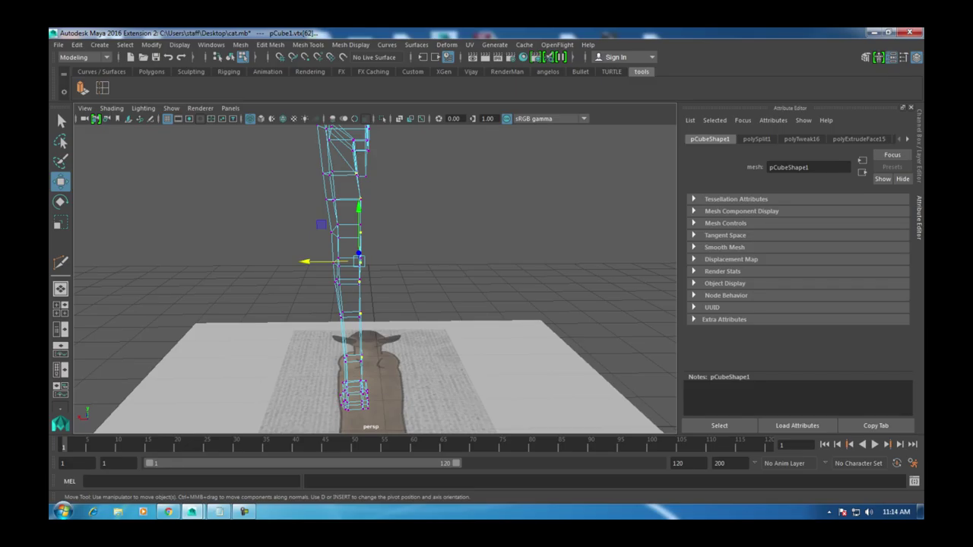
mouse_move(360, 359)
left_mouse_down("alt")
mouse_move(456, 163)
mouse_move(344, 174)
left_mouse_up("alt")
key("5")
left_click_drag(337, 222, 335, 199)
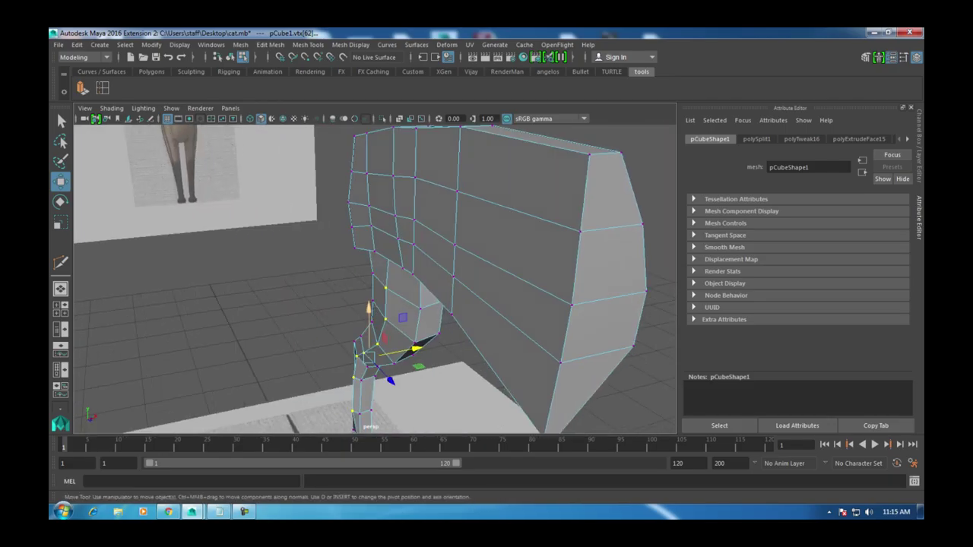
Step: Check the leg in the front view, then select a vertex on the leg's front edge
key("space")
key("space")
scroll(372, 266, "down", 5)
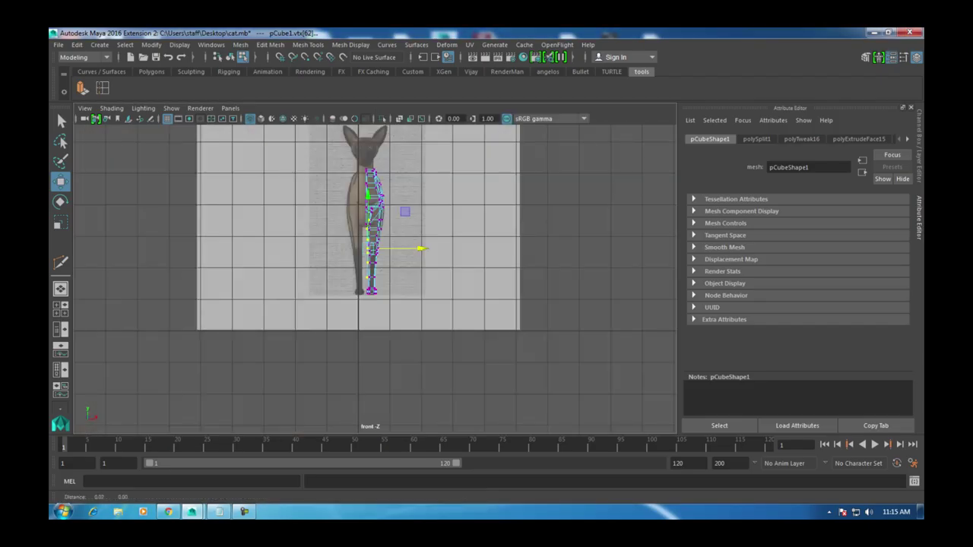
scroll(373, 266, "up", 1)
scroll(372, 266, "up", 3)
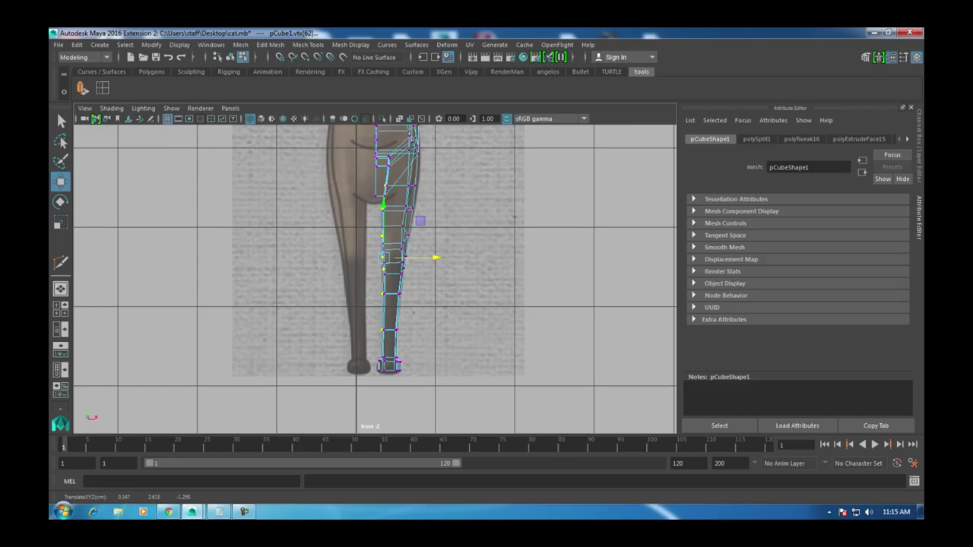
key("space")
key("space")
left_click_drag(380, 266, 471, 251, "alt")
left_click(194, 198)
Step: Select several columns of torso faces in face mode, then clear the selection
right_click(539, 194)
left_click(539, 224)
left_click_drag(381, 304, 456, 304, "alt")
left_click(505, 182)
left_click(498, 224, "shift")
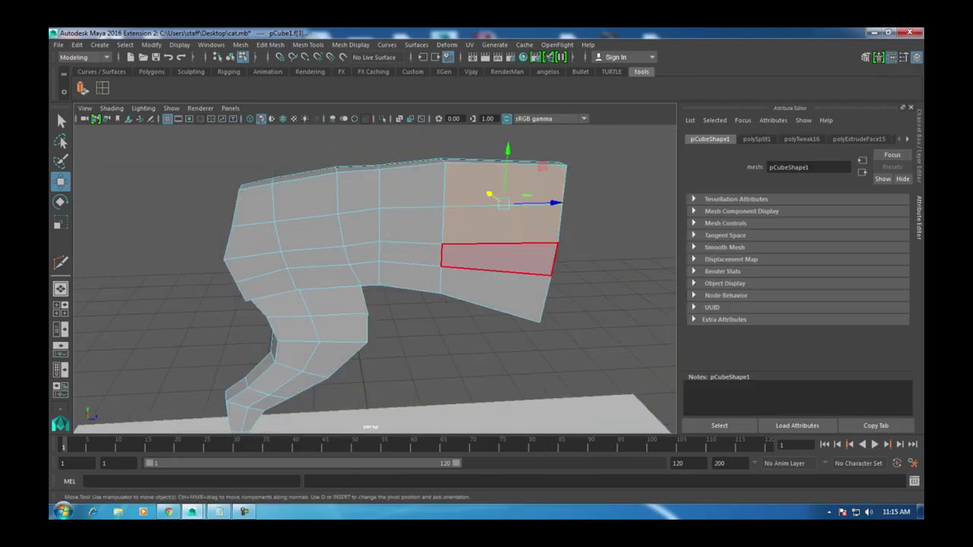
left_click(498, 255, "shift")
left_click(494, 293, "shift")
left_click(410, 276, "shift")
left_click(410, 251, "shift")
left_click(412, 184, "shift")
left_click(323, 278, "shift")
left_click(256, 267, "shift")
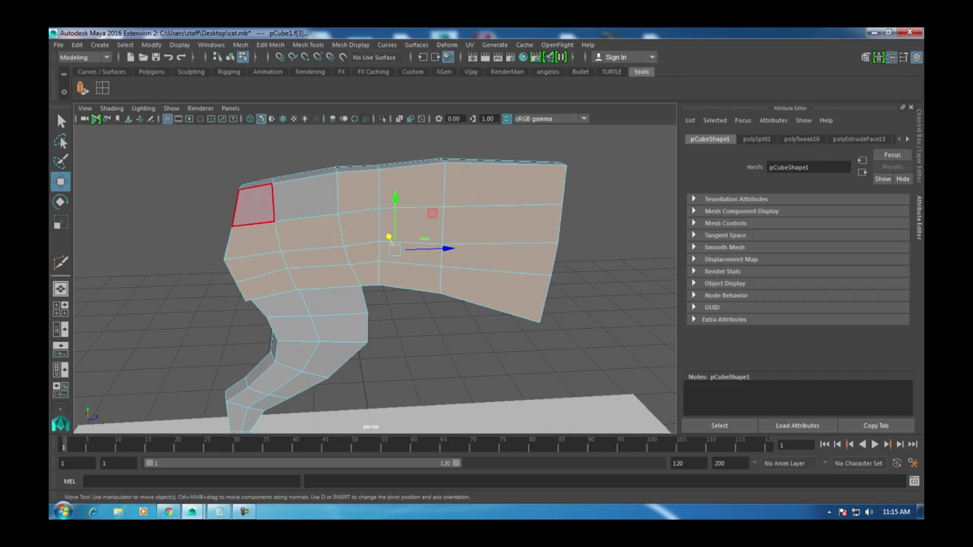
left_click_drag(342, 251, 365, 258, "alt")
left_click(190, 250)
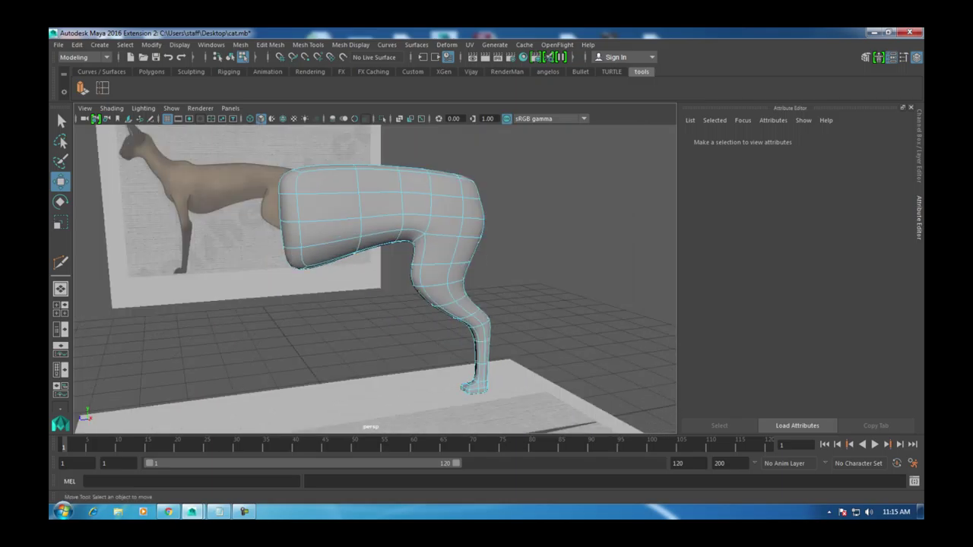
Step: Compare the smoothed mesh against the front, top and side reference views
key("space")
key("space")
scroll(373, 277, "down", 5)
scroll(372, 278, "up", 3)
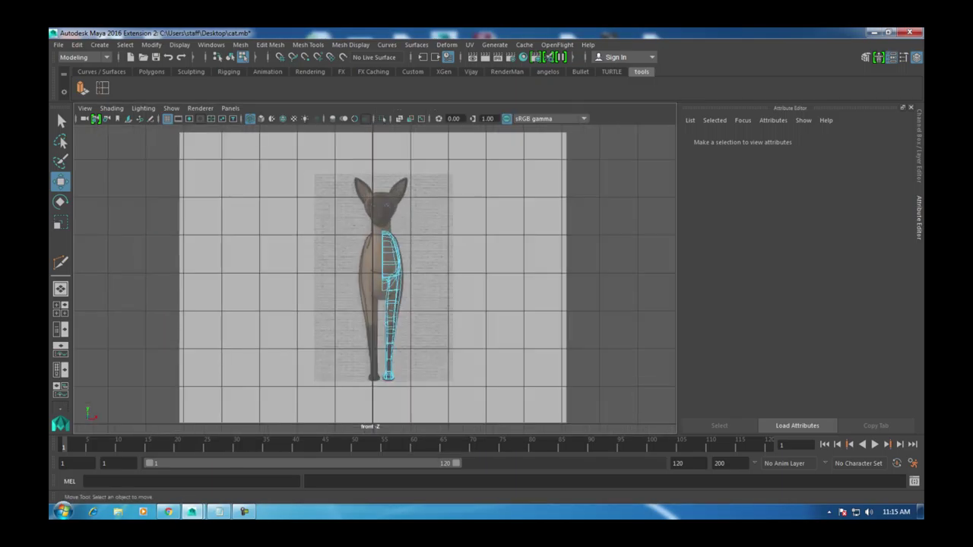
key("space")
key("space")
scroll(349, 278, "down", 3)
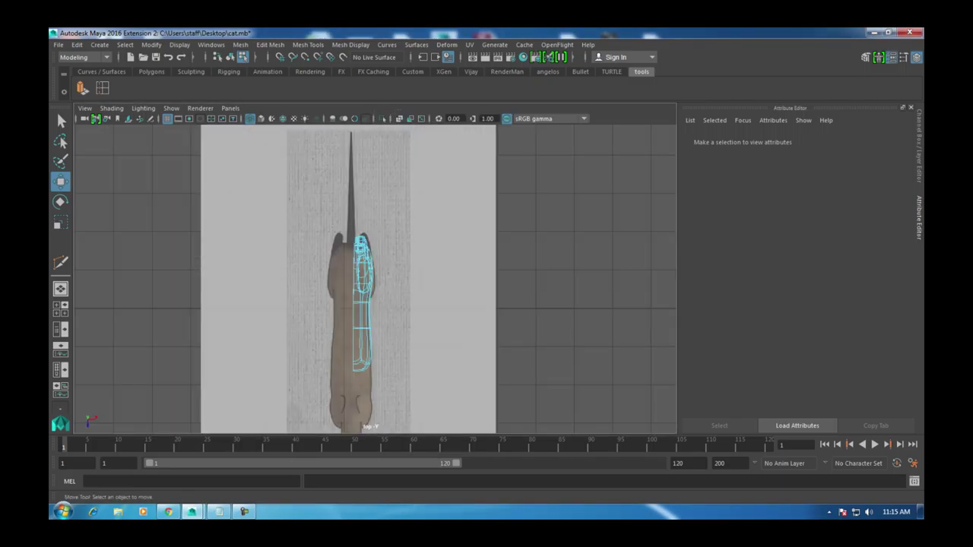
scroll(350, 277, "up", 3)
key("space")
key("space")
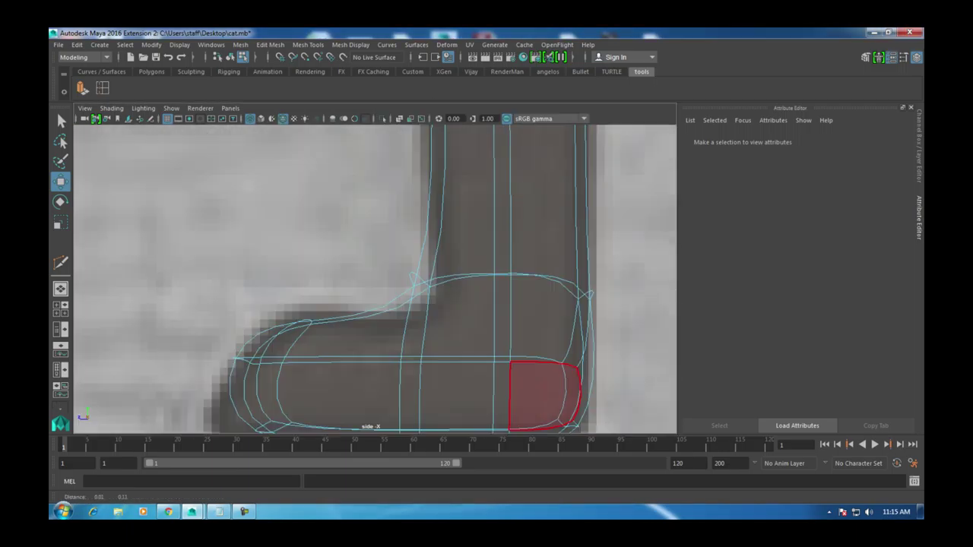
scroll(349, 277, "down", 5)
scroll(349, 277, "up", 4)
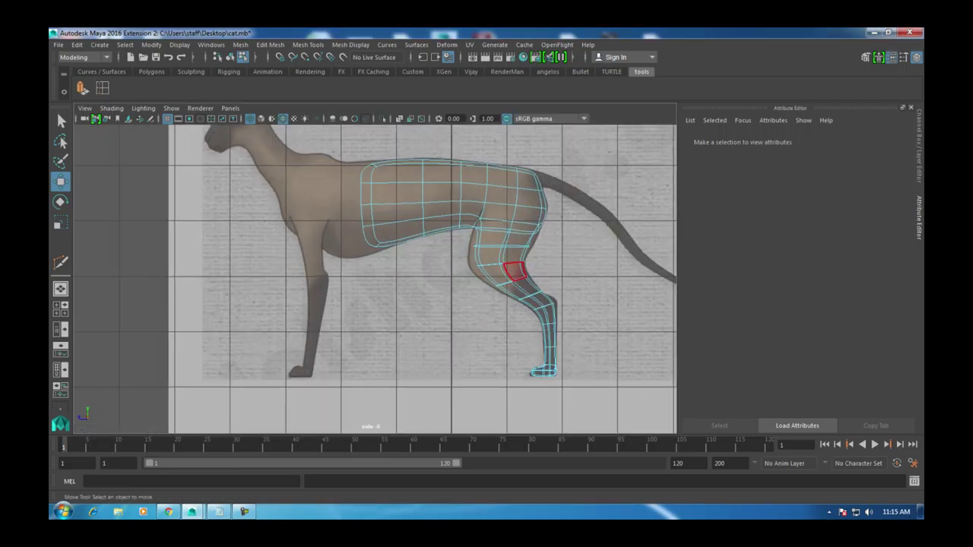
scroll(543, 228, "up", 3)
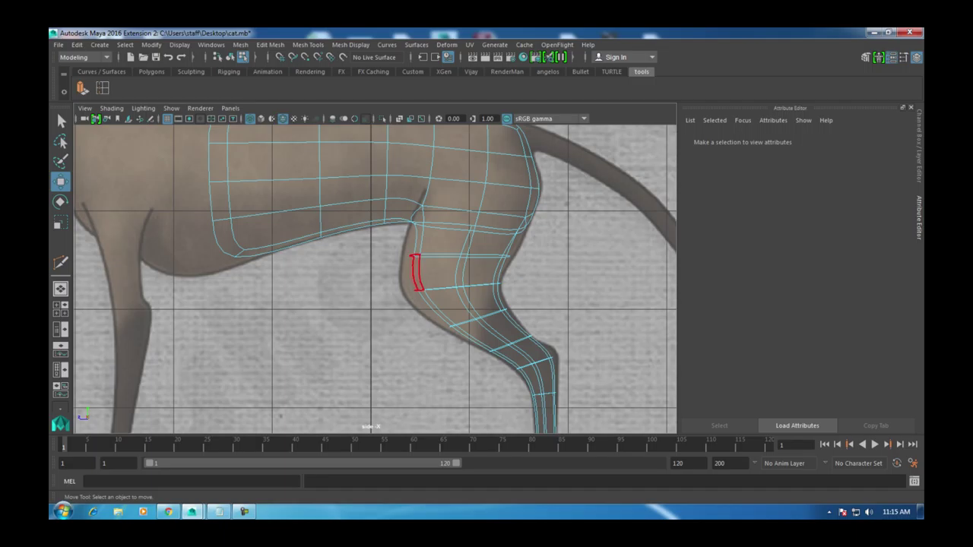
Step: Move the thigh and upper lower-leg vertex pairs left and down onto the side-reference outline
right_click_drag(411, 205, 362, 220)
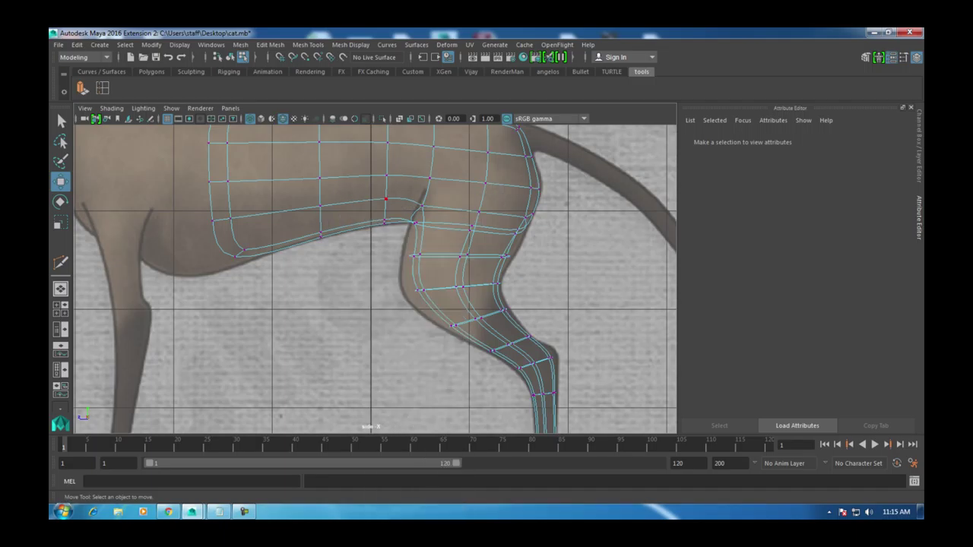
scroll(371, 277, "up", 2)
left_click_drag(461, 260, 460, 260)
left_click_drag(373, 249, 334, 249)
left_click_drag(456, 304, 383, 257)
left_click_drag(420, 295, 405, 308)
Step: Push the lower-leg and knee vertices right onto the outline, then check in perspective
left_click_drag(498, 334, 467, 357)
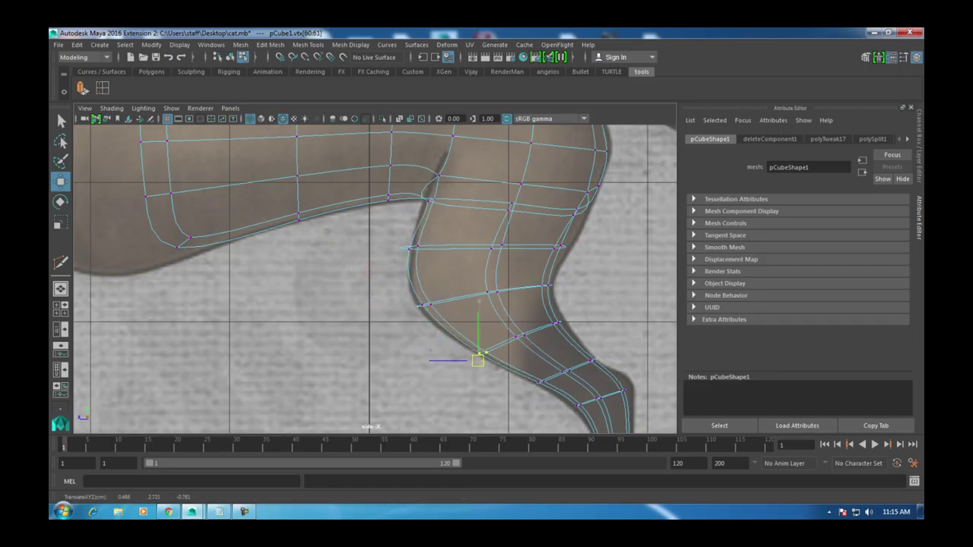
middle_click_drag(486, 342, 396, 252, "alt")
left_click_drag(524, 274, 555, 298)
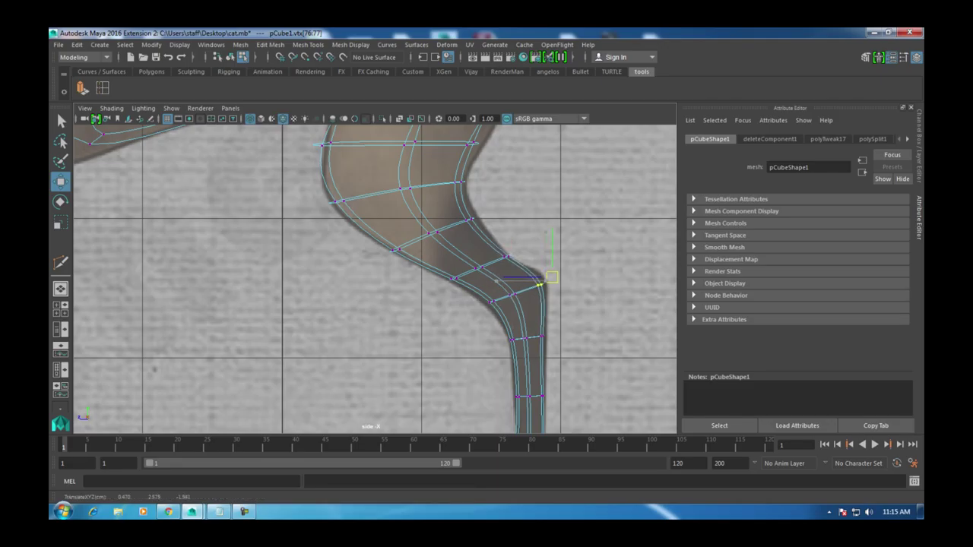
middle_click_drag(380, 266, 374, 351, "alt")
left_click_drag(453, 222, 473, 228)
middle_click_drag(380, 251, 383, 368, "alt")
left_click(498, 205)
key("space")
key("space")
left_click_drag(373, 274, 433, 273, "alt")
scroll(441, 229, "up", 5)
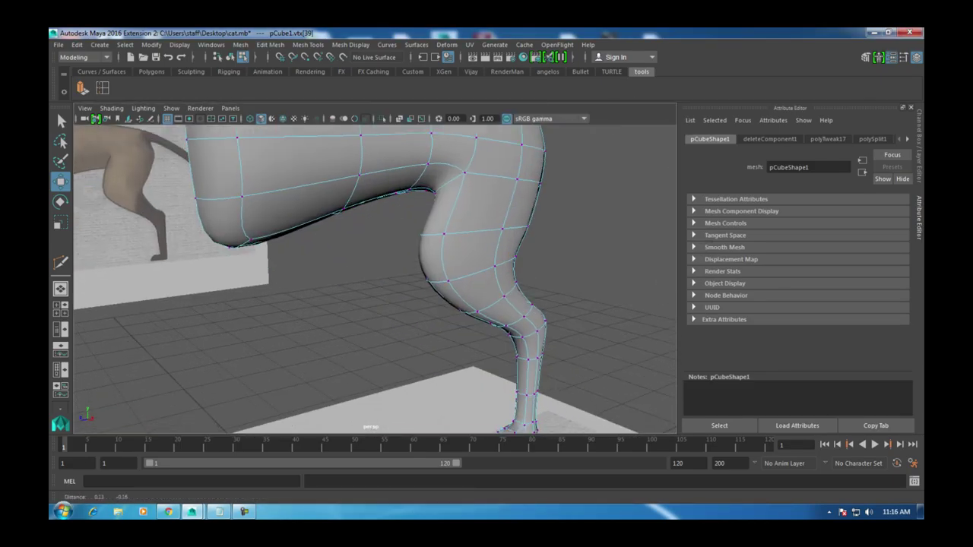
Step: Turn off smooth preview and nudge two thigh vertices slightly
key("1")
right_click(467, 174)
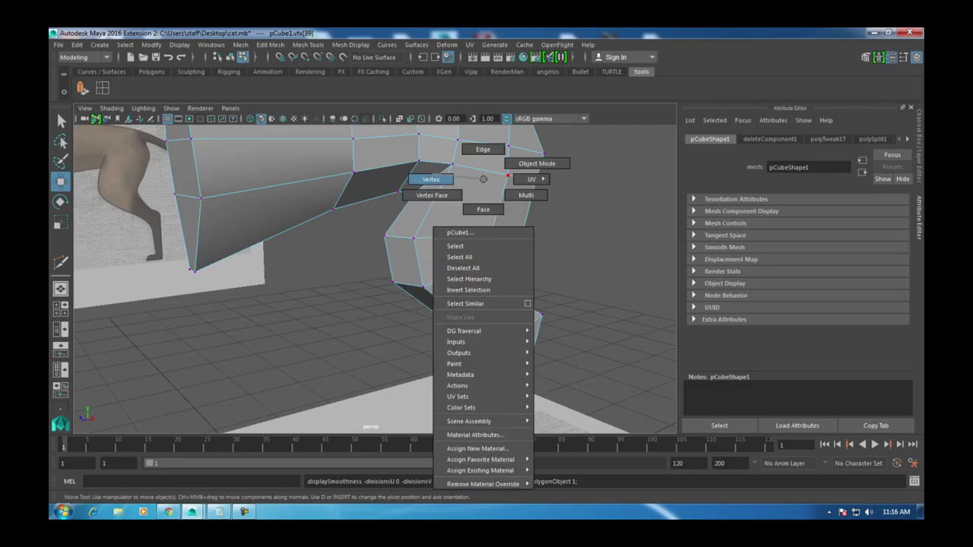
left_click_drag(456, 228, 517, 213, "alt")
left_click_drag(380, 266, 426, 254, "alt")
left_click_drag(363, 271, 365, 270)
scroll(411, 257, "up", 3)
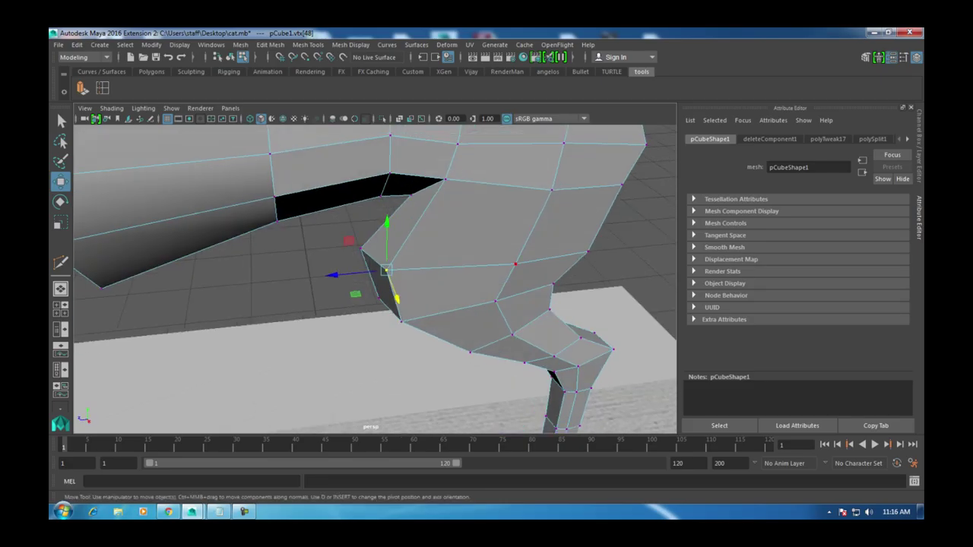
left_click(495, 301, "shift")
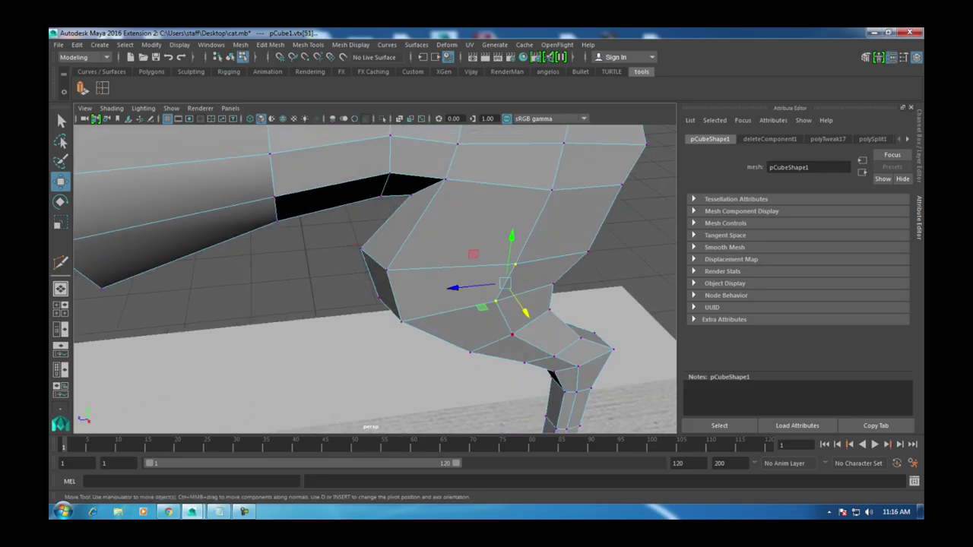
left_click_drag(528, 333, 530, 337)
Step: Slide the upper-thigh and hip vertices down and outward, then check in the side view
left_click_drag(380, 274, 350, 266, "alt")
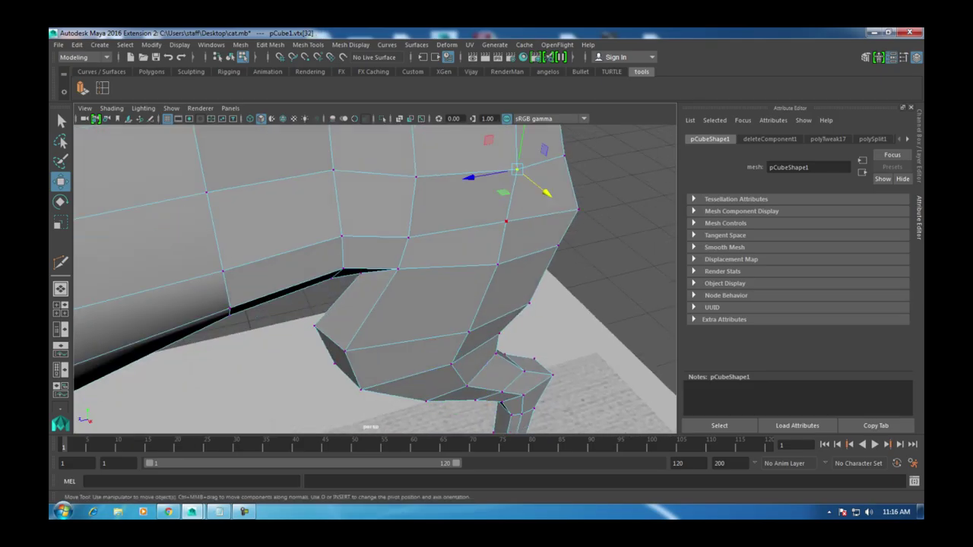
left_click(506, 221)
left_click_drag(535, 245, 426, 217)
left_click(412, 240)
left_click_drag(435, 275, 388, 266)
key("space")
key("space")
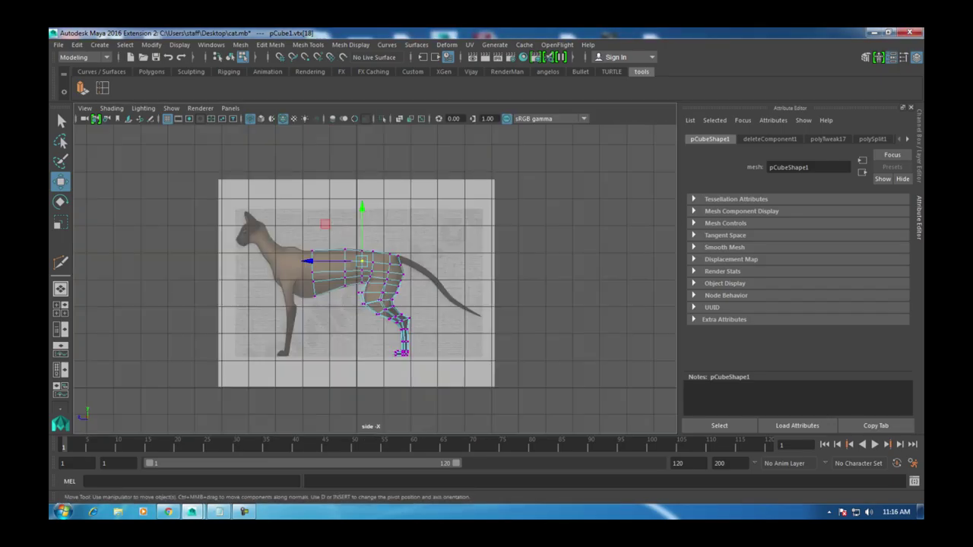
scroll(434, 251, "up", 4)
scroll(186, 271, "up", 2)
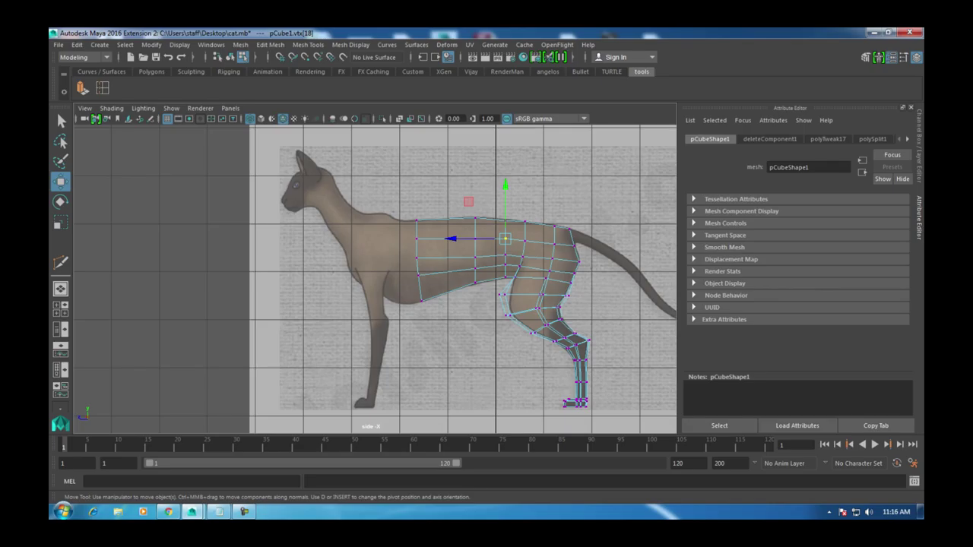
Step: Select the front end faces of the cat's body in the side view
right_click_drag(456, 202, 514, 189)
scroll(152, 198, "up", 3)
left_click_drag(536, 247, 586, 334)
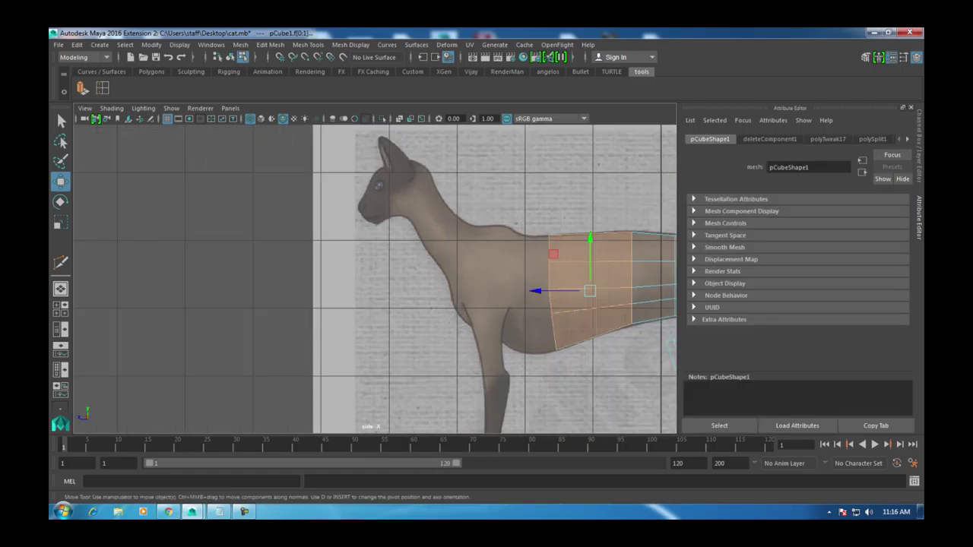
middle_click_drag(456, 304, 312, 282, "alt")
middle_click_drag(425, 304, 479, 312, "alt")
scroll(456, 289, "up", 2)
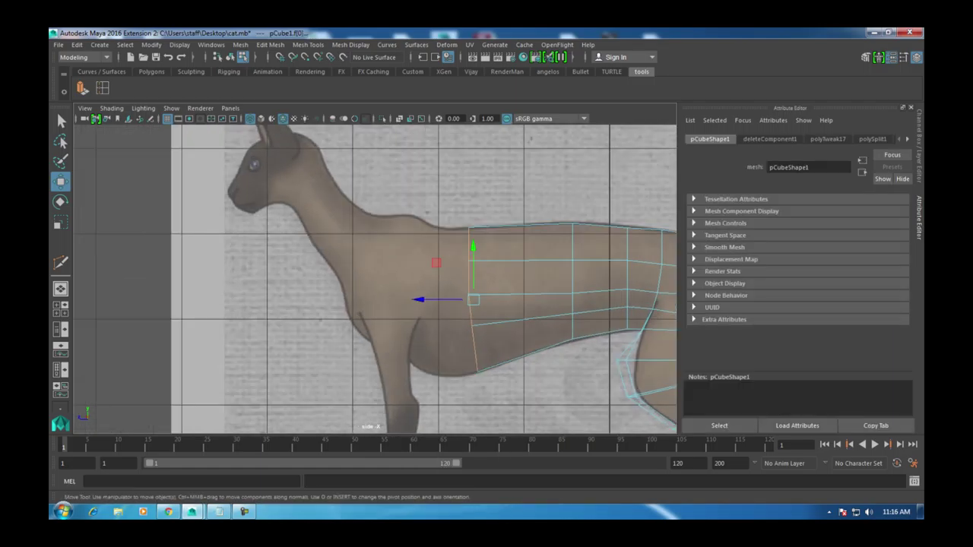
Step: Extrude the front faces, then move and slightly tilt the new face forward toward the chest
key("ctrl+e")
scroll(376, 279, "down", 2)
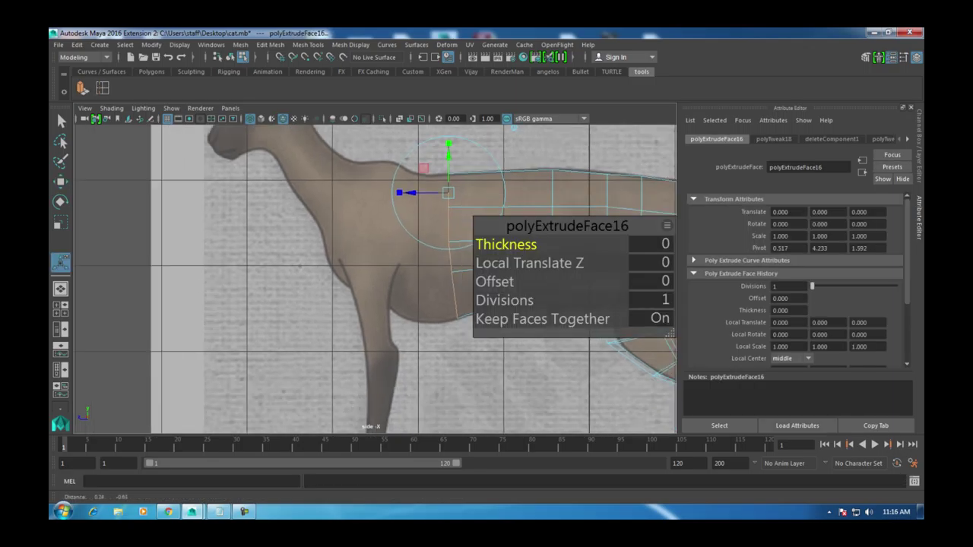
middle_click_drag(456, 304, 380, 304, "alt")
scroll(376, 279, "up", 2)
left_click_drag(415, 266, 355, 266)
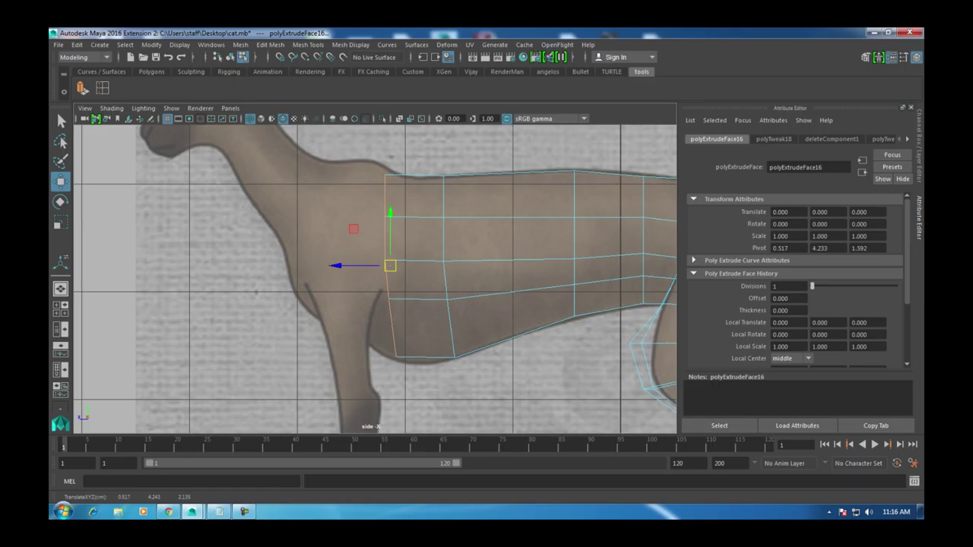
key("e")
left_click_drag(425, 228, 431, 231)
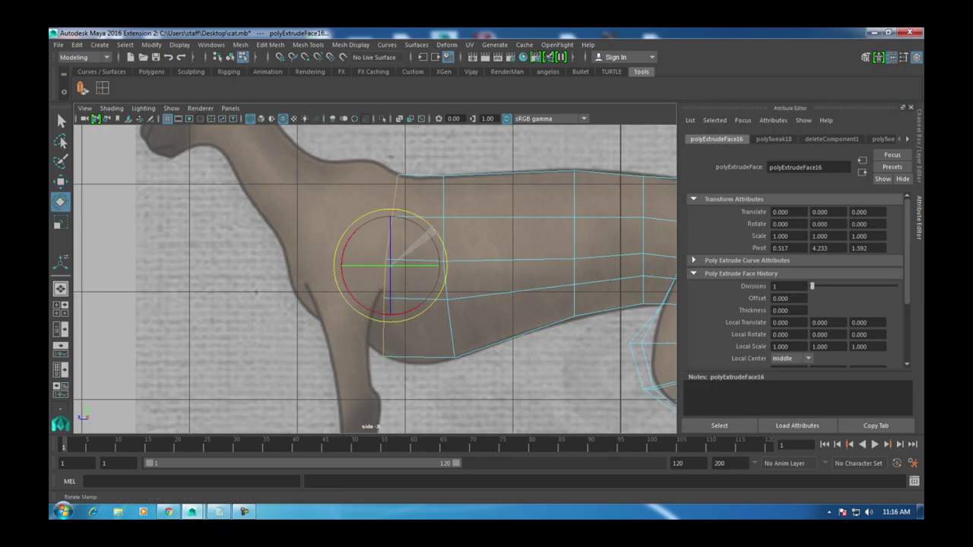
key("w")
left_click_drag(387, 269, 401, 269)
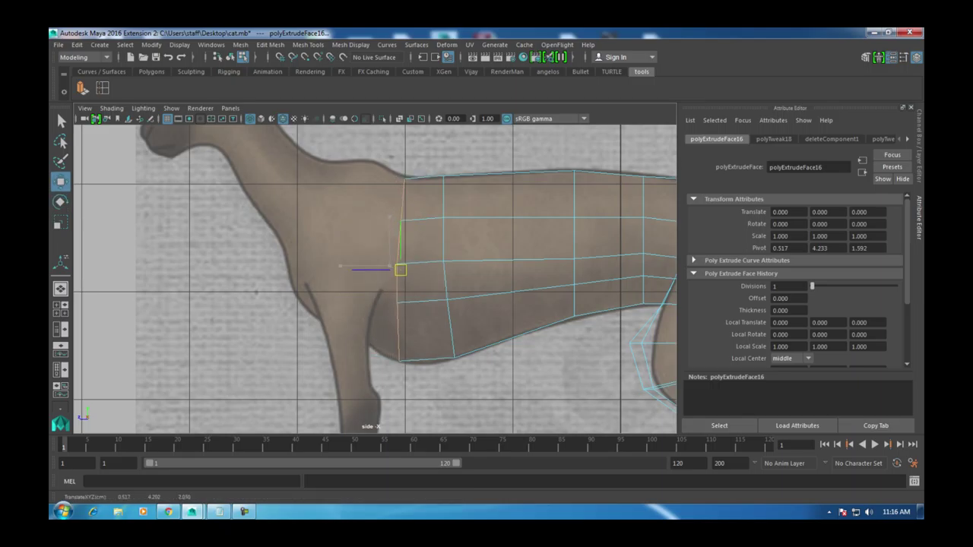
scroll(257, 203, "up", 3)
Step: Line up the new front edge's top, middle and bottom vertices along the chest outline
right_click_drag(456, 205, 408, 204)
middle_click_drag(409, 205, 415, 259, "alt")
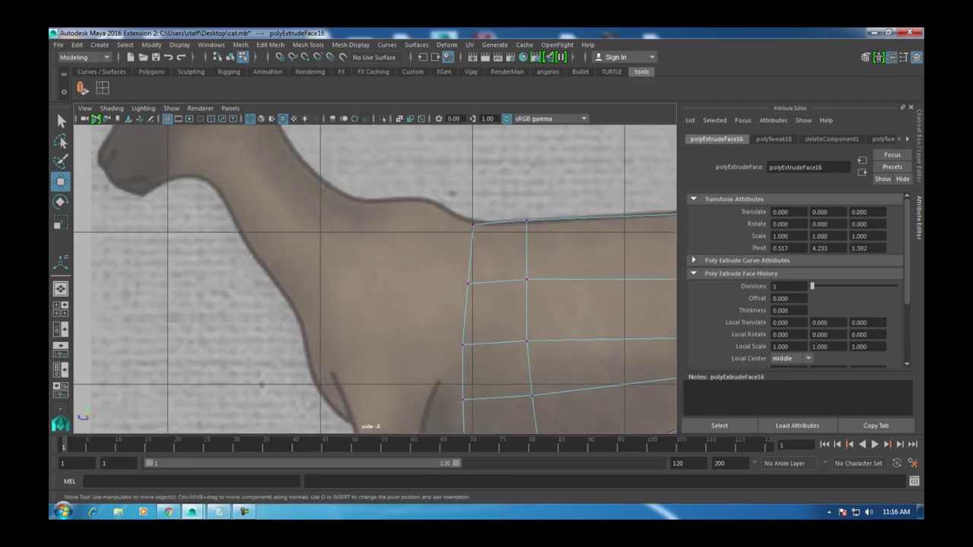
left_click(473, 224)
middle_click_drag(471, 319, 458, 213, "alt")
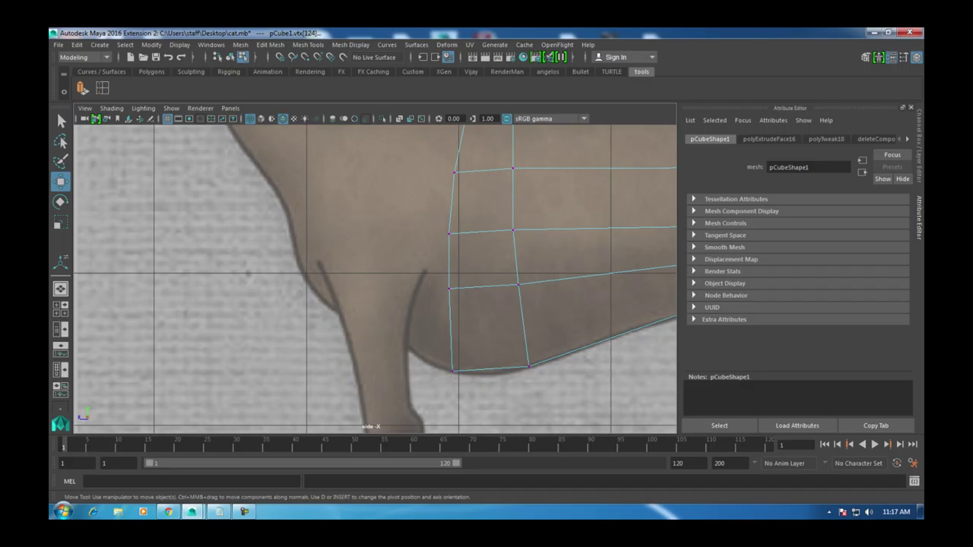
left_click_drag(408, 161, 482, 309)
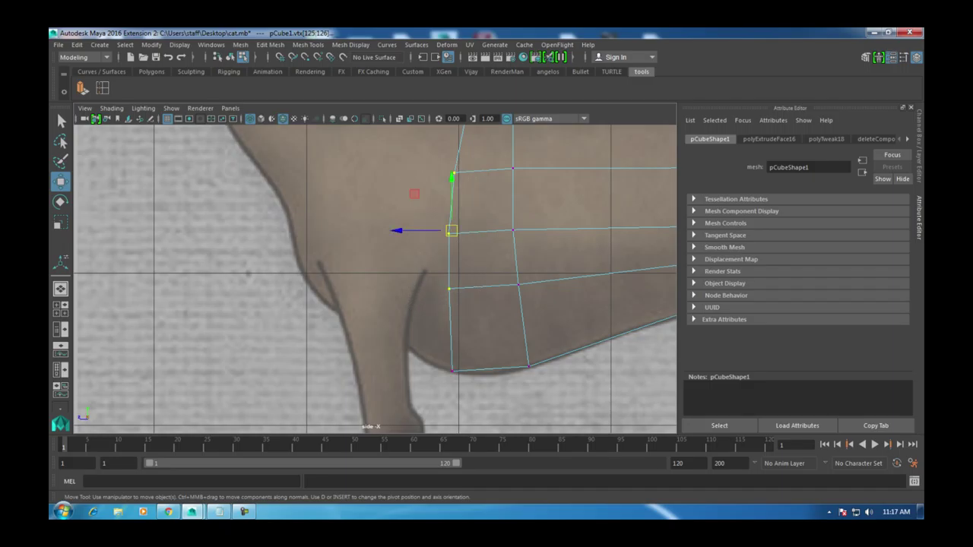
left_click_drag(422, 230, 430, 230)
left_click_drag(433, 357, 471, 384)
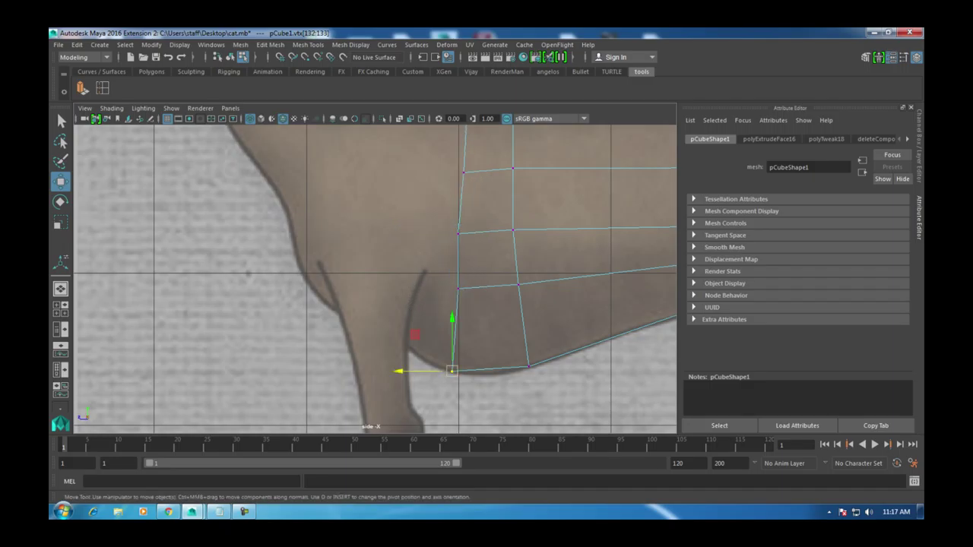
scroll(374, 280, "down", 5)
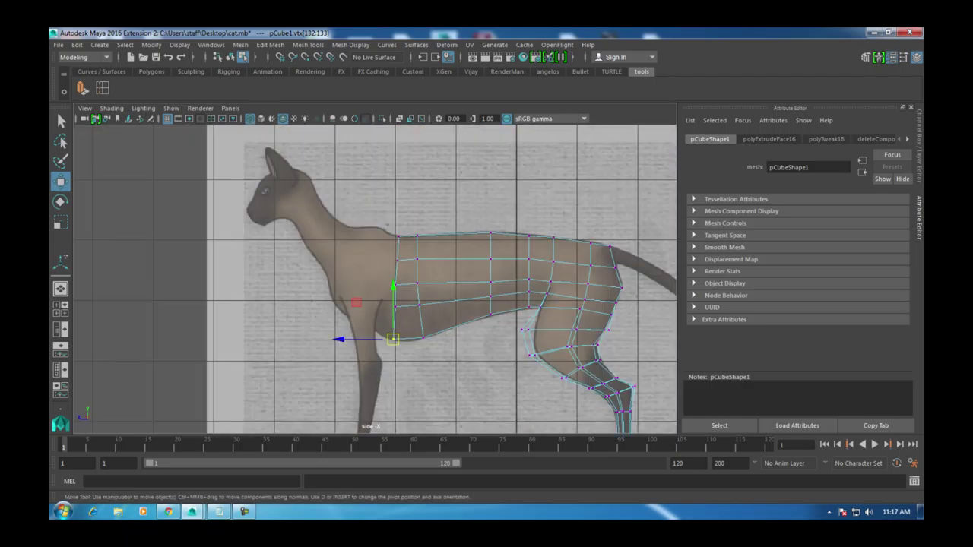
scroll(375, 280, "up", 1)
middle_click_drag(375, 280, 388, 303, "alt")
scroll(375, 280, "up", 3)
right_click_drag(552, 206, 601, 187)
Step: In the top view, move the leg's right-side vertices inward along X
key("space")
key("space")
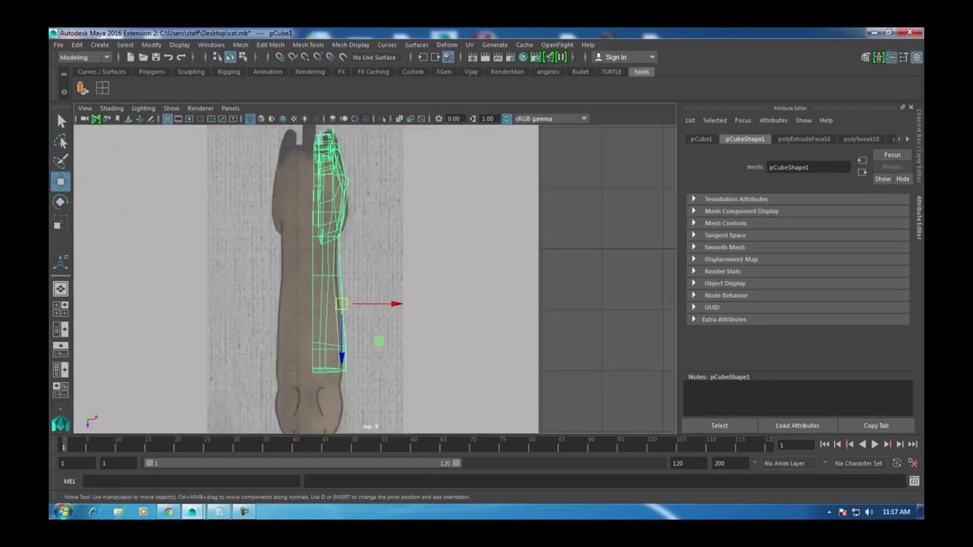
scroll(375, 279, "up", 2)
right_click_drag(335, 220, 286, 221)
left_click_drag(308, 308, 331, 331)
scroll(380, 275, "up", 2)
left_click_drag(379, 364, 379, 365)
left_click_drag(389, 315, 380, 314)
middle_click_drag(380, 315, 385, 382, "alt")
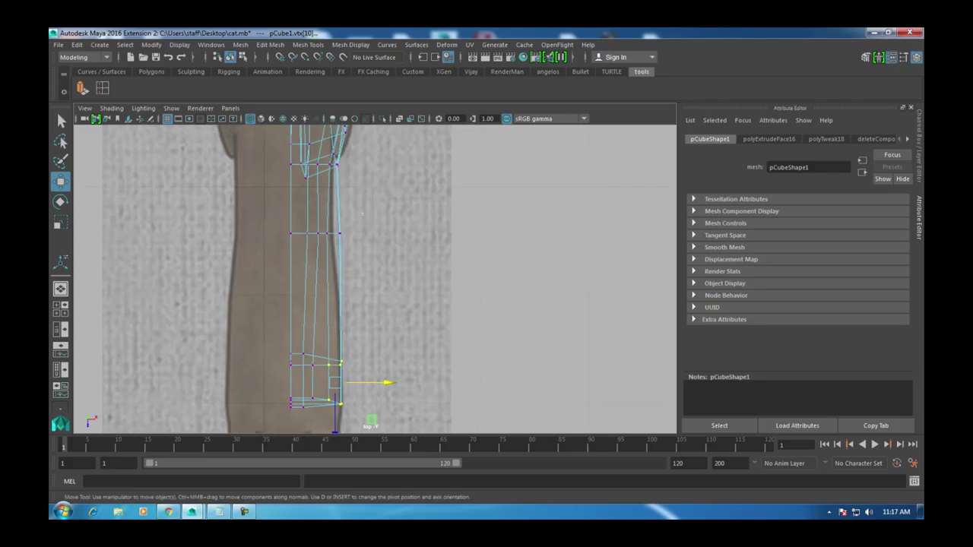
left_click_drag(363, 247, 300, 220)
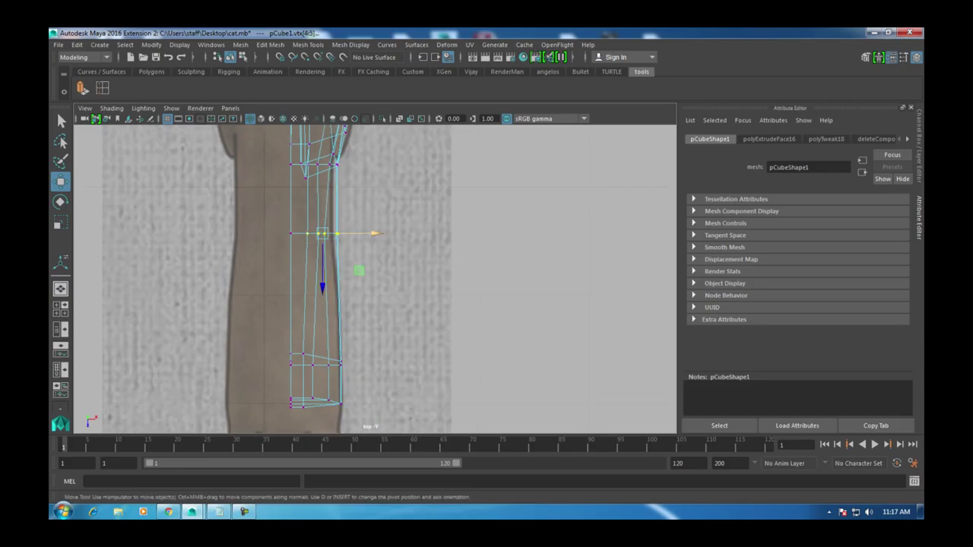
Step: Check the shape in perspective, then select the body's front end face f[0] in side view
key("space")
key("space")
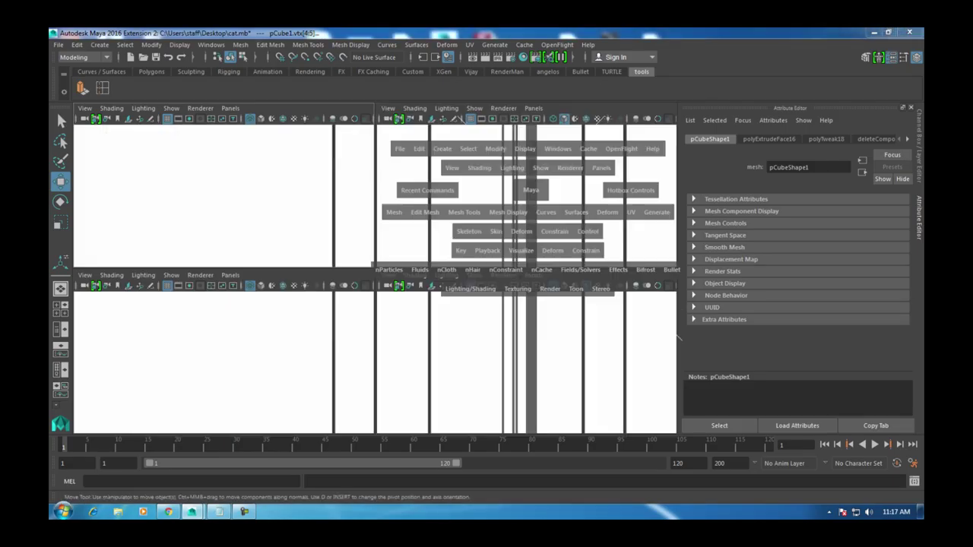
left_click_drag(228, 266, 536, 250, "alt")
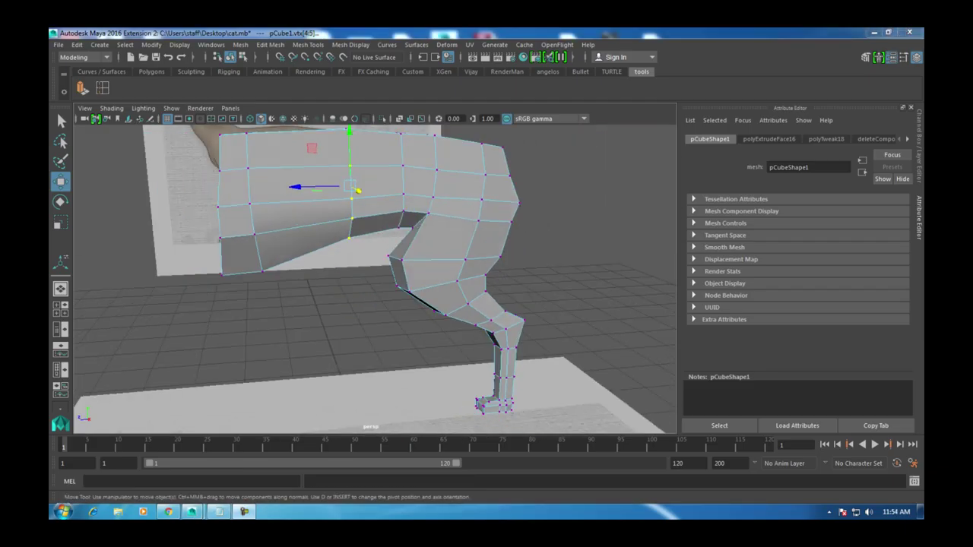
key("space")
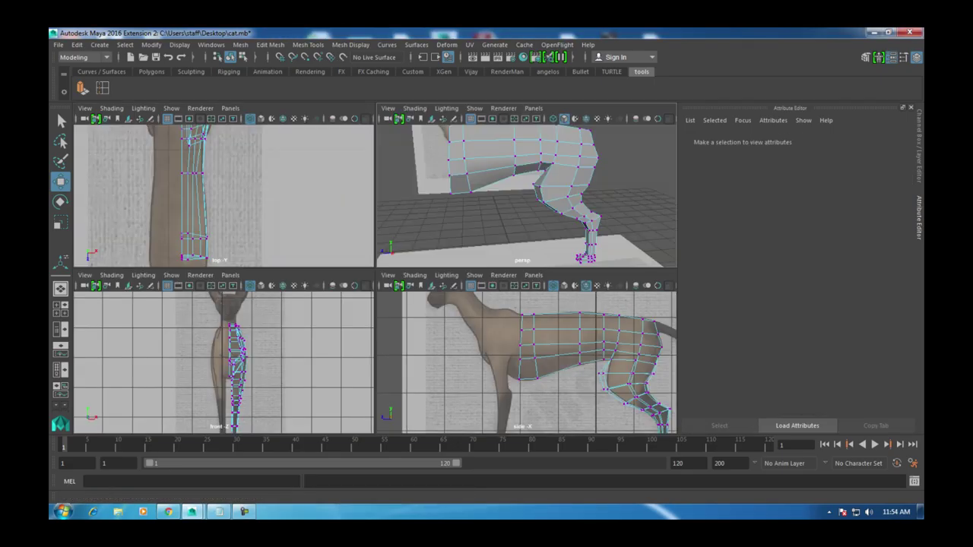
key("space")
scroll(375, 279, "up", 3)
right_click_drag(428, 185, 426, 213)
left_click(423, 228)
middle_click_drag(425, 250, 425, 218, "alt")
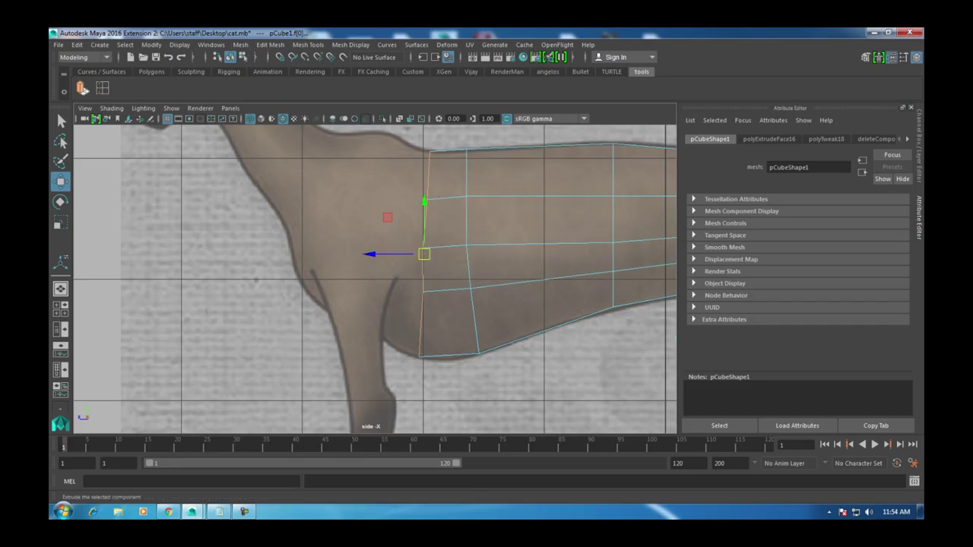
Step: Extrude the front face and pull it forward toward the chest
key("ctrl+e")
left_click_drag(424, 254, 389, 240)
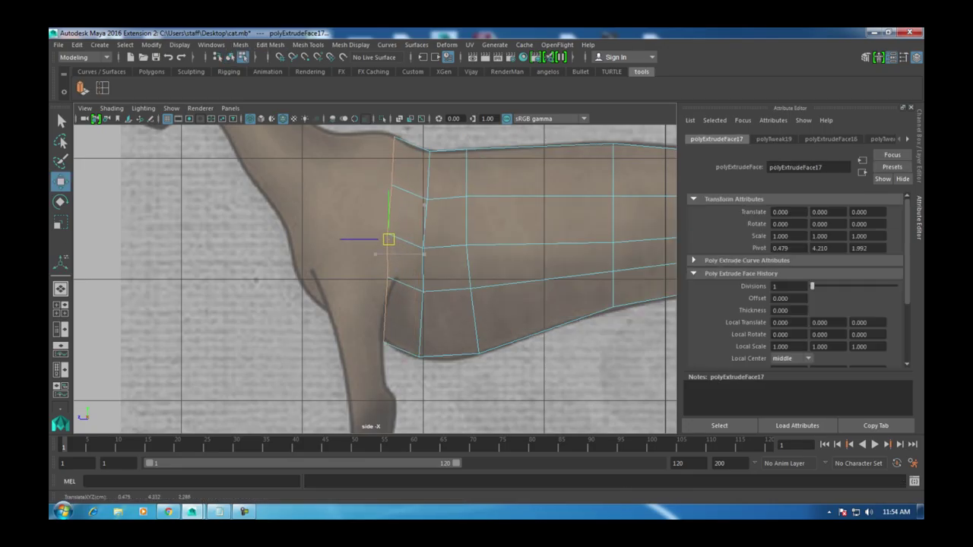
key("space")
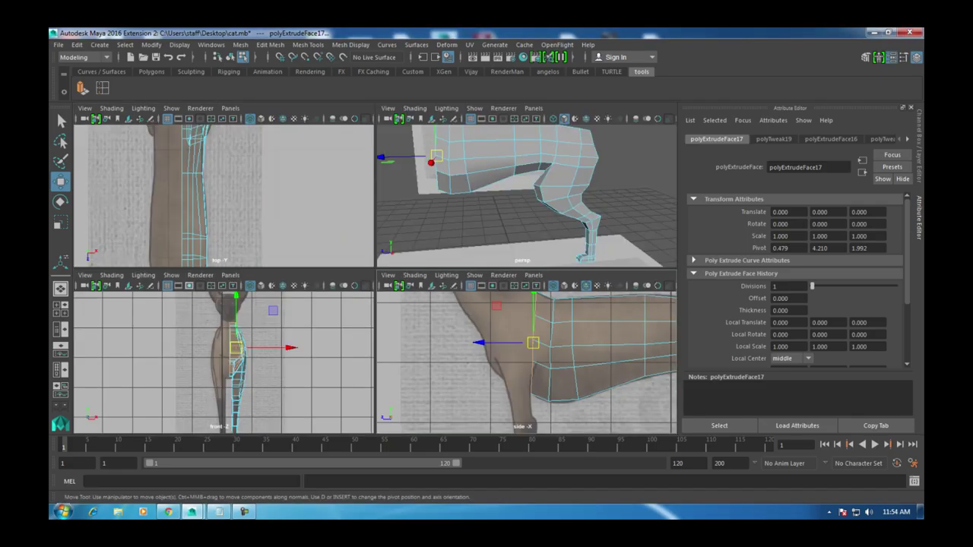
key("space")
middle_click_drag(289, 319, 289, 230, "alt")
key("space")
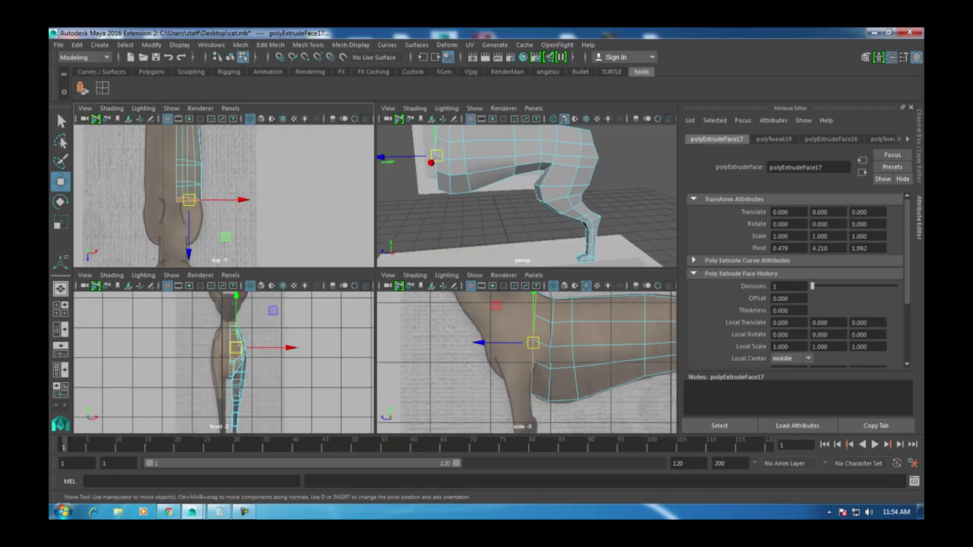
key("space")
key("space")
key("space")
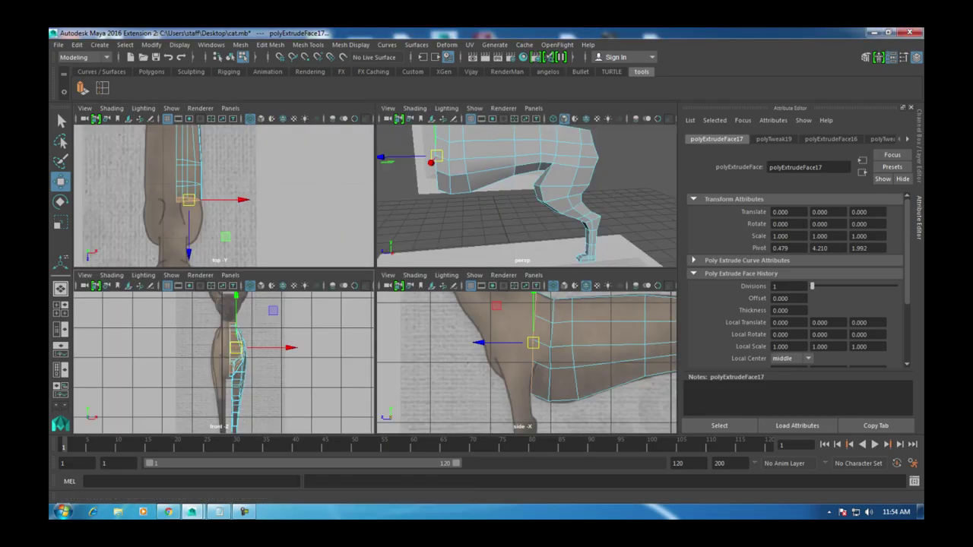
key("space")
middle_click_drag(387, 239, 402, 263, "alt")
Step: Extrude the face again, pulling it forward and up toward the neck
key("ctrl+e")
left_click_drag(402, 263, 345, 240)
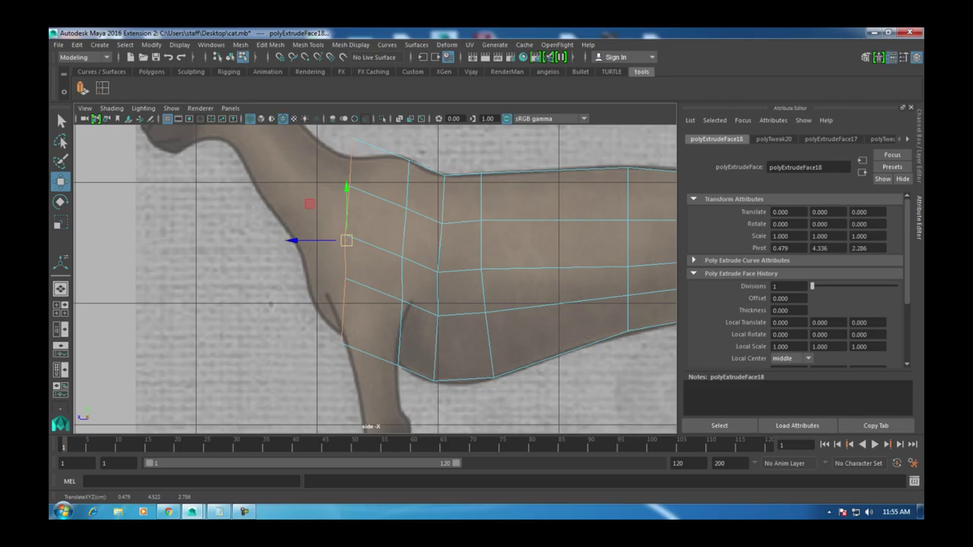
right_click_drag(343, 206, 296, 219)
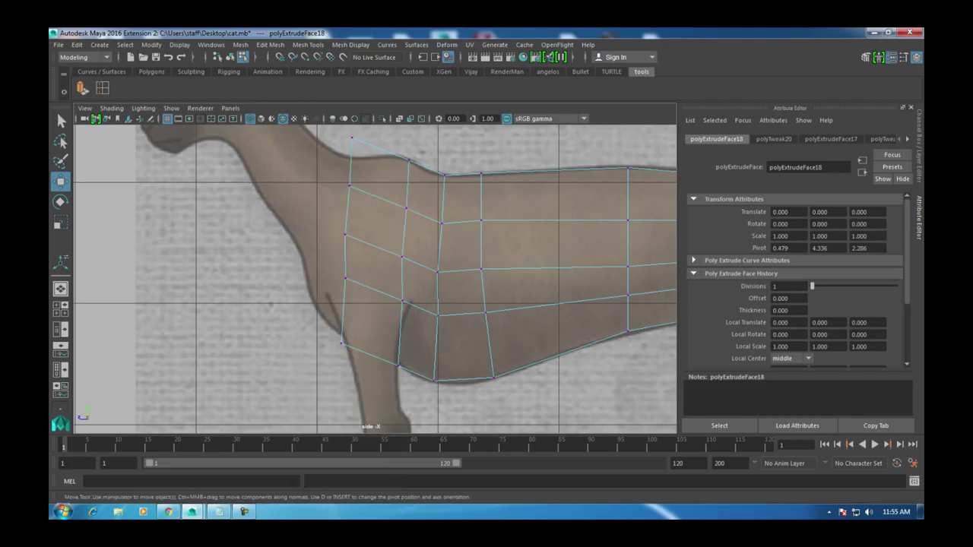
scroll(344, 228, "up", 2)
middle_click_drag(344, 228, 411, 319, "alt")
Step: Move the neck and chest vertices of the front edge onto the reference outline
left_click_drag(428, 244, 434, 271)
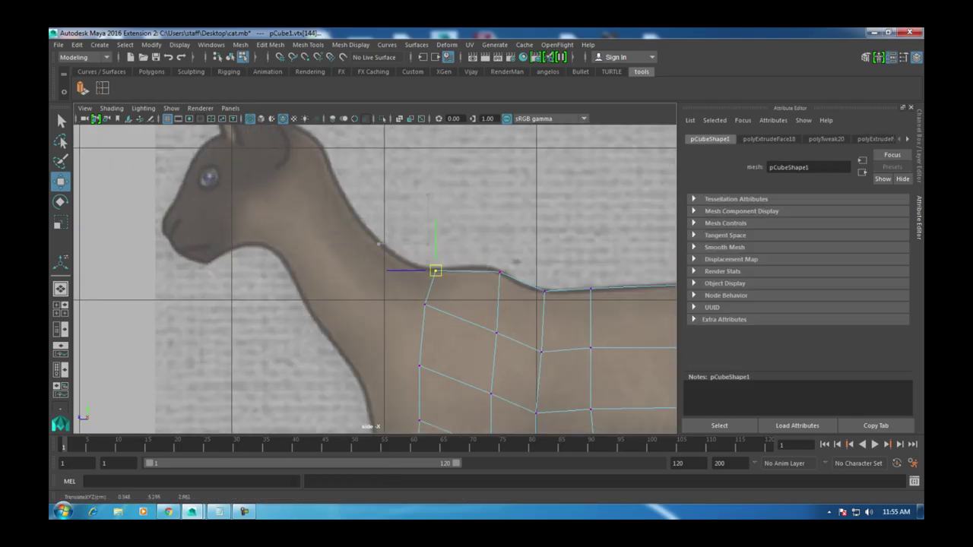
middle_click_drag(435, 266, 450, 129, "alt")
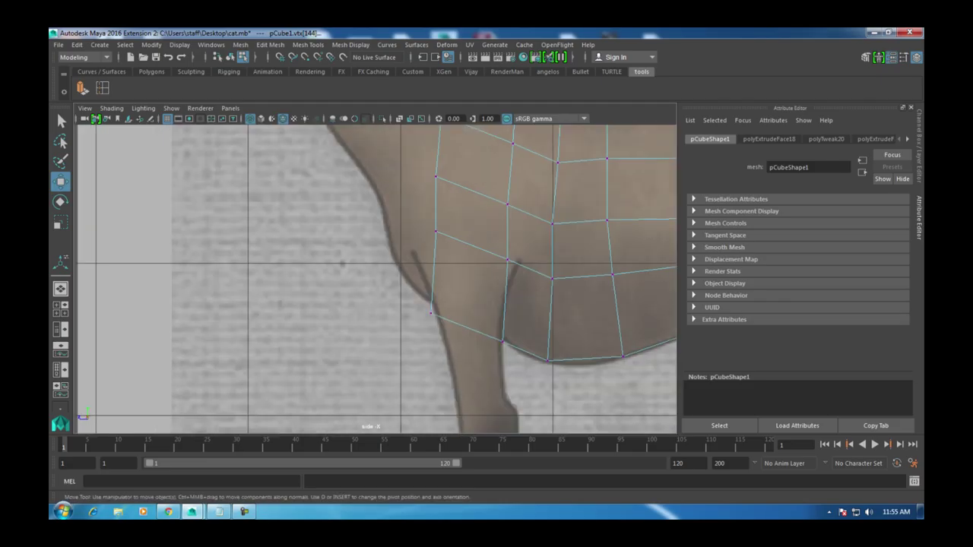
left_click_drag(411, 291, 436, 296)
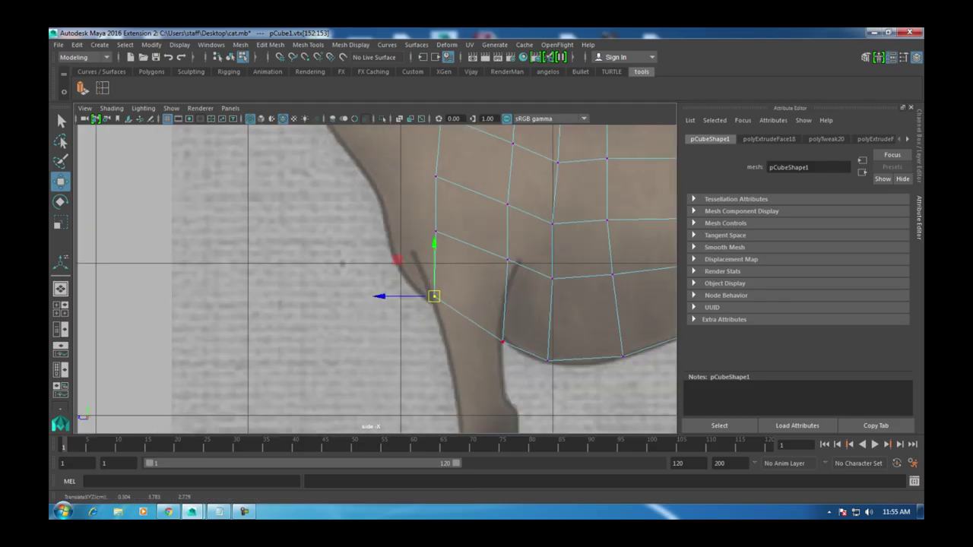
middle_click_drag(380, 274, 405, 406, "alt")
left_click_drag(466, 251, 466, 255)
left_click(459, 311)
left_click_drag(461, 312, 462, 317)
left_click(460, 367)
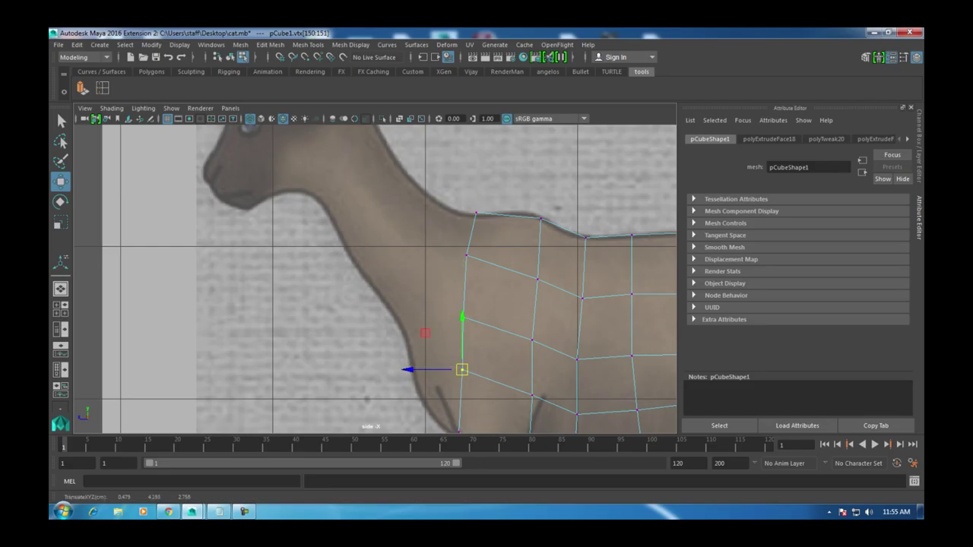
Step: Orbit the perspective view to see the chest and switch to face selection
middle_click_drag(461, 369, 419, 256, "alt")
key("space")
key("space")
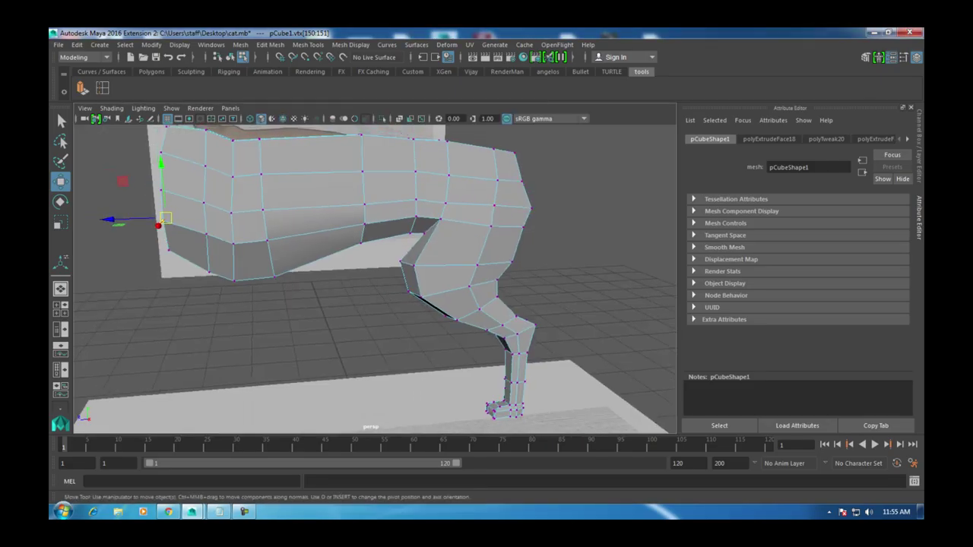
left_click_drag(419, 256, 269, 202, "alt")
right_click_drag(269, 202, 271, 234)
Step: Select the bottom face at the chest front and extrude it via Edit Mesh > Extrude
left_click(256, 282)
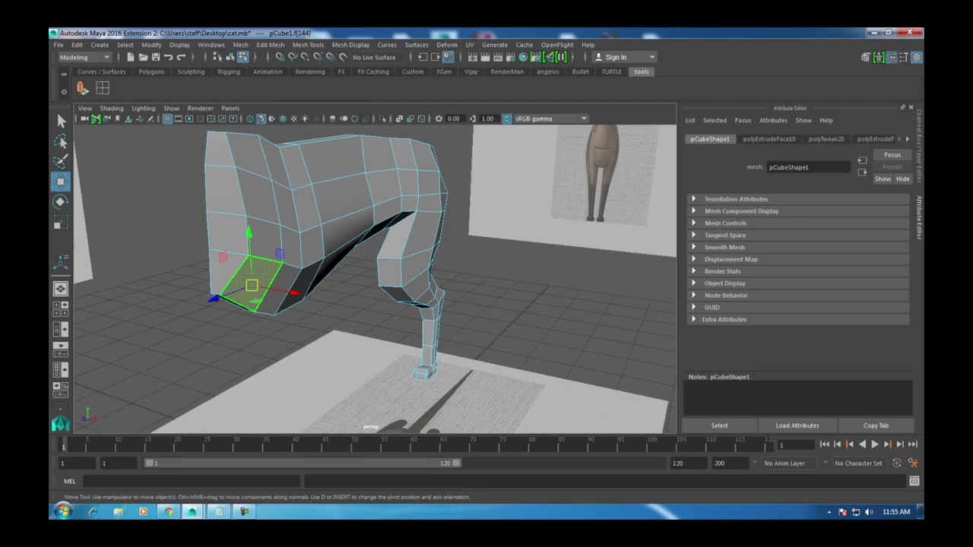
key("space")
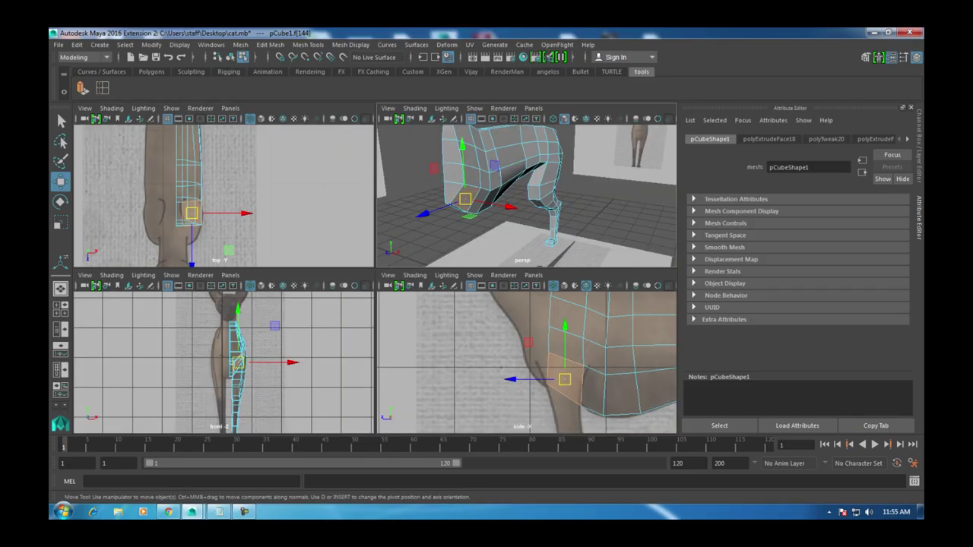
key("space")
left_click(270, 44)
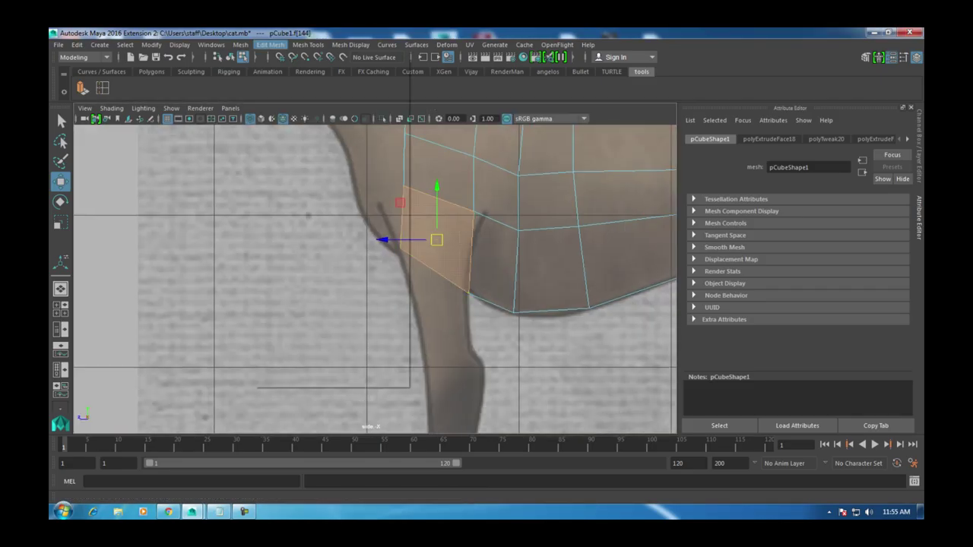
left_click(284, 137)
Step: Extrude the first front-leg segment down the leg, undoing an extra extrusion
key("ctrl+e")
left_click_drag(436, 213, 436, 260)
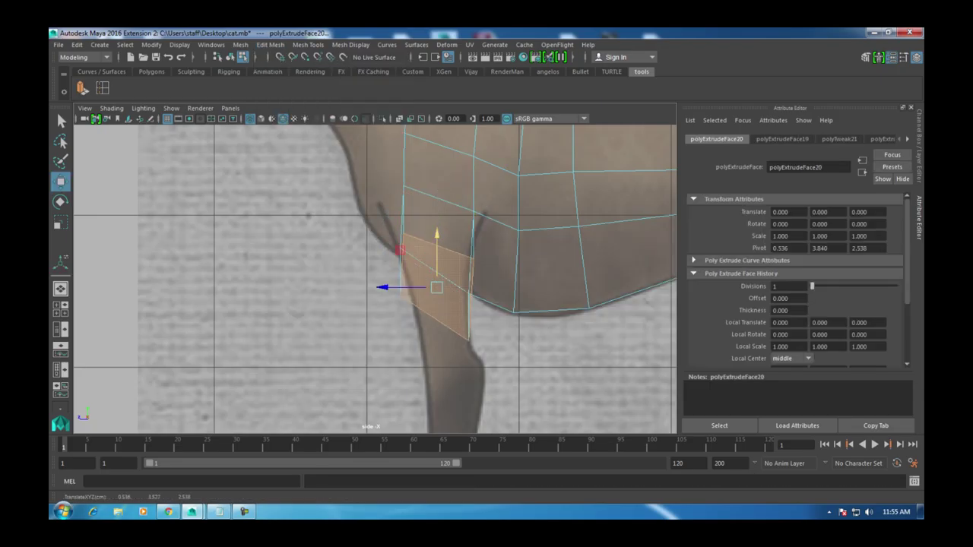
key("ctrl+z")
key("ctrl+z")
key("ctrl+z")
key("ctrl+z")
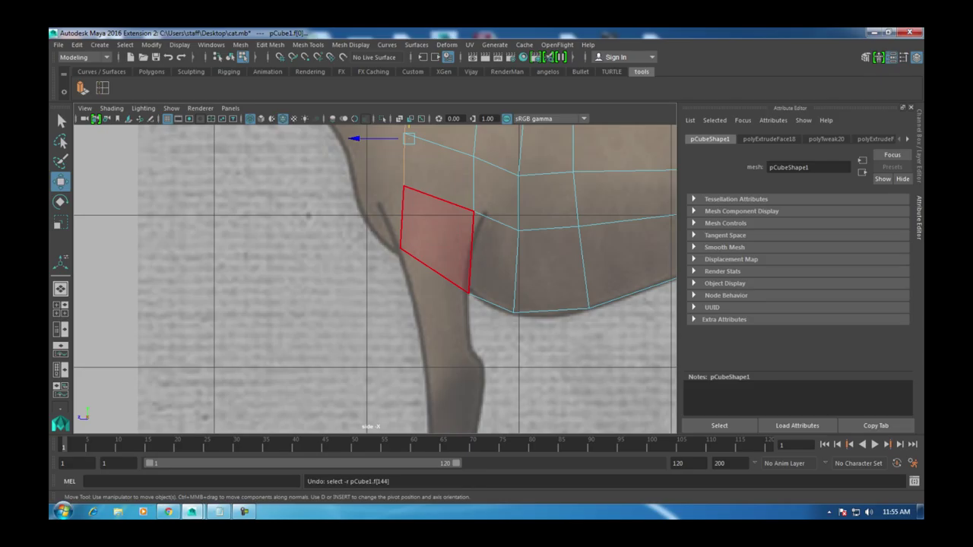
key("ctrl+e")
left_click_drag(436, 209, 436, 310)
scroll(373, 266, "up", 2)
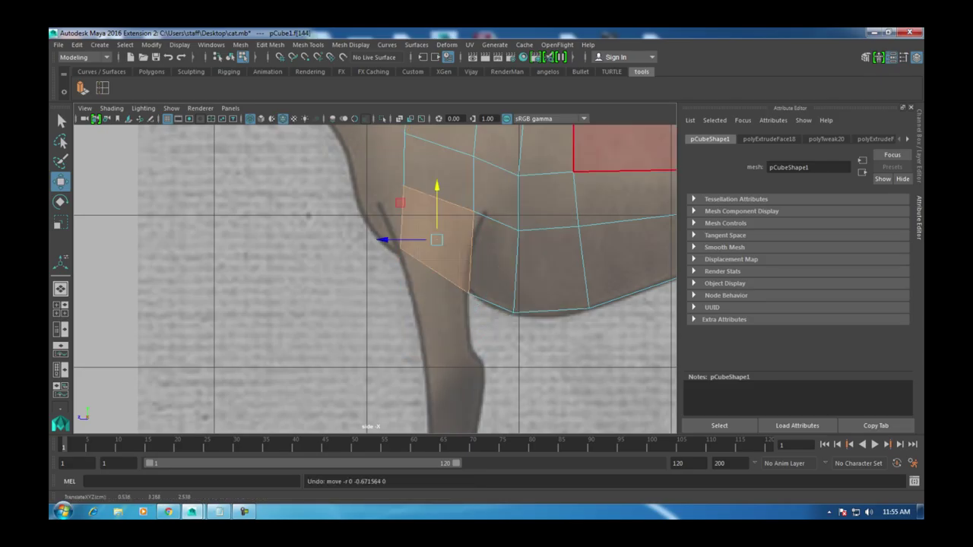
key("space")
key("space")
left_click_drag(327, 266, 380, 260, "alt")
key("space")
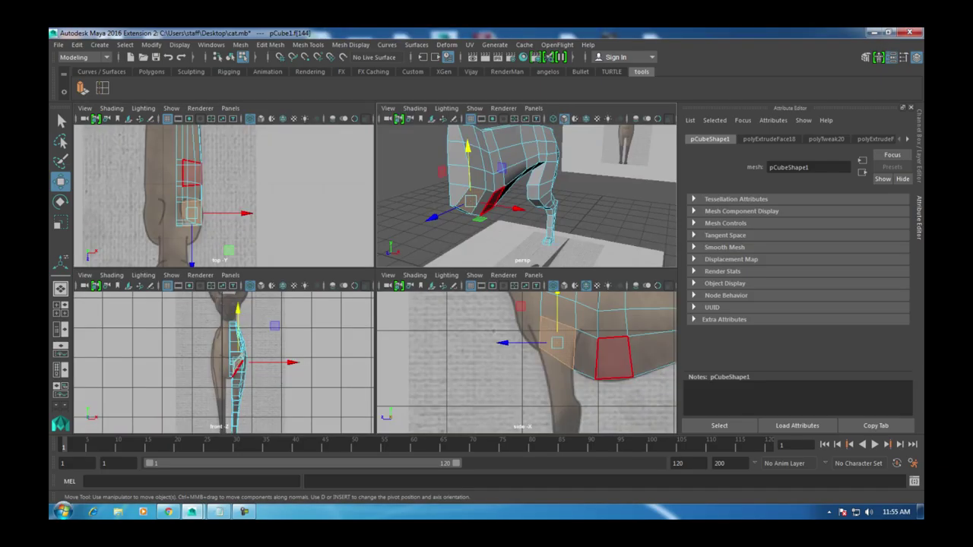
key("space")
Step: Extrude the next leg segment and pull it further down the leg
key("ctrl+e")
key("w")
left_click_drag(437, 190, 437, 308)
key("r")
key("w")
Step: Shift the leg face slightly right in the front view to match the reference
key("space")
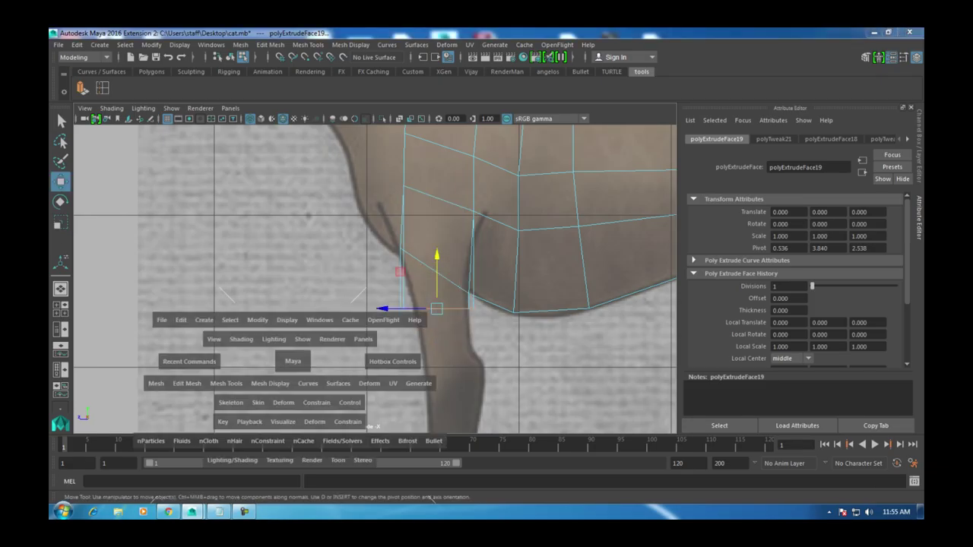
key("space")
scroll(380, 220, "up", 6)
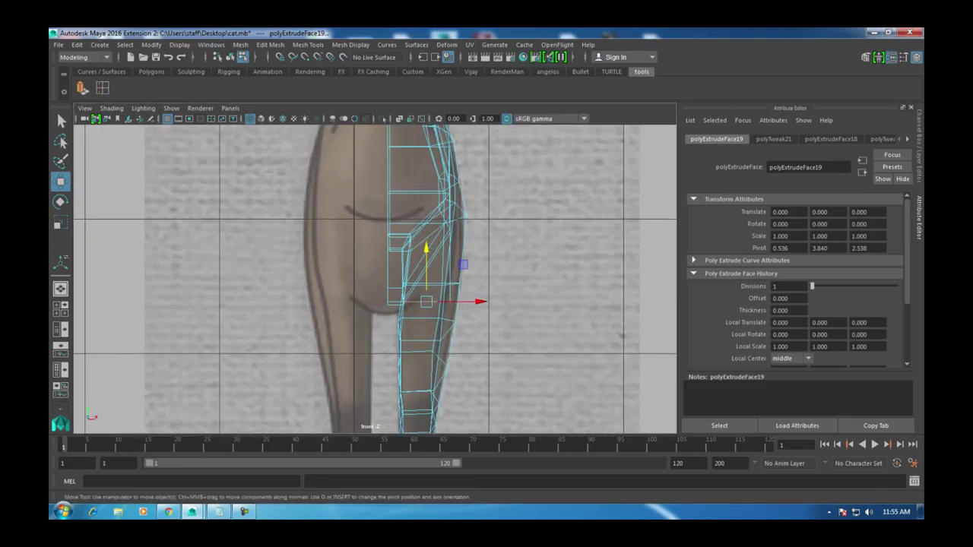
left_click_drag(492, 307, 497, 307)
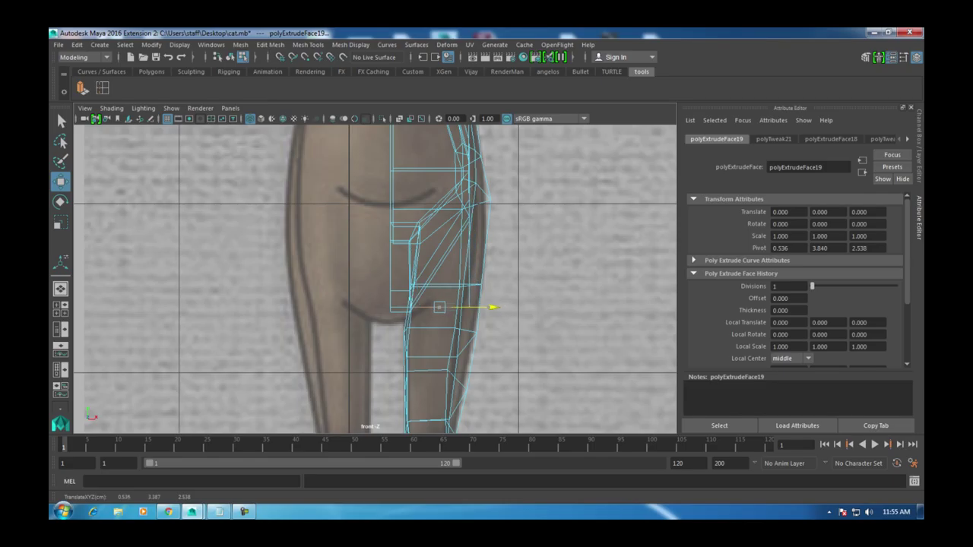
key("space")
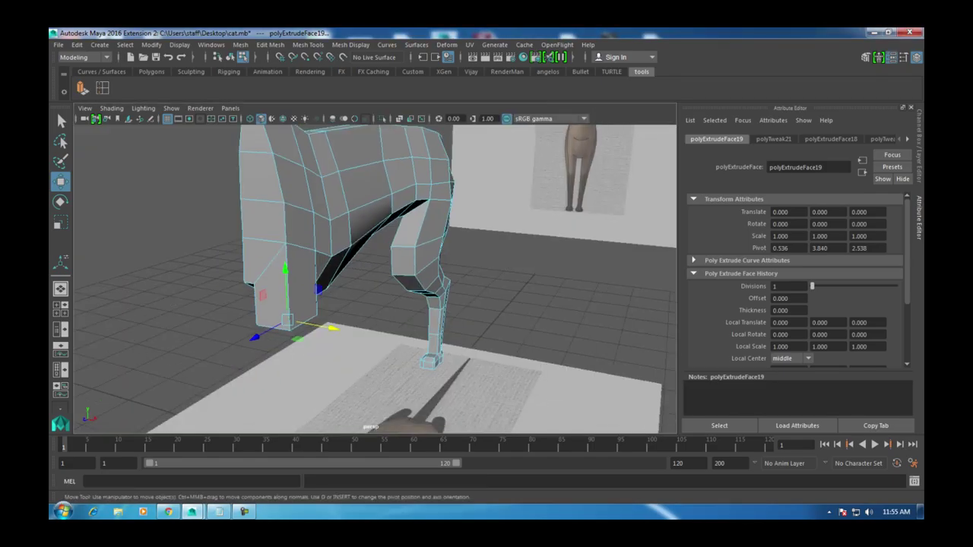
left_click_drag(372, 274, 315, 268, "alt")
key("space")
key("space")
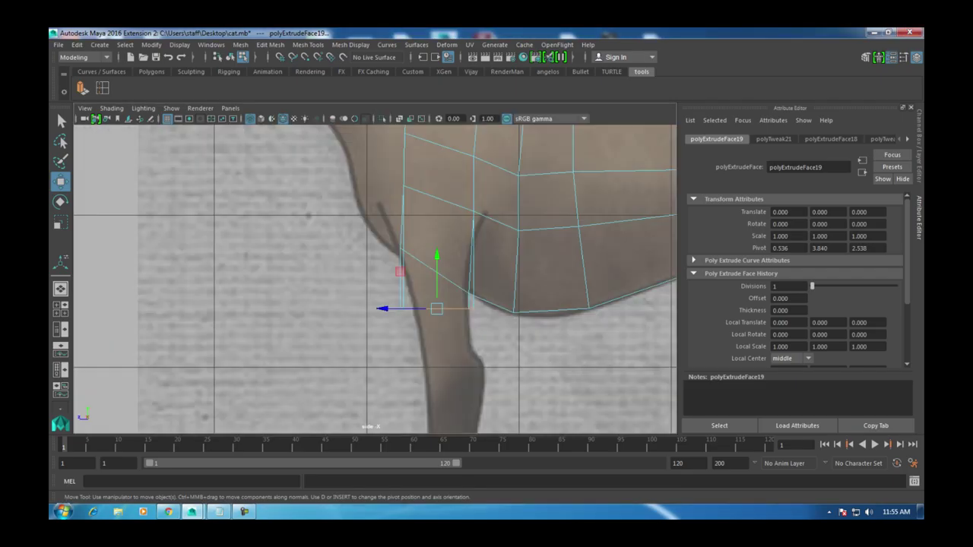
middle_click_drag(493, 332, 479, 312, "alt")
Step: Adjust the overlapping leg vertices in the side view to fit the leg outline
right_click_drag(401, 206, 354, 204)
scroll(375, 228, "up", 3)
middle_click_drag(375, 229, 350, 228, "alt")
left_click_drag(353, 278, 391, 291)
left_click_drag(459, 277, 511, 319)
left_click_drag(435, 291, 430, 293)
Step: Switch to face mode and select the bottom face of the leg
right_click(465, 204)
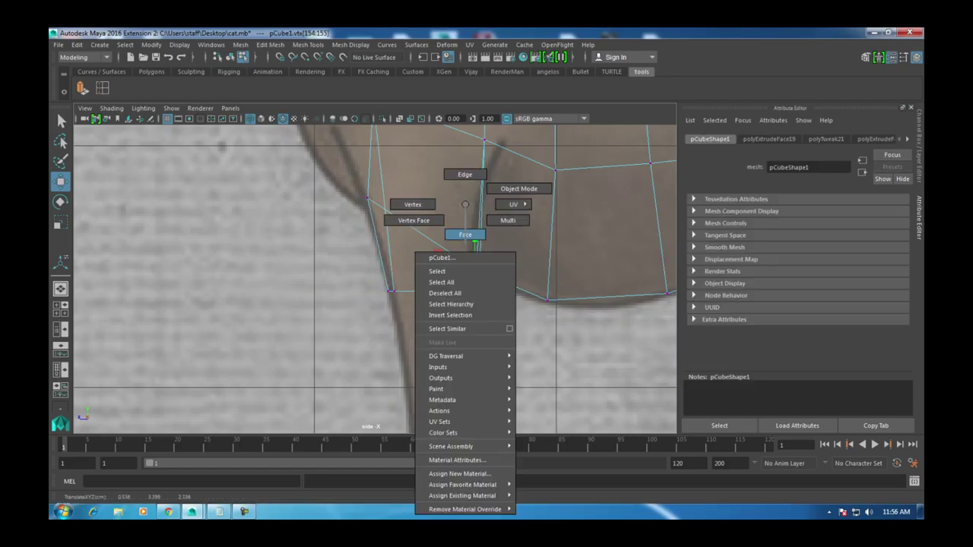
left_click(466, 235)
left_click(426, 228)
left_click_drag(365, 204, 613, 262)
left_click(431, 291)
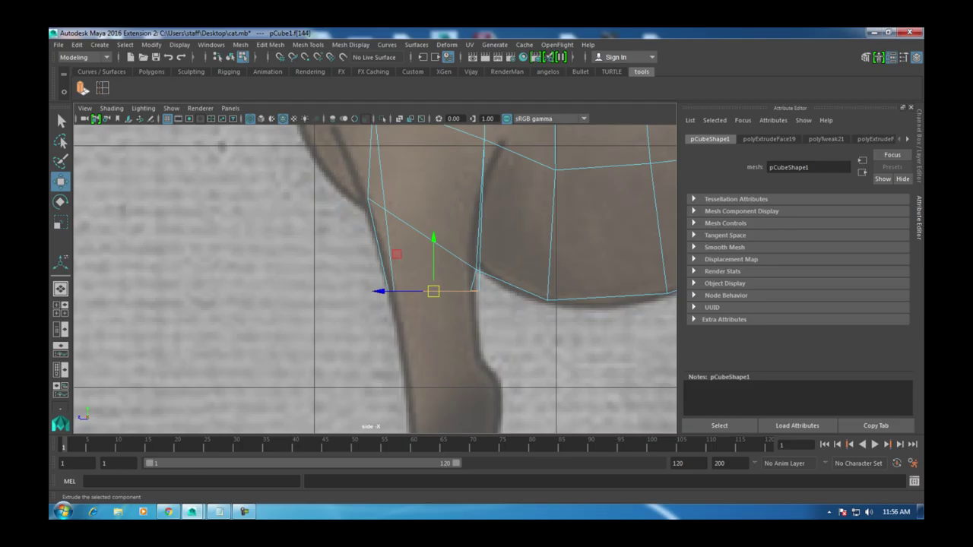
Step: Extrude the leg's bottom face down and slide it forward to follow the leg
key("ctrl+e")
left_click_drag(433, 258, 433, 335)
middle_click_drag(433, 334, 409, 262, "alt")
key("r")
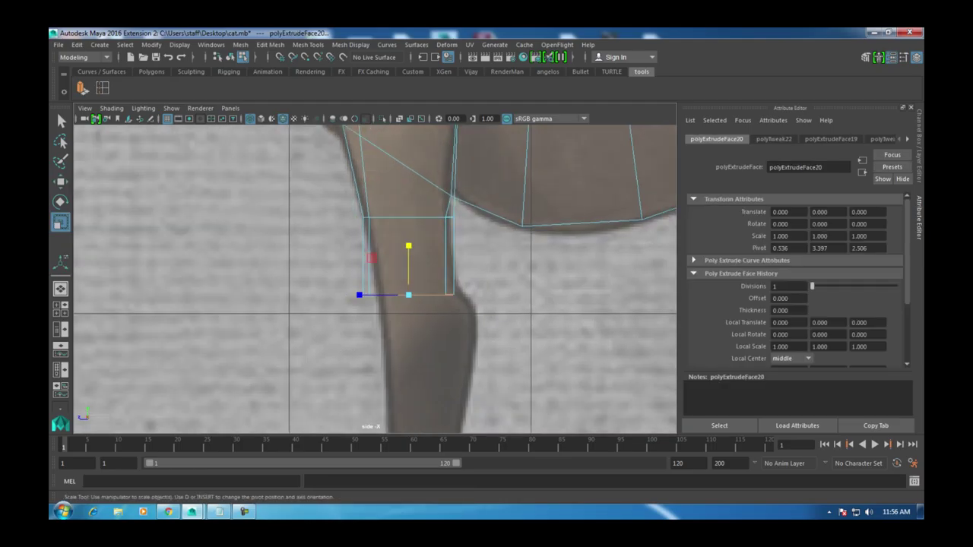
key("w")
left_click_drag(354, 295, 365, 295)
middle_click_drag(365, 295, 356, 252, "alt")
Step: Extrude another leg segment down toward the paw
key("ctrl+e")
left_click_drag(411, 253, 416, 313)
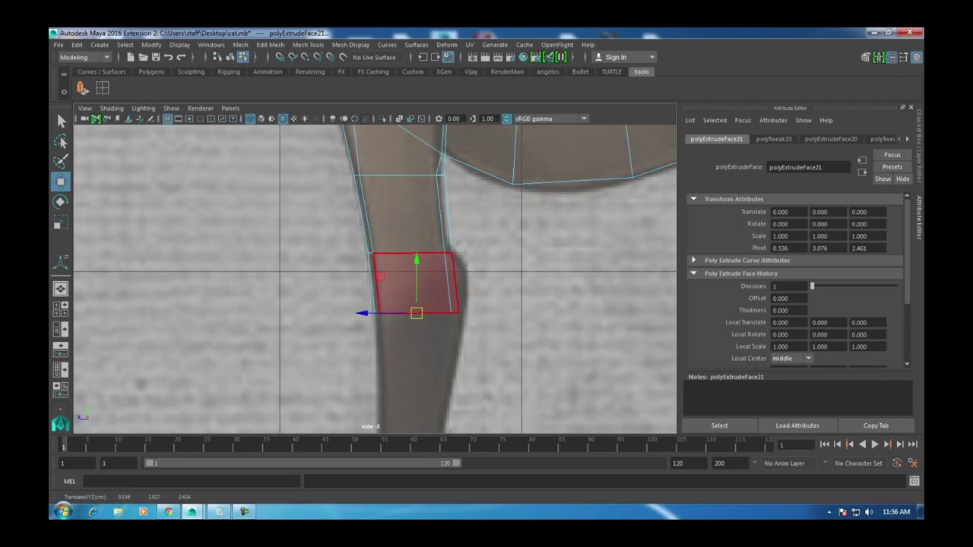
middle_click_drag(416, 313, 432, 327, "alt")
scroll(432, 327, "up", 3)
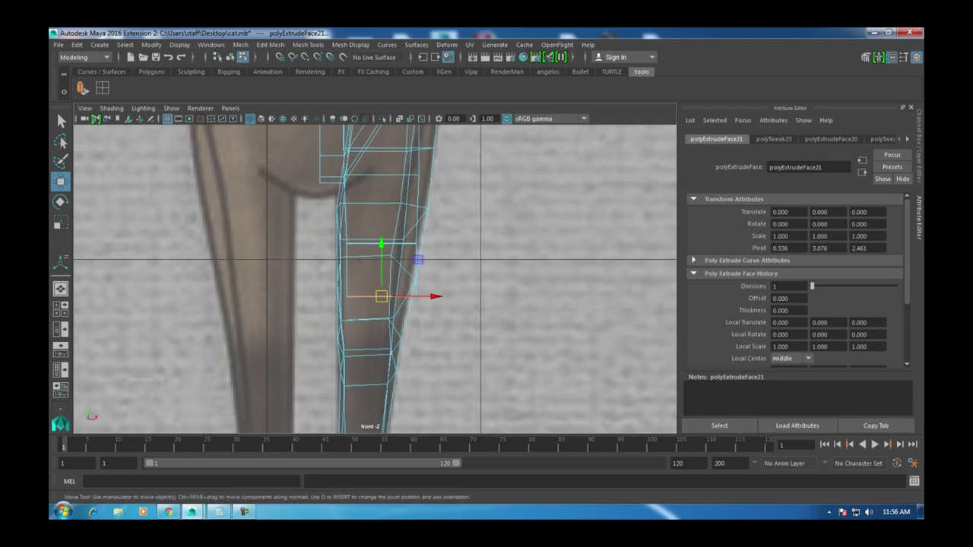
right_click(356, 280)
Step: Switch the front leg to vertex mode and select its vertices in perspective
left_click(402, 508)
key("space")
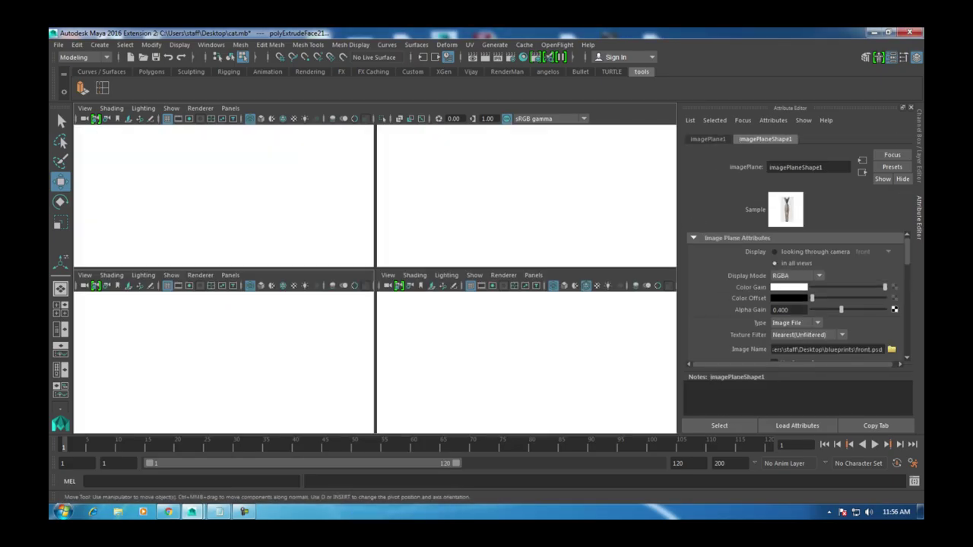
key("space")
right_click_drag(370, 219, 385, 171)
left_click_drag(372, 274, 403, 258, "alt")
left_click_drag(392, 328, 304, 274)
left_click_drag(365, 274, 304, 251, "alt")
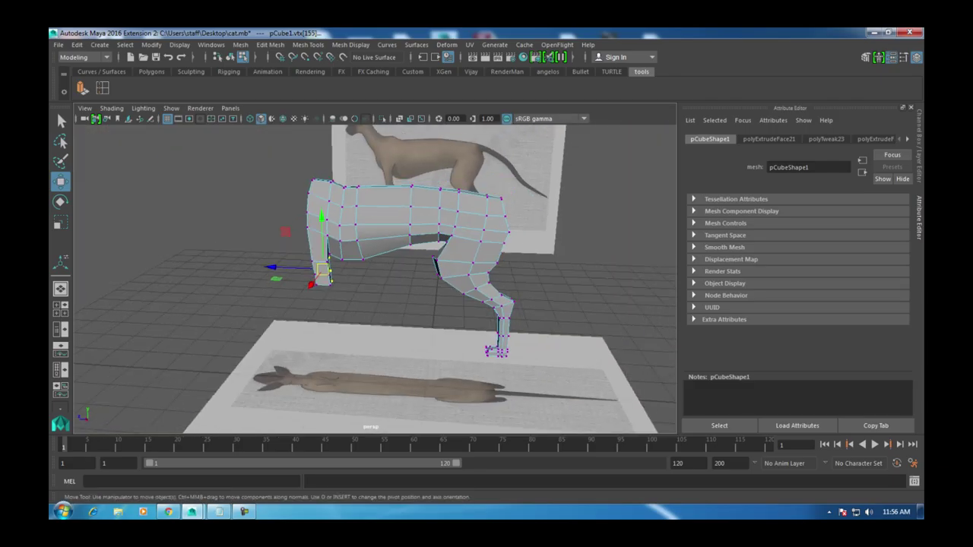
left_click_drag(365, 266, 304, 259, "alt")
Step: In the front view, nudge the selected leg vertices to match the reference outline
key("space")
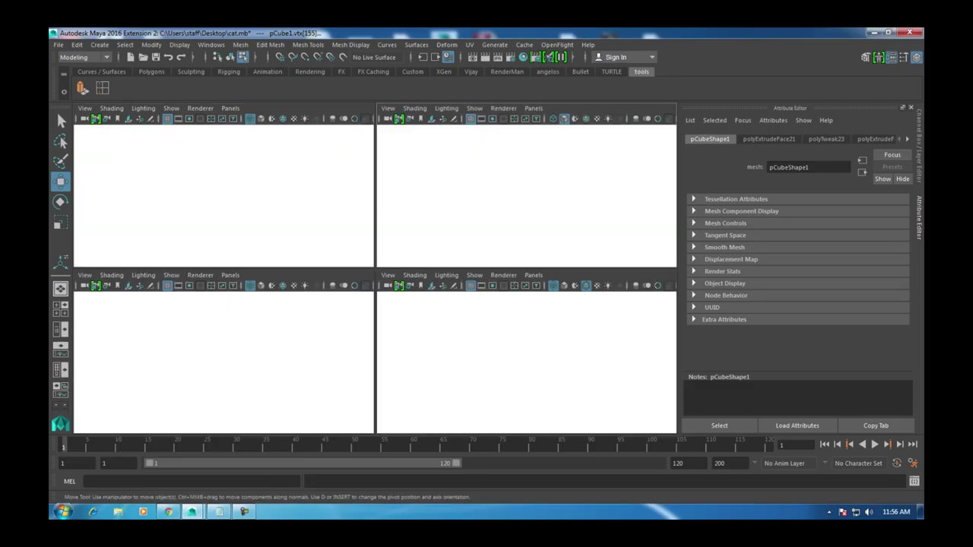
key("space")
left_click_drag(391, 230, 387, 231)
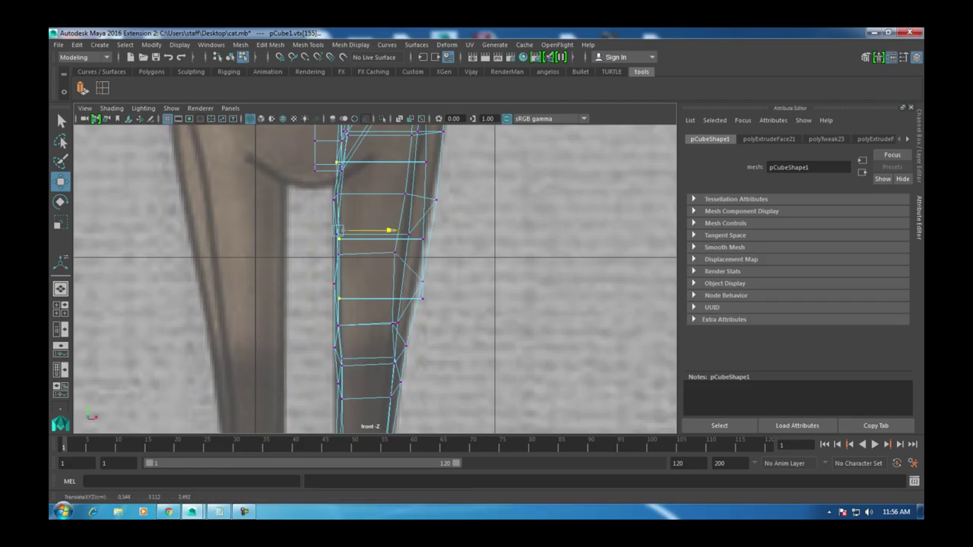
middle_click_drag(380, 228, 372, 289, "alt")
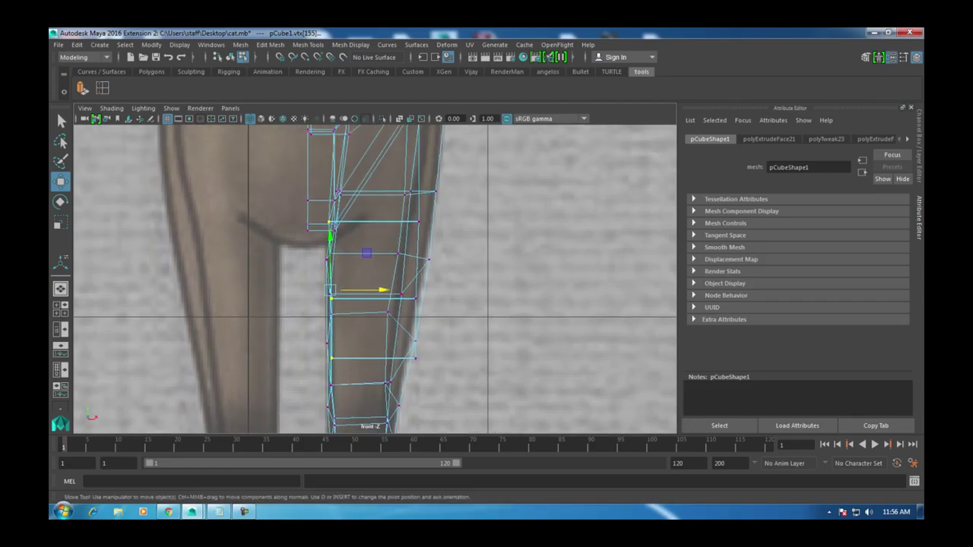
left_click_drag(449, 357, 446, 357)
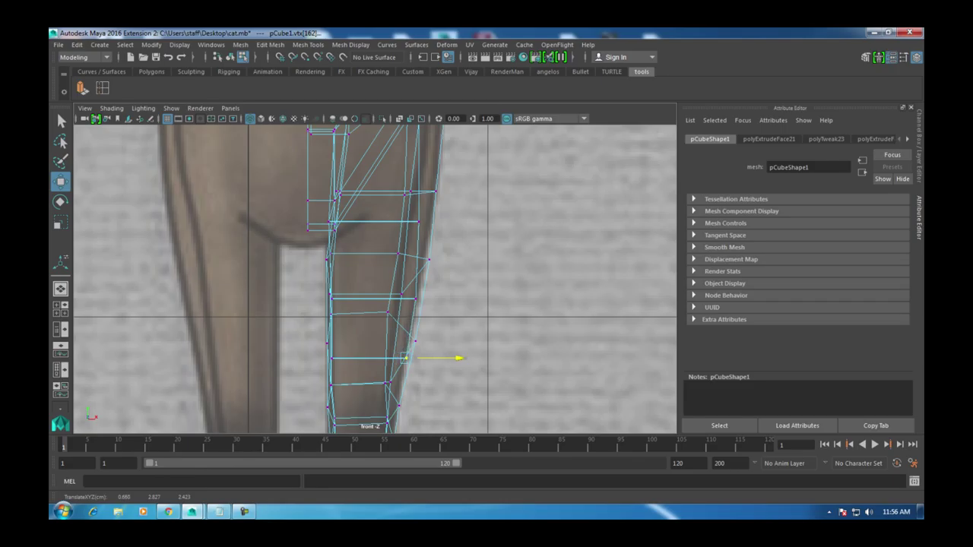
Step: Switch to face mode and select the front leg's bottom face
key("space")
left_click_drag(373, 281, 395, 285, "alt")
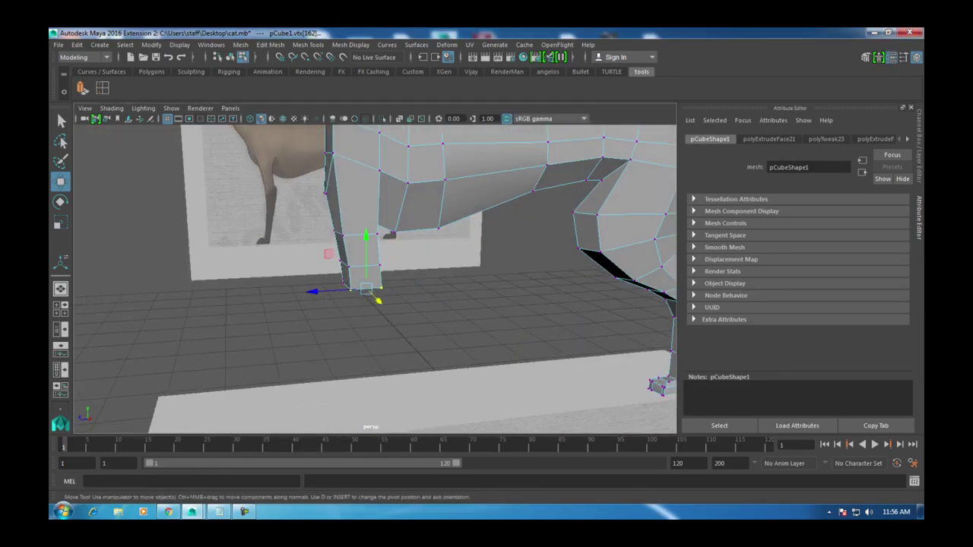
right_click_drag(341, 178, 341, 209)
left_click_drag(357, 251, 395, 228, "alt")
left_click(372, 226)
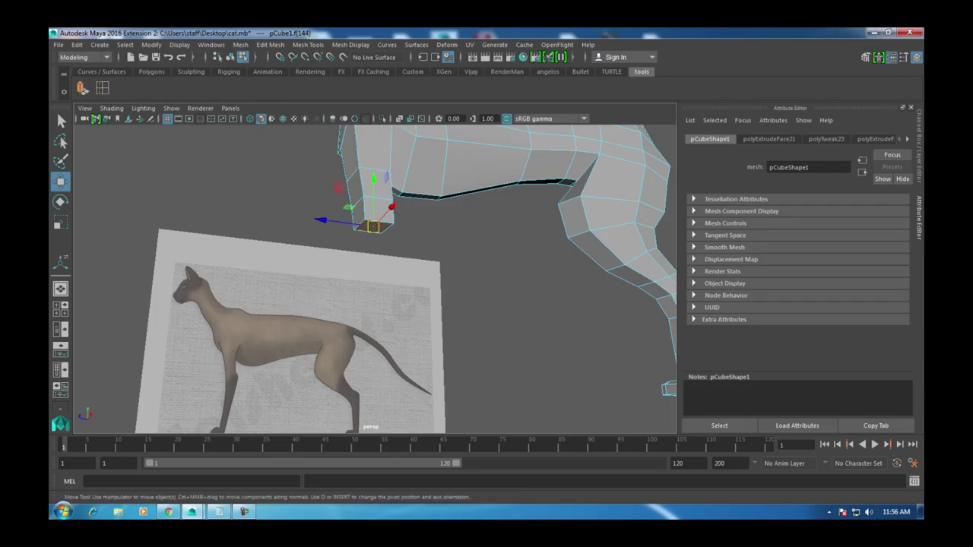
key("space")
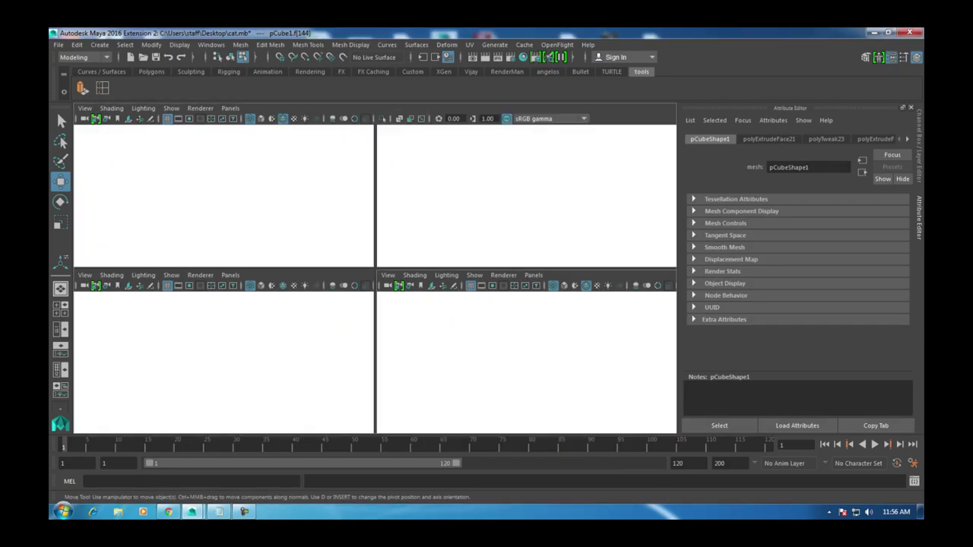
key("space")
Step: Extrude the leg's bottom face, pull it down toward the paw and shrink it slightly
left_click(211, 45)
key("ctrl+e")
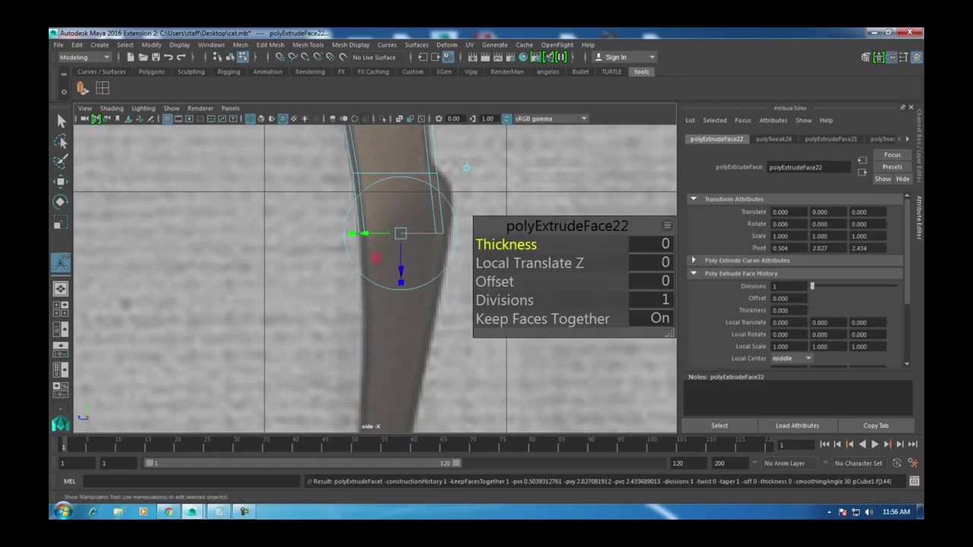
left_click_drag(417, 182, 417, 286)
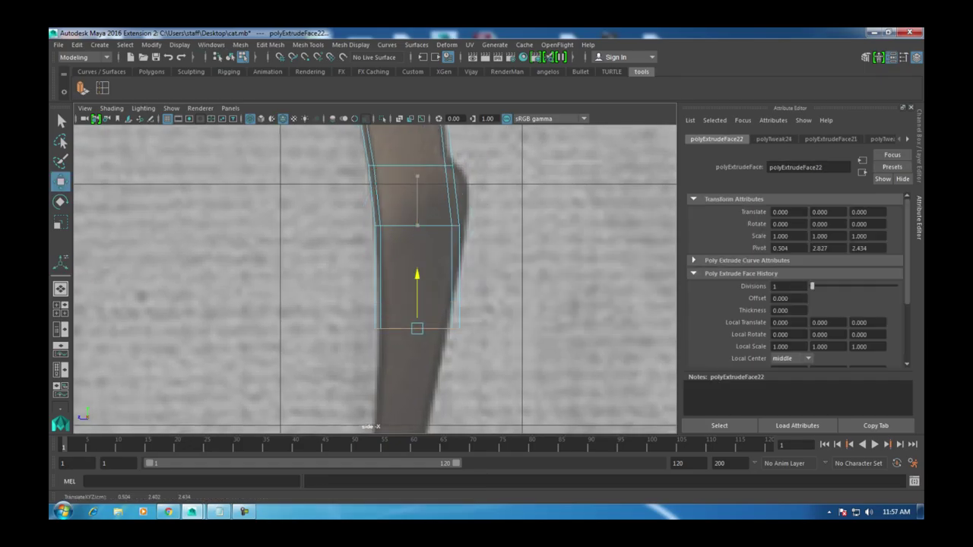
key("e")
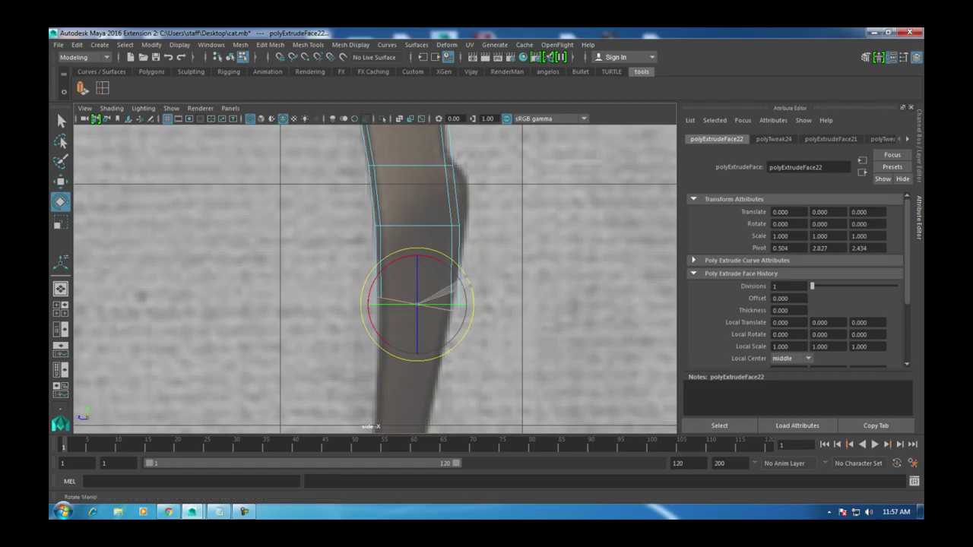
key("r")
left_click_drag(417, 304, 409, 304)
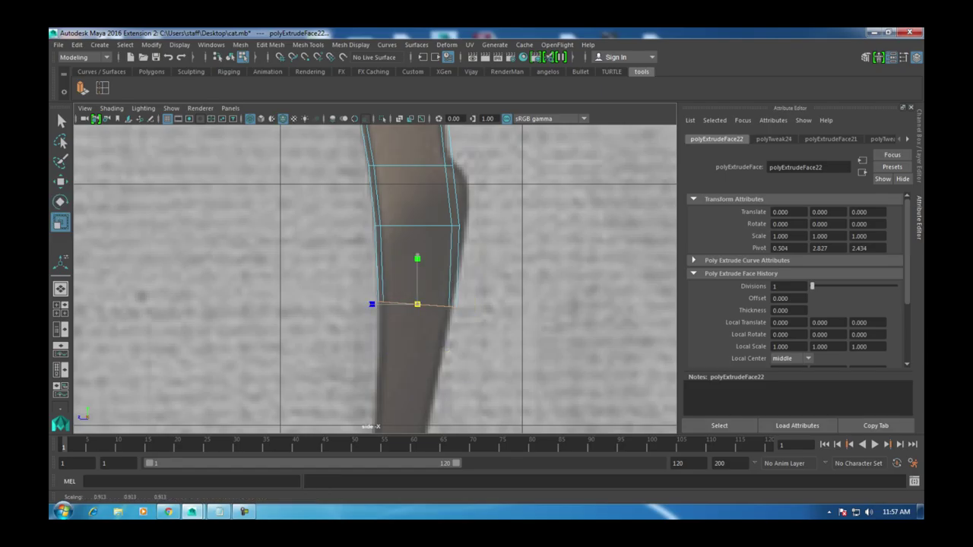
key("w")
scroll(410, 308, "down", 5)
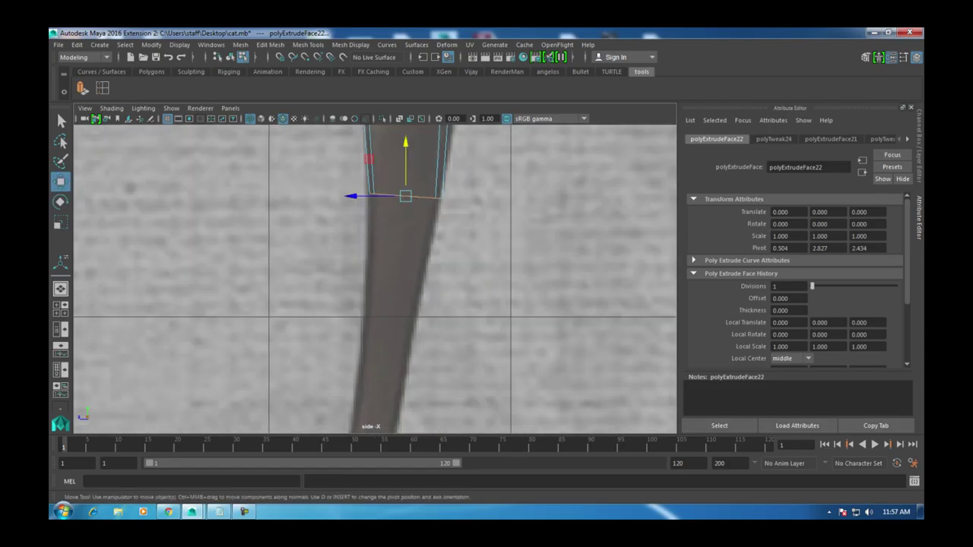
scroll(411, 308, "up", 3)
scroll(375, 278, "up", 2)
Step: Add two more extrusions, moving each further down the leg toward the foot
key("ctrl+e")
scroll(374, 278, "up", 2)
left_click_drag(414, 225, 380, 323)
key("r")
key("w")
scroll(375, 279, "down", 2)
scroll(444, 228, "up", 2)
key("ctrl+e")
left_click_drag(443, 206, 429, 322)
key("space")
scroll(375, 278, "down", 5)
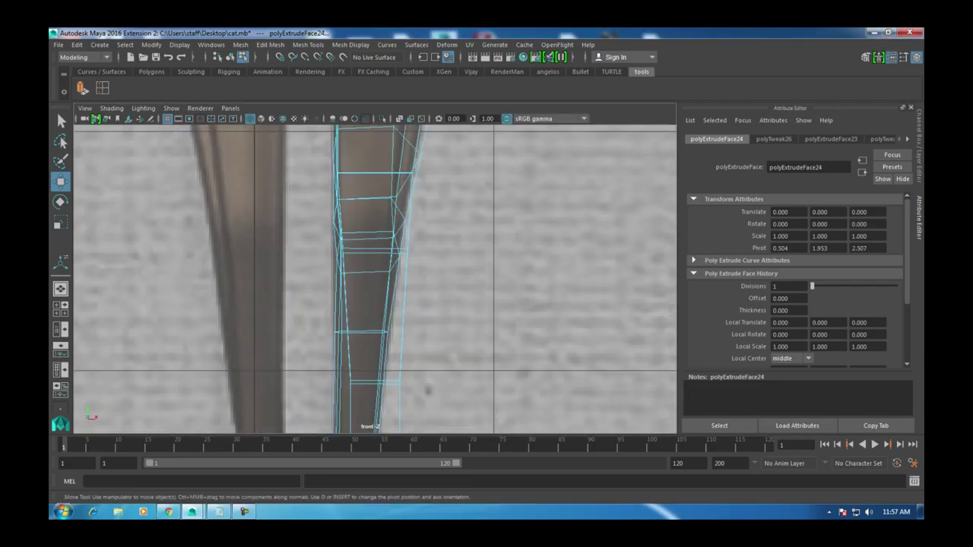
scroll(387, 313, "up", 6)
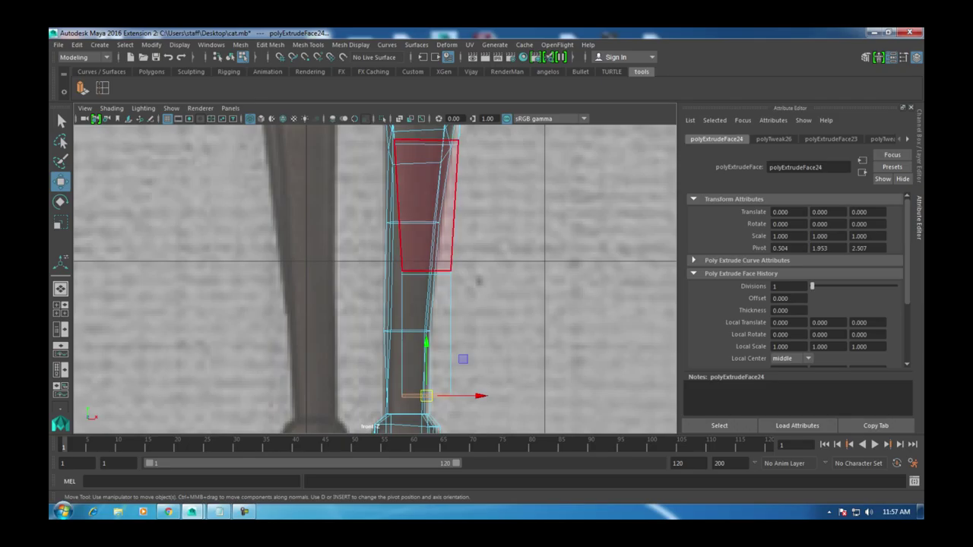
Step: In the front view, move the leg's vertices inward to taper it along the reference
right_click_drag(445, 202, 448, 169)
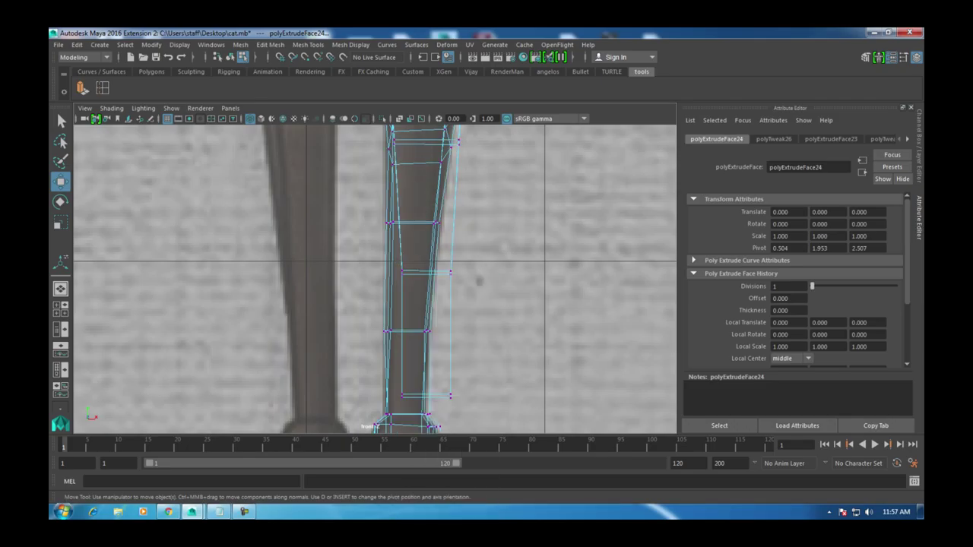
scroll(447, 228, "up", 2)
left_click(417, 267)
middle_click_drag(426, 267, 437, 220, "alt")
left_click_drag(548, 219, 522, 220)
middle_click_drag(523, 220, 535, 427, "alt")
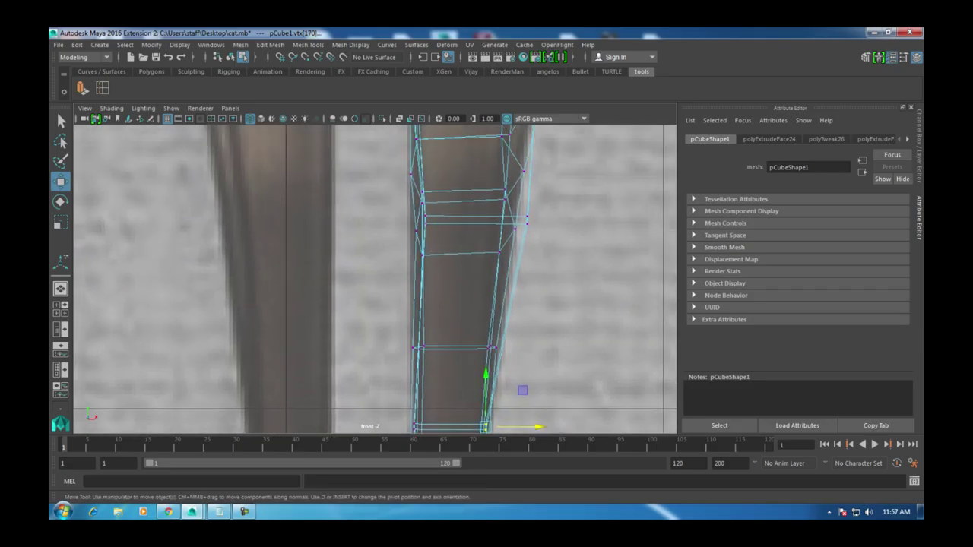
left_click_drag(550, 235, 552, 229)
middle_click_drag(552, 183, 505, 172, "alt")
left_click_drag(373, 338, 463, 353)
scroll(373, 281, "down", 5)
key("space")
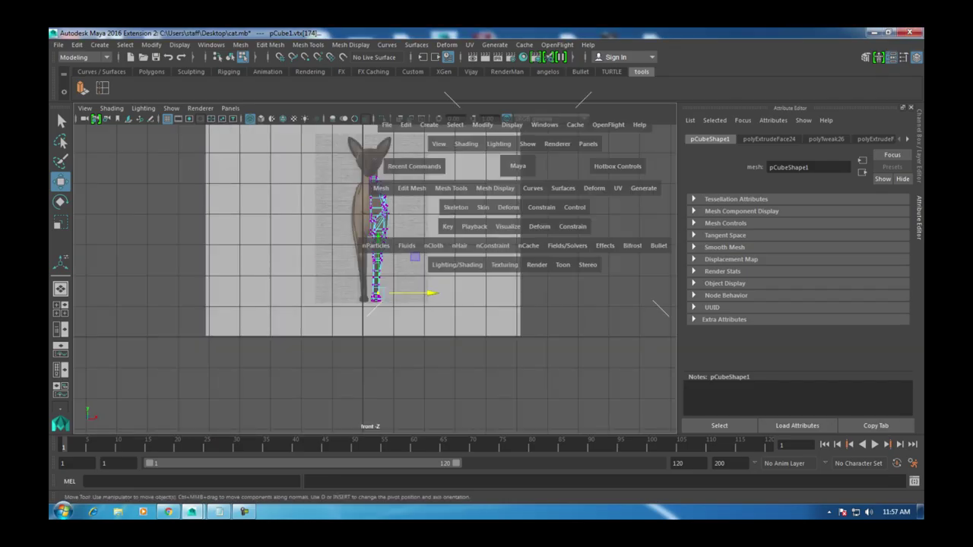
scroll(373, 281, "up", 5)
mouse_move(373, 281)
left_mouse_down("alt")
mouse_move(411, 327)
mouse_move(380, 304)
mouse_move(403, 304)
mouse_move(395, 289)
mouse_move(425, 297)
mouse_move(403, 312)
mouse_move(365, 296)
left_mouse_up("alt")
Step: Toggle wireframe and shaded display, then insert an edge loop across the front leg
key("4")
key("3")
key("4")
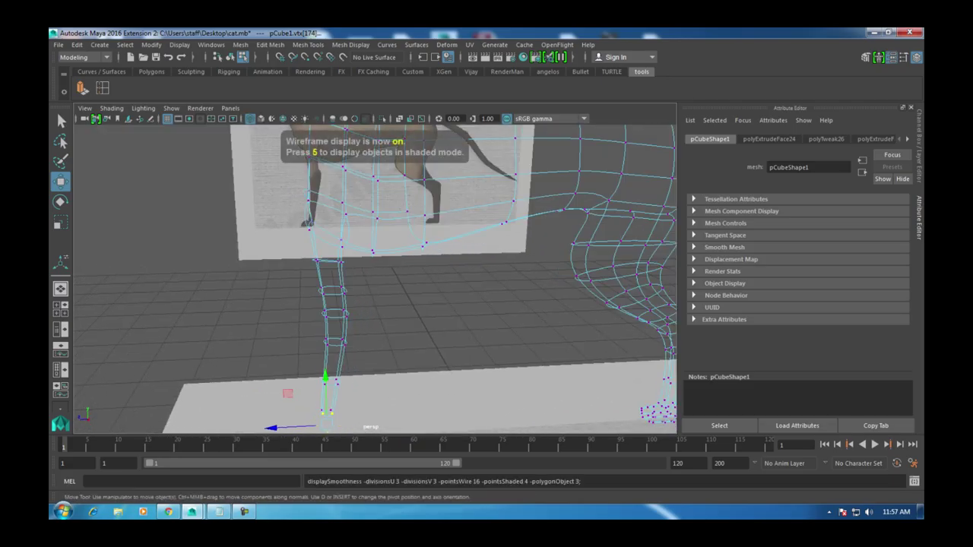
key("5")
left_click_drag(365, 296, 300, 289, "alt")
right_click_drag(301, 288, 342, 292, "alt")
left_click_drag(342, 292, 384, 283, "alt")
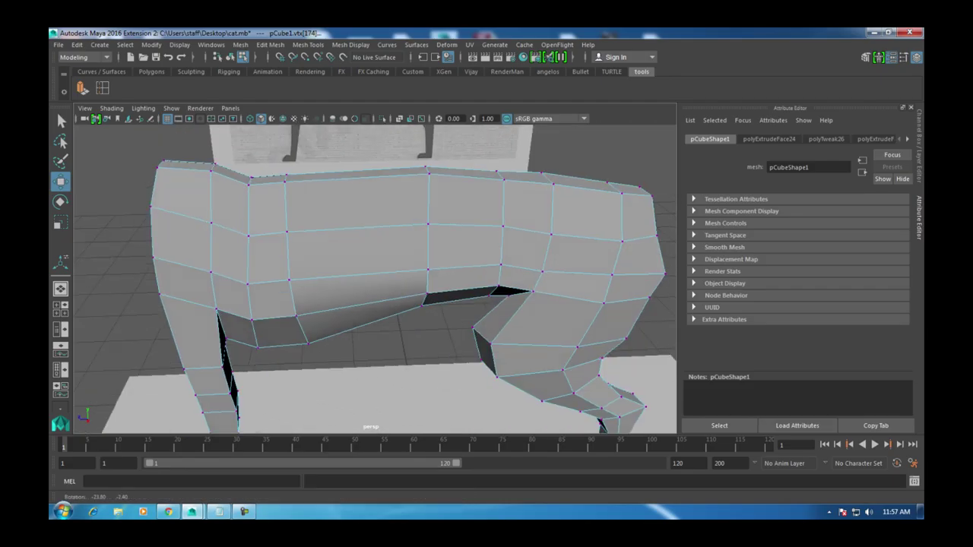
right_click_drag(372, 319, 376, 334, "shift")
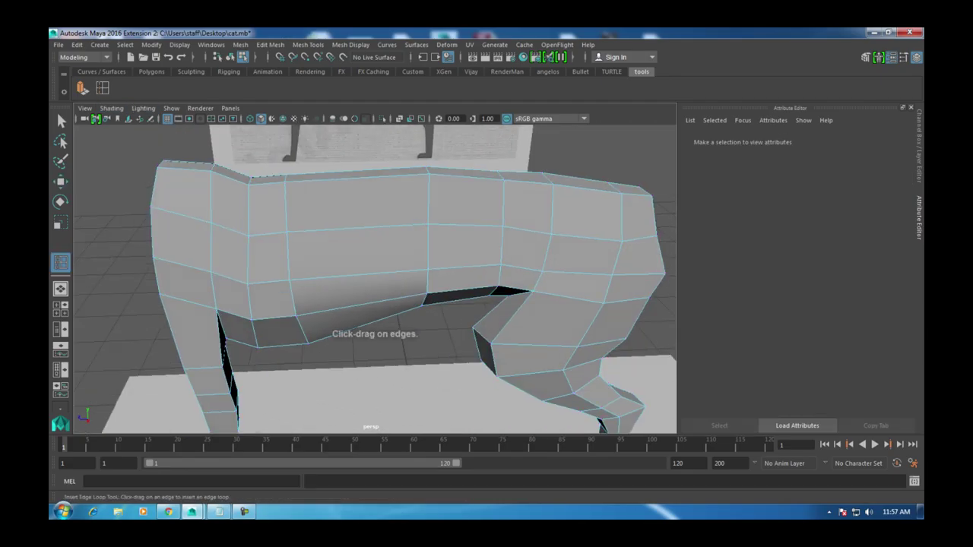
left_click(356, 251)
key("w")
left_click_drag(356, 251, 463, 239, "alt")
Step: In the side view, select the leg's bottom face and shrink it slightly
left_click_drag(380, 289, 426, 273, "alt")
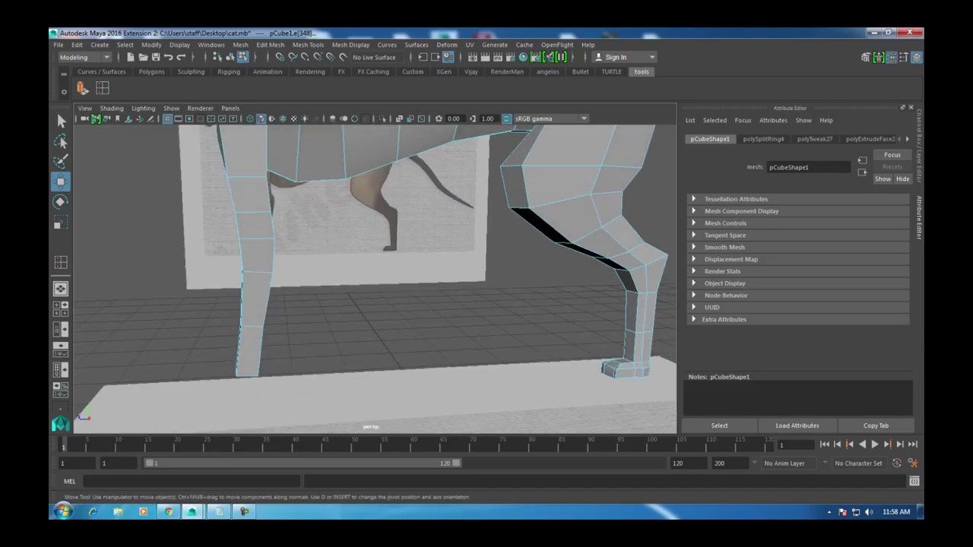
key("space")
key("space")
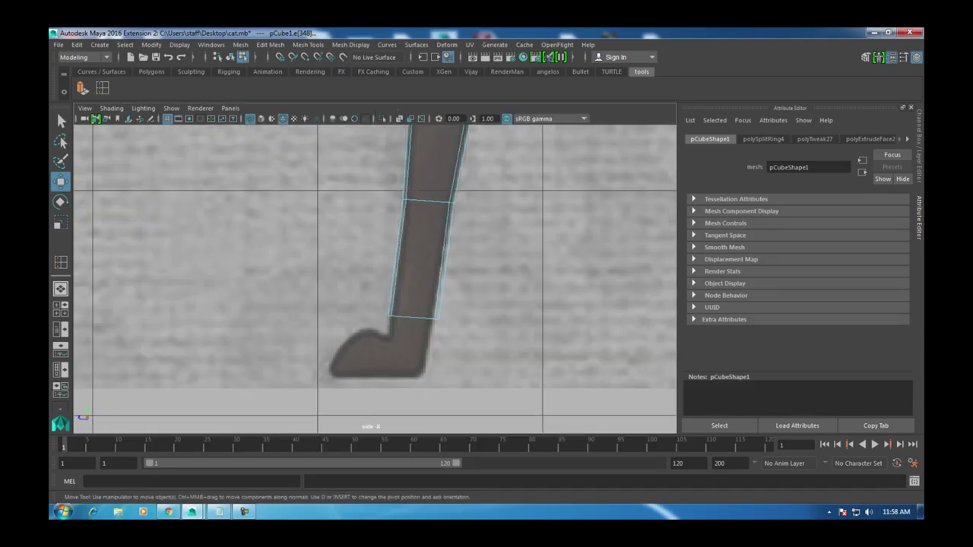
right_click_drag(433, 220, 434, 233)
left_click_drag(329, 190, 601, 249)
left_click(411, 317)
key("r")
left_click_drag(412, 317, 407, 317)
key("w")
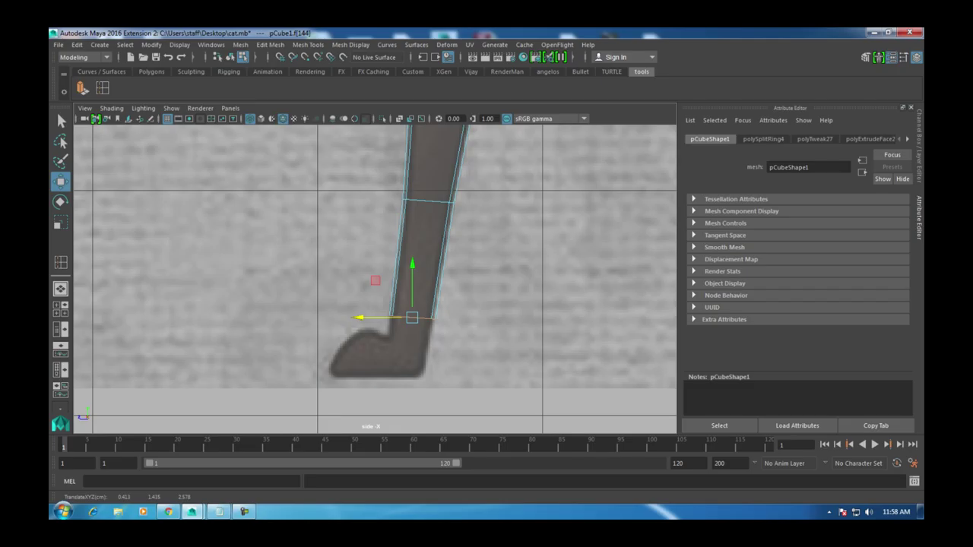
Step: Extrude the bottom face down toward the paw and raise it slightly to fit
key("ctrl+e")
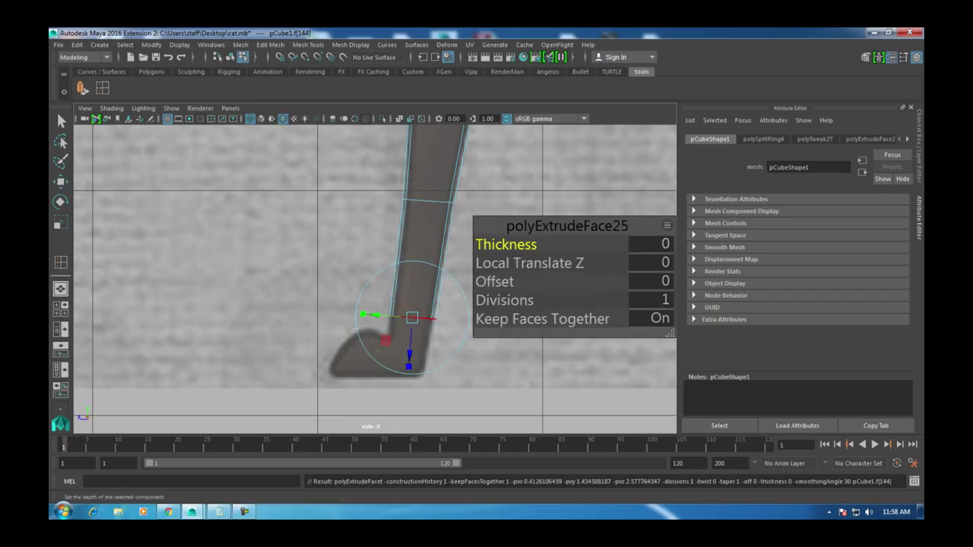
left_click_drag(411, 270, 411, 318)
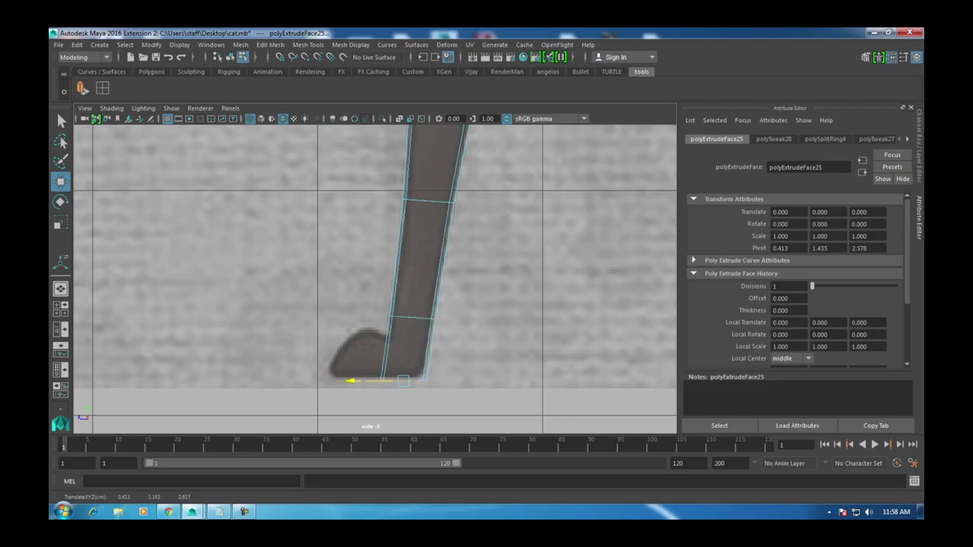
key("space")
Step: Scale the foot face vertically to flatten the paw segment
key("space")
scroll(374, 304, "up", 5)
middle_click_drag(375, 304, 376, 244, "alt")
scroll(376, 304, "up", 2)
left_click_drag(390, 342, 390, 331)
key("space")
key("space")
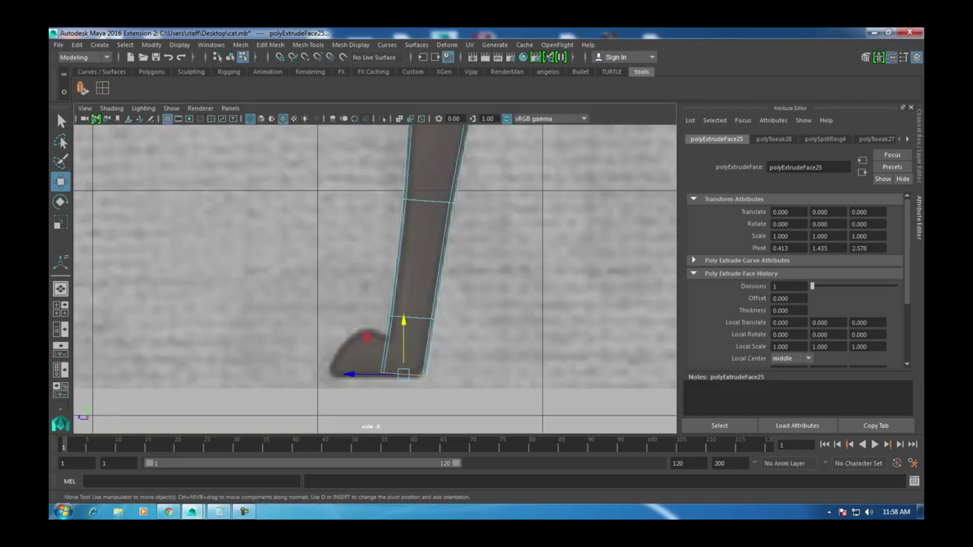
middle_click_drag(375, 304, 375, 271, "alt")
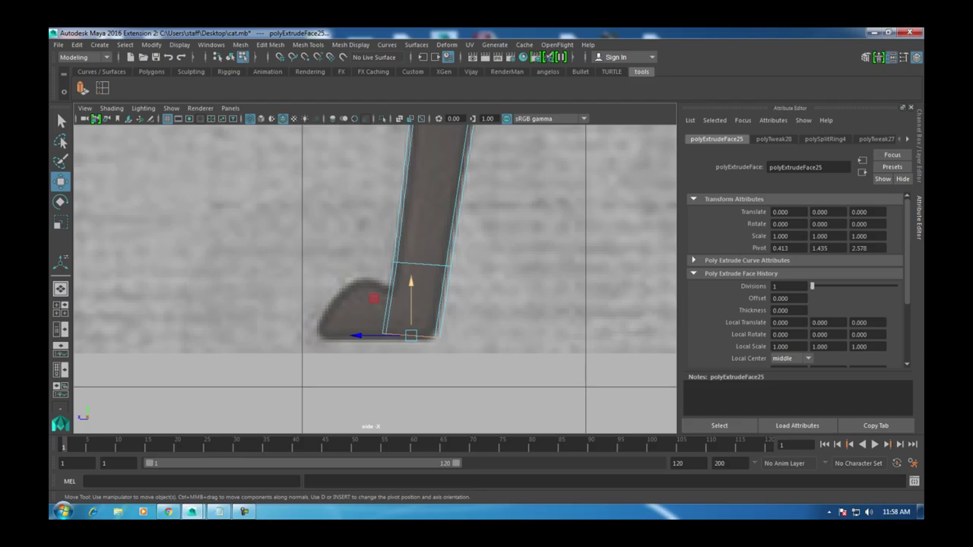
key("r")
left_click_drag(411, 283, 410, 297)
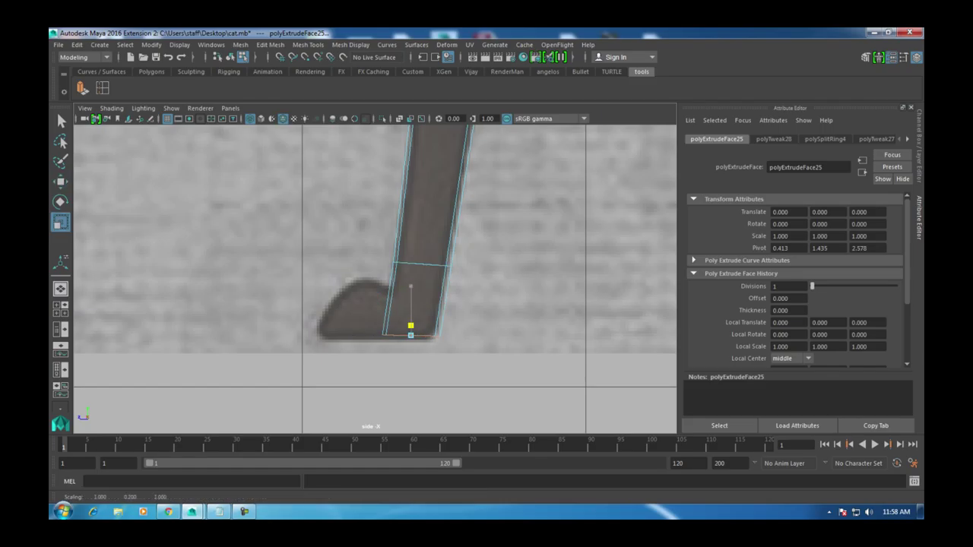
key("w")
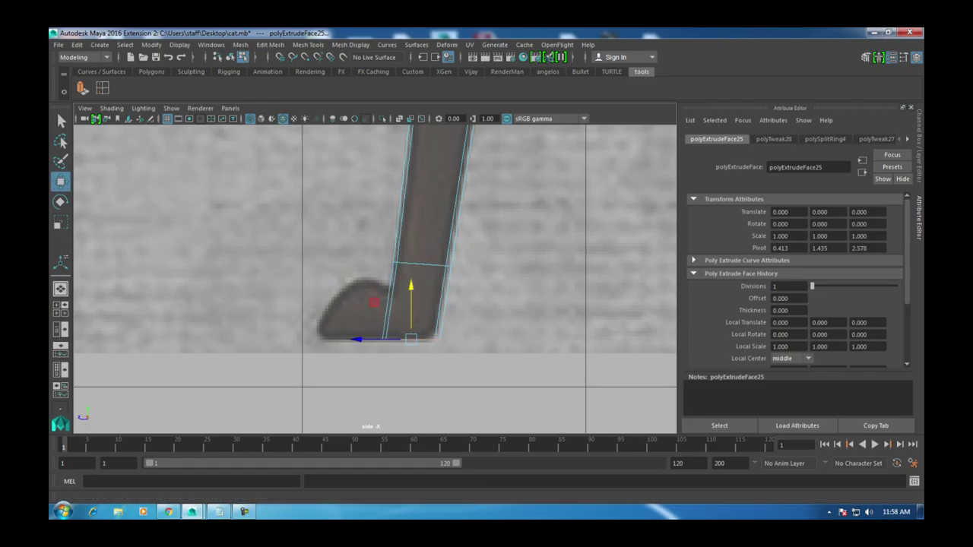
left_click(102, 88)
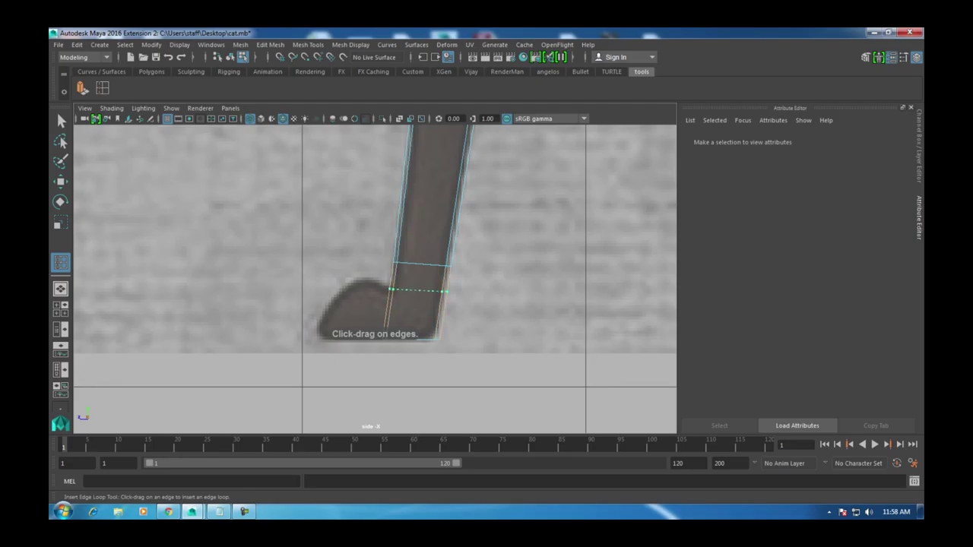
Step: Insert an edge loop near the foot of the leg
left_click(445, 291)
key("w")
right_click(415, 290)
key("space")
key("space")
left_click_drag(415, 289, 456, 266, "alt")
Step: Extrude the leg's bottom face with Edit Mesh > Extrude and scale it to fit the paw width
left_click(517, 251)
left_click_drag(517, 251, 387, 255, "alt")
left_click(270, 44)
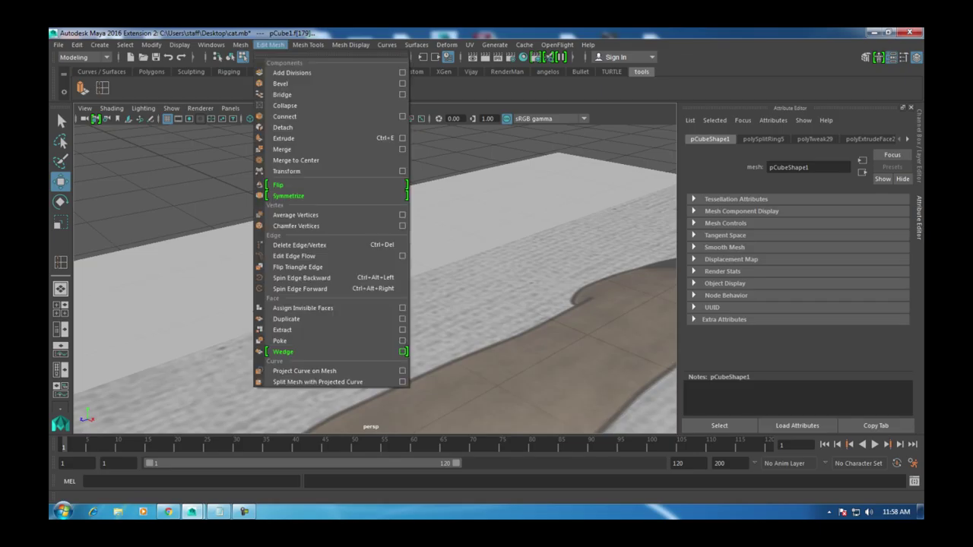
left_click(283, 139)
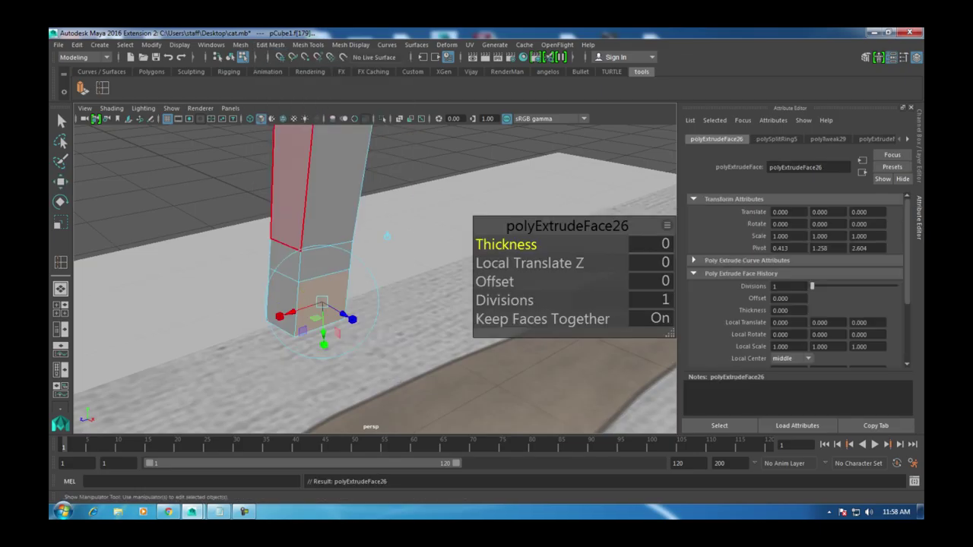
key("r")
left_click_drag(337, 309, 368, 329)
key("space")
key("space")
left_click_drag(442, 350, 429, 351)
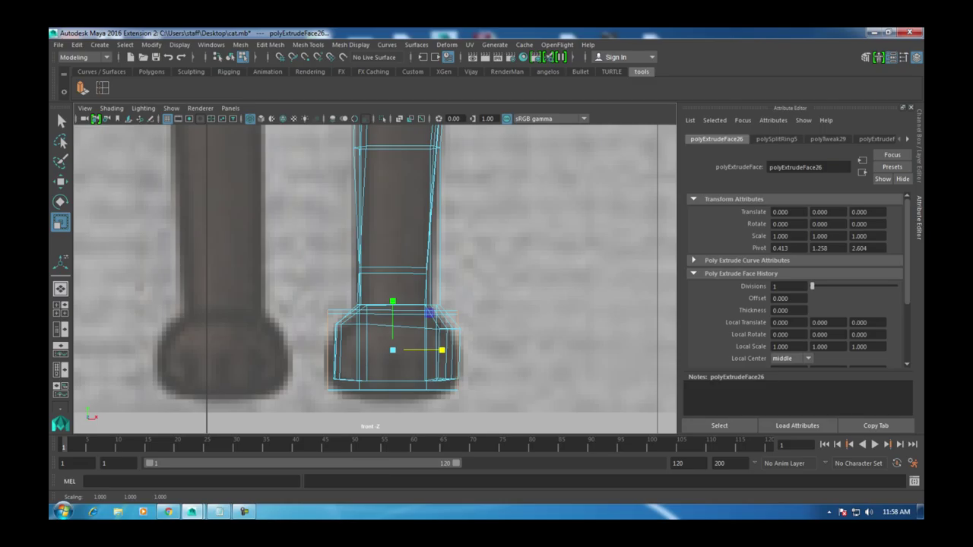
key("w")
Step: In vertex mode, select the paw's left and right vertices to widen them in the front view
right_click(339, 204)
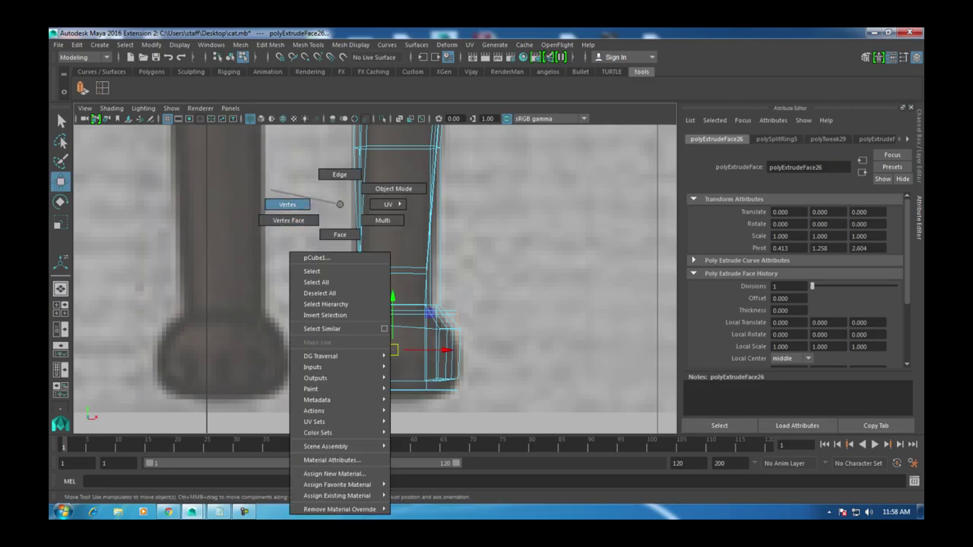
left_click(281, 199)
left_click_drag(312, 291, 334, 327)
left_click_drag(430, 298, 465, 321)
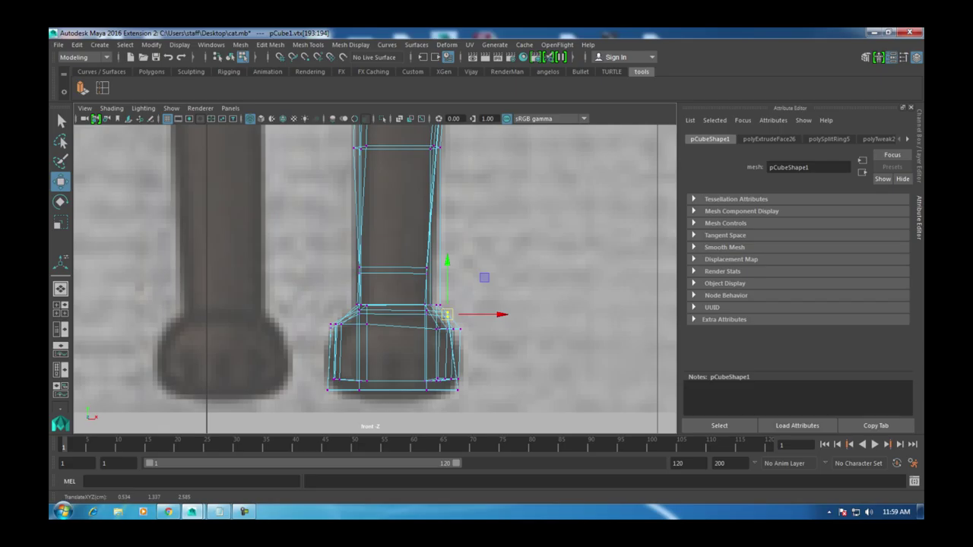
Step: In face mode, select the paw's left and front faces
key("space")
key("space")
left_click_drag(304, 266, 380, 213, "alt")
right_click(382, 204)
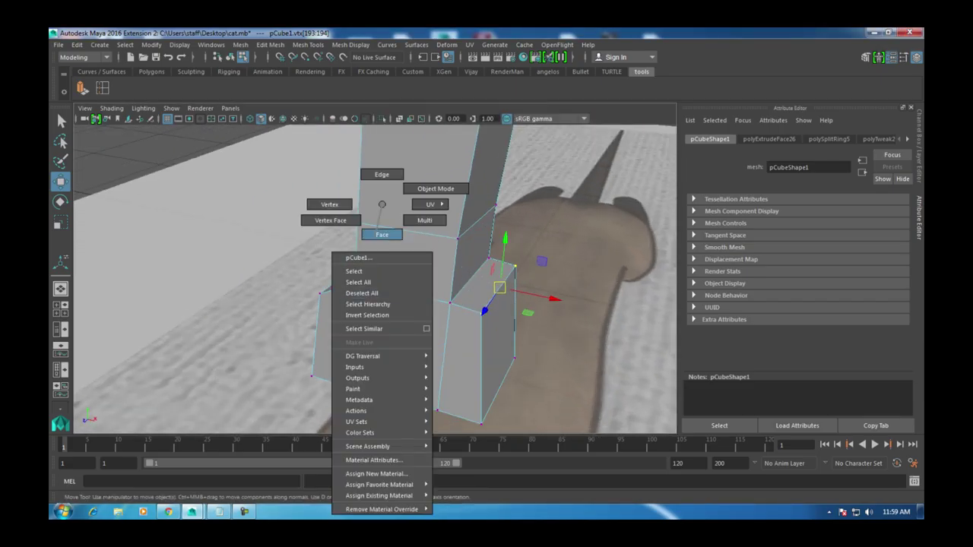
left_click(381, 234)
left_click(333, 346)
left_click(384, 342)
left_click_drag(384, 343, 327, 304, "alt")
key("space")
key("space")
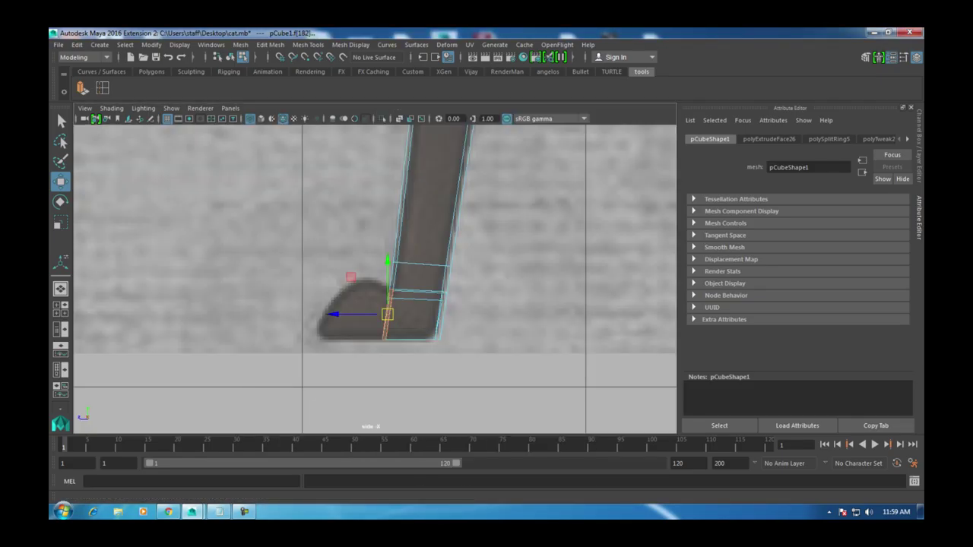
Step: Extrude the paw face forward to form the toes and insert an edge loop across the paw
left_click(83, 89)
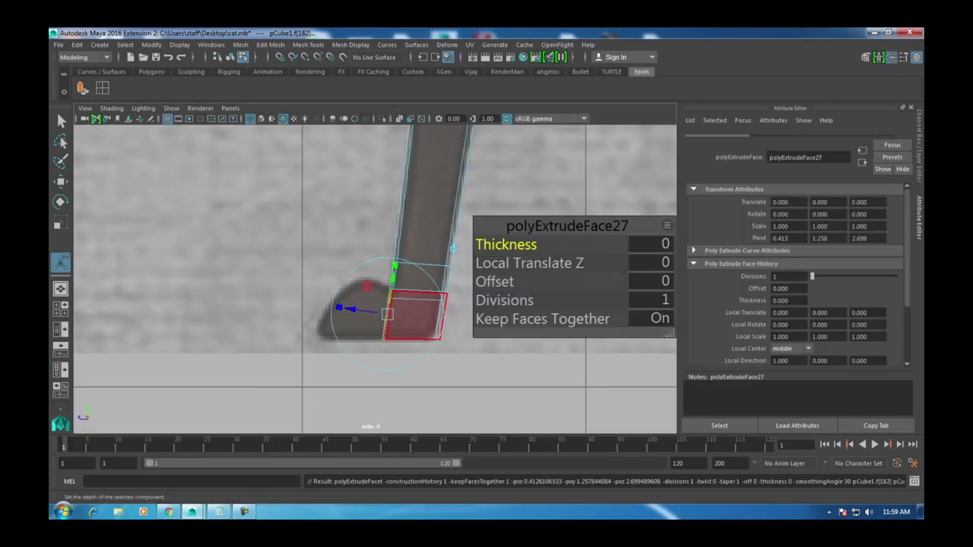
left_click_drag(373, 314, 321, 314)
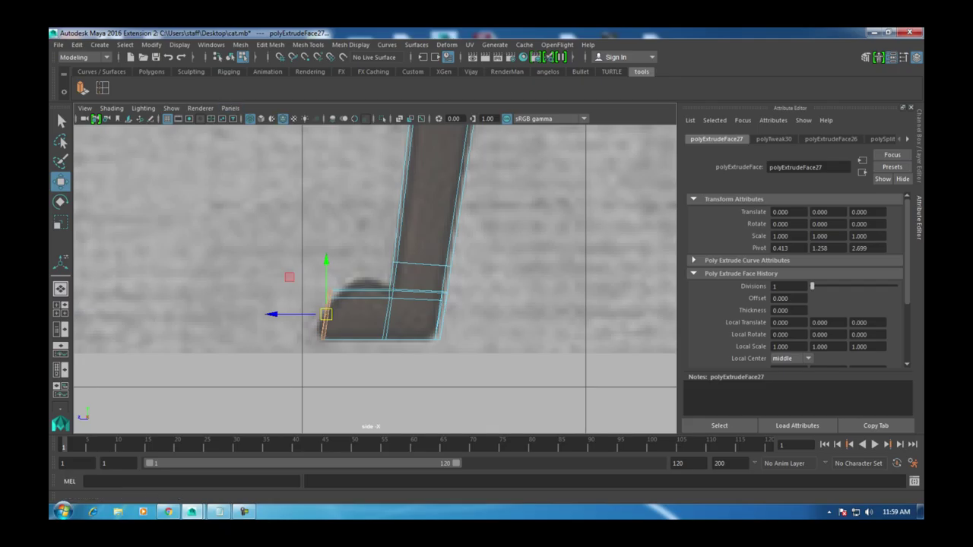
left_click(102, 88)
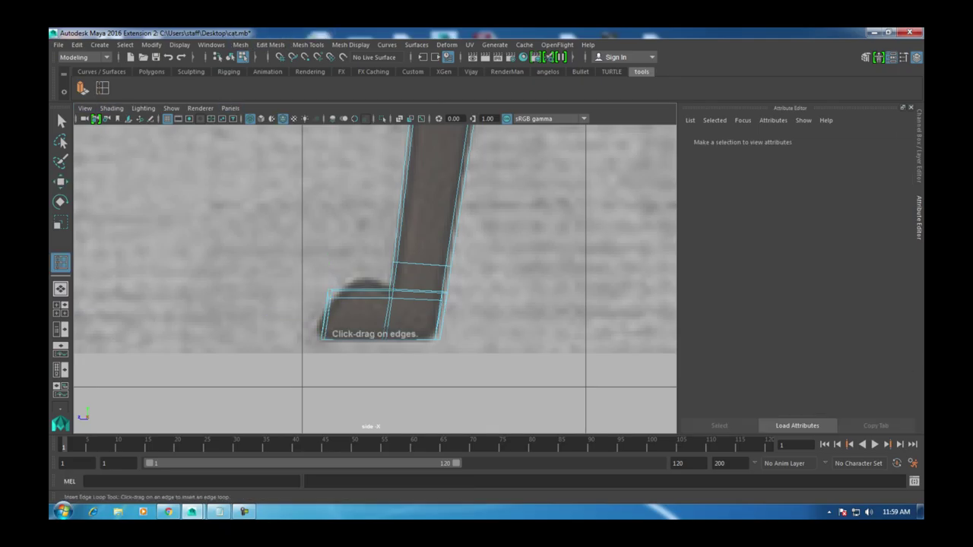
left_click(359, 295)
key("w")
Step: Raise the paw's top vertices to follow the side-view outline, then view both legs in perspective
right_click(366, 205)
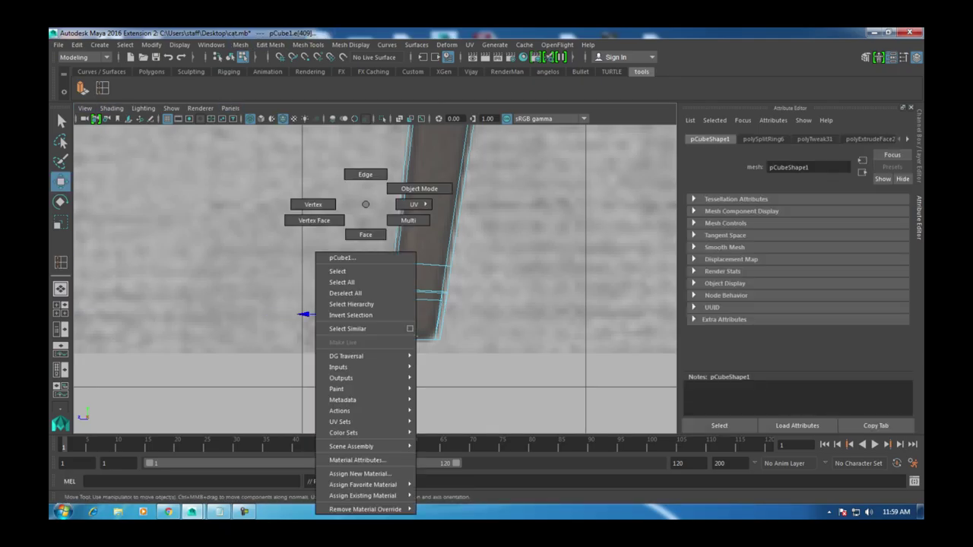
left_click(313, 205)
left_click_drag(372, 308, 372, 307)
left_click_drag(362, 251, 362, 241)
left_click_drag(331, 286, 426, 296)
key("space")
key("space")
scroll(373, 273, "down", 5)
left_click_drag(373, 273, 468, 201, "alt")
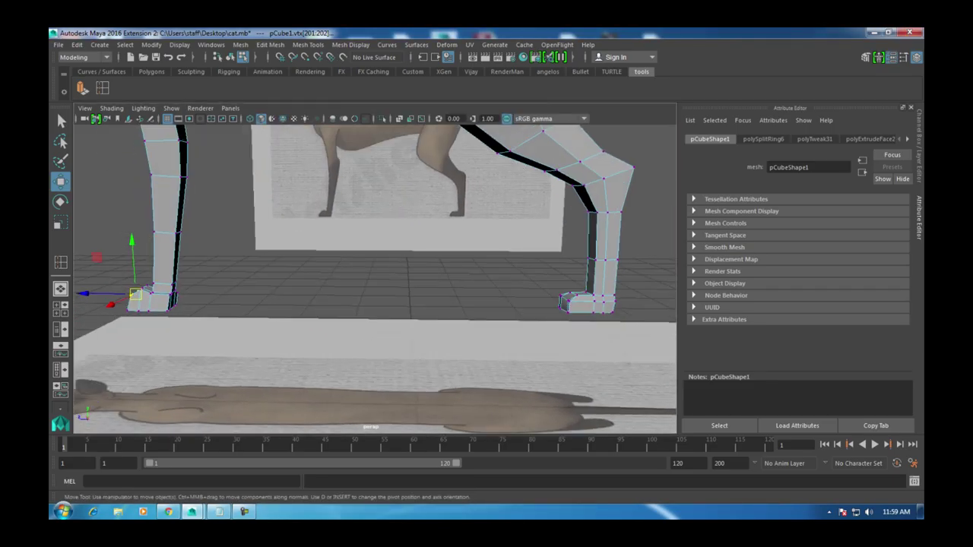
scroll(372, 273, "down", 3)
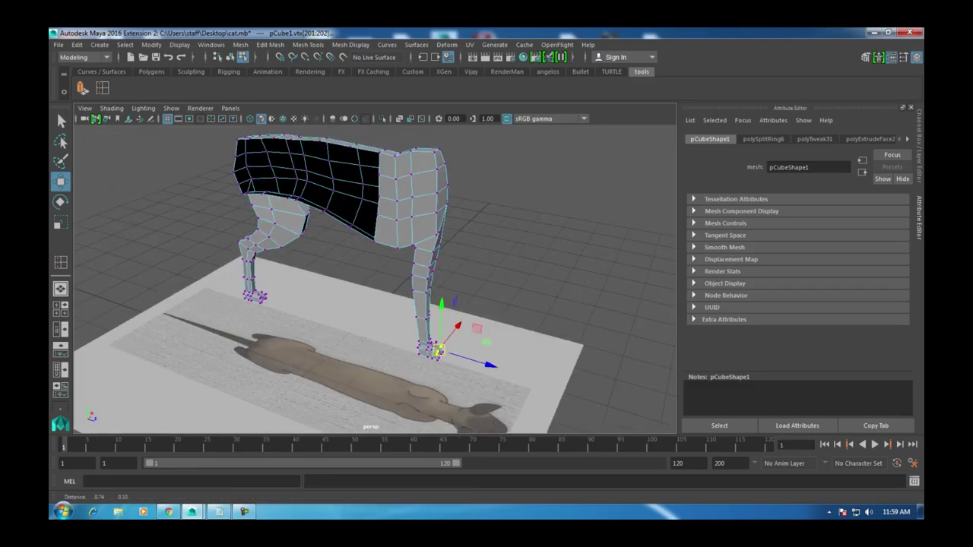
scroll(372, 274, "up", 4)
right_click_drag(369, 207, 374, 228)
left_click(342, 247)
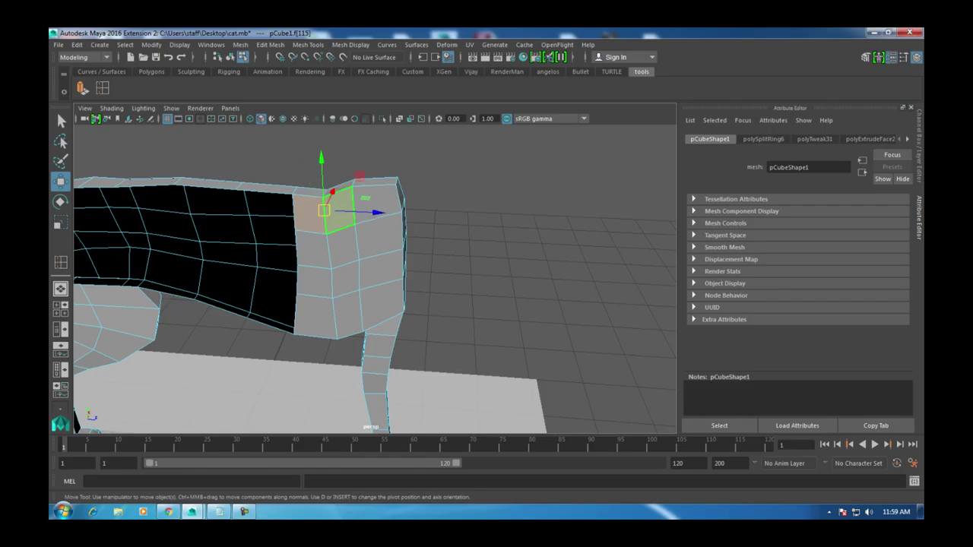
left_click(380, 237)
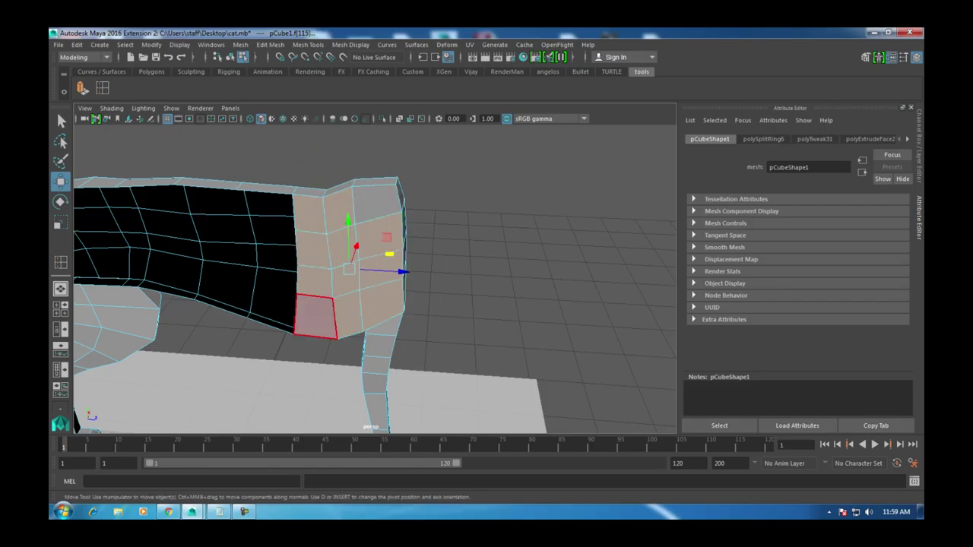
left_click_drag(372, 273, 327, 270, "alt")
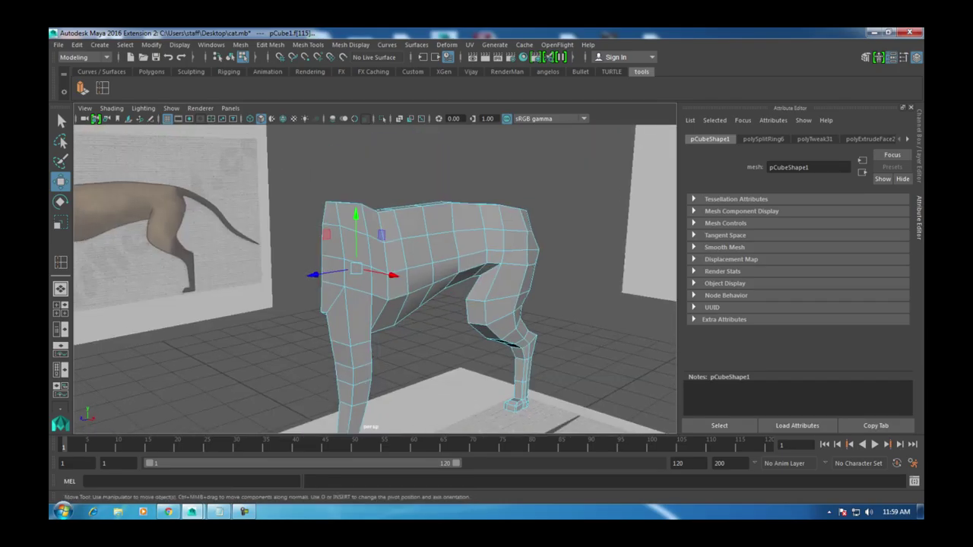
key("a")
key("space")
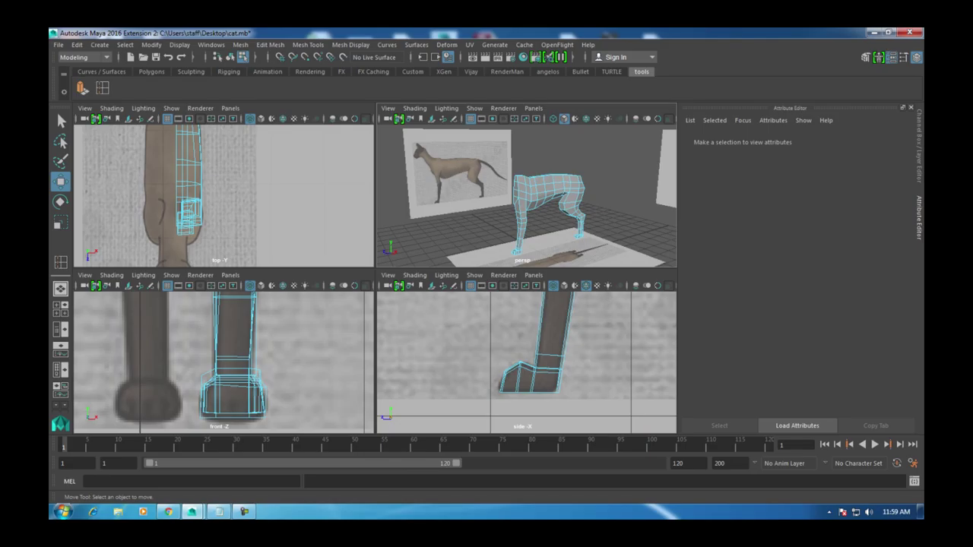
key("space")
key("a")
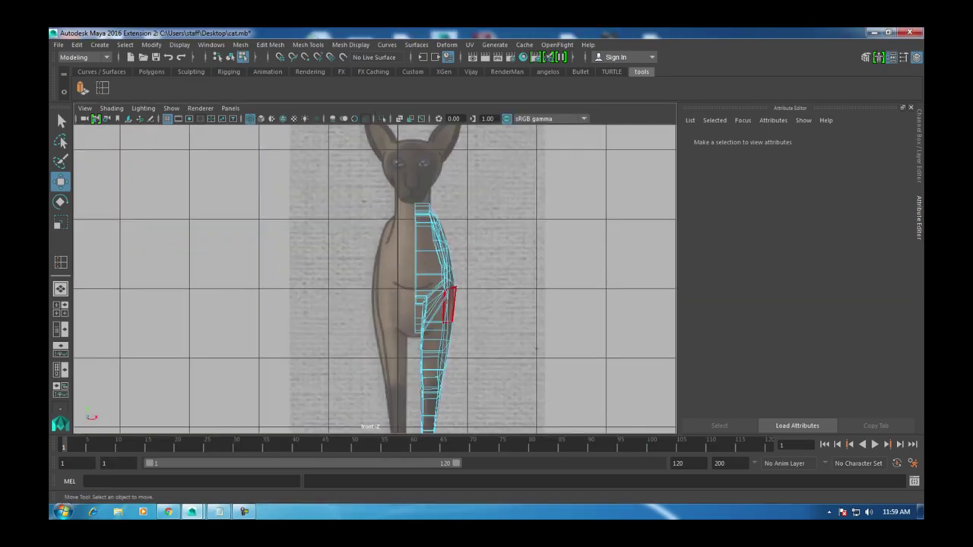
key("space")
key("space")
key("a")
scroll(494, 266, "up", 3)
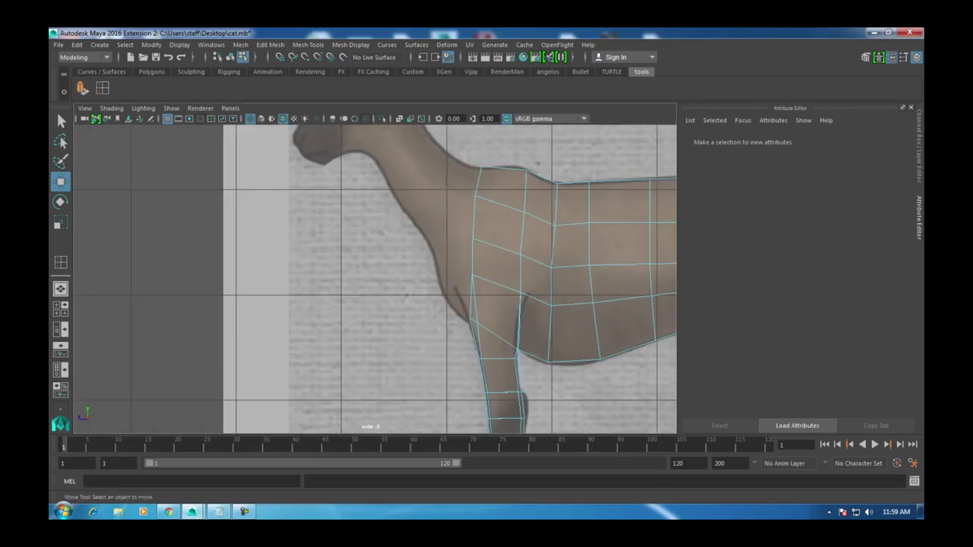
scroll(380, 266, "down", 5)
scroll(380, 266, "up", 5)
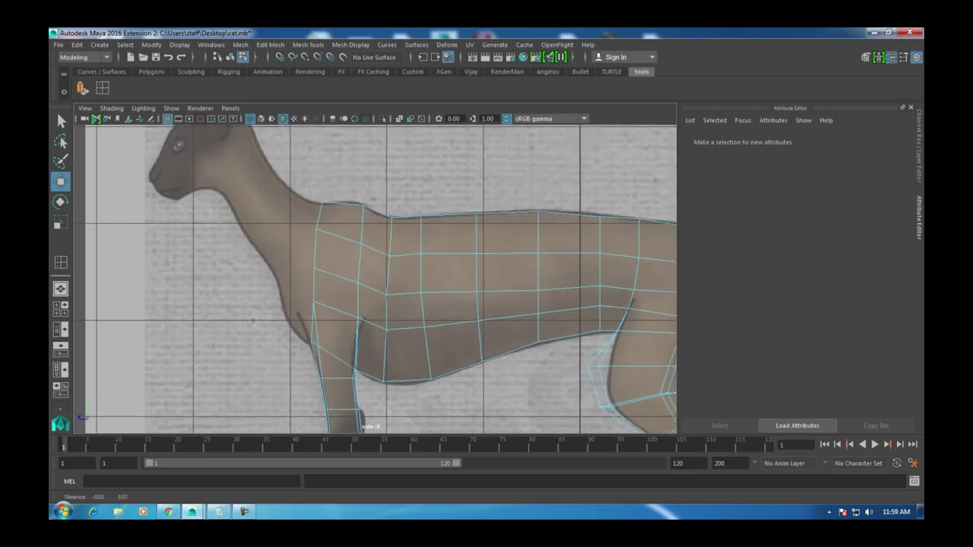
key("ctrl+s")
key("space")
key("space")
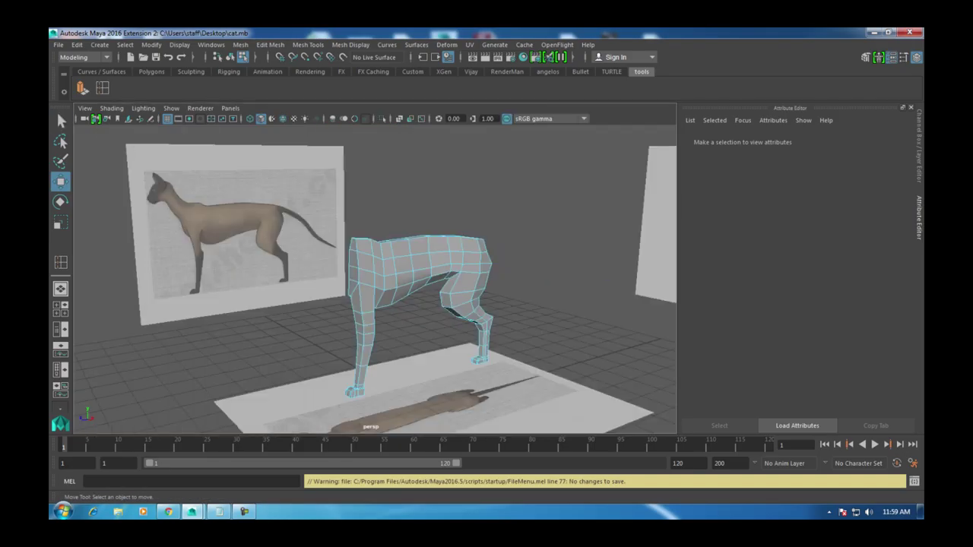
scroll(380, 273, "up", 4)
left_click_drag(372, 228, 413, 209, "alt")
Step: Select the front column of chest faces in the four-view layout
right_click(412, 209)
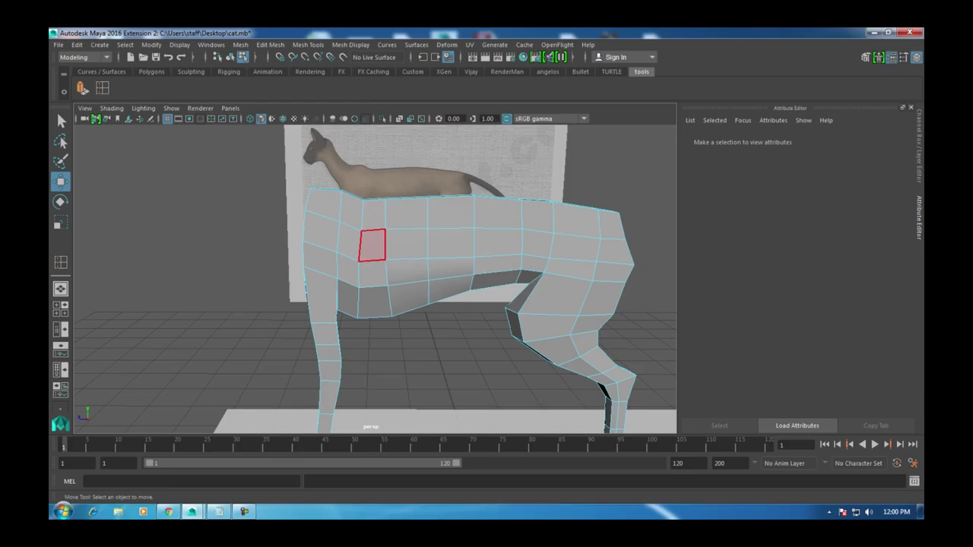
key("space")
left_click(404, 272)
middle_click_drag(380, 304, 399, 309, "alt")
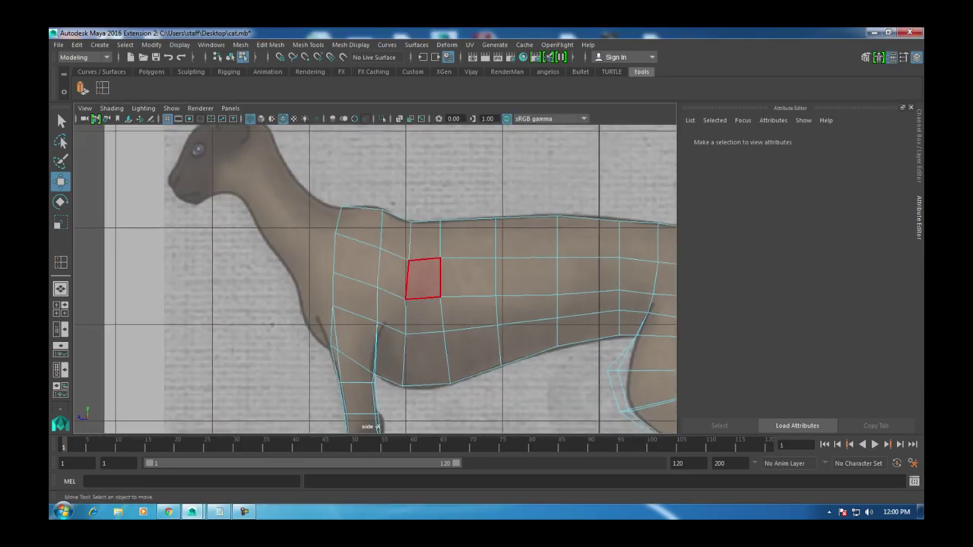
left_click(337, 228)
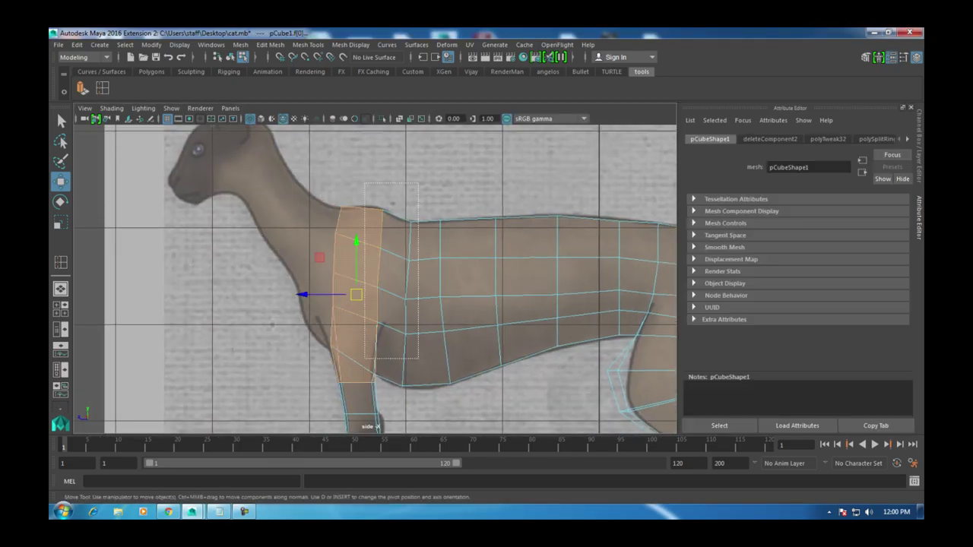
double_click(335, 250)
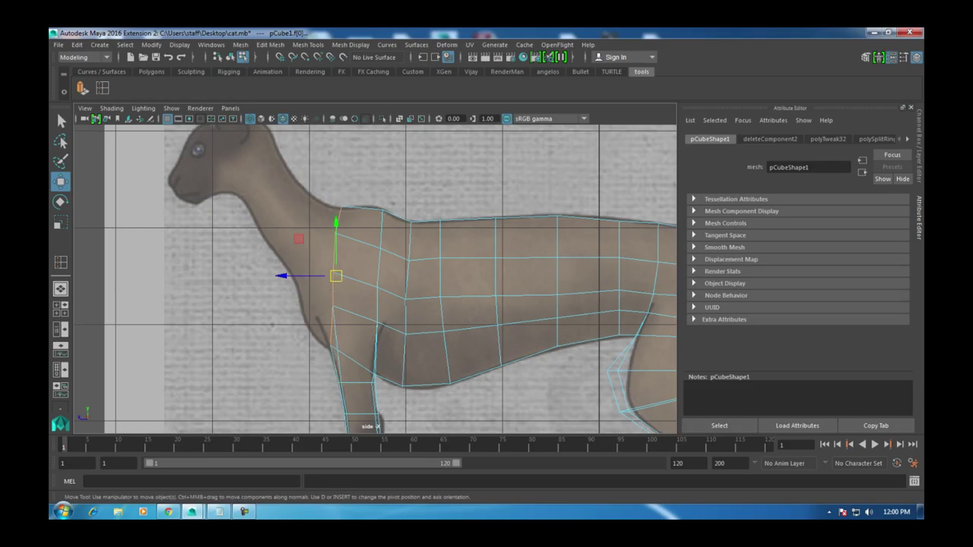
scroll(357, 357, "up", 2)
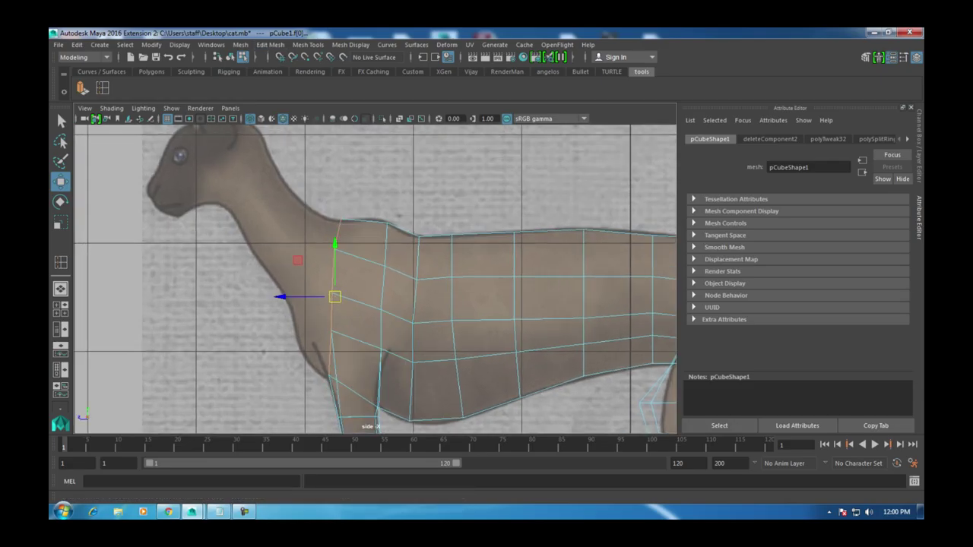
Step: Extrude the chest faces forward and up along the neck, then flatten them
key("ctrl+e")
left_click_drag(335, 297, 306, 272)
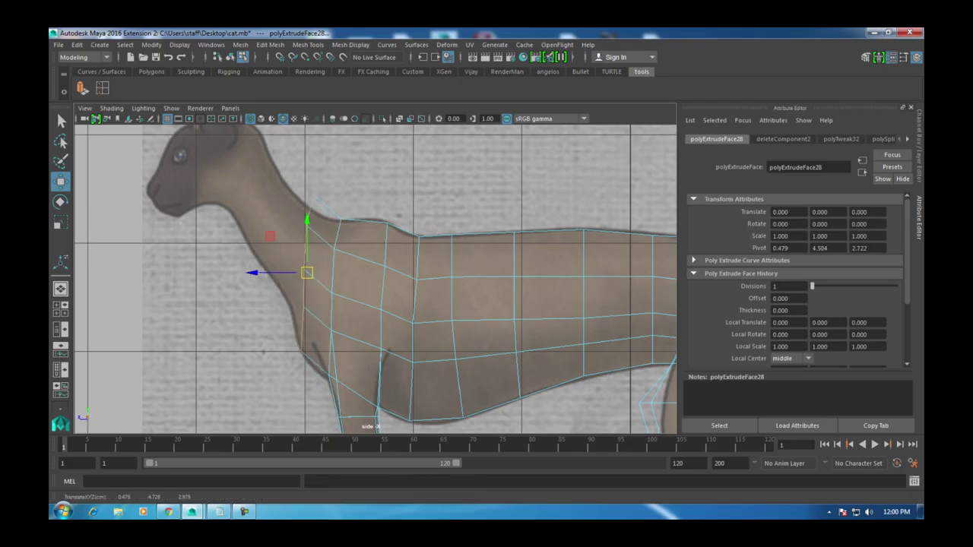
key("e")
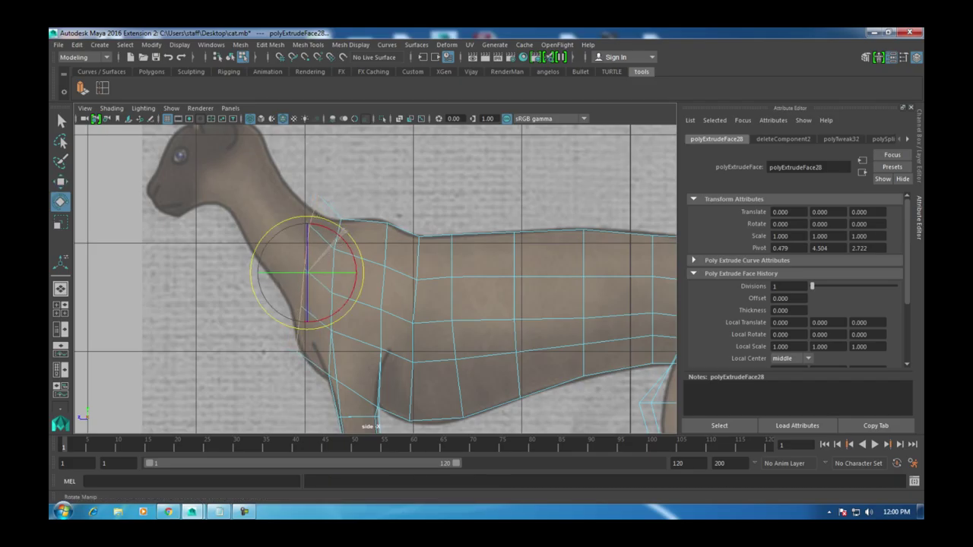
key("r")
left_click_drag(355, 272, 316, 272)
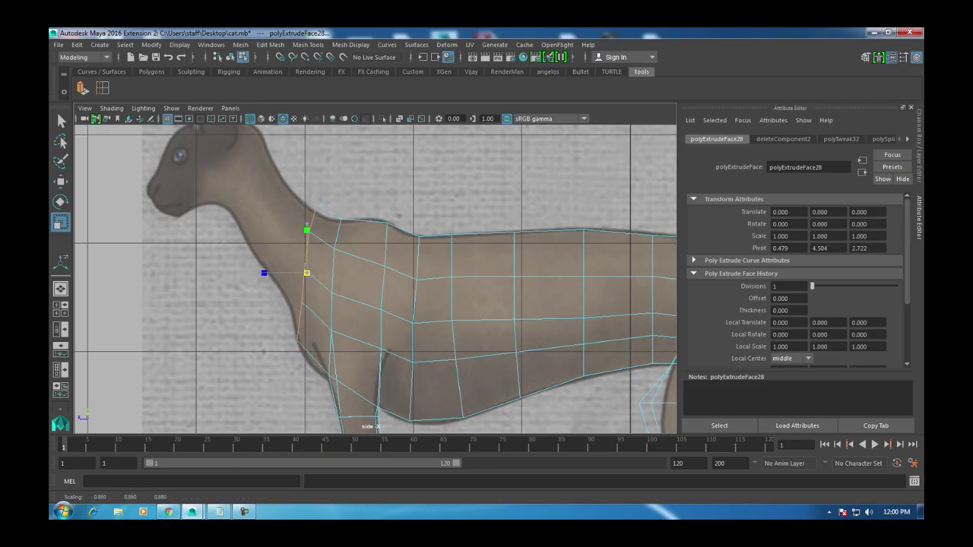
key("w")
scroll(373, 277, "down", 2)
Step: Shift the extruded neck faces sideways toward the centre line in the top view
key("space")
key("space")
scroll(372, 277, "up", 2)
middle_click_drag(373, 304, 331, 234, "alt")
left_click_drag(315, 292, 319, 292)
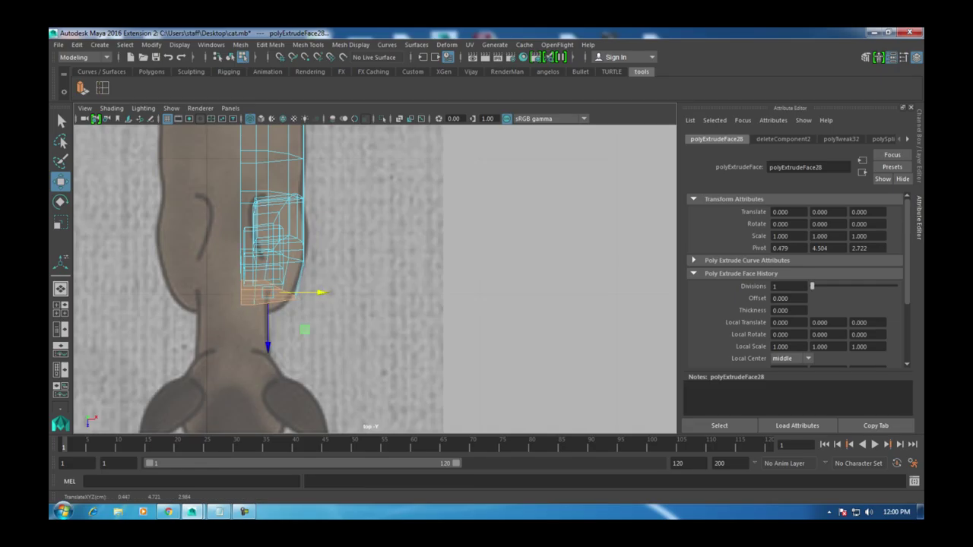
key("space")
key("space")
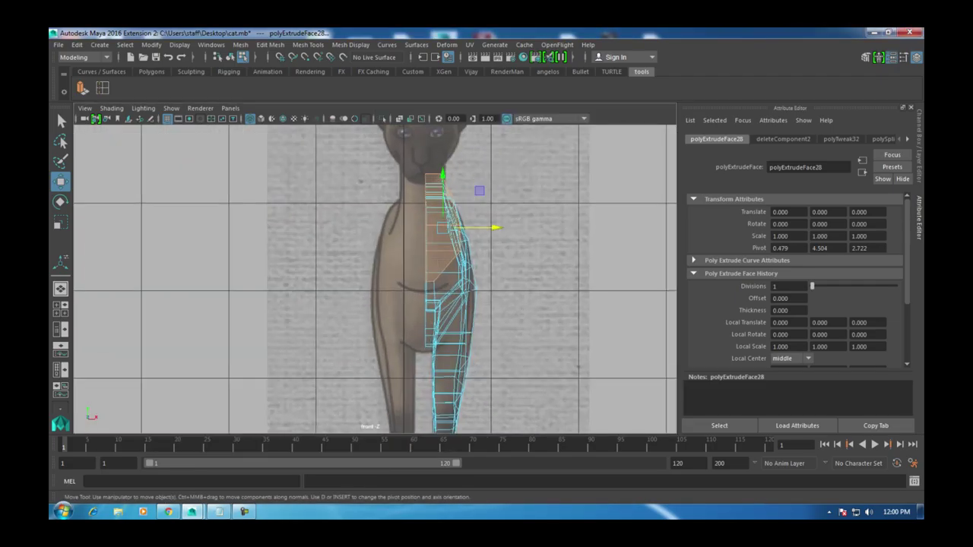
middle_click_drag(395, 281, 354, 283, "alt")
key("space")
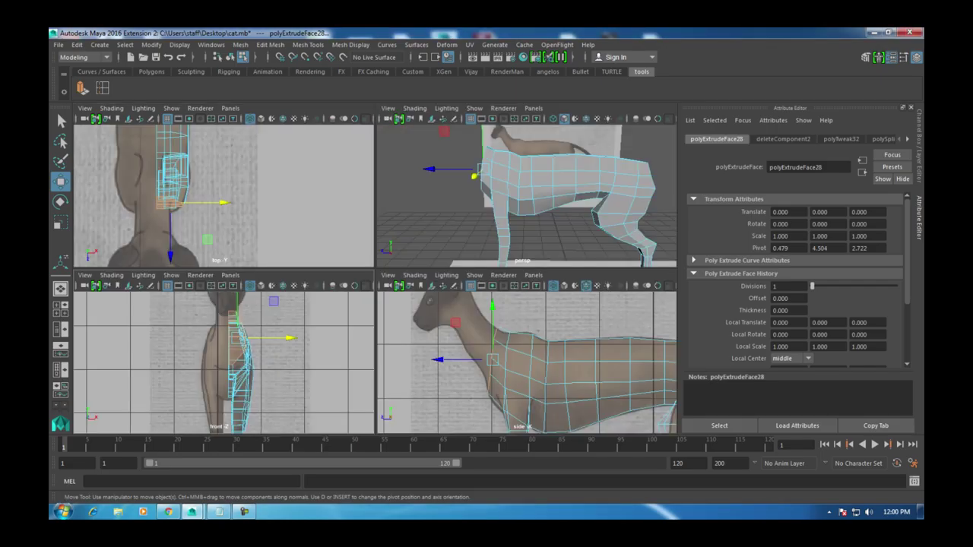
key("space")
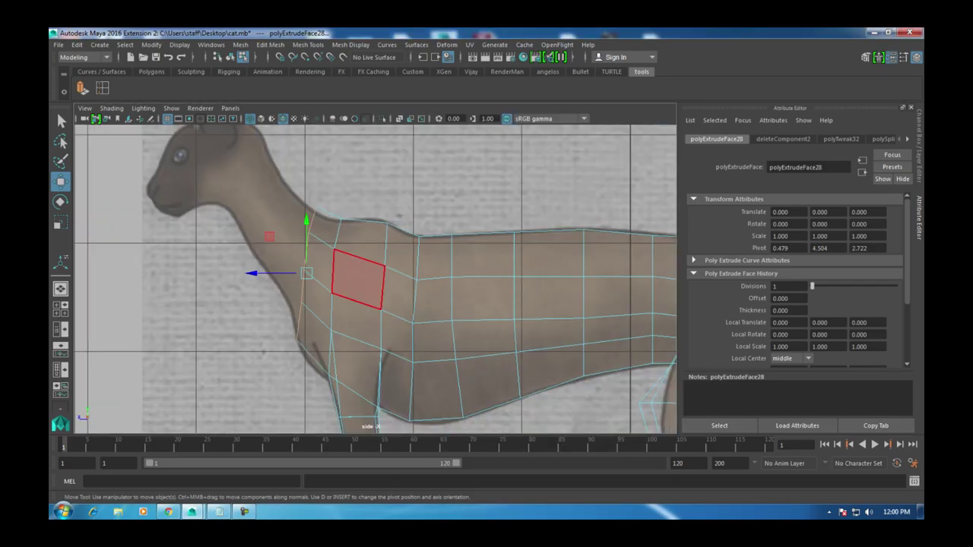
right_click_drag(325, 207, 272, 219)
Step: Pull the front neck vertices down and right onto the throat outline in the side view
scroll(378, 265, "up", 5)
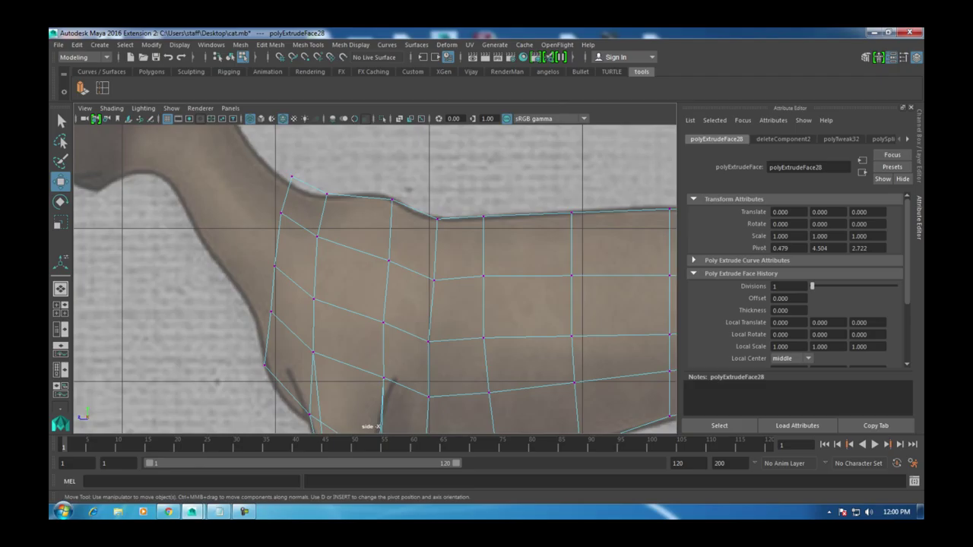
left_click(318, 281)
middle_click_drag(278, 232, 328, 398, "alt")
left_click_drag(321, 180, 386, 352)
left_click_drag(380, 286, 385, 298)
left_click(401, 206)
left_click_drag(401, 206, 408, 220)
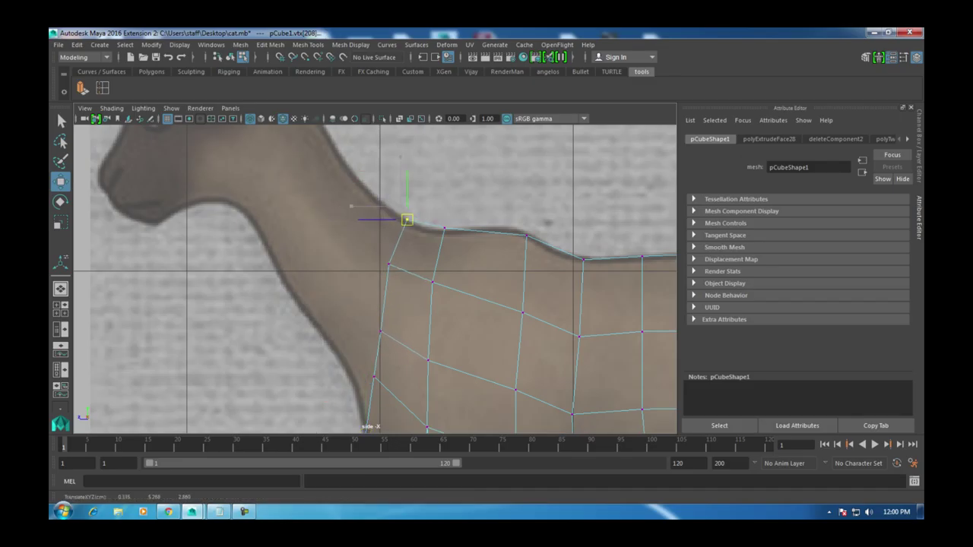
scroll(375, 279, "down", 3)
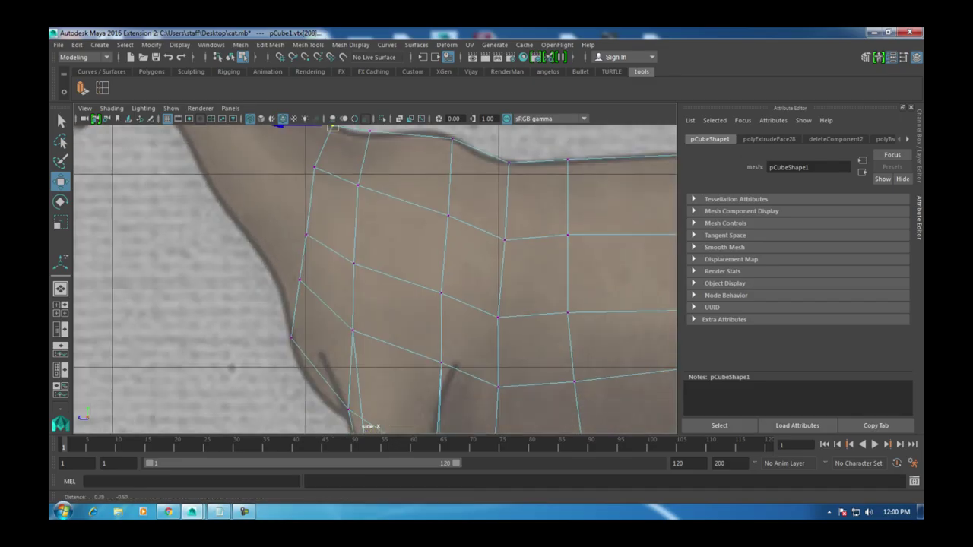
scroll(375, 279, "up", 4)
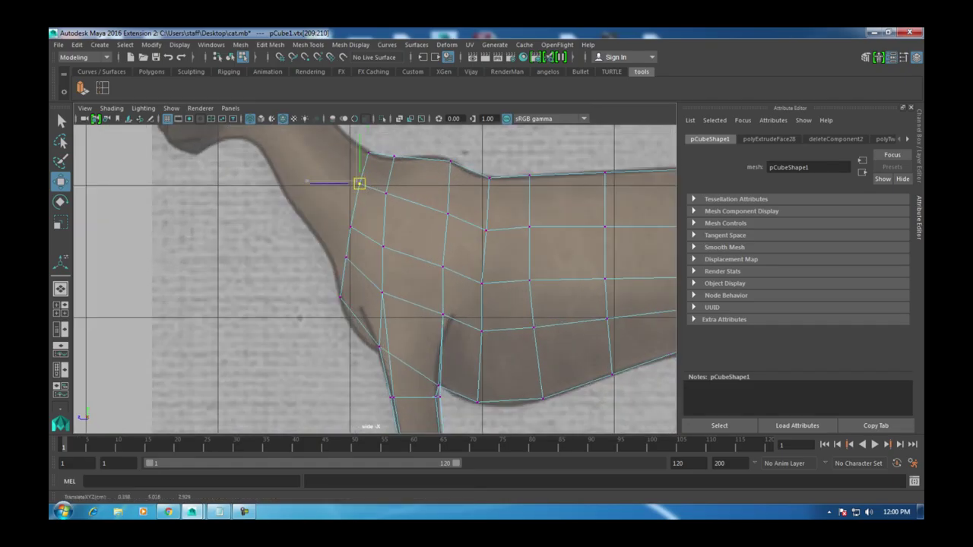
right_click_drag(356, 196, 354, 221)
middle_click_drag(354, 220, 368, 242, "alt")
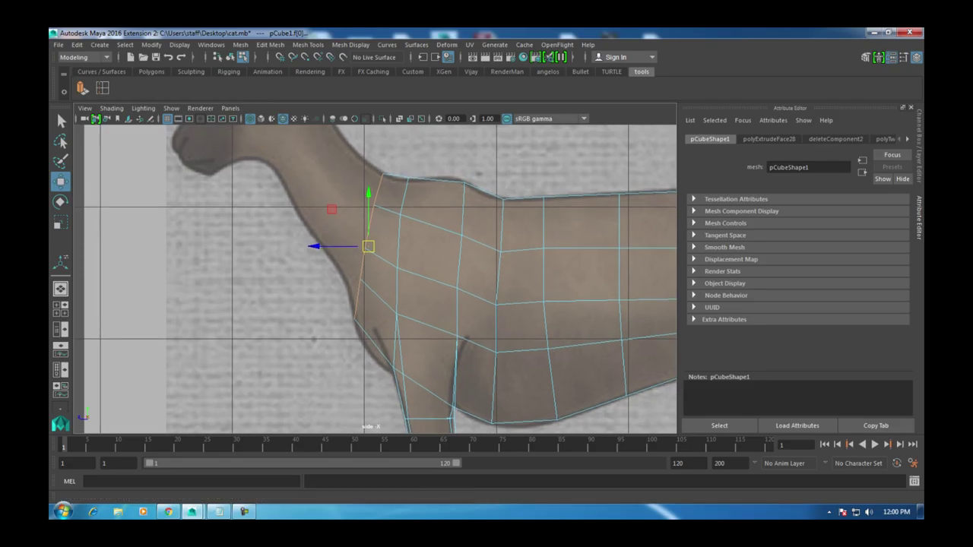
Step: Extrude the front neck face up toward the head and tilt it clockwise
left_click(102, 88)
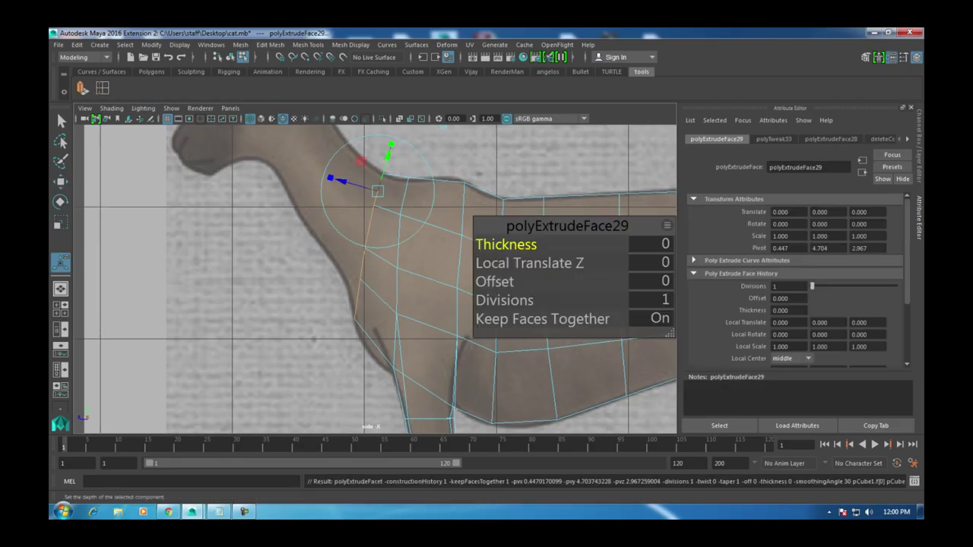
left_click_drag(368, 246, 326, 180)
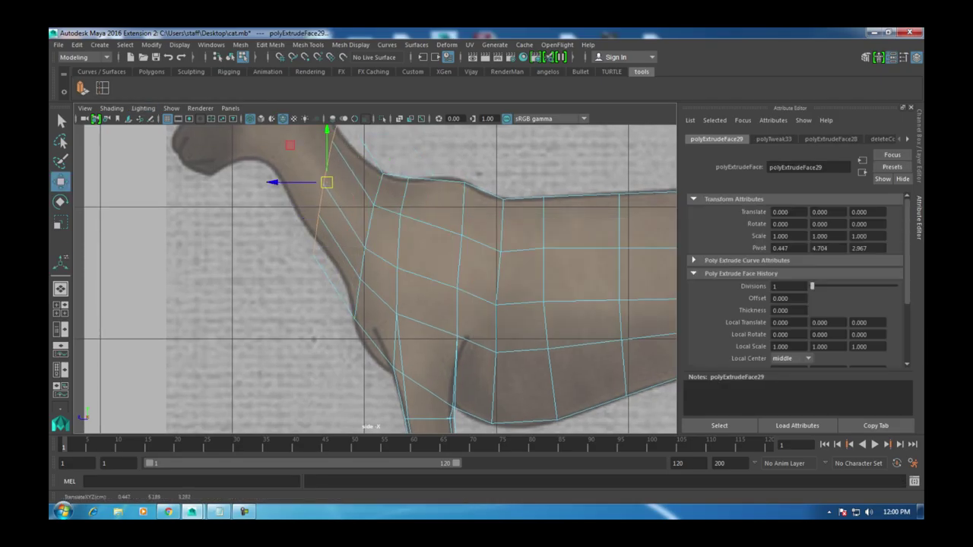
middle_click_drag(334, 228, 349, 290, "alt")
key("e")
left_click_drag(391, 228, 323, 289)
key("r")
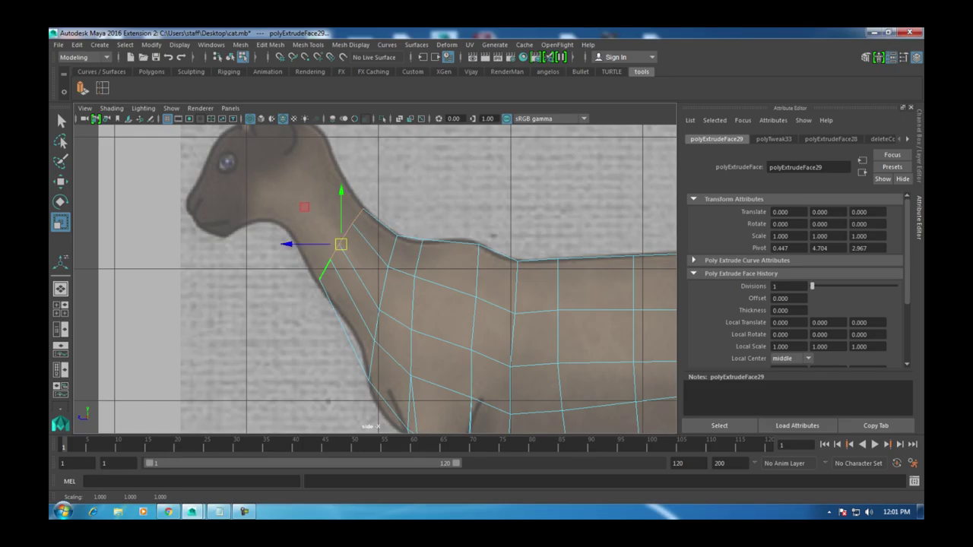
Step: Move the new neck face left in the top view to match the reference
key("space")
key("space")
key("w")
left_click_drag(300, 348, 278, 348)
scroll(354, 281, "up", 1)
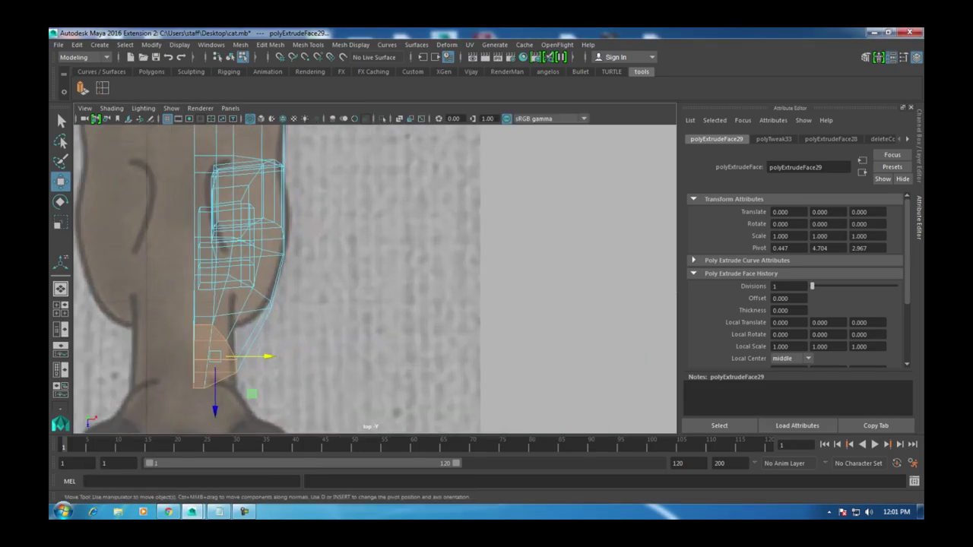
scroll(326, 342, "up", 2)
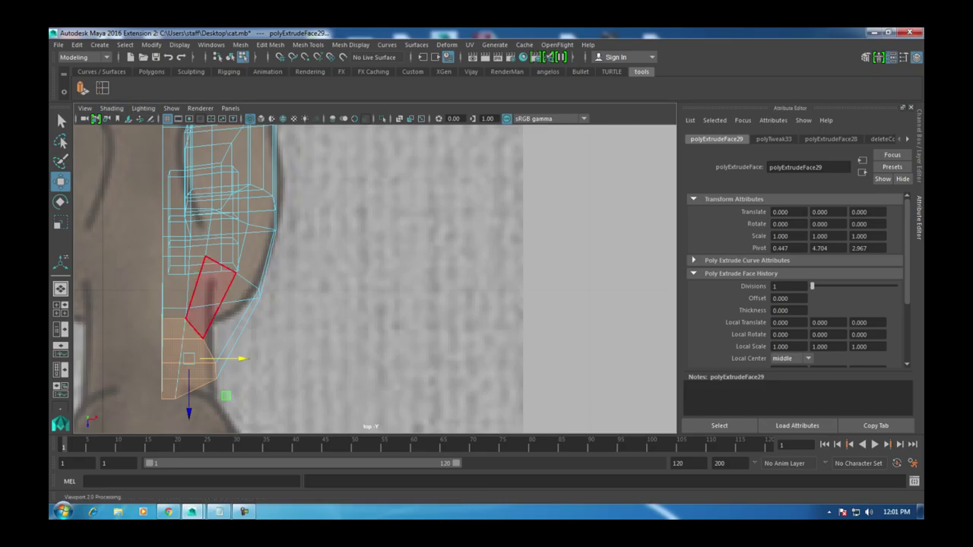
Step: Insert a new edge loop around the neck
right_click_drag(206, 293, 228, 335, "shift")
left_click(236, 334)
key("w")
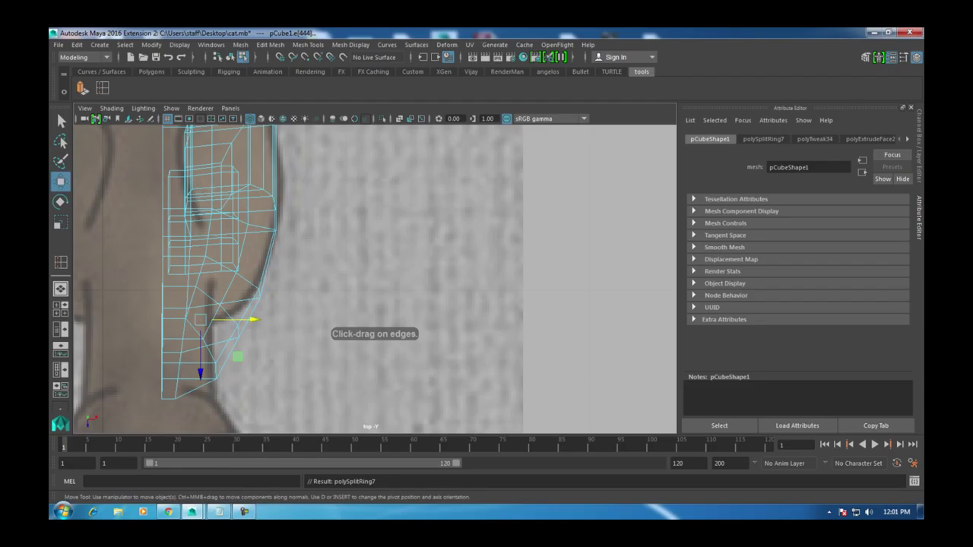
key("space")
key("space")
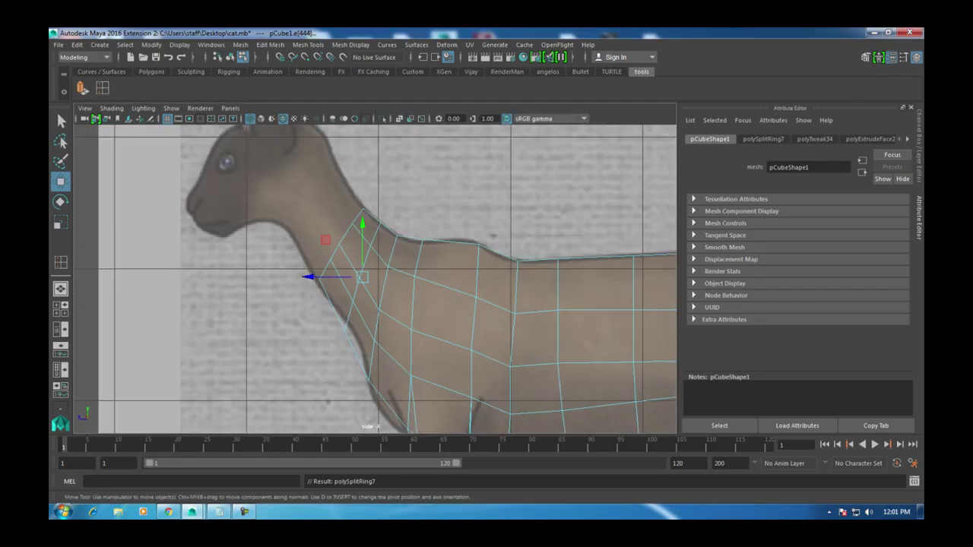
key("space")
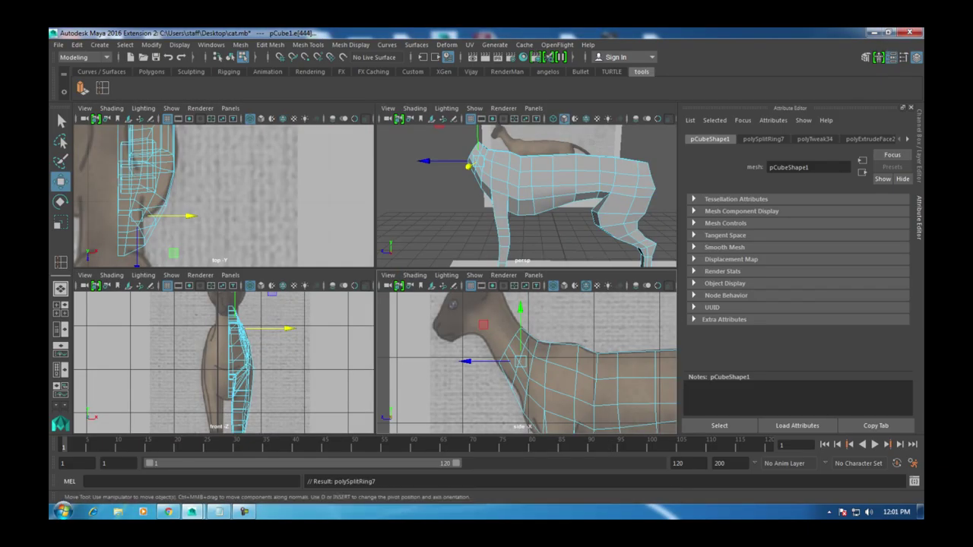
key("space")
Step: Select two vertices at the front of the neck and inspect them in perspective, wireframe and shaded
left_click_drag(380, 266, 426, 188, "alt")
right_click_drag(235, 217, 196, 208)
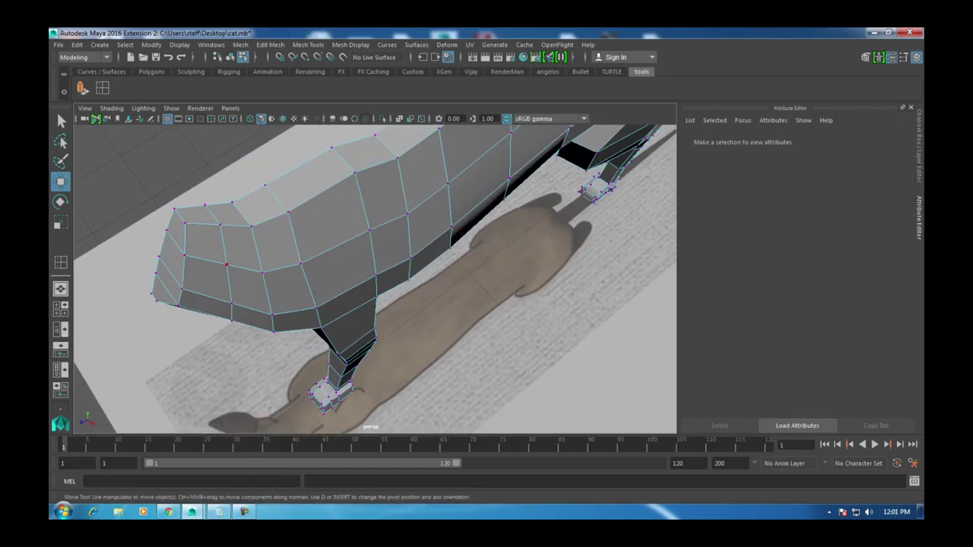
left_click(226, 265)
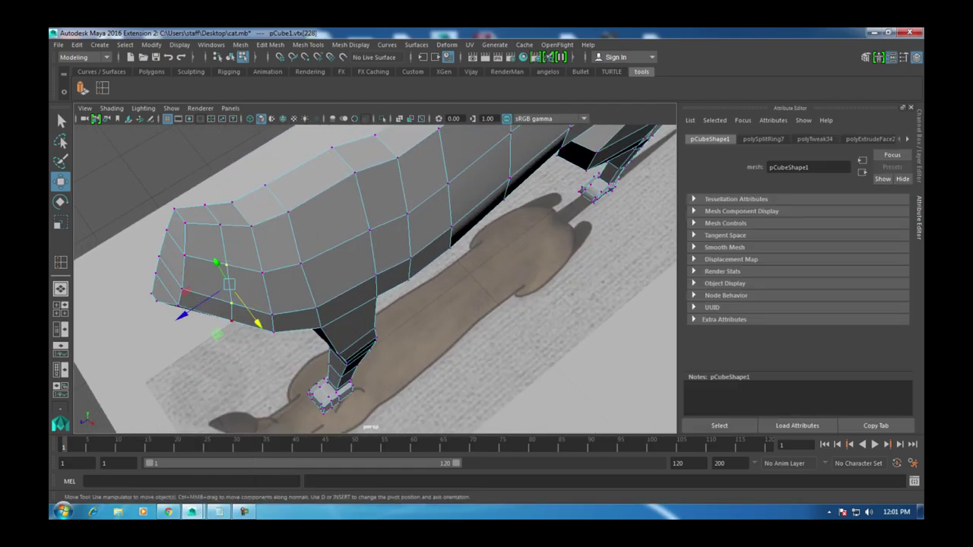
left_click(233, 312, "shift")
key("ctrl+z")
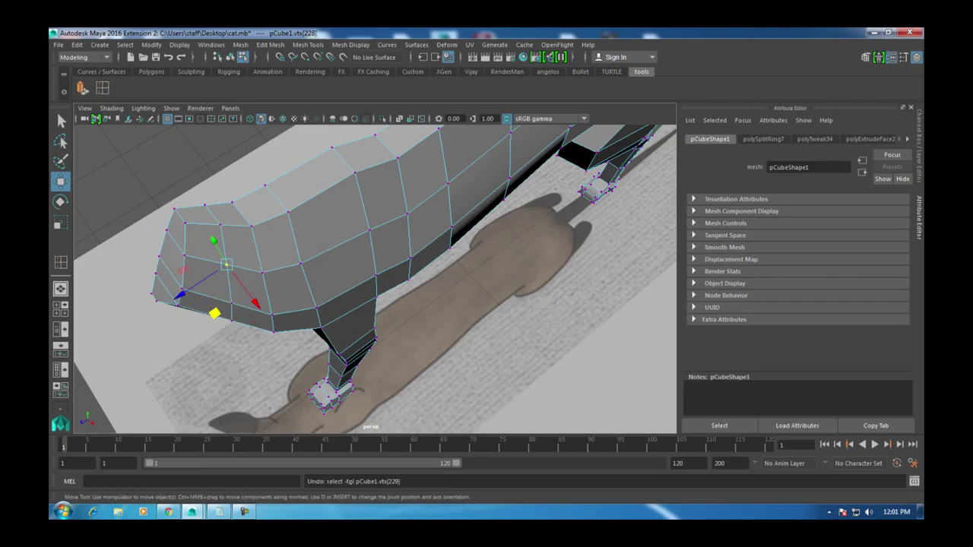
left_click(231, 319, "shift")
left_click_drag(372, 281, 411, 273, "alt")
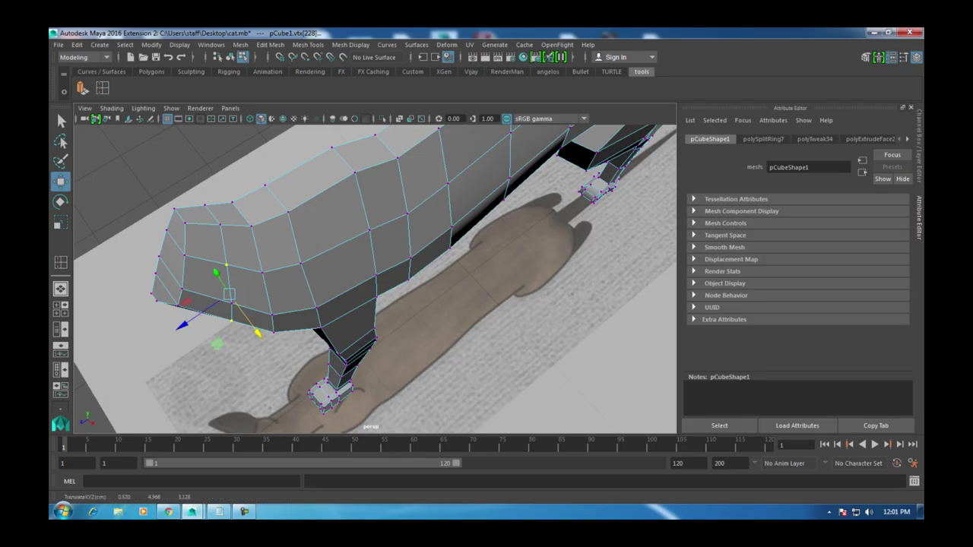
scroll(375, 280, "up", 6)
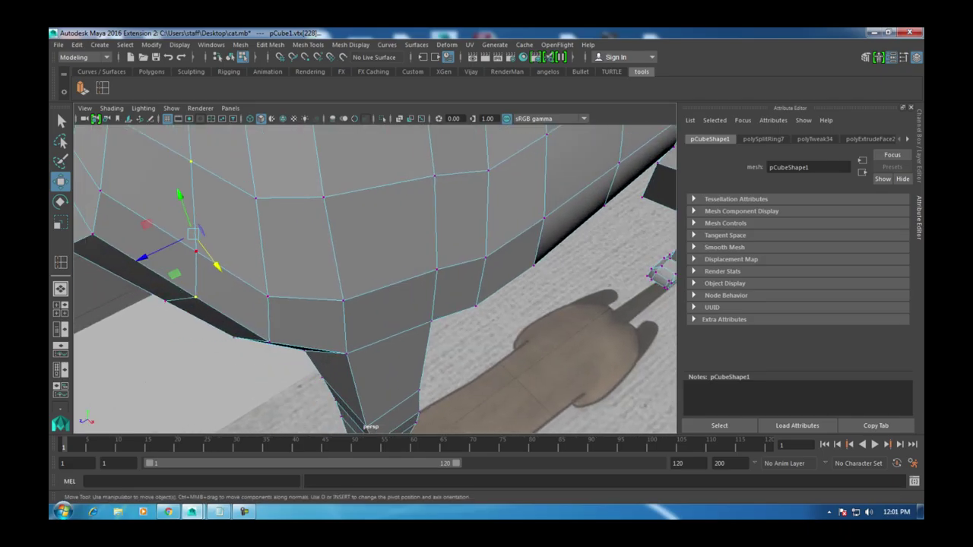
mouse_move(372, 281)
left_mouse_down("alt")
mouse_move(517, 288)
mouse_move(425, 292)
mouse_move(396, 319)
mouse_move(406, 358)
mouse_move(456, 334)
mouse_move(422, 285)
mouse_move(365, 270)
left_mouse_up("alt")
key("4")
key("5")
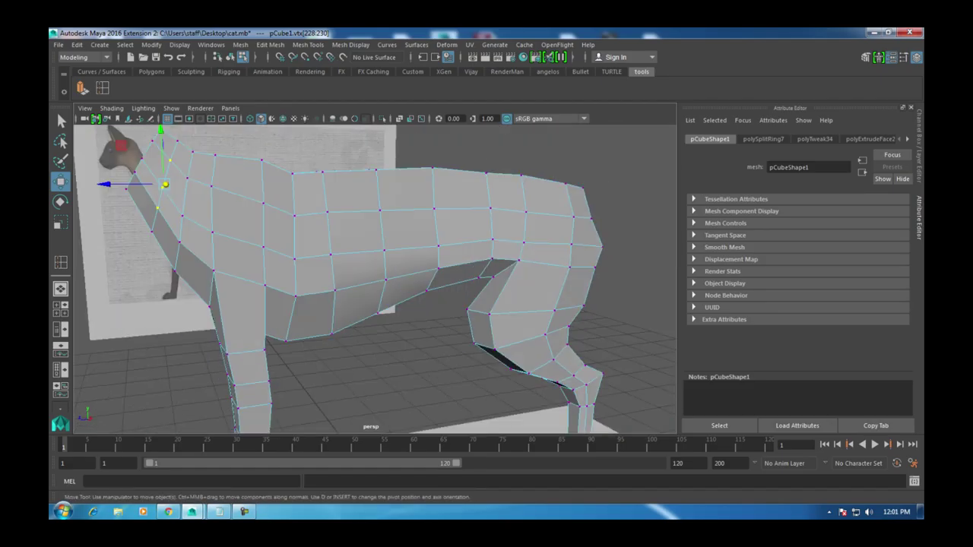
Step: Move the lower neck vertex pair and a stray vertex onto the throat outline in side view
key("space")
key("space")
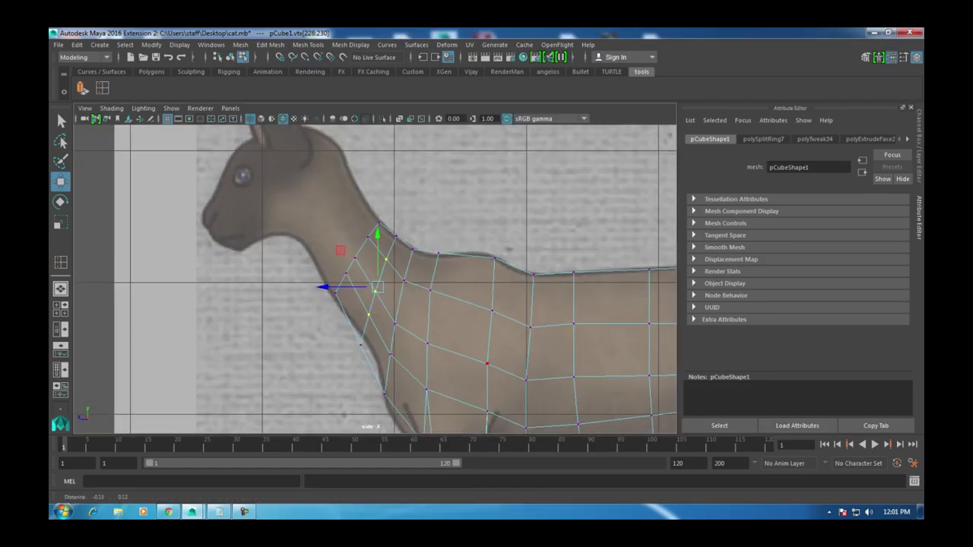
scroll(490, 397, "up", 3)
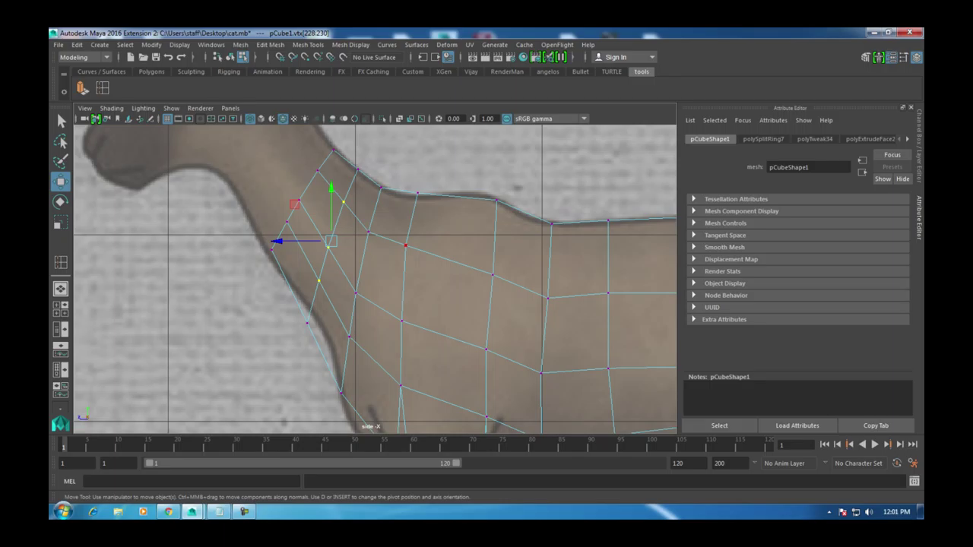
left_click_drag(292, 310, 322, 326)
middle_click_drag(410, 246, 419, 267, "alt")
scroll(418, 267, "up", 1)
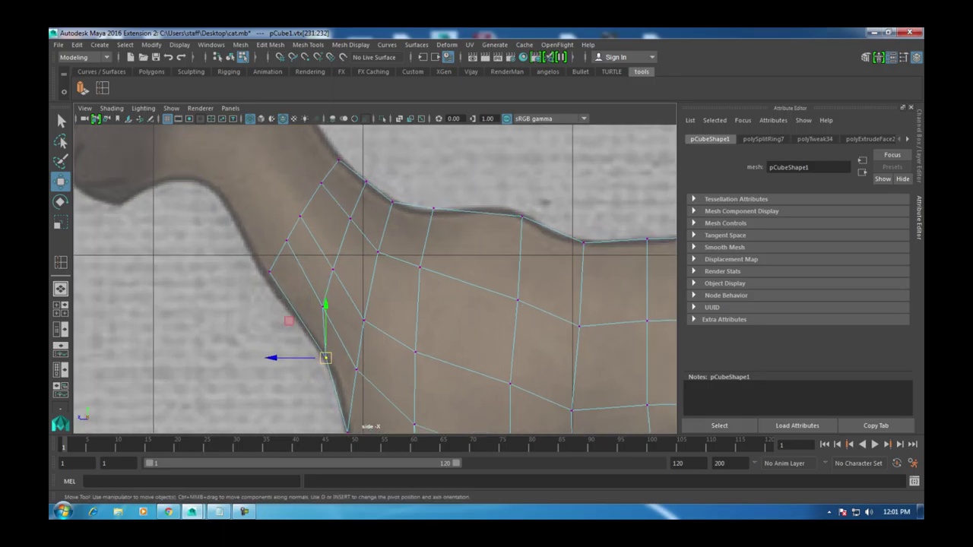
left_click_drag(326, 357, 321, 354)
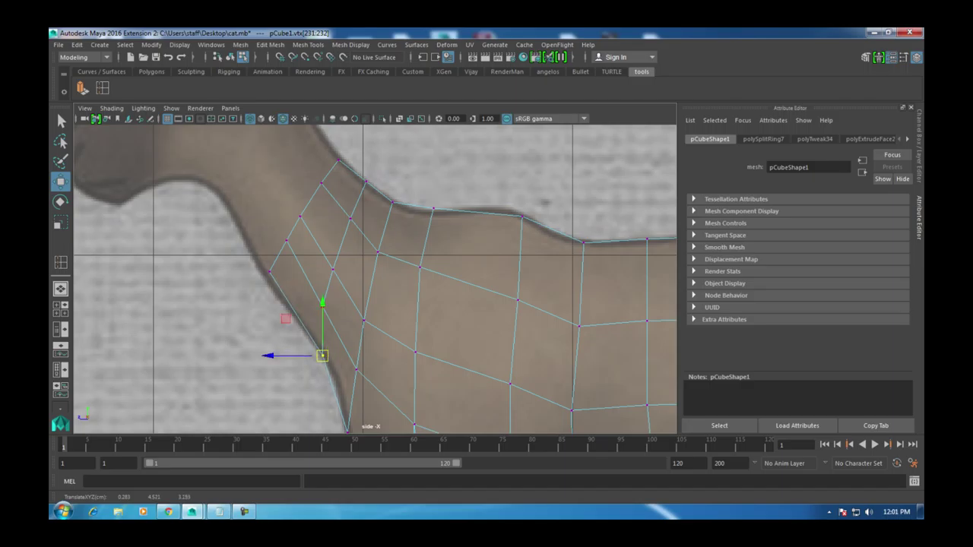
left_click_drag(286, 319, 327, 311)
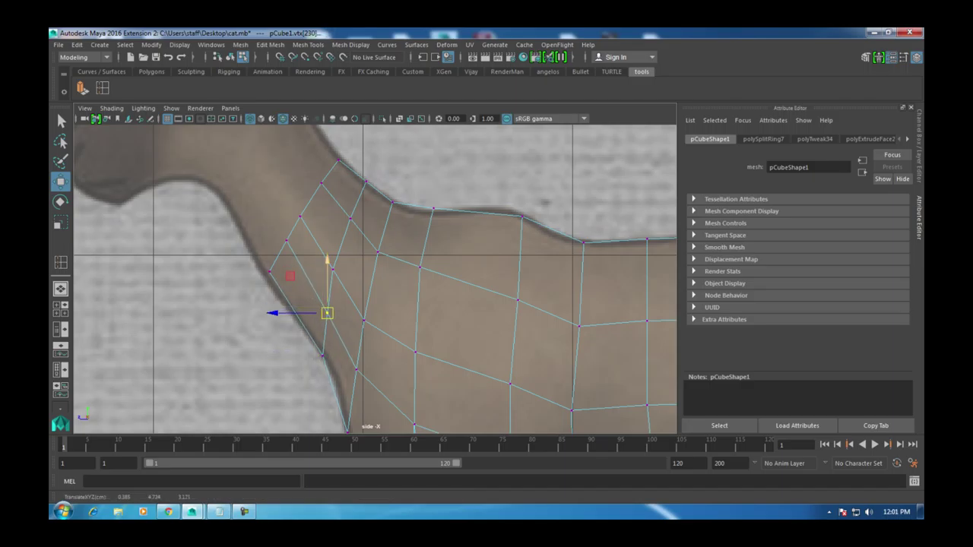
Step: Nudge the middle and upper neck vertices down-right and shift two vertices left
left_click(332, 269)
left_click_drag(332, 268, 341, 273)
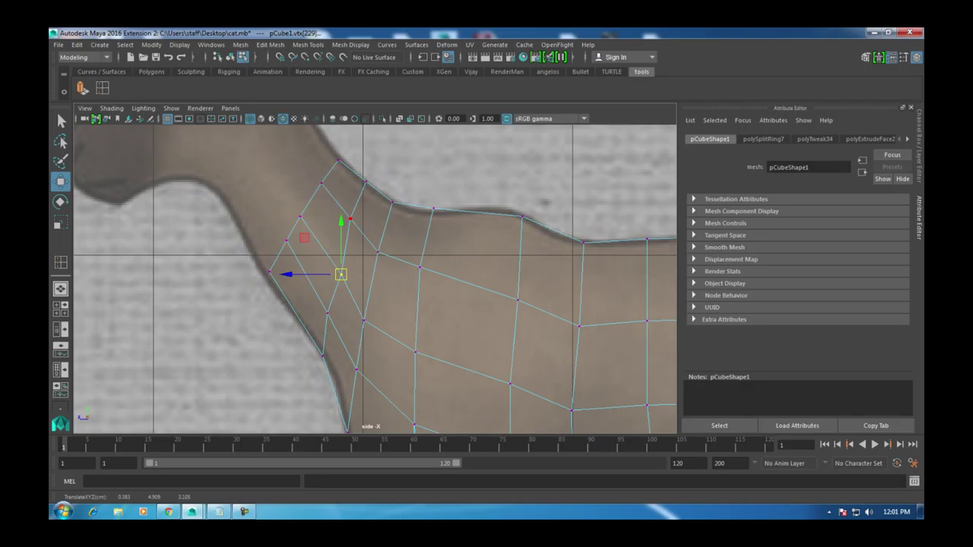
left_click(349, 218)
left_click_drag(350, 218, 355, 222)
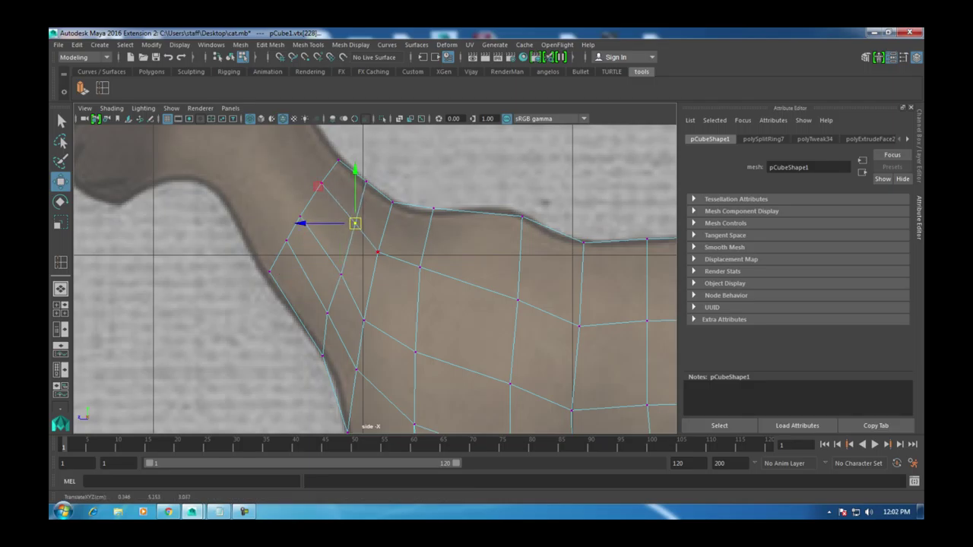
middle_click_drag(355, 223, 365, 270, "alt")
mouse_move(263, 309)
left_mouse_down()
mouse_move(286, 329)
mouse_move(273, 319)
left_mouse_up()
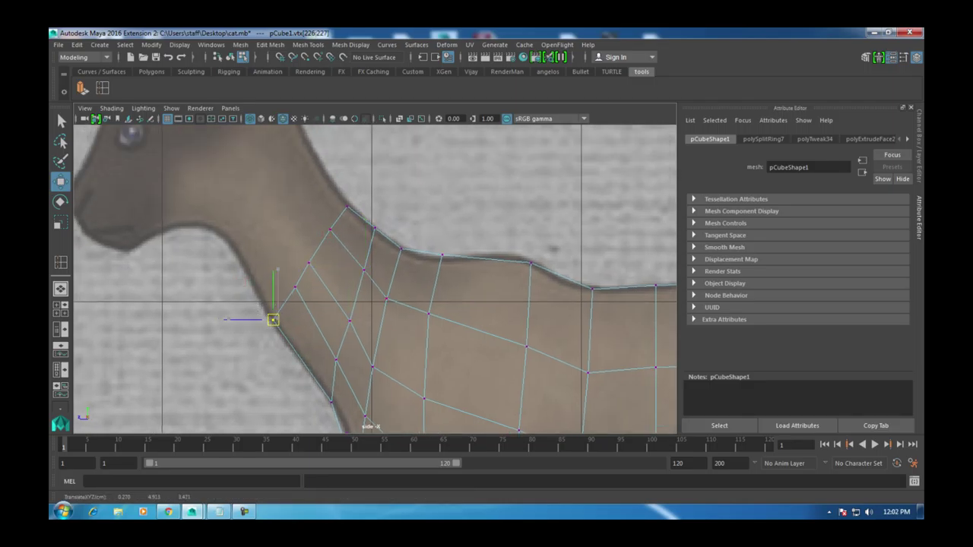
right_click_drag(331, 262, 336, 282)
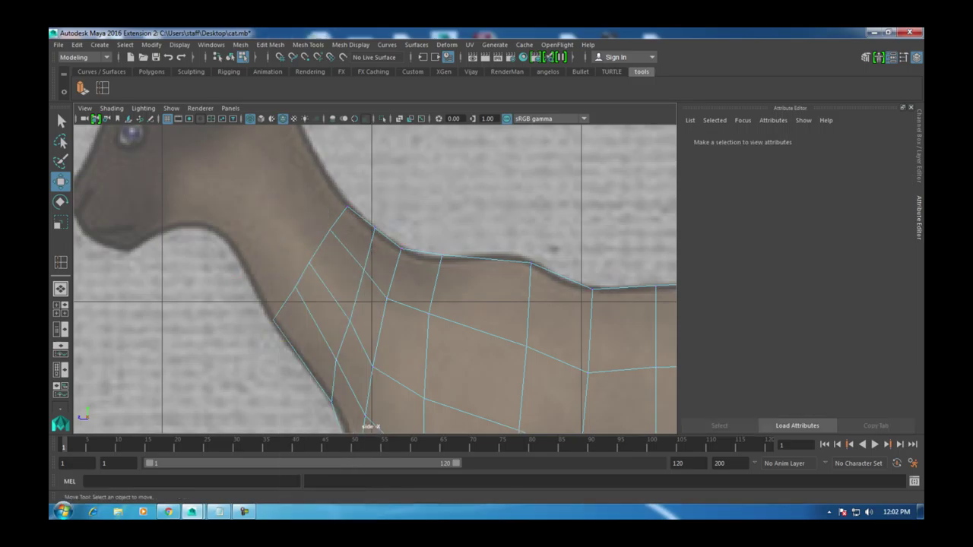
Step: Select the upper strip of neck faces, leaving the lower ones out
left_click_drag(297, 326, 312, 348)
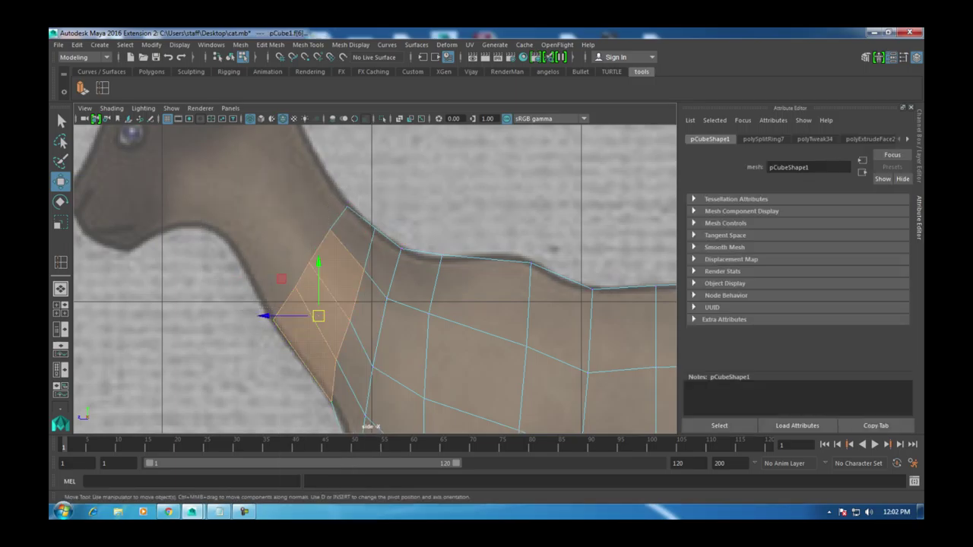
left_click(304, 342, "ctrl")
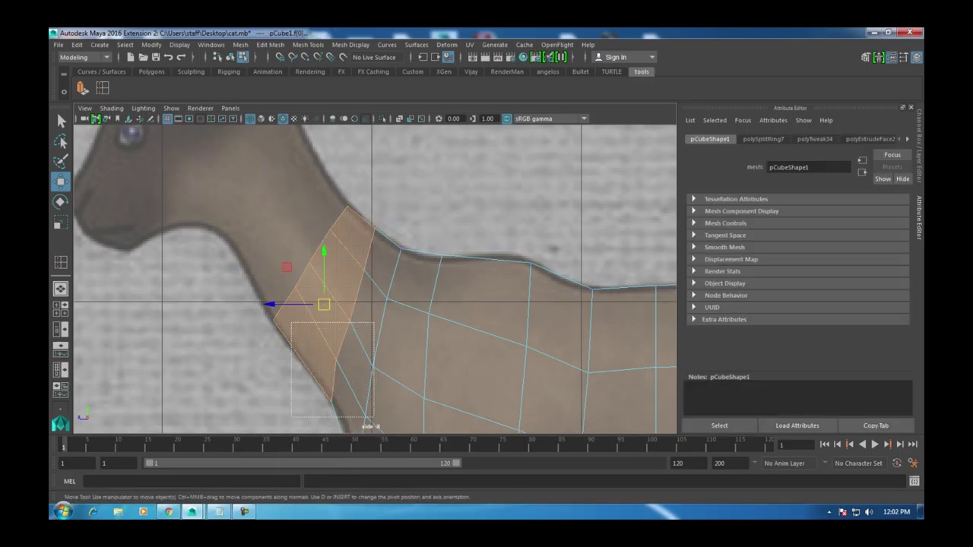
left_click(307, 350, "ctrl")
left_click_drag(386, 218, 431, 335, "ctrl")
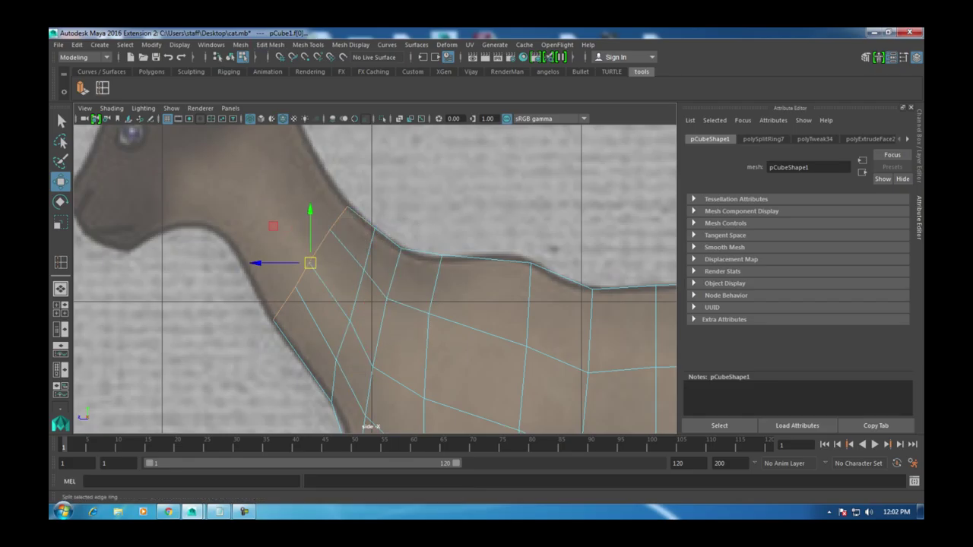
Step: Extrude the neck faces up toward the head and flatten them vertically
key("ctrl+e")
left_click_drag(310, 262, 266, 180)
middle_click_drag(266, 180, 296, 284, "alt")
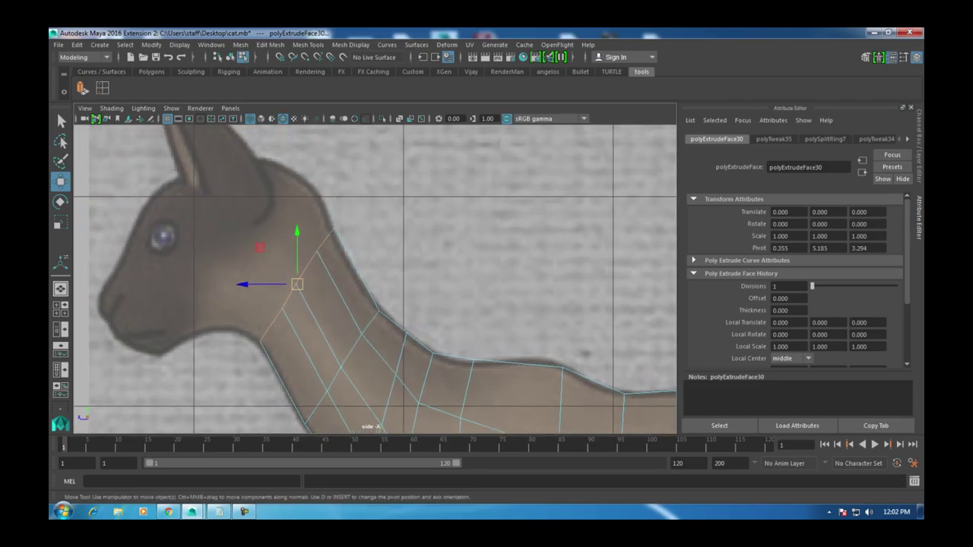
key("r")
left_click_drag(297, 232, 297, 241)
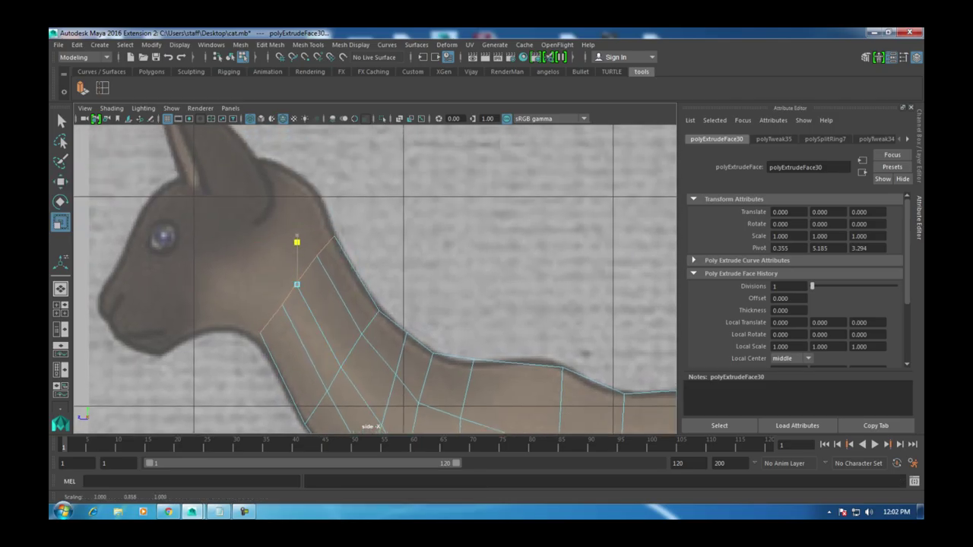
key("w")
Step: Fit the extrusion to the top reference, pull a neck edge vertex onto the outline, and check in perspective
key("space")
key("space")
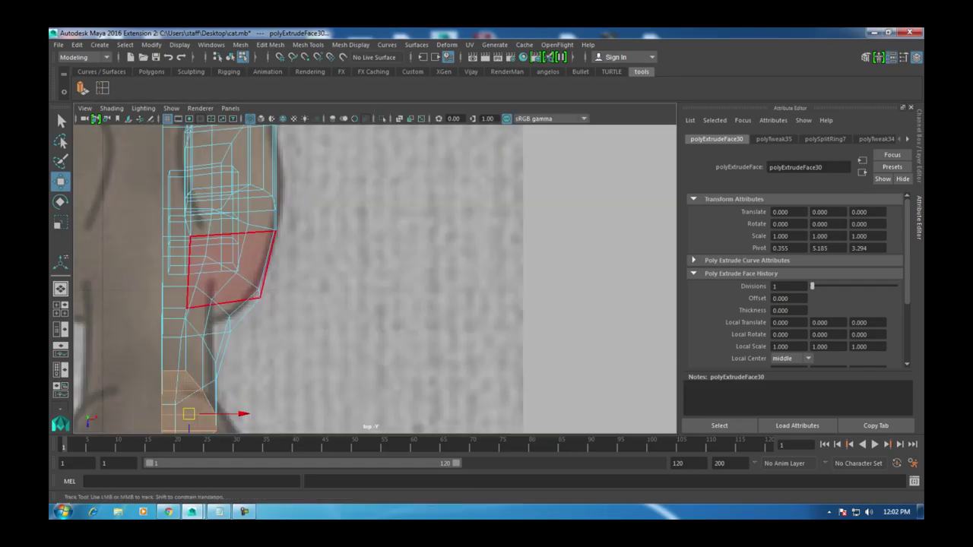
left_click_drag(308, 261, 310, 260)
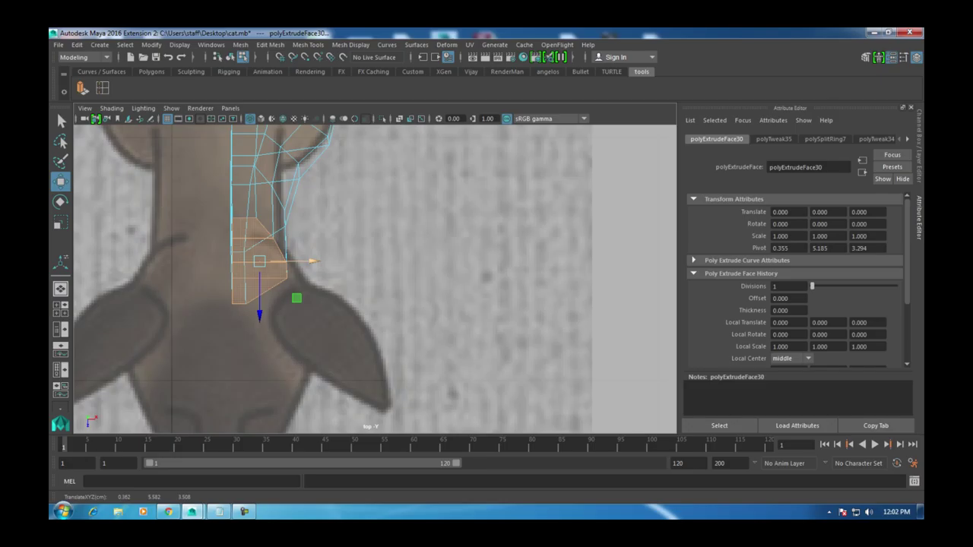
middle_click_drag(375, 278, 396, 314, "alt")
right_click_drag(304, 200, 254, 202)
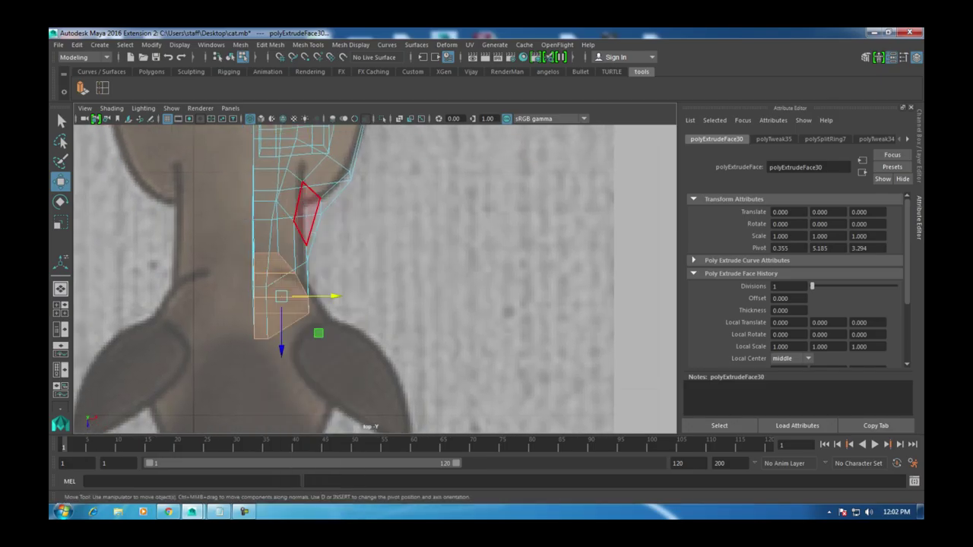
middle_click_drag(254, 202, 222, 202, "alt")
left_click(288, 236)
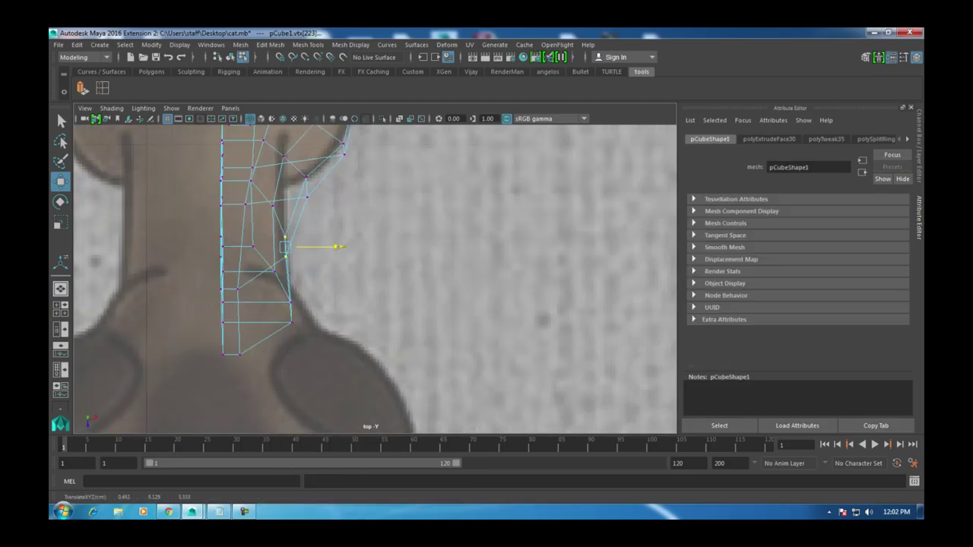
middle_click_drag(319, 228, 320, 284, "alt")
middle_click_drag(312, 231, 296, 235)
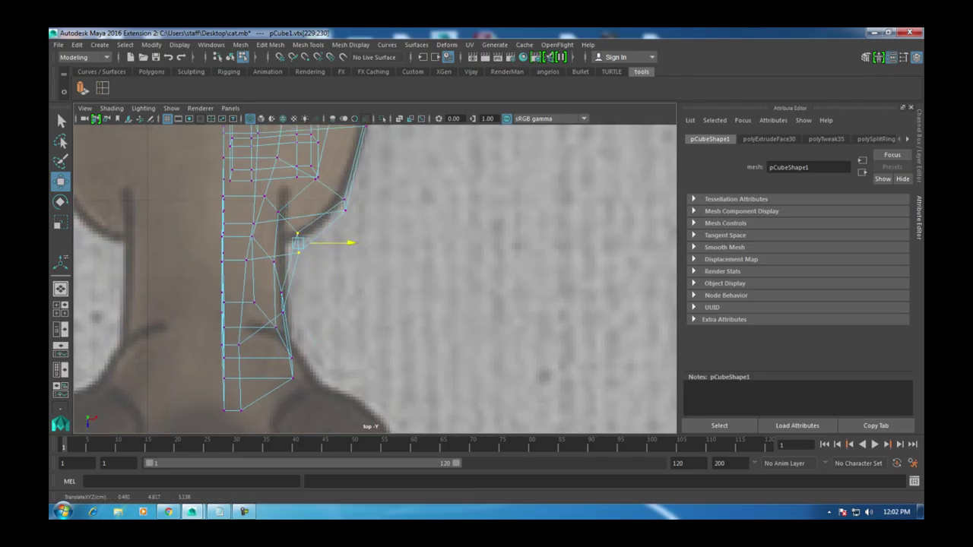
left_click_drag(304, 251, 76, 245, "alt")
left_click_drag(334, 273, 365, 270, "alt")
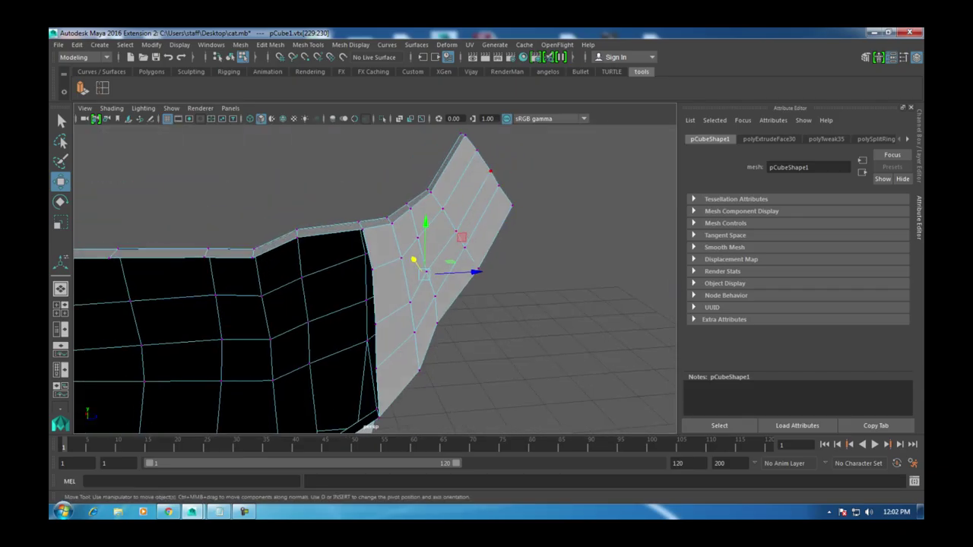
right_click(472, 178)
left_click(472, 209)
left_click(404, 232)
left_click_drag(425, 217, 494, 231, "alt")
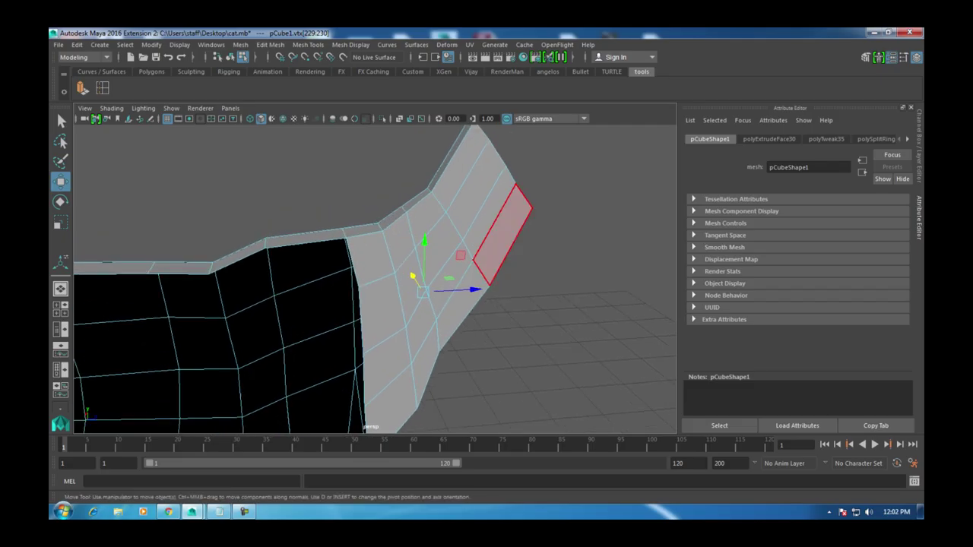
left_click(371, 261)
left_click(425, 216, "shift")
left_click(467, 182, "shift")
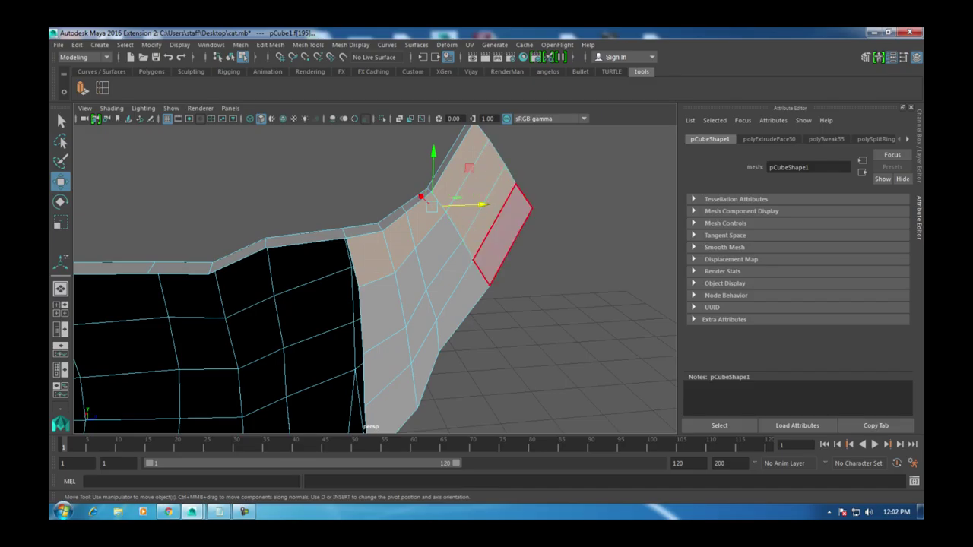
left_click(502, 234, "shift")
left_click(389, 395, "shift")
left_click(386, 369, "shift")
left_click(386, 307, "shift")
left_click(408, 282, "shift")
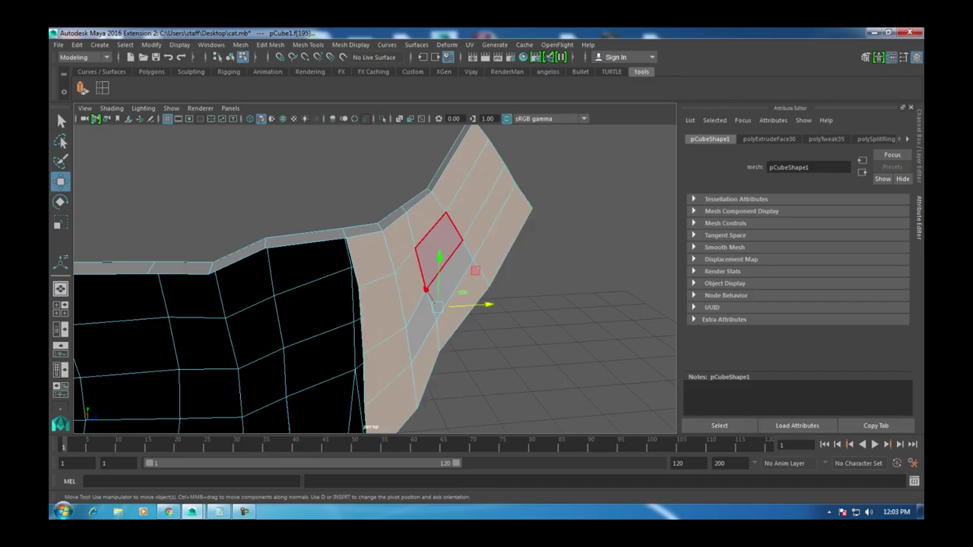
scroll(425, 334, "down", 2)
scroll(372, 278, "down", 5)
left_click_drag(373, 278, 487, 277, "alt")
Step: Clear the face selection and switch to vertex mode in the enlarged front view
left_click(228, 365)
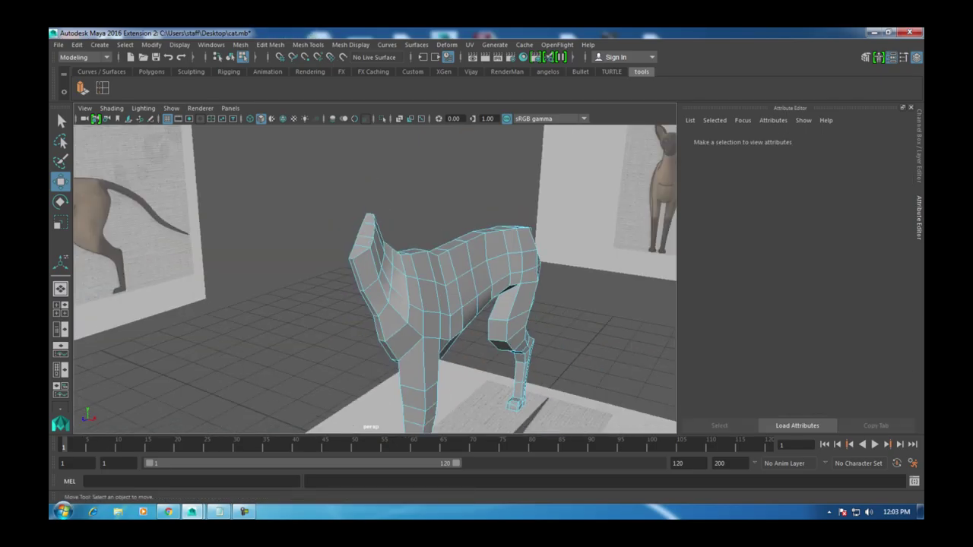
scroll(393, 321, "up", 5)
mouse_move(393, 322)
left_mouse_down("alt")
mouse_move(380, 326)
mouse_move(405, 325)
left_mouse_up("alt")
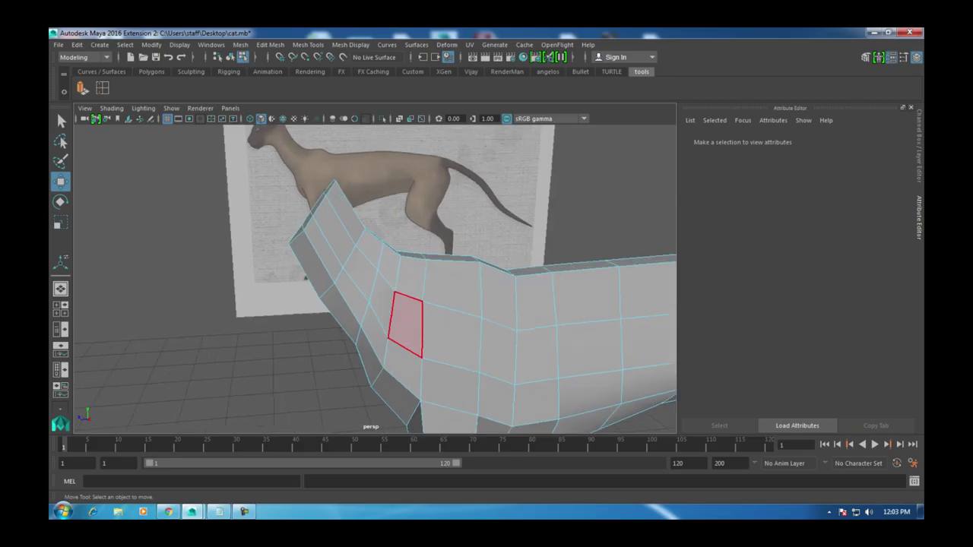
key("space")
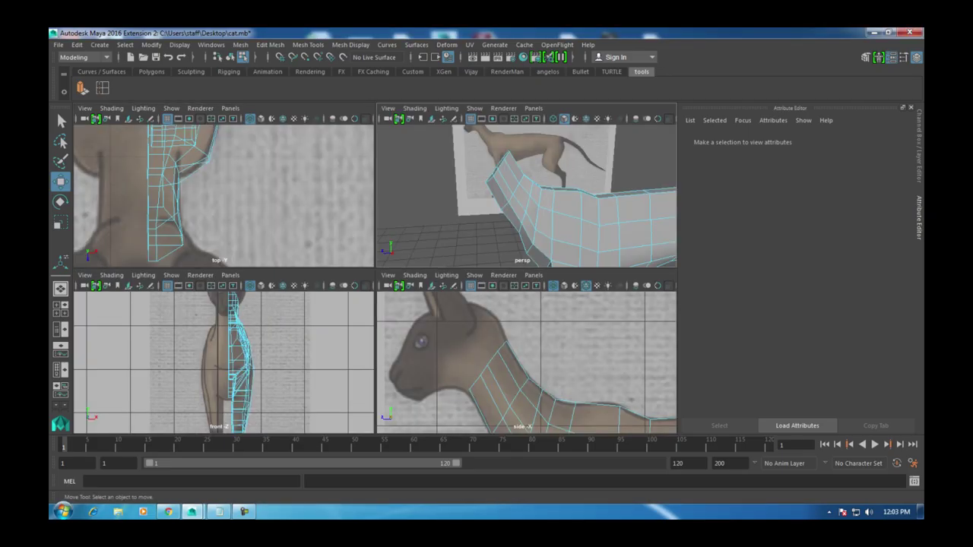
key("space")
right_click(407, 203)
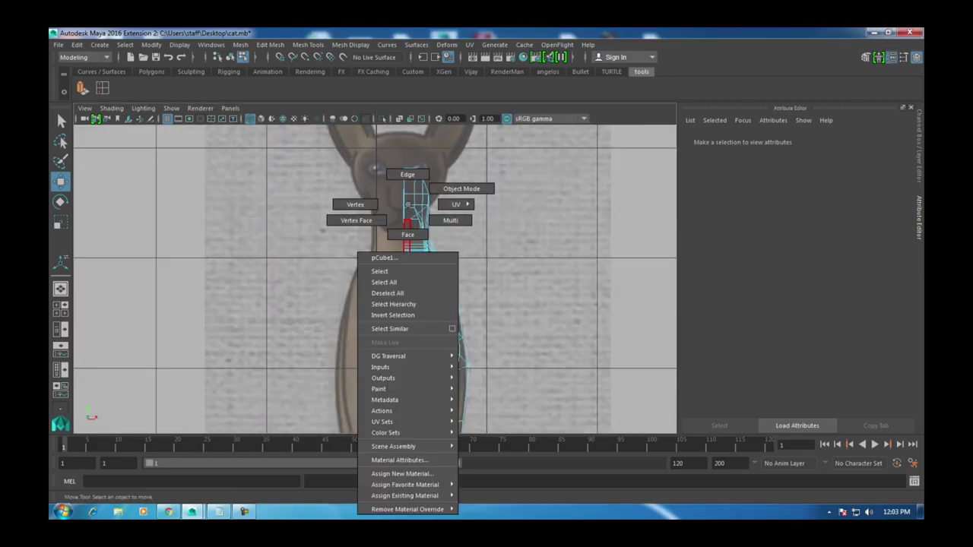
left_click(355, 205)
middle_click_drag(364, 228, 351, 222, "alt")
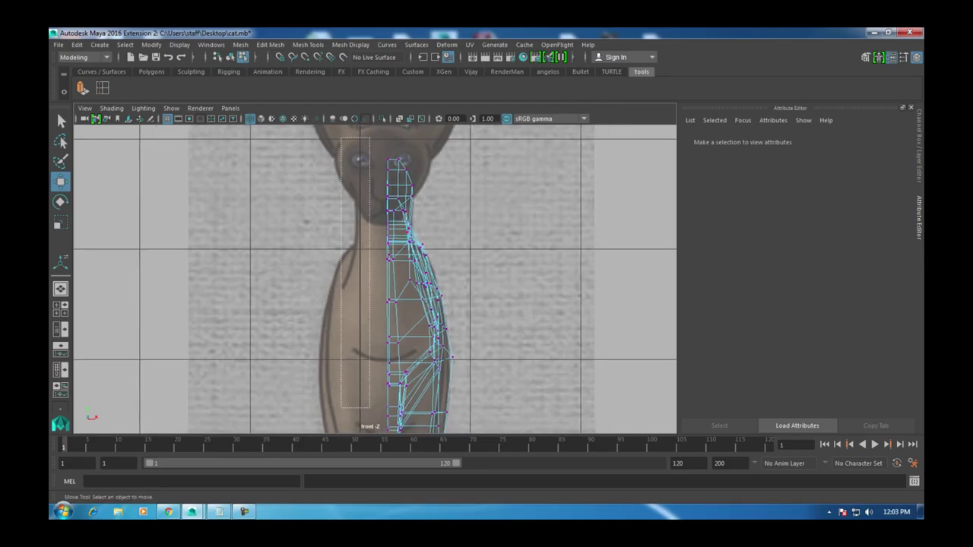
Step: Scale the neck's midline vertices together horizontally and check the result in perspective
left_click_drag(378, 150, 397, 432)
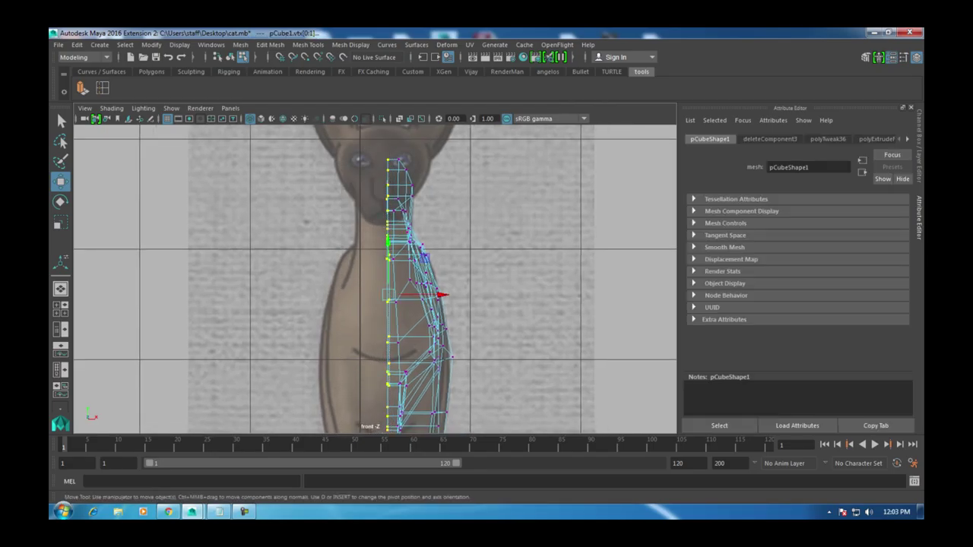
key("r")
left_click_drag(437, 295, 431, 295)
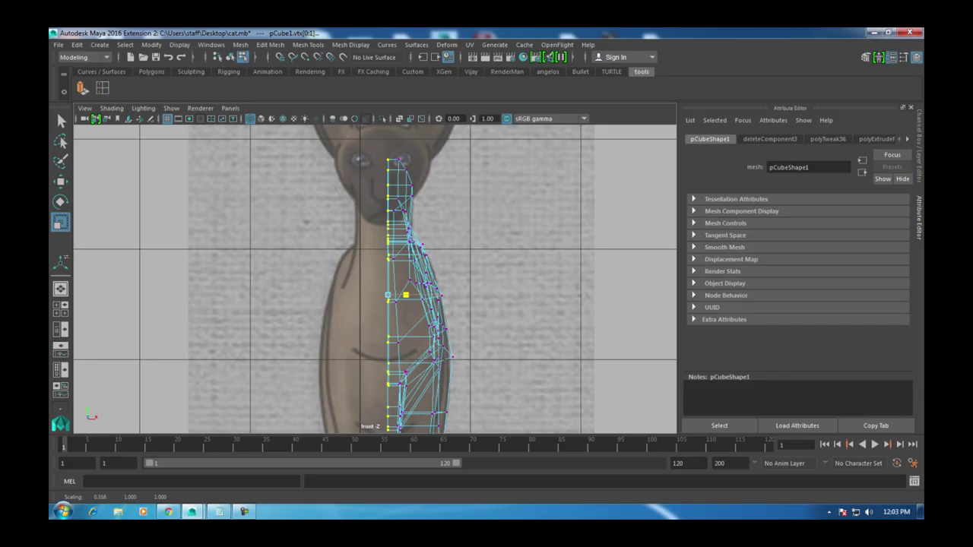
key("w")
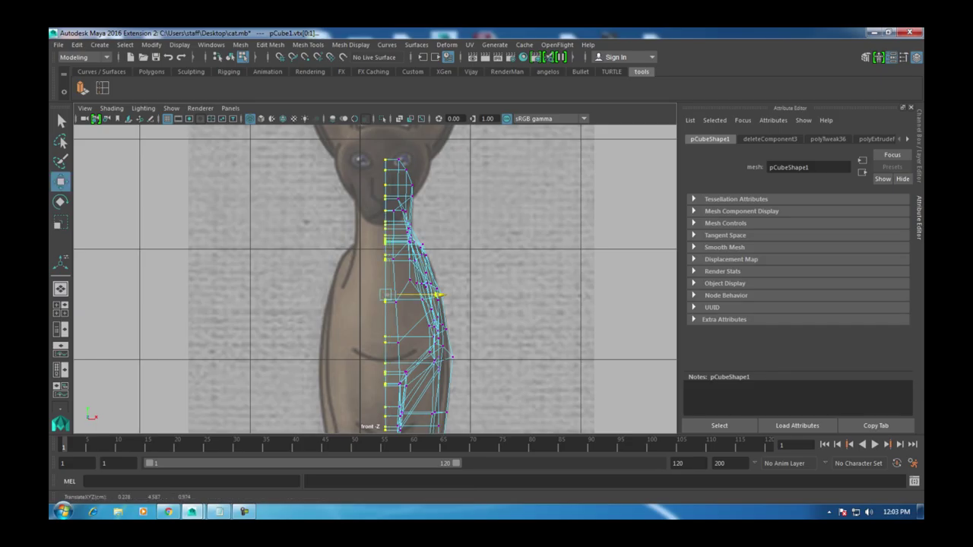
left_click_drag(373, 266, 403, 266, "alt")
left_click_drag(372, 274, 346, 277, "alt")
key("space")
key("space")
key("space")
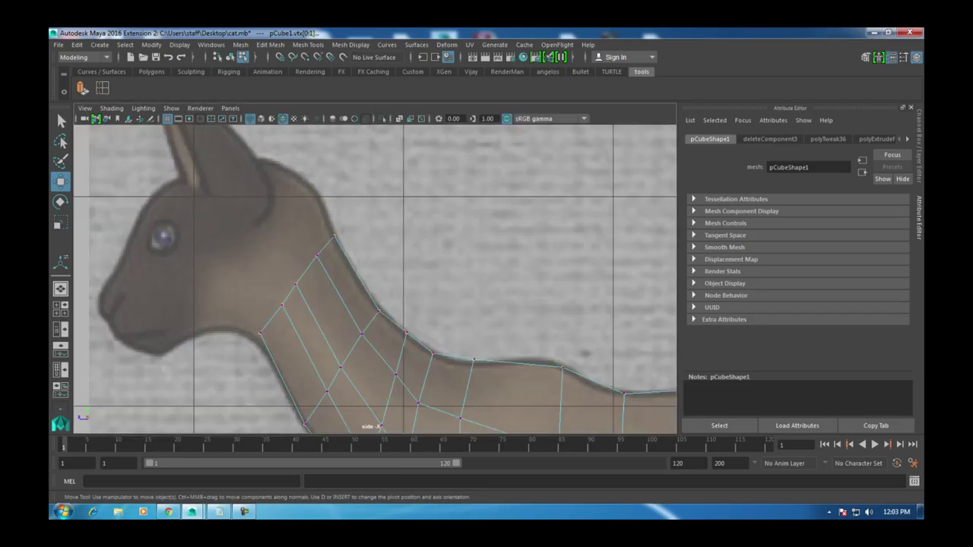
Step: Raise the rump vertex up onto the reference outline in the side view
scroll(380, 274, "up", 5)
scroll(380, 274, "down", 6)
scroll(342, 289, "up", 4)
scroll(327, 224, "up", 4)
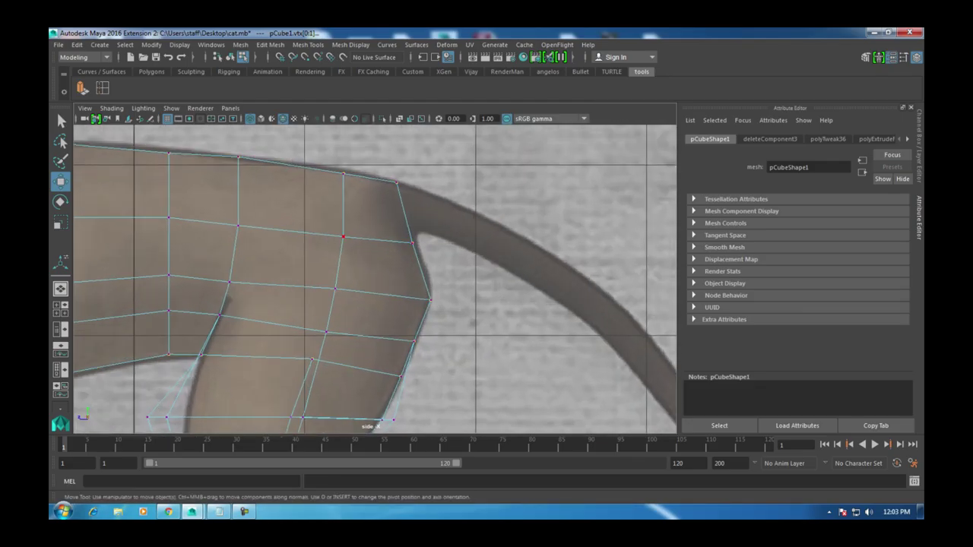
scroll(492, 261, "up", 2)
left_click_drag(390, 237, 388, 221)
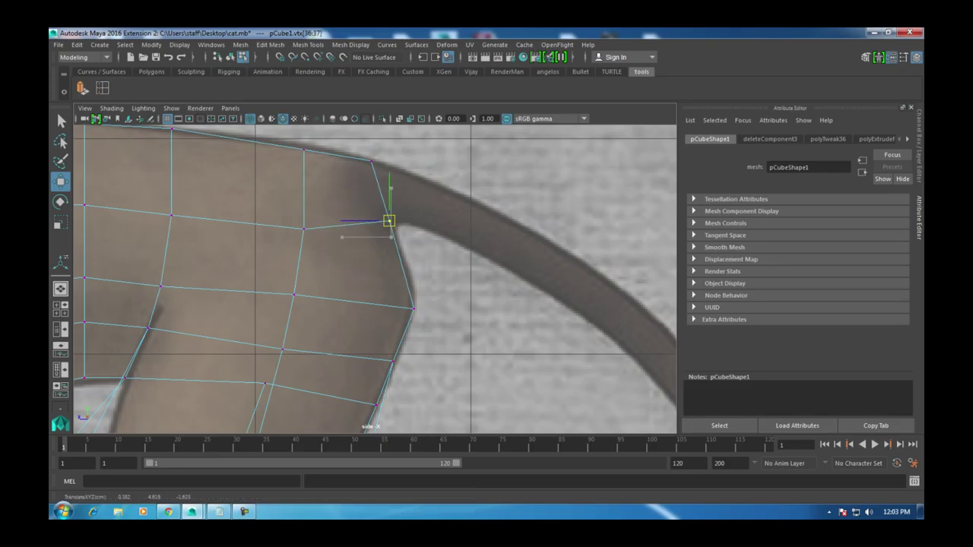
Step: Select the face at the tail's base and review it in the enlarged perspective view
right_click_drag(374, 175, 374, 200)
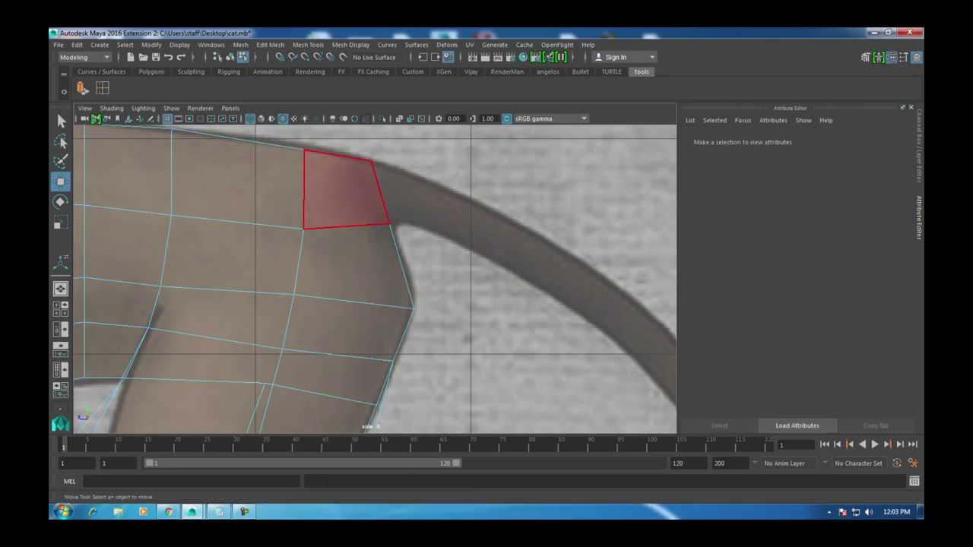
left_click(344, 190)
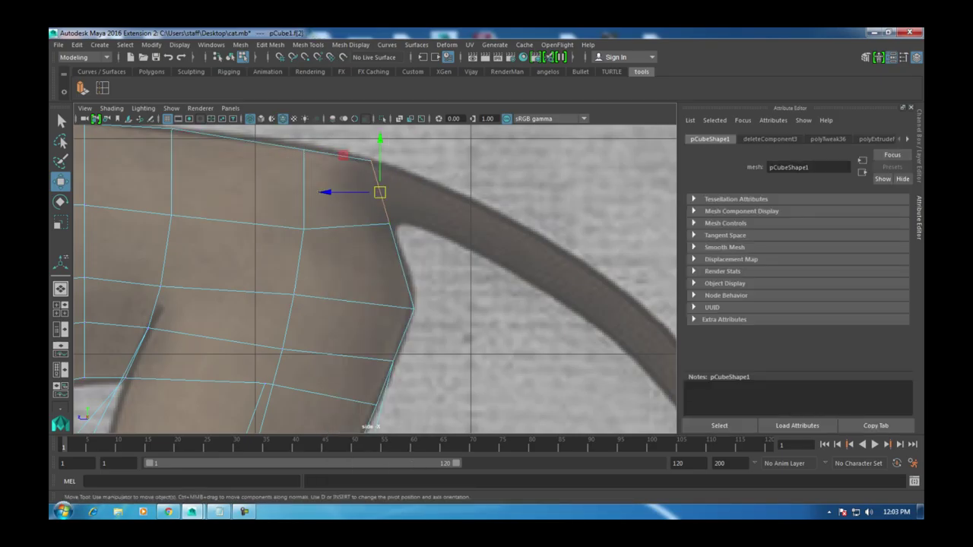
key("space")
key("space")
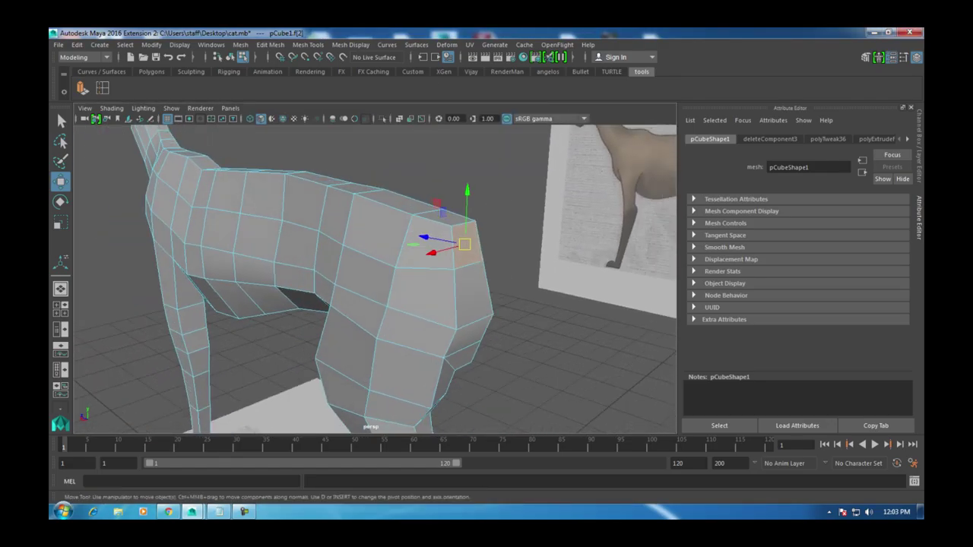
key("space")
key("space")
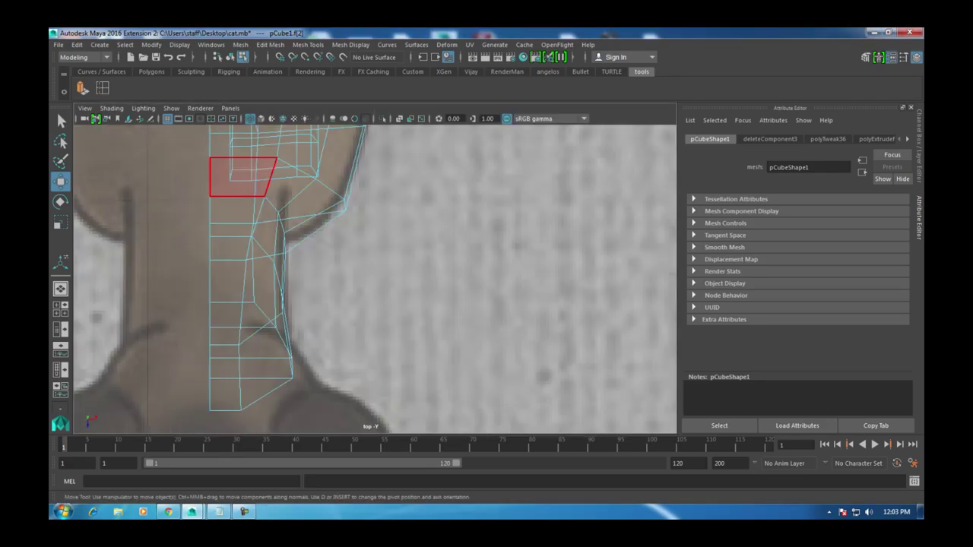
scroll(375, 279, "down", 5)
scroll(374, 279, "up", 2)
scroll(372, 281, "up", 6)
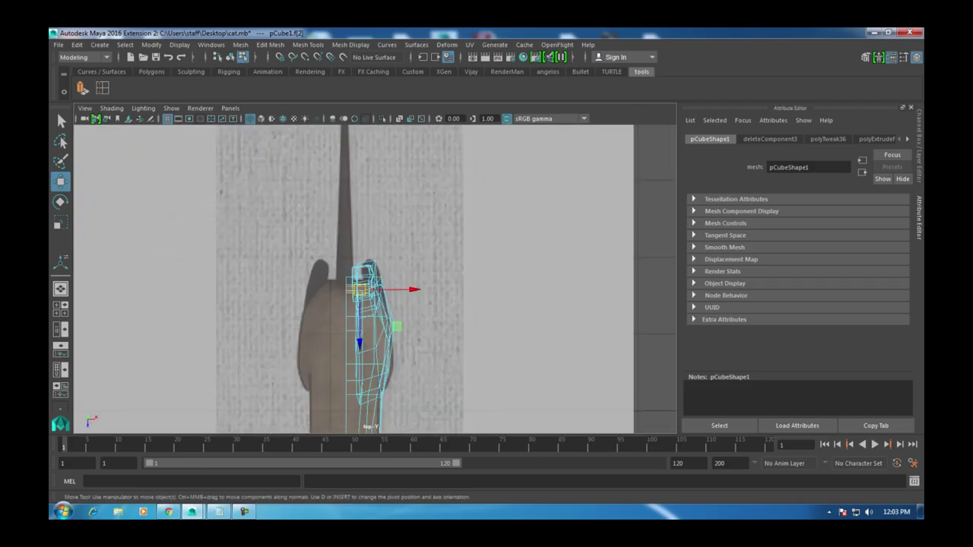
scroll(380, 273, "up", 3)
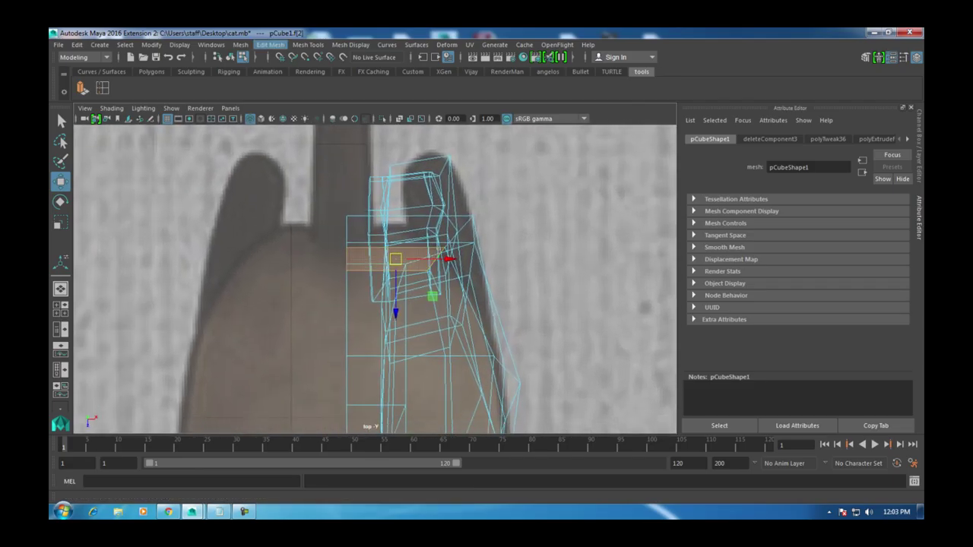
Step: Extrude the selected rump face and scale it down slightly to make an inset face
left_click(269, 44)
left_click(288, 147)
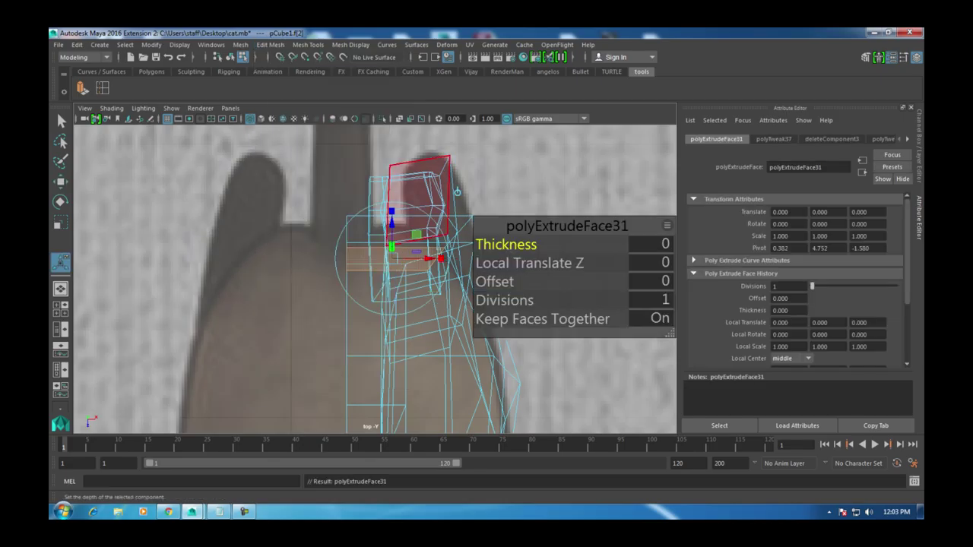
key("space")
key("w")
key("space")
left_click_drag(380, 304, 304, 293, "alt")
key("r")
left_click_drag(245, 291, 236, 297)
Step: Delete the adjacent side face and select the new inset face
key("w")
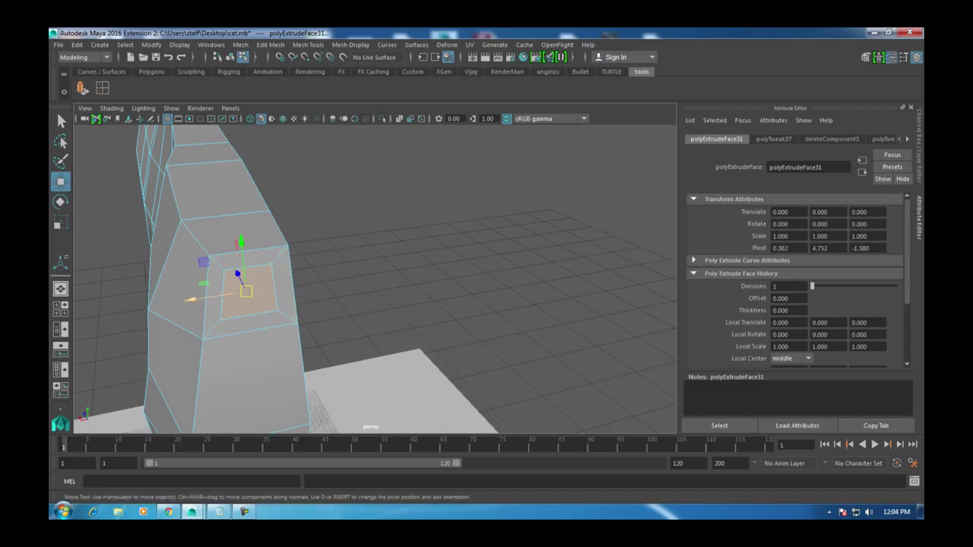
right_click_drag(289, 204, 291, 233)
left_click(284, 285)
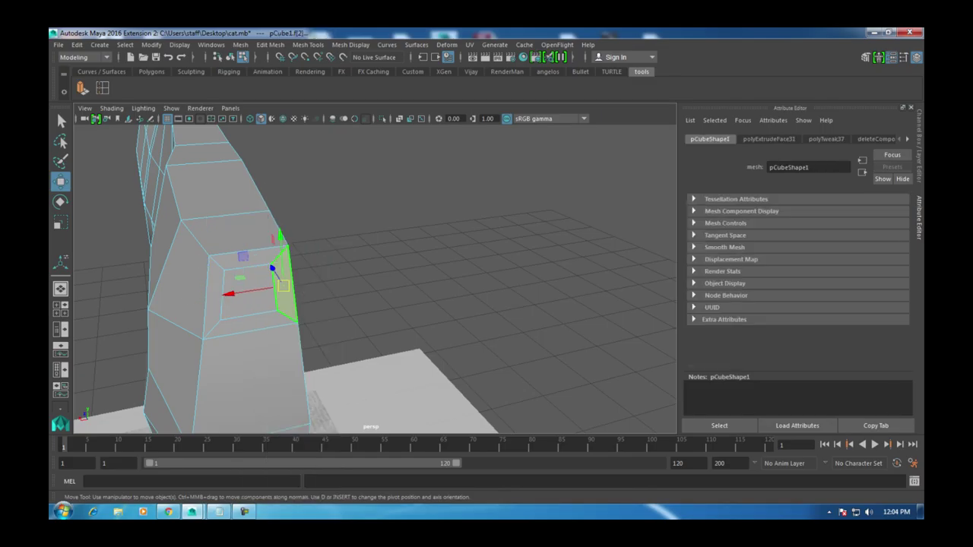
key("ctrl+shift+d")
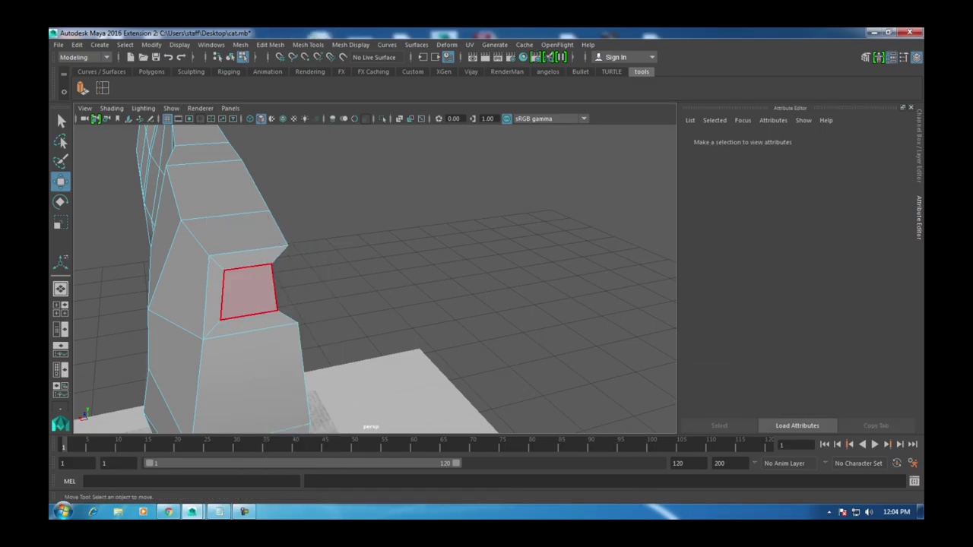
left_click(248, 292)
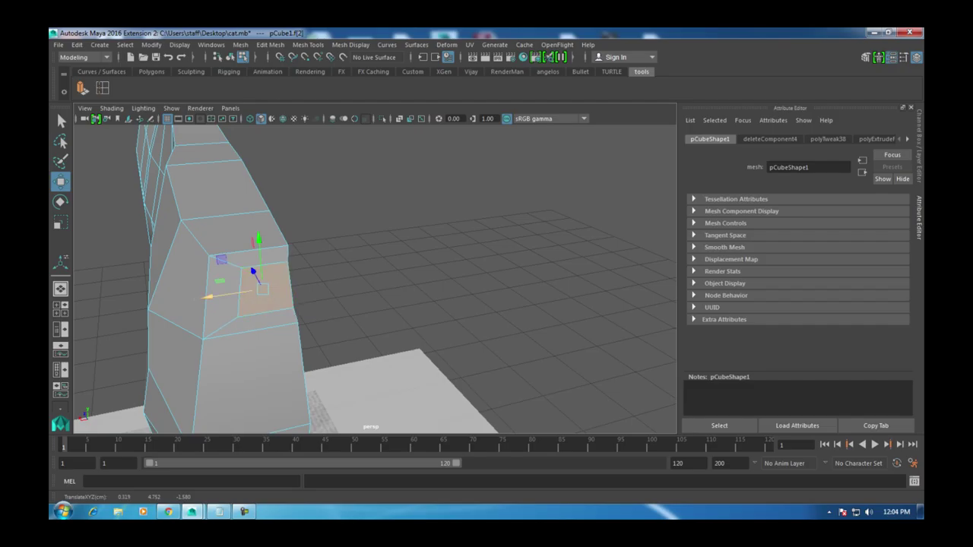
Step: Slide a corner vertex of the inset face slightly to the right in perspective
scroll(264, 289, "up", 5)
left_click_drag(228, 274, 243, 259, "alt")
right_click(383, 183)
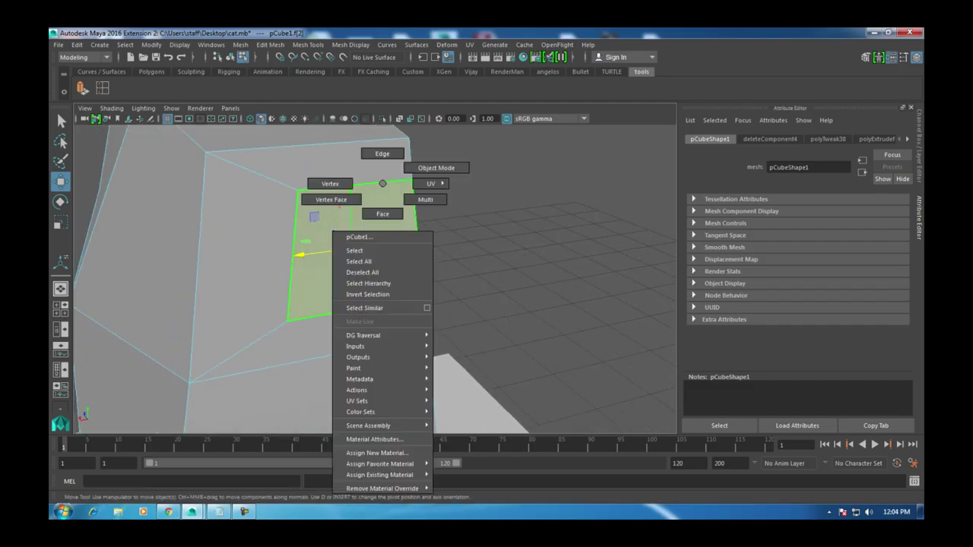
left_click(330, 183)
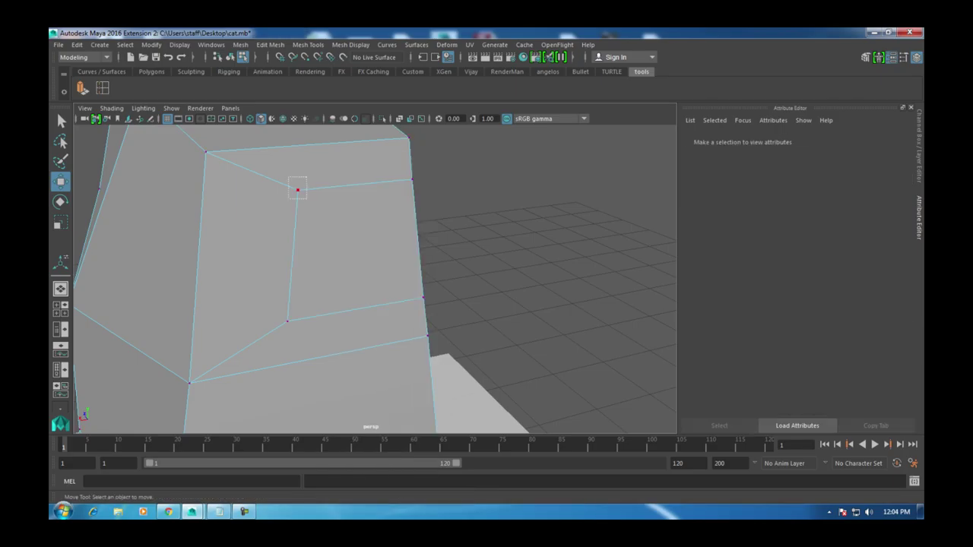
left_click(297, 189)
left_click_drag(263, 260, 278, 258)
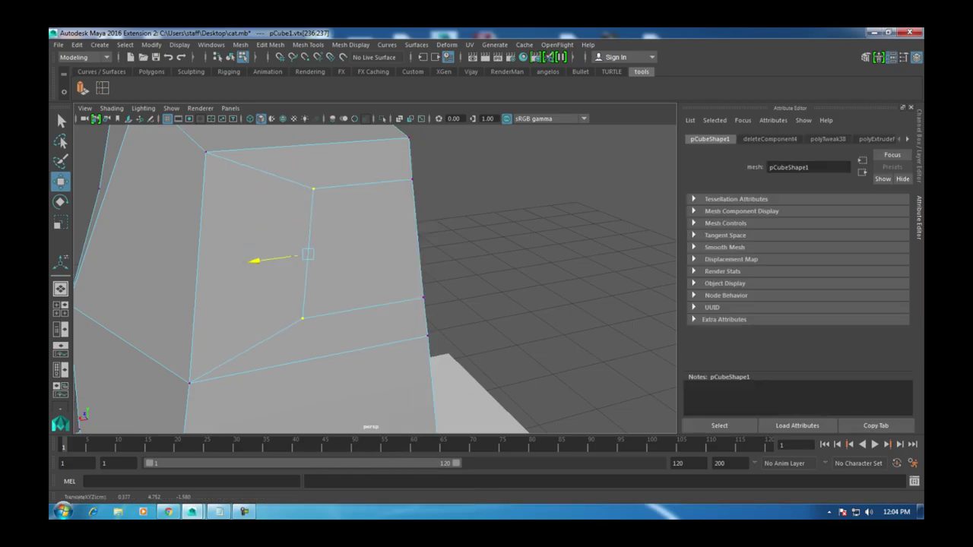
Step: Select the body's rear face in the top view
key("space")
key("space")
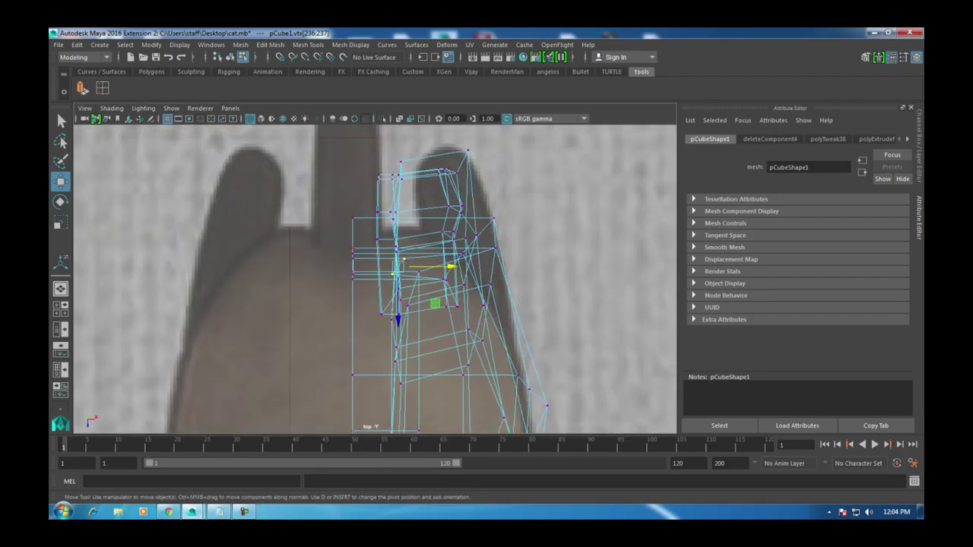
key("space")
right_click(525, 146)
right_click(504, 154)
right_click_drag(456, 155, 456, 173)
left_click(525, 179)
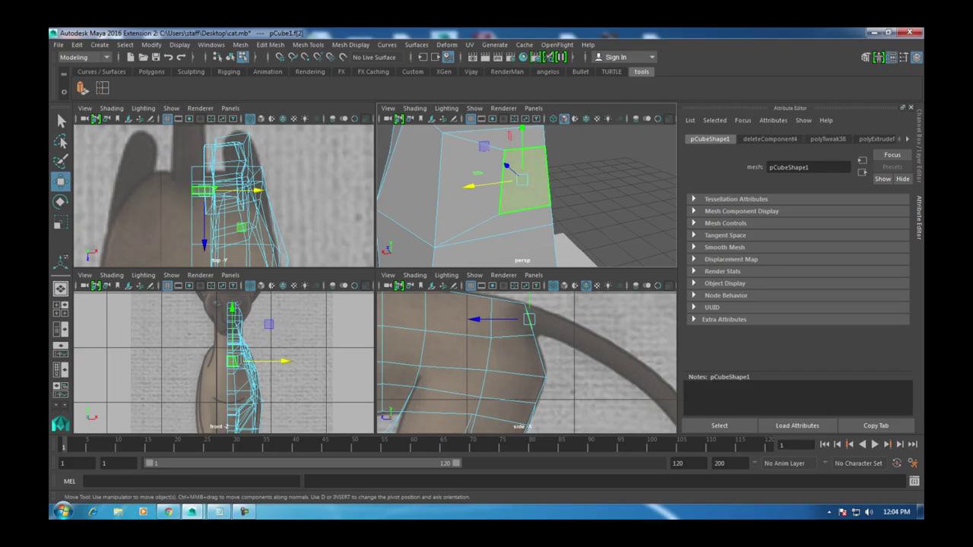
Step: In the side view, pull the rear face's top vertex up-left and middle vertex down-left
key("space")
key("space")
key("space")
key("space")
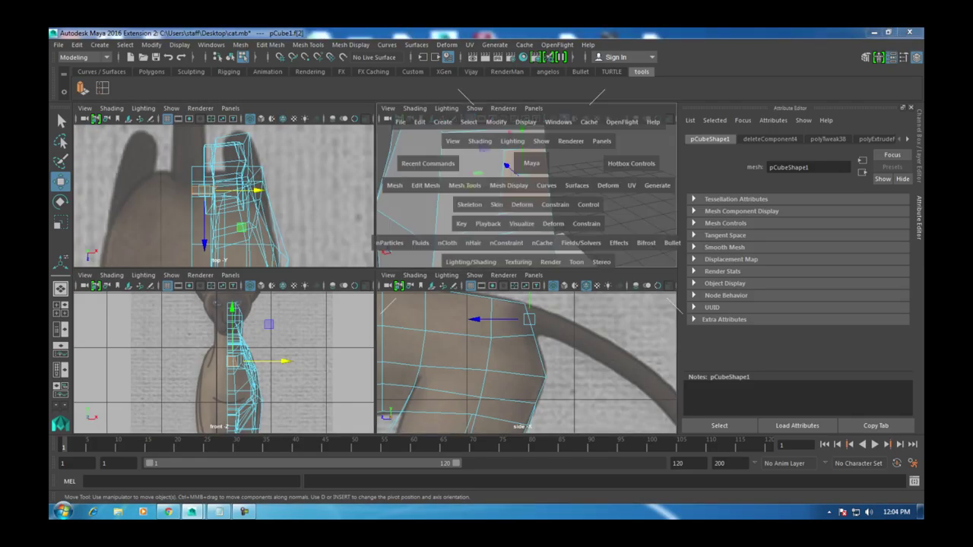
right_click(380, 190)
key("F9")
left_click(329, 185)
left_click_drag(321, 178, 300, 172)
left_click(319, 315)
left_click_drag(320, 314, 306, 332)
right_click_drag(341, 202, 342, 233)
left_click(357, 250)
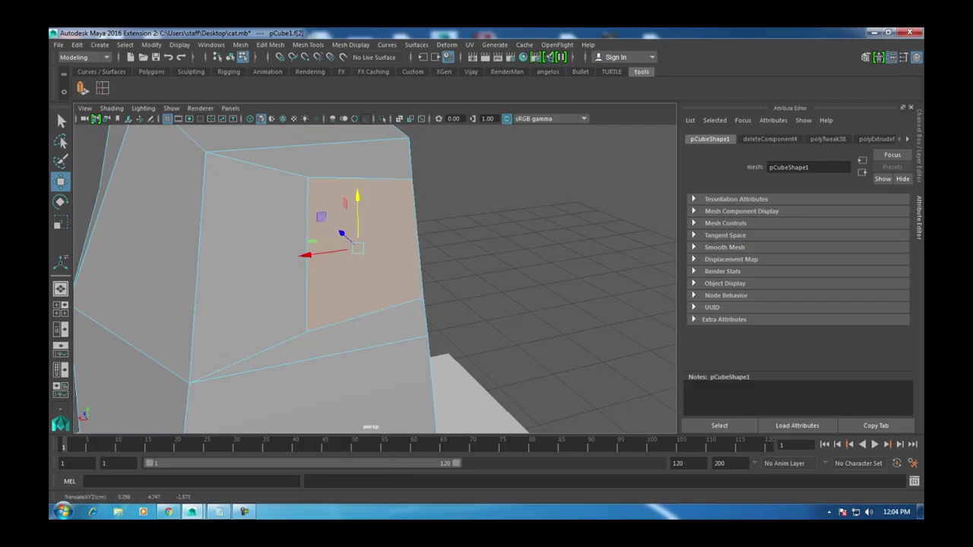
Step: Extrude the rear face out behind the body and fit its vertices to the tail outline
key("space")
key("space")
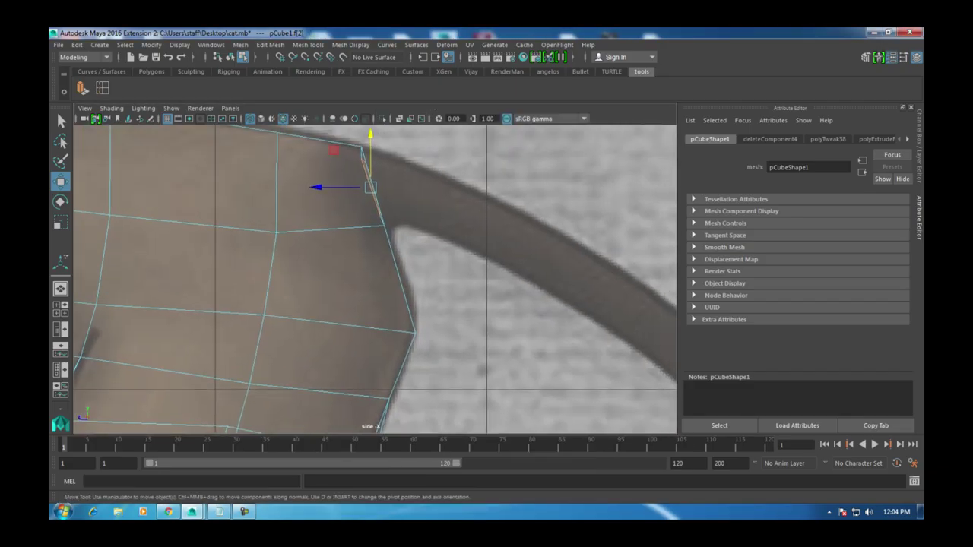
key("ctrl+e")
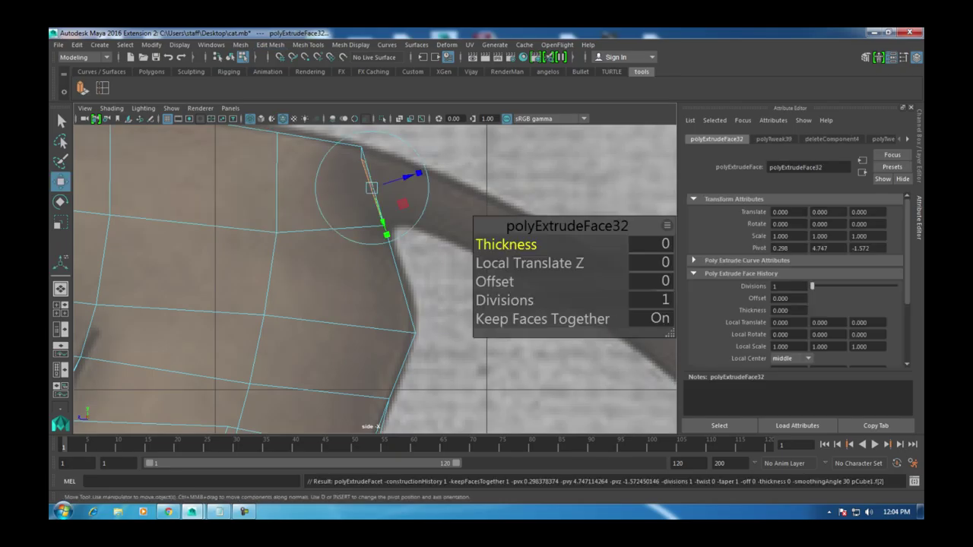
left_click_drag(335, 187, 368, 185)
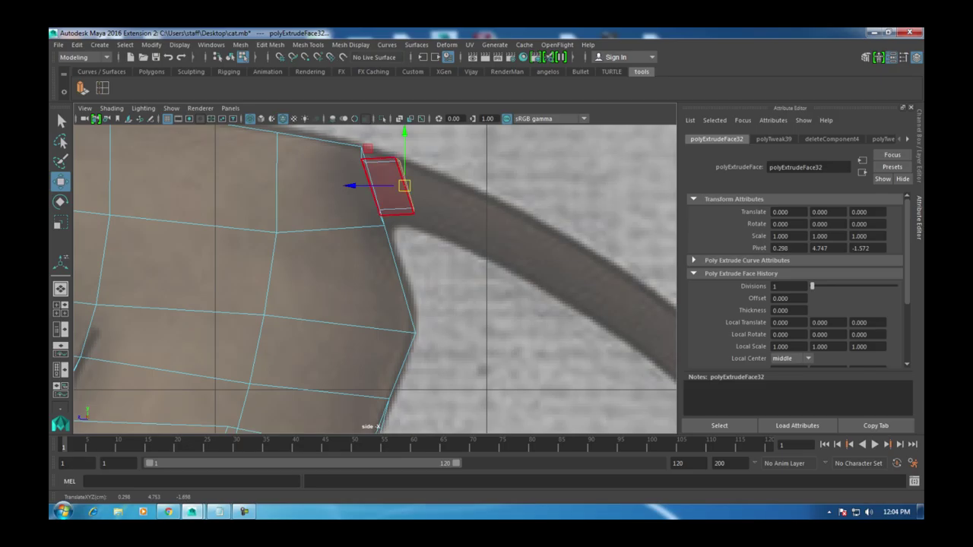
right_click_drag(368, 185, 335, 185)
scroll(426, 228, "up", 3)
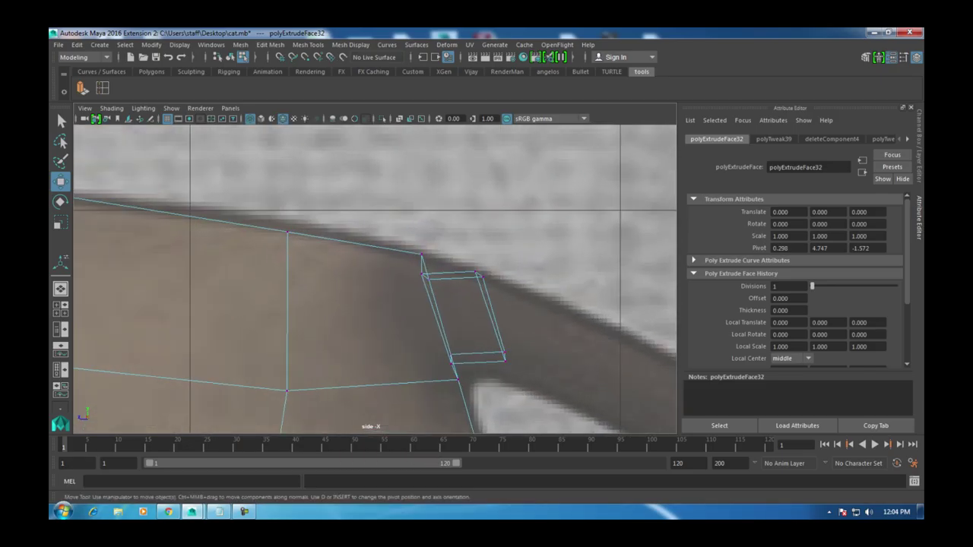
left_click(424, 269)
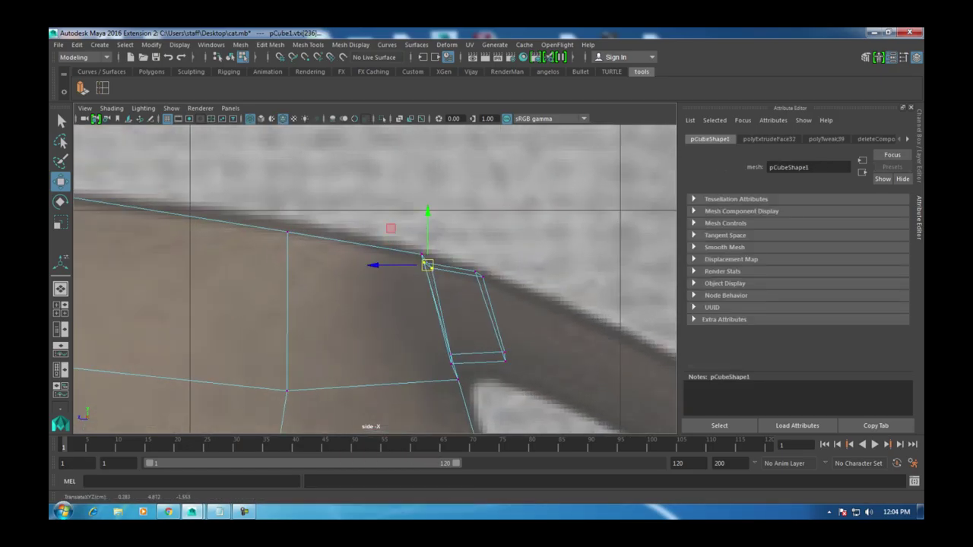
left_click_drag(449, 363, 465, 377)
left_click_drag(494, 348, 494, 373)
left_click_drag(444, 246, 509, 297)
middle_click_drag(372, 281, 355, 213, "alt")
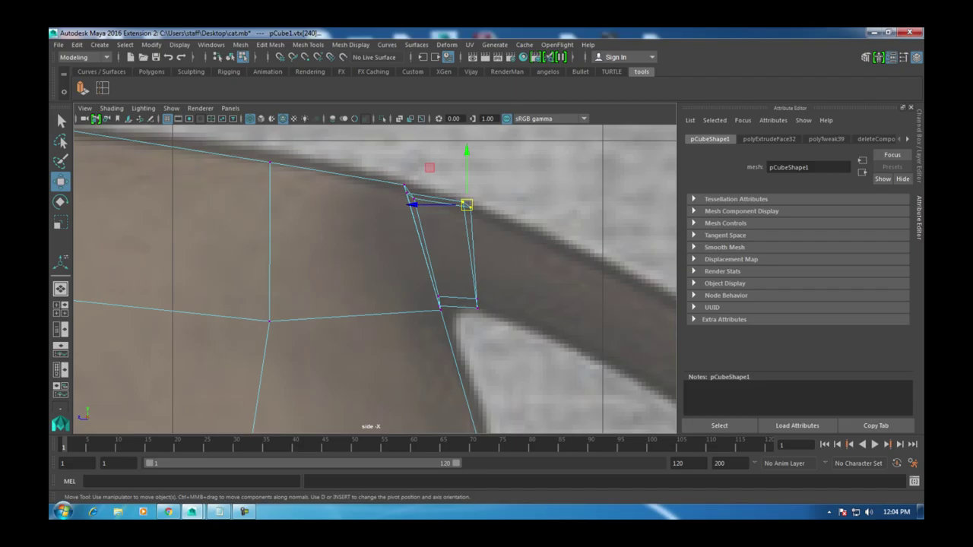
Step: Adjust the first tail segment's width by shifting its upper vertices in perspective
key("space")
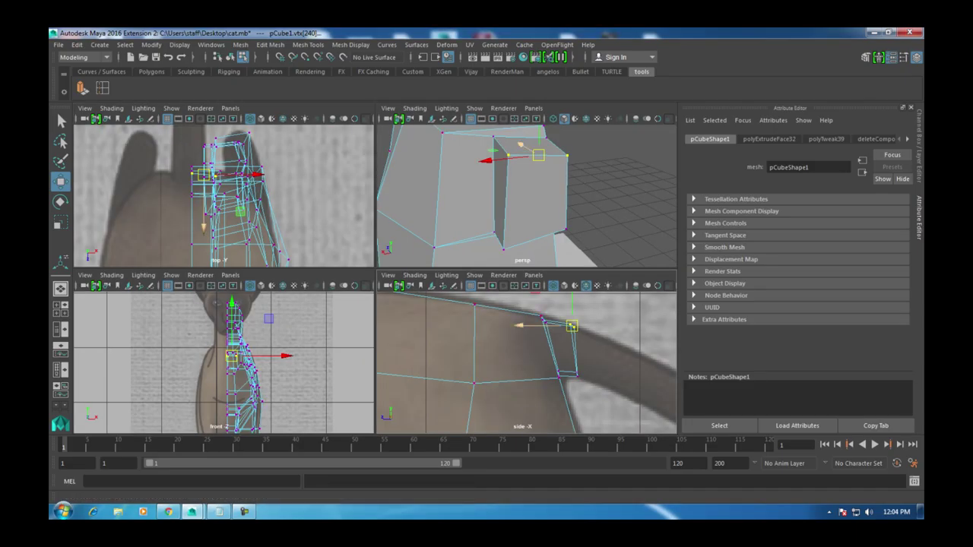
key("space")
scroll(375, 280, "up", 8)
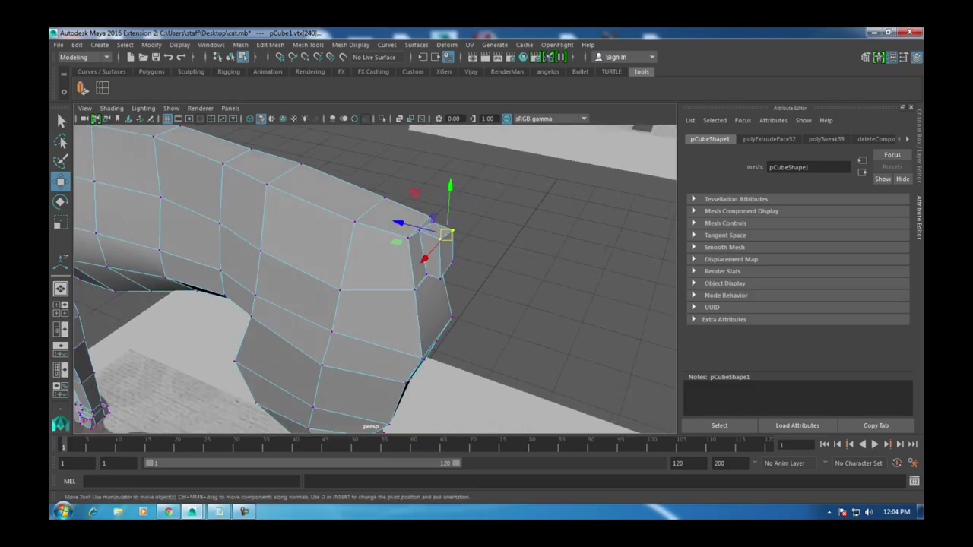
left_click(433, 197)
left_click(453, 327, "shift")
left_click_drag(454, 327, 578, 327, "alt")
key("f")
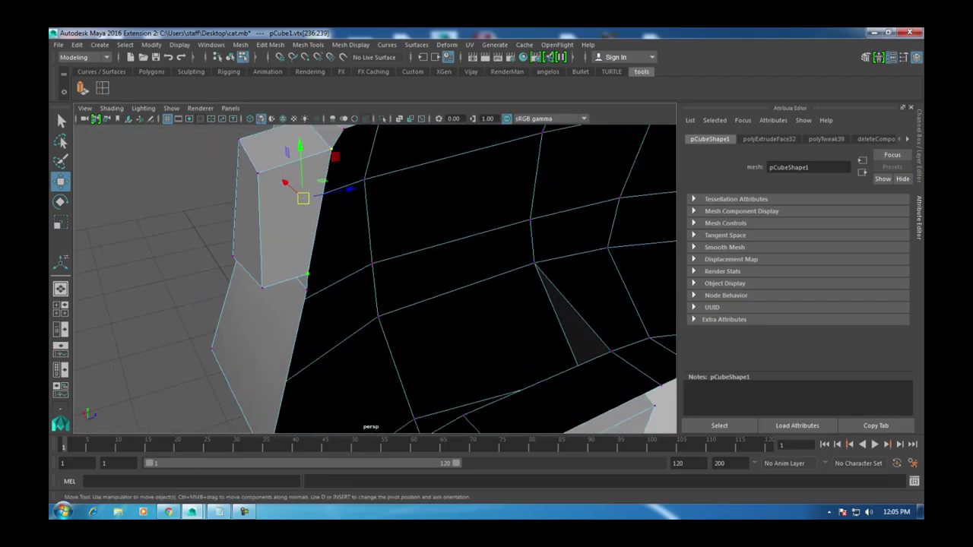
left_click_drag(349, 188, 423, 257)
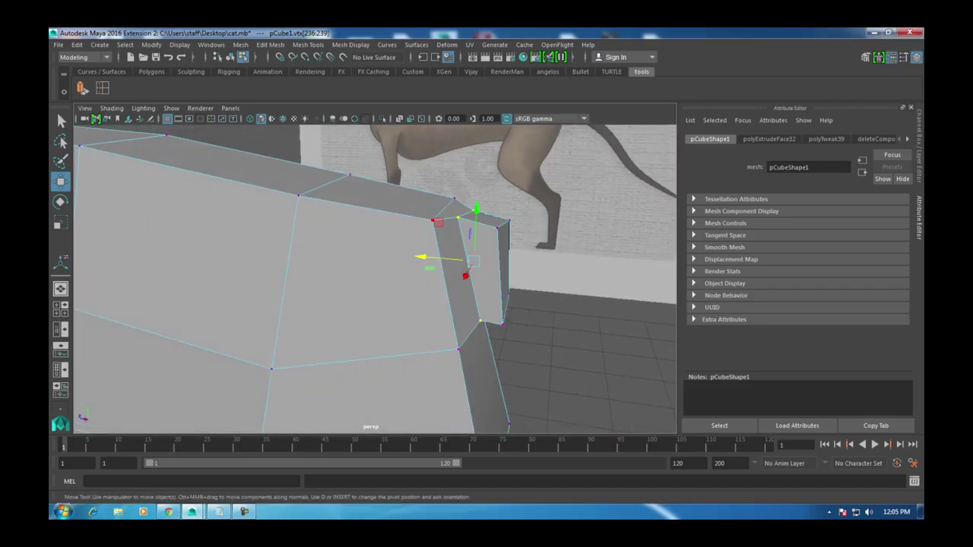
Step: Select the end face of the first tail segment in the side view
key("space")
key("space")
right_click_drag(317, 223, 348, 233)
left_click(335, 228)
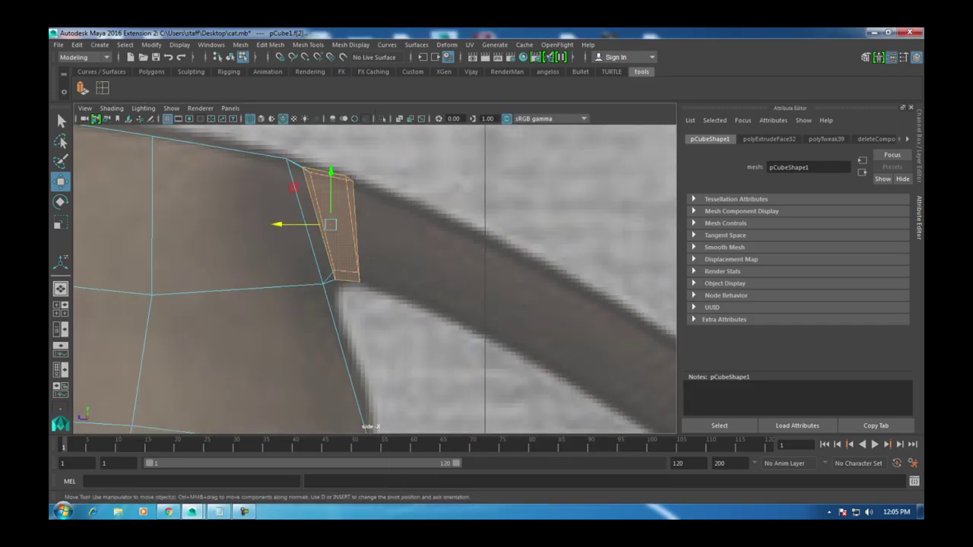
left_click_drag(327, 314, 328, 319)
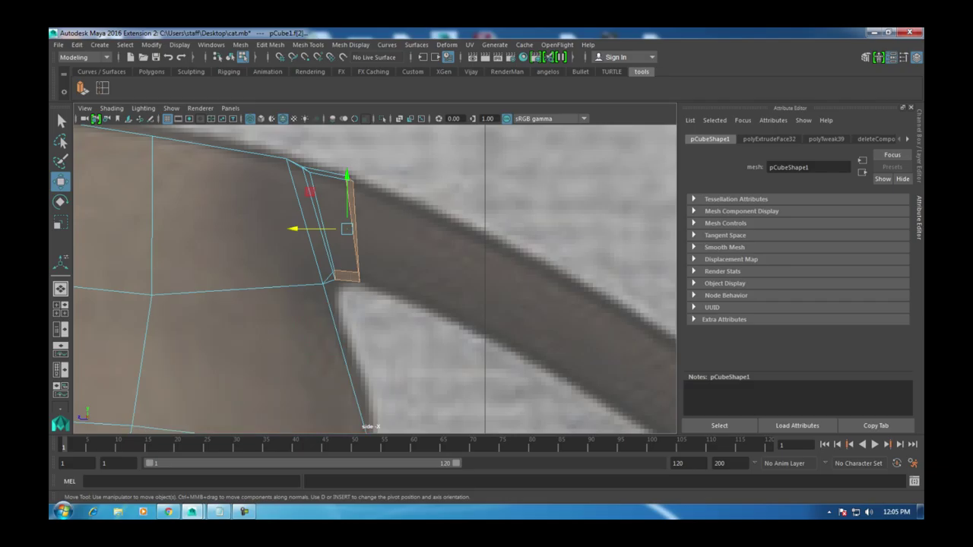
scroll(349, 228, "down", 8)
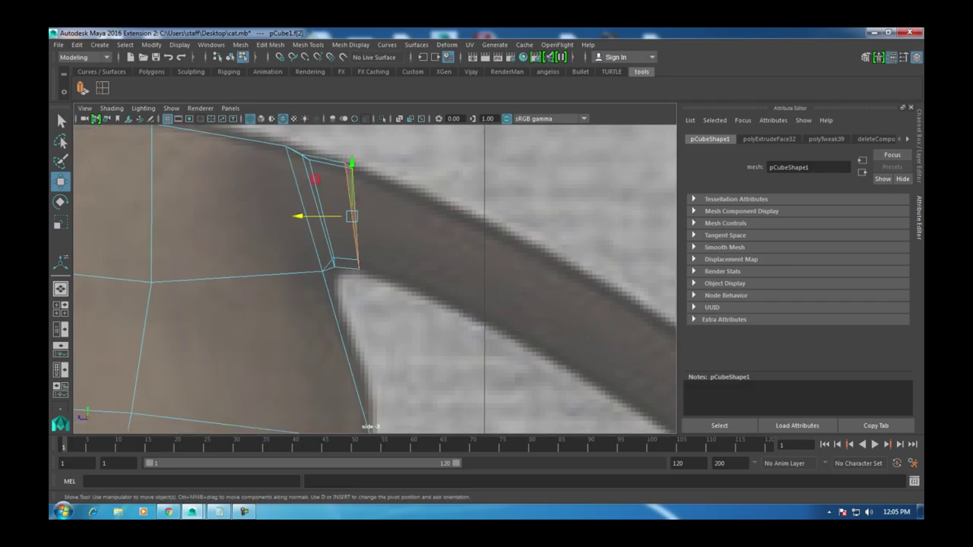
scroll(347, 219, "up", 8)
scroll(367, 271, "up", 3)
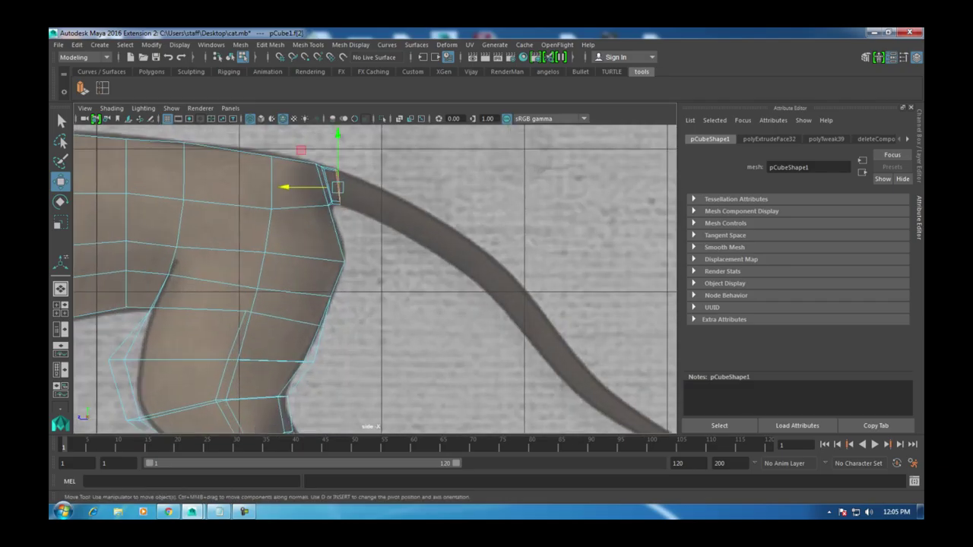
Step: Extrude two tail segments, pulling and rotating each end face to follow the curve
key("ctrl+e")
scroll(349, 228, "up", 2)
left_click_drag(324, 152, 533, 241)
key("e")
key("r")
key("w")
key("ctrl+e")
key("e")
key("w")
Step: Extrude two more segments, moving and rotating them down along the reference tail
key("ctrl+e")
left_click_drag(472, 209, 547, 288)
scroll(375, 280, "down", 4)
scroll(375, 280, "up", 3)
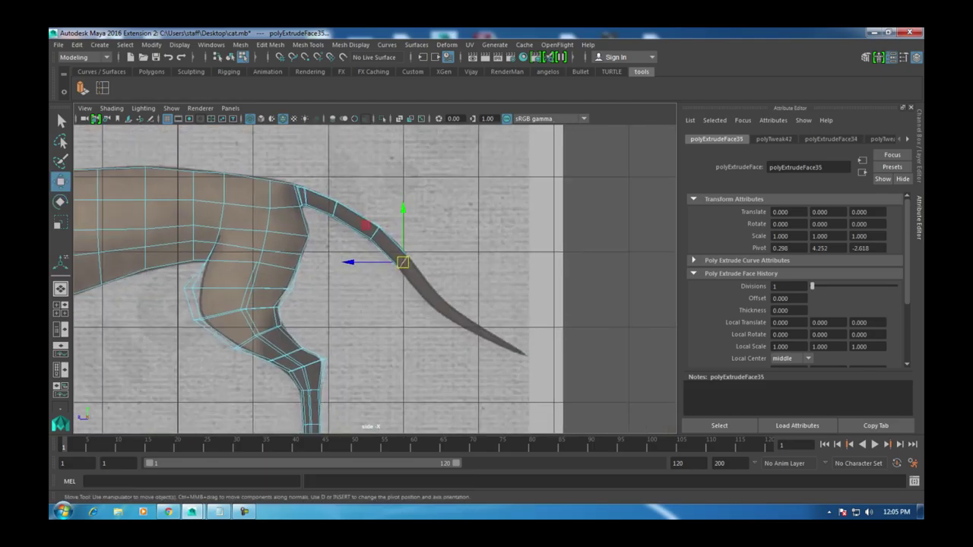
key("ctrl+e")
left_click_drag(415, 255, 448, 296)
scroll(419, 324, "up", 4)
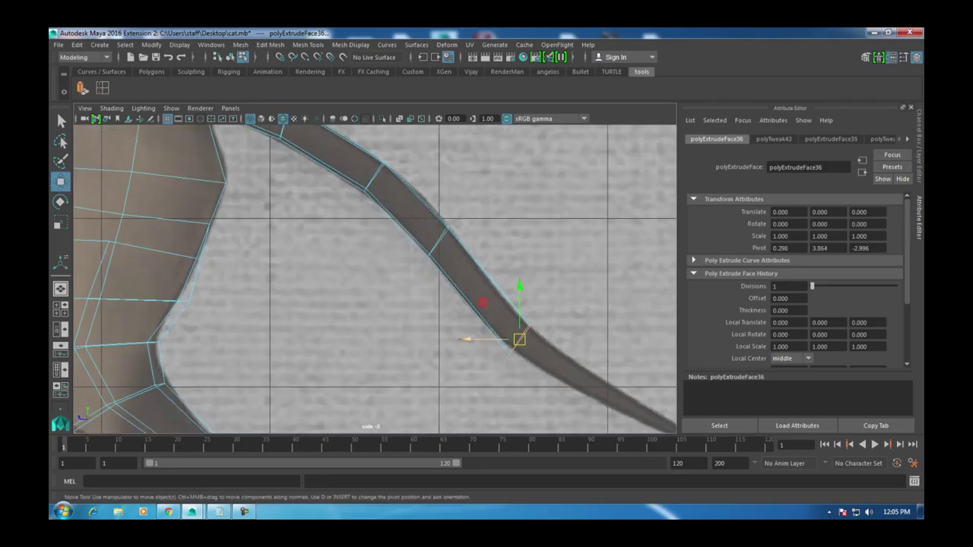
key("e")
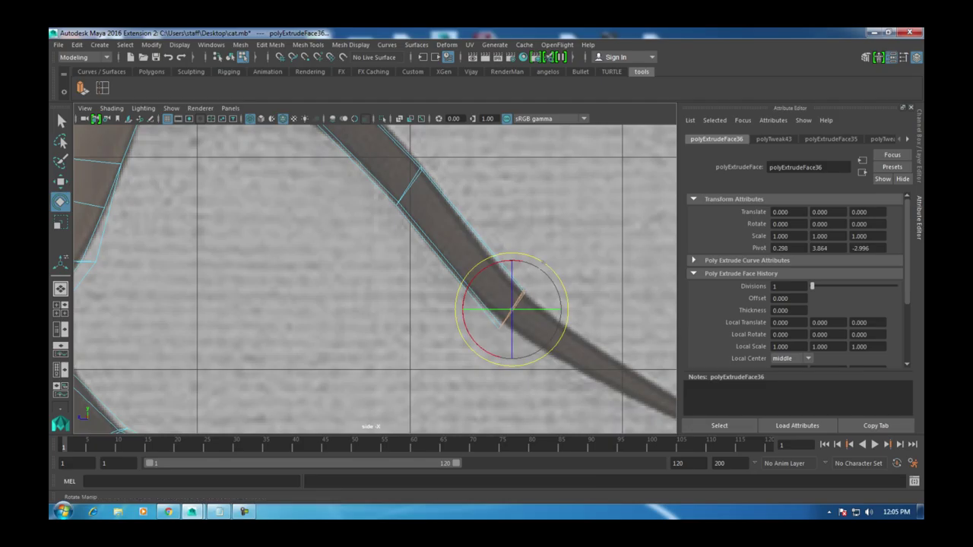
key("w")
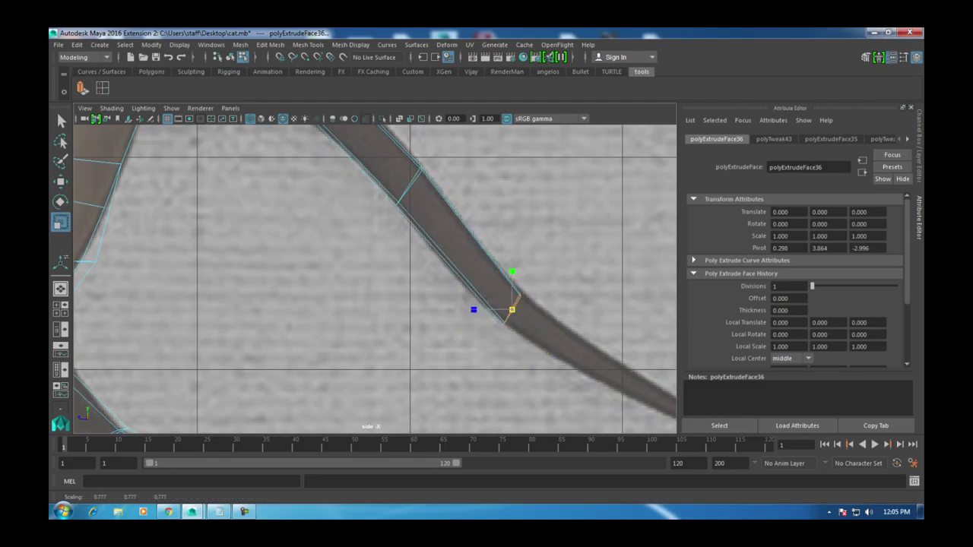
left_click_drag(511, 310, 513, 308)
Step: Extrude the last two segments, shrinking the end faces to taper the tail tip
middle_click_drag(513, 308, 370, 219, "alt")
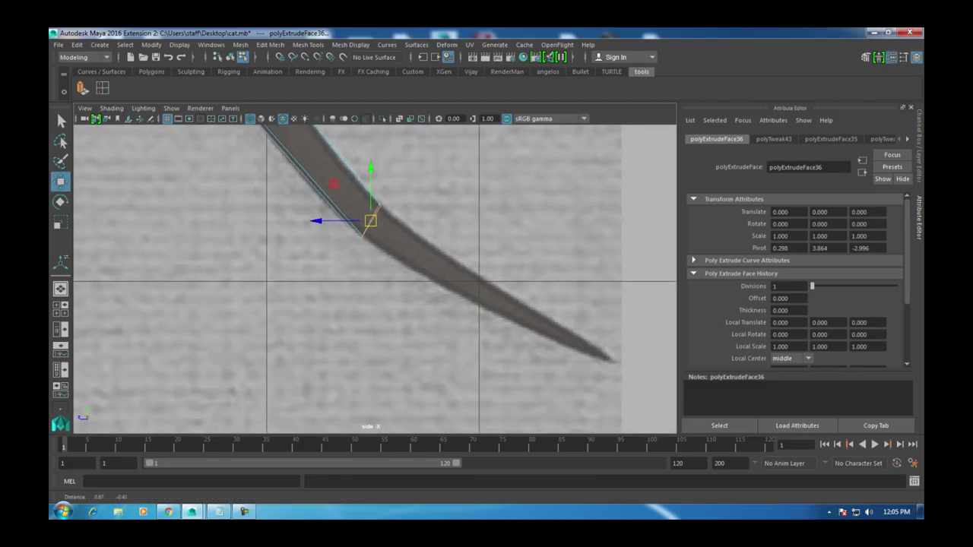
key("ctrl+e")
left_click_drag(370, 219, 370, 220)
key("r")
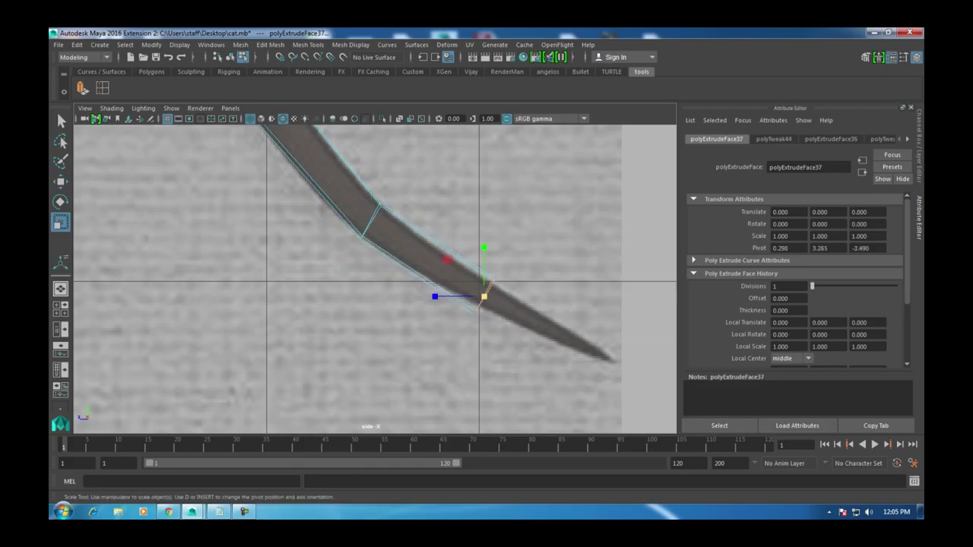
key("w")
left_click_drag(484, 296, 589, 359)
key("ctrl+e")
key("r")
key("w")
left_click_drag(456, 319, 343, 395, "alt")
right_click(372, 204)
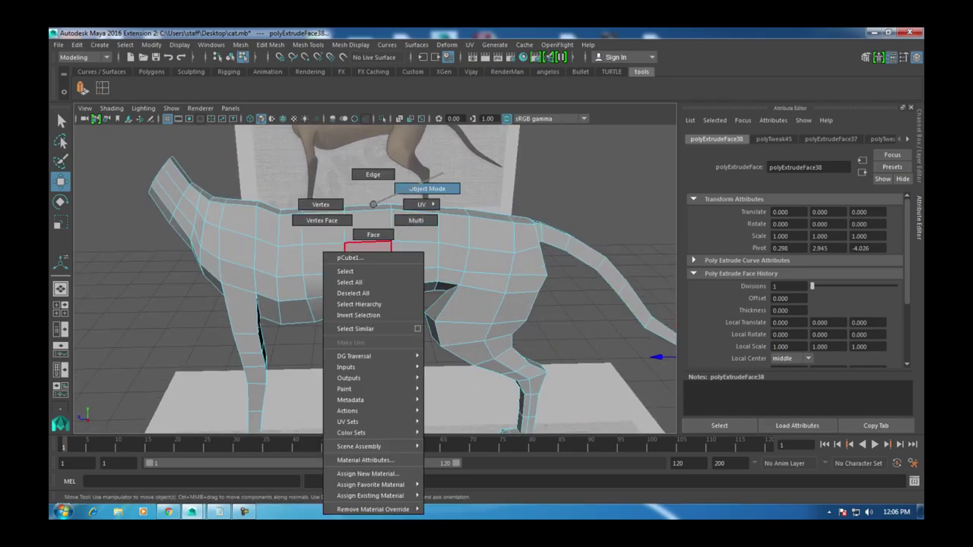
right_click_drag(372, 203, 426, 189)
key("f")
key("3")
key("1")
left_click_drag(342, 396, 437, 205, "alt")
right_click(437, 204)
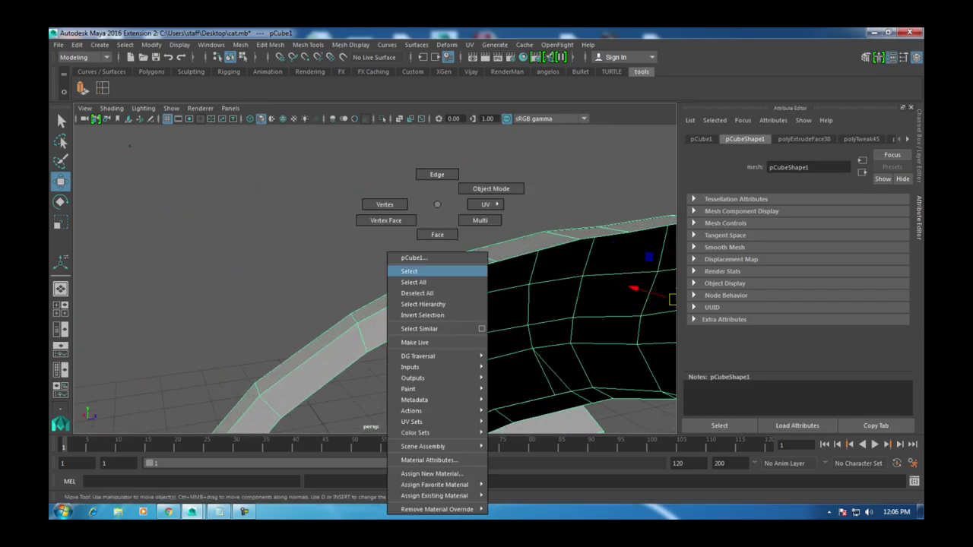
right_click_drag(437, 204, 437, 234)
left_click_drag(437, 234, 433, 258, "alt")
left_click(497, 213)
key("ctrl+z")
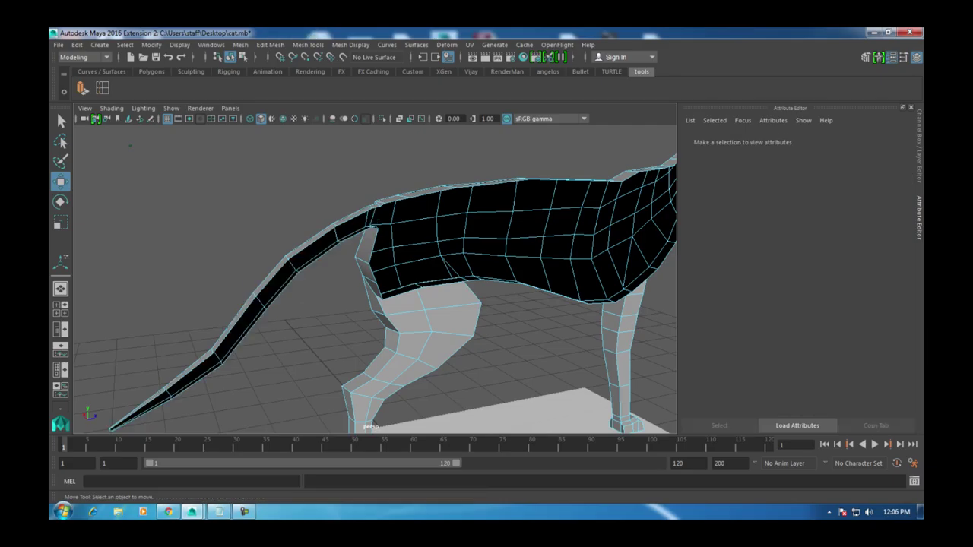
left_click_drag(414, 205, 258, 198, "alt")
scroll(372, 273, "up", 5)
key("3")
left_click_drag(372, 274, 319, 251, "alt")
key("1")
right_click_drag(400, 206, 445, 190)
left_click_drag(449, 228, 381, 255, "alt")
left_click(270, 44)
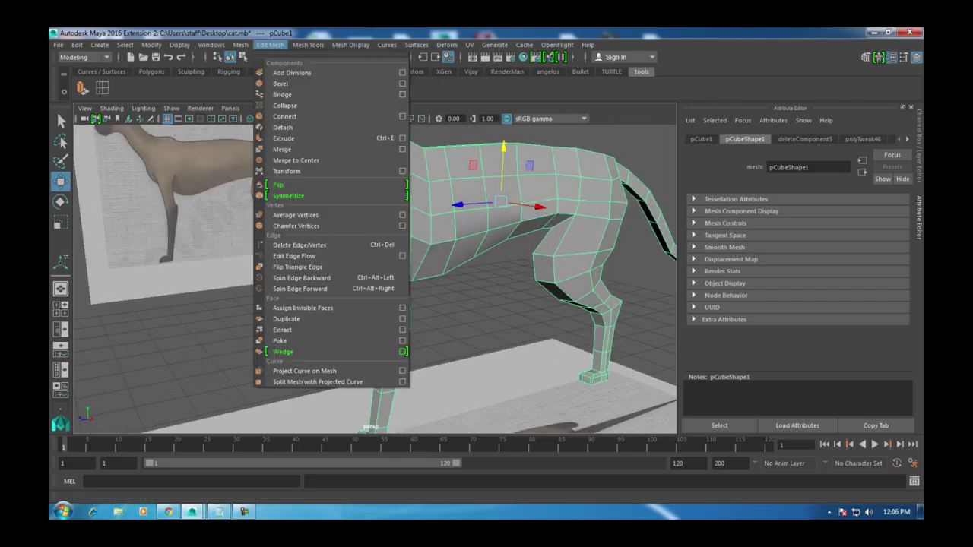
key("Escape")
key("ctrl+e")
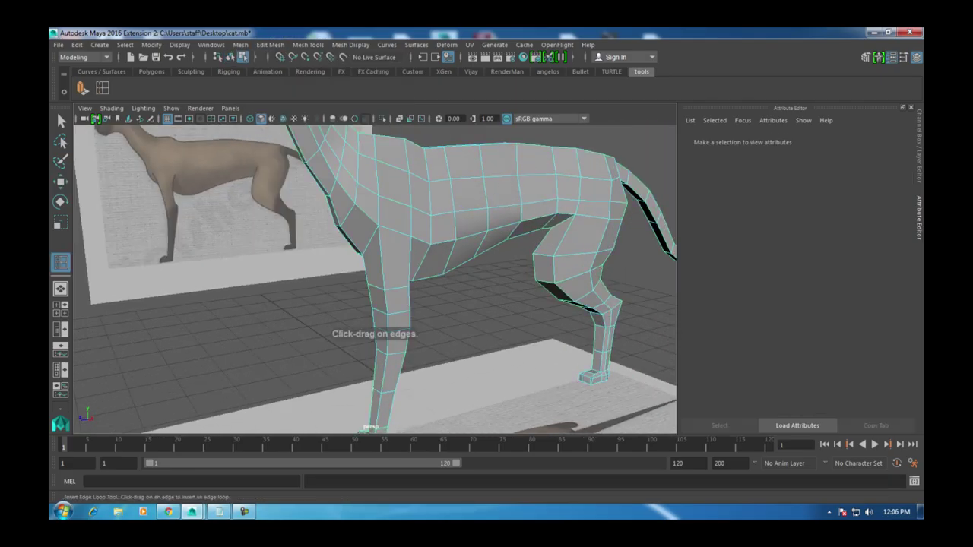
Step: Insert edge loops around the leg and hind knee, shifting the knee loop to shape the joint
left_click_drag(393, 251, 394, 251)
key("w")
left_click_drag(456, 304, 243, 288, "alt")
key("y")
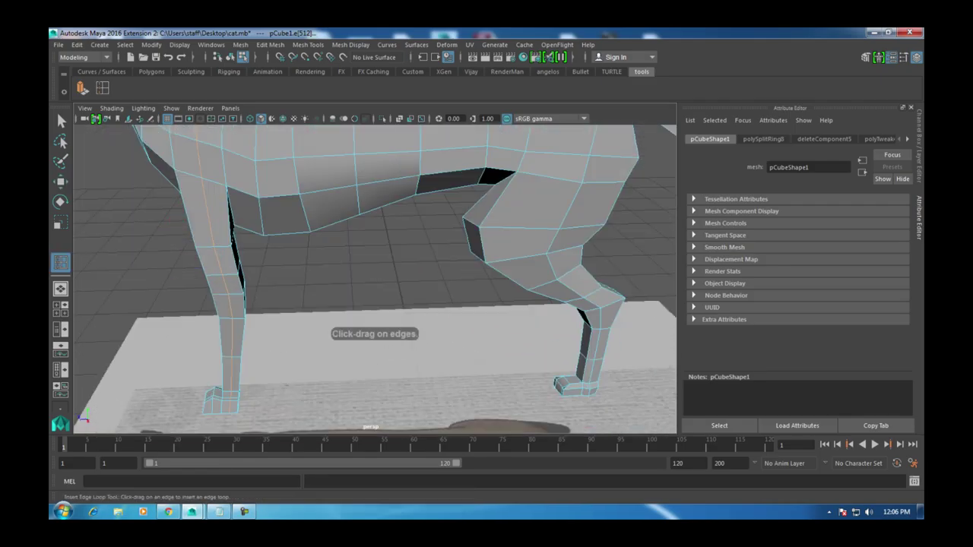
key("w")
left_click_drag(372, 281, 334, 274, "alt")
left_click_drag(590, 251, 595, 257)
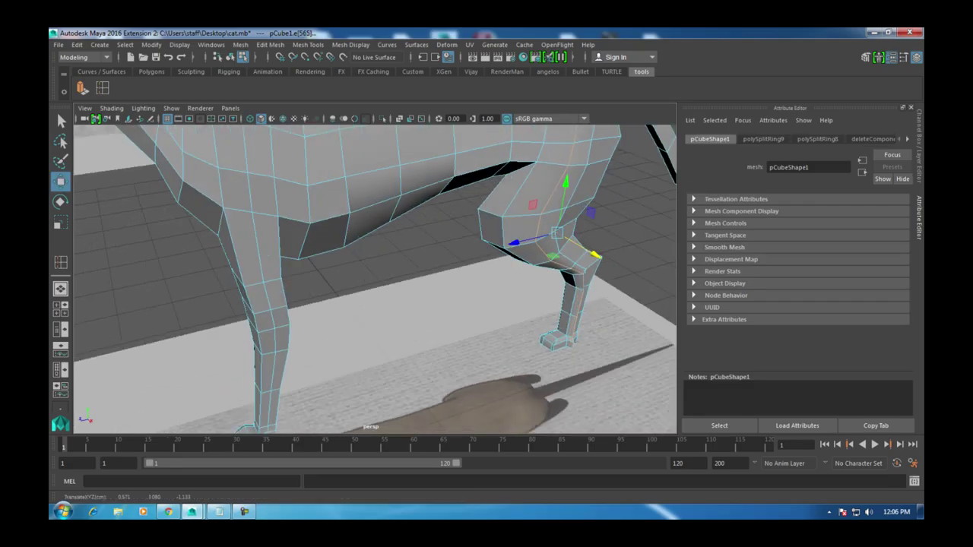
Step: Preview the smoothed mesh, undo back through recent changes, and return to four views
key("3")
key("ctrl+z")
key("ctrl+z")
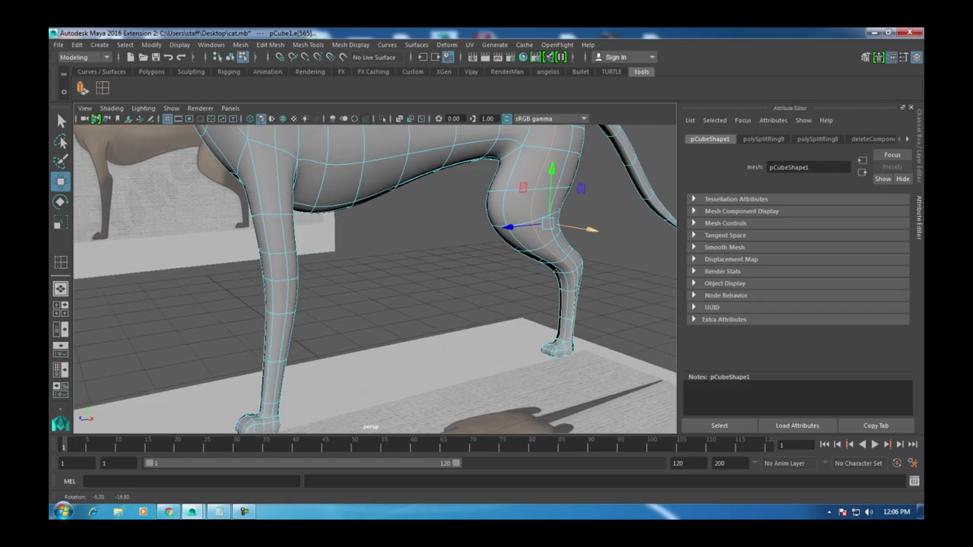
key("ctrl+z")
key("ctrl+z")
key("ctrl+z")
key("ctrl+z")
key("ctrl+z")
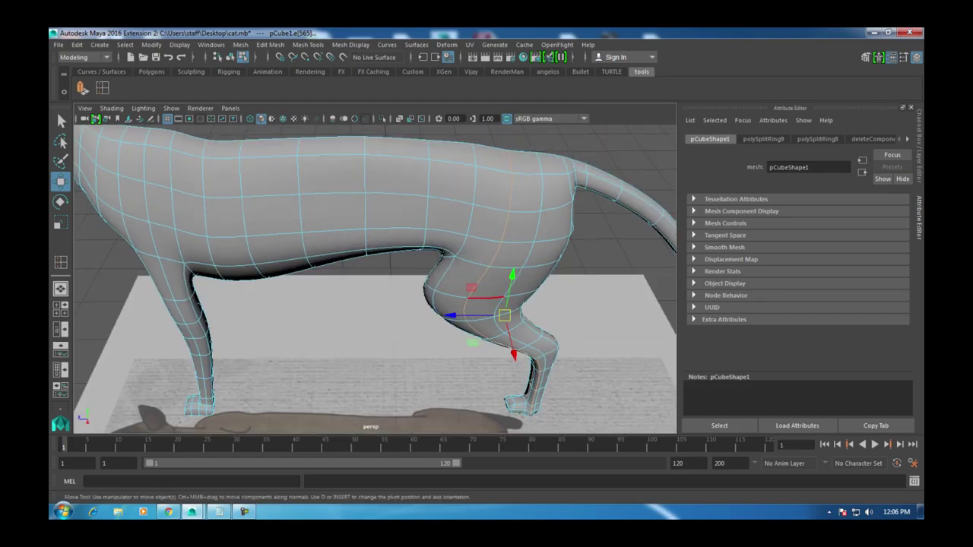
key("ctrl+z")
key("ctrl+z")
key("ctrl+z")
key("ctrl+z")
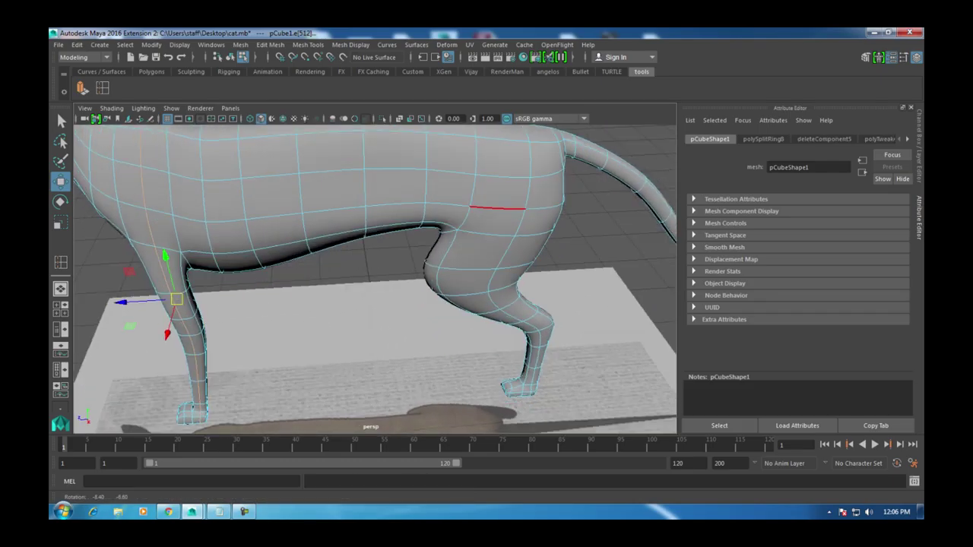
key("ctrl+z")
key("ctrl+z")
key("ctrl+z")
key("ctrl+z")
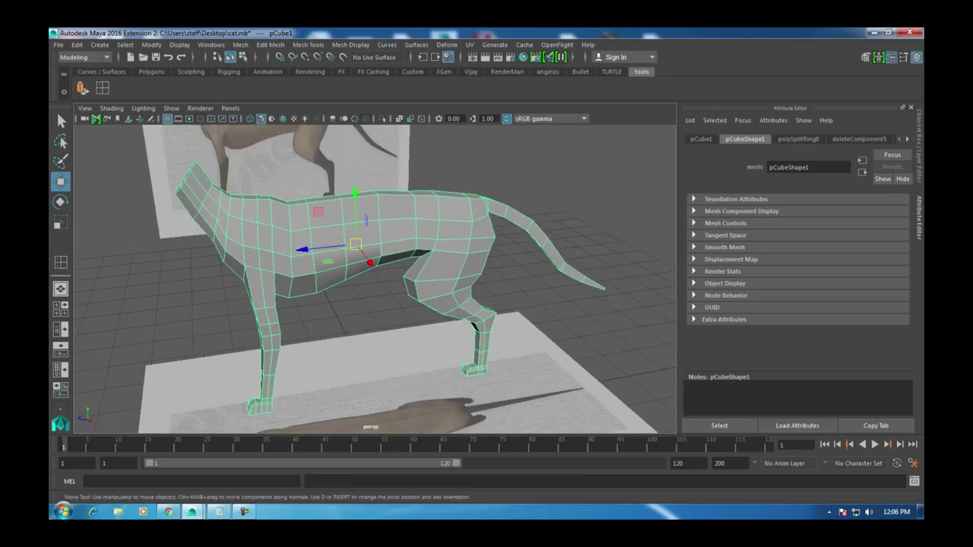
key("ctrl+z")
key("ctrl+z")
key("space")
key("space")
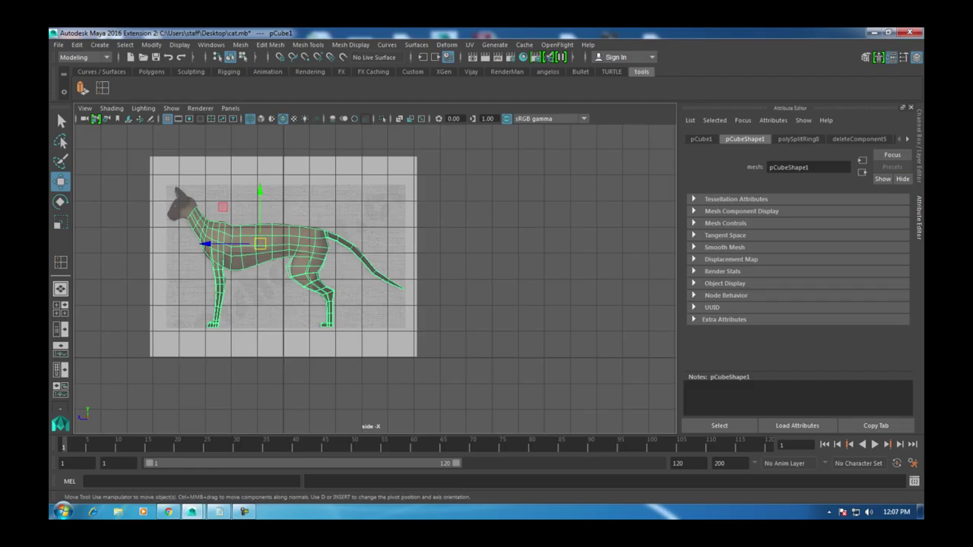
Step: Select the face at the very top of the neck in the side view
scroll(375, 279, "up", 6)
middle_click_drag(374, 279, 301, 151, "alt")
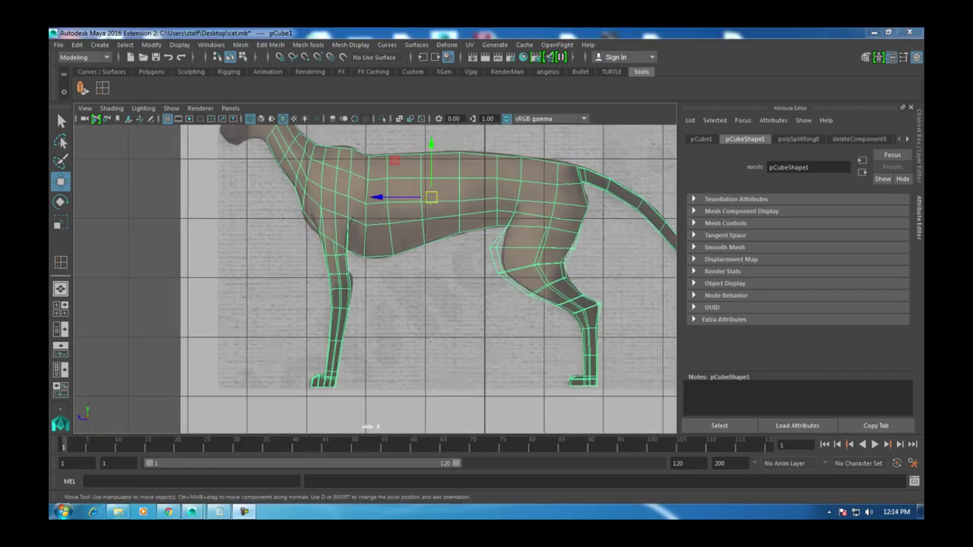
scroll(375, 279, "down", 3)
scroll(376, 279, "up", 8)
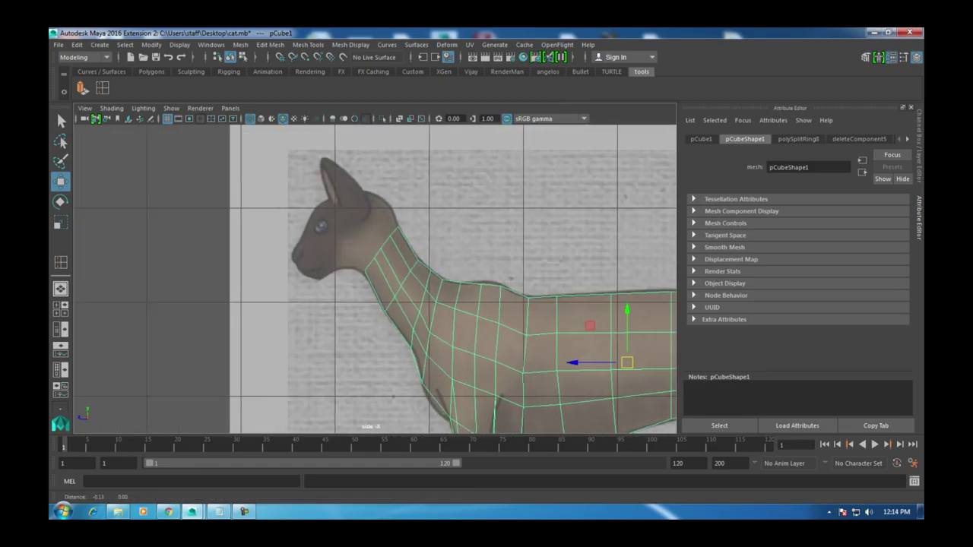
right_click_drag(347, 209, 349, 235)
left_click_drag(245, 211, 376, 313)
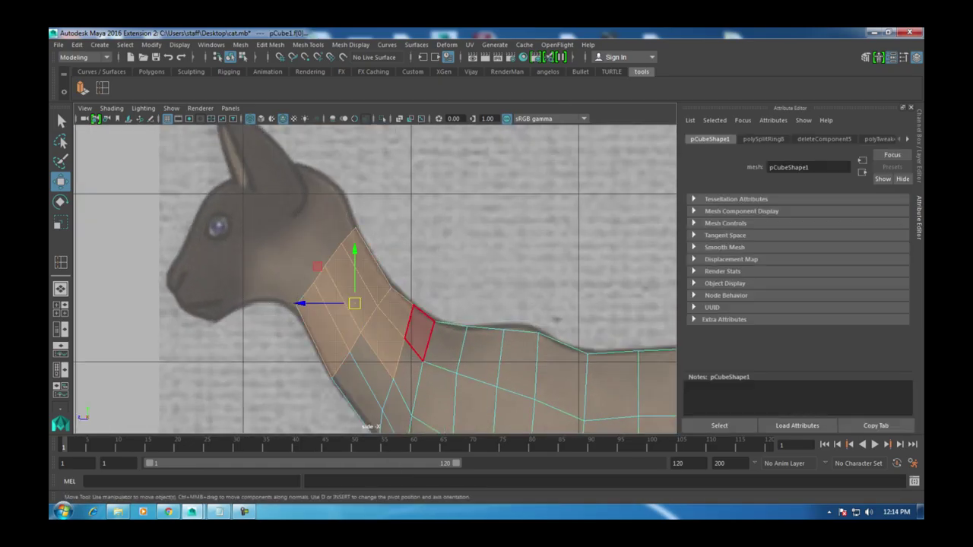
left_click(323, 321)
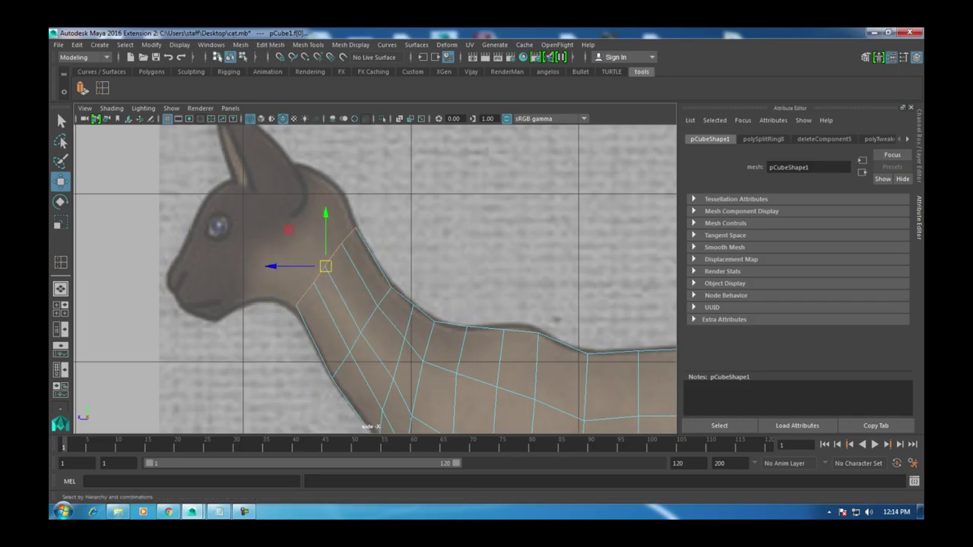
Step: Extrude the top neck face and pull it up toward the head
key("ctrl+e")
left_click_drag(325, 266, 319, 239)
key("r")
left_click(266, 203)
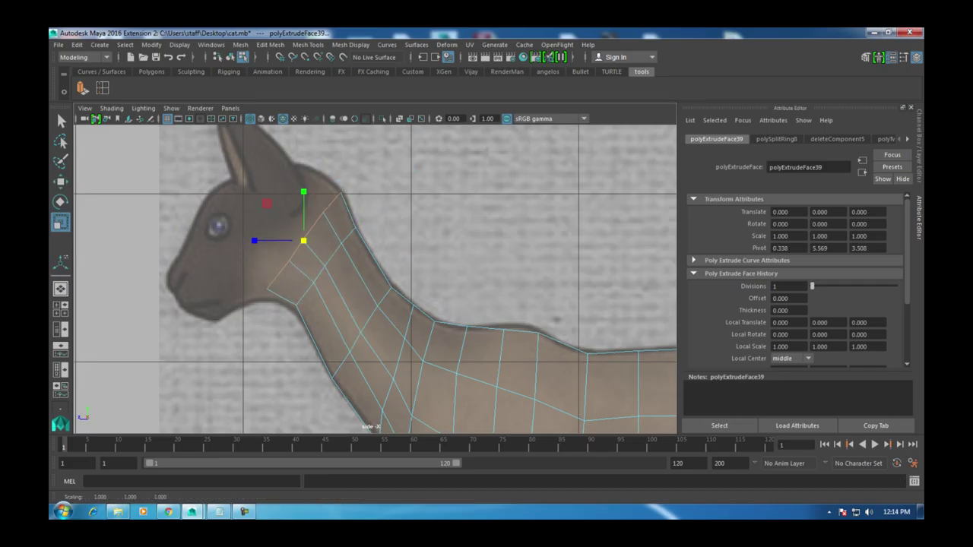
key("w")
Step: Move a lower neck vertex down-right and raise the top neck vertex to match the outline
right_click_drag(314, 204, 261, 204)
left_click(266, 287)
middle_click_drag(229, 251, 237, 262)
left_click(341, 193)
middle_click_drag(303, 156, 302, 149)
Step: In the front view, push the neck's right-edge vertices out to the reference width
key("space")
left_click_drag(353, 216, 354, 182)
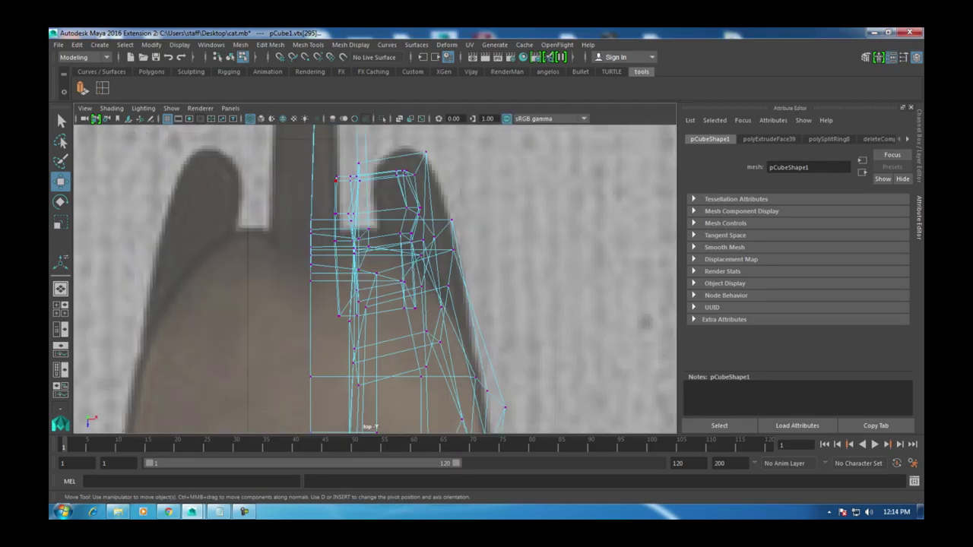
scroll(365, 274, "down", 5)
scroll(365, 274, "up", 4)
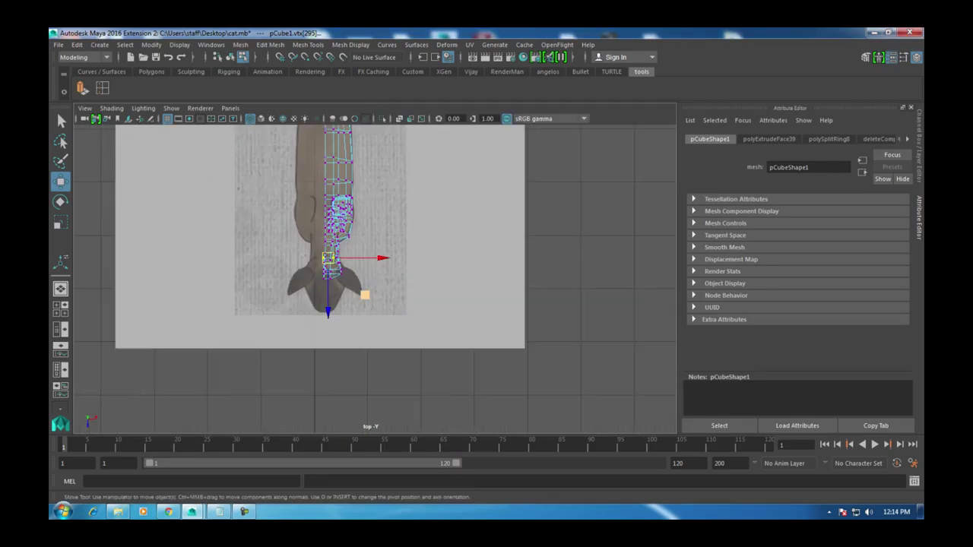
key("space")
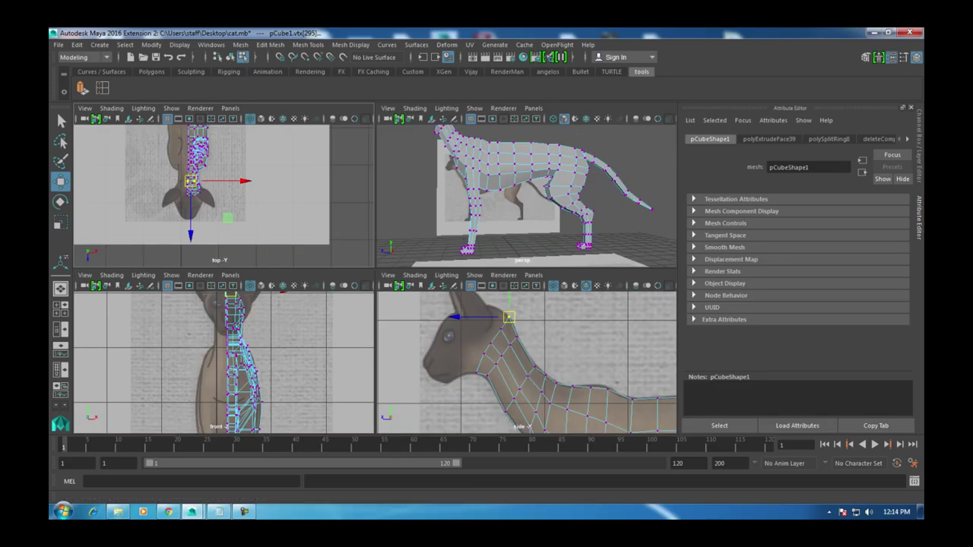
key("space")
scroll(396, 251, "down", 2)
scroll(395, 250, "up", 4)
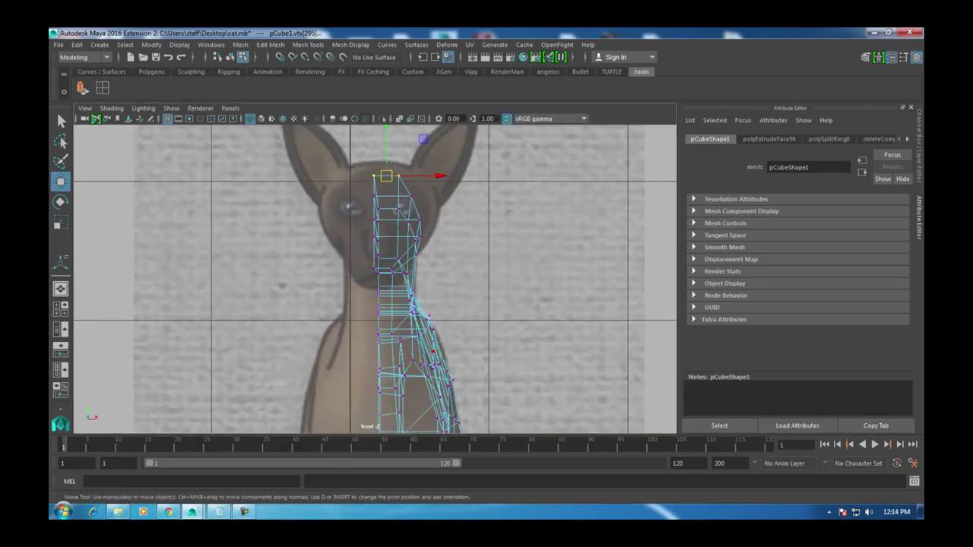
scroll(375, 280, "up", 3)
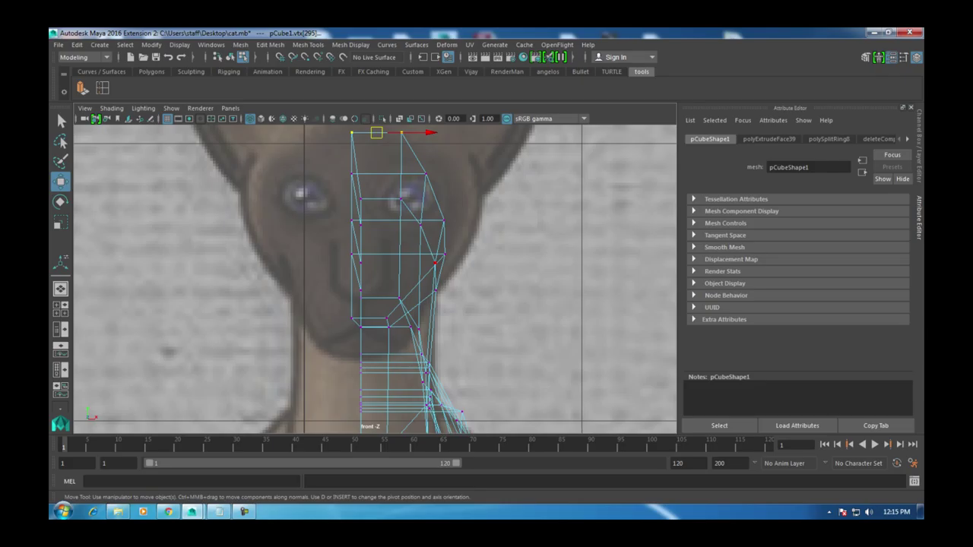
left_click_drag(456, 216, 426, 296)
left_click_drag(468, 272, 473, 273)
Step: Reselect the upper and lower neck vertices, then check the neck in perspective and side views
left_click(464, 220)
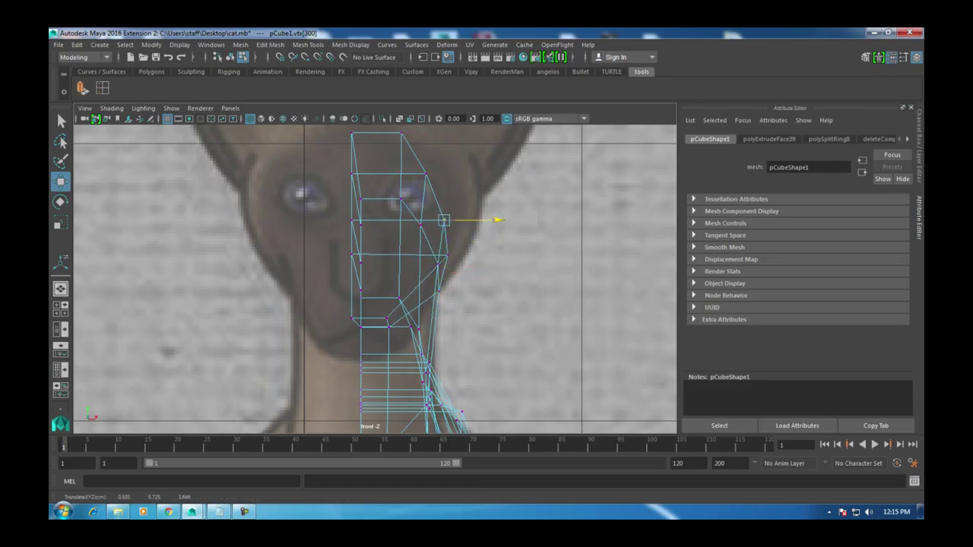
left_click(449, 259)
key("space")
left_click_drag(425, 251, 479, 274, "alt")
key("space")
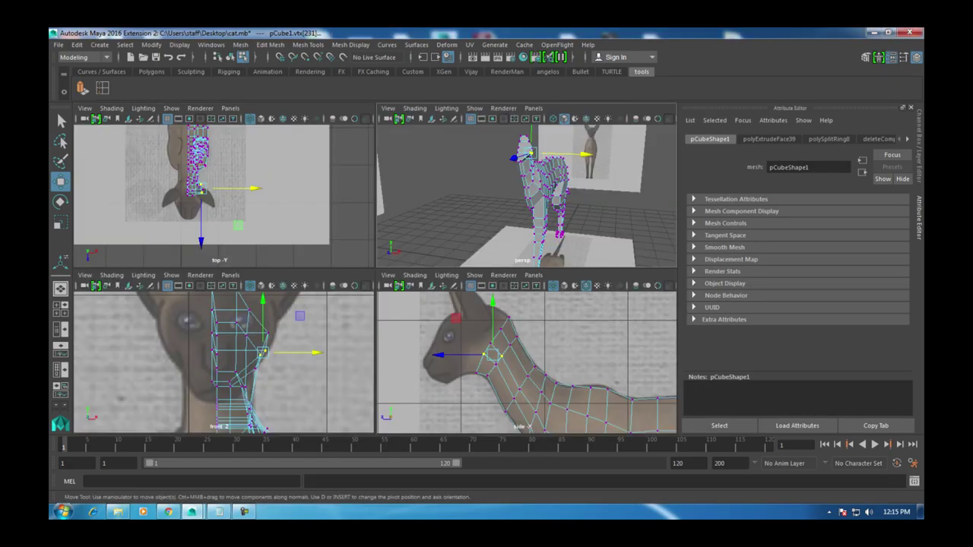
key("space")
scroll(374, 280, "up", 2)
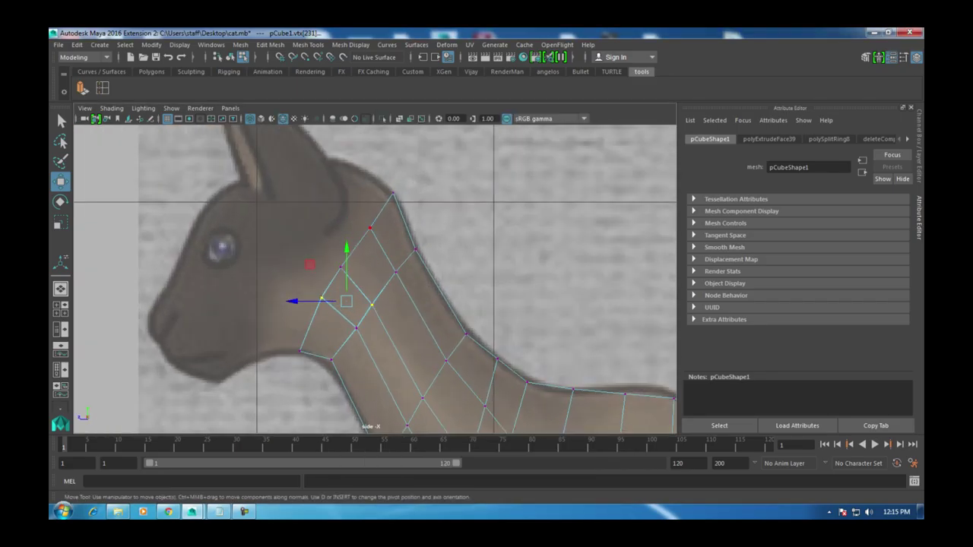
Step: Extrude the neck's top face and move it up toward the back of the head
key("F11")
left_click(346, 272)
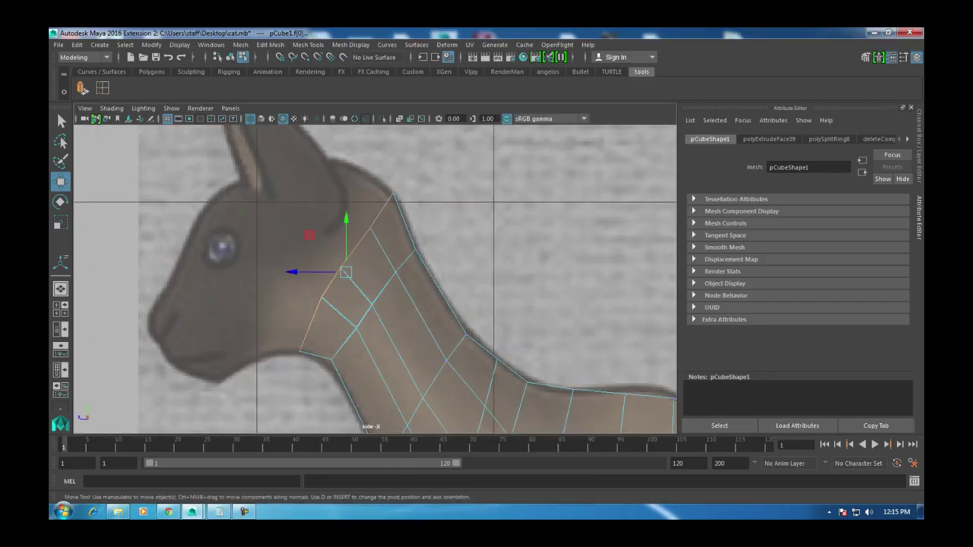
key("ctrl+e")
left_click_drag(346, 273, 342, 217)
key("e")
key("w")
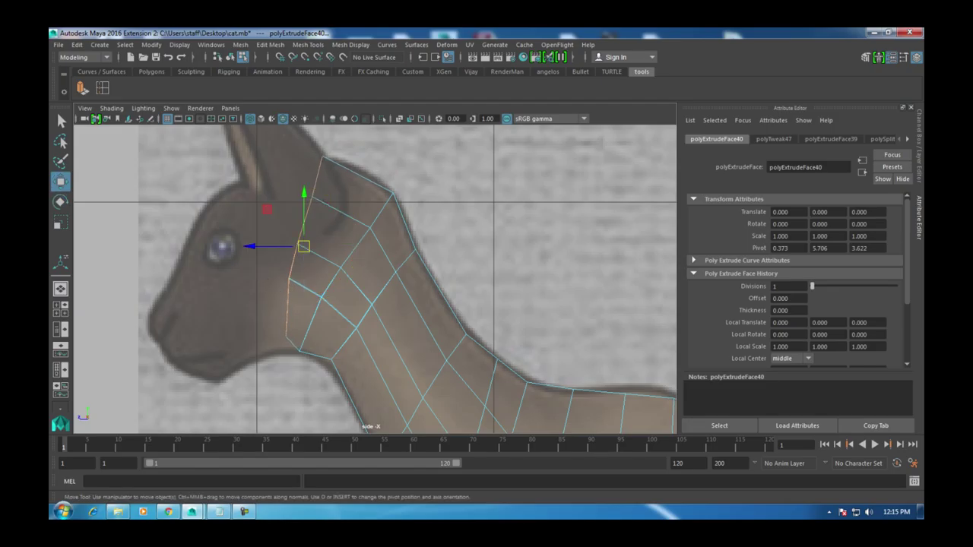
Step: Move the neck vertices onto the throat and head outlines of the side reference
right_click_drag(297, 207, 255, 203)
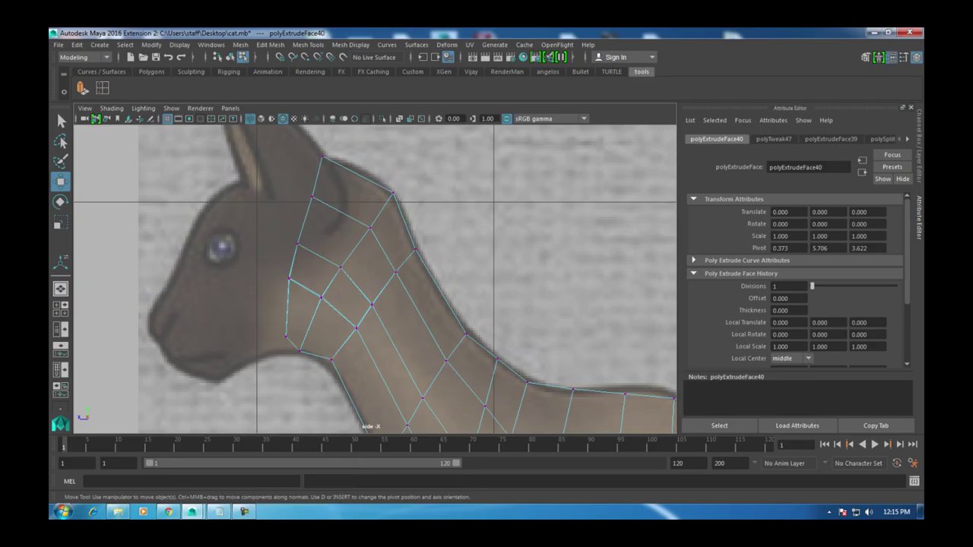
left_click(286, 335)
left_click_drag(284, 337, 281, 346)
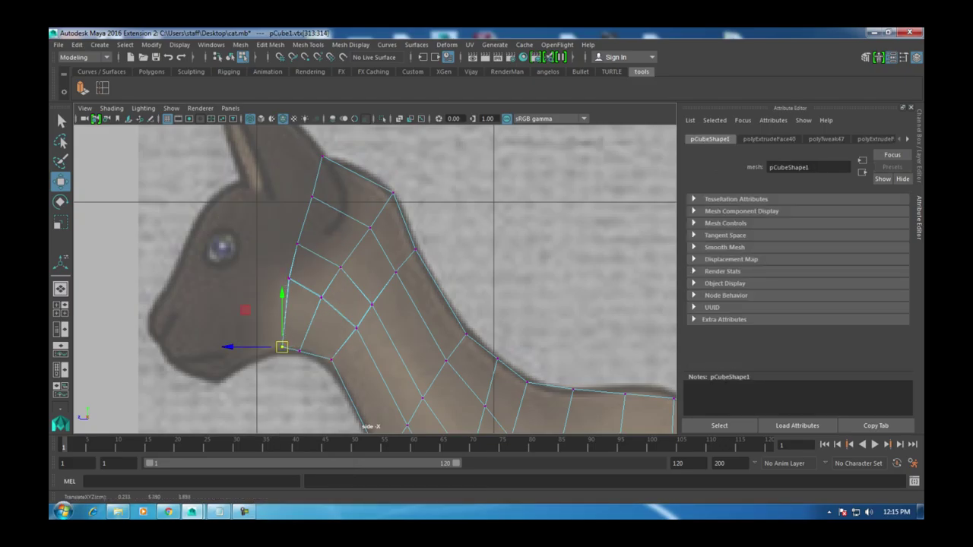
left_click(289, 279)
left_click_drag(288, 279, 286, 296)
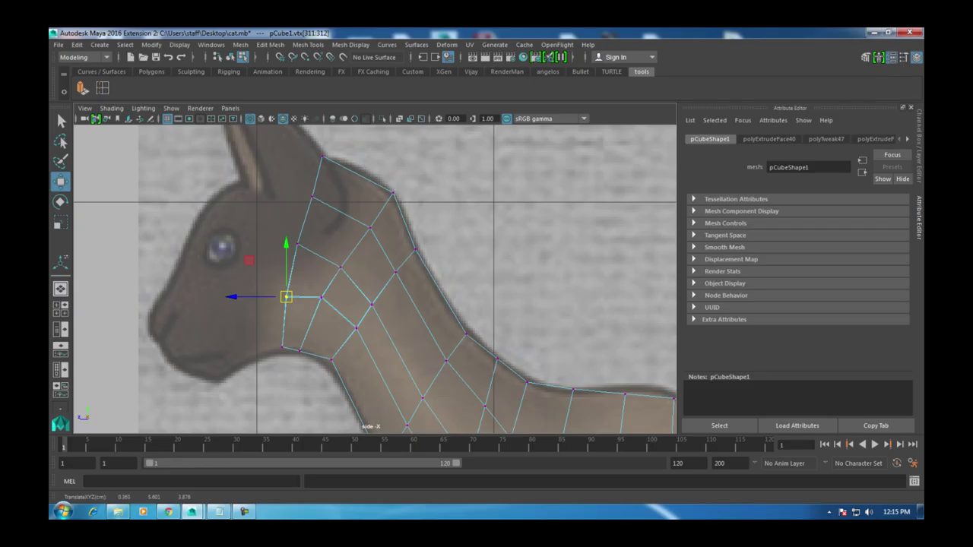
left_click(298, 243)
left_click_drag(298, 243, 292, 244)
left_click(312, 198)
left_click_drag(311, 197, 306, 195)
left_click(299, 351)
left_click_drag(299, 350, 305, 350)
Step: Select the top neck face again and extrude it once more
middle_click_drag(380, 273, 405, 281, "alt")
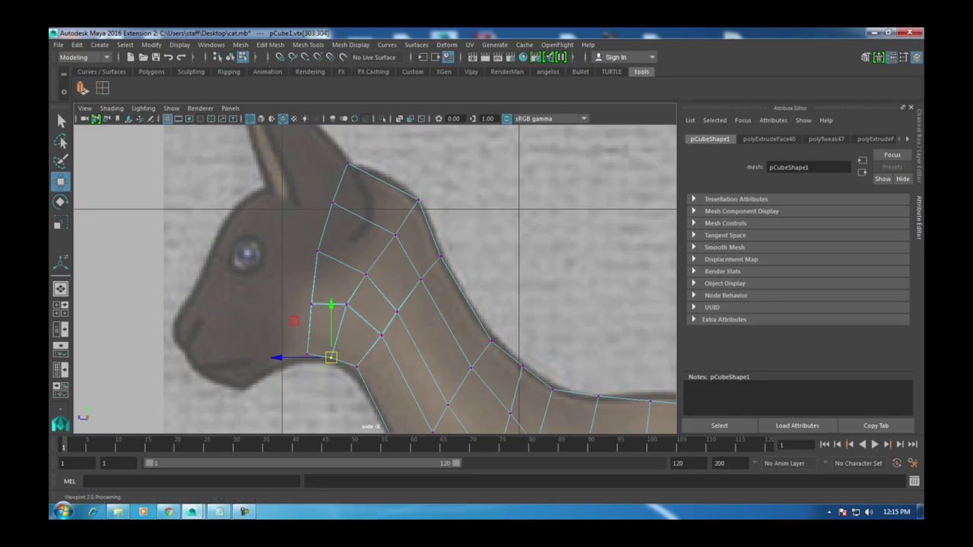
right_click_drag(326, 209, 334, 231)
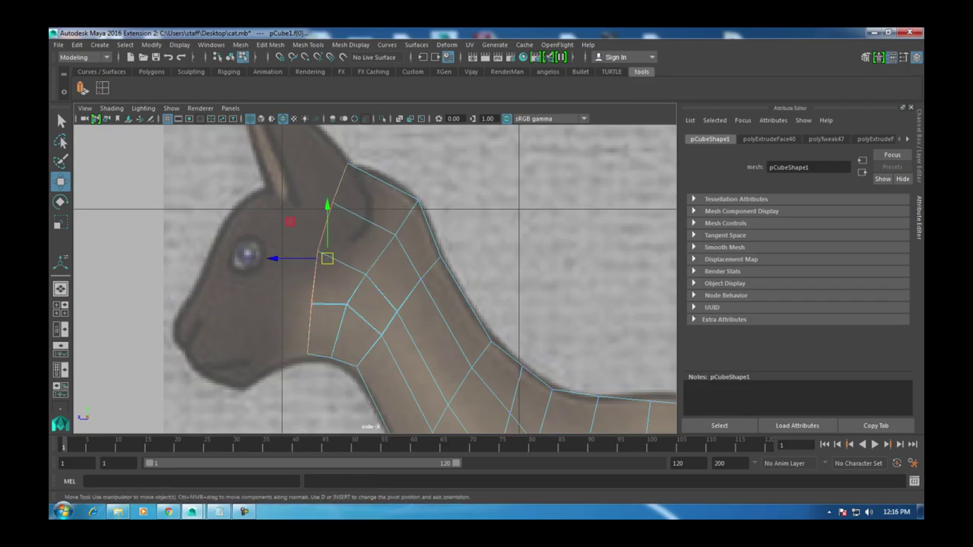
left_click(83, 88)
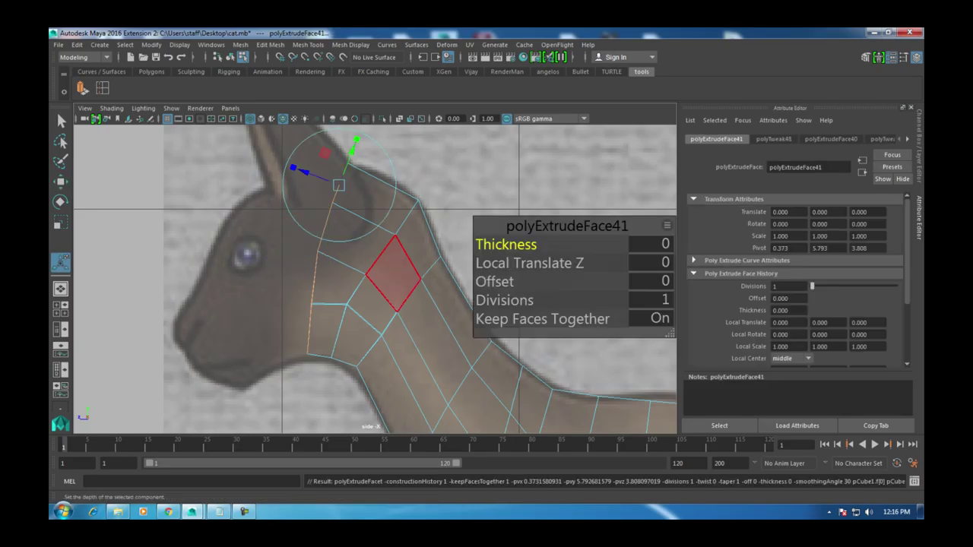
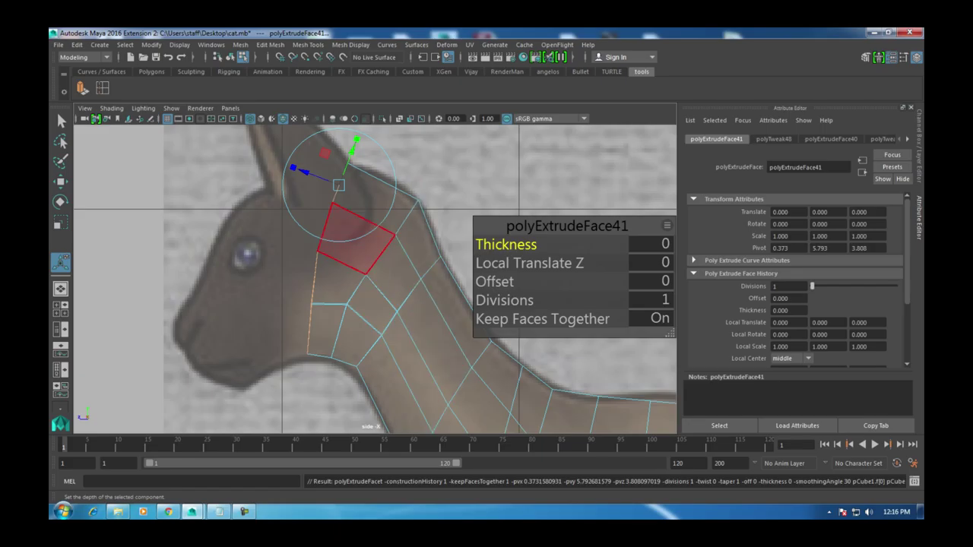
Step: Move the extruded face down toward the head, tilt it counter-clockwise and shrink it slightly
key("w")
left_click_drag(327, 258, 278, 275)
key("e")
left_click_drag(321, 242, 307, 230)
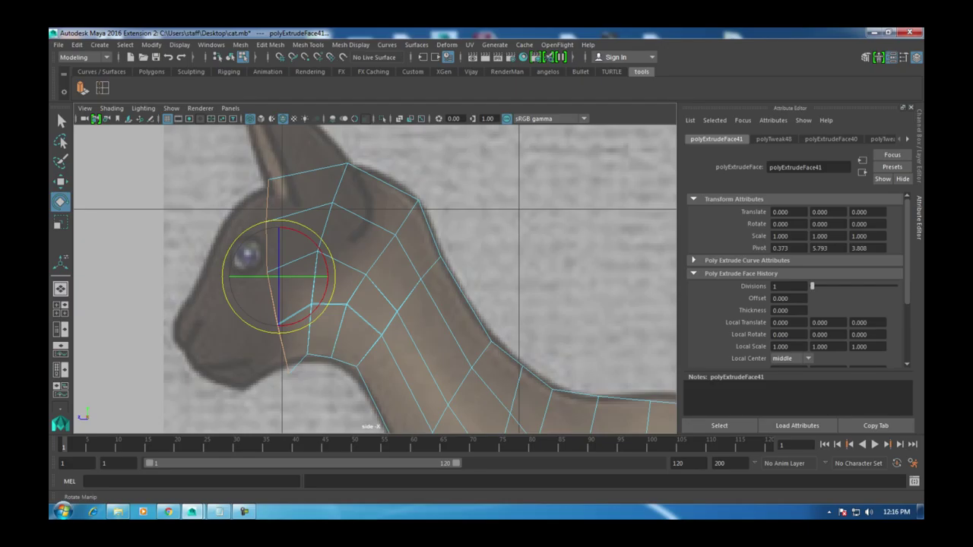
key("r")
left_click_drag(276, 276, 273, 276)
key("w")
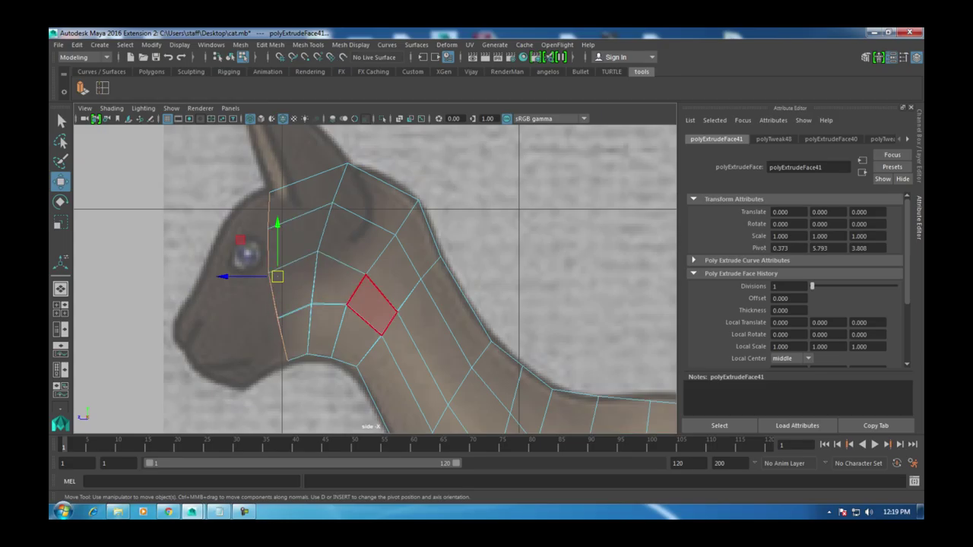
Step: In the top view, select a vertex at the front of the neck
key("space")
key("space")
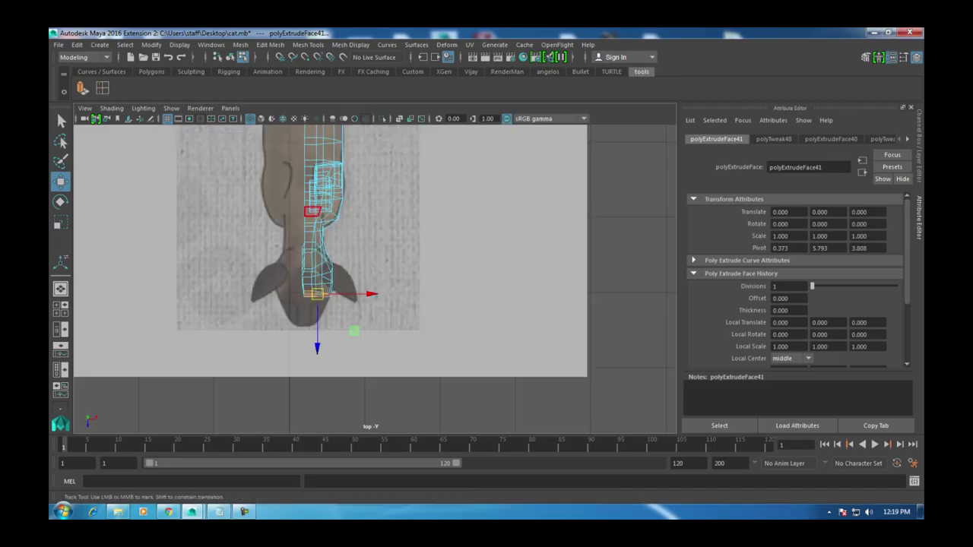
scroll(351, 278, "up", 3)
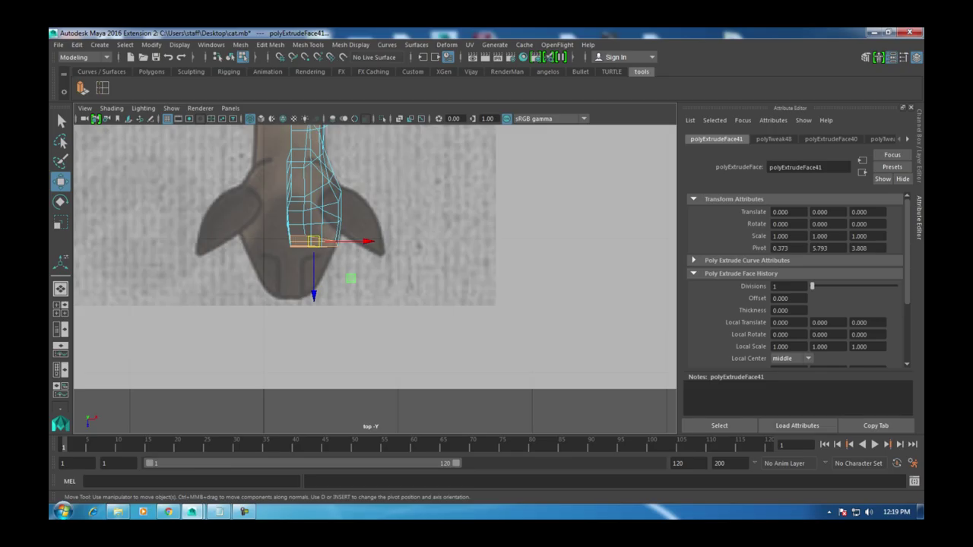
scroll(351, 279, "up", 4)
right_click_drag(360, 205, 306, 205)
scroll(371, 281, "up", 2)
left_click(355, 264)
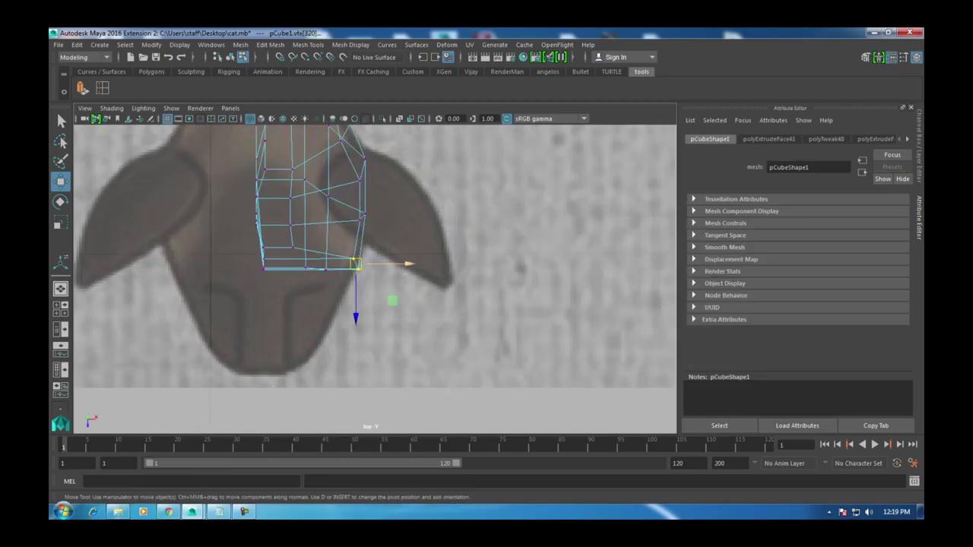
Step: Extrude the neck's front face in the side view and move it down toward the eye
key("space")
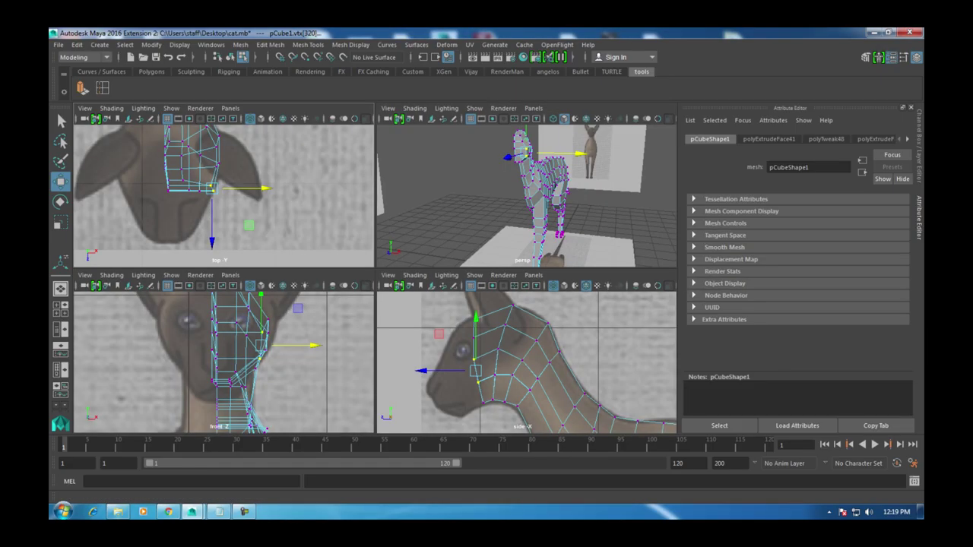
key("space")
right_click_drag(282, 209, 284, 233)
left_click(277, 274)
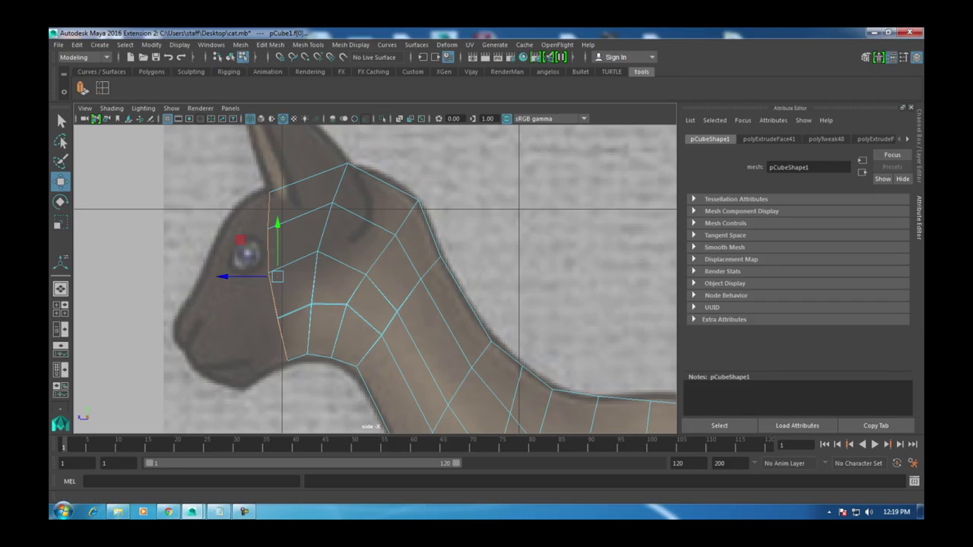
key("ctrl+e")
mouse_move(277, 276)
left_mouse_down()
mouse_move(217, 310)
mouse_move(283, 282)
mouse_move(275, 260)
left_mouse_up()
key("e")
Step: Fit the top, middle and chin head vertices onto the side-view cat outline
key("w")
right_click(250, 215)
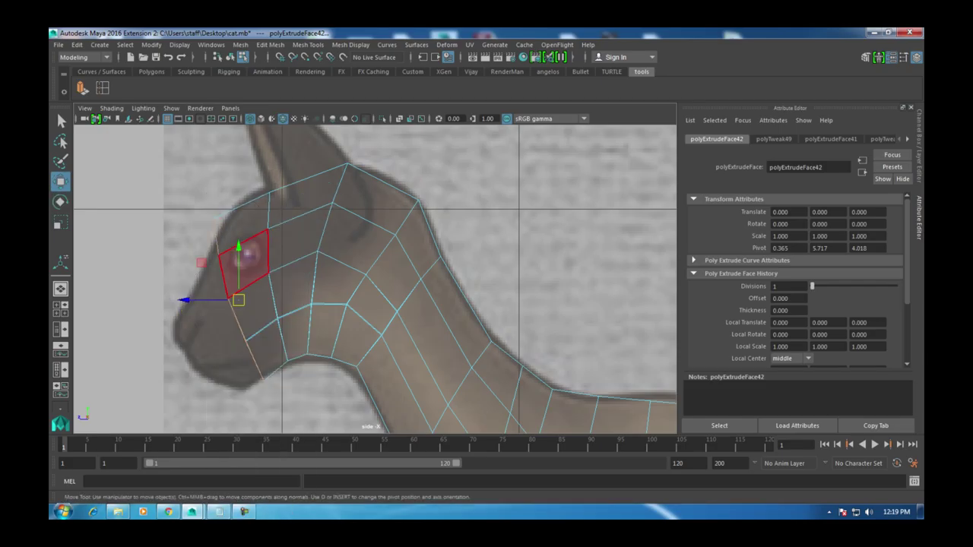
left_click_drag(220, 216, 233, 208)
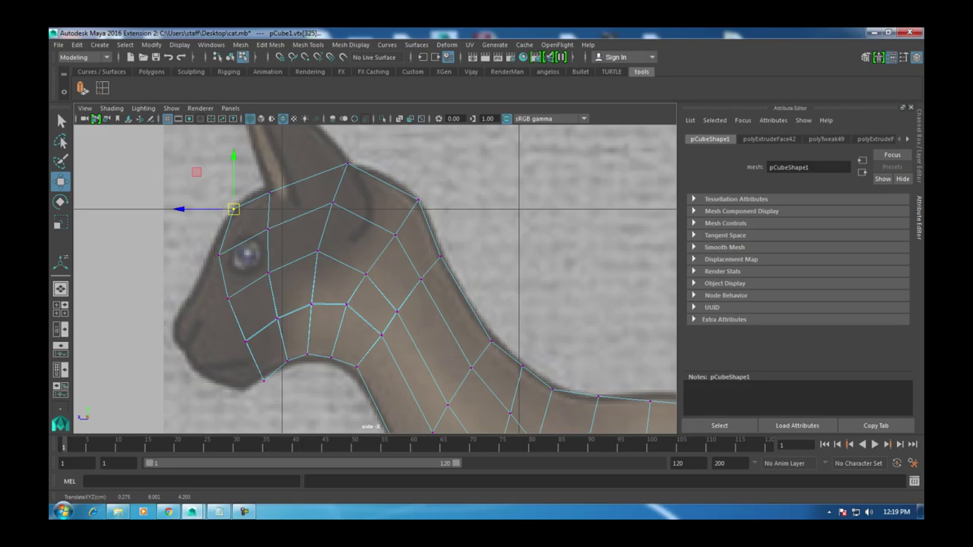
left_click_drag(233, 244, 215, 277)
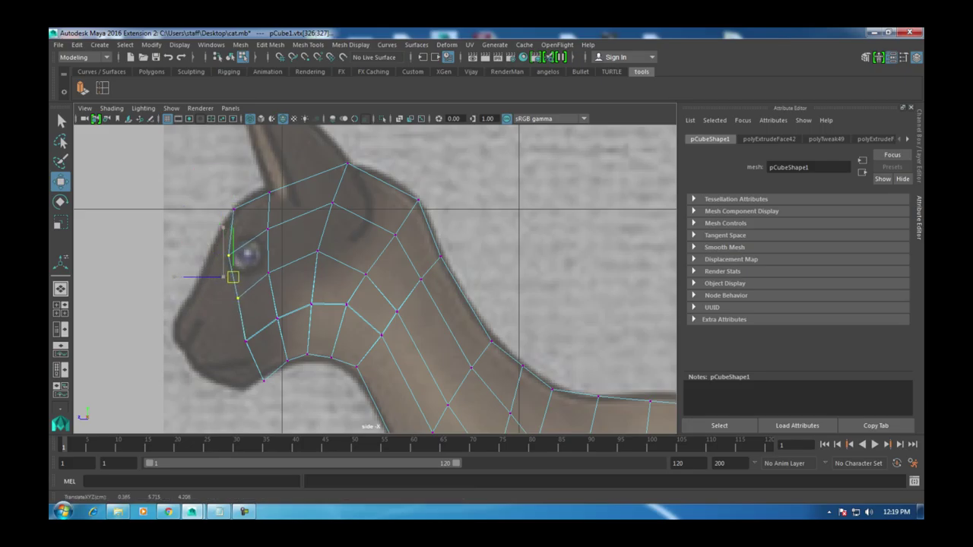
left_click_drag(262, 358, 198, 300)
mouse_move(251, 363)
left_mouse_down()
mouse_move(275, 389)
mouse_move(263, 372)
left_mouse_up()
Step: Narrow the head in the top view by moving bottom-row, side and tip vertices left
left_click_drag(342, 304, 562, 289, "alt")
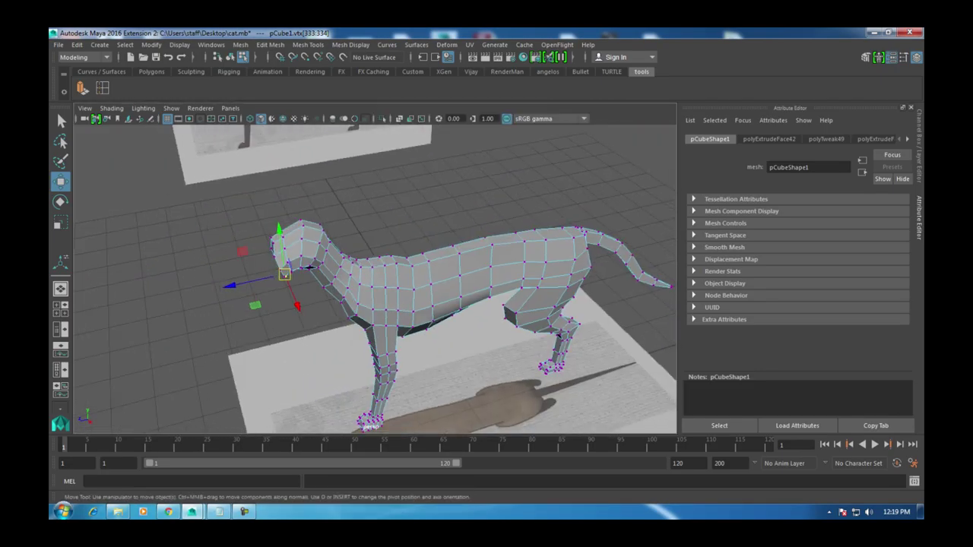
key("space")
Step: Select the head's front face in face selection mode
key("space")
scroll(225, 346, "up", 3)
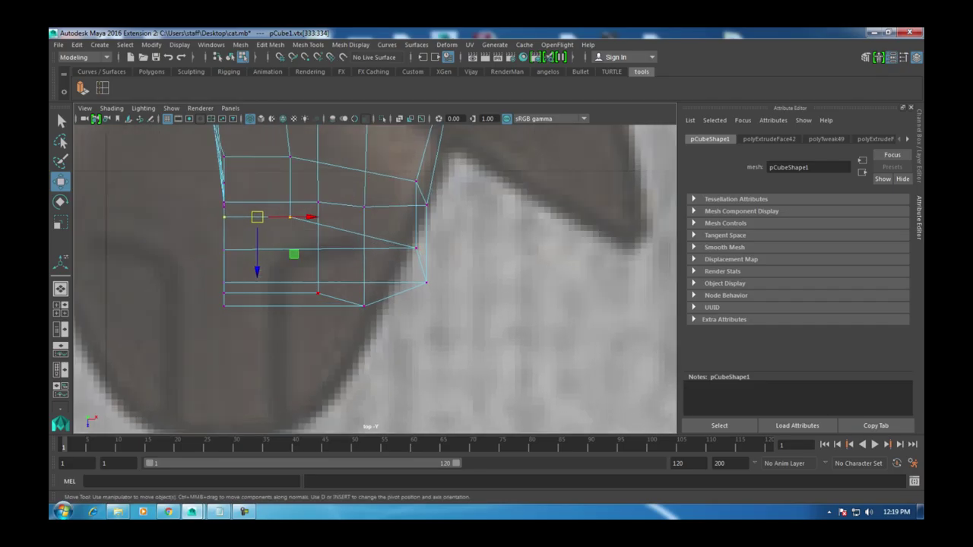
left_click_drag(292, 266, 440, 329)
left_click_drag(410, 294, 389, 294)
middle_click_drag(389, 295, 392, 317, "alt")
left_click_drag(406, 256, 450, 271)
left_click(408, 305)
left_click_drag(460, 305, 448, 306)
key("space")
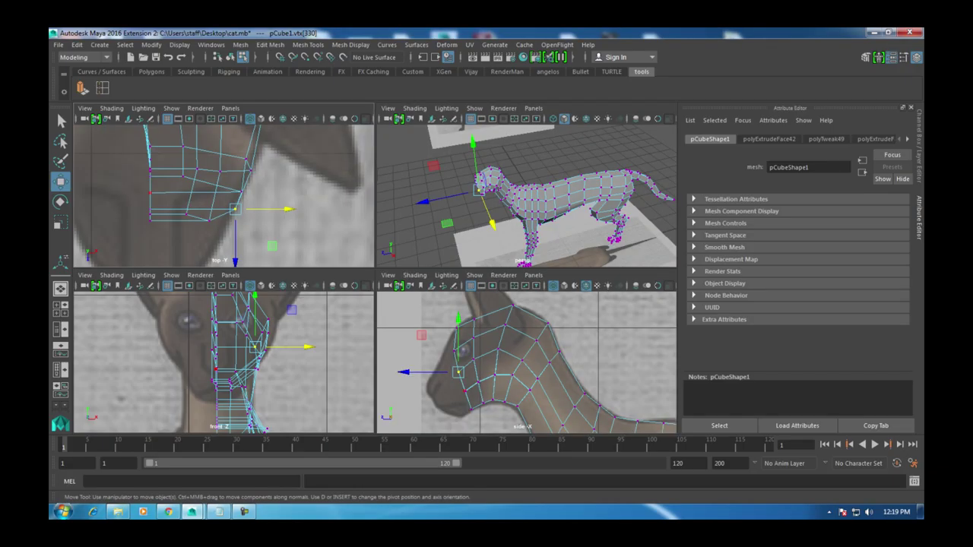
key("space")
right_click_drag(254, 207, 254, 233)
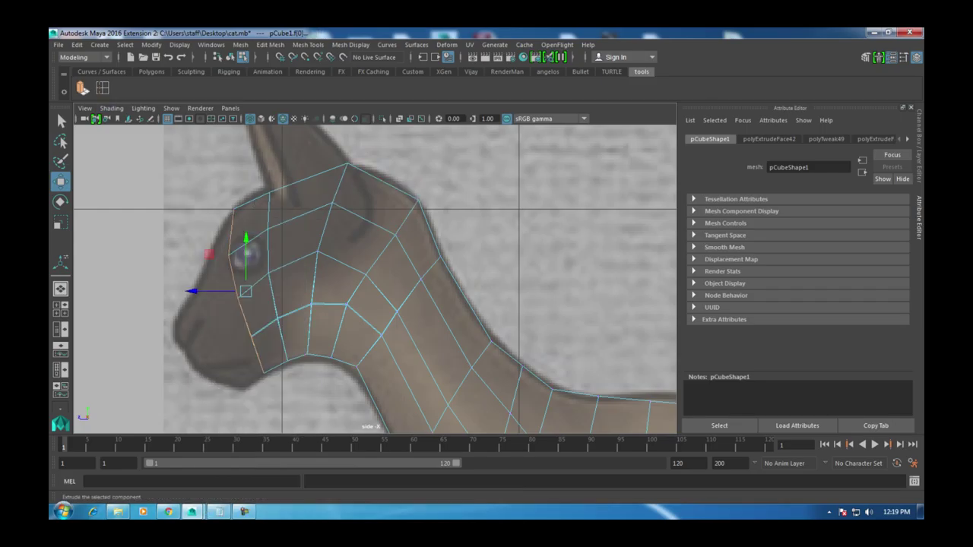
Step: Extrude the head's front face forward into a muzzle and pull the nose vertices down and forward
key("ctrl+e")
left_click_drag(246, 291, 210, 330)
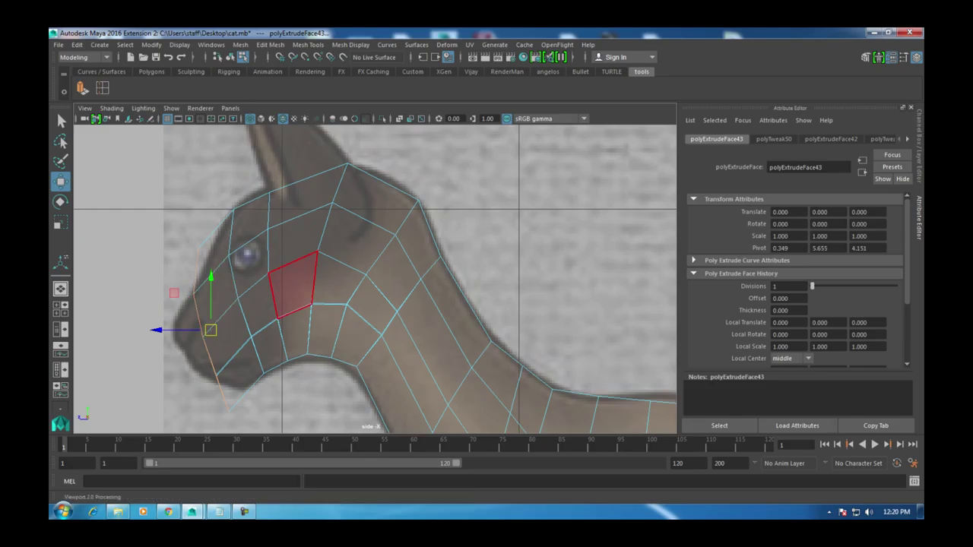
scroll(374, 279, "up", 3)
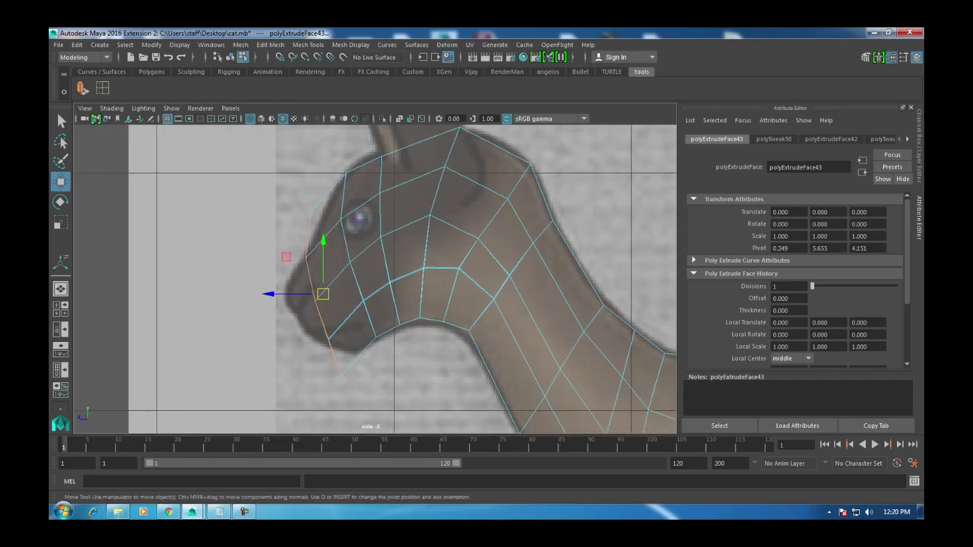
right_click_drag(333, 191, 282, 185)
scroll(282, 185, "up", 1)
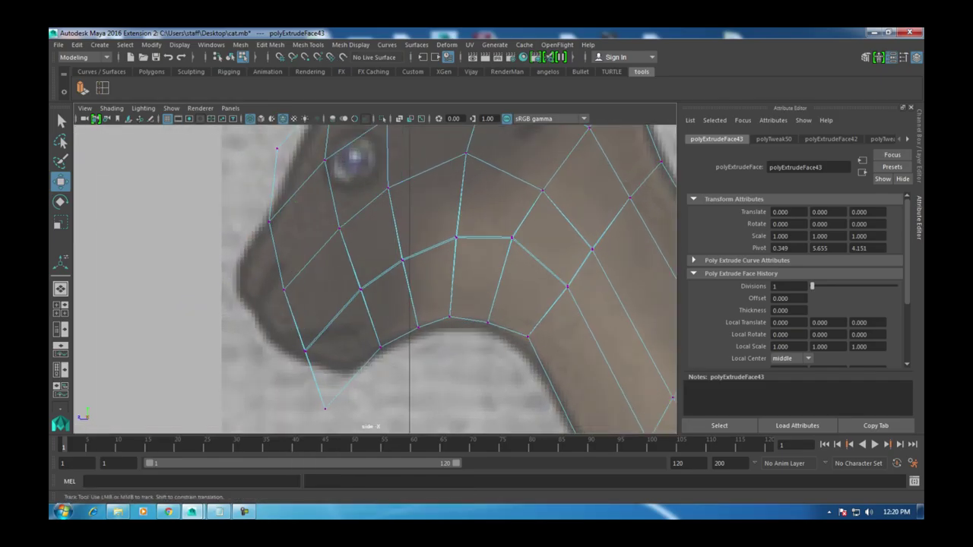
scroll(255, 256, "up", 2)
left_click_drag(228, 237, 290, 281)
left_click_drag(255, 257, 242, 289)
Step: Fit the upper nose, nose tip, jaw and lowest chin vertices to the side reference
left_click(262, 183)
left_click_drag(263, 182, 263, 211)
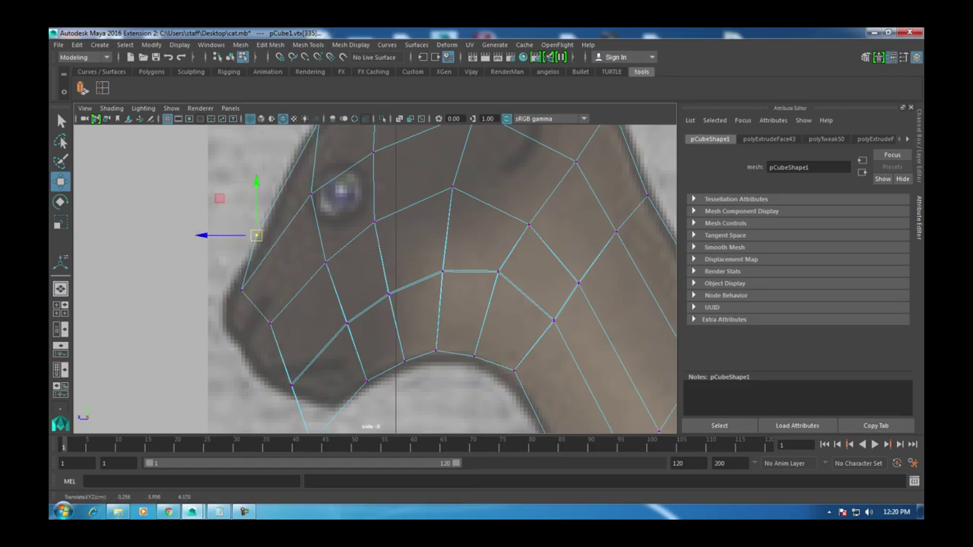
middle_click_drag(304, 228, 302, 162, "alt")
left_click_drag(251, 242, 231, 274)
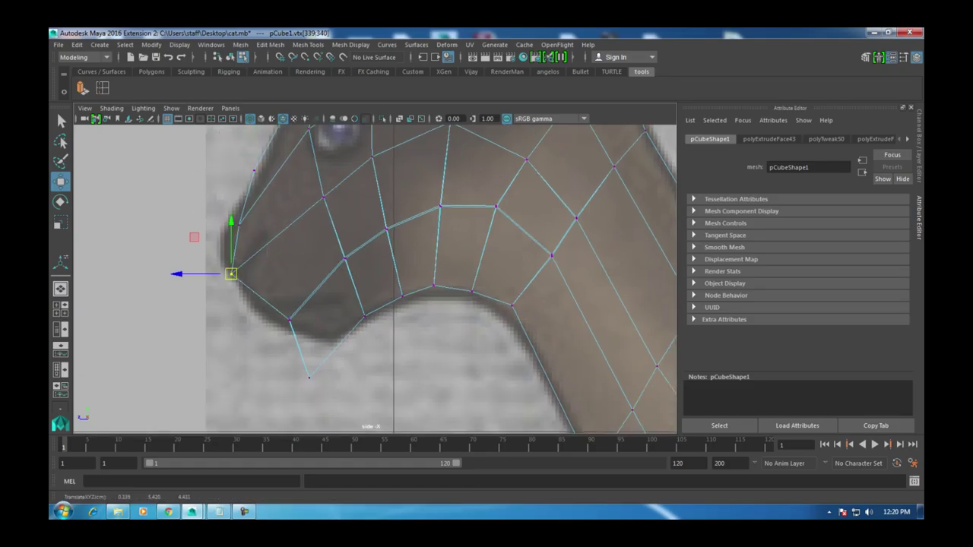
left_click(289, 320)
left_click_drag(289, 319, 269, 311)
left_click(309, 377)
left_click_drag(309, 377, 328, 355)
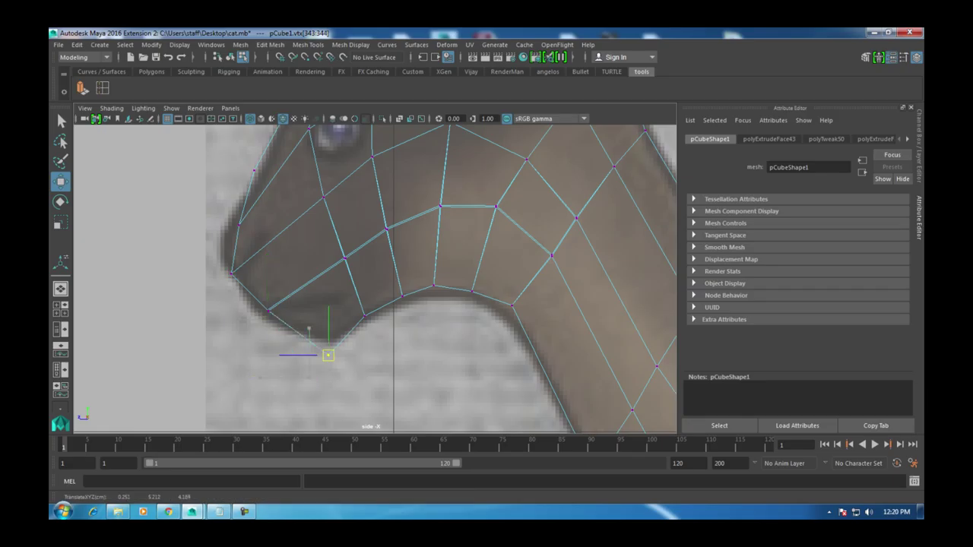
middle_click_drag(374, 251, 375, 207, "alt")
Step: Narrow the muzzle in the top view by moving three muzzle vertices left
key("space")
key("space")
left_click(328, 273)
left_click_drag(361, 273, 350, 273)
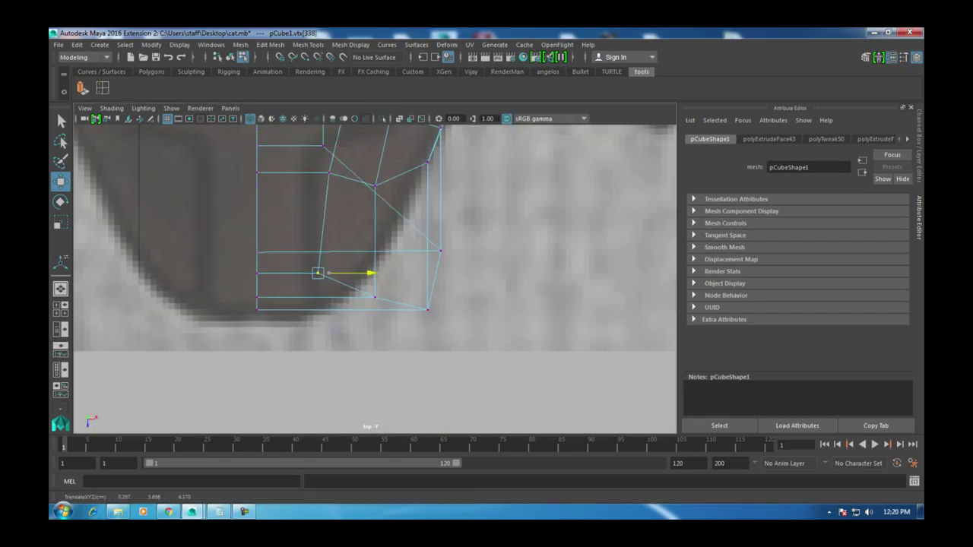
left_click(374, 297)
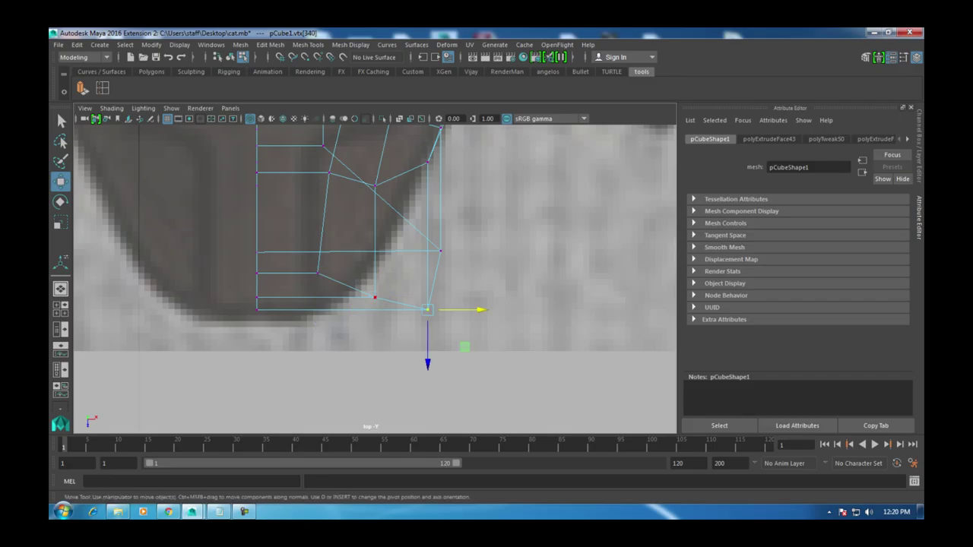
left_click_drag(403, 297, 354, 297)
left_click(427, 310)
left_click_drag(454, 310, 361, 309)
middle_click_drag(457, 228, 456, 257, "alt")
left_click_drag(415, 239, 327, 274)
Step: Orbit the perspective view to check the neck and head, then frame the head in the front view
key("space")
key("space")
right_click_drag(327, 273, 365, 274, "alt")
left_click_drag(365, 274, 509, 259, "alt")
key("space")
key("space")
key("space")
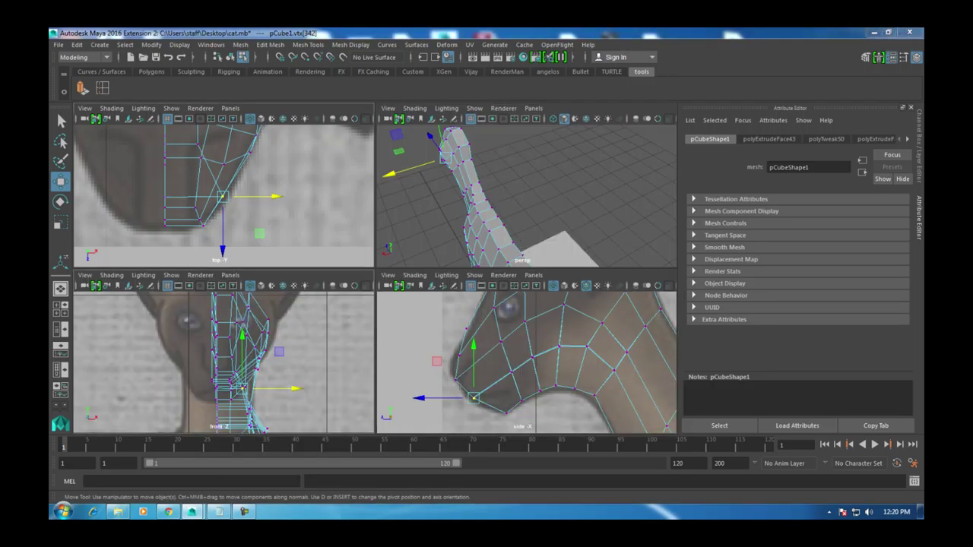
key("space")
middle_click_drag(373, 273, 371, 310, "alt")
scroll(374, 274, "up", 2)
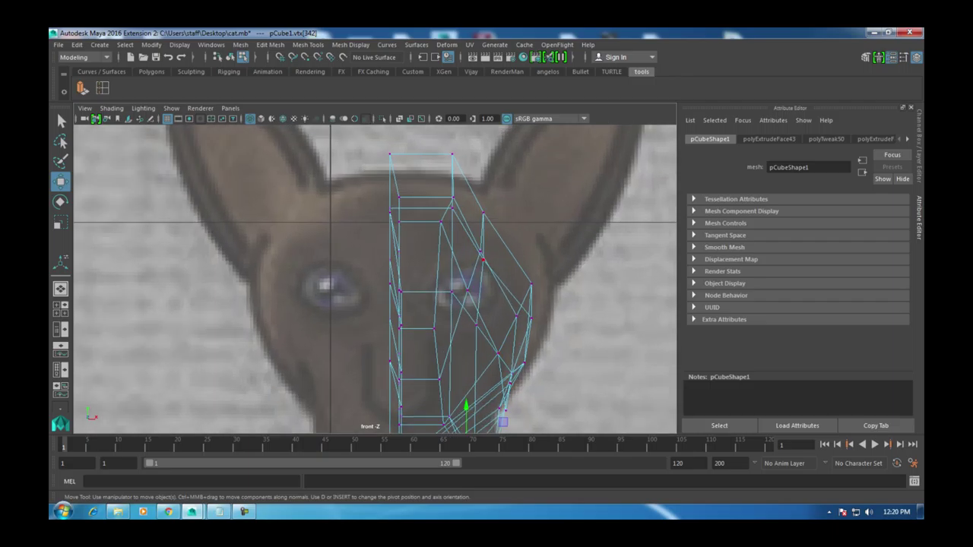
Step: Widen the head's top and lower side vertices in the front view to follow the cheek and jaw outline
left_click_drag(471, 200, 499, 222)
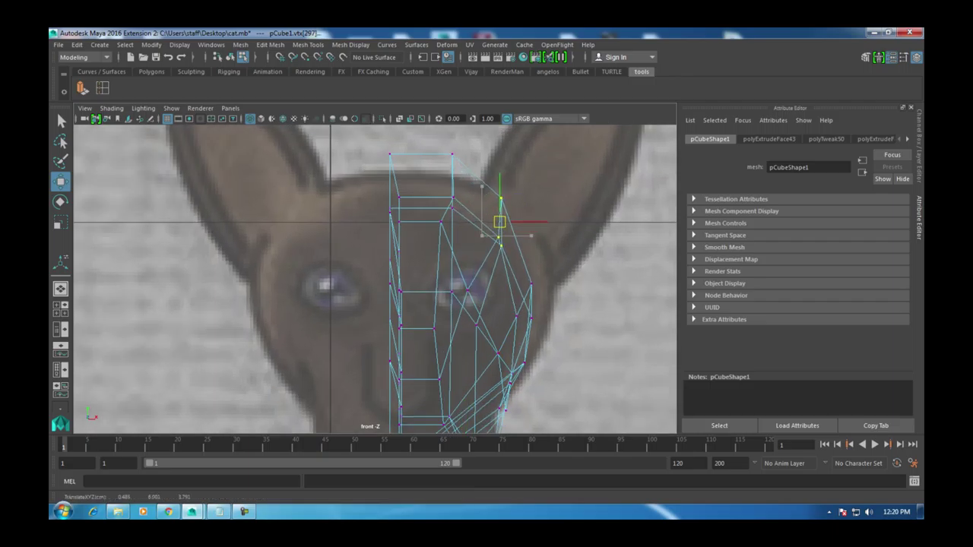
left_click_drag(509, 278, 584, 301)
middle_click_drag(585, 289, 529, 189, "alt")
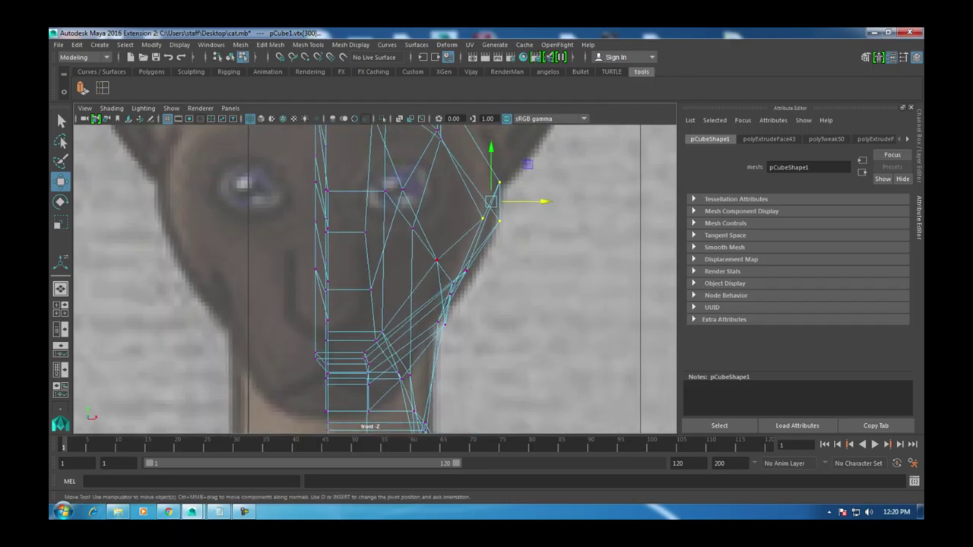
left_click(451, 271)
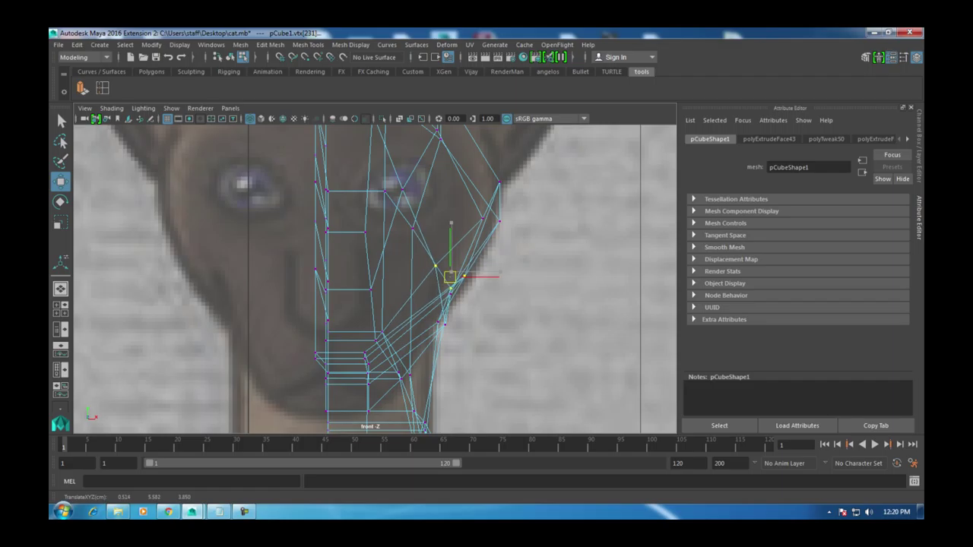
key("space")
left_click_drag(502, 258, 426, 243)
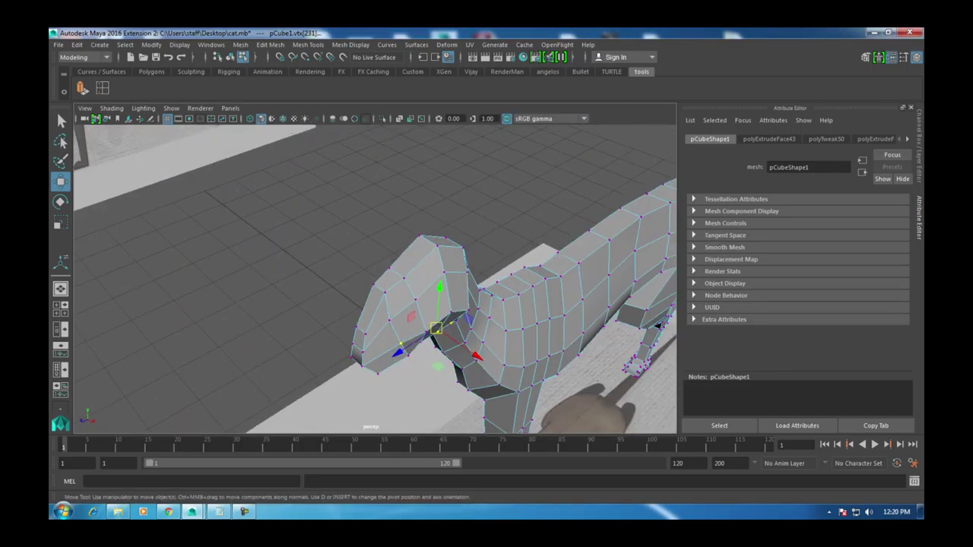
scroll(404, 342, "up", 5)
right_click_drag(487, 163, 487, 190)
Step: Select the ear face f[290] on top of the cat's head
left_click(505, 178)
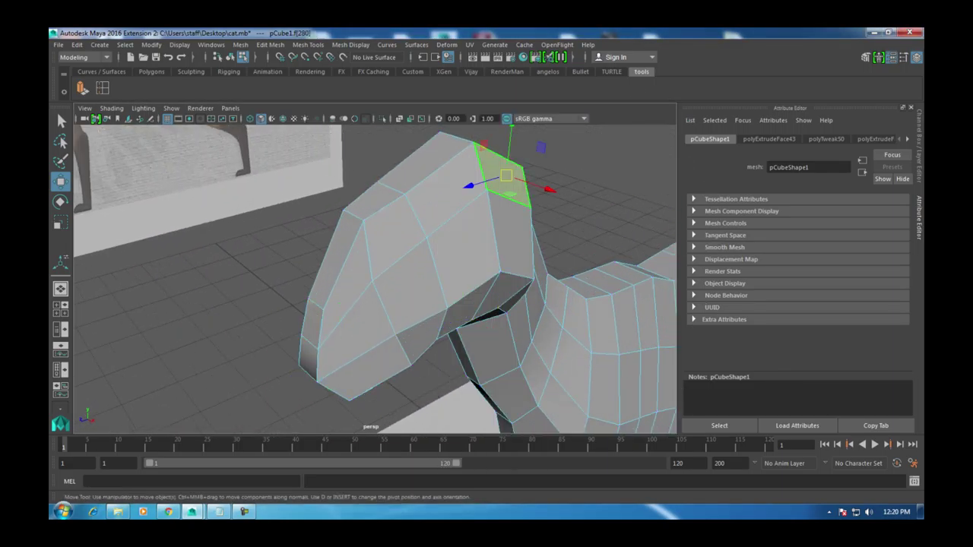
key("space")
middle_click_drag(251, 319, 228, 361, "alt")
left_click(249, 346)
key("space")
middle_click_drag(592, 304, 617, 426, "alt")
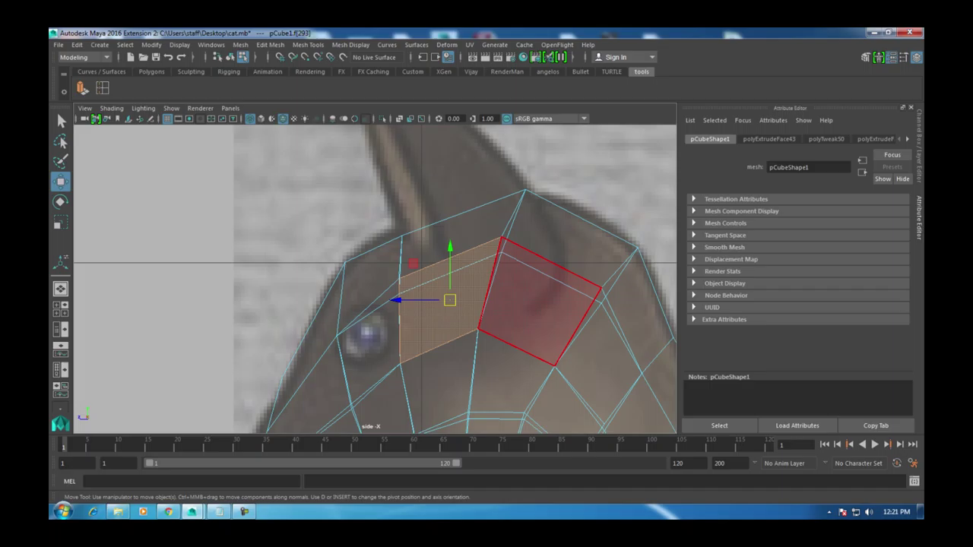
key("space")
key("space")
left_click_drag(380, 281, 456, 271, "alt")
key("space")
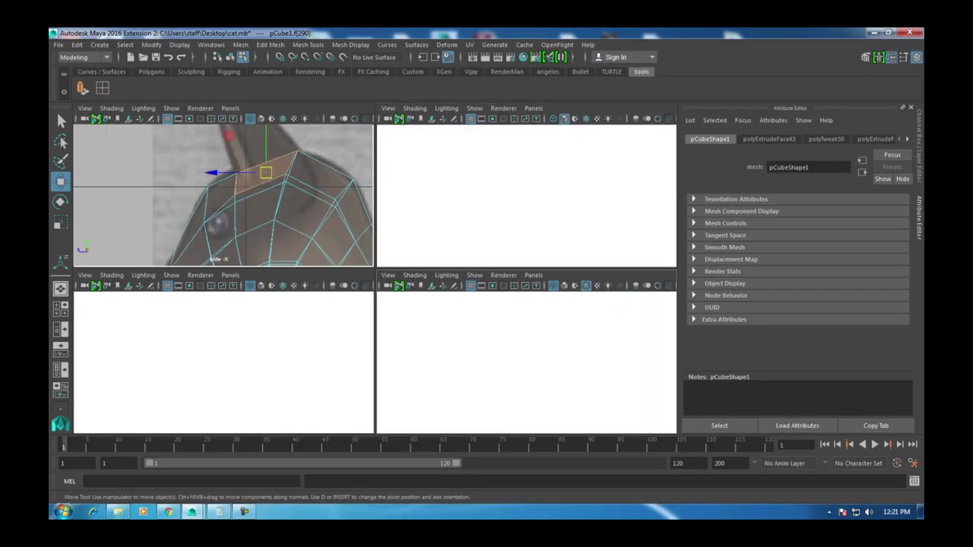
key("space")
key("space")
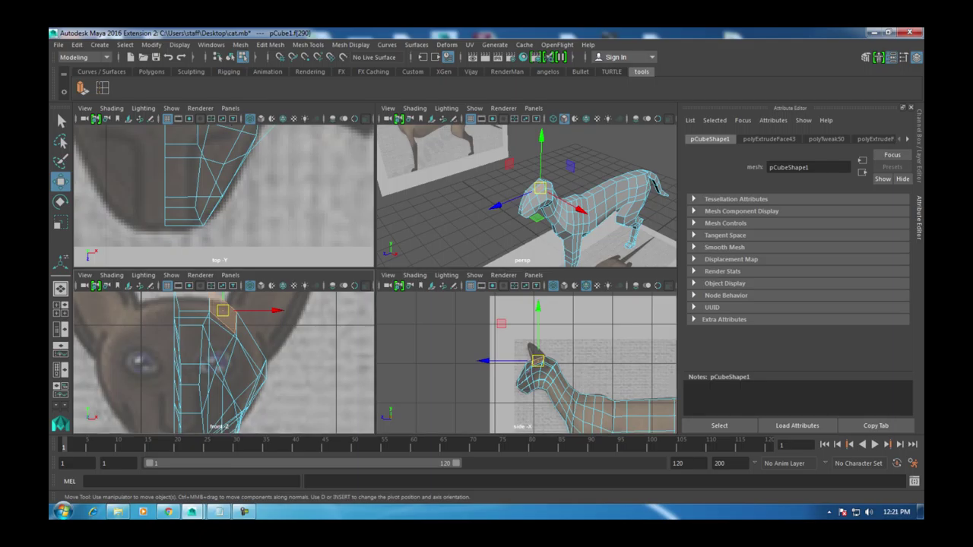
key("space")
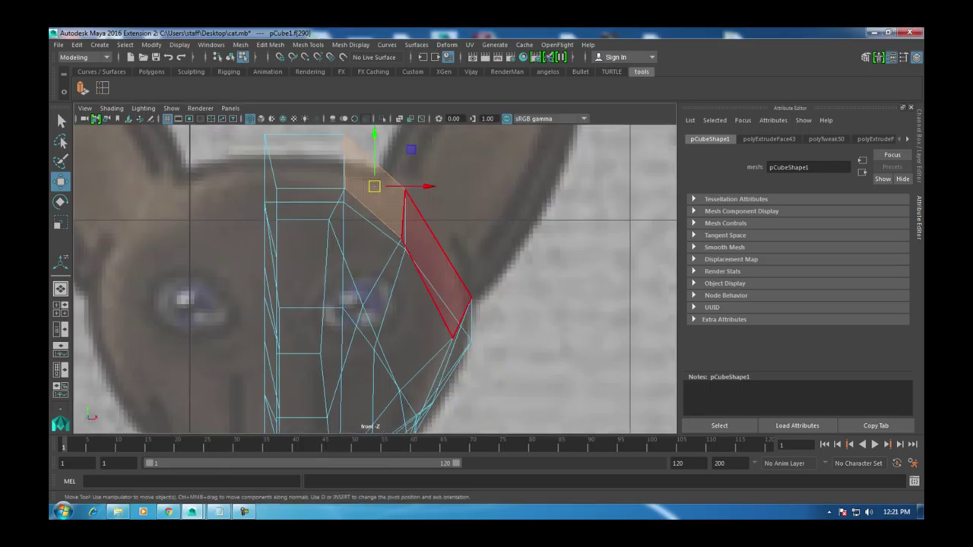
left_click(437, 263)
middle_click_drag(437, 262, 428, 285, "alt")
left_click(365, 204)
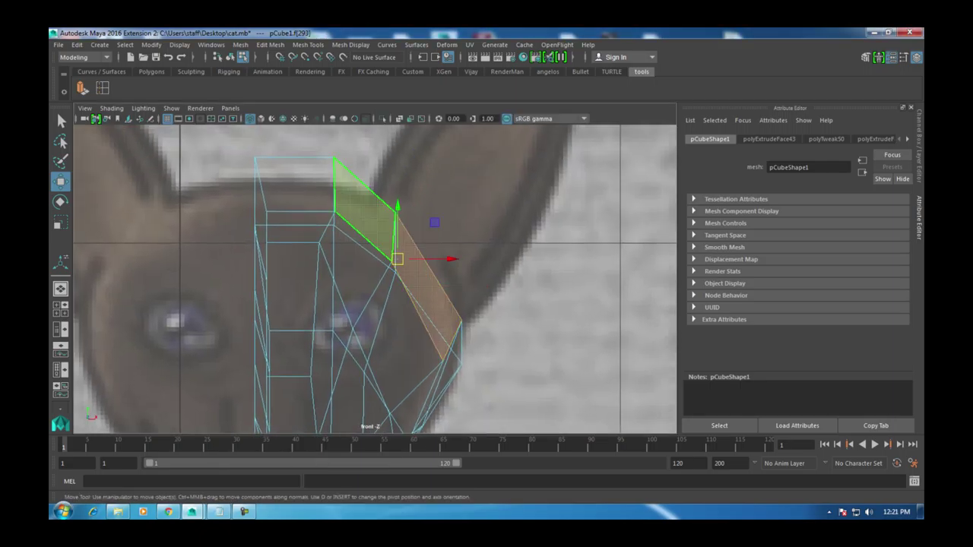
key("space")
key("space")
scroll(393, 273, "up", 2)
left_click_drag(393, 273, 486, 281, "alt")
key("space")
key("space")
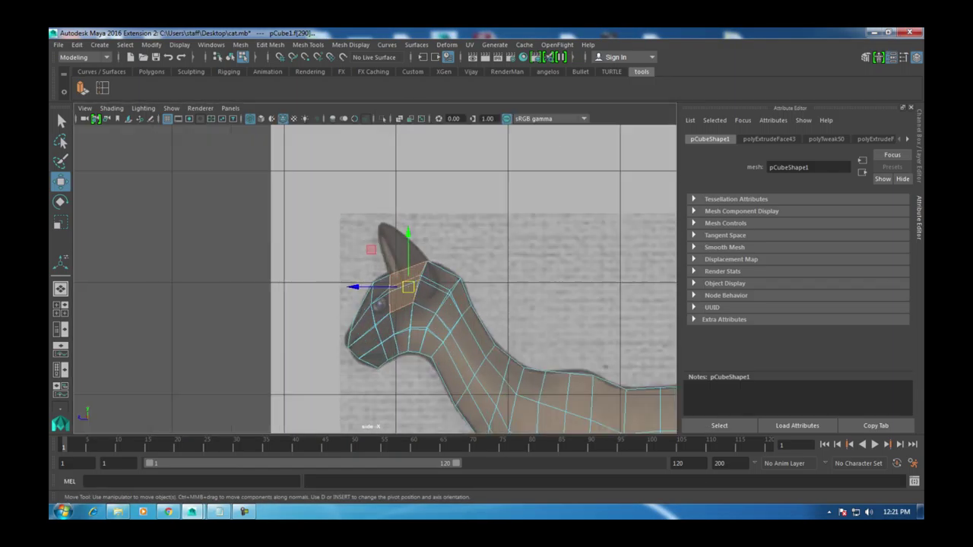
scroll(431, 289, "up", 4)
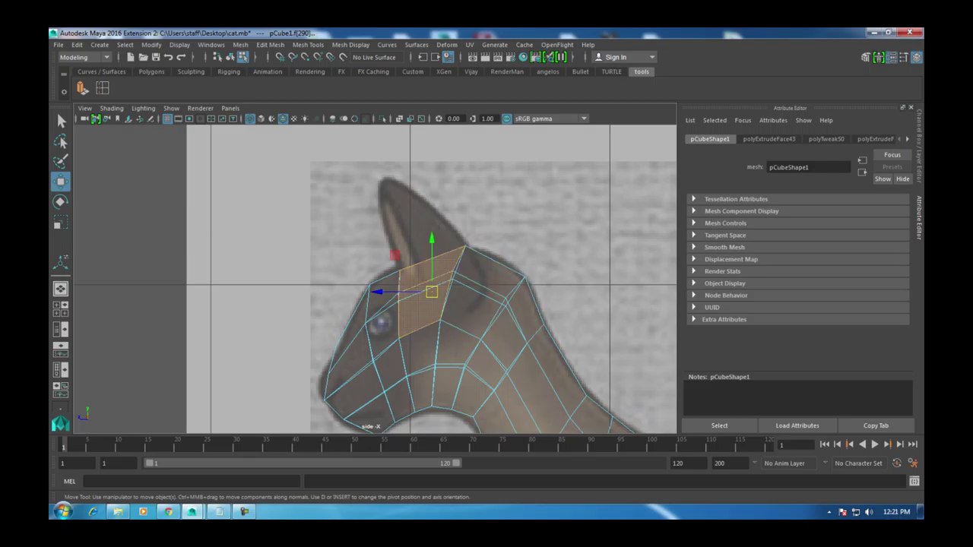
Step: Extrude the ear face, shrink it slightly and move it up and right along the ear
key("ctrl+e")
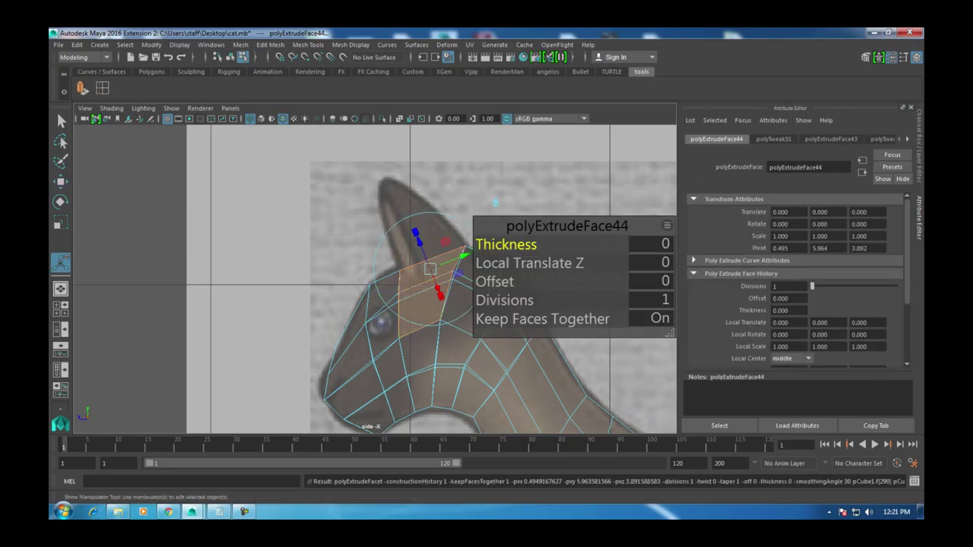
key("r")
left_click_drag(430, 292, 426, 293)
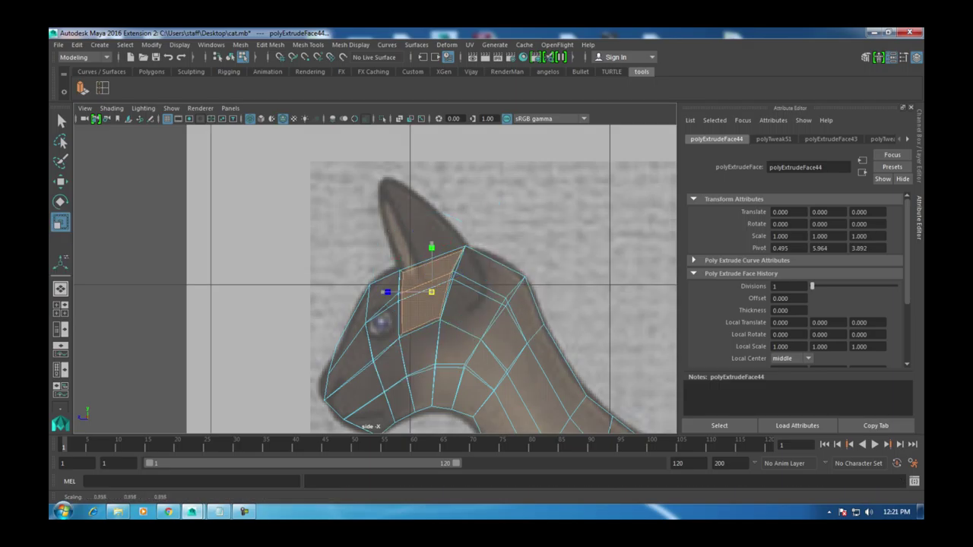
key("w")
key("space")
key("f")
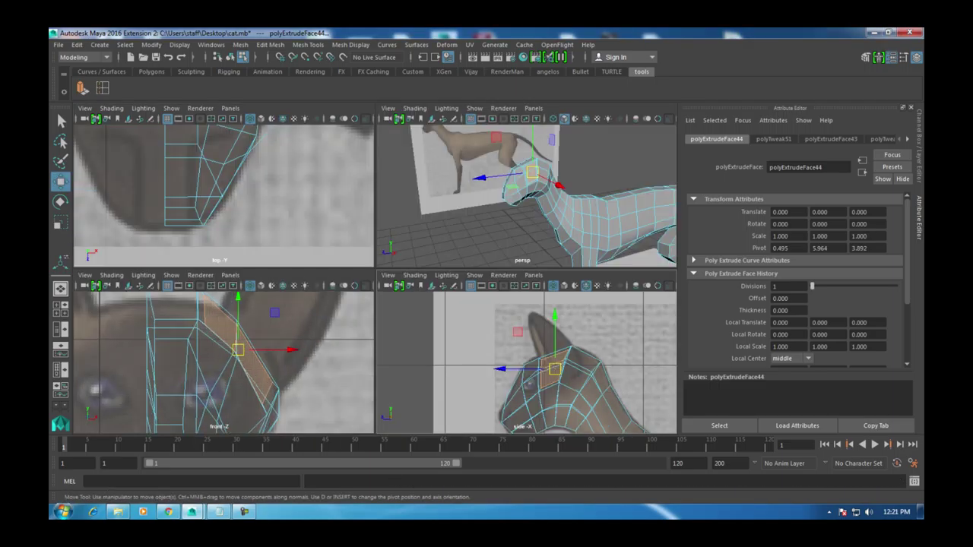
scroll(228, 357, "up", 2)
key("space")
scroll(372, 281, "up", 3)
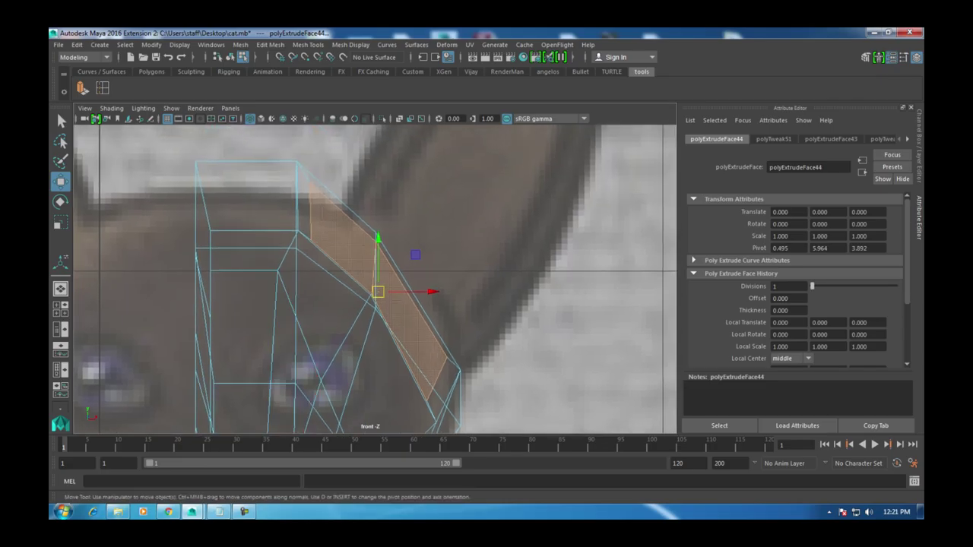
key("ctrl+z")
key("ctrl+z")
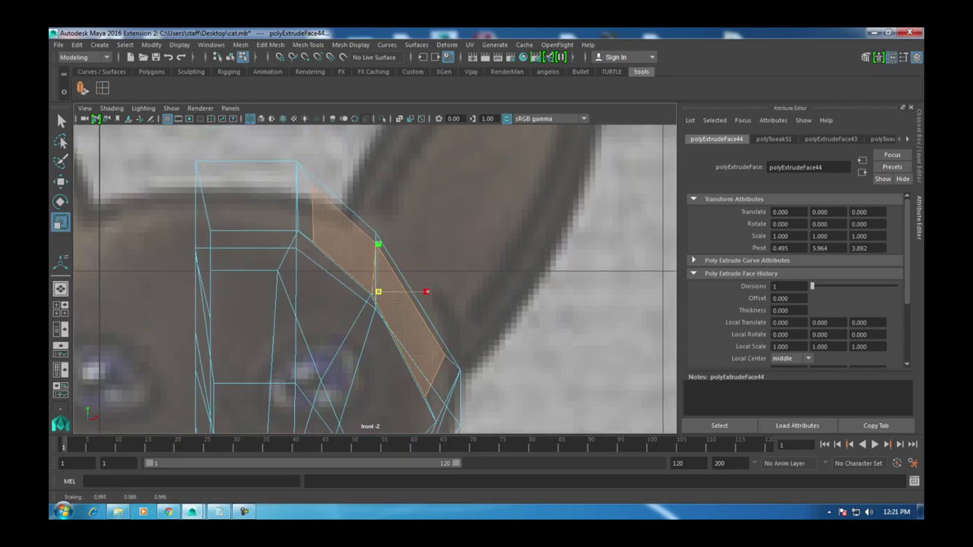
key("w")
left_click_drag(378, 292, 393, 283)
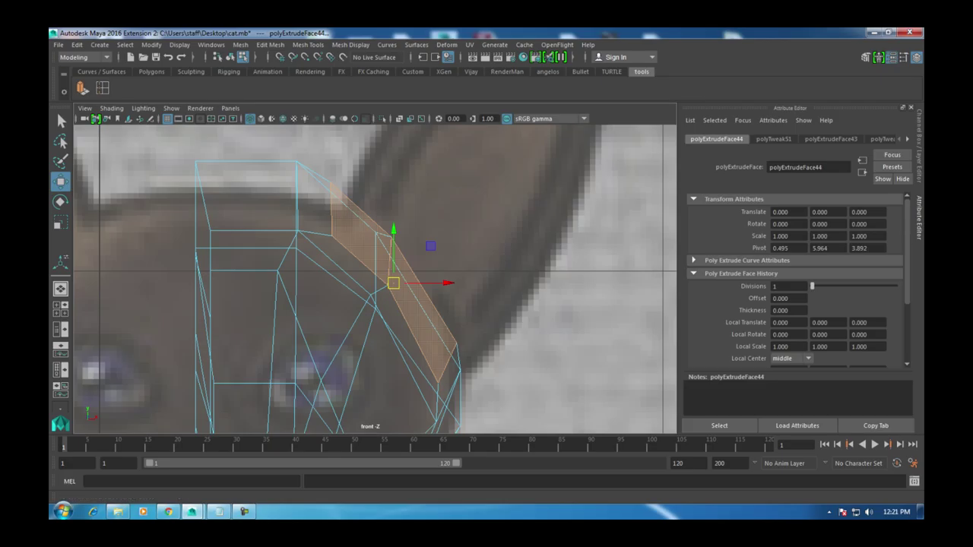
Step: Select the ear's top face and shrink it to about 0.82
left_click(83, 88)
key("w")
middle_click_drag(380, 289, 357, 343, "alt")
middle_click_drag(377, 407, 480, 290, "alt")
scroll(480, 291, "down", 10)
key("space")
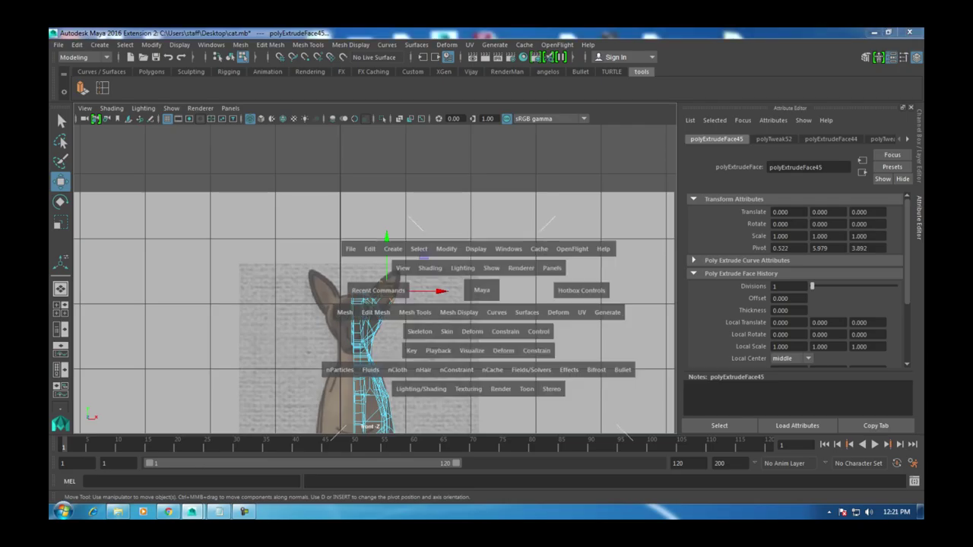
key("space")
scroll(456, 243, "up", 5)
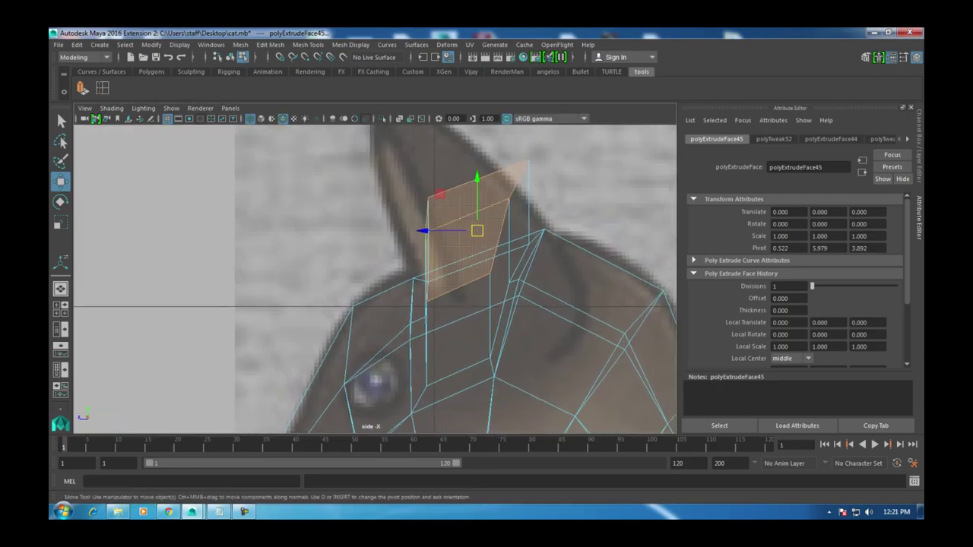
key("space")
key("space")
left_click_drag(502, 327, 417, 328, "alt")
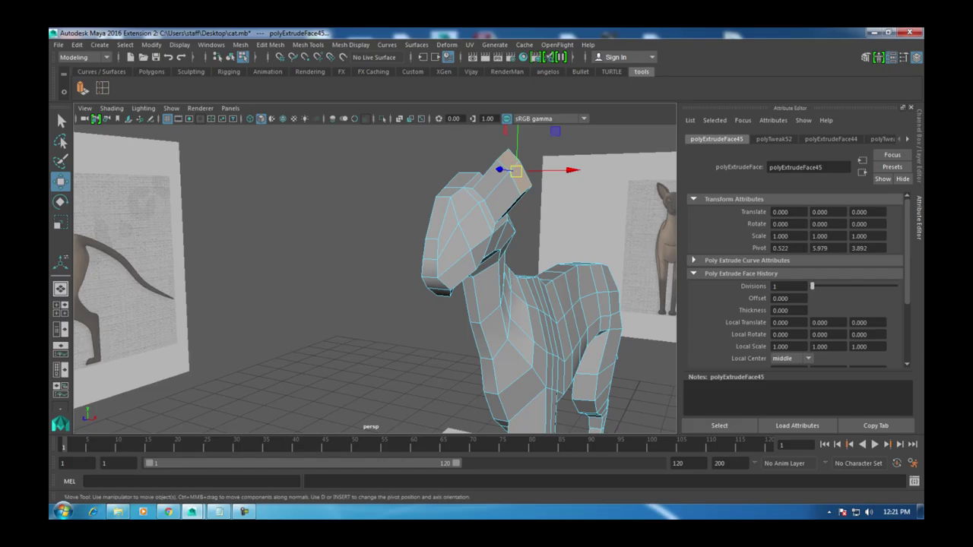
key("r")
left_click_drag(516, 171, 497, 171)
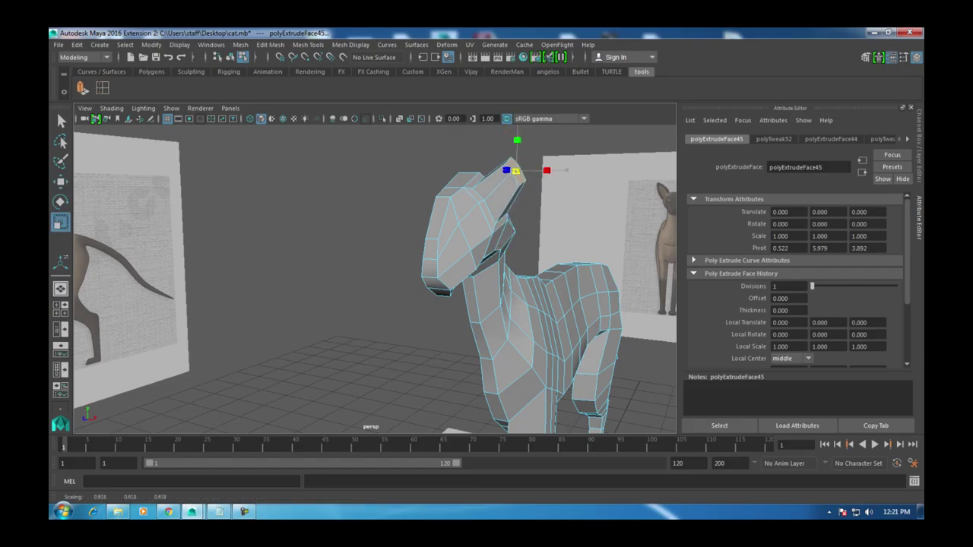
Step: Move the ear's side and tip vertices in the front view to follow the reference ear
key("space")
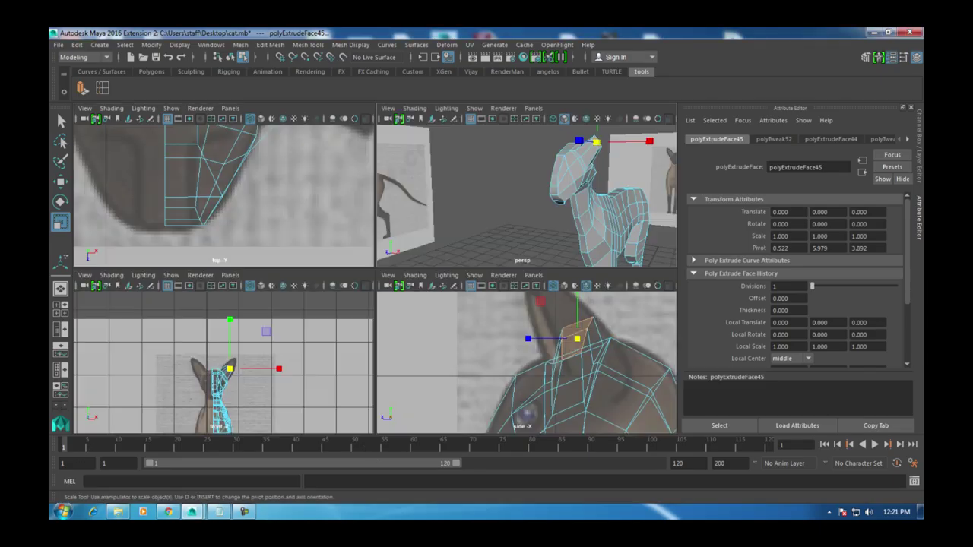
key("space")
scroll(370, 317, "up", 10)
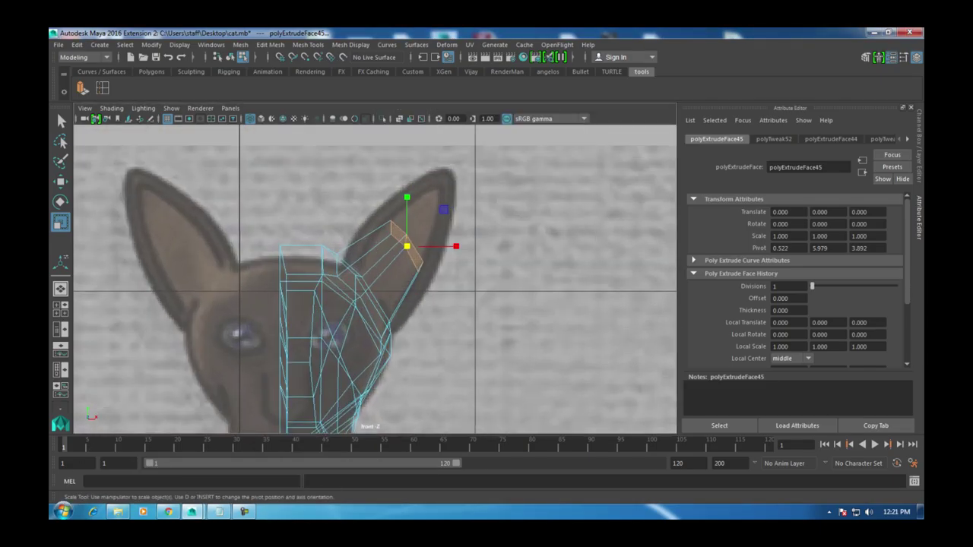
right_click_drag(315, 207, 281, 204)
scroll(315, 207, "up", 2)
left_click(305, 204)
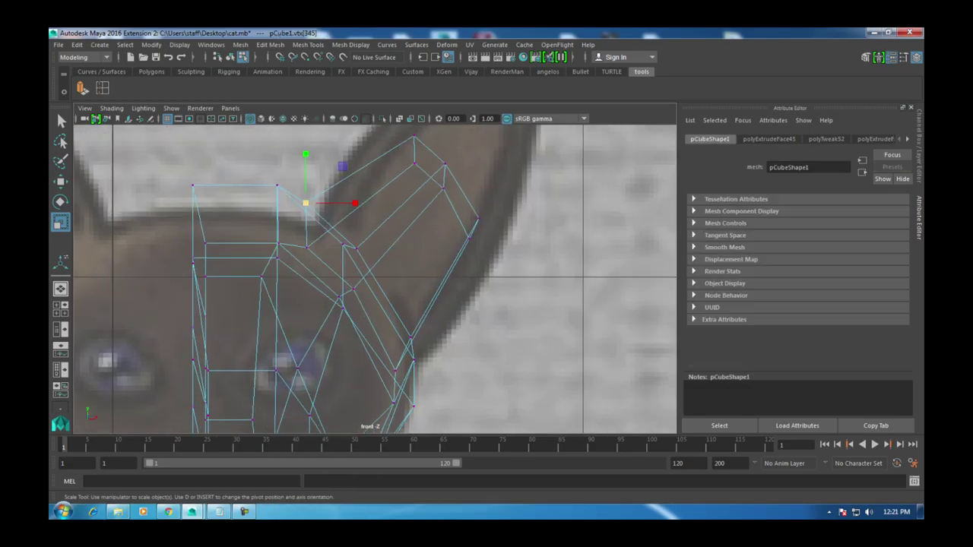
key("w")
left_click_drag(306, 204, 316, 211)
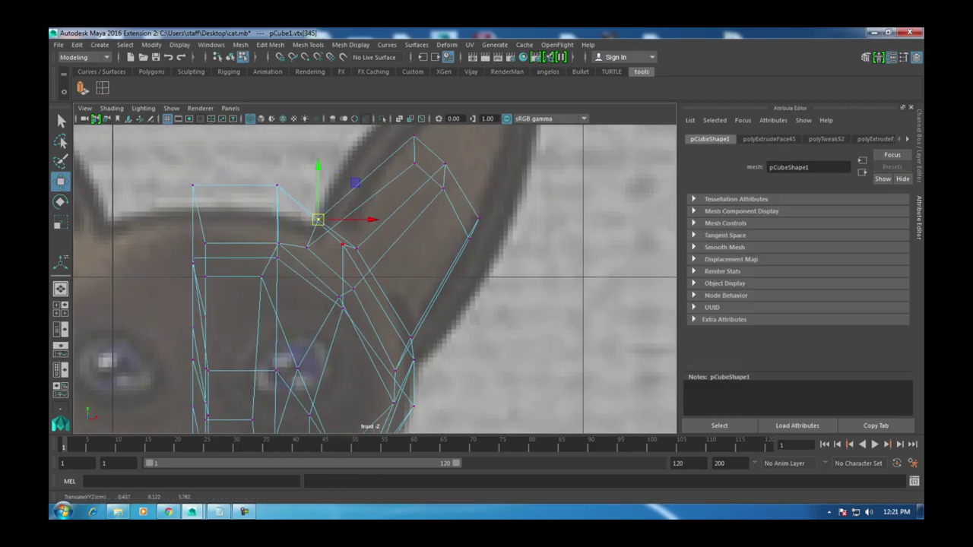
middle_click_drag(375, 279, 382, 251, "alt")
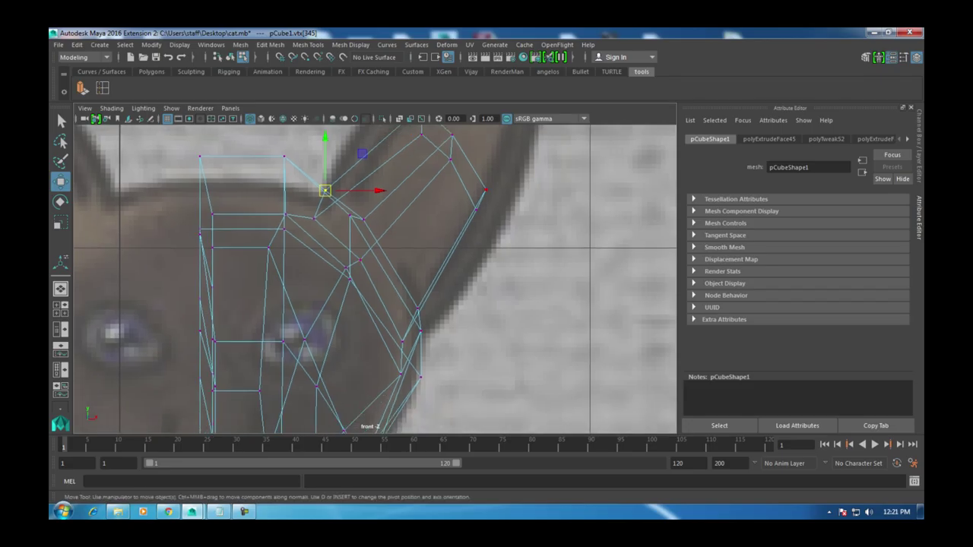
left_click_drag(524, 257, 526, 258)
left_click_drag(478, 195, 502, 223)
middle_click_drag(374, 280, 422, 383, "alt")
left_click_drag(483, 241, 443, 200)
right_click_drag(495, 246, 473, 232)
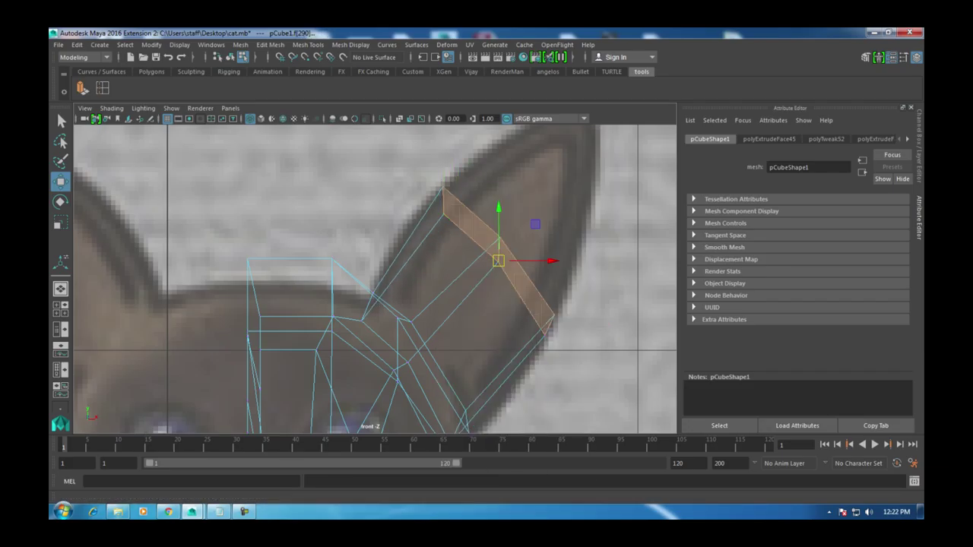
Step: Extrude face f[290] again up toward the tip and shrink it to about 0.72
key("ctrl+e")
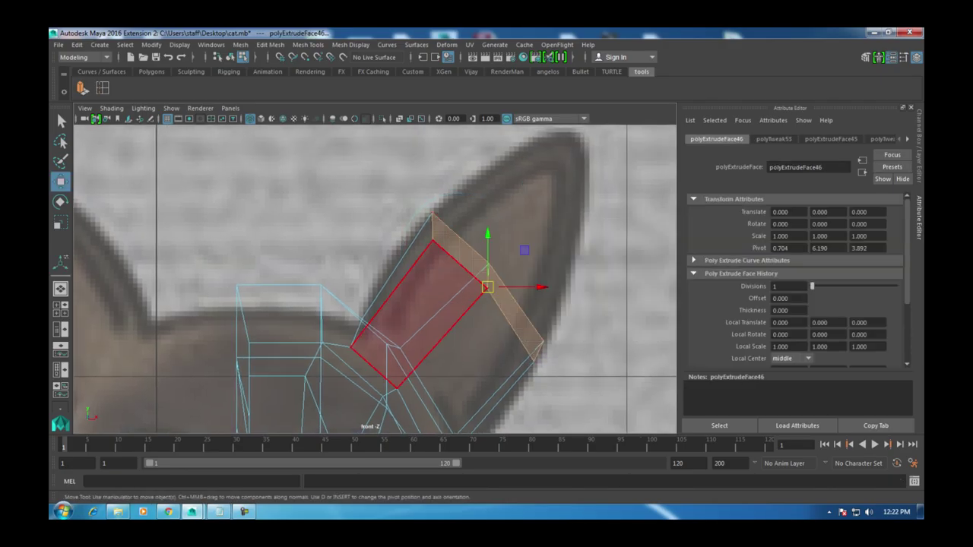
left_click_drag(489, 282, 561, 159)
middle_click_drag(561, 159, 563, 193, "alt")
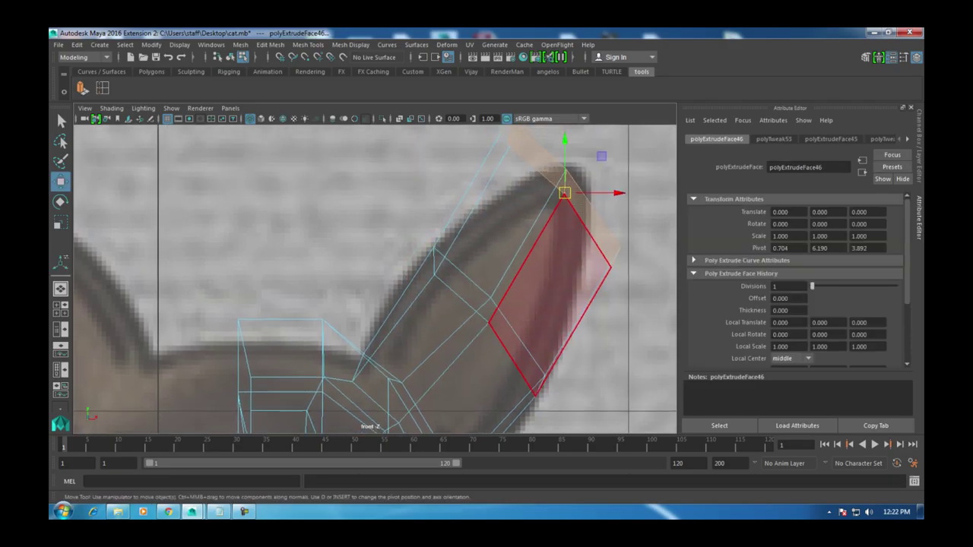
key("r")
left_click_drag(564, 193, 544, 193)
scroll(564, 193, "down", 3)
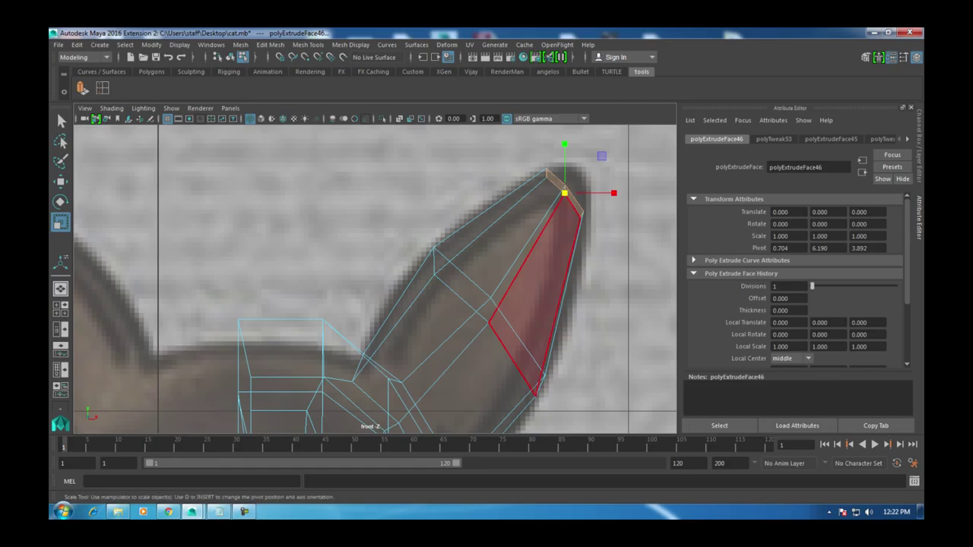
key("w")
key("space")
key("space")
left_click_drag(380, 266, 585, 250, "alt")
right_click_drag(585, 250, 563, 259, "alt")
key("space")
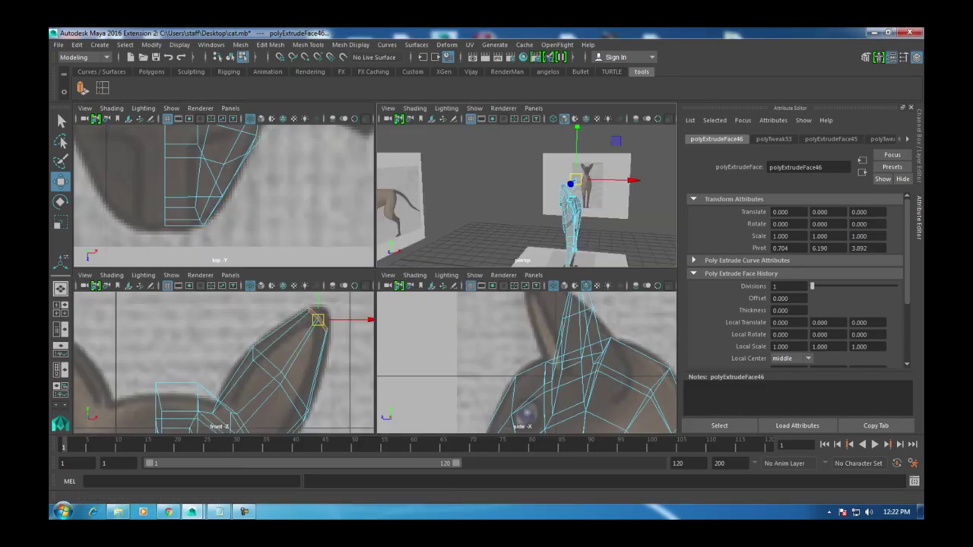
Step: Switch to Vertex mode and select the vertices around the ear tip
key("space")
scroll(304, 274, "down", 5)
scroll(304, 274, "up", 5)
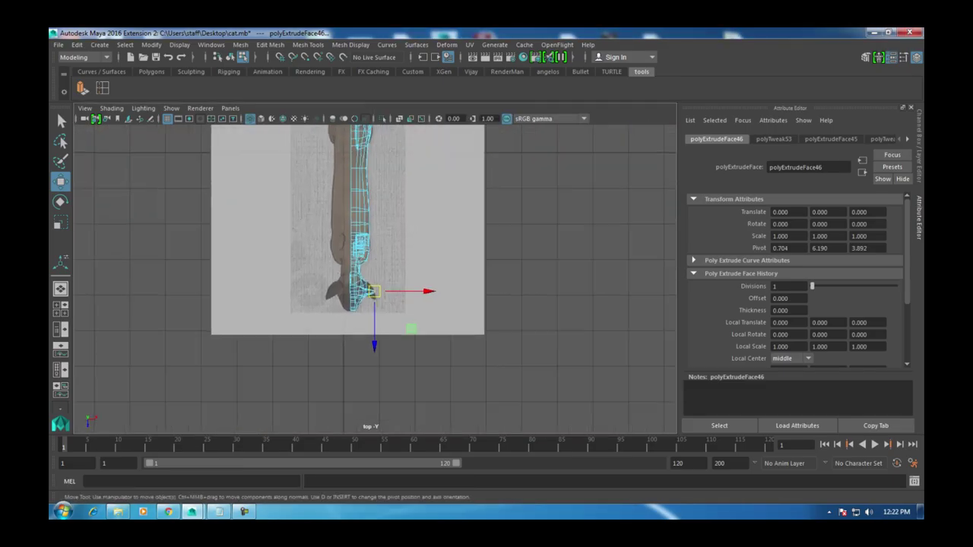
scroll(496, 223, "up", 3)
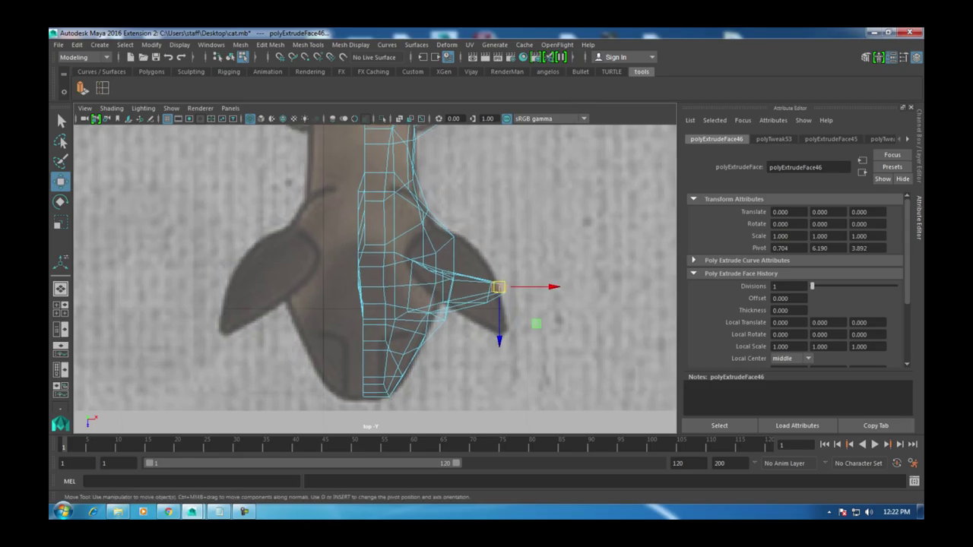
key("space")
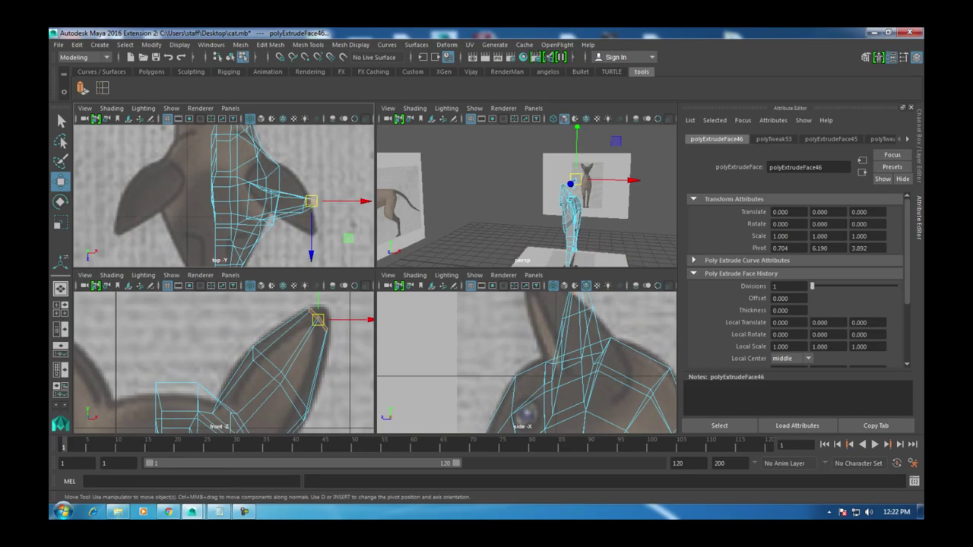
key("space")
scroll(472, 228, "up", 4)
left_click_drag(373, 273, 266, 272, "alt")
scroll(447, 280, "up", 2)
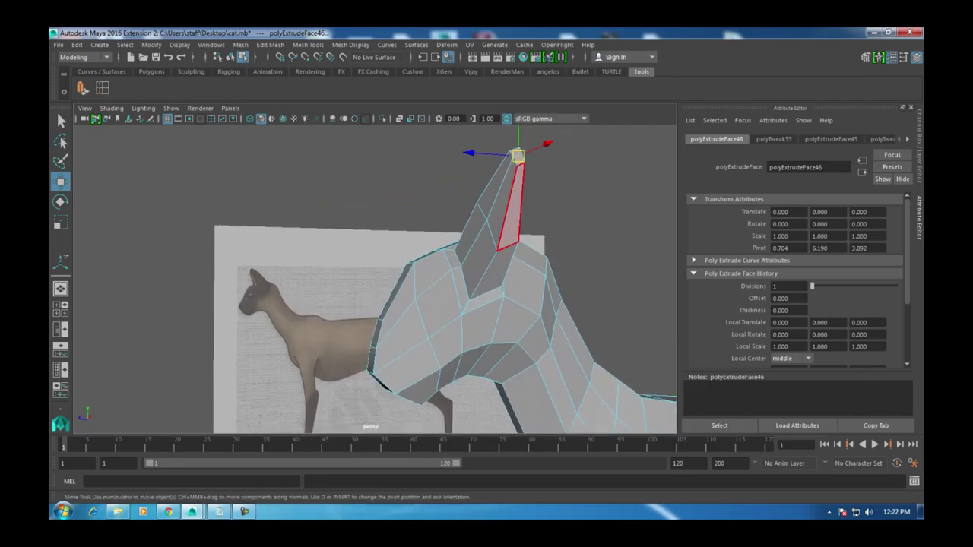
right_click(517, 186)
left_click(465, 186)
left_click_drag(456, 304, 485, 240, "alt")
left_click(466, 222)
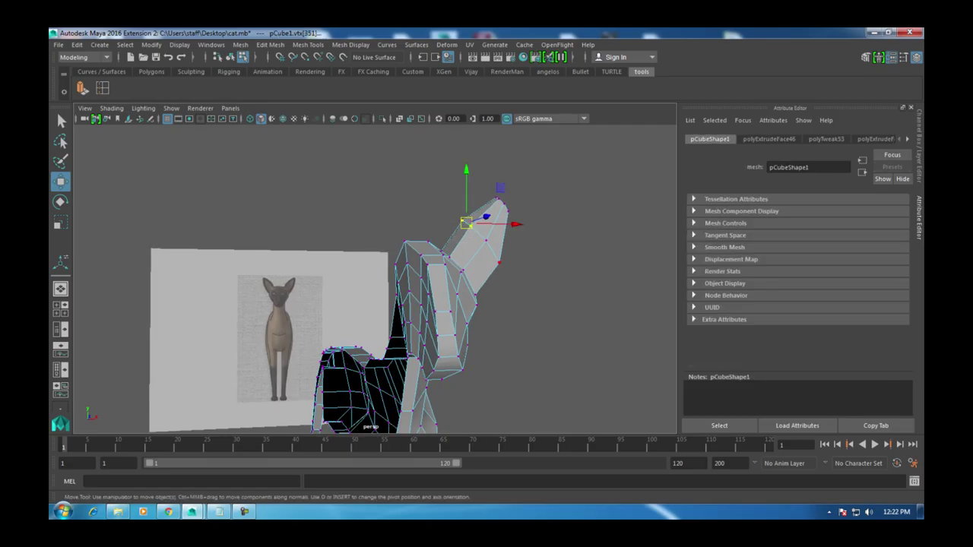
left_click_drag(560, 264, 486, 259)
left_click_drag(357, 269, 496, 297, "alt")
Step: Shift the ear's base vertices left, checking the shape in wireframe and smooth preview
key("space")
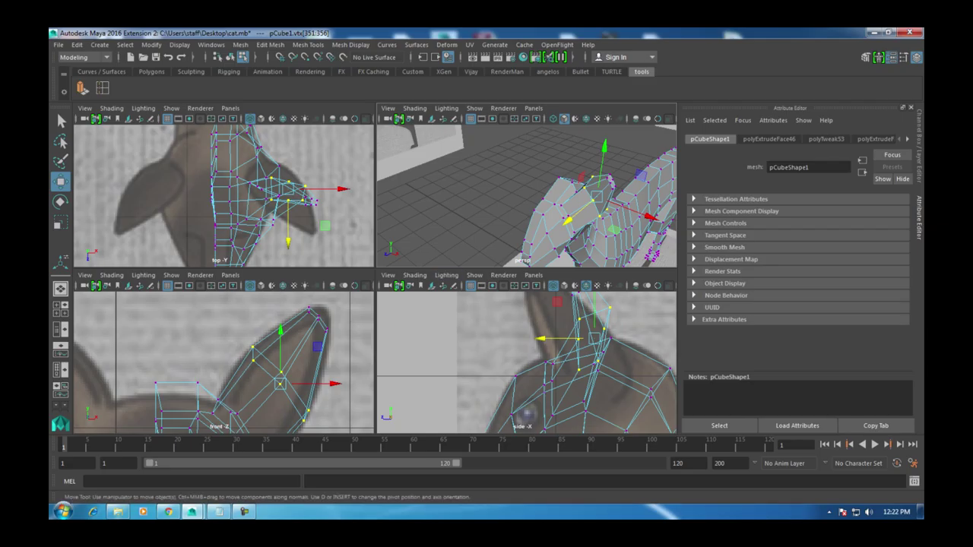
key("space")
left_click_drag(524, 198, 403, 236, "alt")
left_click(405, 236)
left_click(414, 343)
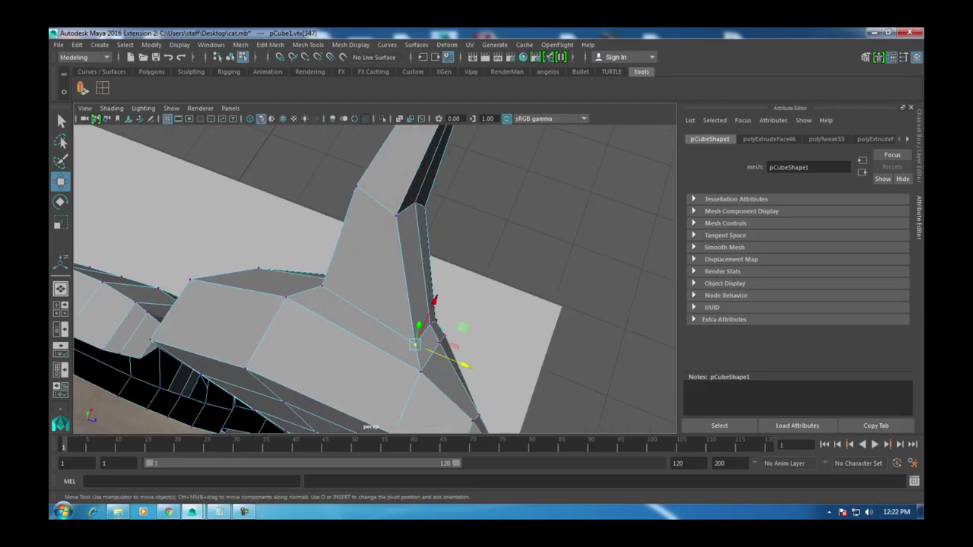
key("4")
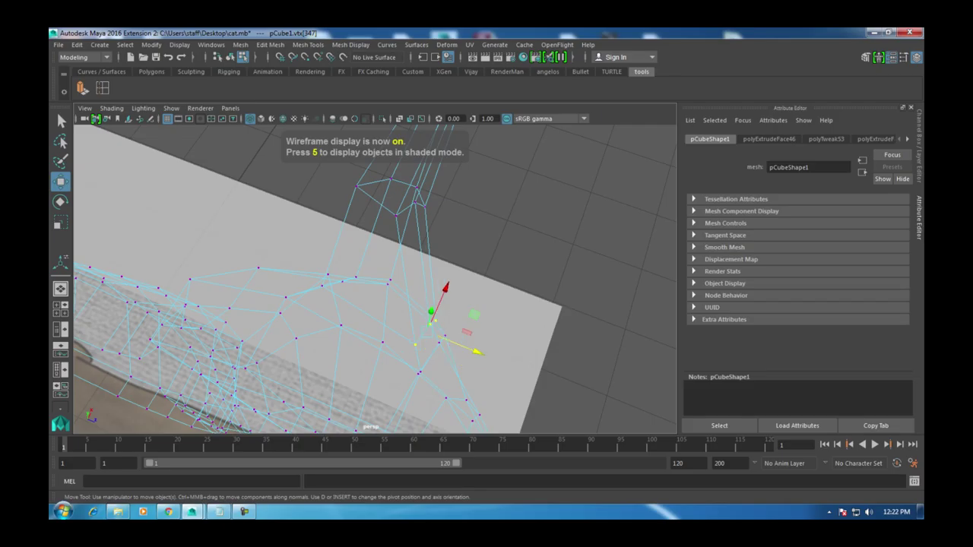
key("5")
mouse_move(477, 352)
left_mouse_down()
mouse_move(466, 347)
mouse_move(487, 342)
left_mouse_up()
left_click(486, 320)
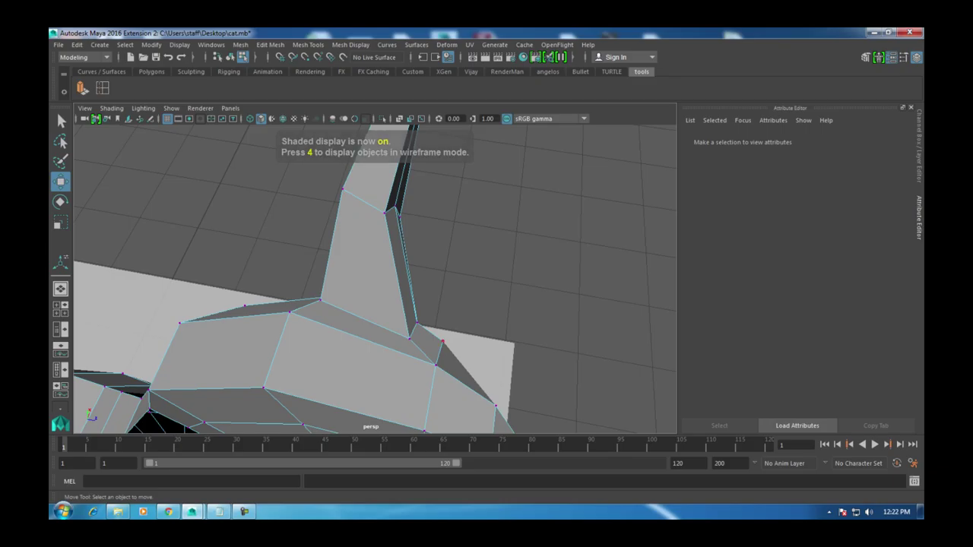
left_click_drag(422, 340, 331, 376)
left_click_drag(395, 287, 228, 314)
key("3")
left_click_drag(426, 289, 395, 228, "alt")
Step: Insert an edge loop running up the ear
key("1")
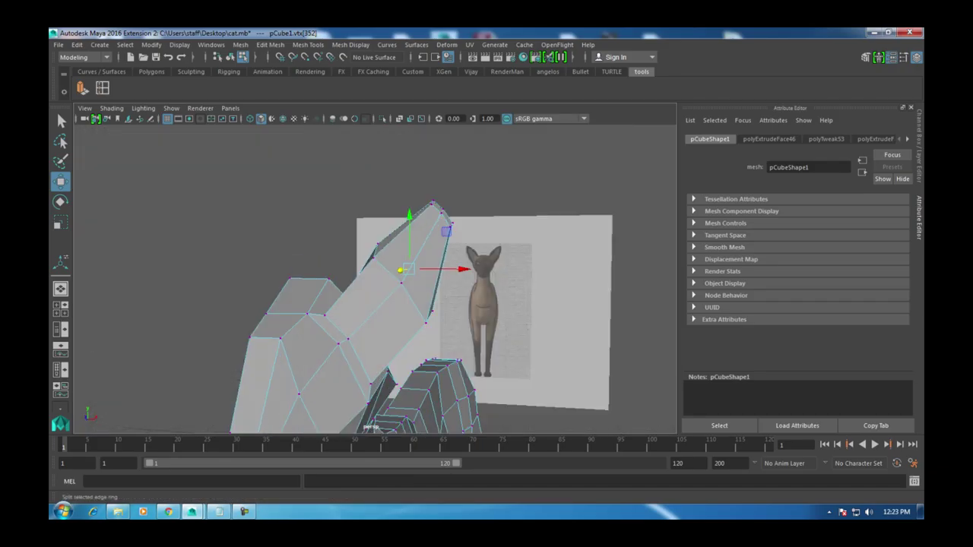
left_click(102, 88)
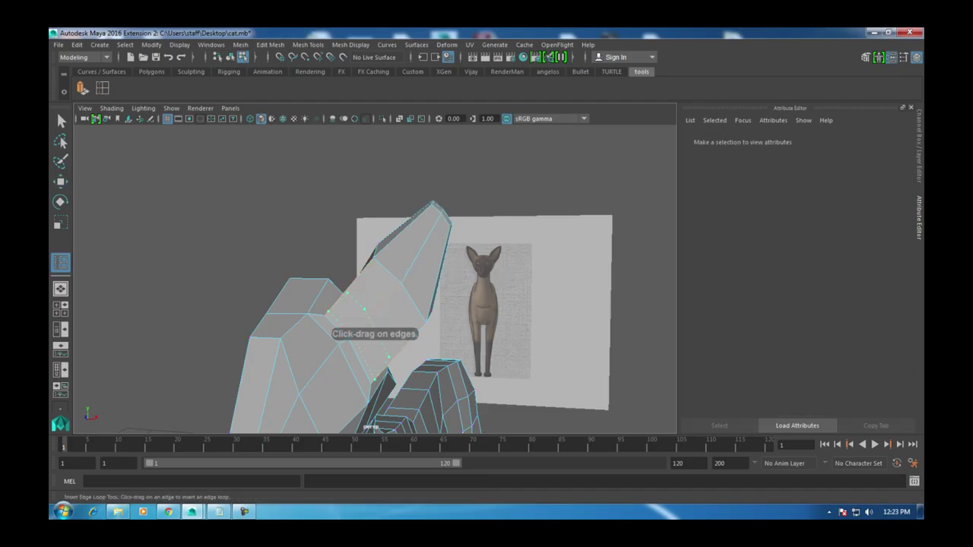
left_click(365, 308)
left_click_drag(365, 308, 297, 266, "alt")
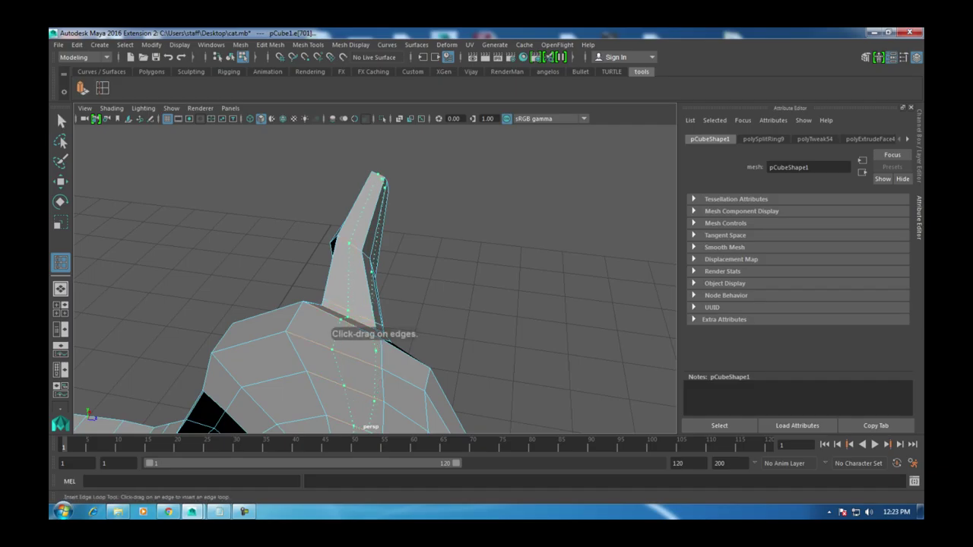
key("w")
left_click_drag(426, 304, 472, 220, "alt")
Step: Extrude the two upper ear faces and scale them inward to about 0.924
right_click_drag(478, 205, 478, 234)
left_click(498, 243)
left_click(456, 342, "shift")
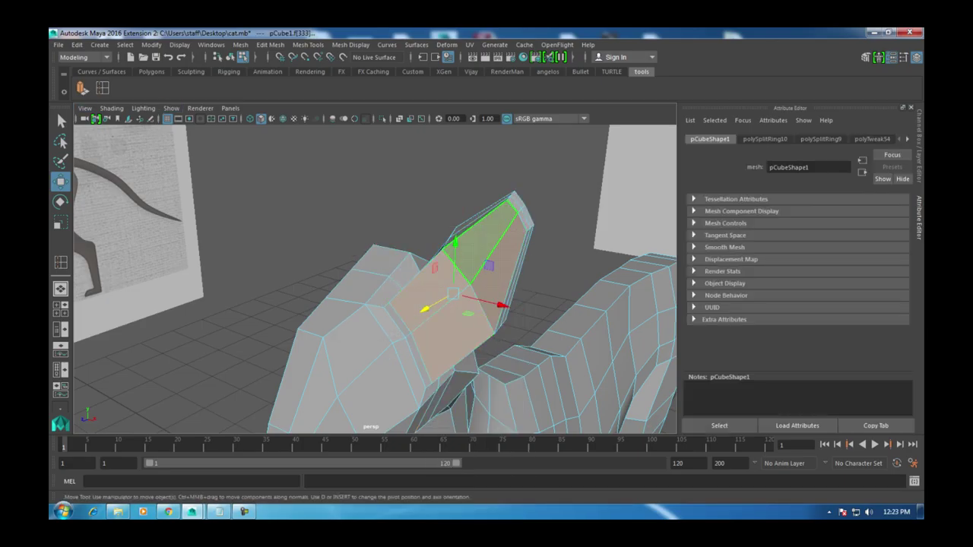
key("ctrl+e")
key("r")
left_click_drag(453, 293, 487, 291)
key("w")
key("3")
key("space")
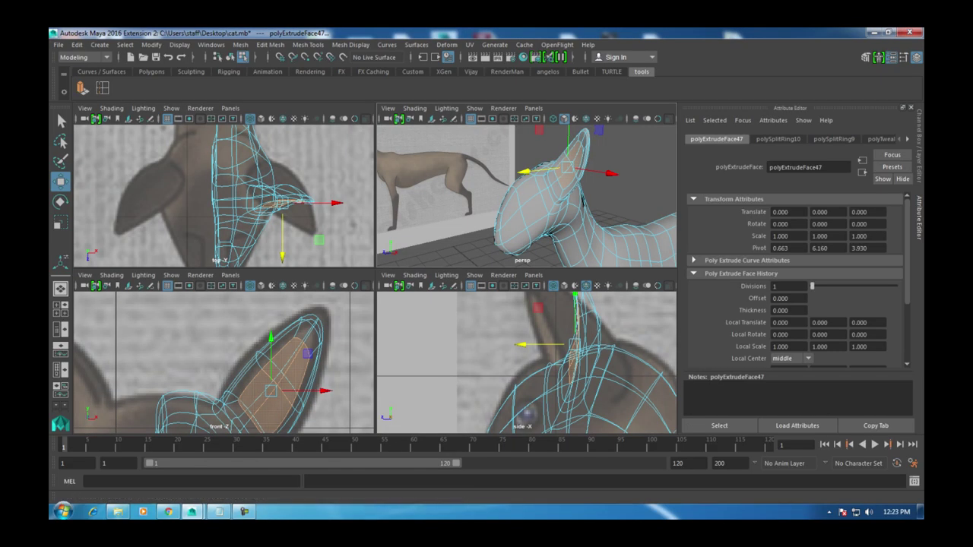
Step: In the side view, move the ear-tip vertices left to match the reference
key("space")
middle_click_drag(543, 325, 544, 293, "alt")
scroll(375, 279, "down", 5)
left_click_drag(543, 292, 548, 293, "alt")
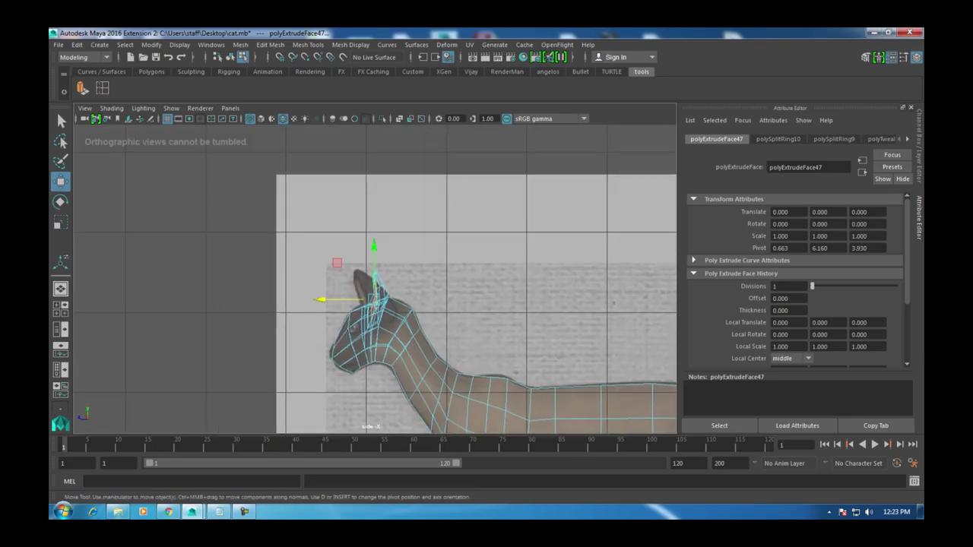
scroll(355, 302, "up", 5)
right_click(453, 172)
right_click_drag(445, 174, 387, 168)
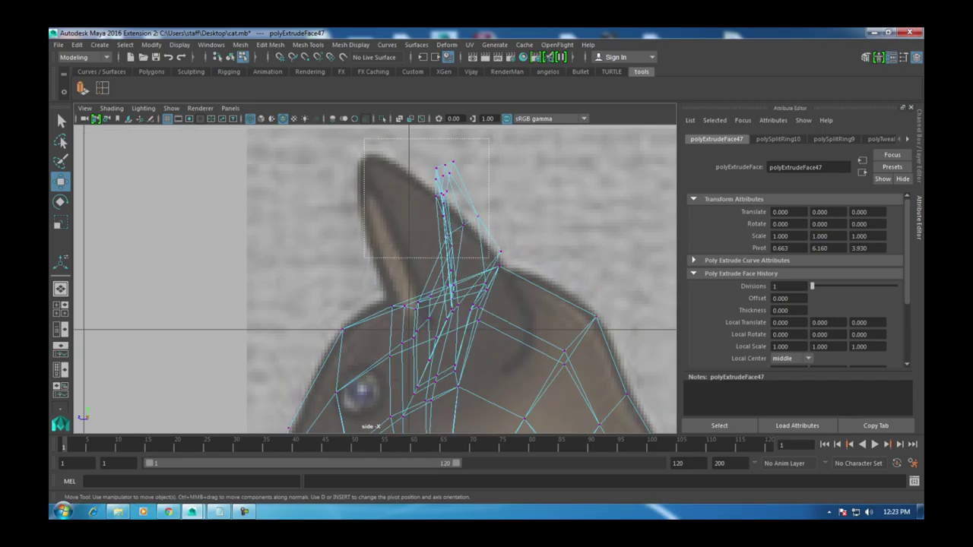
left_click_drag(365, 138, 489, 256)
left_click_drag(454, 204, 416, 196)
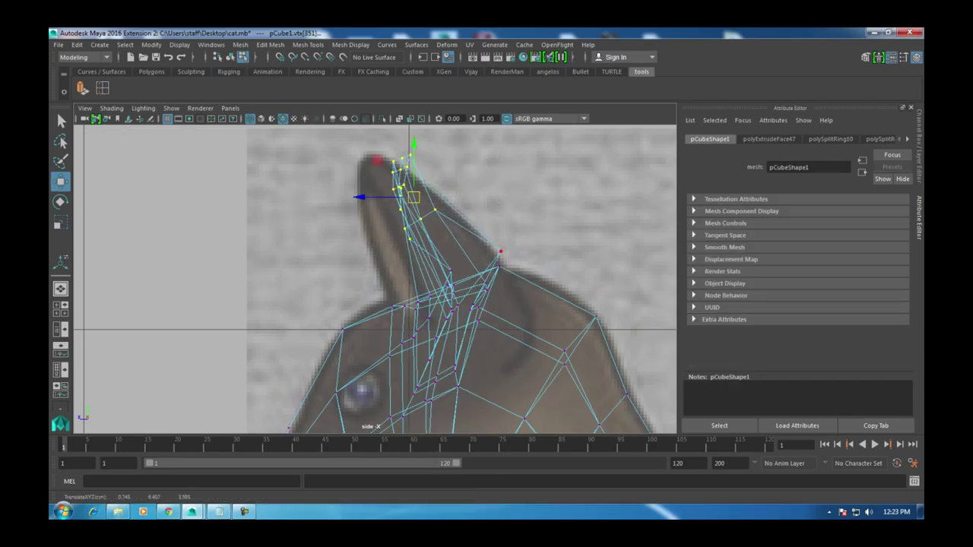
Step: Slide the vertex on the ear's back edge left along X and review the head from the side
left_click(428, 267)
left_click(481, 248)
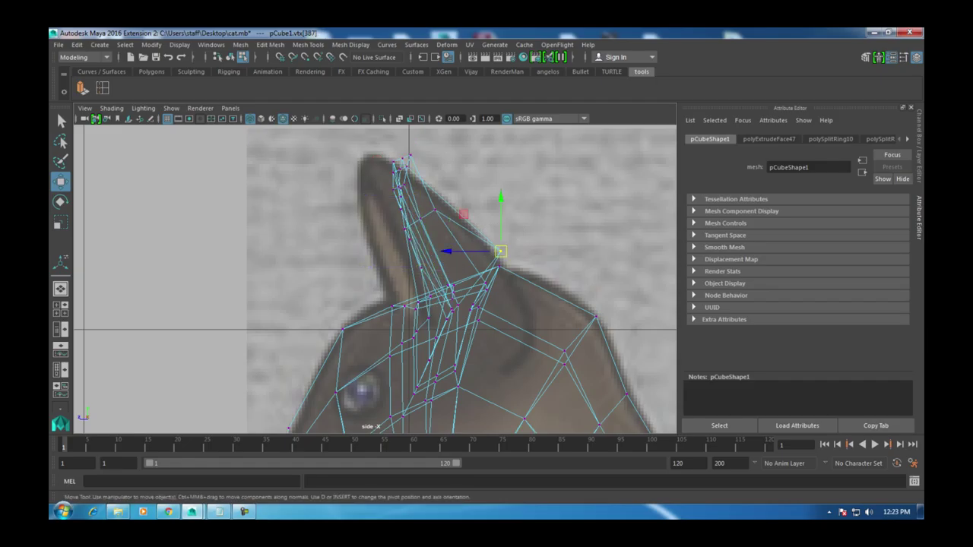
left_click_drag(481, 247, 517, 266, "alt")
left_click_drag(390, 238, 375, 235)
left_click_drag(456, 258, 425, 247, "alt")
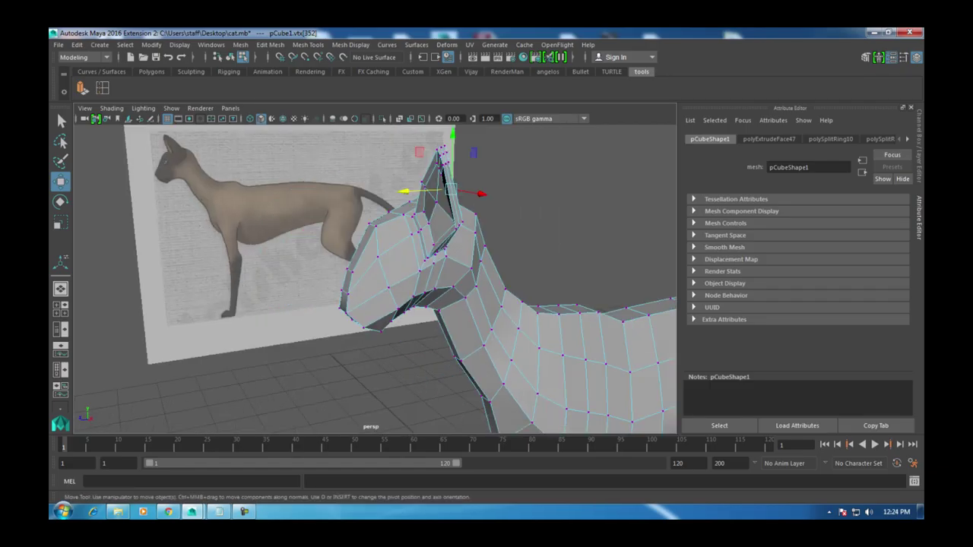
left_click_drag(425, 247, 426, 205, "alt")
key("1")
right_click_drag(437, 179, 430, 196)
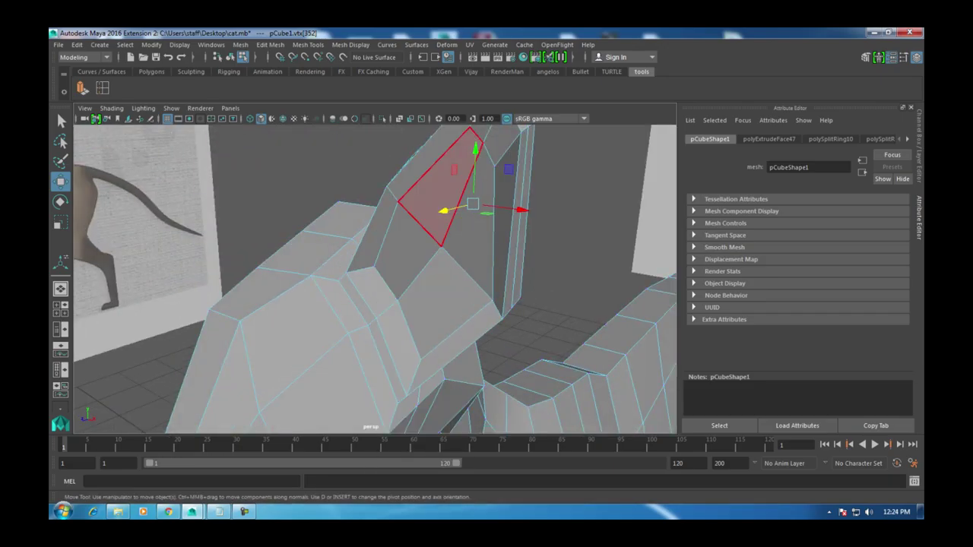
left_click_drag(429, 196, 441, 228, "alt")
left_click(486, 152, "shift")
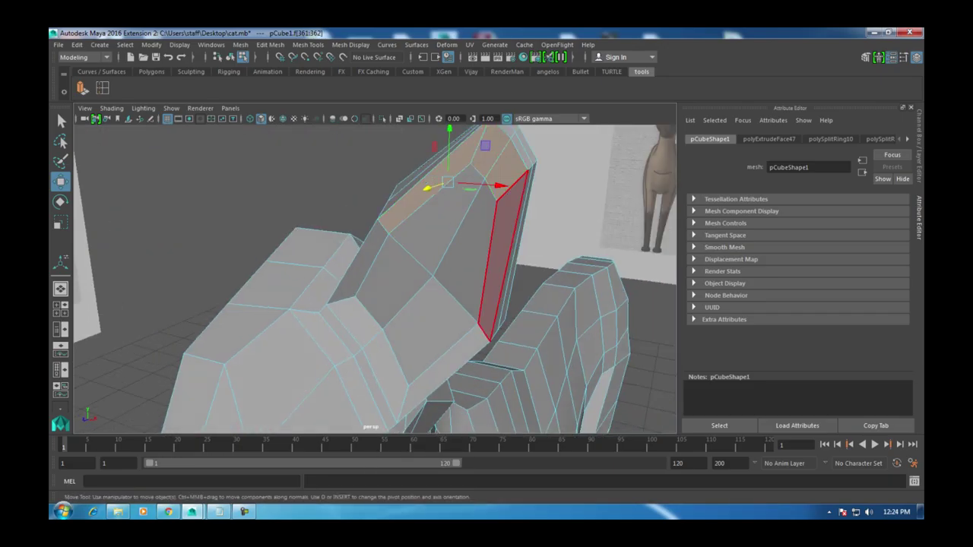
left_click(506, 258, "shift")
left_click(384, 365, "shift")
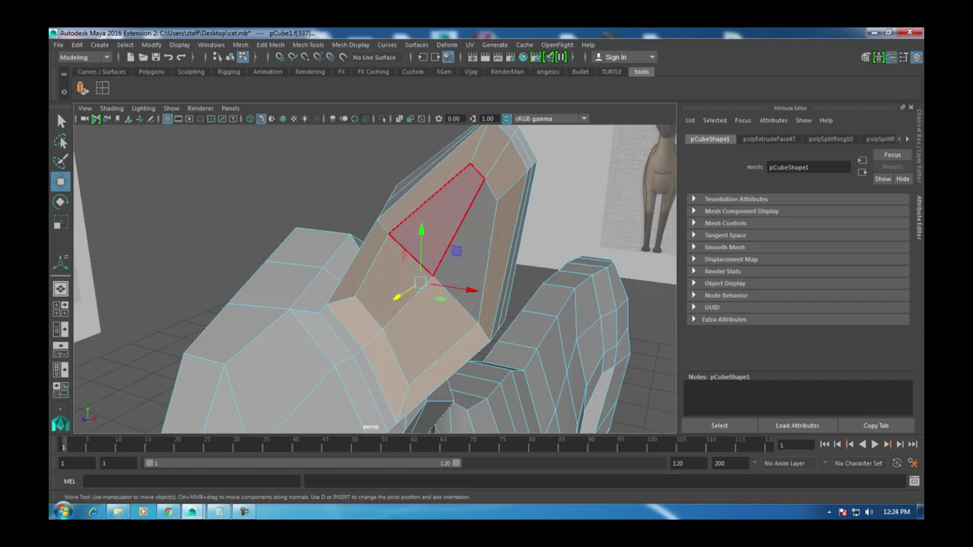
mouse_move(426, 250)
left_mouse_down("alt")
mouse_move(532, 259)
mouse_move(418, 266)
left_mouse_up("alt")
key("3")
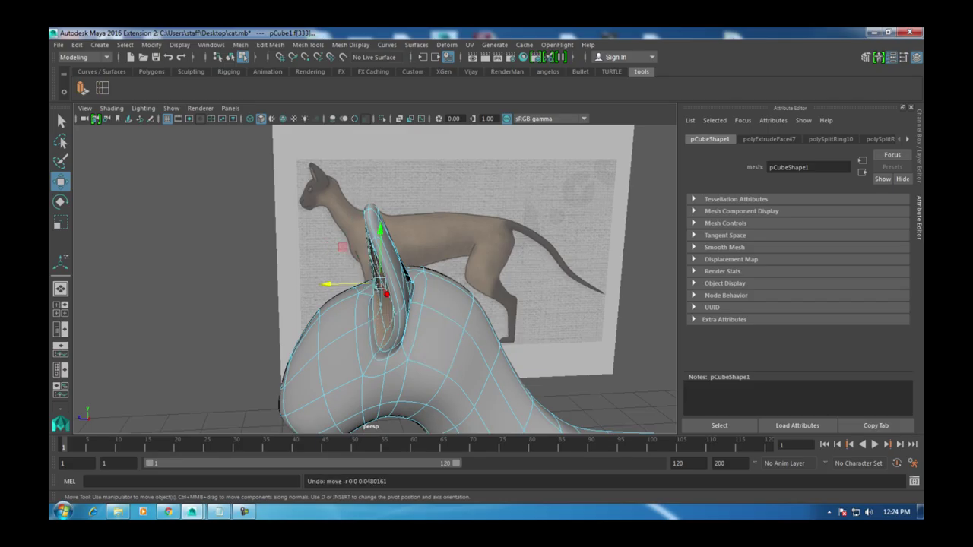
key("1")
left_click_drag(418, 266, 304, 272, "alt")
key("space")
key("space")
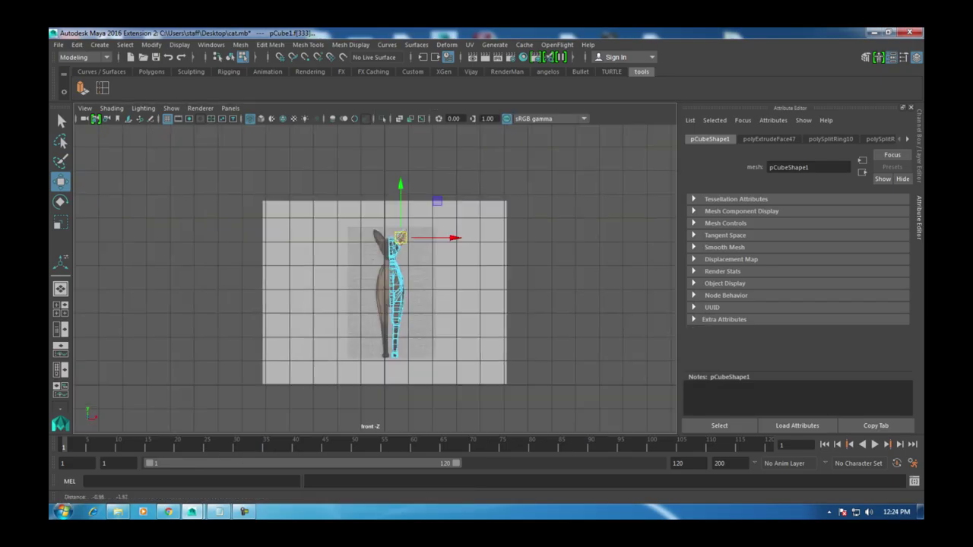
scroll(426, 289, "up", 3)
scroll(421, 171, "up", 3)
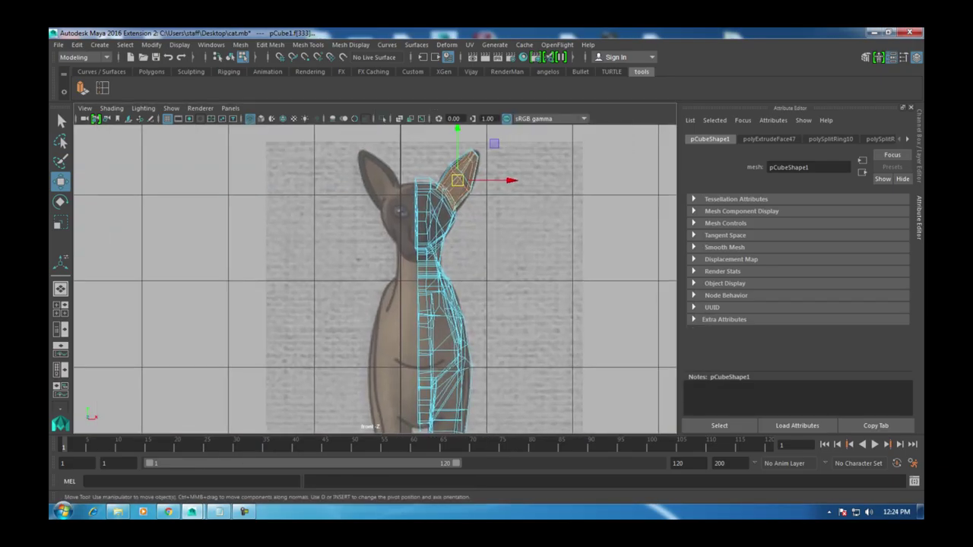
key("space")
key("space")
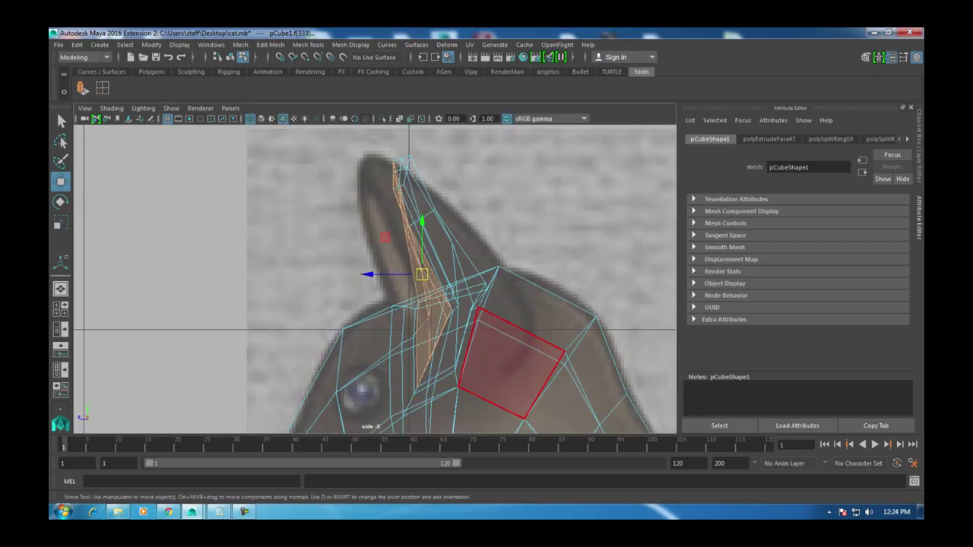
middle_click_drag(510, 364, 441, 293, "alt")
right_click_drag(373, 217, 378, 230)
left_click(384, 242)
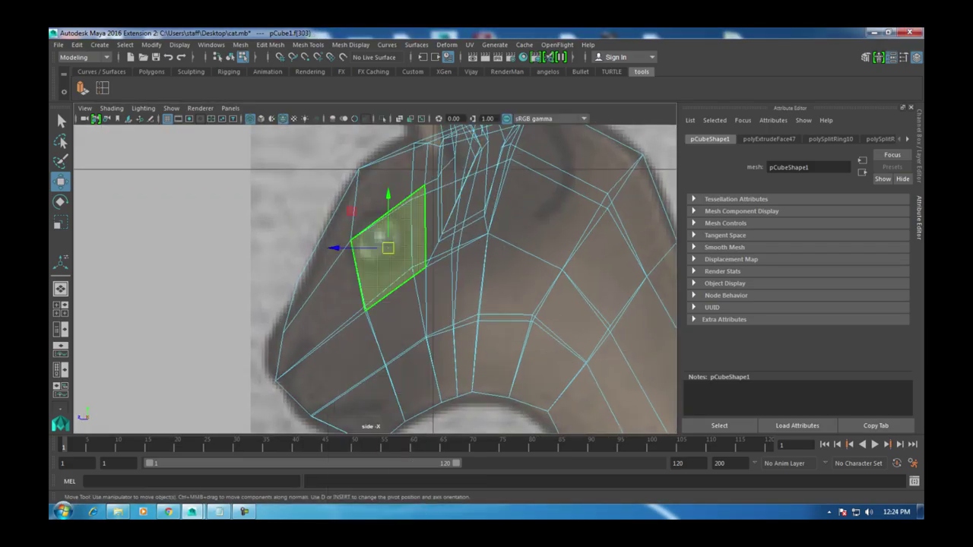
key("space")
key("space")
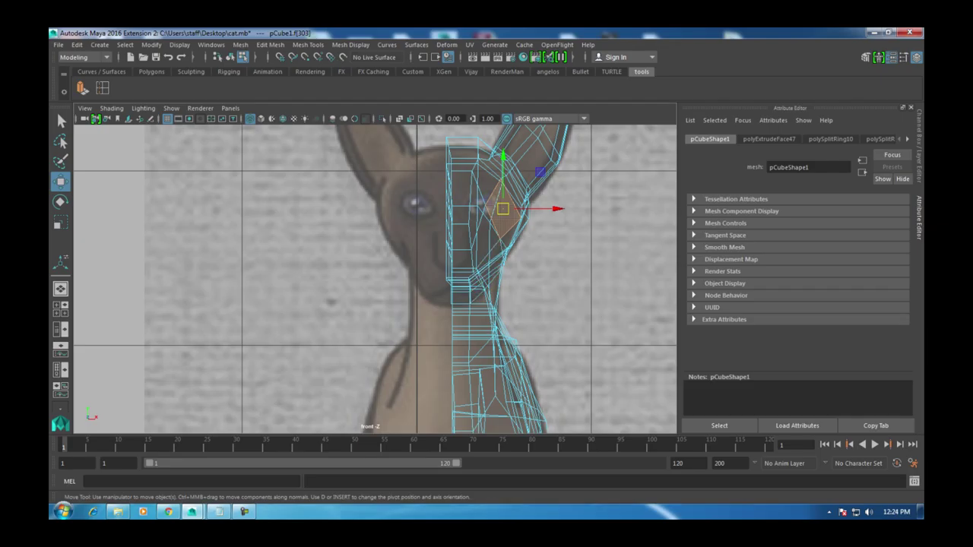
key("space")
key("space")
left_click_drag(456, 266, 380, 274, "alt")
middle_click_drag(380, 274, 395, 292, "alt")
left_click_drag(396, 292, 464, 346, "alt")
key("space")
key("space")
key("space")
left_click_drag(524, 198, 479, 228, "alt")
key("space")
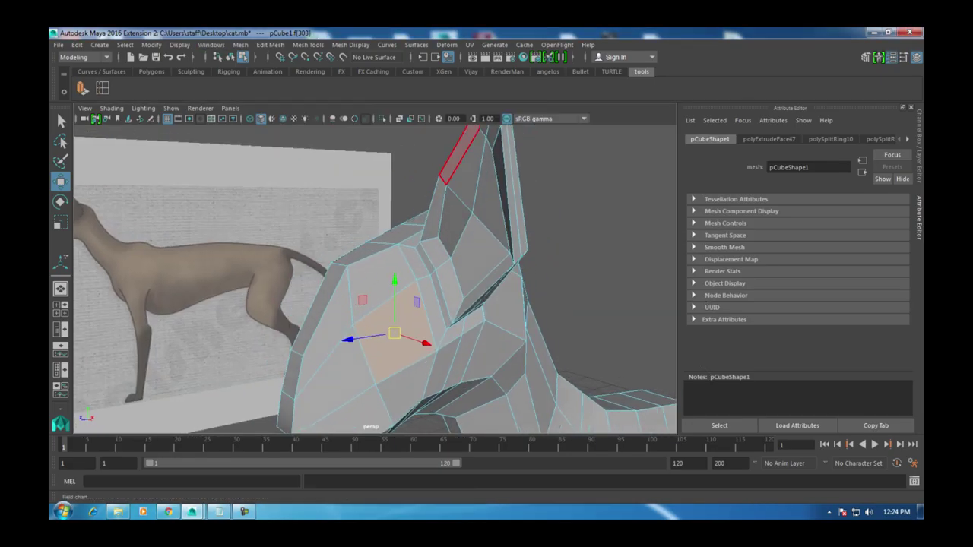
Step: Extrude the selected head face twice, scaling the first extrusion and pulling the second along X
key("ctrl+e")
left_click_drag(395, 304, 425, 304, "alt")
key("r")
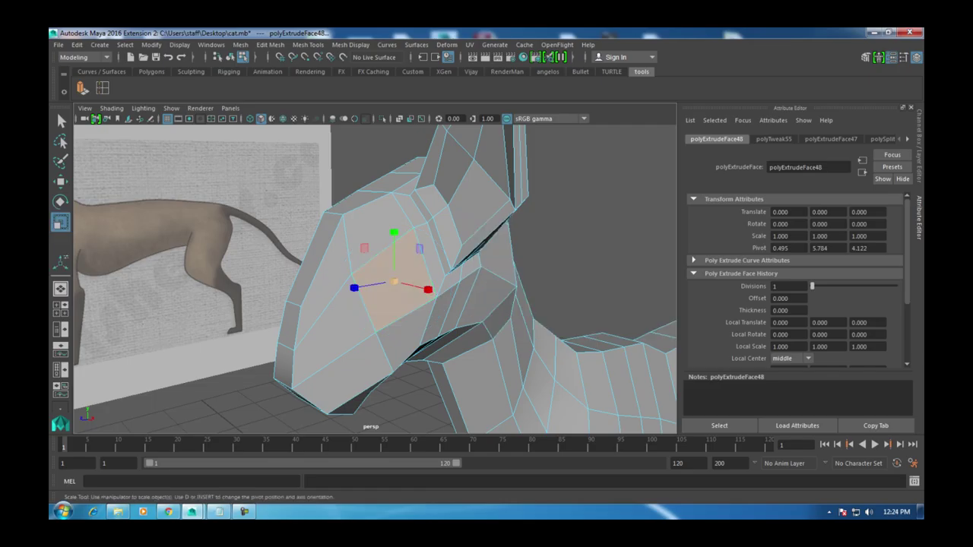
key("w")
left_click_drag(486, 365, 532, 365, "alt")
key("ctrl+e")
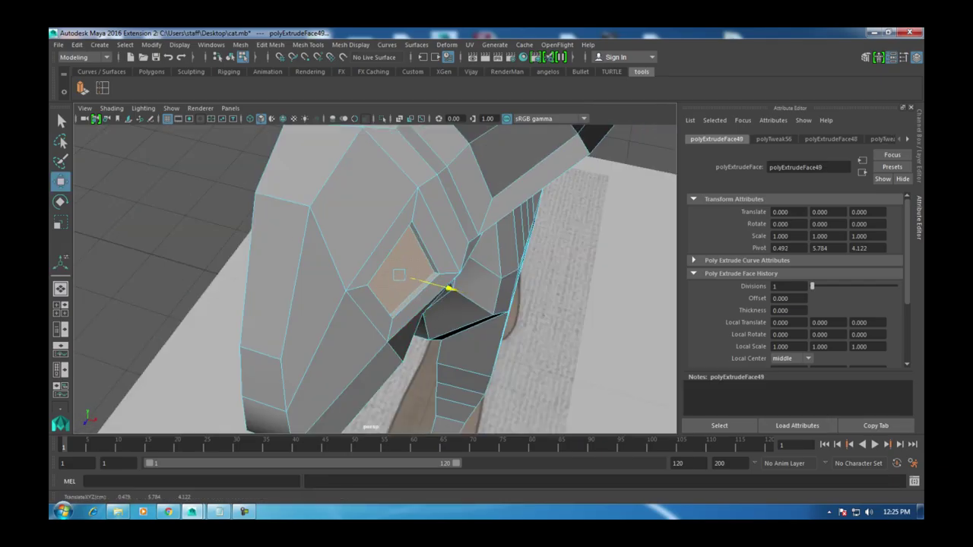
left_click_drag(455, 290, 479, 285)
left_click(578, 357)
left_click_drag(578, 357, 516, 251, "alt")
Step: Insert edge loops through the eye area, undoing one attempt and reinserting it, then switch to vertices
key("space")
key("space")
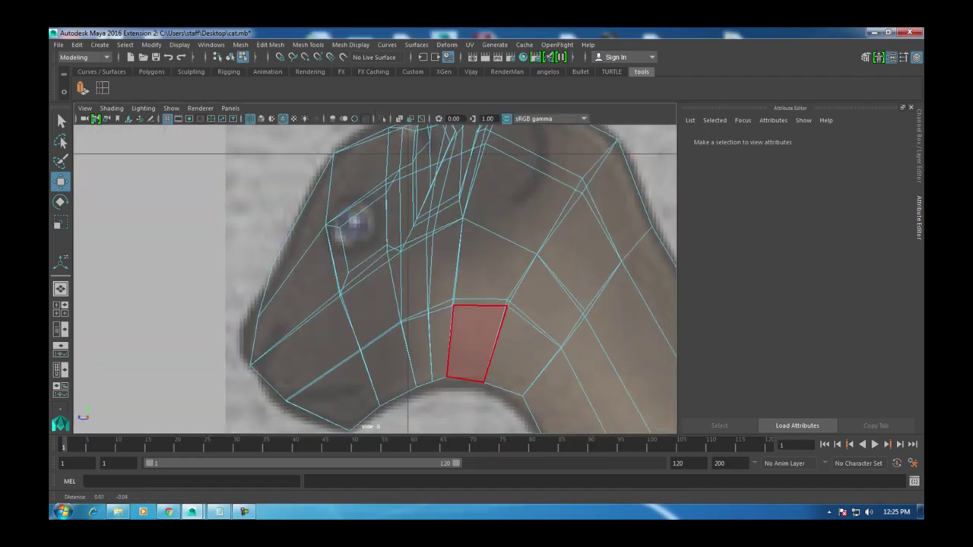
scroll(374, 428, "up", 5)
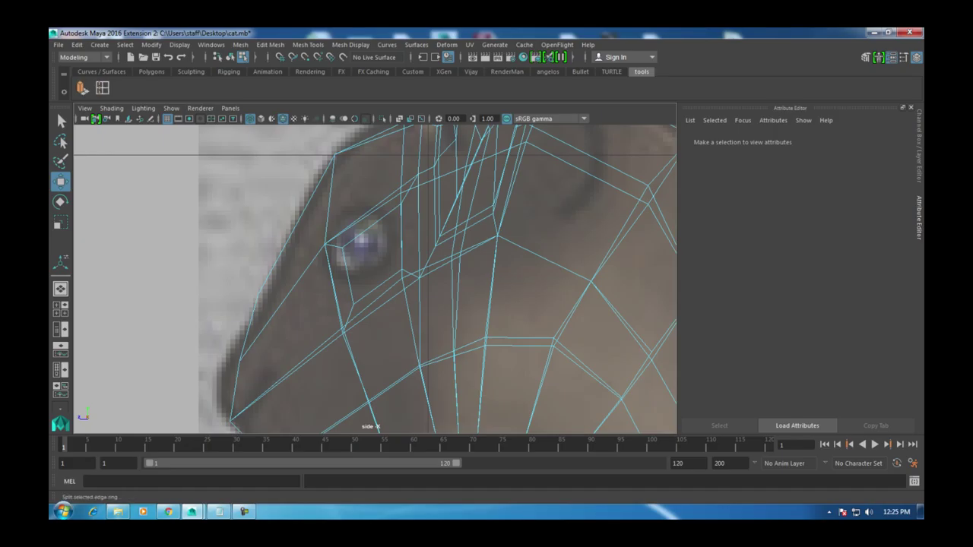
left_click(101, 88)
left_click(374, 304)
key("w")
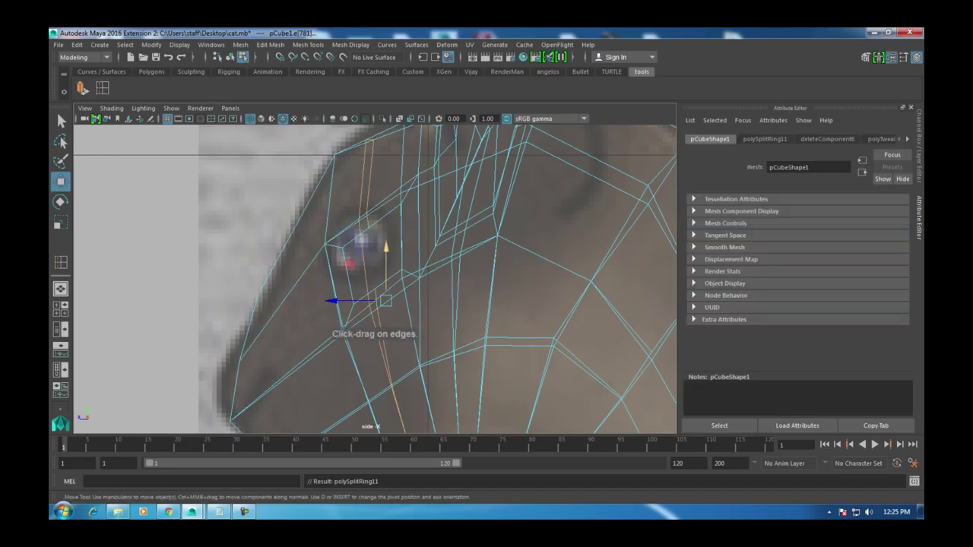
key("y")
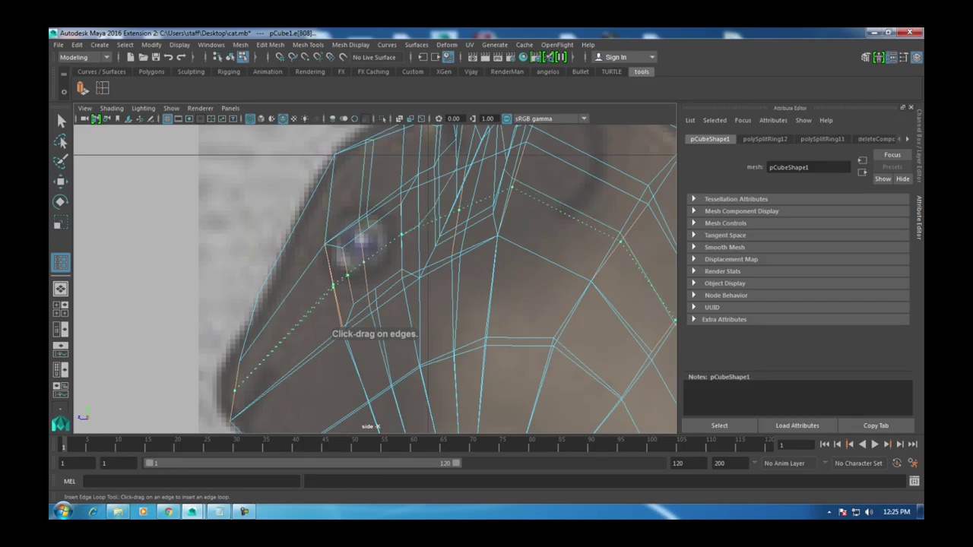
key("ctrl+z")
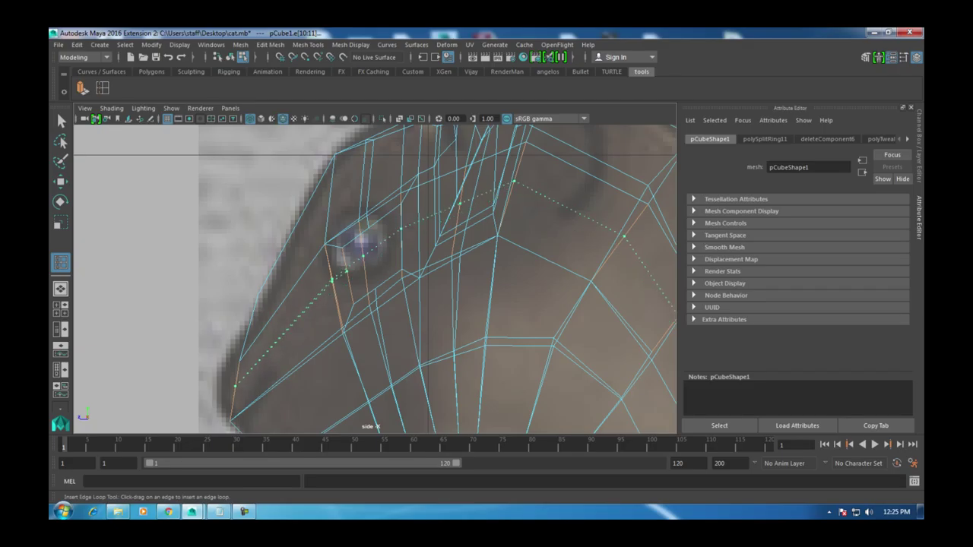
left_click(459, 206)
key("w")
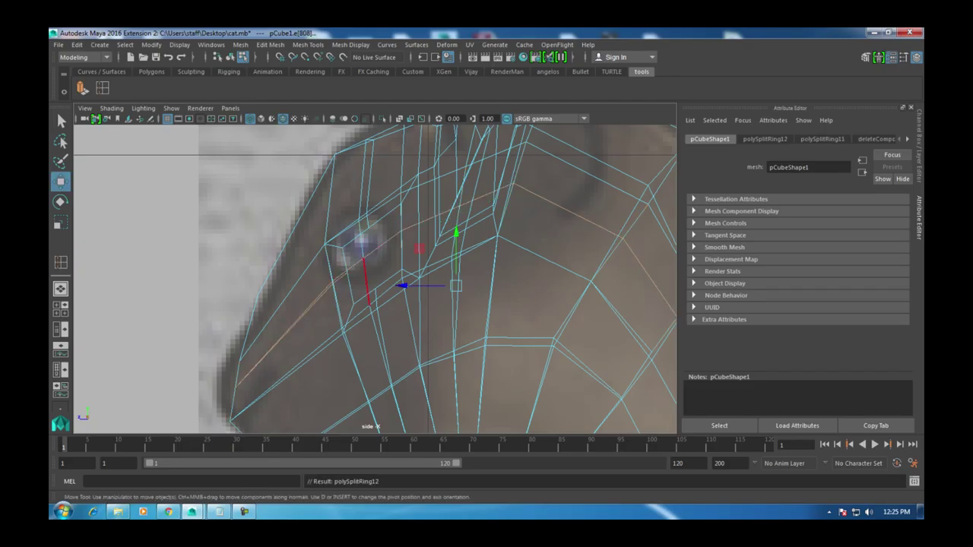
right_click_drag(419, 249, 333, 241)
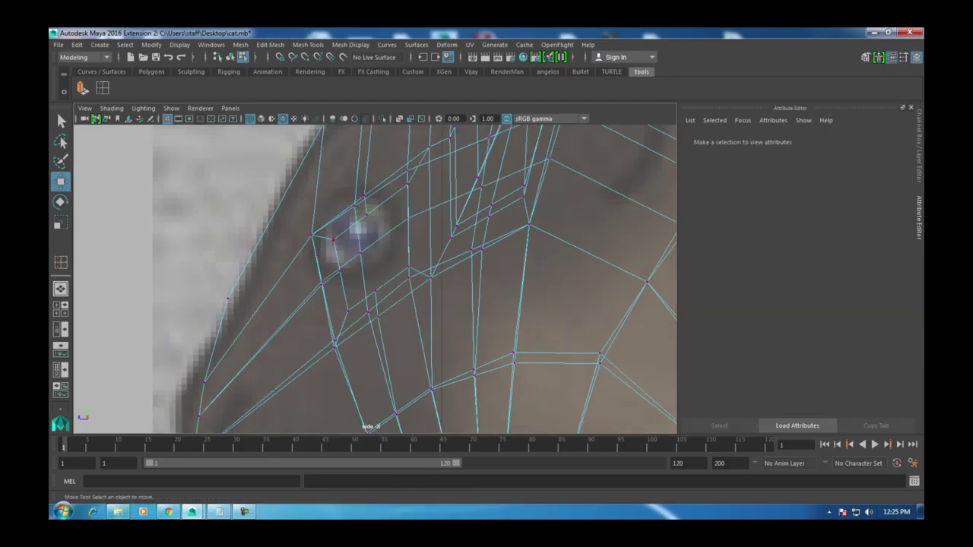
Step: Select the ring of vertices around the eye opening in the perspective view
left_click(311, 235)
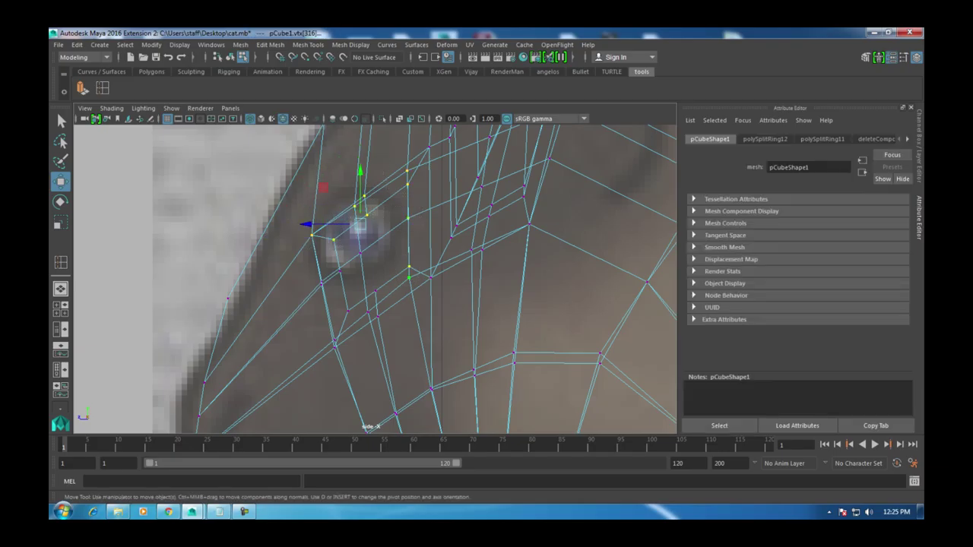
key("space")
key("space")
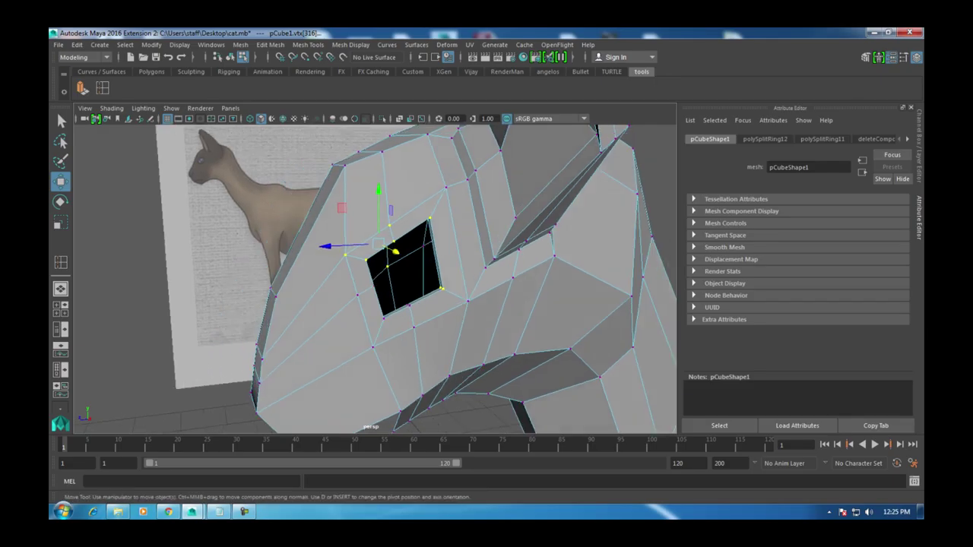
mouse_move(377, 225)
left_mouse_down("alt")
mouse_move(373, 217)
mouse_move(377, 227)
left_mouse_up("alt")
left_click(354, 347, "shift")
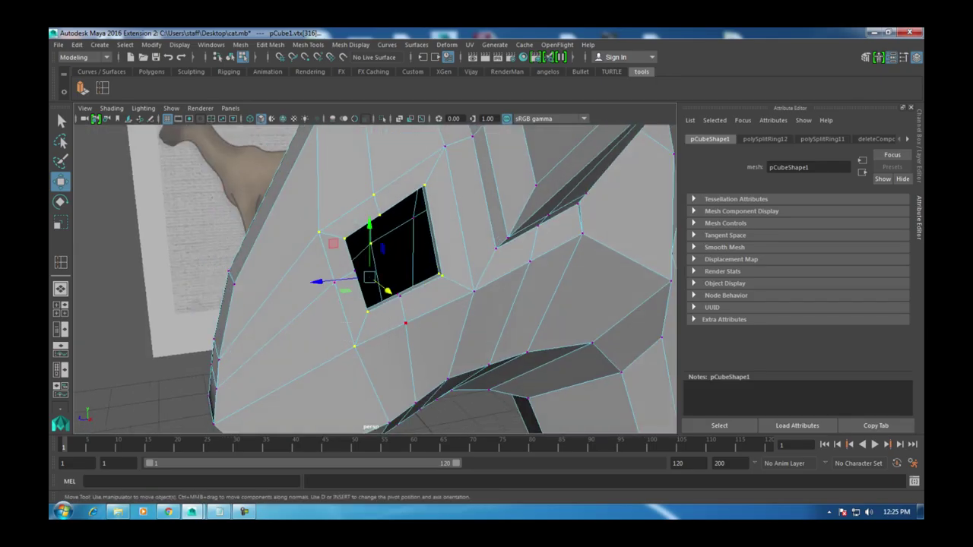
left_click_drag(414, 314, 415, 326, "shift")
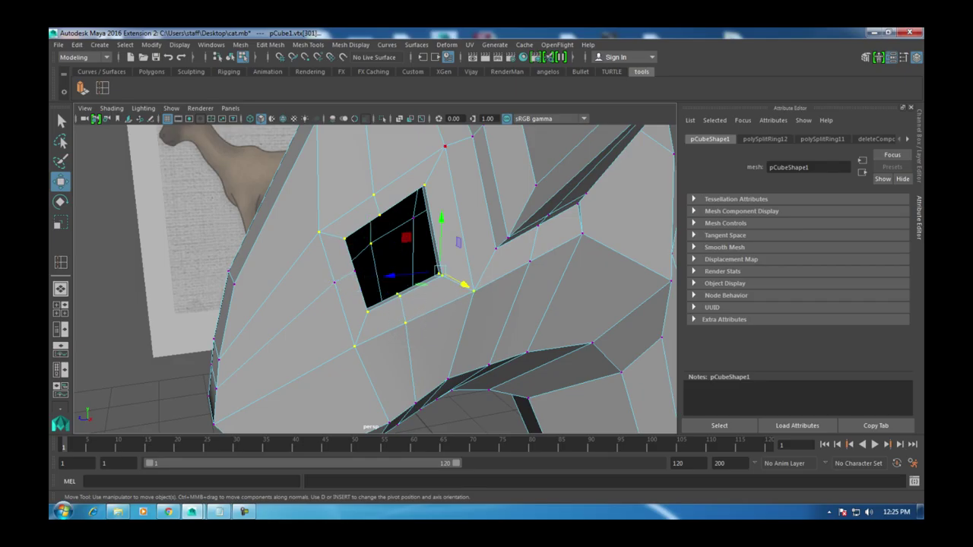
Step: Check the eye socket in wireframe and scale the selected eye vertices down slightly
left_click_drag(380, 274, 456, 277, "alt")
key("4")
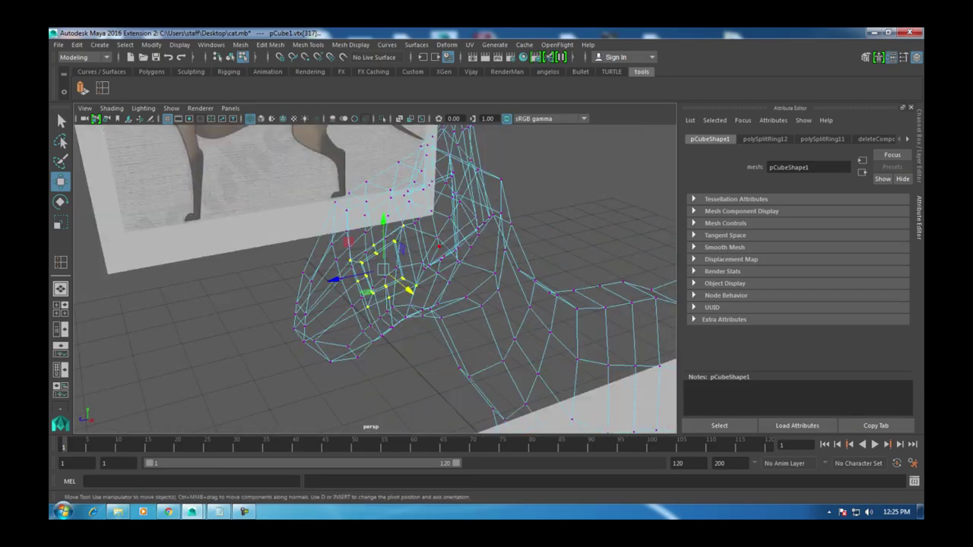
scroll(380, 274, "up", 3)
key("5")
scroll(380, 273, "up", 5)
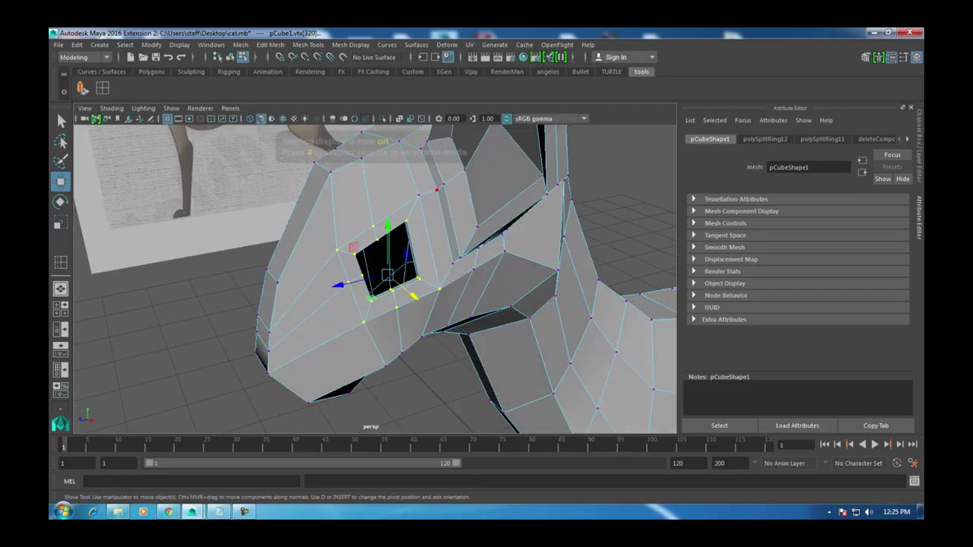
mouse_move(380, 281)
left_mouse_down("alt")
mouse_move(456, 304)
mouse_move(433, 301)
mouse_move(433, 283)
left_mouse_up("alt")
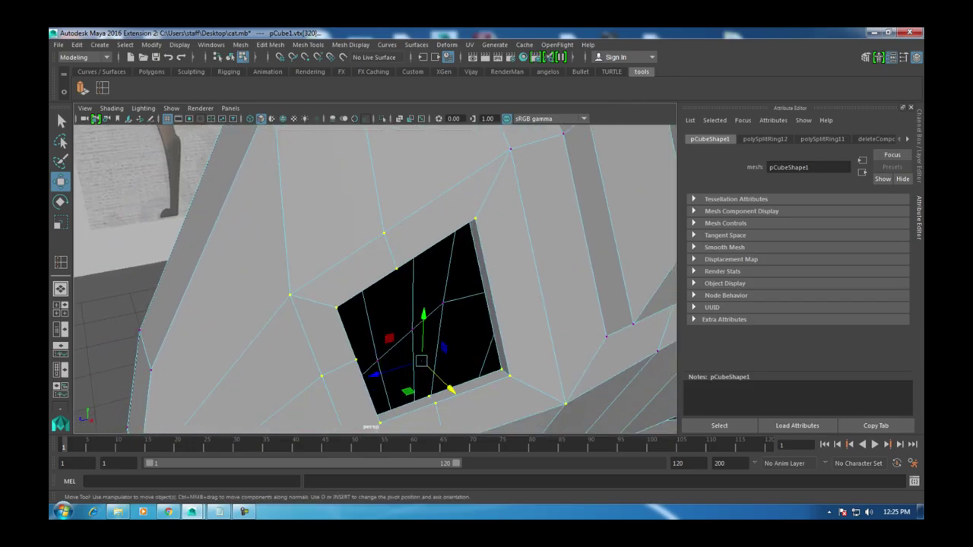
scroll(374, 279, "down", 5)
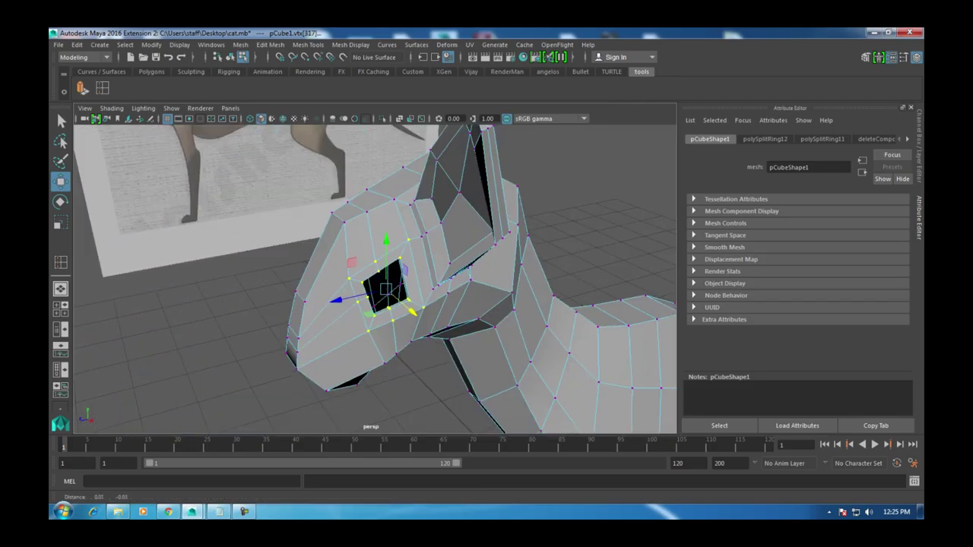
key("r")
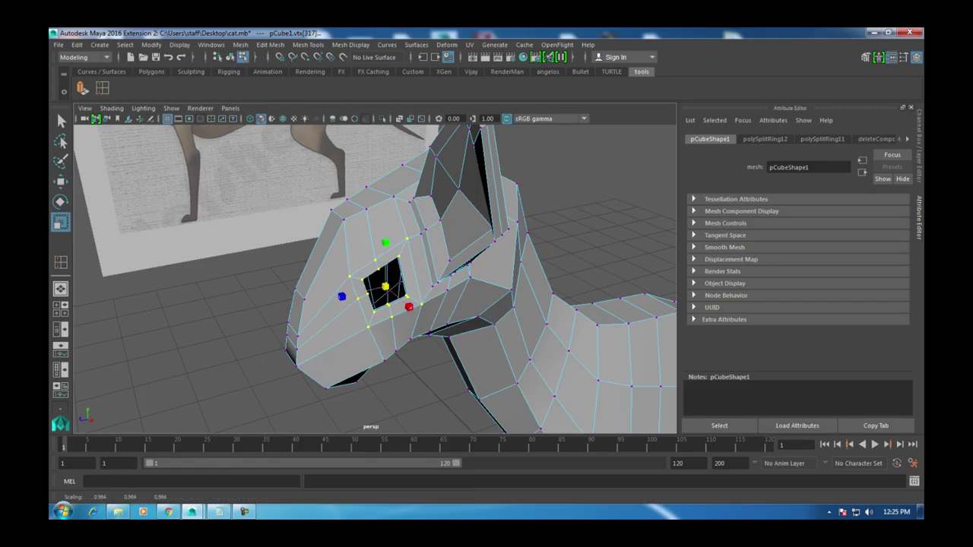
key("space")
key("space")
Step: In cage display, rotate the eye vertex ring counter-clockwise in the top view to follow the head
key("w")
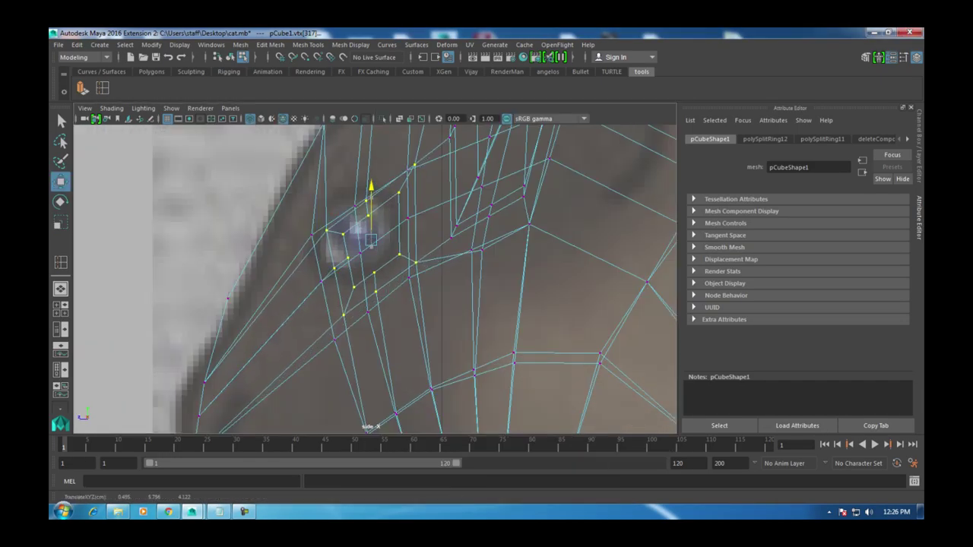
key("space")
key("space")
left_click_drag(380, 274, 472, 275, "alt")
key("1")
key("e")
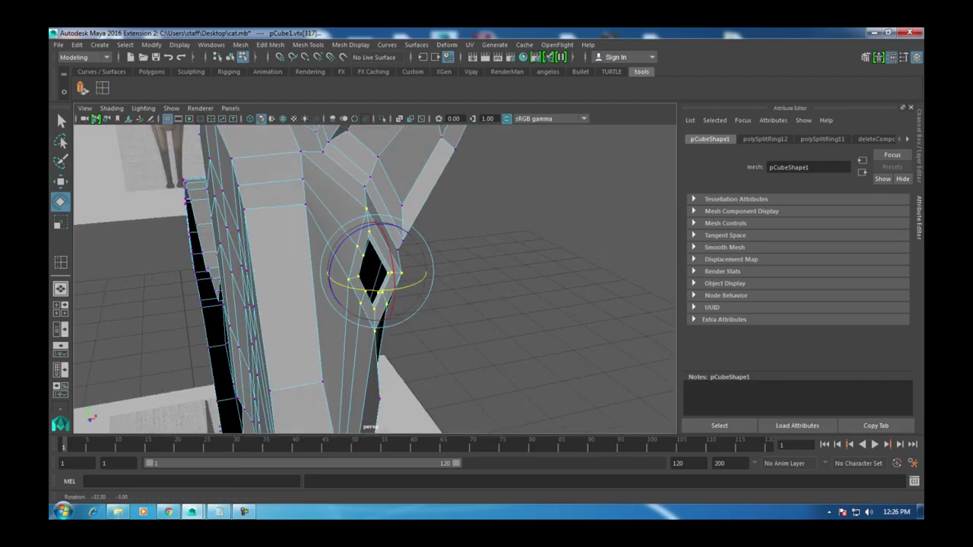
key("space")
key("space")
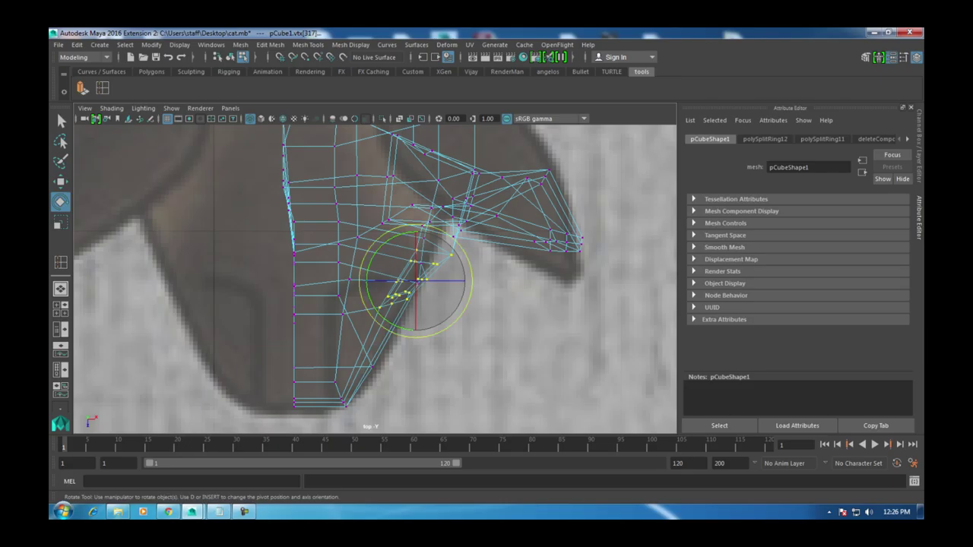
left_click_drag(460, 313, 450, 324)
key("w")
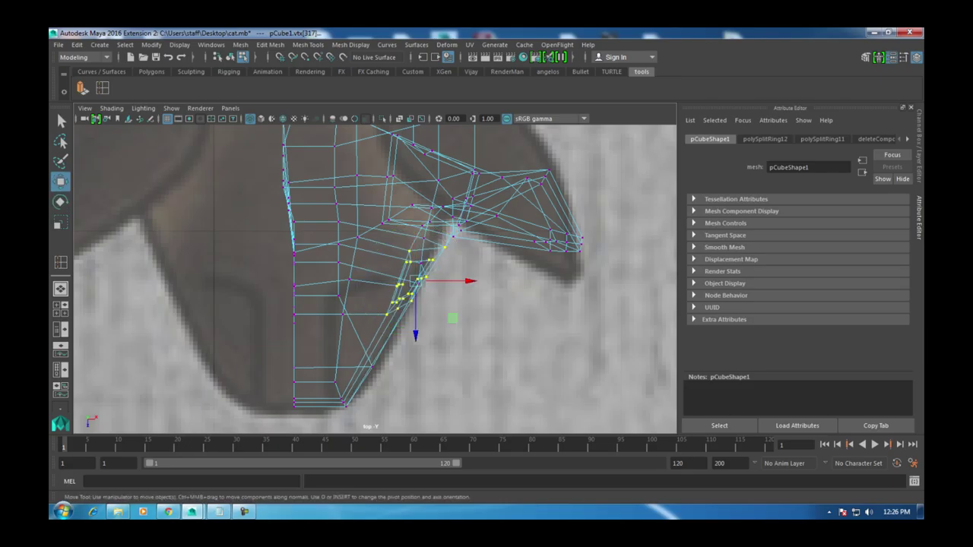
key("space")
key("space")
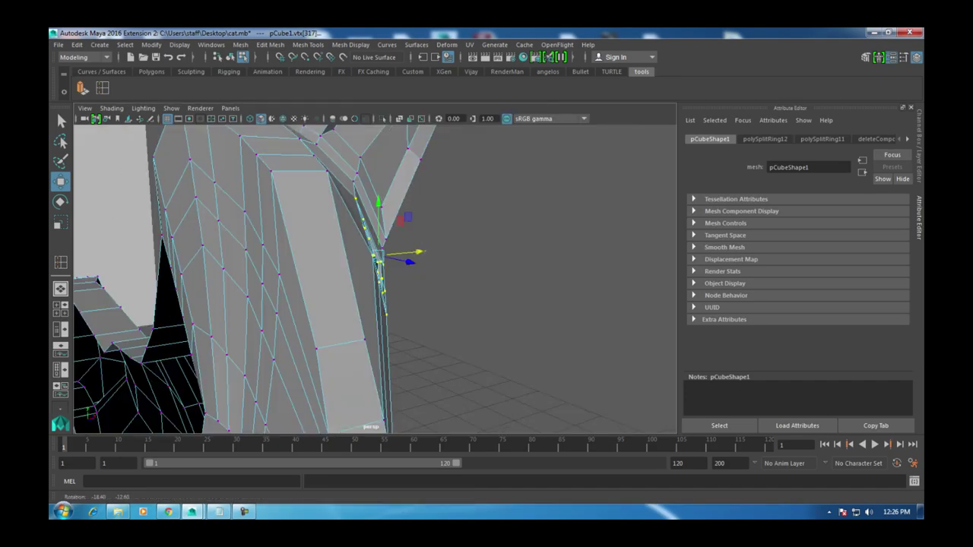
left_click_drag(456, 319, 487, 304, "alt")
Step: Switch to face mode and select the top row of faces on the head
right_click_drag(311, 199, 311, 230)
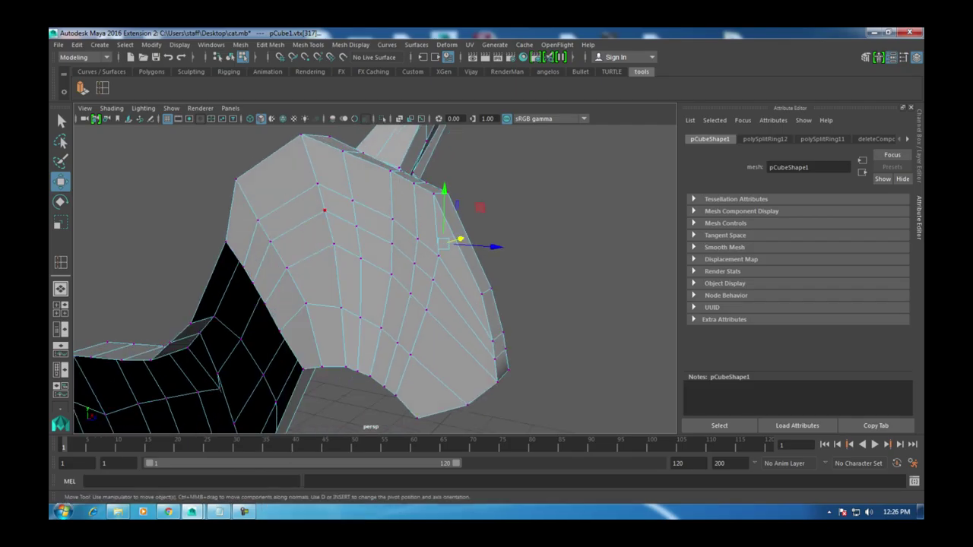
left_click_drag(380, 304, 410, 289, "alt")
left_click(328, 243)
left_click_drag(328, 244, 200, 216, "alt")
mouse_move(266, 168)
left_mouse_down()
mouse_move(363, 148)
mouse_move(415, 160)
mouse_move(485, 198)
mouse_move(519, 292)
mouse_move(503, 343)
mouse_move(483, 395)
mouse_move(428, 370)
left_mouse_up()
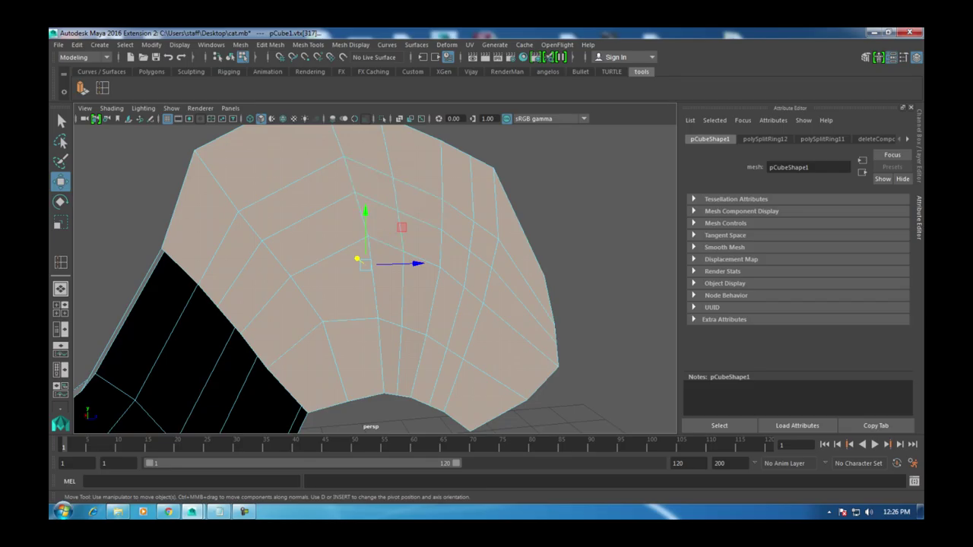
Step: Delete the left, top and upper side faces of the head one by one
left_click(608, 342)
left_click_drag(505, 251, 460, 222, "alt")
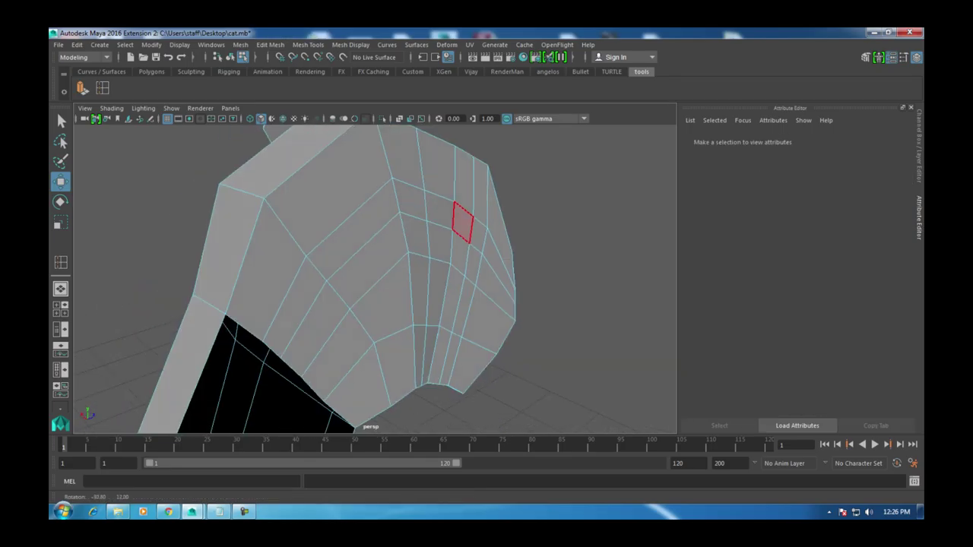
left_click(381, 300)
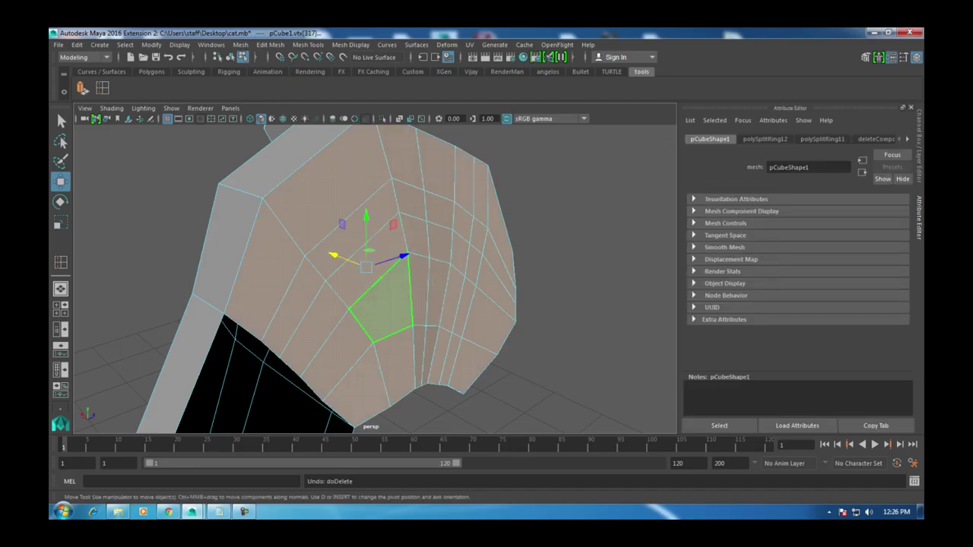
left_click(262, 277)
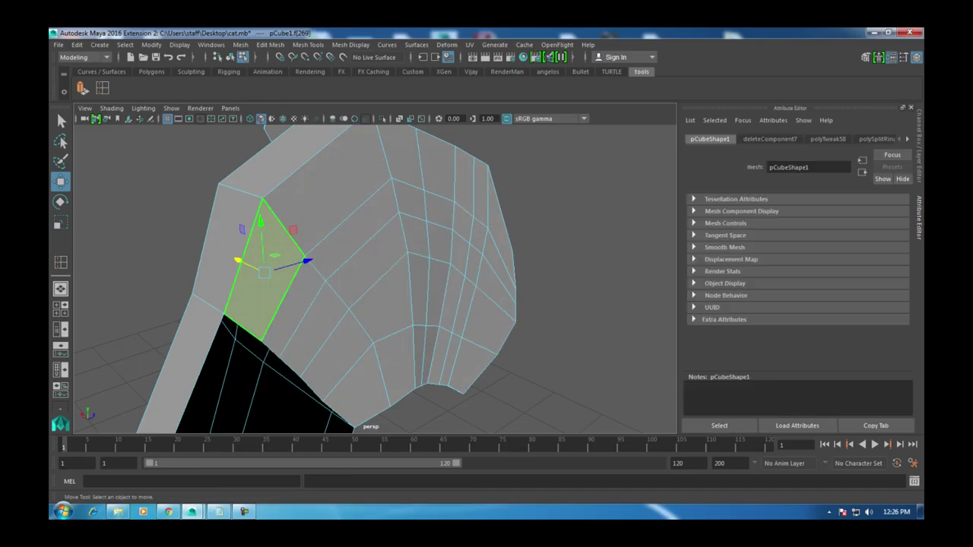
key("Delete")
left_click(327, 171)
key("Delete")
left_click(435, 173)
key("Delete")
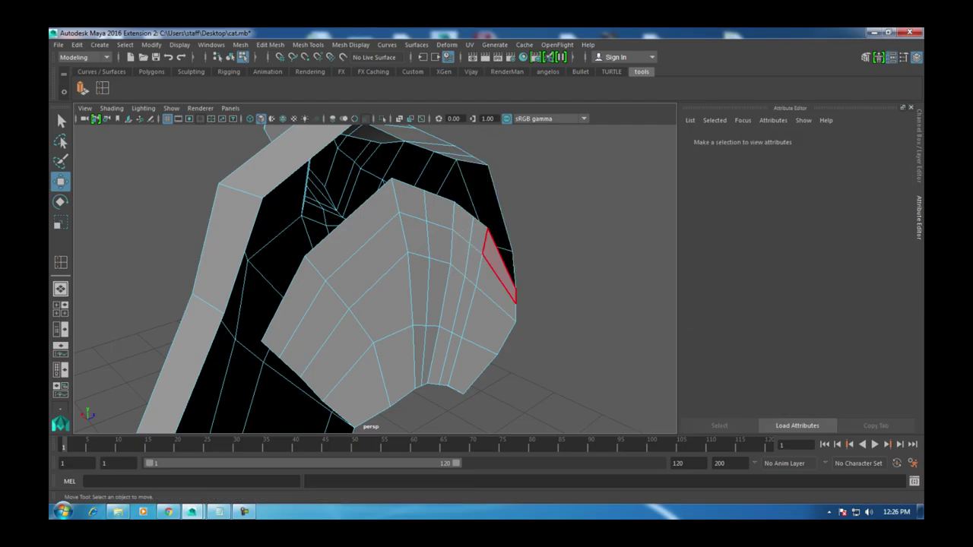
left_click(500, 266)
key("Delete")
left_click(487, 327)
key("Delete")
Step: Delete the lower side faces and the faces around the opening one by one
left_click(449, 357)
key("Delete")
left_click(477, 235)
key("Delete")
left_click(446, 342)
key("Delete")
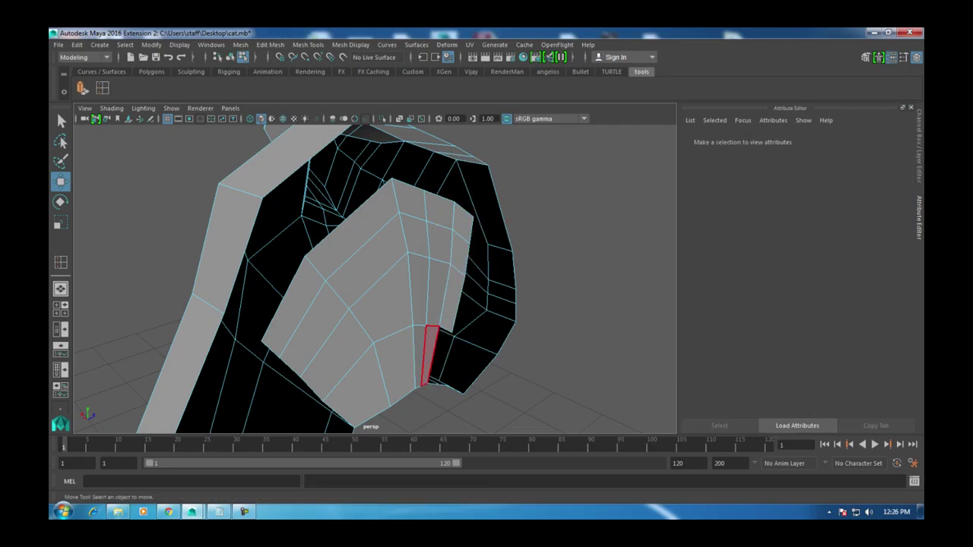
left_click(430, 354)
key("Delete")
left_click(376, 377)
key("Delete")
left_click(298, 330)
key("Delete")
left_click(286, 304)
key("Delete")
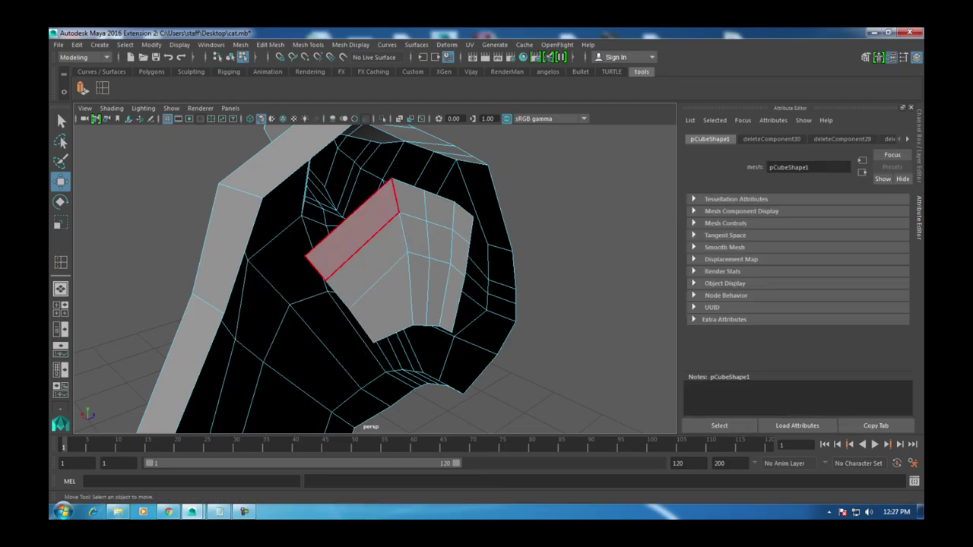
left_click(351, 228)
key("Delete")
left_click(371, 262)
key("Delete")
left_click(410, 288)
key("Delete")
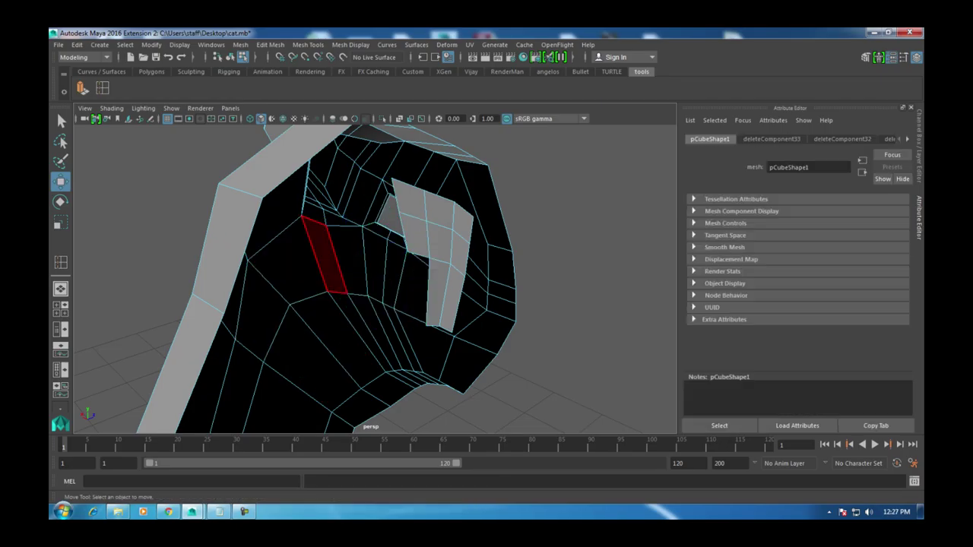
Step: Undo the last deletion, then delete the remaining faces of the eye hole
key("ctrl+z")
key("ctrl+z")
key("ctrl+z")
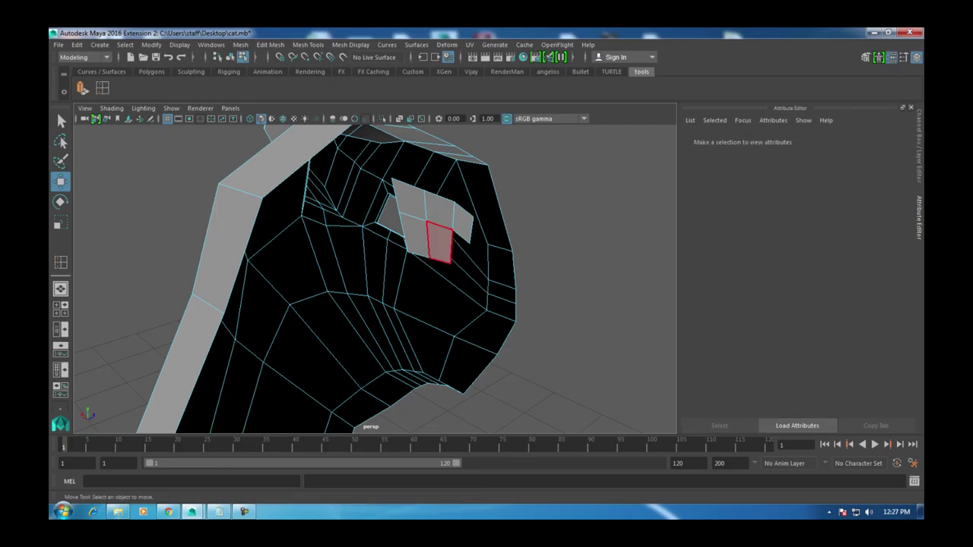
left_click(406, 221)
key("Delete")
left_click(407, 206)
key("Delete")
left_click(439, 211)
key("Delete")
left_click_drag(365, 274, 471, 289, "alt")
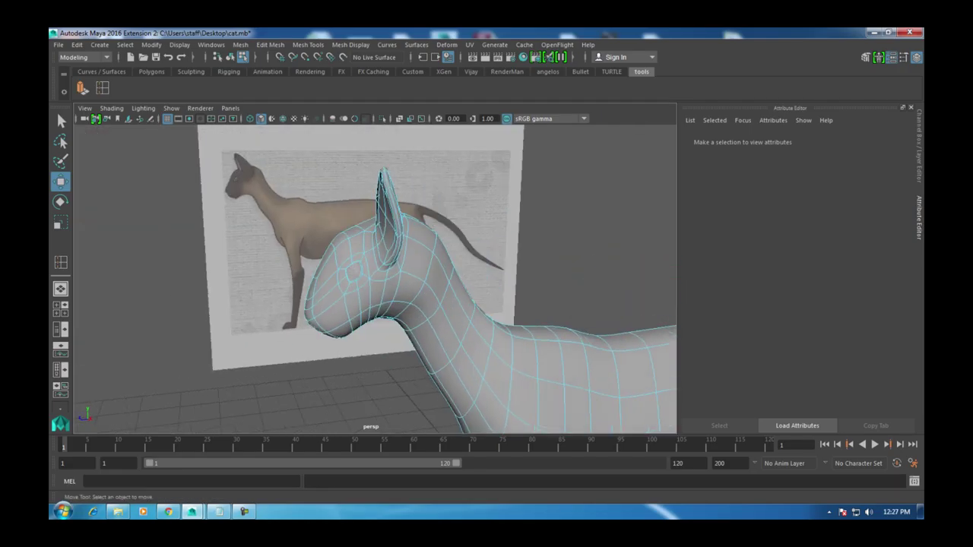
Step: Show the unsmoothed mesh and zoom the side view onto the cat's head and neck
key("1")
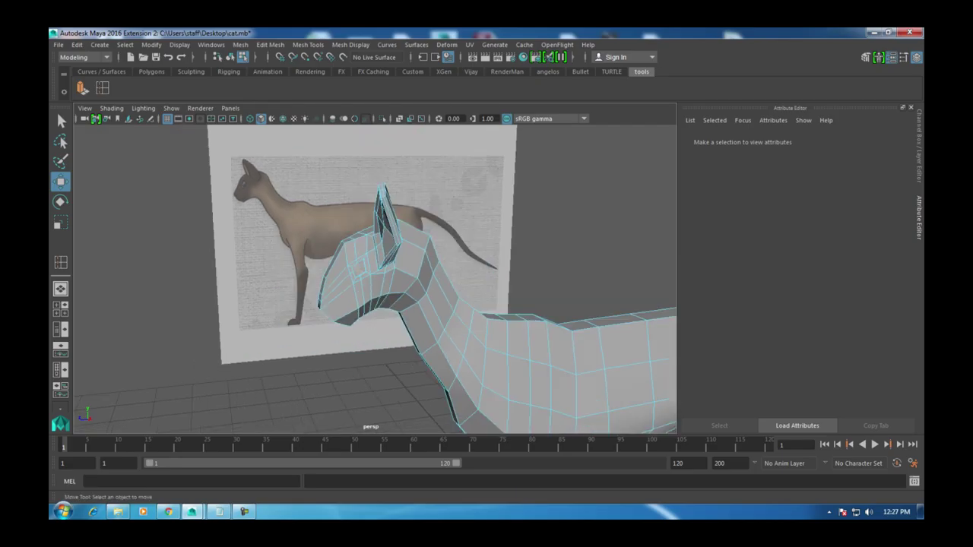
key("space")
key("space")
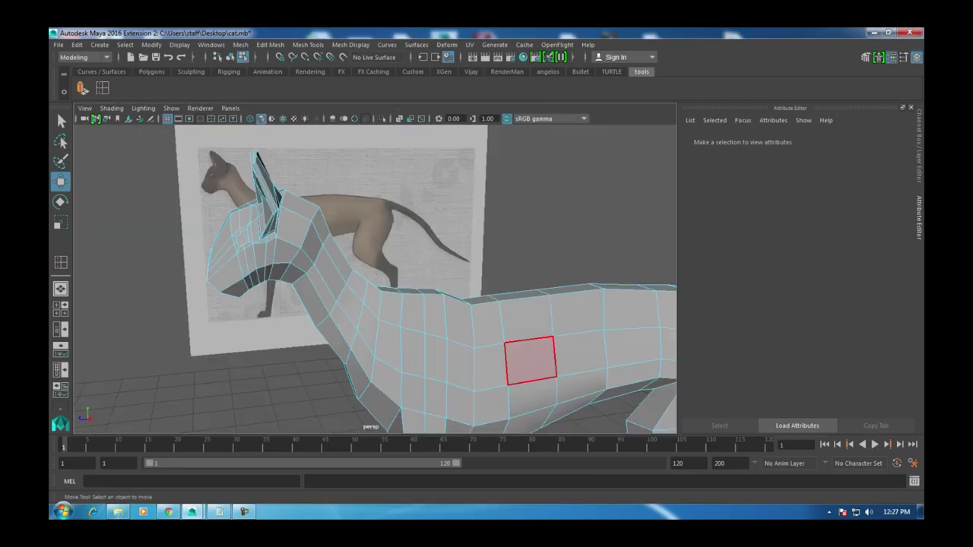
key("space")
key("a")
key("space")
scroll(372, 273, "up", 5)
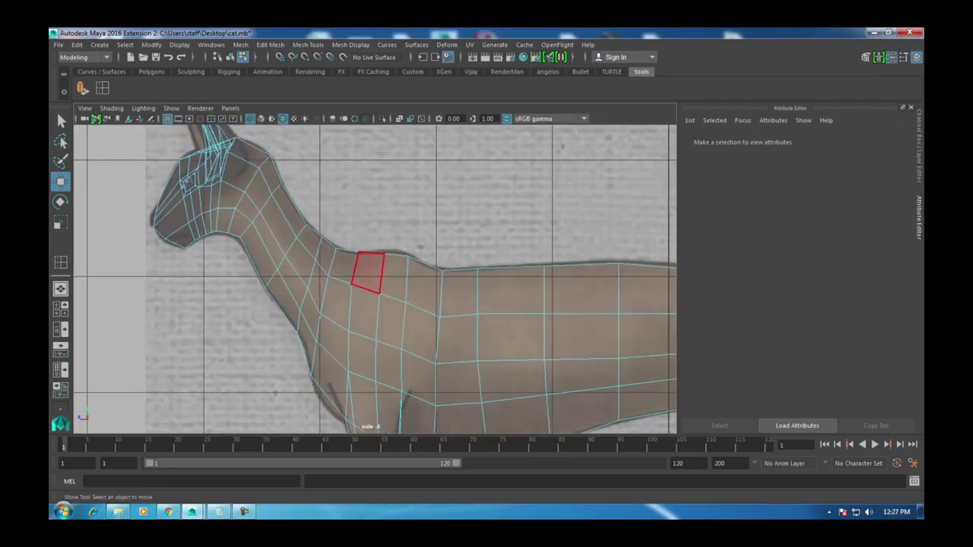
Step: In vertex mode, nudge the neck-base vertices onto the reference outline
right_click_drag(387, 209, 334, 204)
scroll(378, 283, "up", 2)
scroll(372, 228, "up", 2)
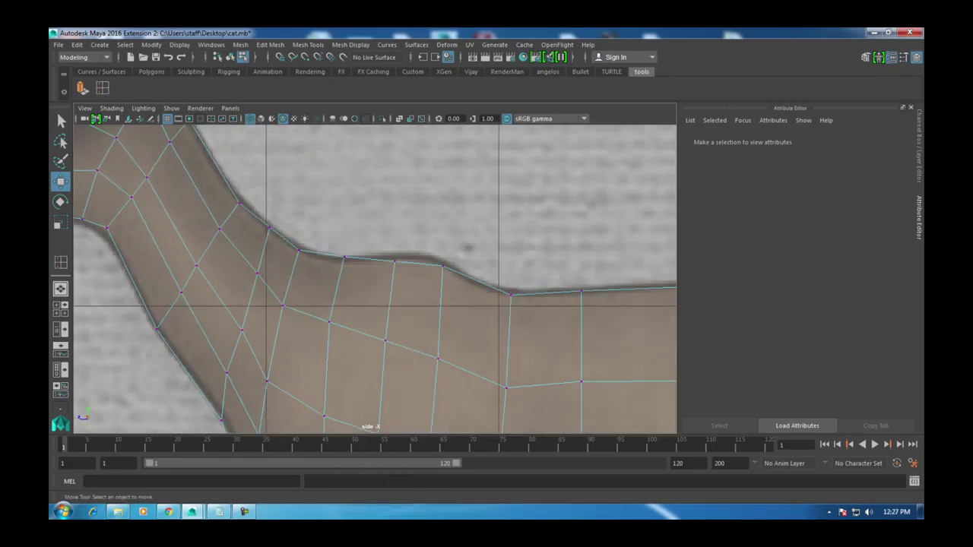
left_click(395, 258)
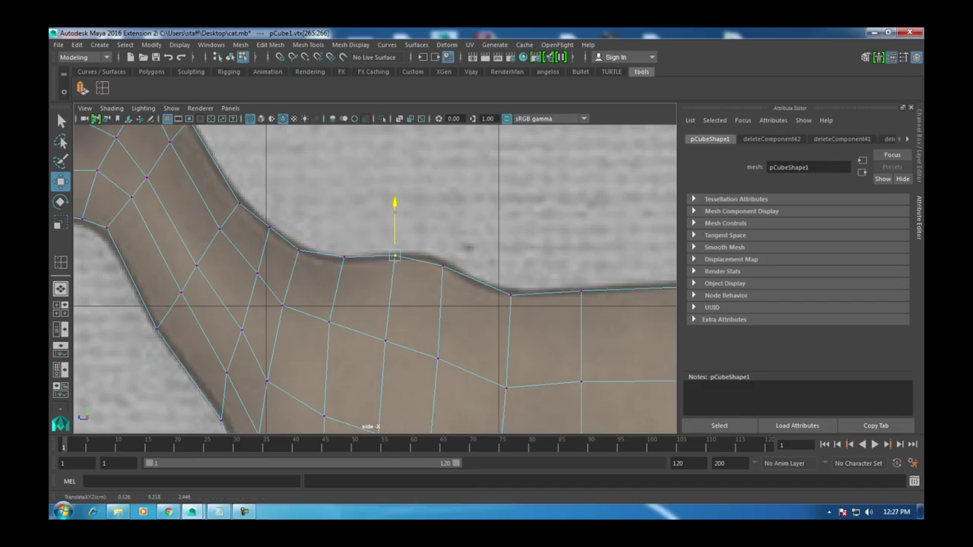
left_click(441, 265)
left_click_drag(441, 266, 437, 260)
left_click(510, 295)
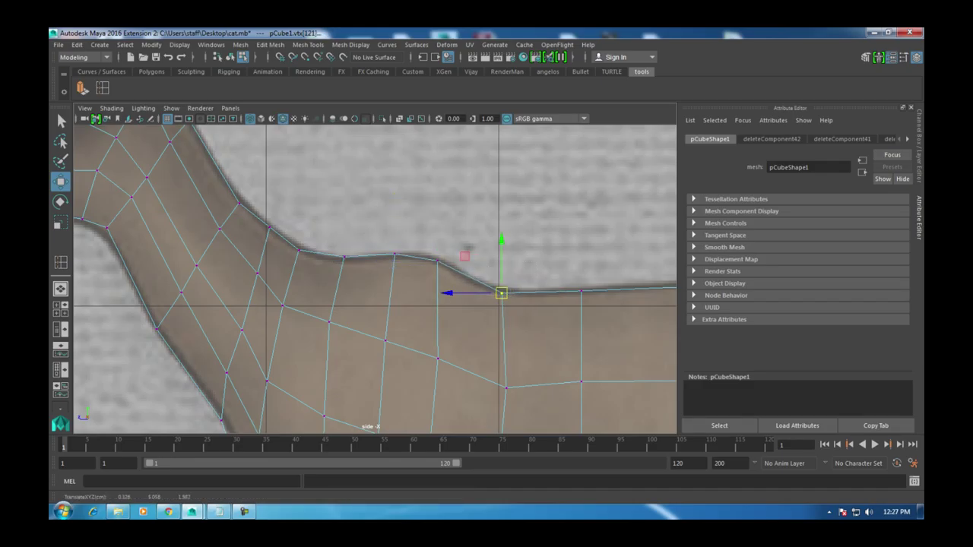
scroll(260, 247, "down", 5)
scroll(342, 266, "up", 10)
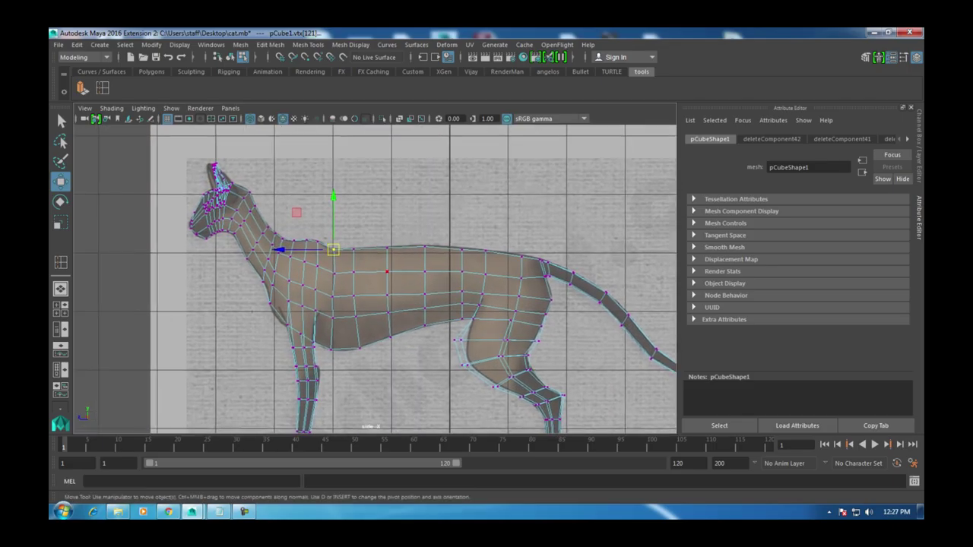
scroll(373, 278, "up", 4)
Step: Raise the back vertices to match the reference image's back outline
left_click(527, 255)
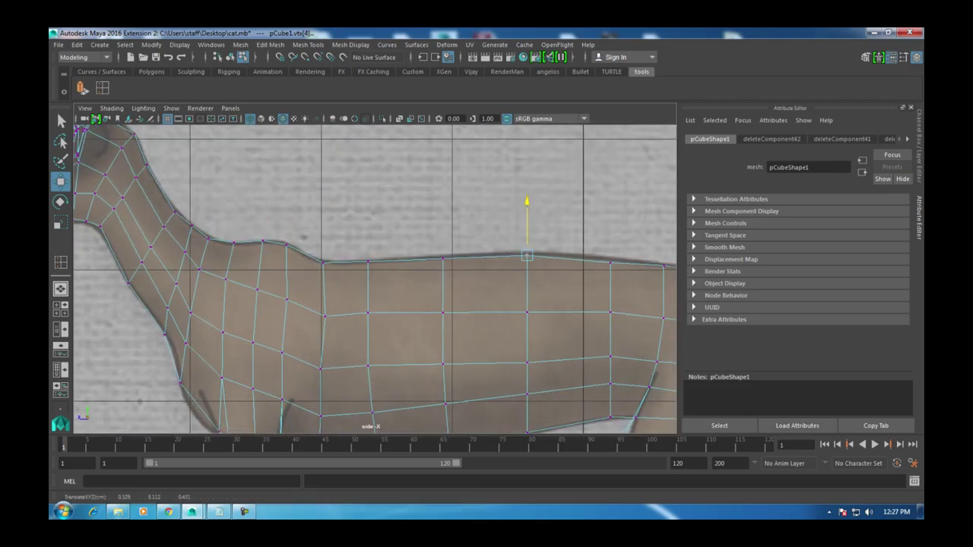
middle_click_drag(610, 314, 436, 282, "alt")
left_click_drag(436, 200, 437, 196)
middle_click_drag(436, 195, 387, 210, "alt")
left_click(521, 260)
middle_click_drag(522, 261, 456, 228, "alt")
scroll(375, 279, "down", 3)
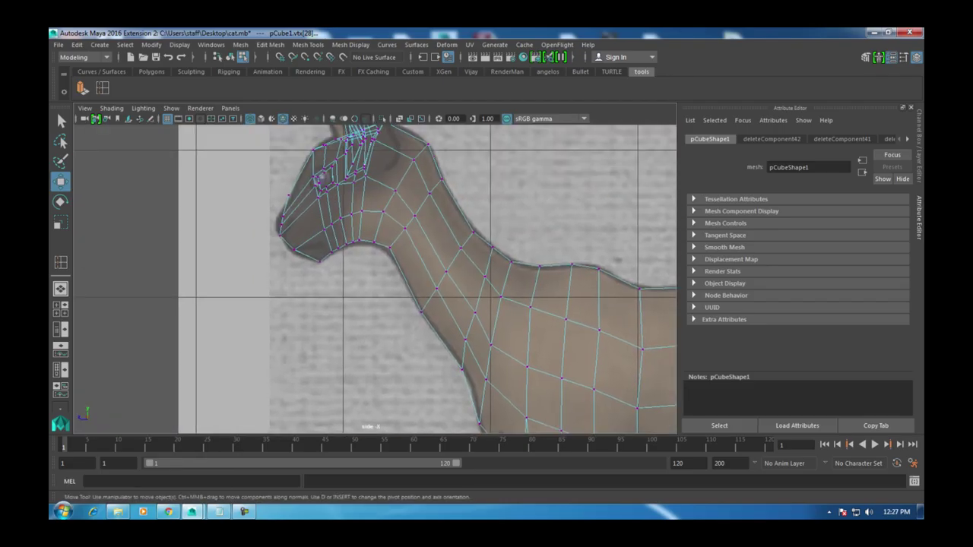
scroll(374, 280, "up", 2)
Step: Frame the head and neck in the side view and extrude a vertex with width 0.5
key("space")
key("space")
left_click_drag(375, 280, 615, 296, "alt")
key("space")
key("space")
key("w")
middle_click_drag(418, 304, 293, 243, "alt")
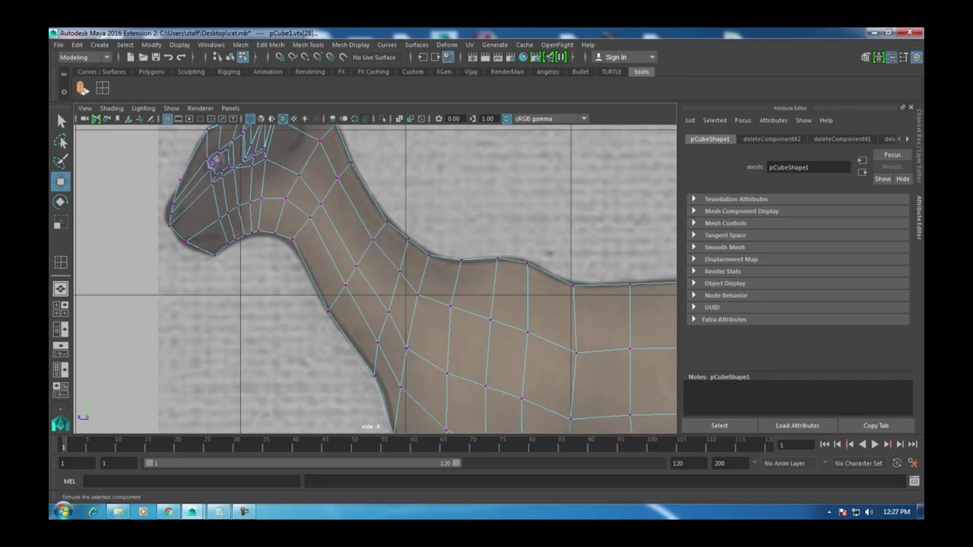
key("ctrl+e")
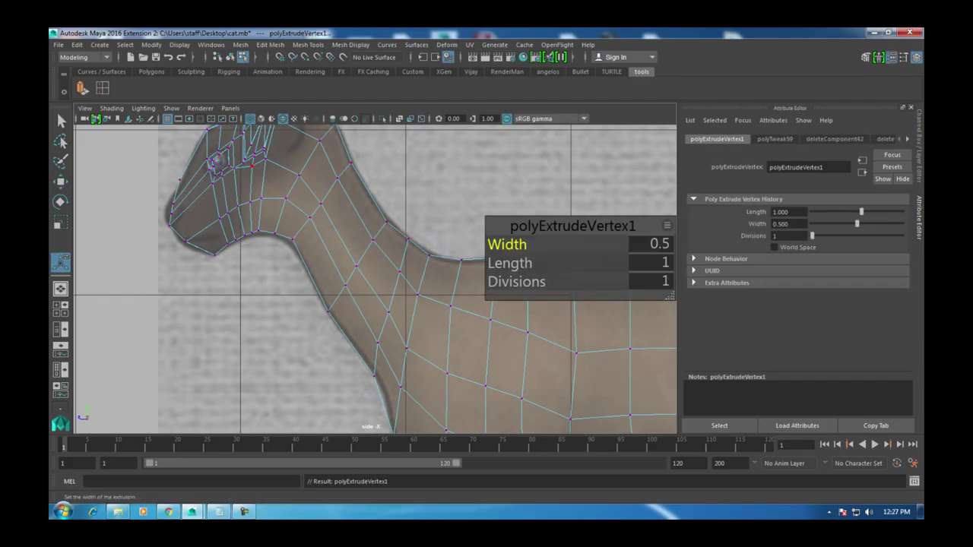
Step: Finish the extrusion and insert a new edge loop around the cat's neck
key("w")
scroll(373, 281, "down", 3)
scroll(372, 281, "up", 3)
key("ctrl+r")
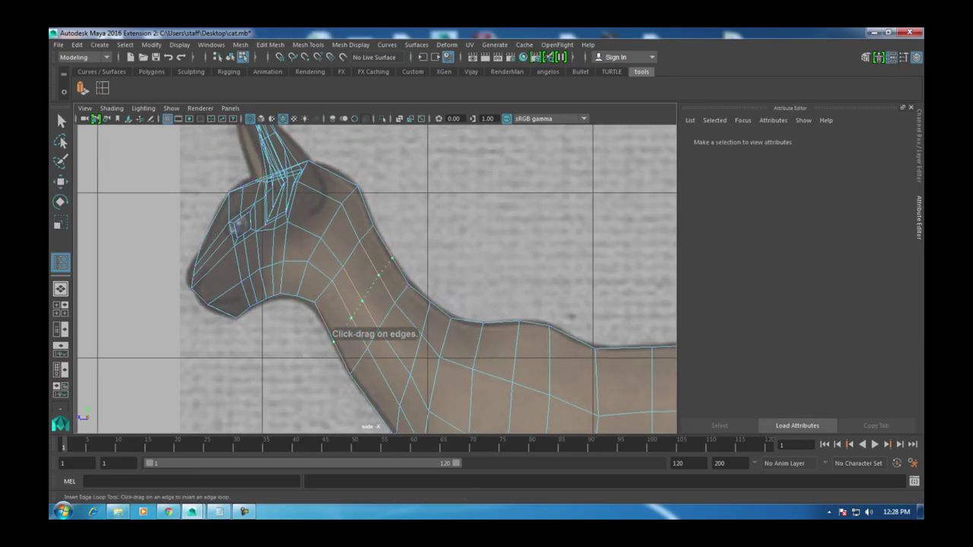
left_click(351, 318)
key("w")
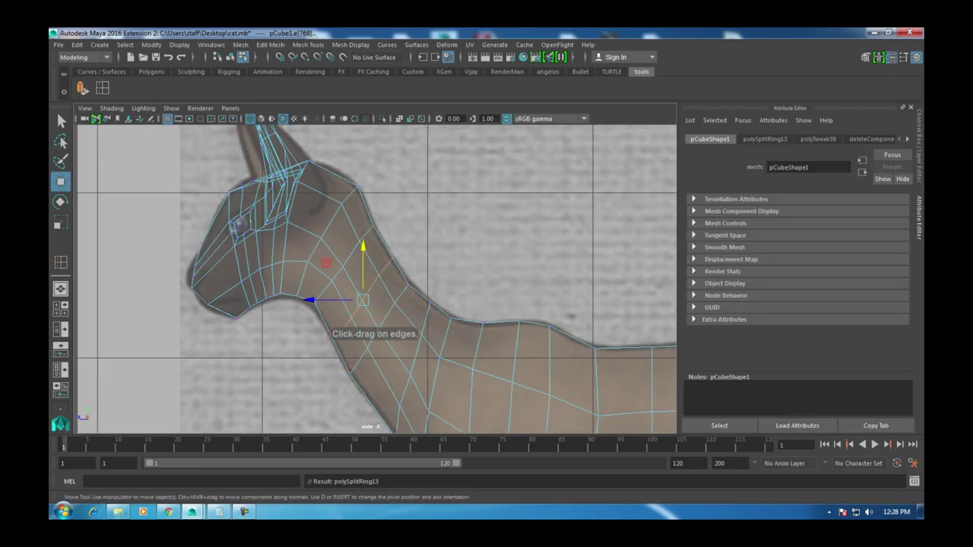
Step: Reframe the views and zoom the side view onto the cat's head
middle_click_drag(376, 277, 390, 304, "alt")
key("space")
left_click_drag(390, 304, 532, 308, "alt")
key("space")
key("space")
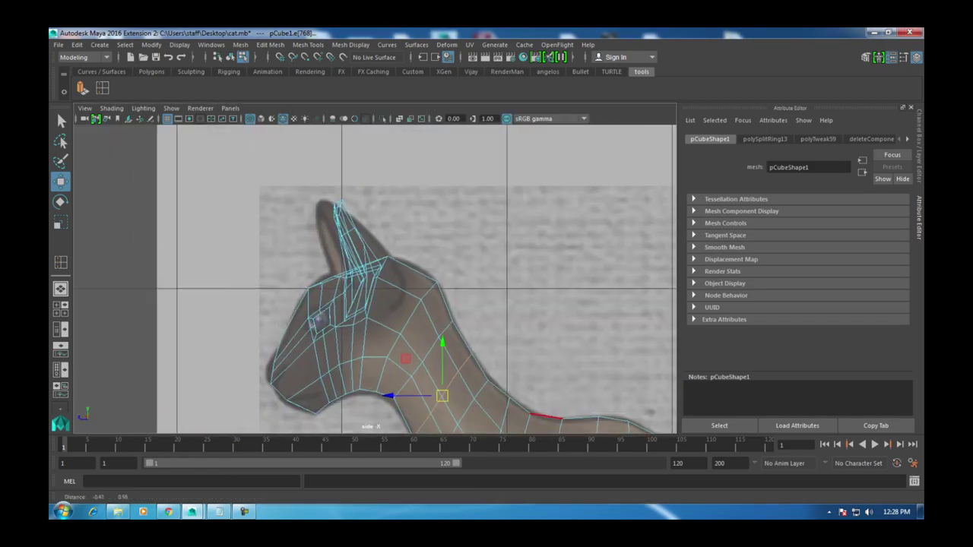
scroll(426, 304, "up", 2)
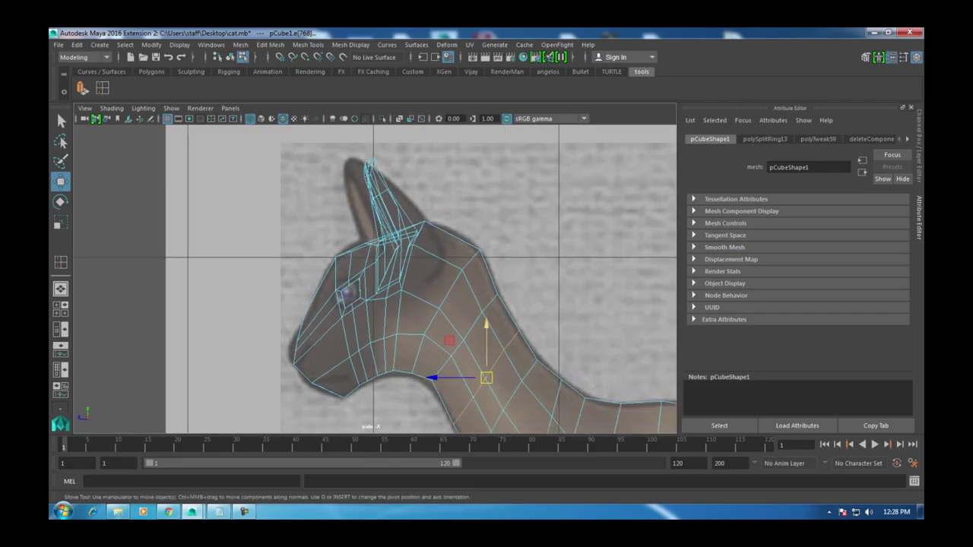
scroll(399, 312, "up", 2)
middle_click_drag(395, 276, 414, 293, "alt")
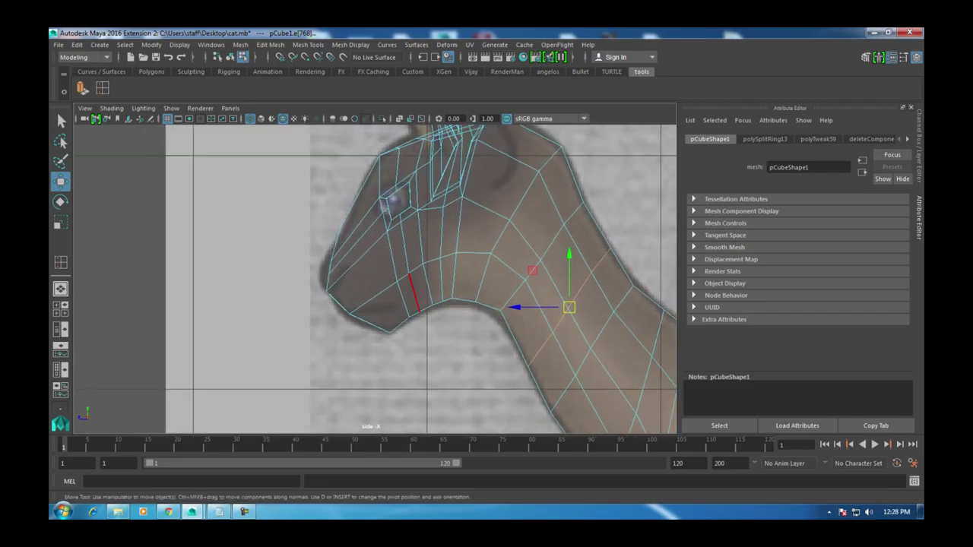
scroll(415, 293, "up", 2)
scroll(342, 266, "up", 2)
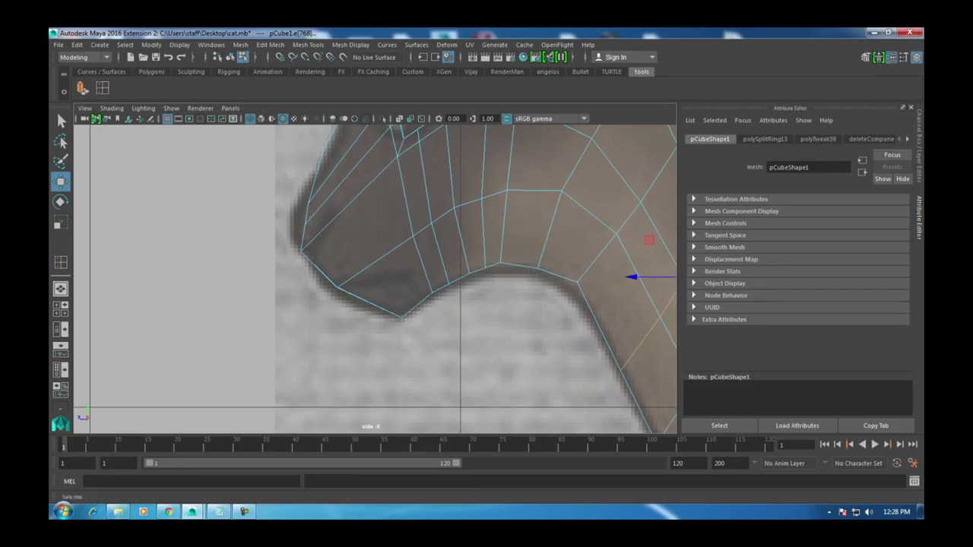
Step: Use Multi-Cut to slice an edge across the muzzle from the mouth corner in side view
left_click(240, 44)
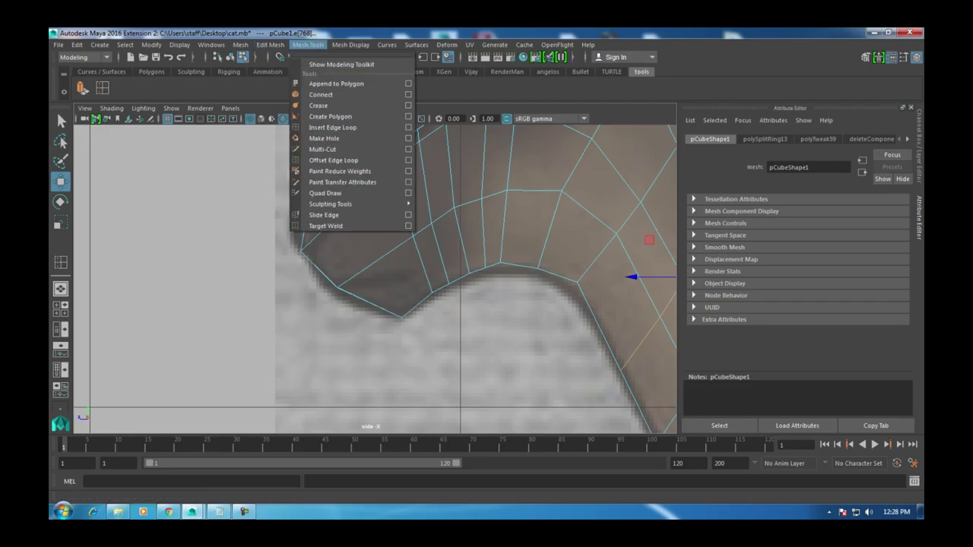
left_click(322, 149)
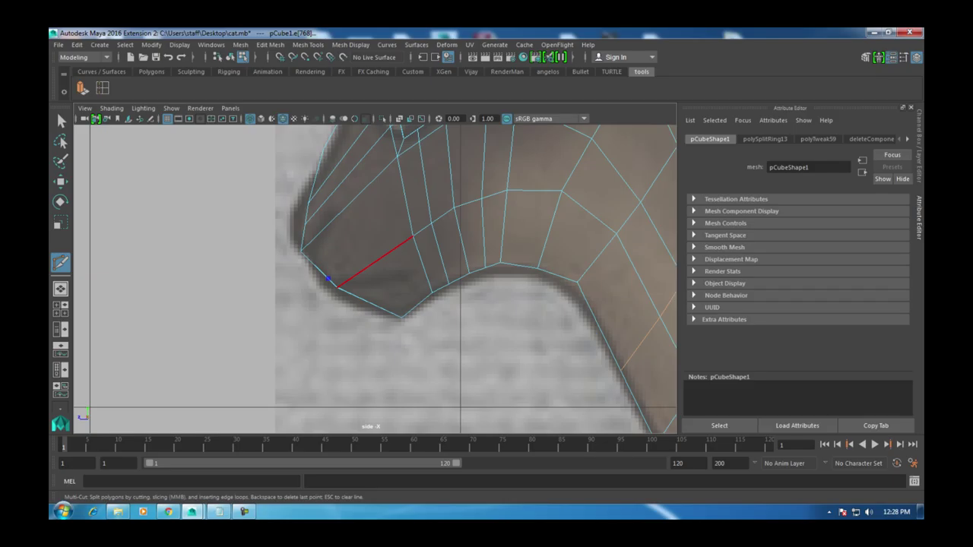
key("Return")
key("space")
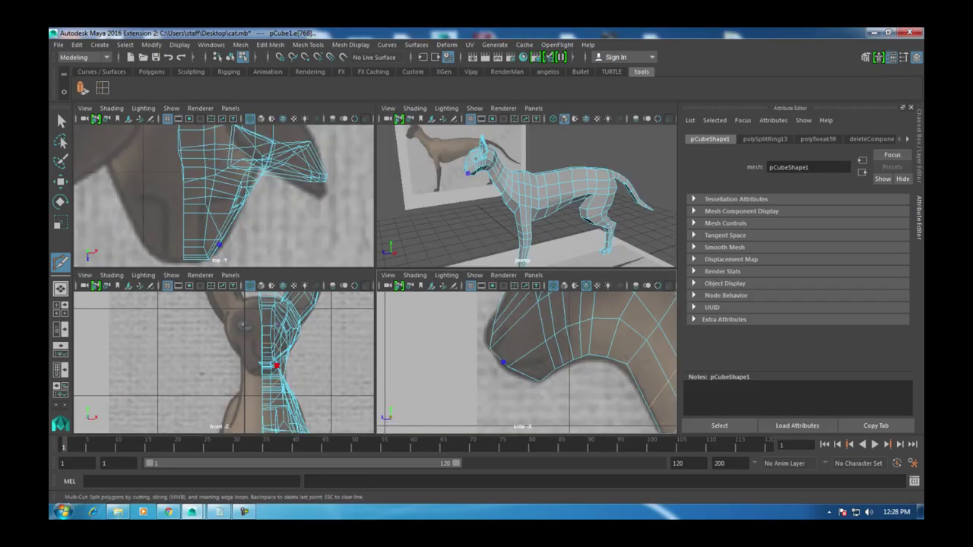
key("space")
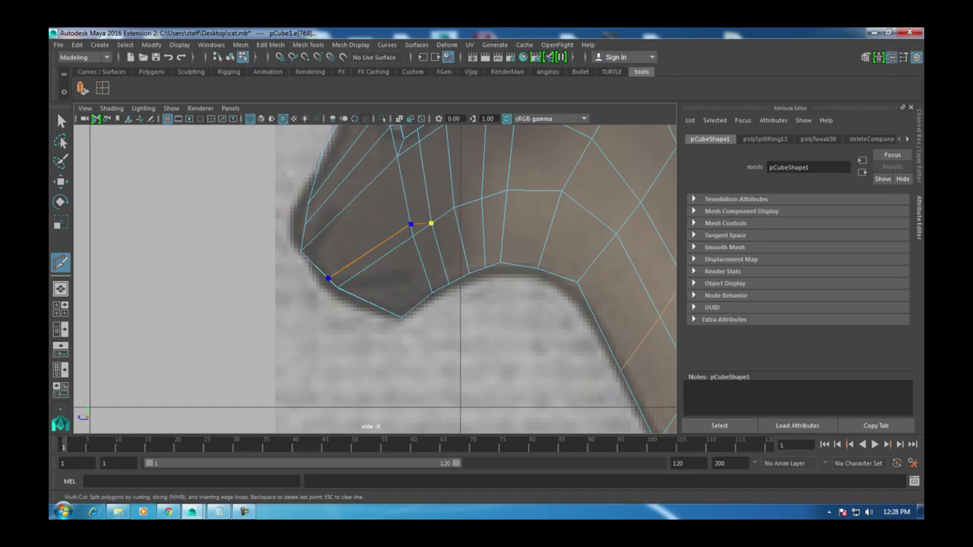
key("Return")
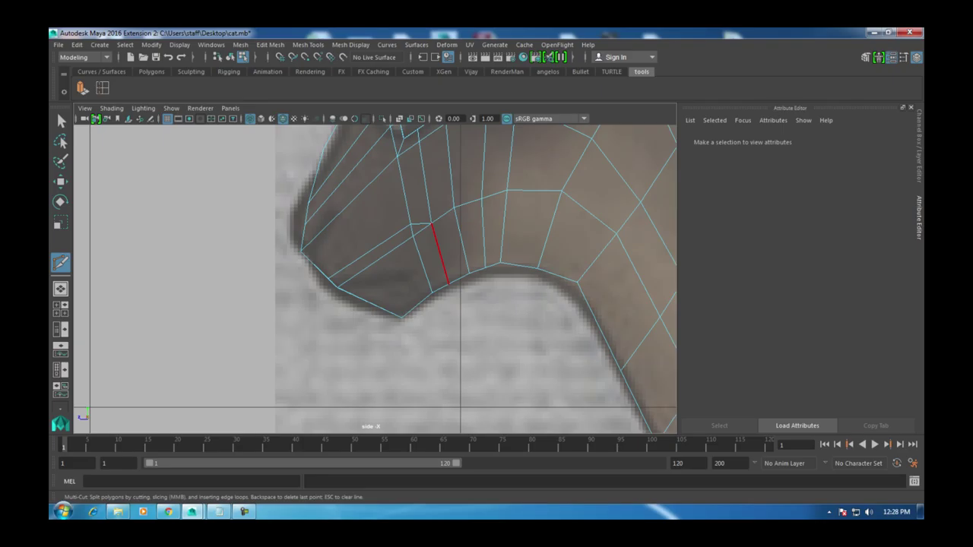
key("q")
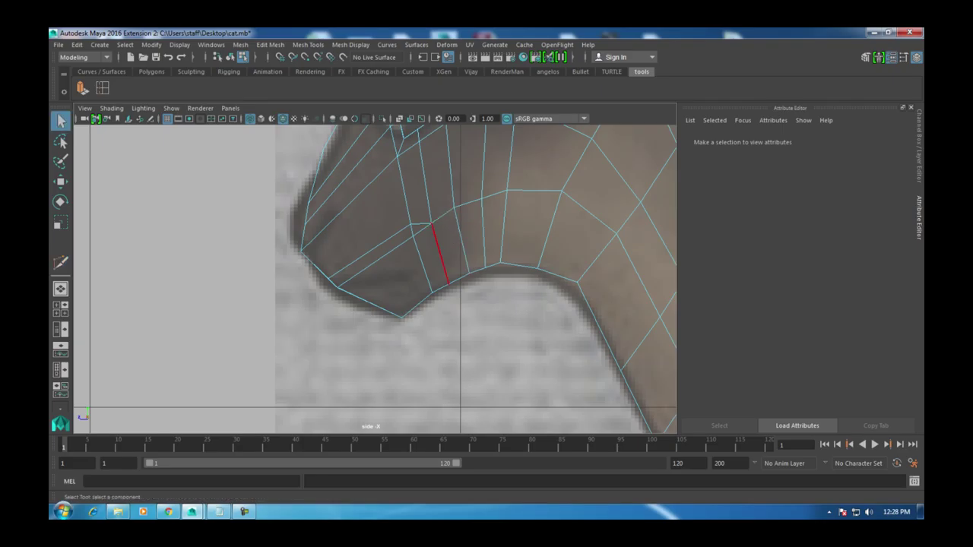
key("ctrl+shift+x")
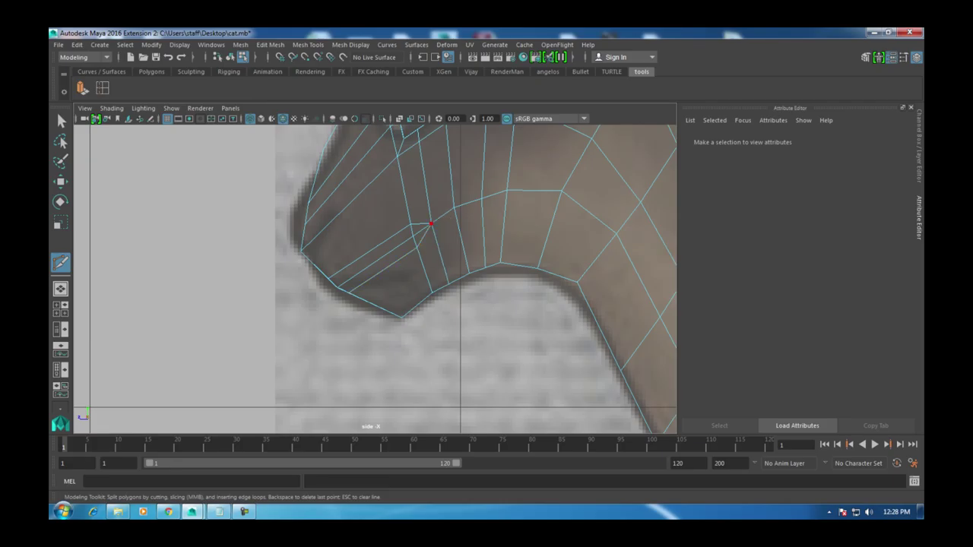
Step: Tumble the perspective view to the head and cut more edges along the muzzle side
key("space")
key("space")
left_click_drag(342, 274, 426, 266, "alt")
right_click_drag(426, 266, 471, 266, "alt")
left_click_drag(471, 266, 675, 346, "alt")
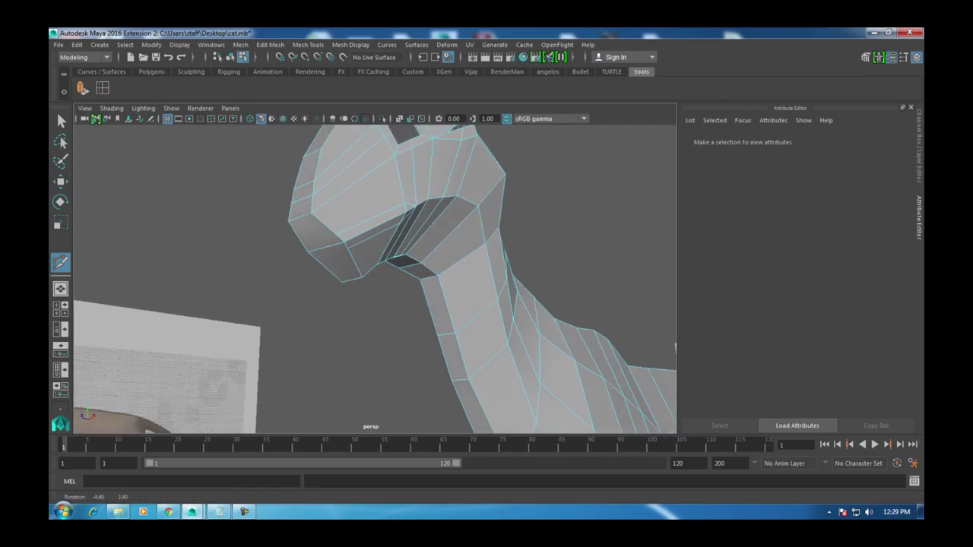
key("q")
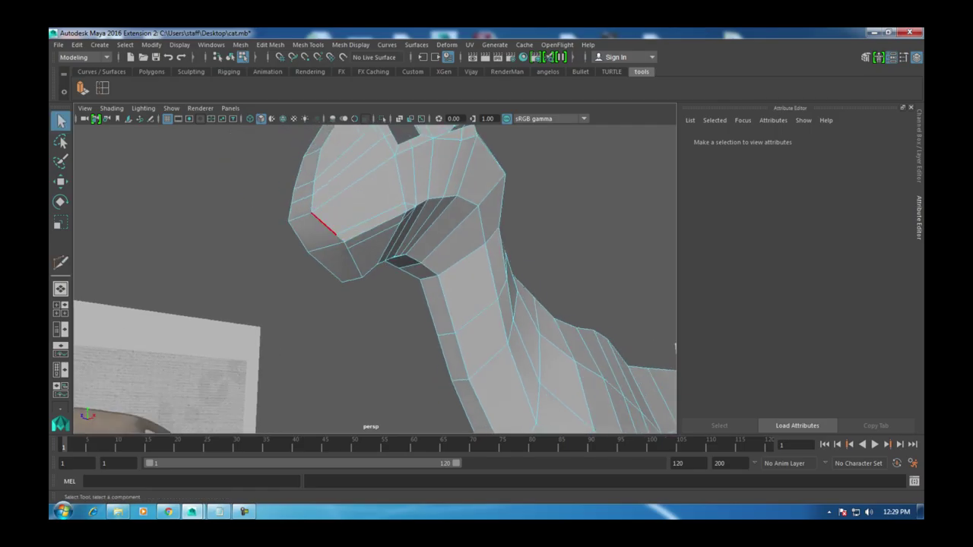
key("y")
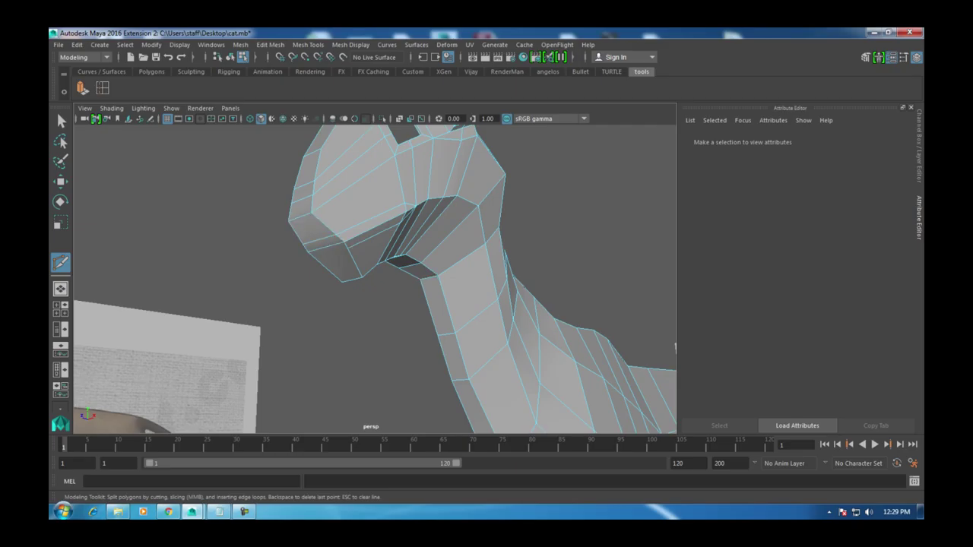
key("q")
left_click(372, 236)
key("y")
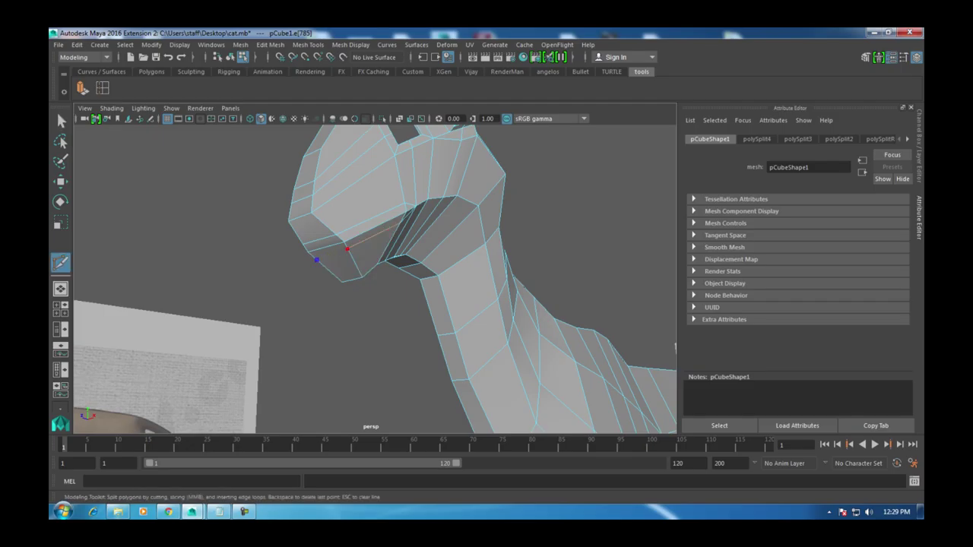
left_click_drag(372, 250, 358, 228, "alt")
key("w")
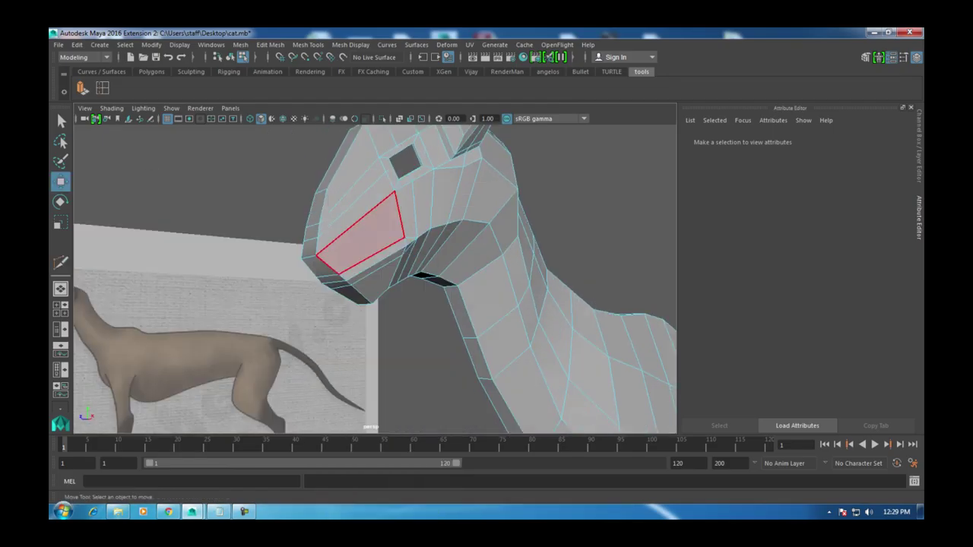
Step: Inspect the thin faces under the mouth from below, then zoom into the side view
left_click_drag(434, 235, 430, 274, "alt")
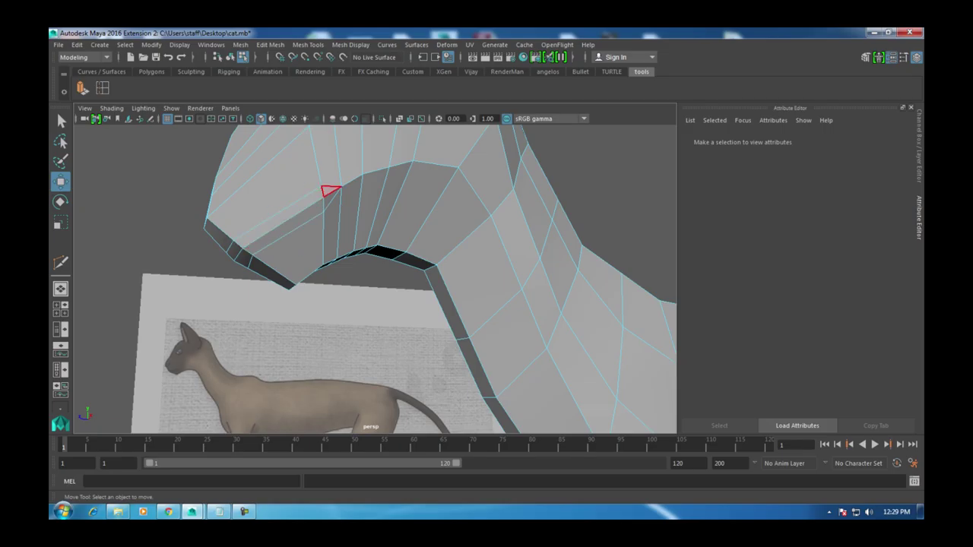
left_click(319, 196)
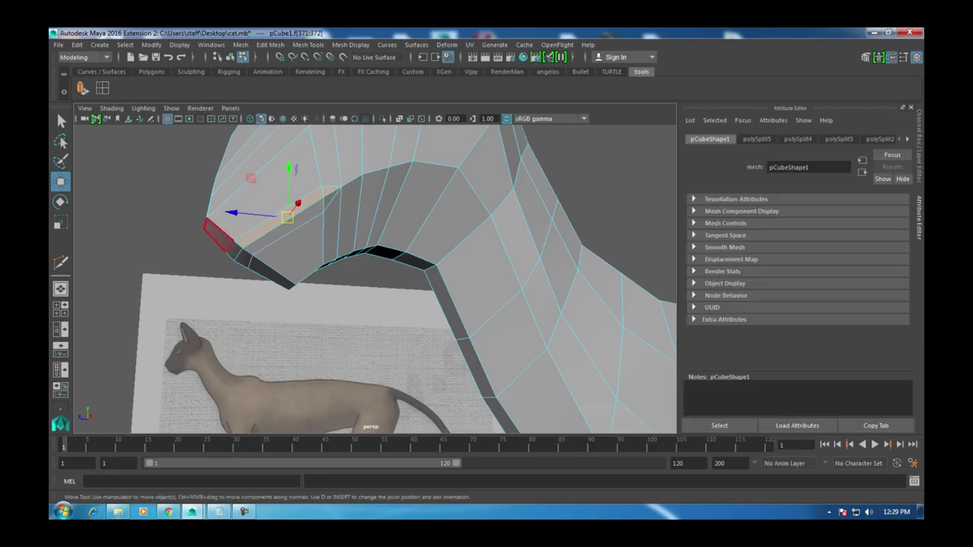
left_click(283, 220)
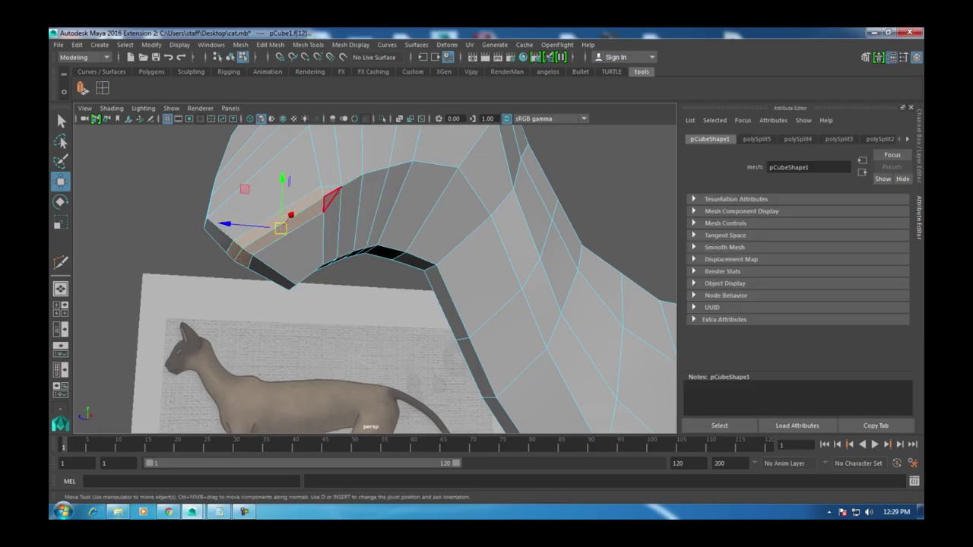
left_click_drag(365, 273, 411, 270, "alt")
left_click(243, 279)
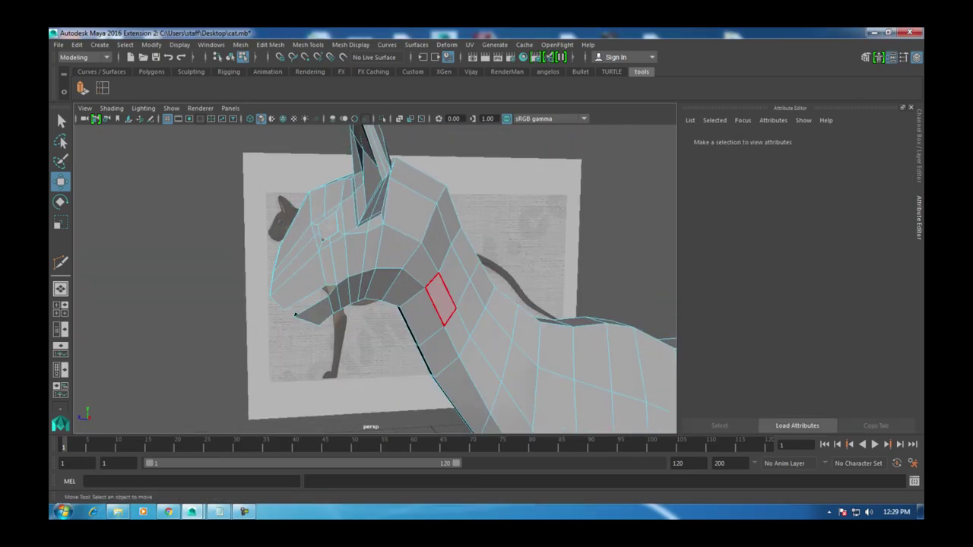
key("space")
key("space")
scroll(374, 279, "down", 5)
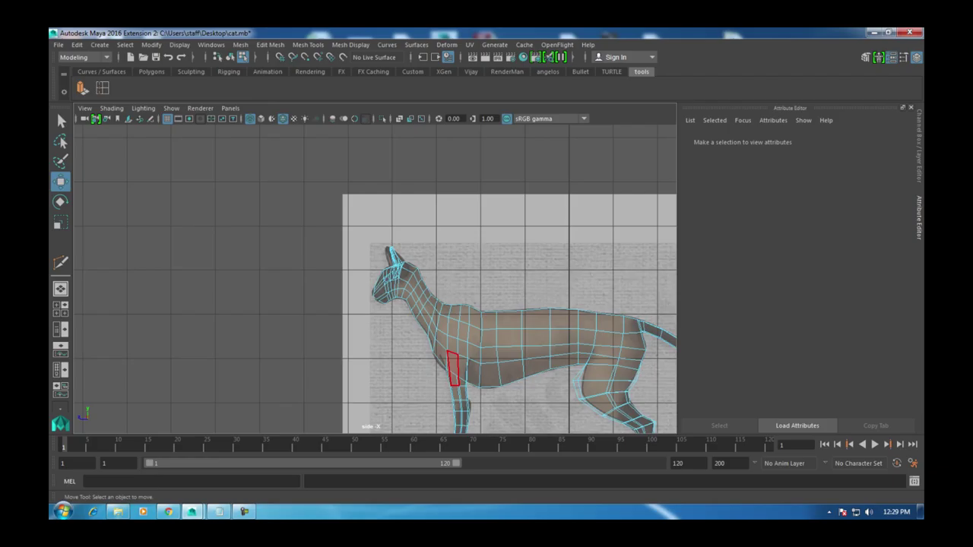
scroll(374, 279, "up", 4)
scroll(413, 346, "up", 5)
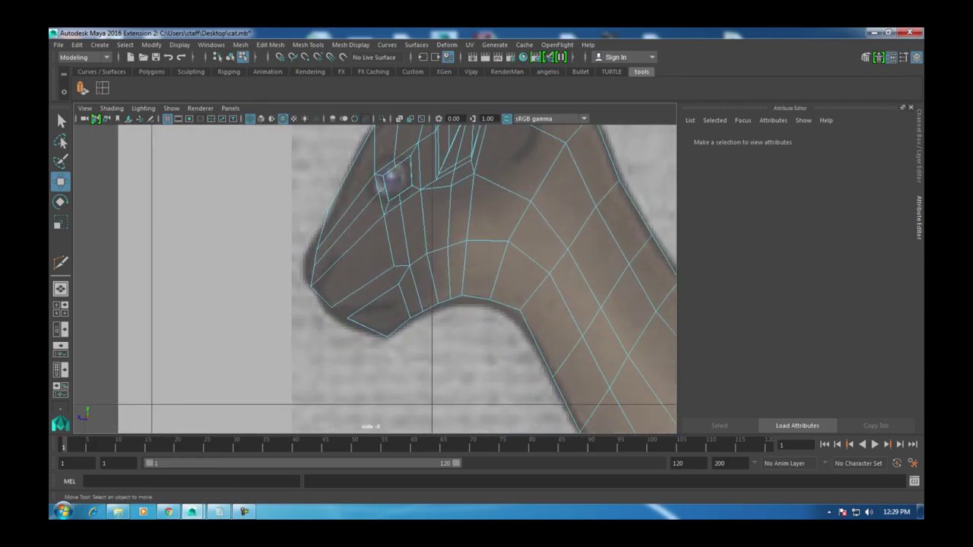
scroll(395, 304, "up", 2)
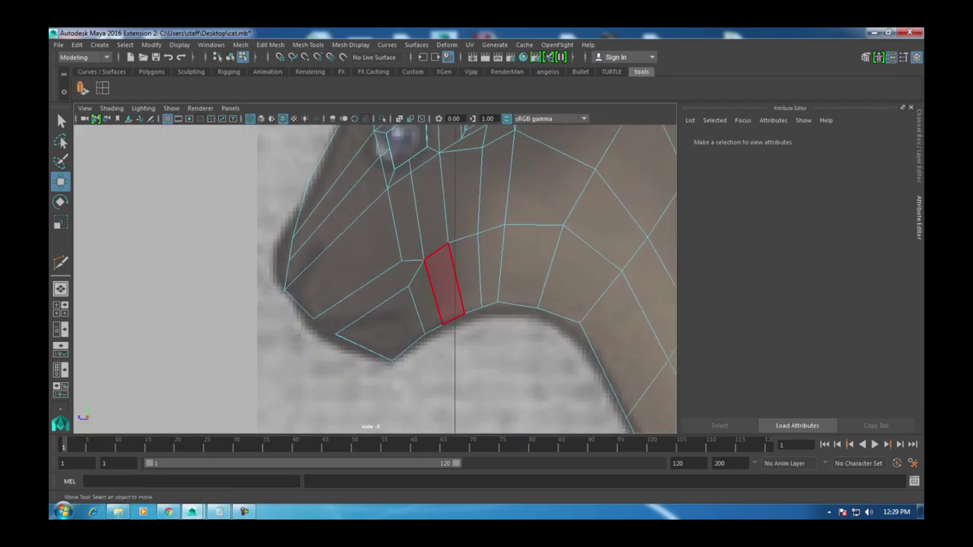
Step: In vertex mode, pull the lower muzzle and jaw-corner vertices down onto the reference outline
right_click_drag(426, 206, 423, 174)
scroll(423, 174, "up", 1)
left_click_drag(444, 295, 417, 283)
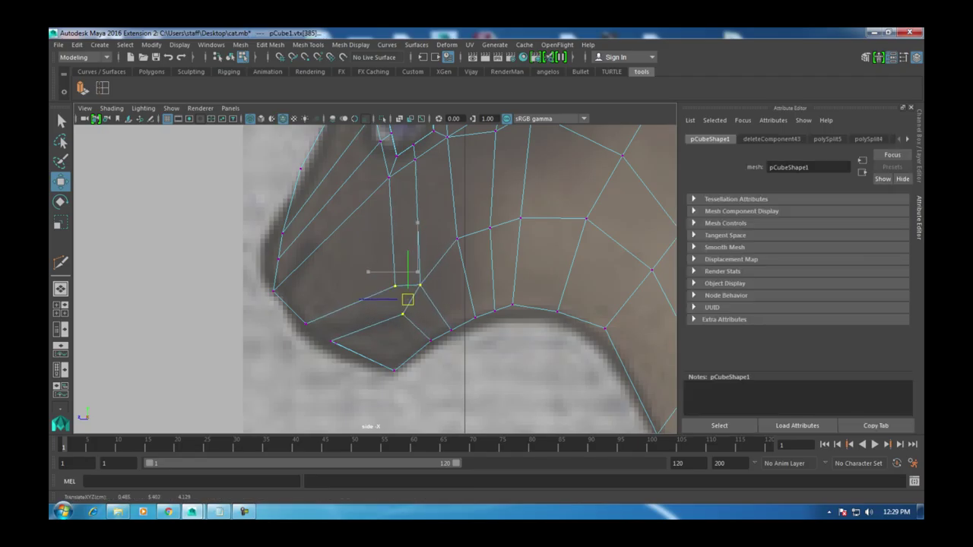
left_click(305, 323)
mouse_move(307, 323)
left_mouse_down()
mouse_move(315, 332)
mouse_move(295, 310)
left_mouse_up()
left_click_drag(403, 314, 397, 310)
Step: Return to the perspective view, reselect the whole cat object and frame it
key("space")
left_click_drag(501, 183, 501, 152)
left_click_drag(502, 228, 401, 191, "alt")
right_click_drag(401, 191, 456, 157)
key("f")
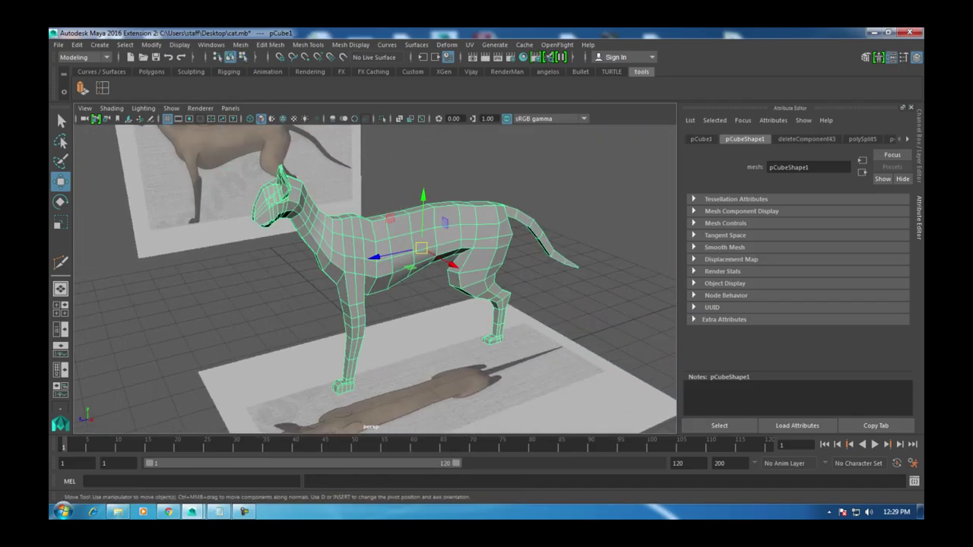
Step: Switch to the perspective view and orbit around the cat mesh
key("space")
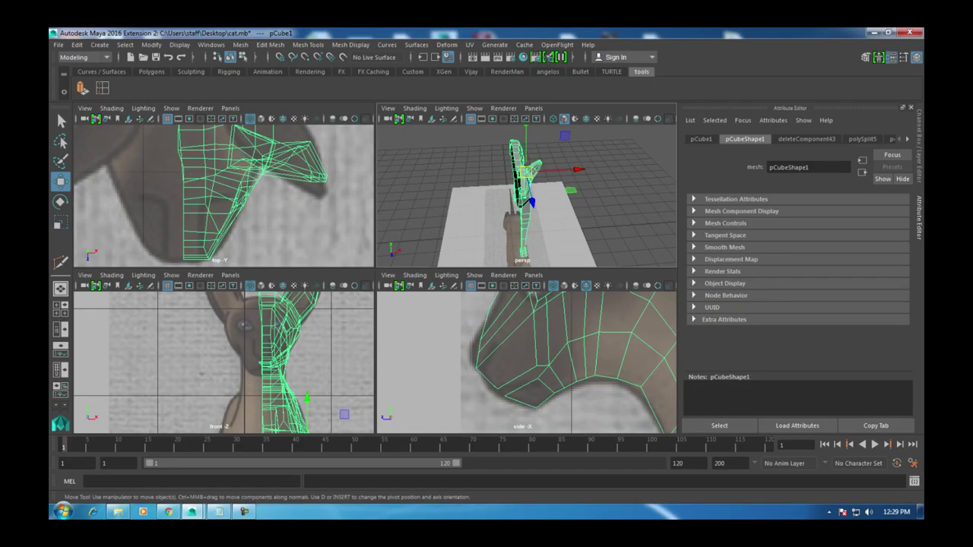
key("space")
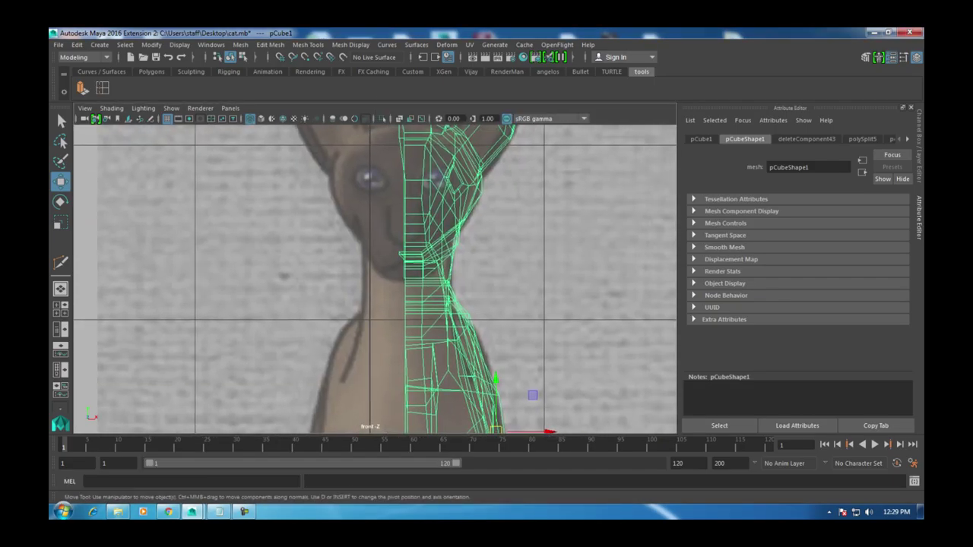
key("space")
left_click_drag(494, 228, 456, 247)
scroll(456, 247, "up", 3)
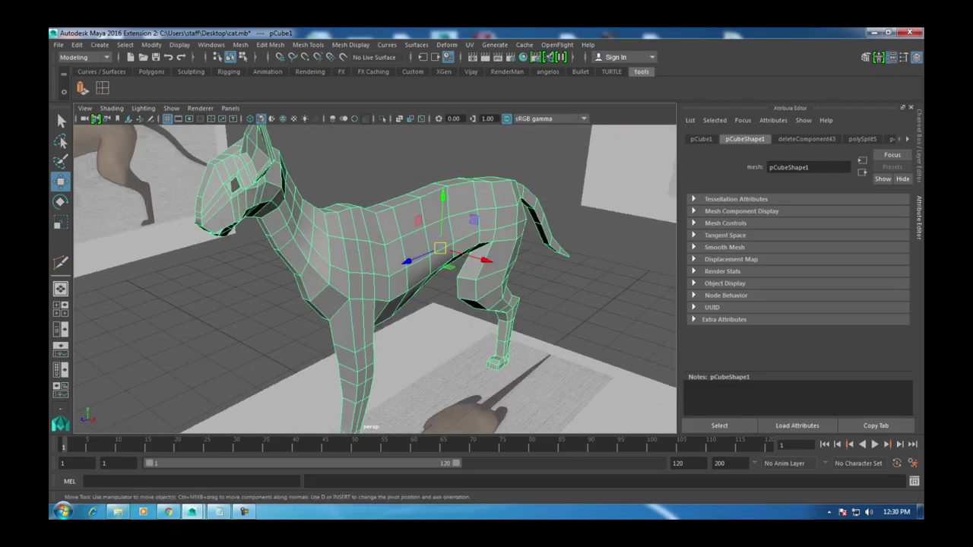
Step: Create a Subdiv Proxy with Mirror Behavior set to Half in the -X direction
left_click(240, 44)
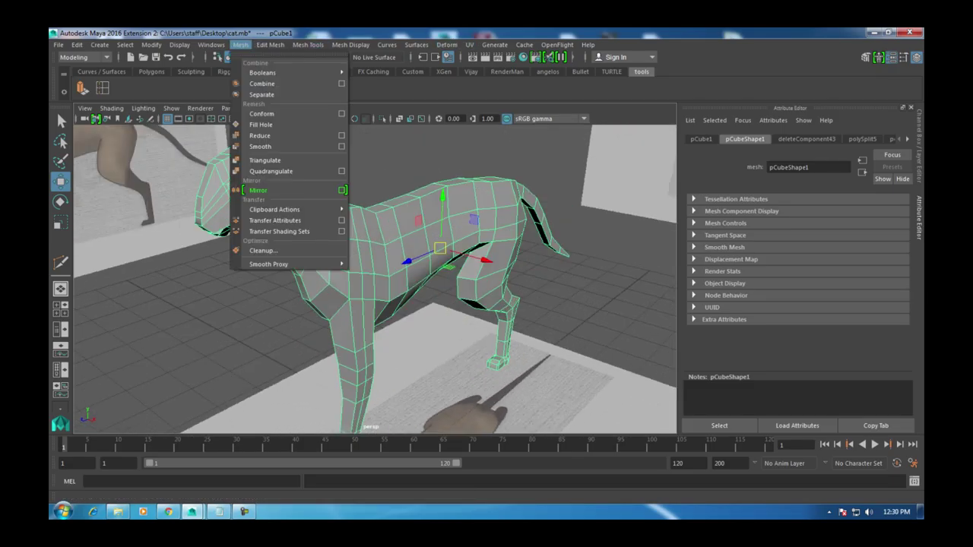
mouse_move(319, 264)
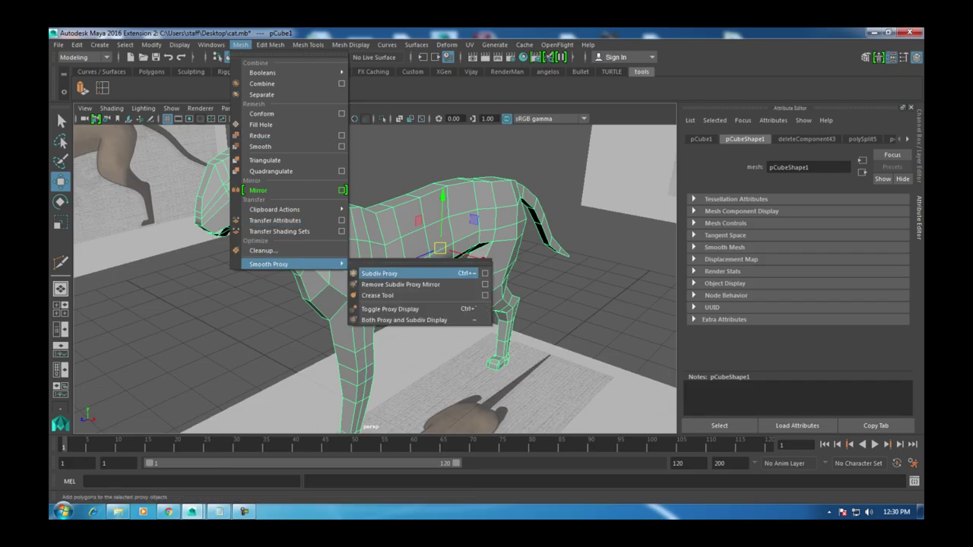
left_click(485, 273)
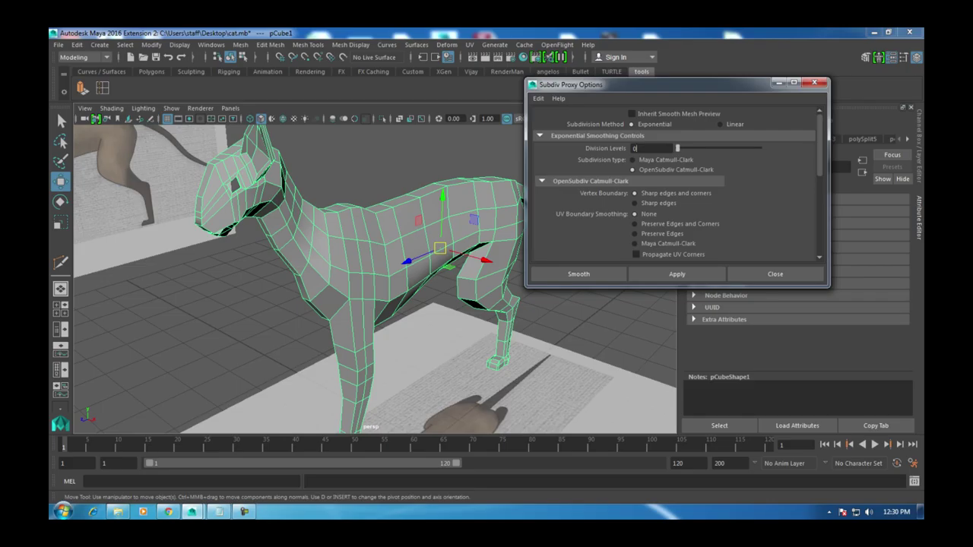
scroll(676, 184, "down", 3)
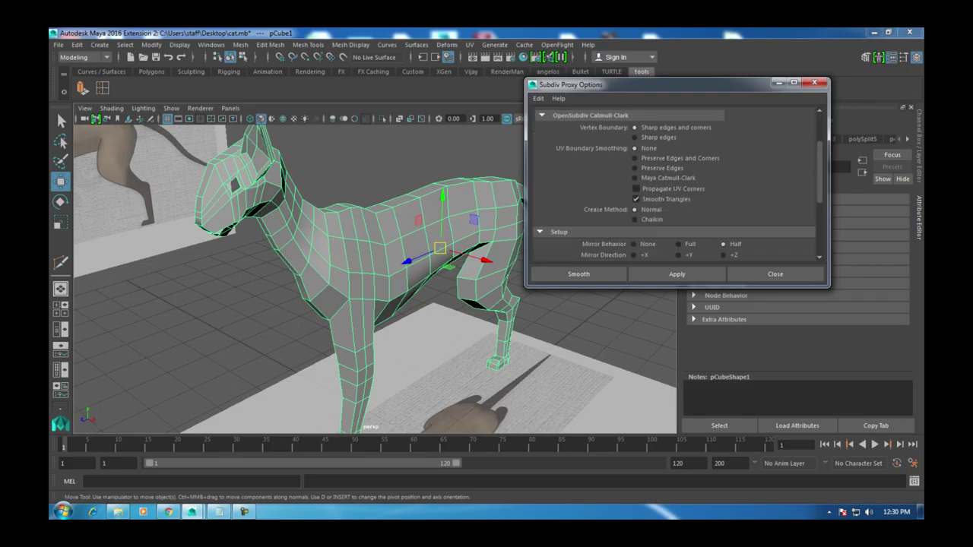
scroll(676, 185, "down", 2)
left_click(723, 211)
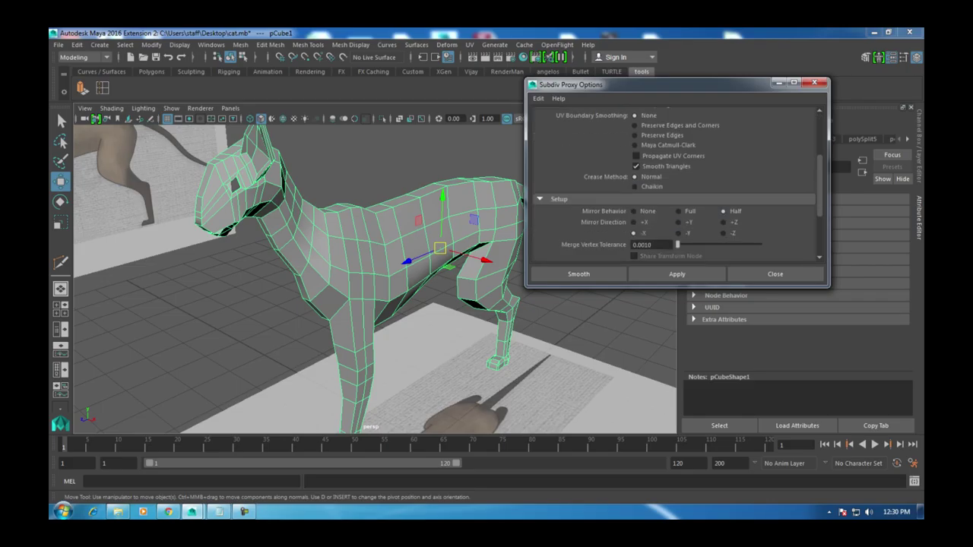
scroll(677, 185, "down", 3)
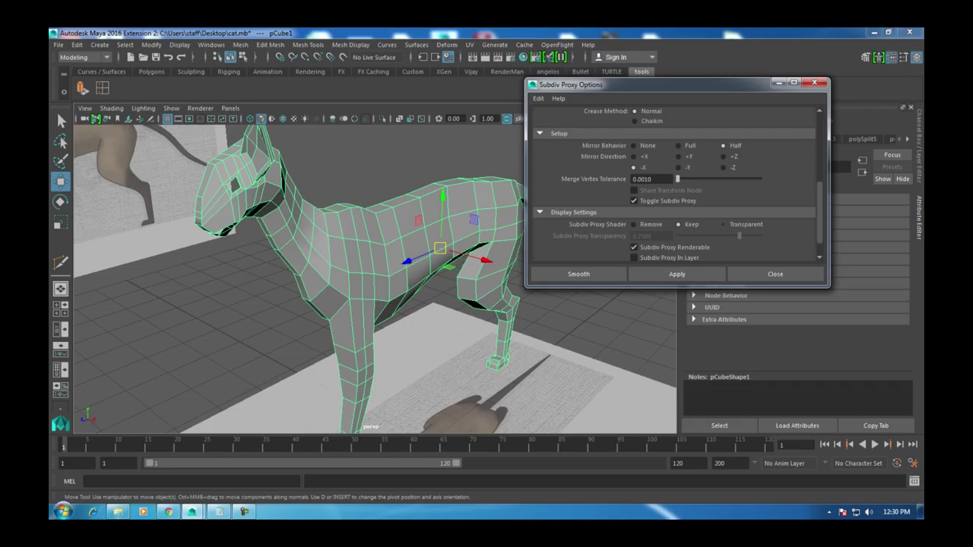
scroll(678, 184, "down", 1)
scroll(677, 184, "up", 3)
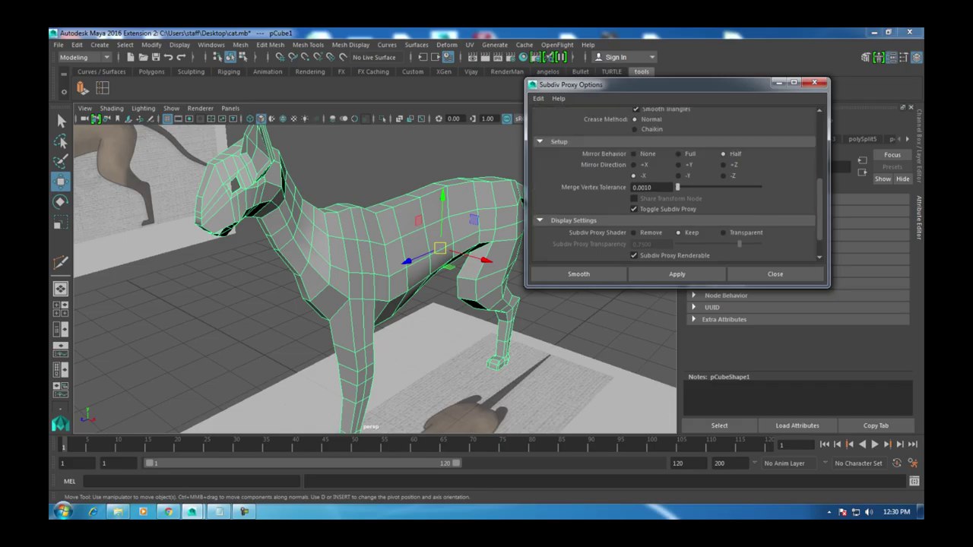
scroll(677, 184, "down", 2)
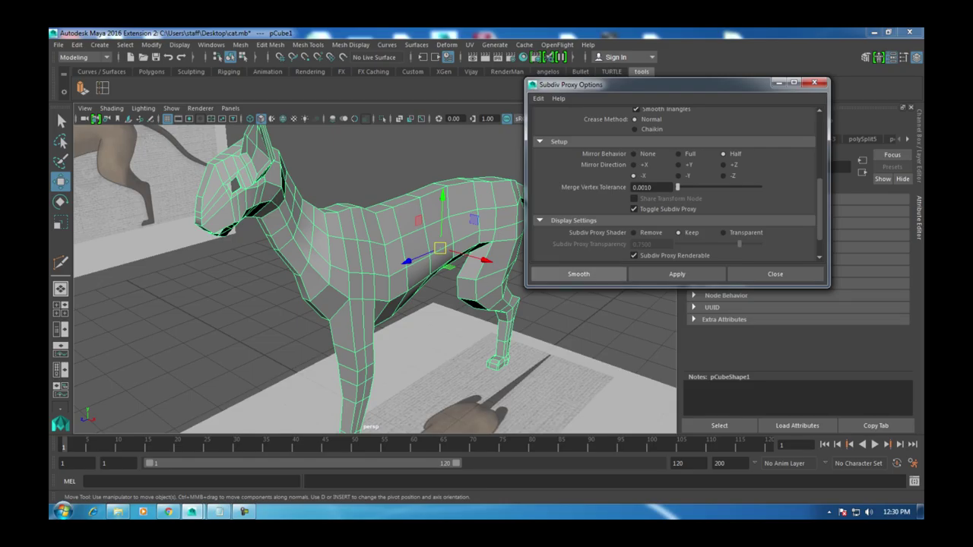
left_click(578, 273)
Step: Select the mirrored half pCube2 and slide it along X toward the original
key("q")
left_click_drag(342, 289, 608, 298, "alt")
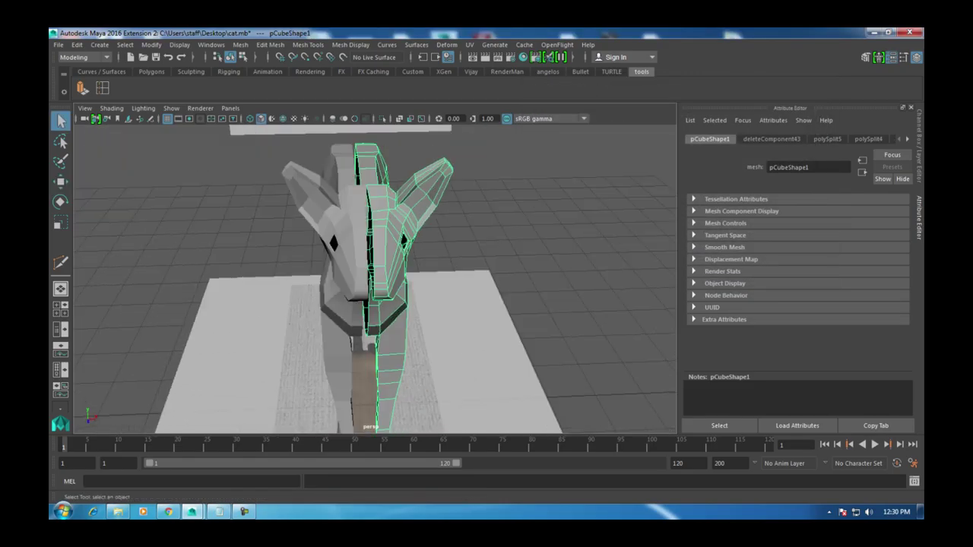
left_click(319, 228)
key("w")
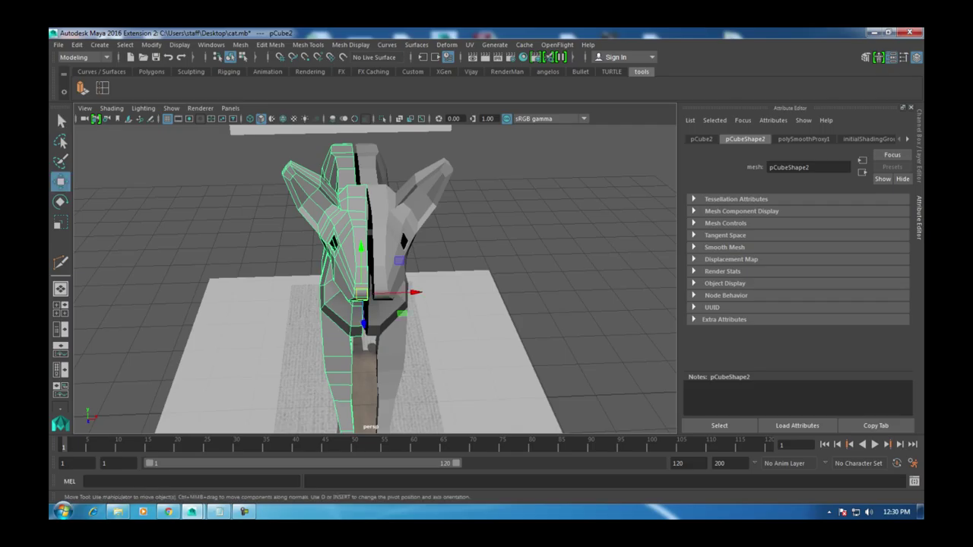
left_click_drag(403, 291, 420, 292)
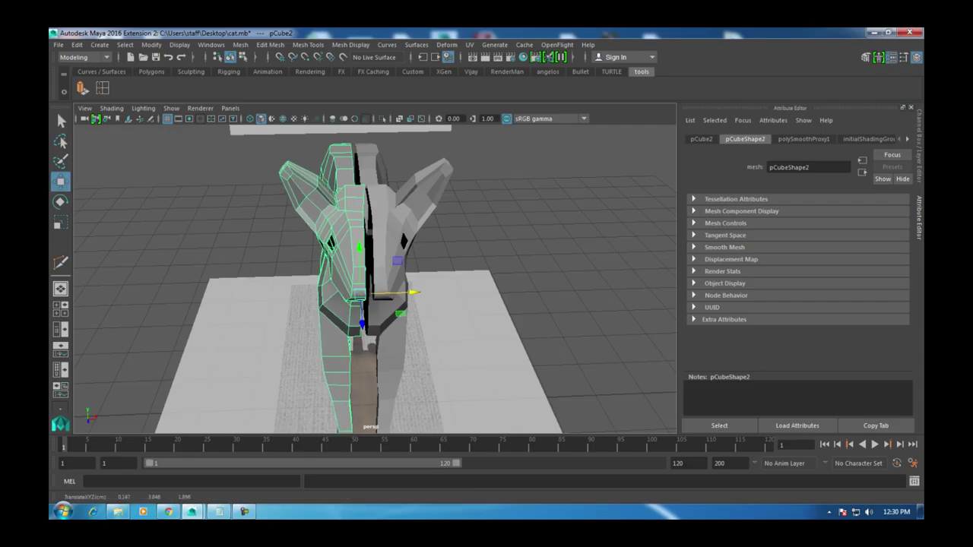
Step: Select pCube1's centre-seam edges, scale them on X and shift them slightly along X
left_click(395, 266)
key("F10")
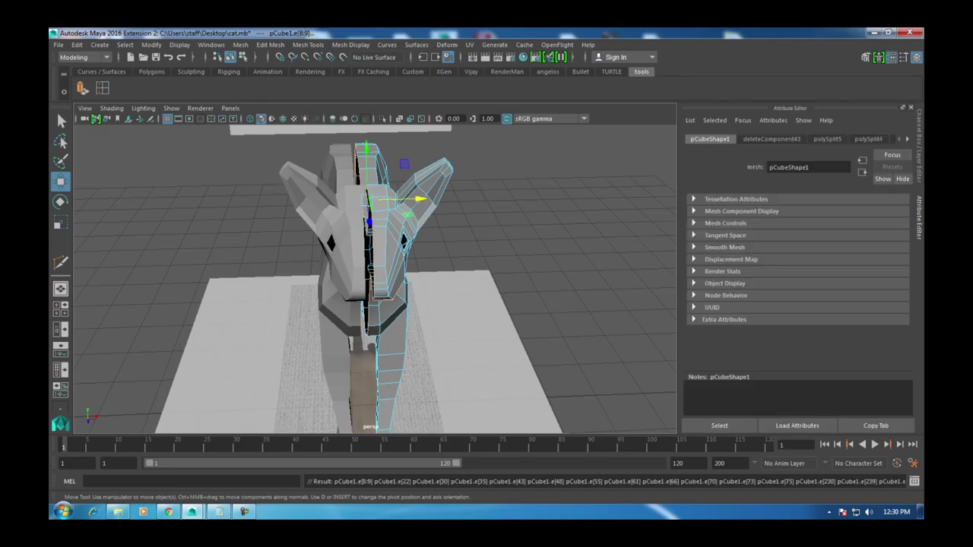
left_click_drag(407, 319, 171, 303, "alt")
key("4")
key("5")
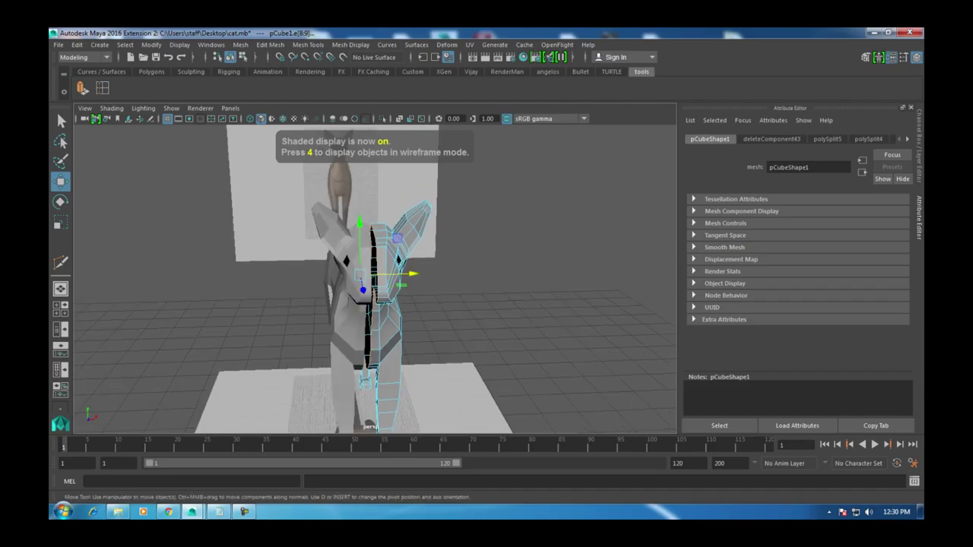
key("r")
left_click(407, 274)
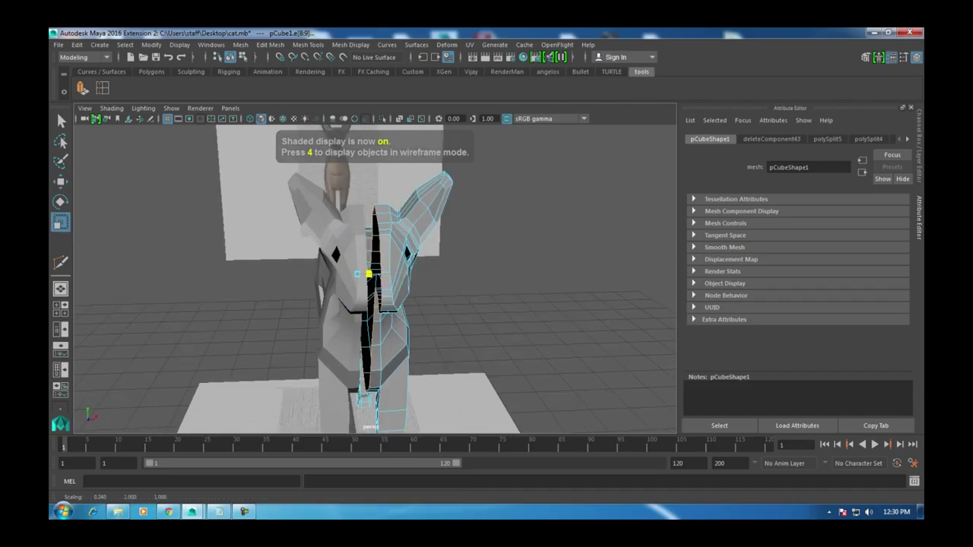
key("w")
left_click_drag(406, 274, 409, 273)
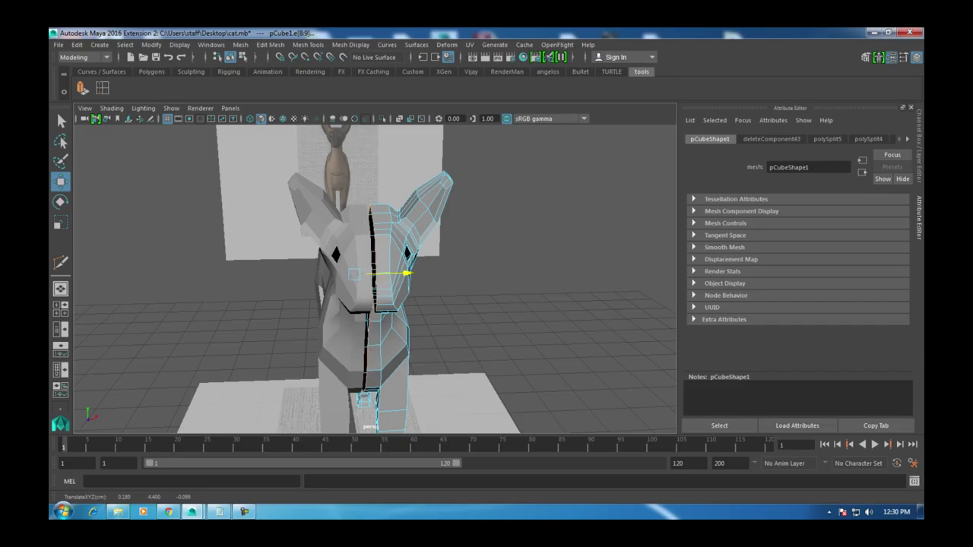
key("space")
key("space")
Step: In the front view, drag pCube2 along the X arrow until it touches pCube1's seam
middle_click_drag(373, 228, 373, 327, "alt")
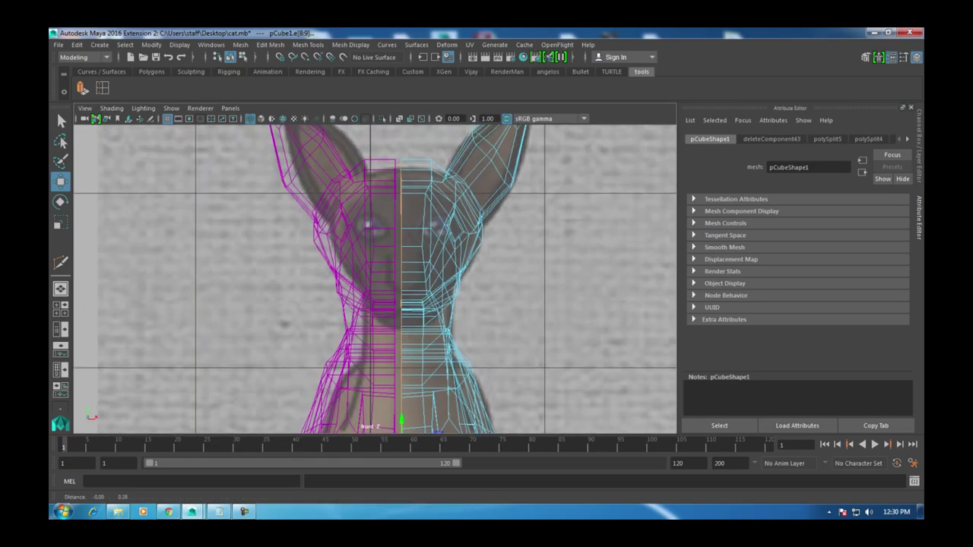
scroll(422, 304, "down", 5)
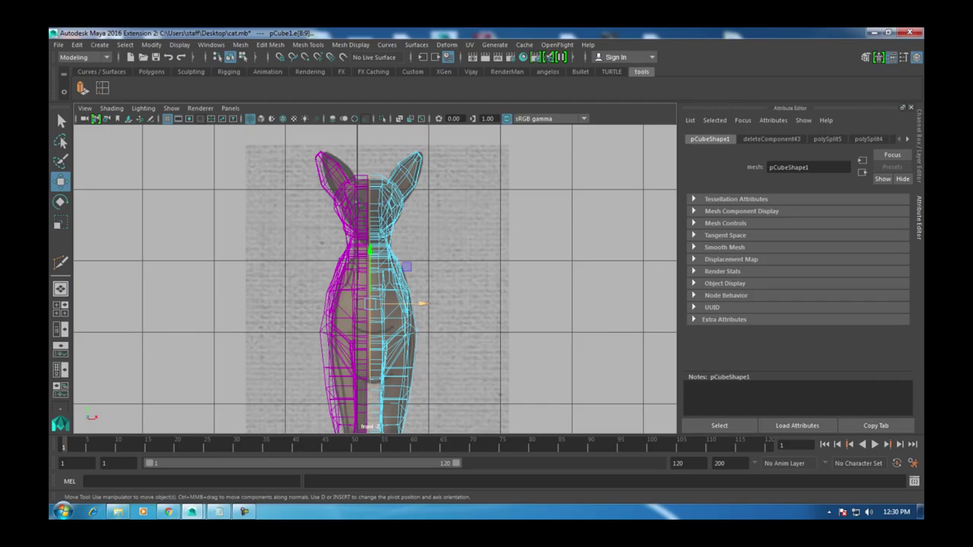
left_click(422, 304)
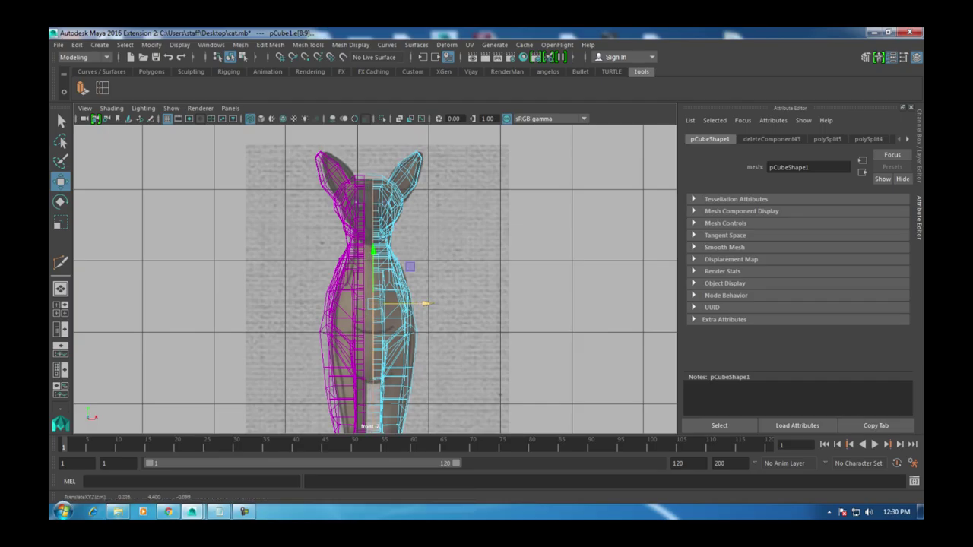
right_click_drag(386, 198, 448, 182)
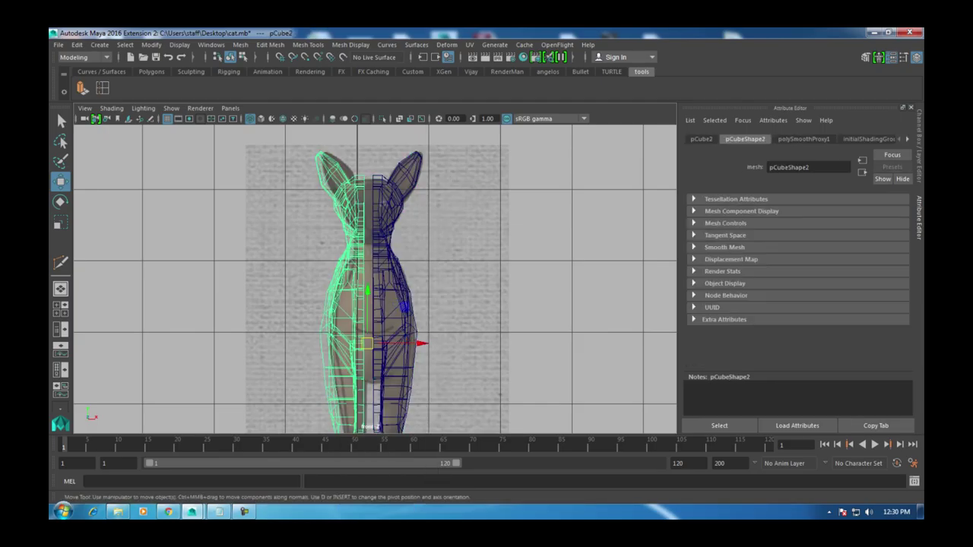
left_click_drag(420, 344, 430, 344)
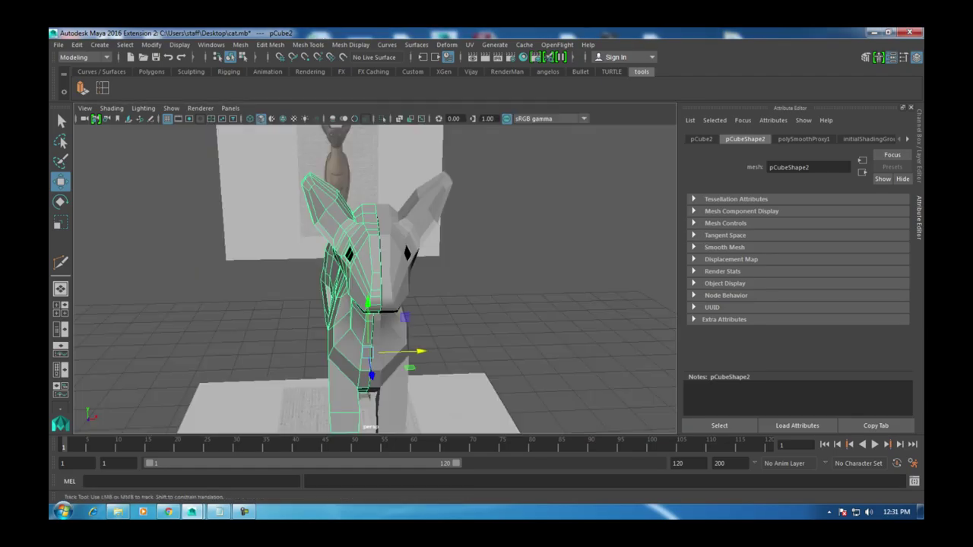
left_click_drag(372, 304, 258, 295, "alt")
scroll(374, 279, "up", 5)
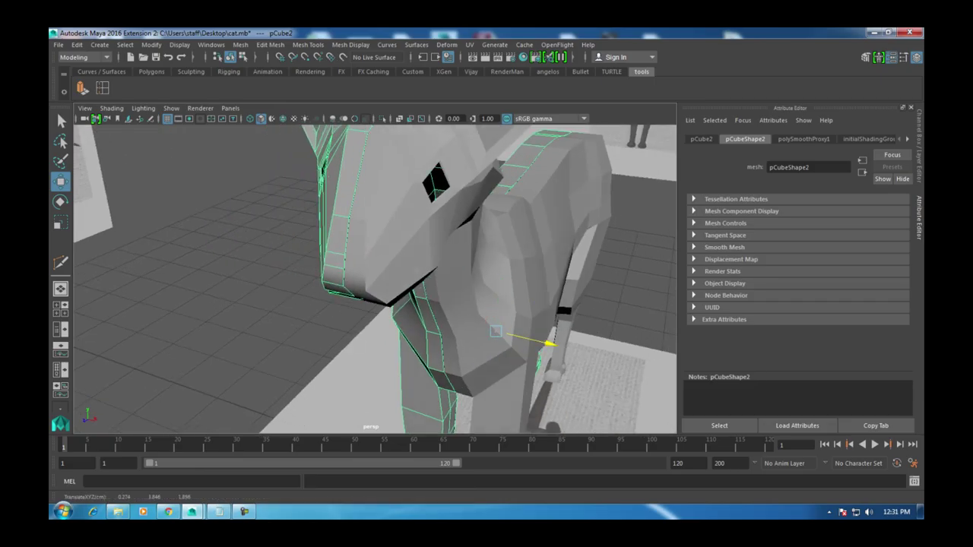
Step: Select the cat mesh pCube1 in the top view and enter vertex editing
key("space")
left_click_drag(365, 259, 365, 221)
right_click_drag(486, 221, 494, 183, "alt")
scroll(365, 373, "up", 3)
left_click(391, 224)
right_click_drag(391, 222, 456, 206)
scroll(375, 236, "up", 2)
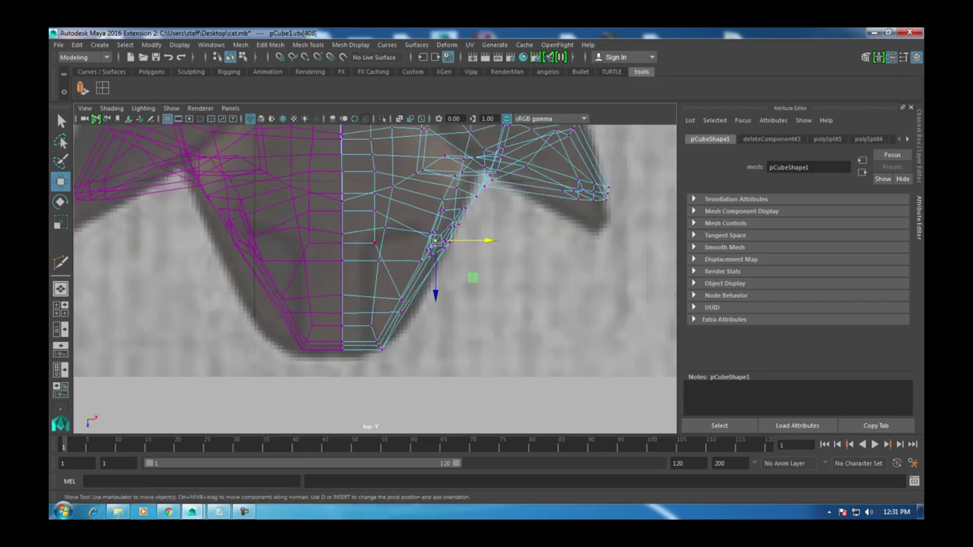
Step: Check the side and perspective views, then enlarge the front view onto the eye
key("space")
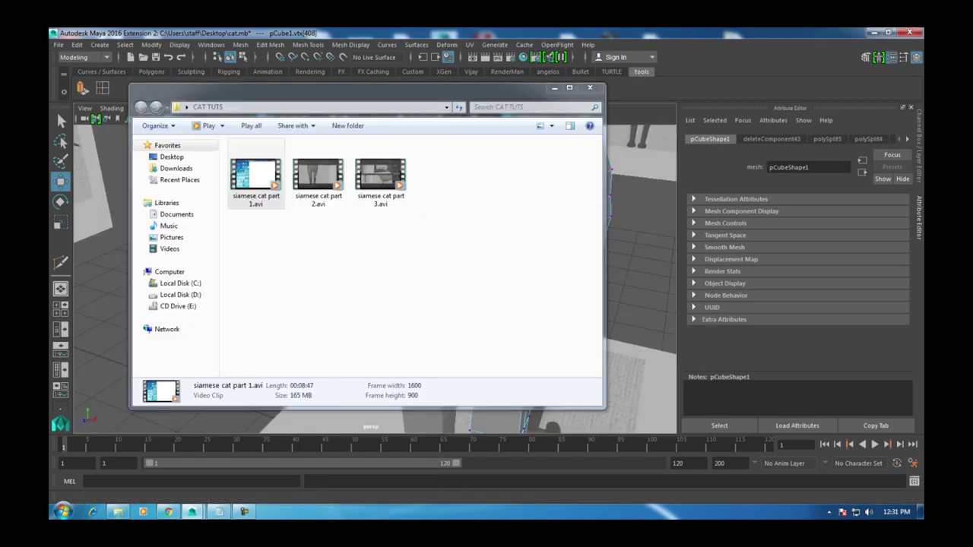
left_click(257, 181)
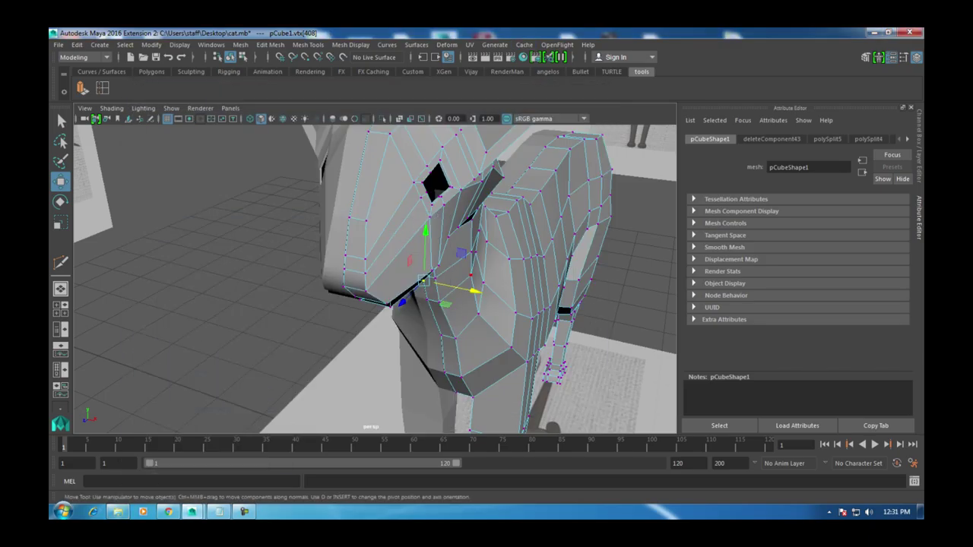
key("space")
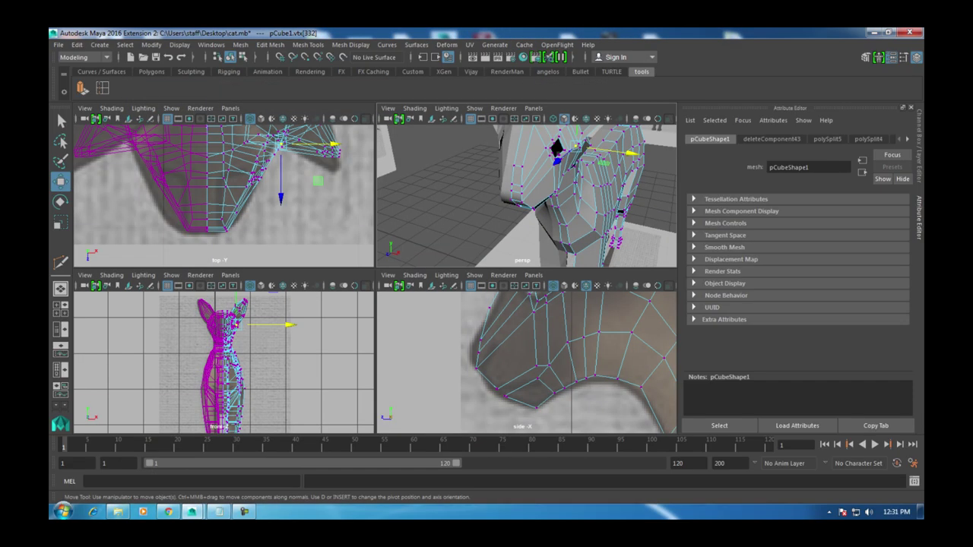
key("space")
scroll(375, 279, "up", 5)
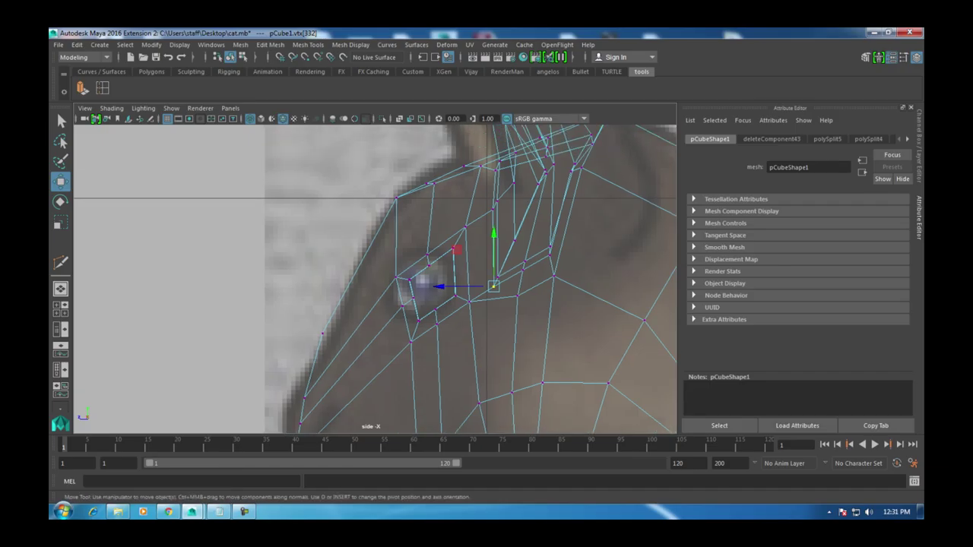
key("space")
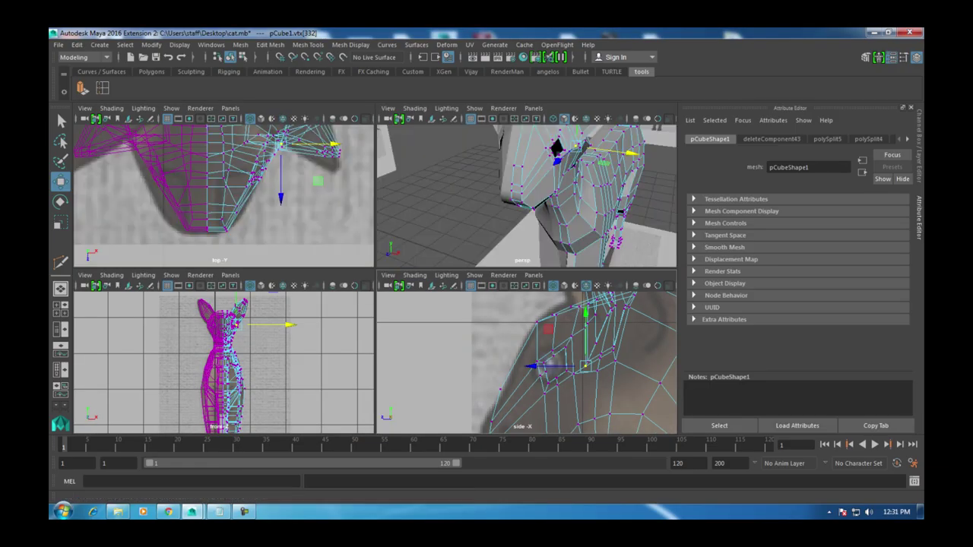
key("space")
left_click_drag(526, 198, 152, 210, "alt")
scroll(373, 273, "up", 3)
key("space")
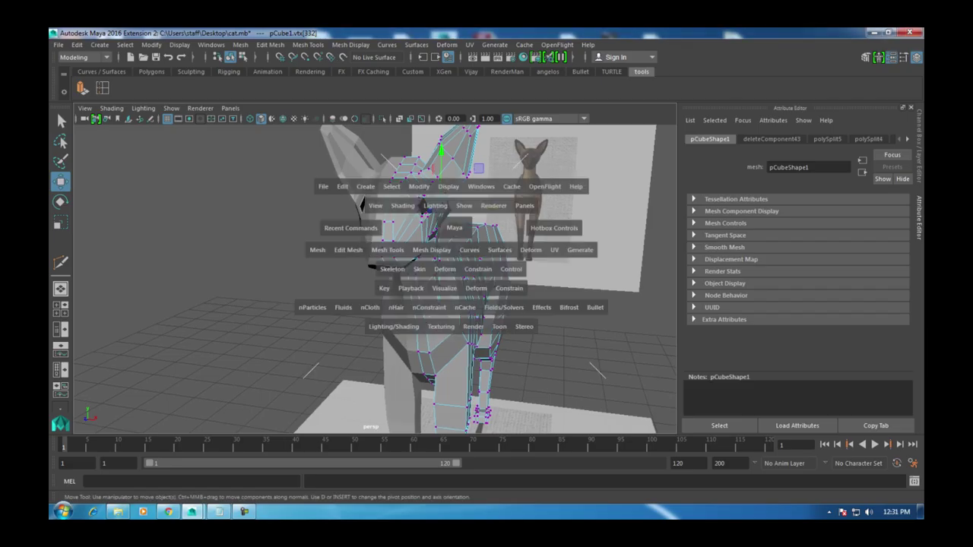
key("space")
scroll(375, 279, "up", 6)
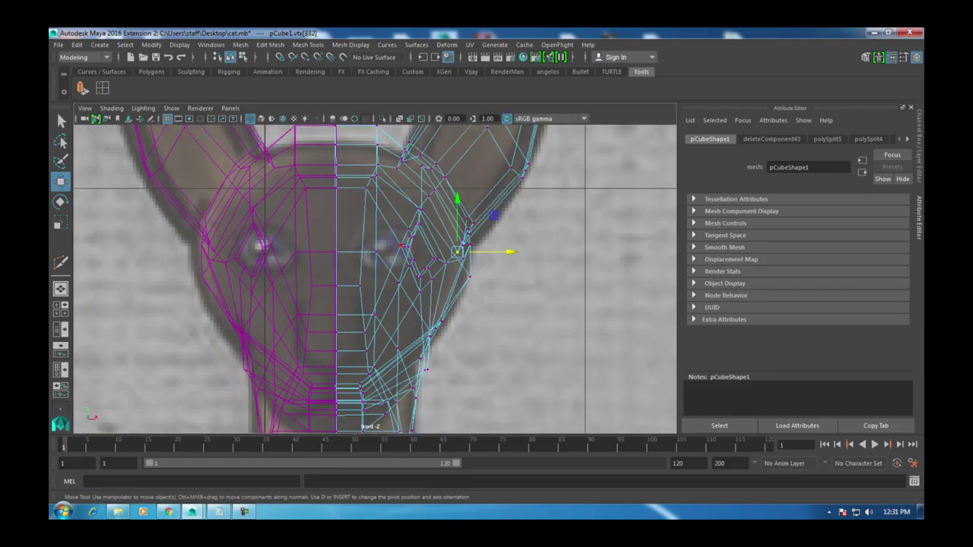
right_click_drag(401, 247, 432, 279)
Step: Marquee-select the eye-area vertices and shift them left along X
left_click_drag(451, 290, 451, 291)
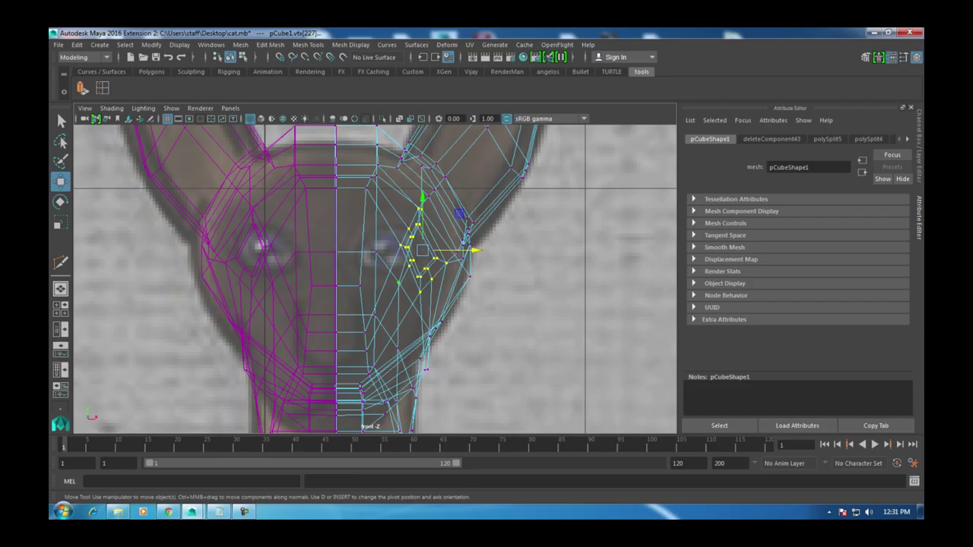
middle_click_drag(424, 243, 404, 243)
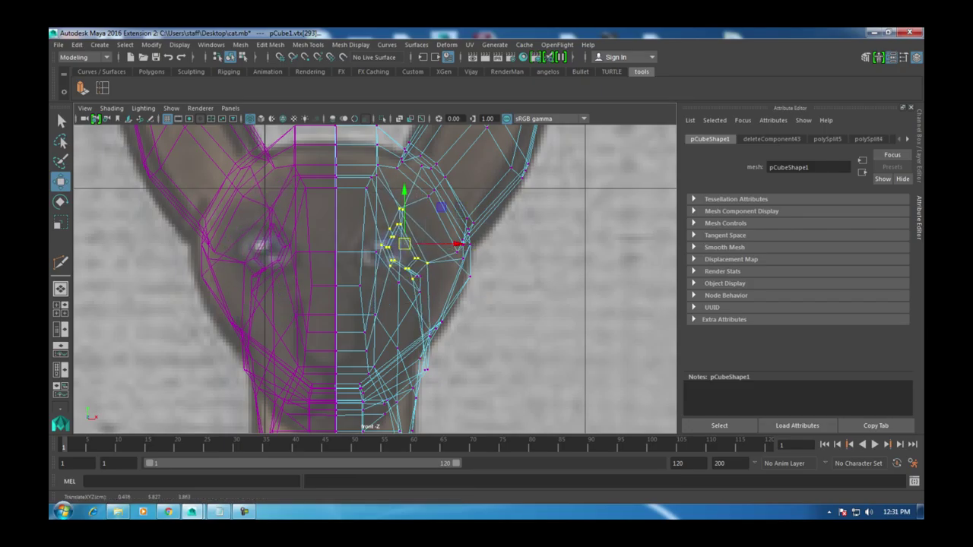
left_click_drag(427, 252, 421, 252)
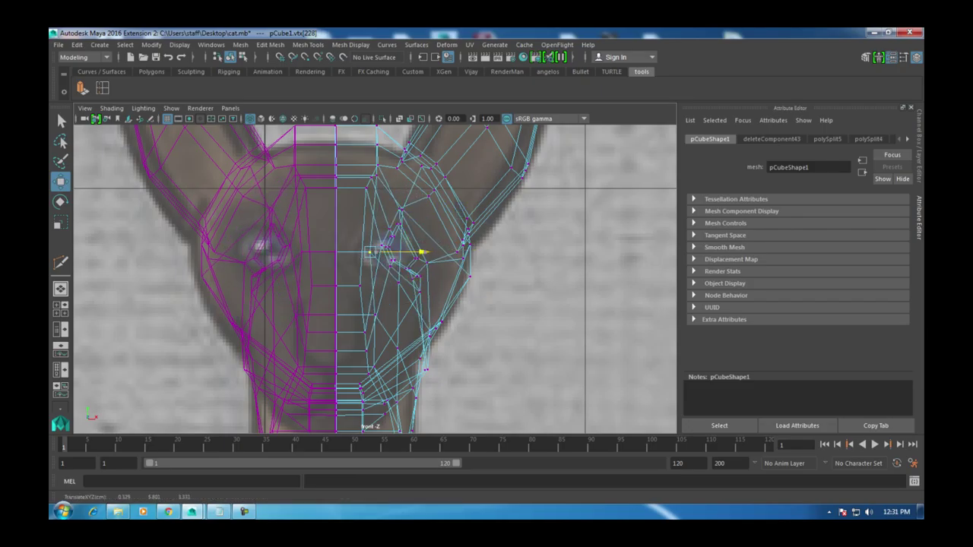
left_click(409, 268)
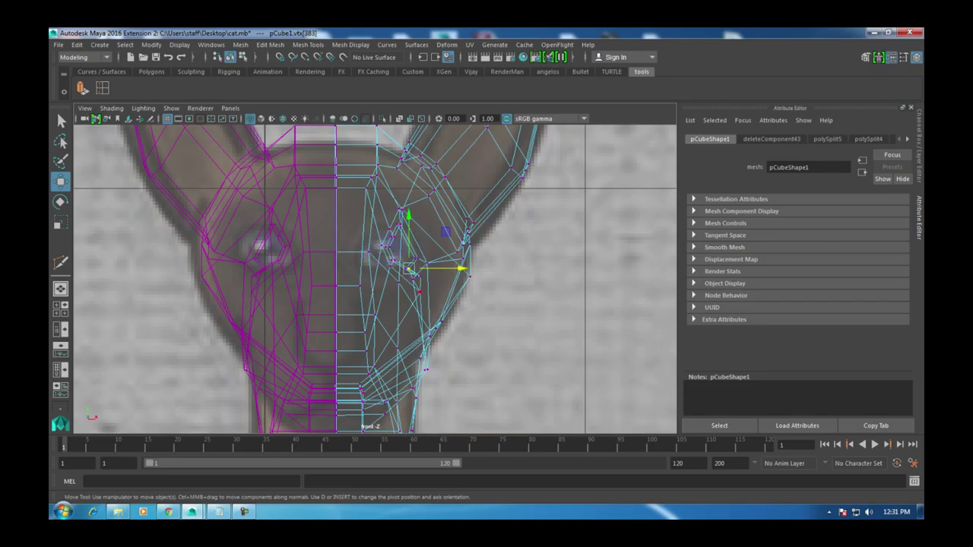
left_click(394, 286)
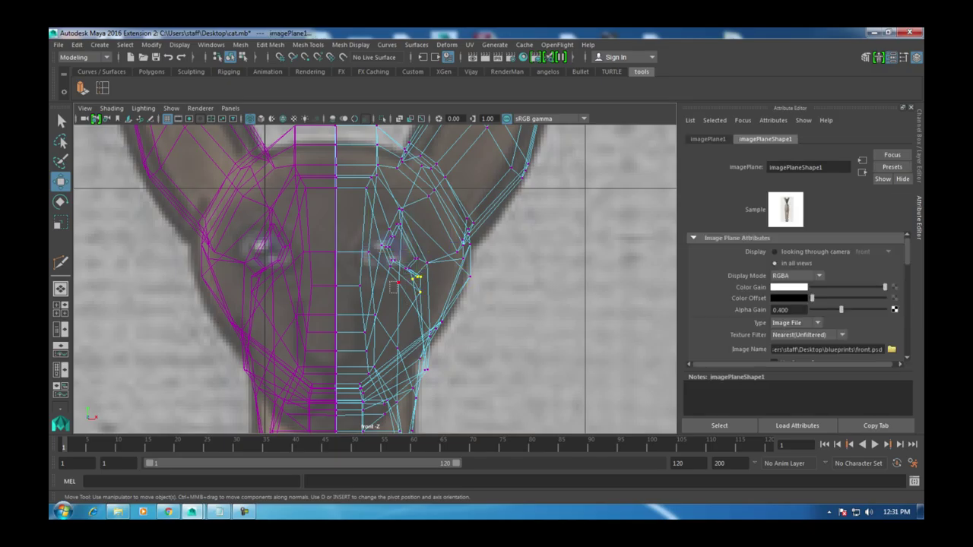
Step: Reselect pCube1 in vertex mode and move the vertex by the eye corner (vtx[227]) along X
scroll(374, 279, "down", 8)
scroll(375, 279, "up", 6)
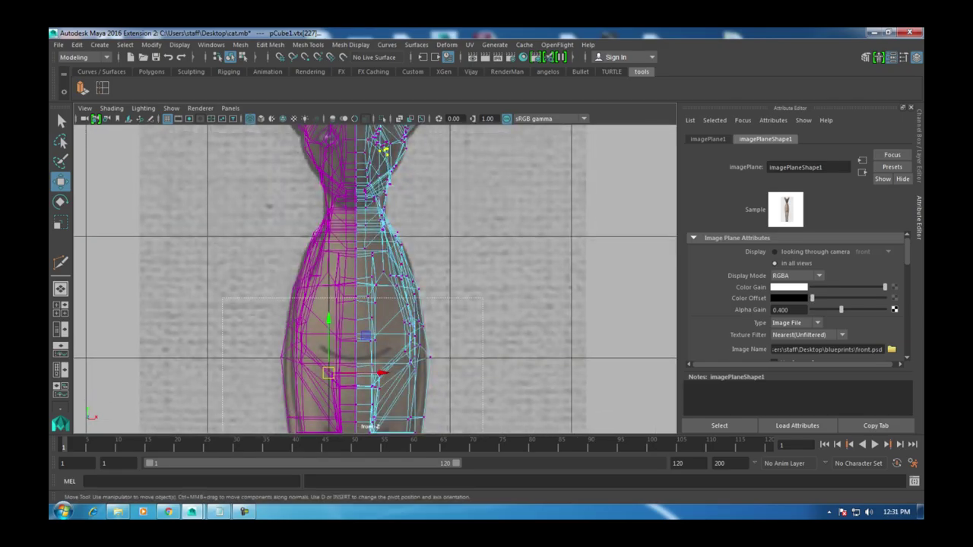
middle_click_drag(375, 279, 385, 401, "alt")
left_click(377, 357)
left_click(385, 401)
scroll(425, 204, "up", 2)
right_click(425, 204)
left_click(372, 204)
left_click(428, 219)
middle_click_drag(428, 219, 414, 246, "alt")
left_click_drag(469, 245, 577, 261)
right_click_drag(577, 261, 593, 261, "alt")
left_click_drag(593, 261, 334, 287, "alt")
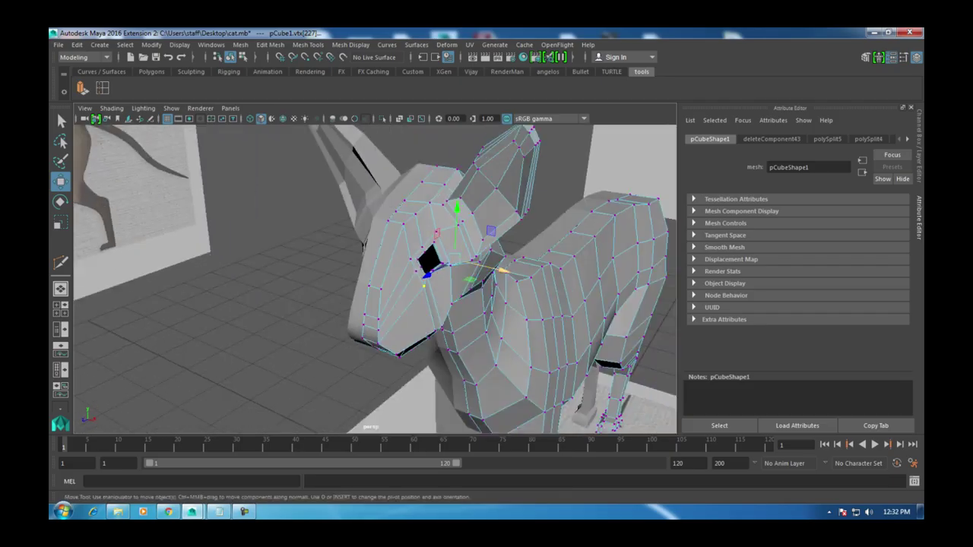
Step: In the maximized side view, select the eye-corner vertices and move the lower ones down-left
scroll(426, 274, "up", 6)
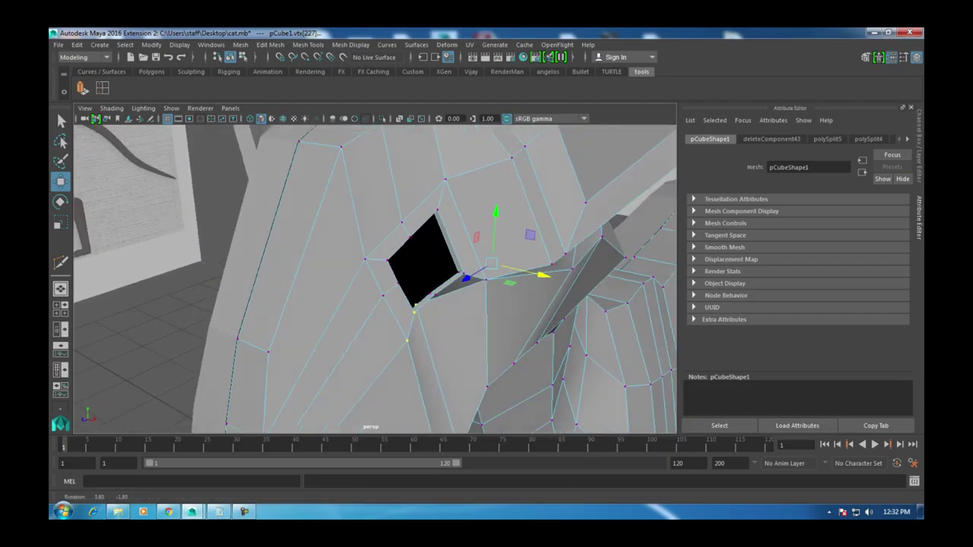
left_click_drag(334, 228, 308, 217, "alt")
key("space")
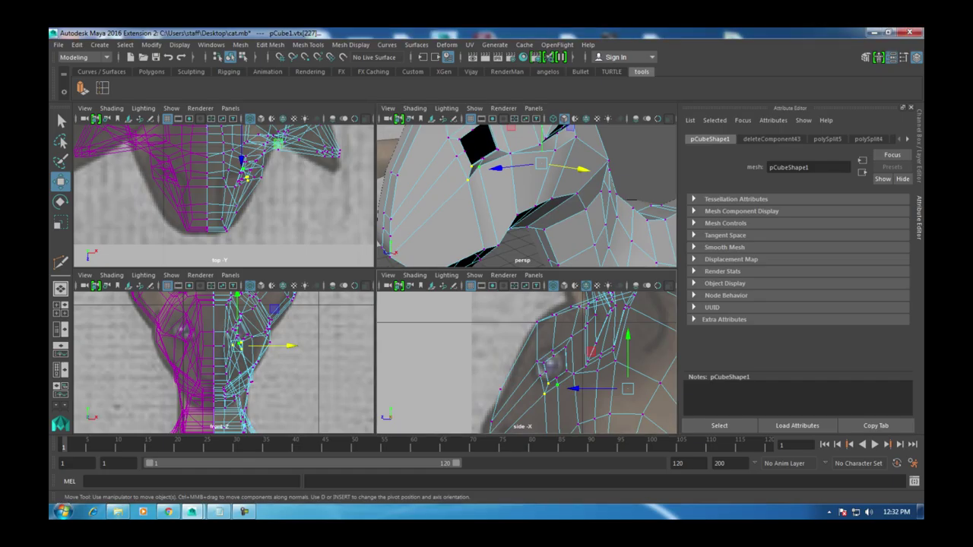
key("space")
scroll(448, 282, "up", 2)
left_click_drag(461, 262, 461, 262)
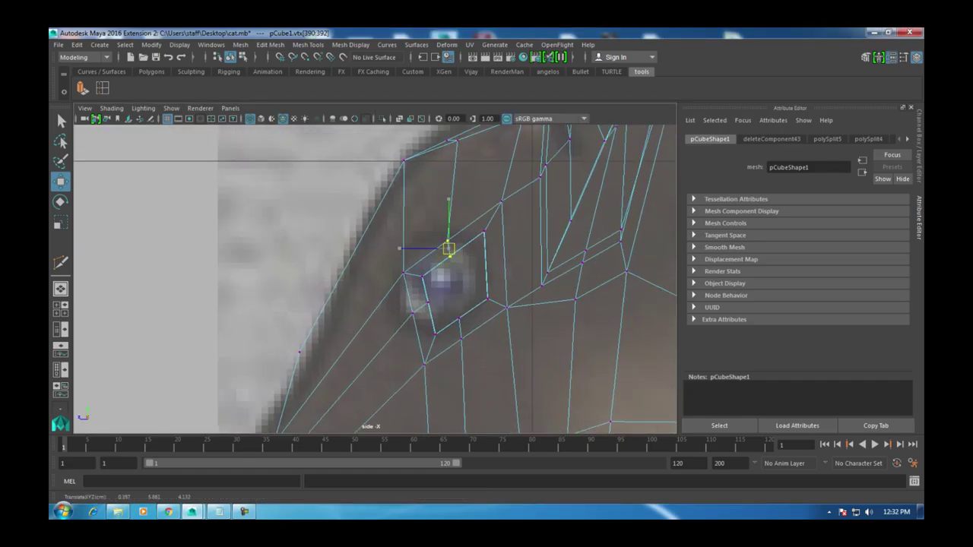
left_click_drag(447, 314, 469, 343)
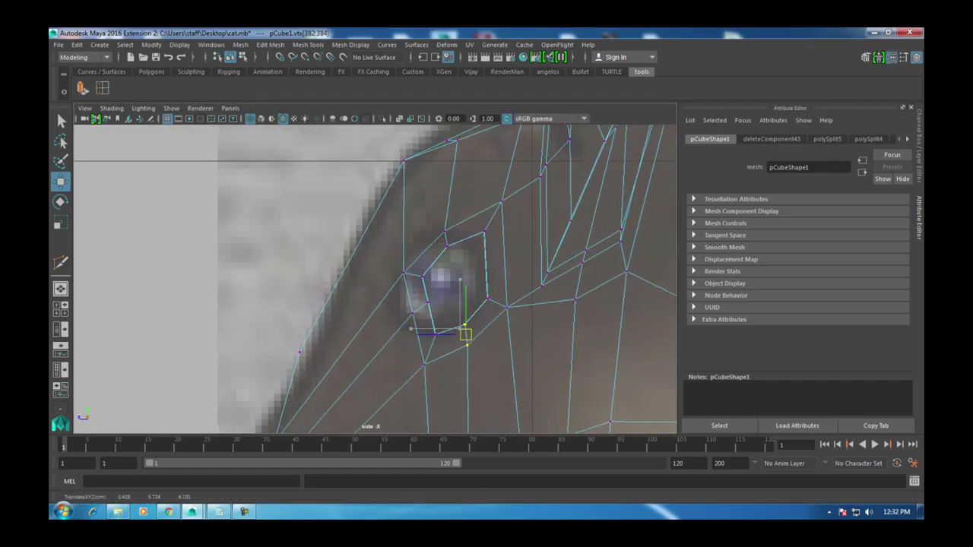
left_click_drag(420, 307, 409, 312)
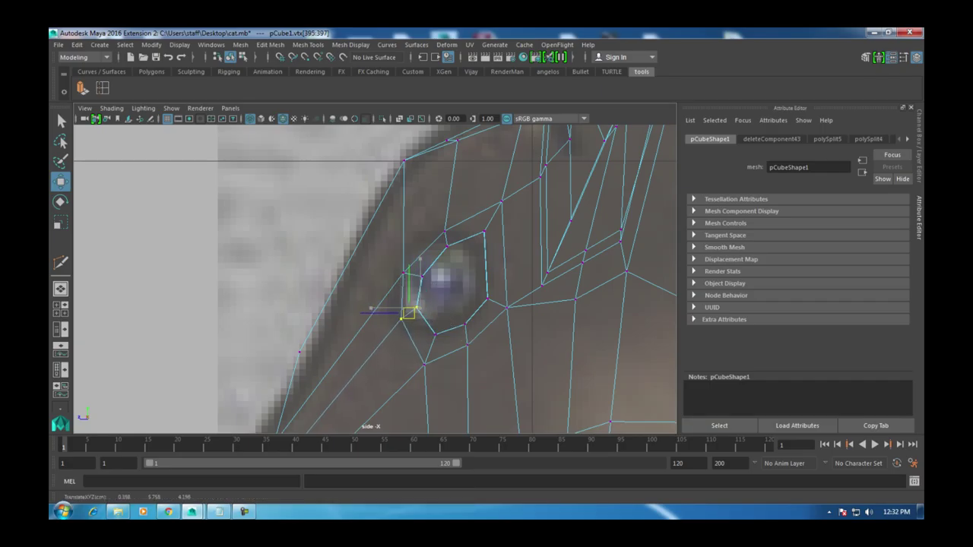
Step: Move the eye's back-corner vertex right to tighten the socket around the reference eye
middle_click_drag(372, 281, 304, 303, "alt")
left_click_drag(405, 307, 451, 343)
left_click_drag(418, 322, 431, 322)
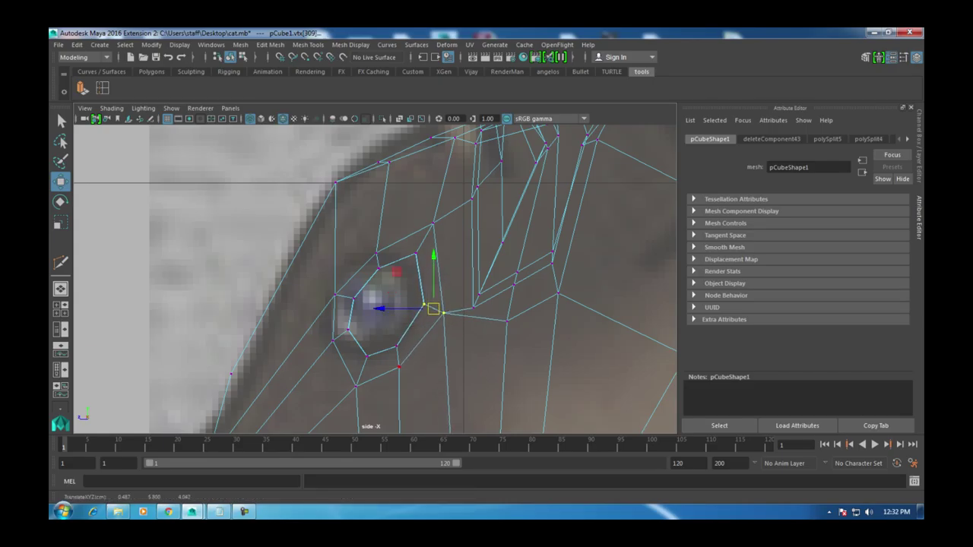
key("space")
key("space")
left_click_drag(373, 281, 426, 259, "alt")
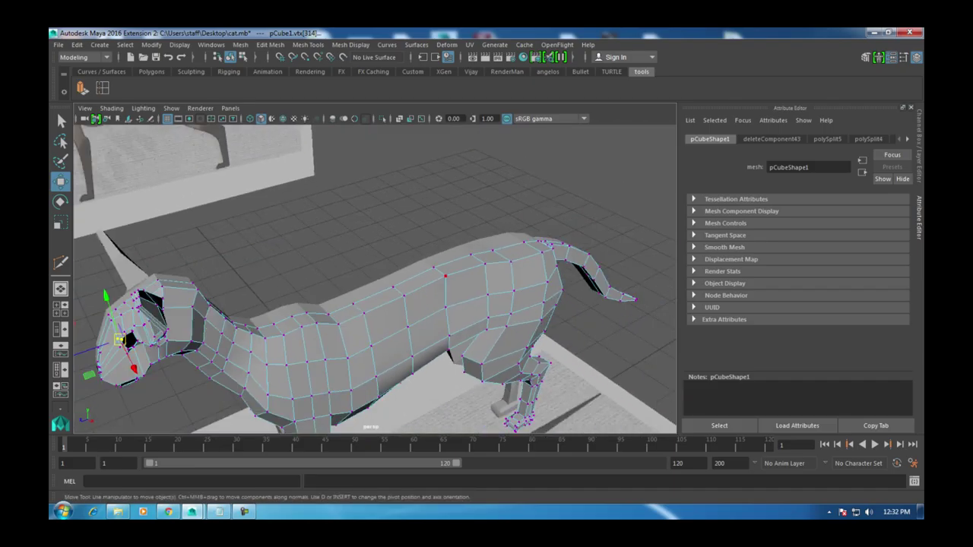
Step: Slide the neck vertices along X in the four-view layout, then pan up toward the head
key("space")
key("space")
scroll(372, 278, "down", 5)
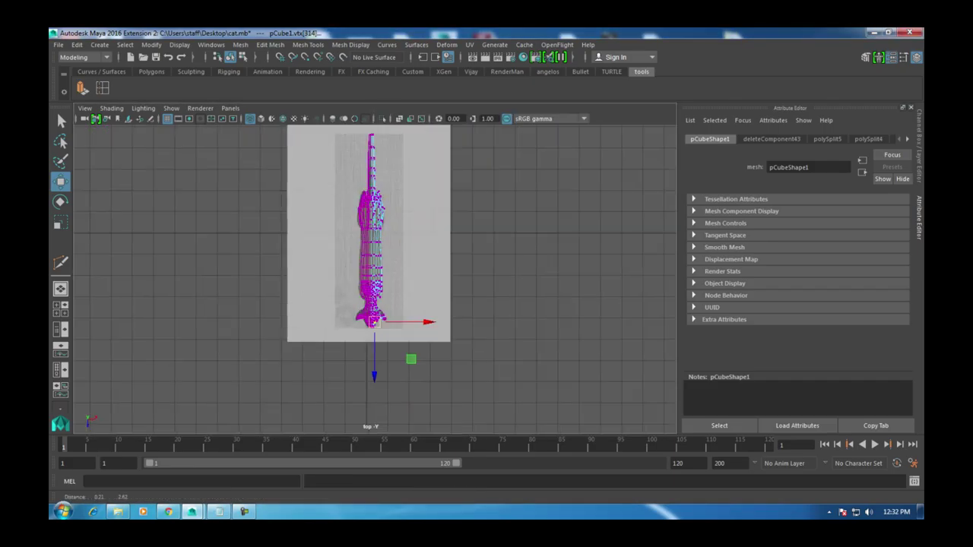
scroll(373, 277, "up", 6)
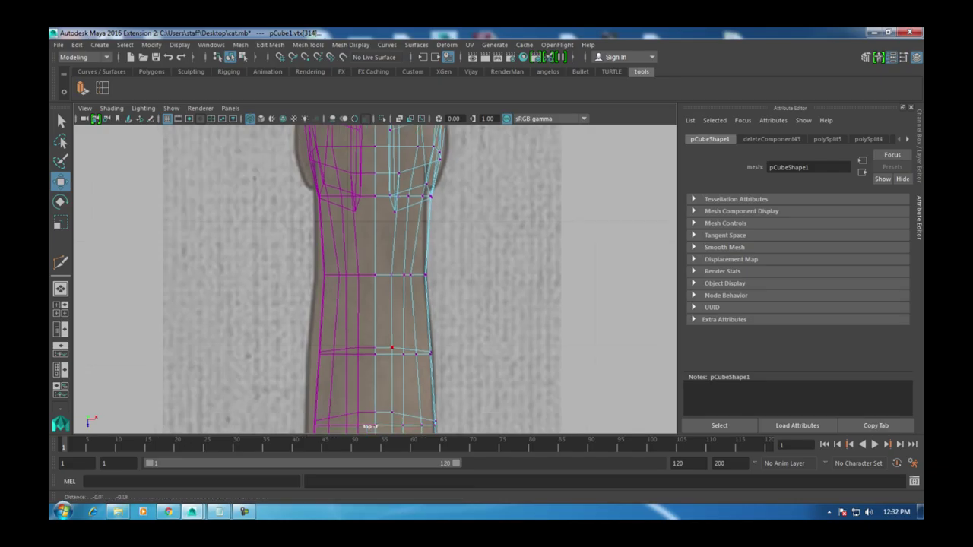
scroll(372, 278, "down", 4)
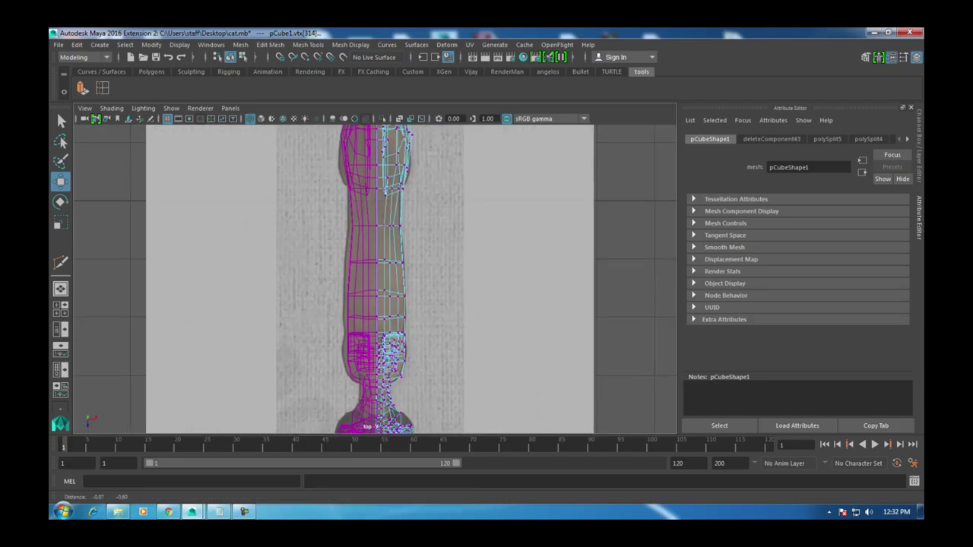
scroll(372, 277, "up", 3)
scroll(372, 278, "down", 4)
scroll(373, 277, "up", 4)
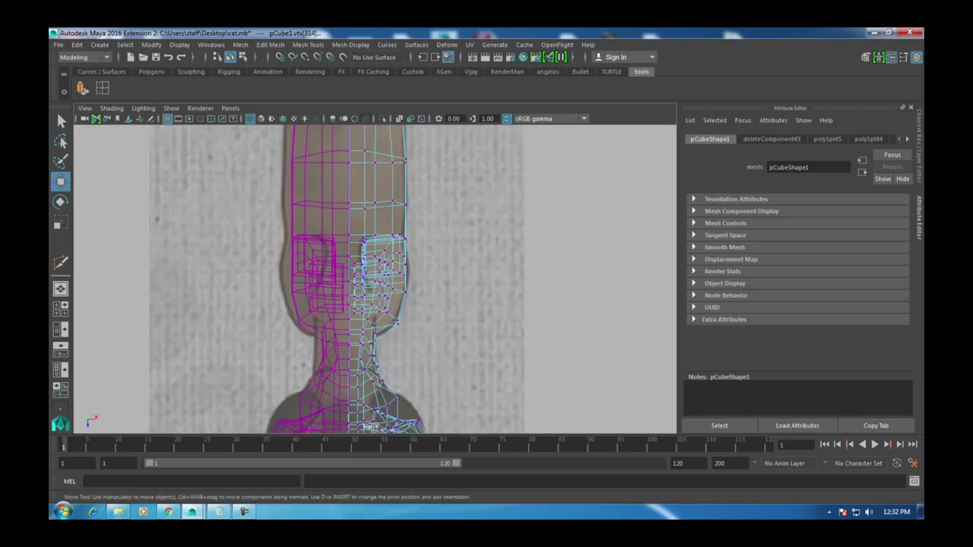
scroll(372, 278, "up", 2)
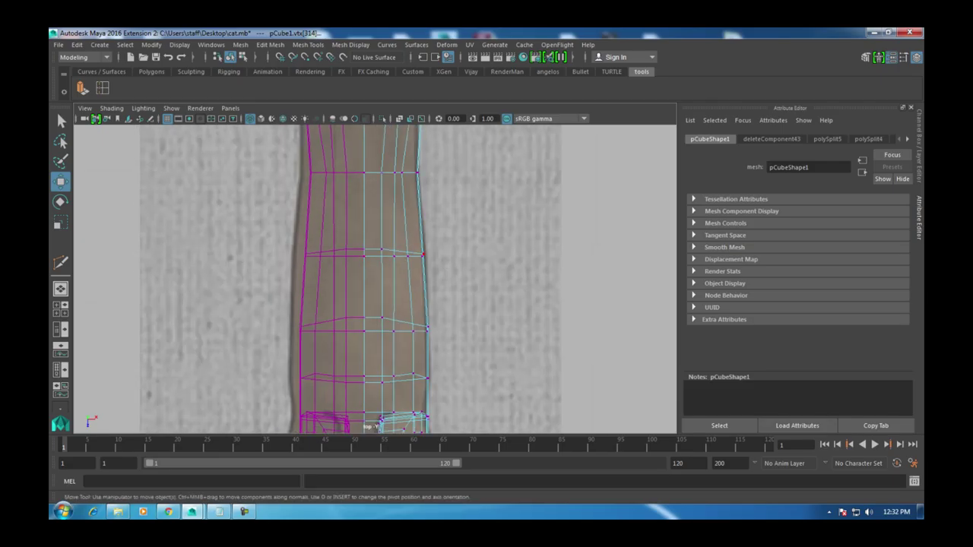
left_click_drag(435, 247, 418, 262)
middle_click_drag(557, 346, 529, 190, "alt")
Step: Orbit the perspective view above the cat and frame the whole cat in the front view
key("space")
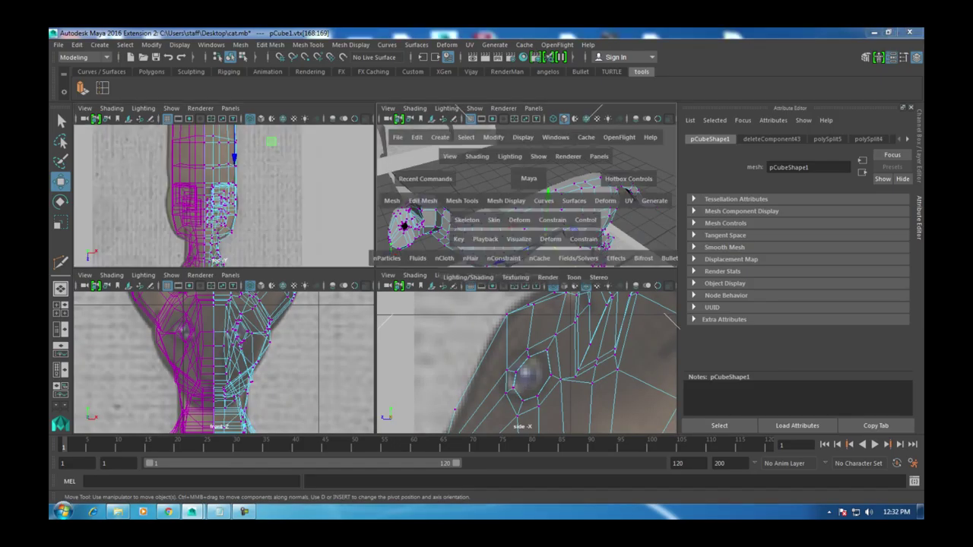
key("space")
left_click_drag(528, 190, 304, 243, "alt")
key("space")
key("space")
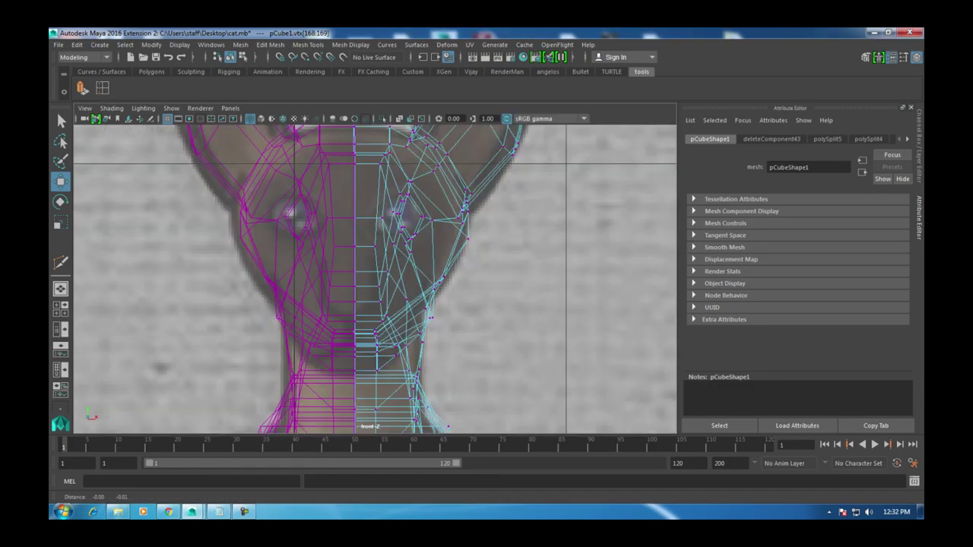
key("a")
scroll(327, 198, "up", 10)
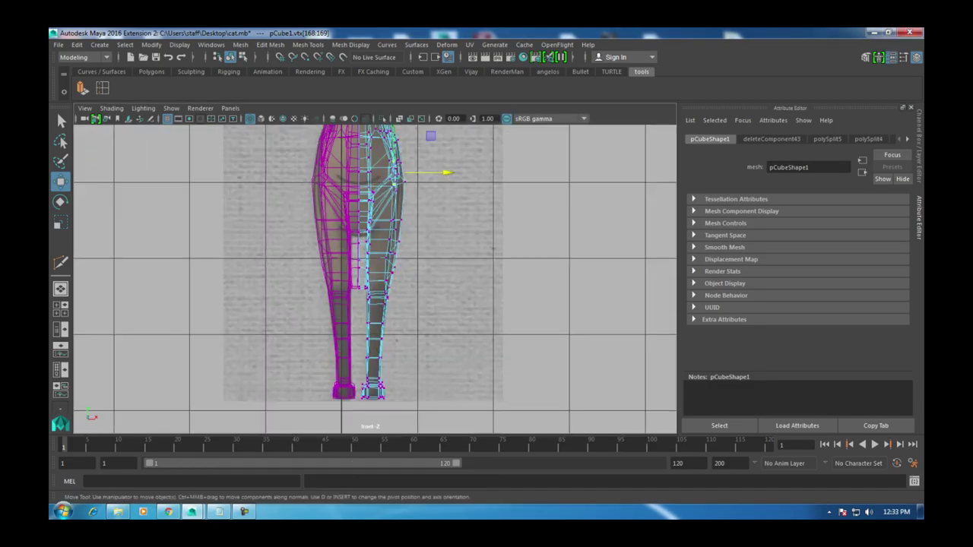
scroll(373, 273, "up", 4)
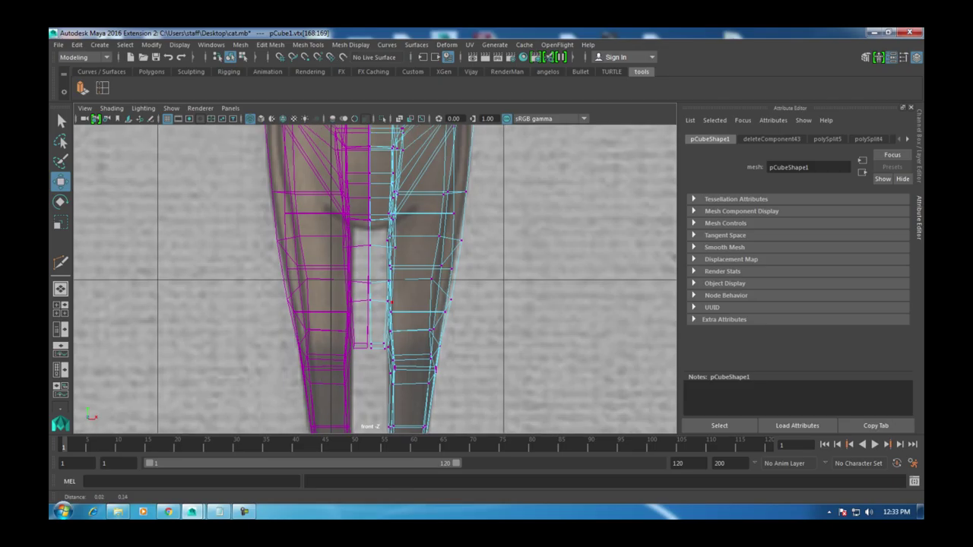
Step: Cycle through the perspective, front and side views, framing the selected vertices in side view
key("space")
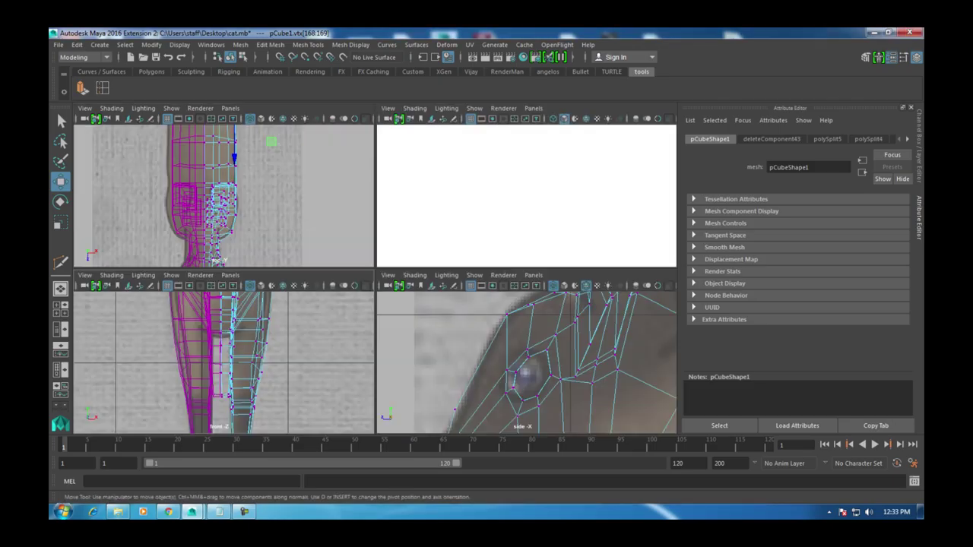
key("space")
left_click_drag(357, 274, 365, 270, "alt")
key("space")
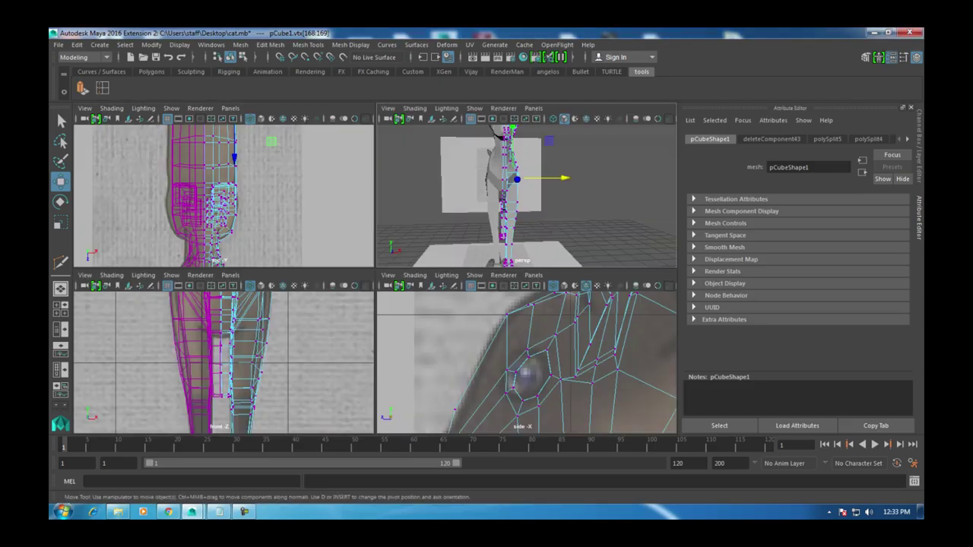
key("space")
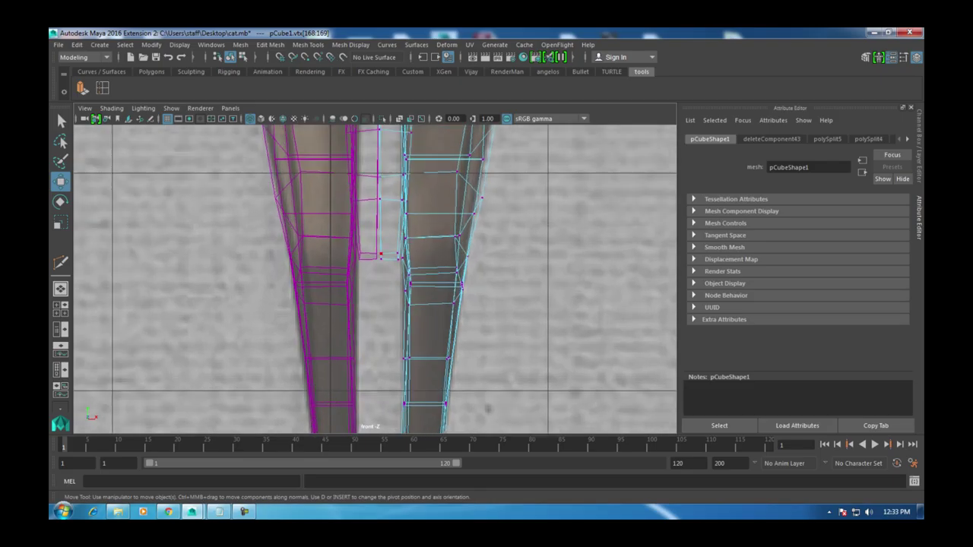
key("space")
key("space")
key("space")
key("space")
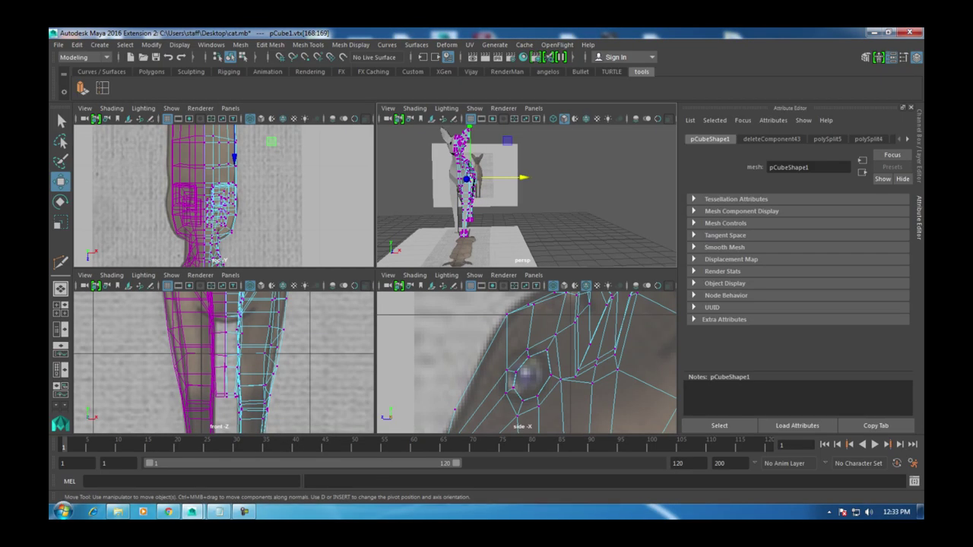
key("space")
scroll(375, 268, "up", 3)
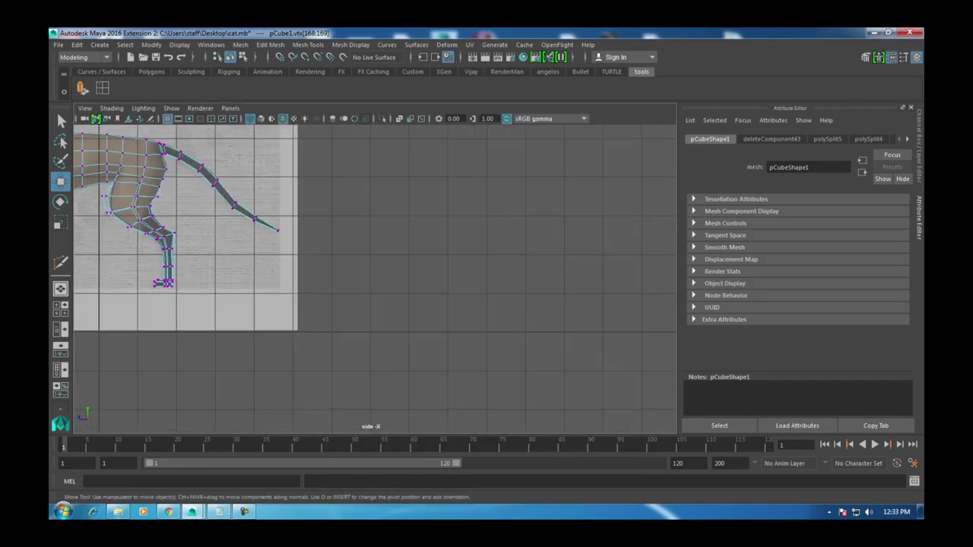
key("f")
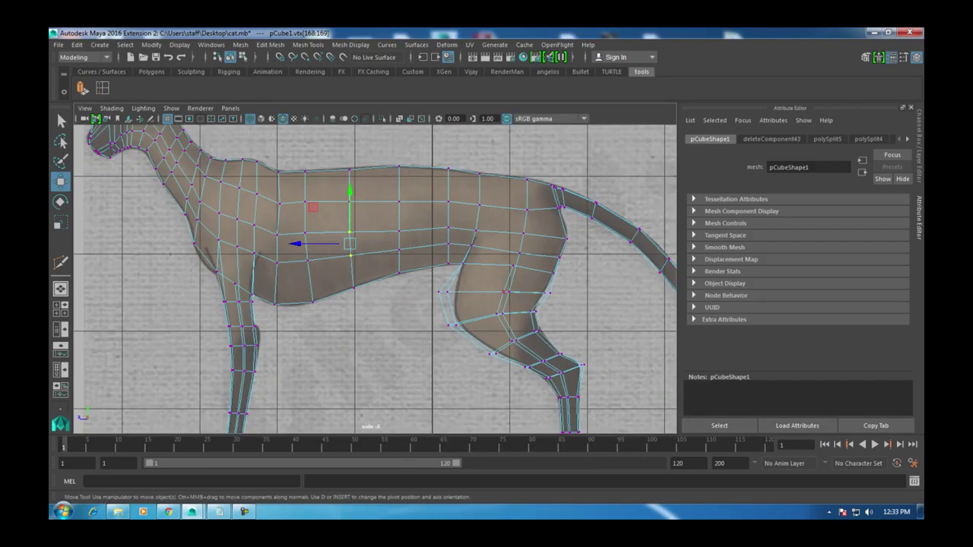
Step: Orbit the perspective camera to a front three-quarter close-up and convert the selection to the mouth edge
key("space")
key("space")
left_click_drag(372, 274, 662, 279, "alt")
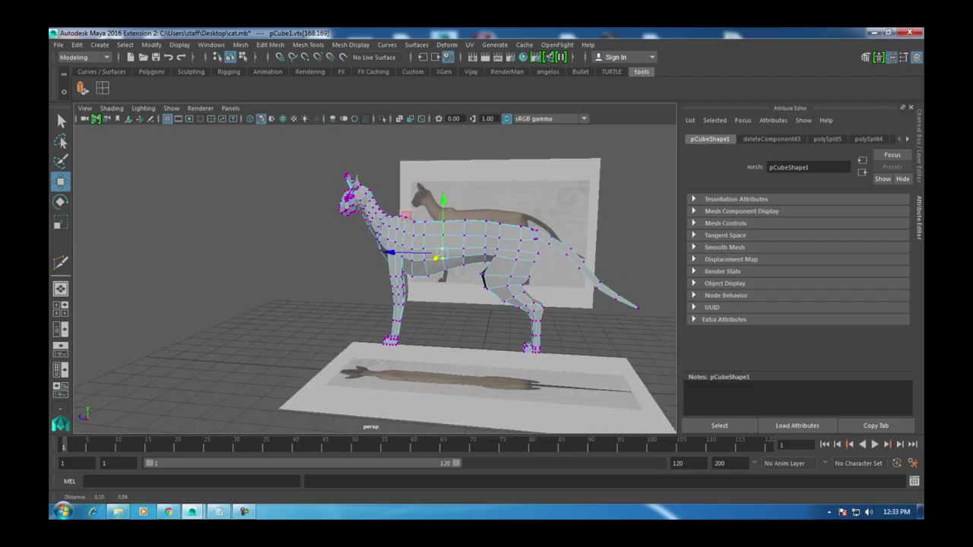
scroll(375, 279, "up", 10)
middle_click_drag(375, 279, 395, 289, "alt")
scroll(375, 279, "up", 8)
scroll(374, 279, "down", 5)
left_click_drag(375, 279, 463, 422, "alt")
key("ctrl+F10")
Step: Extrude the mouth edge, pull it inward into the mouth and scale it slightly narrower along X
key("w")
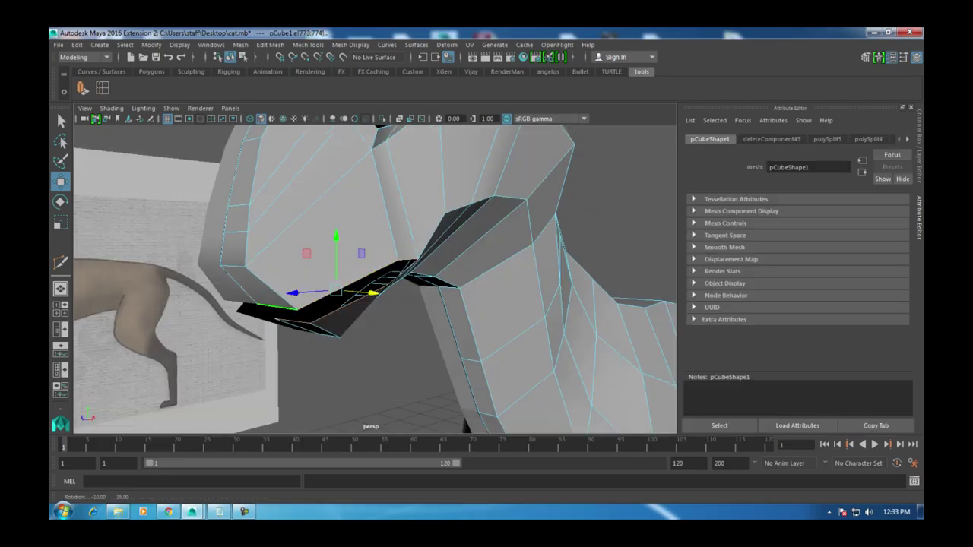
left_click(82, 88)
left_click_drag(464, 380, 501, 380, "alt")
mouse_move(375, 293)
left_mouse_down()
mouse_move(354, 291)
mouse_move(372, 293)
left_mouse_up()
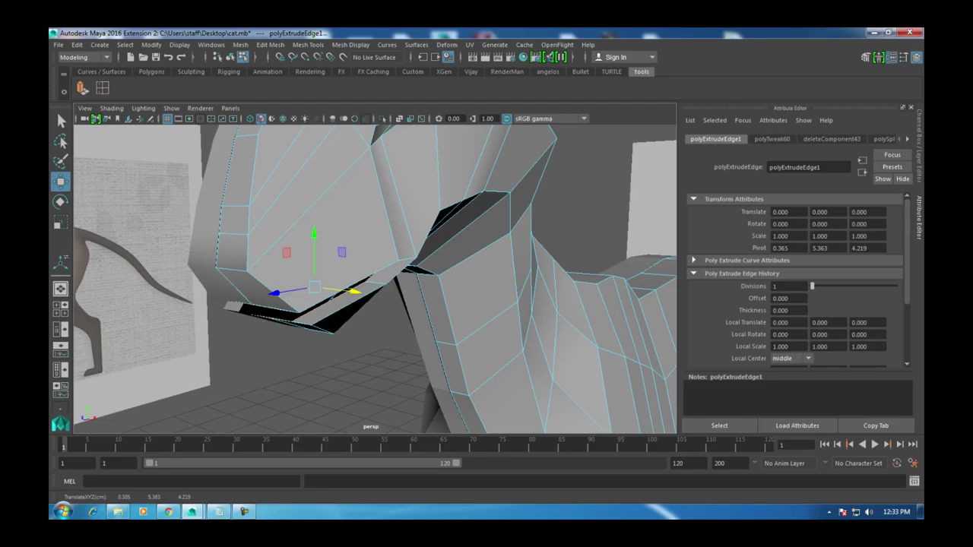
key("r")
left_click_drag(351, 292, 403, 274)
key("w")
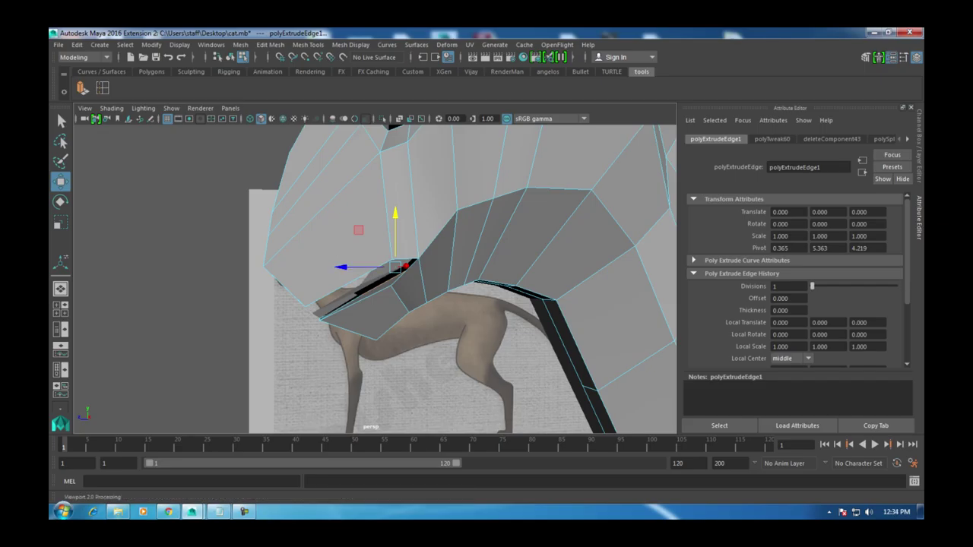
Step: Frame and close in on the extruded mouth edges, switching the mesh to vertex editing
key("f")
left_click_drag(357, 289, 380, 289, "alt")
right_click_drag(372, 273, 426, 273, "alt")
right_click_drag(503, 220, 455, 207)
left_click_drag(380, 274, 403, 273, "alt")
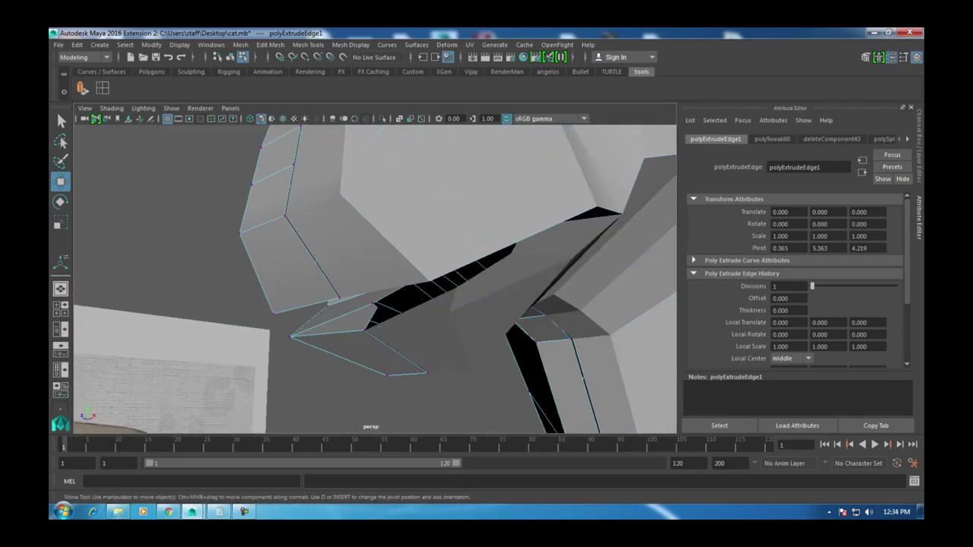
right_click_drag(522, 203, 575, 189)
right_click_drag(633, 200, 580, 200)
Step: Move two vertices inside the mouth left along X to narrow the opening
left_click(454, 289)
left_click_drag(498, 280, 452, 289)
left_click(514, 247)
left_click_drag(557, 243, 510, 255)
left_click_drag(456, 304, 288, 293, "alt")
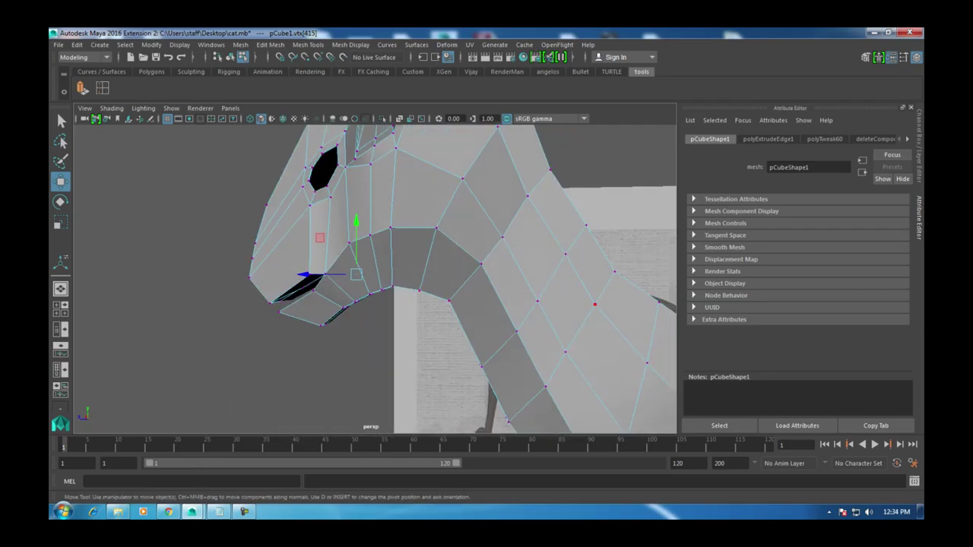
Step: In the side view, move the overlapping mouth-corner vertices onto the reference outline
key("space")
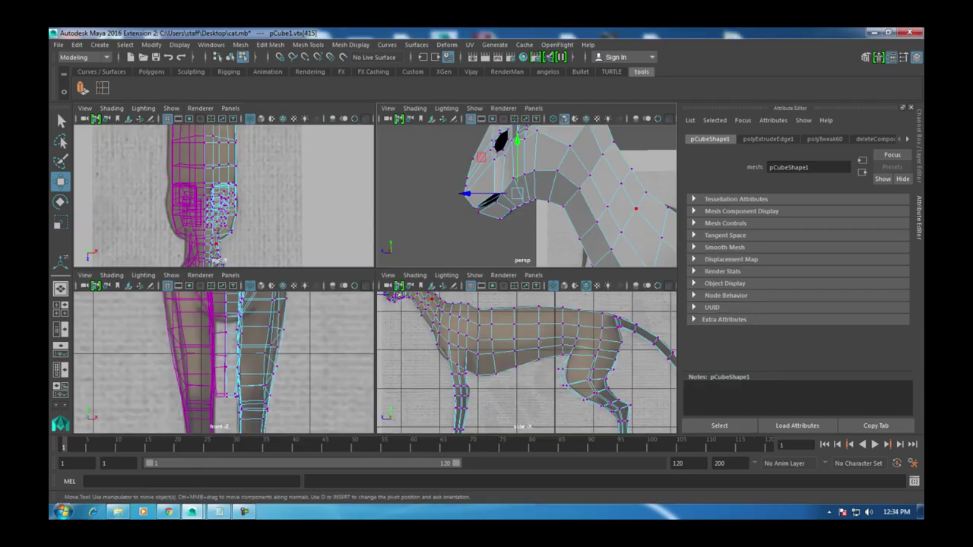
key("space")
scroll(375, 279, "up", 10)
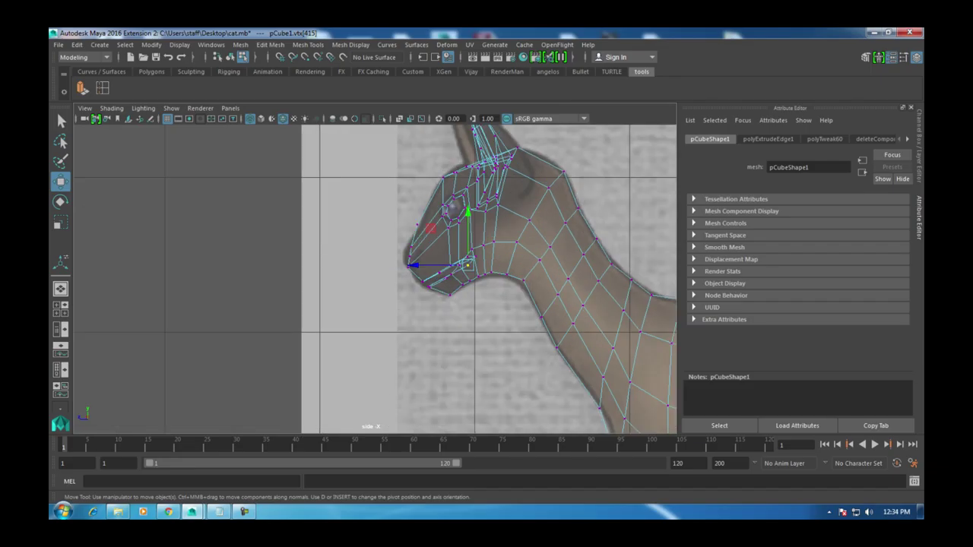
scroll(174, 343, "up", 4)
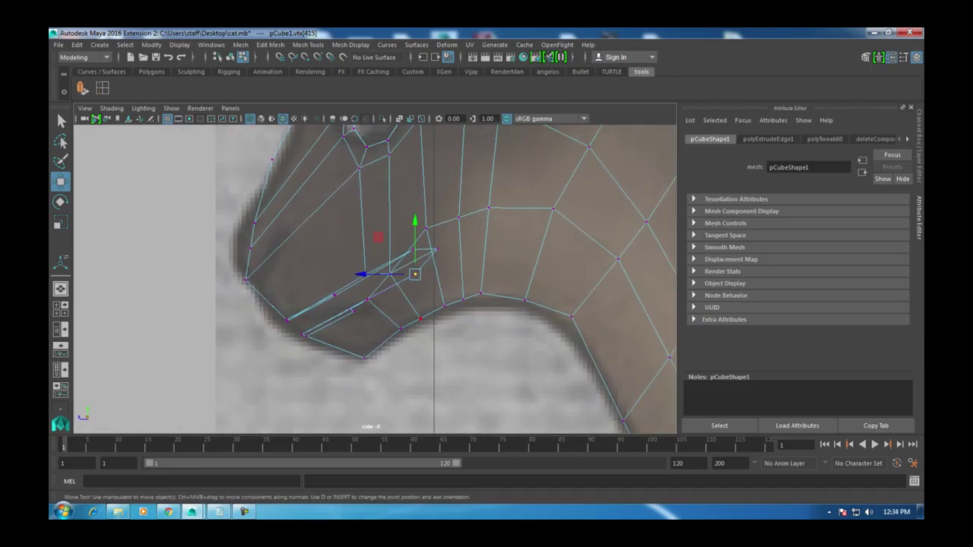
left_click(288, 319)
middle_click_drag(250, 282, 302, 328, "alt")
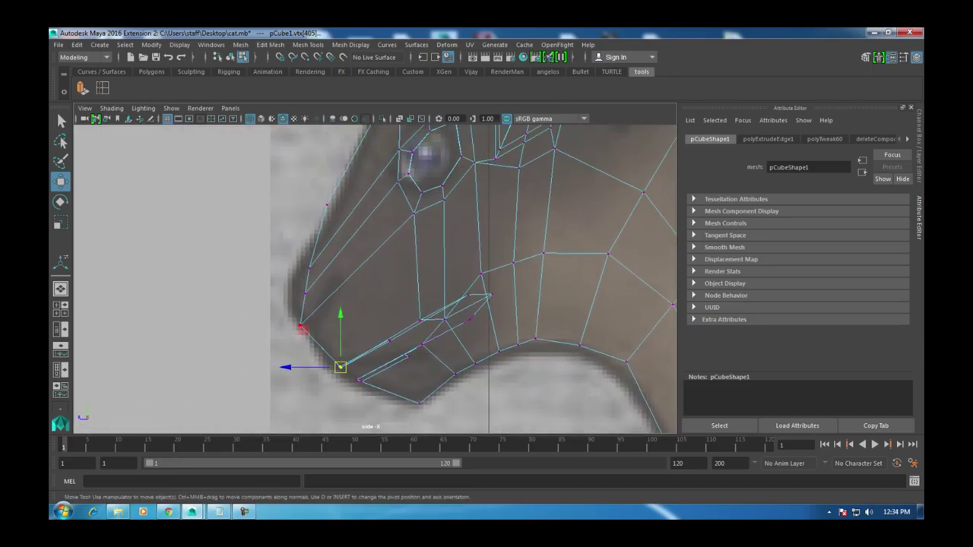
left_click_drag(313, 340, 313, 341)
left_click_drag(255, 325, 253, 326)
Step: Select vertices up the muzzle to the front of the nose
left_click(297, 294)
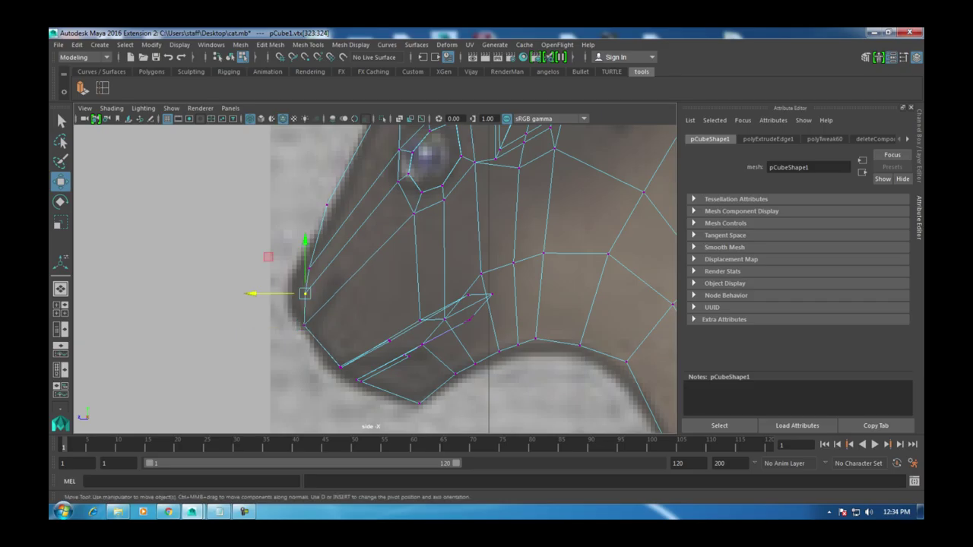
left_click(309, 266)
middle_click_drag(544, 254, 434, 165, "alt")
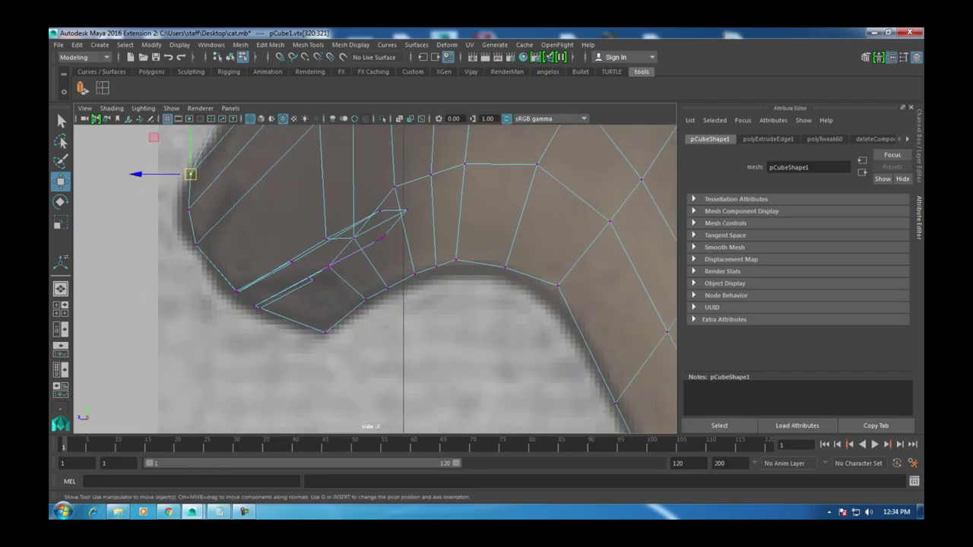
left_click_drag(309, 280, 311, 279)
middle_click_drag(310, 278, 262, 275, "alt")
Step: Insert an edge loop along the jaw and pull its mouth vertex leftward
right_click_drag(261, 275, 262, 251, "shift")
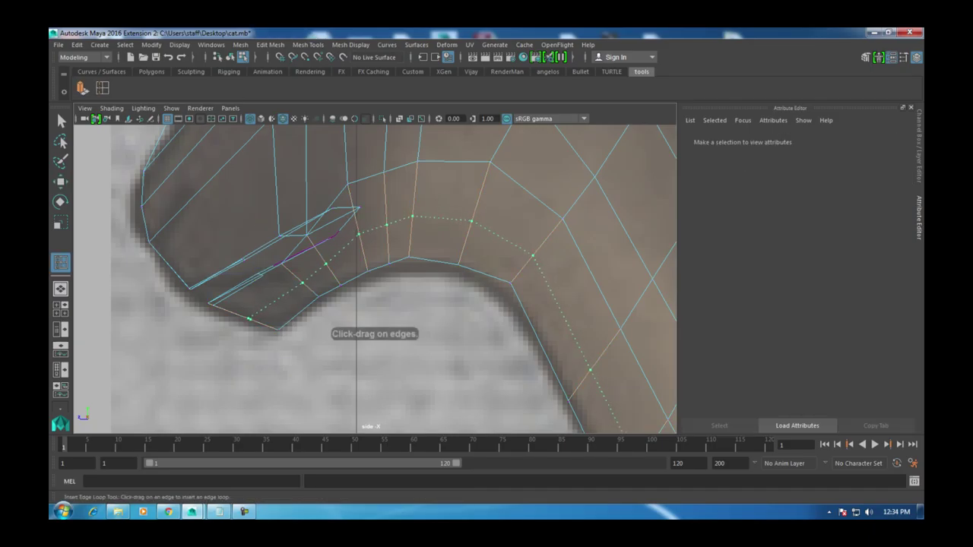
left_click(250, 318)
right_click_drag(301, 228, 250, 216)
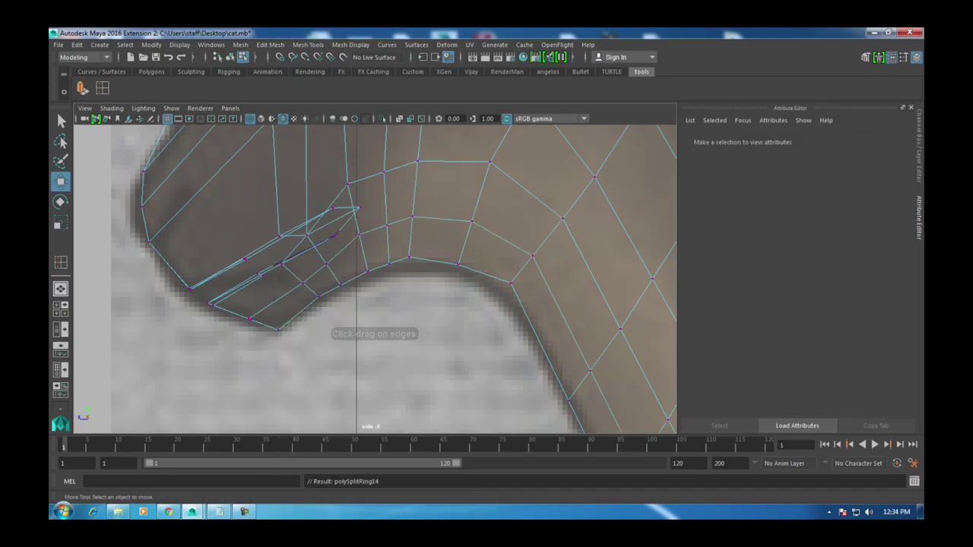
mouse_move(240, 311)
left_mouse_down()
mouse_move(257, 326)
mouse_move(236, 320)
left_mouse_up()
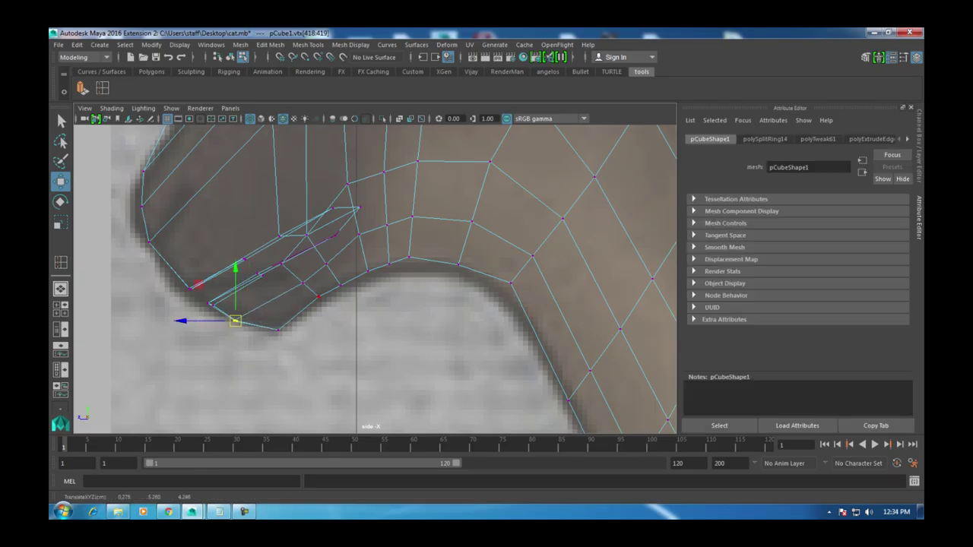
Step: Orbit the perspective view around the head and start the Multi-Cut tool from Mesh Tools
key("space")
key("space")
left_click_drag(381, 274, 410, 281, "alt")
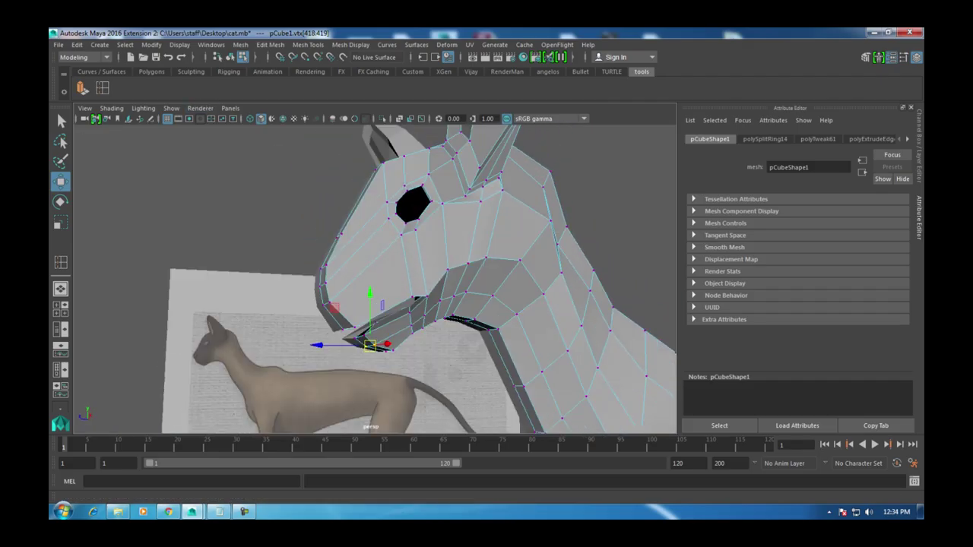
left_click(308, 44)
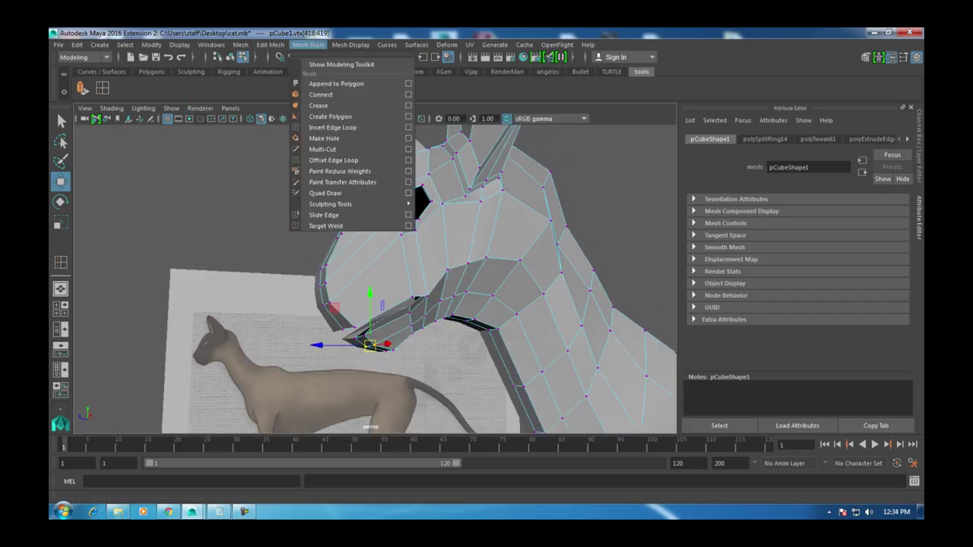
left_click(342, 149)
scroll(384, 282, "up", 6)
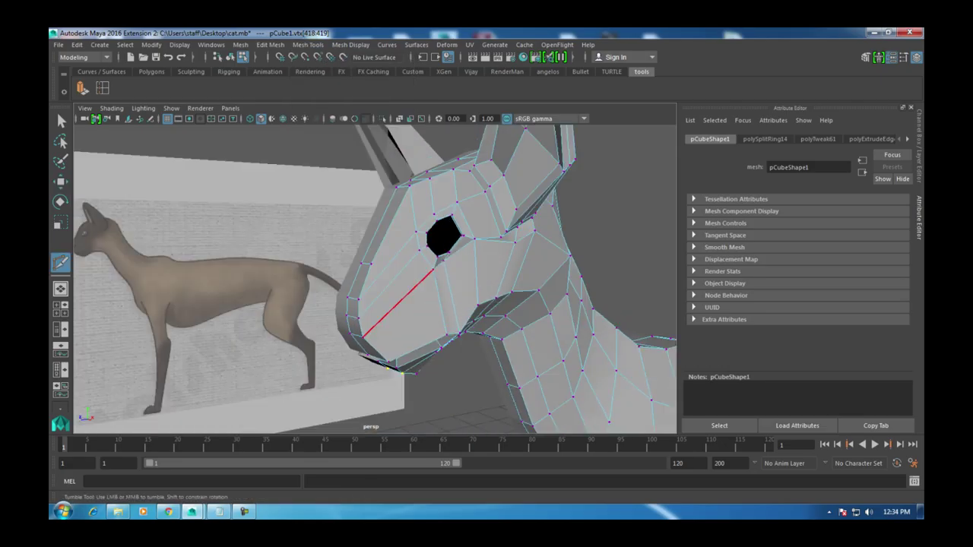
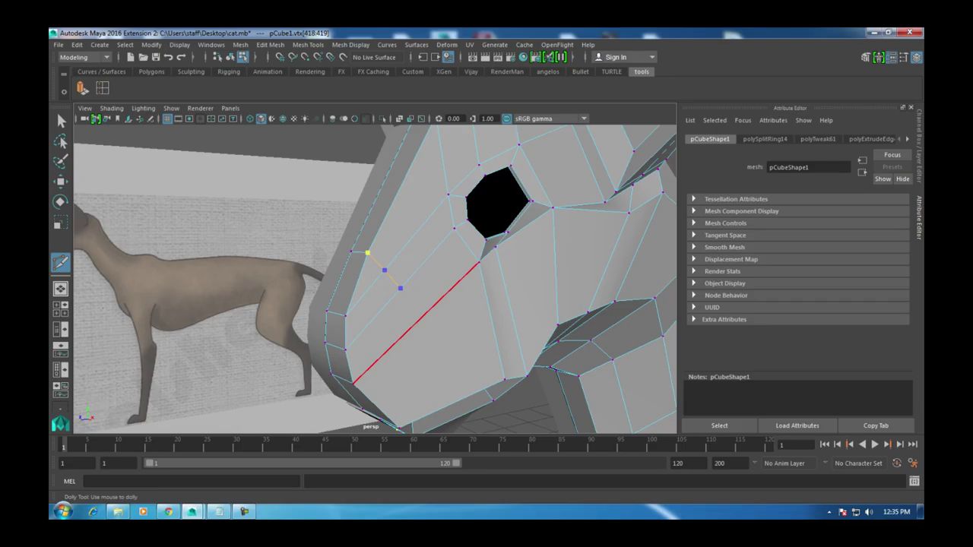
Step: Multi-Cut a new edge across the cat's muzzle and add a cut point on the head's side
left_click_drag(450, 405, 425, 253, "alt")
left_click_drag(426, 319, 394, 315, "alt")
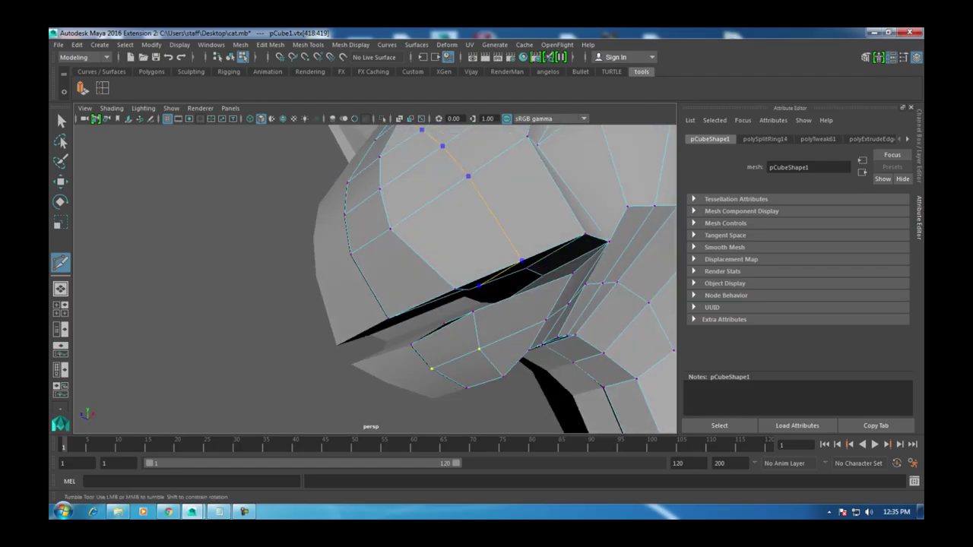
key("Return")
left_click_drag(471, 243, 449, 221, "alt")
middle_click_drag(449, 220, 470, 198, "alt")
left_click(472, 165)
Step: With the Move tool, select and nudge the cheek vertices below the eye
key("w")
left_click_drag(470, 198, 482, 174, "alt")
right_click_drag(482, 174, 431, 170)
left_click(391, 227)
left_click_drag(391, 228, 411, 251)
key("ctrl+z")
left_click(436, 292, "shift")
left_click(475, 397, "shift")
left_click_drag(475, 397, 410, 357, "alt")
left_click(554, 306)
left_click_drag(554, 307, 537, 298, "alt")
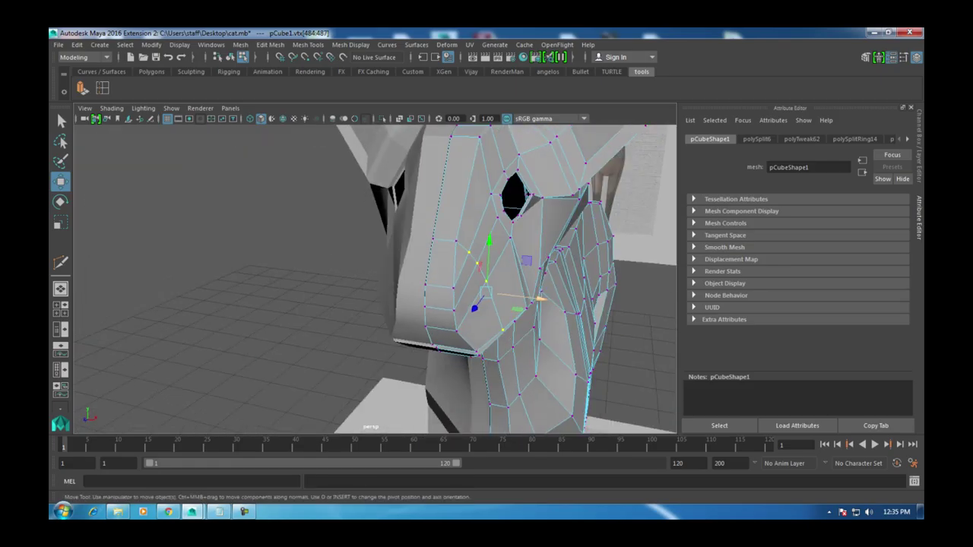
left_click(486, 281)
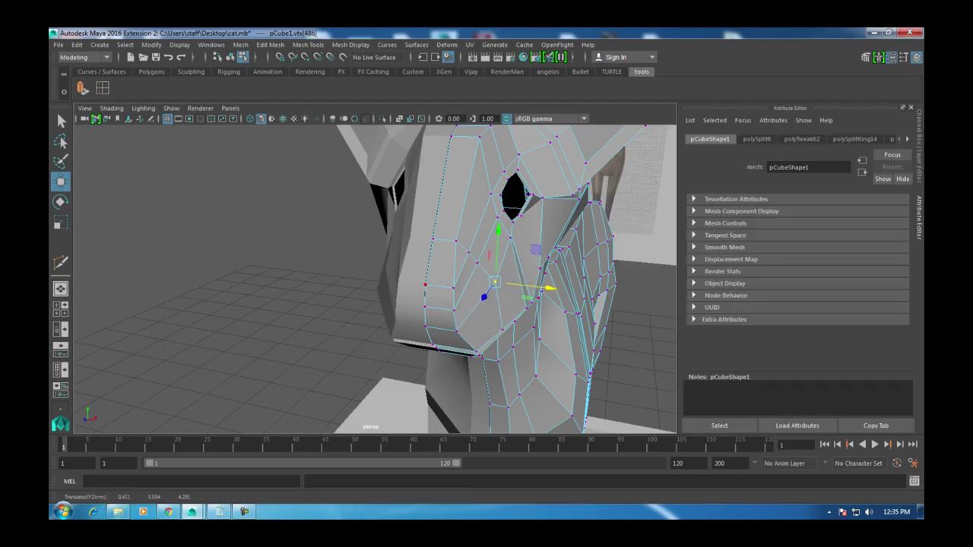
Step: Check the head in the four-view layout, then return to a re-angled perspective view
key("space")
key("space")
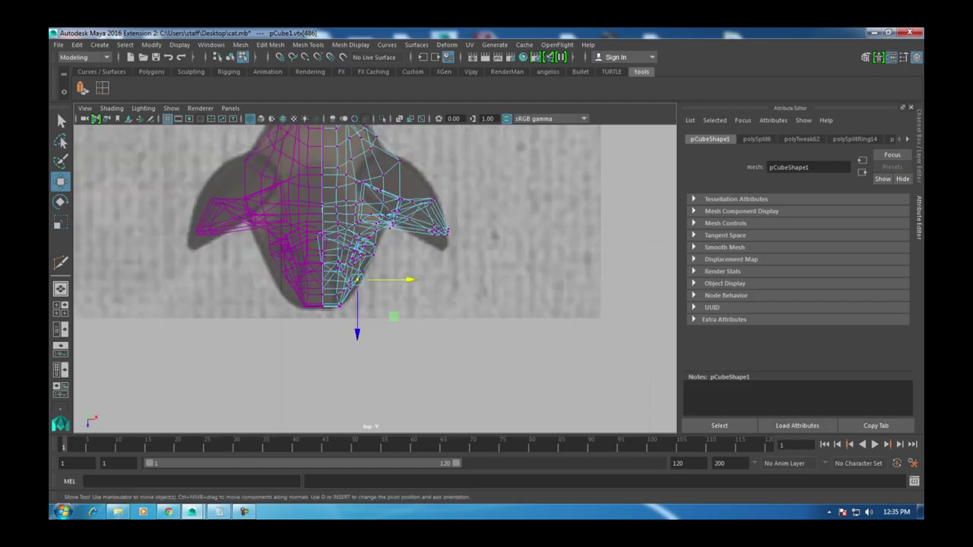
scroll(363, 273, "up", 4)
key("space")
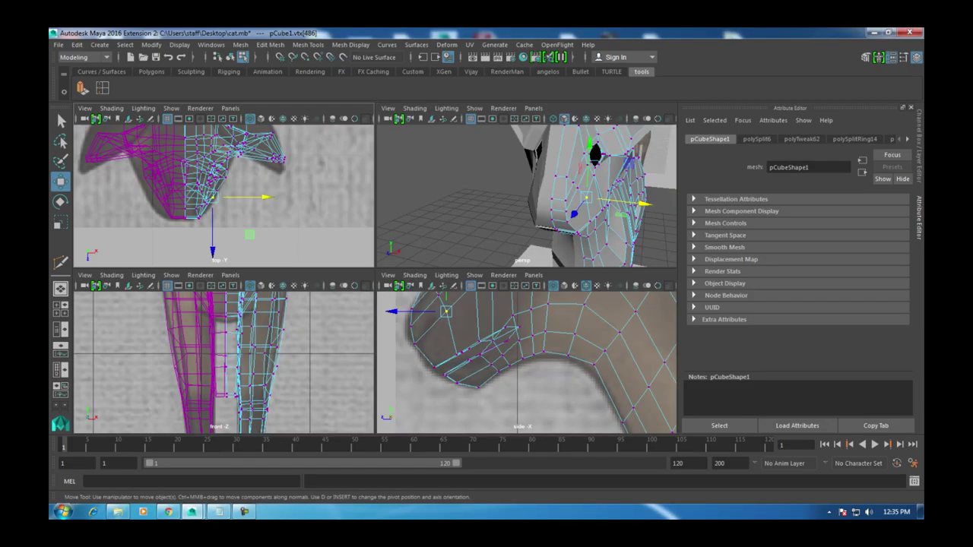
key("space")
left_click_drag(456, 266, 570, 264, "alt")
scroll(497, 278, "up", 2)
Step: Select a lower muzzle vertex and slide it sideways along X
left_click(496, 272)
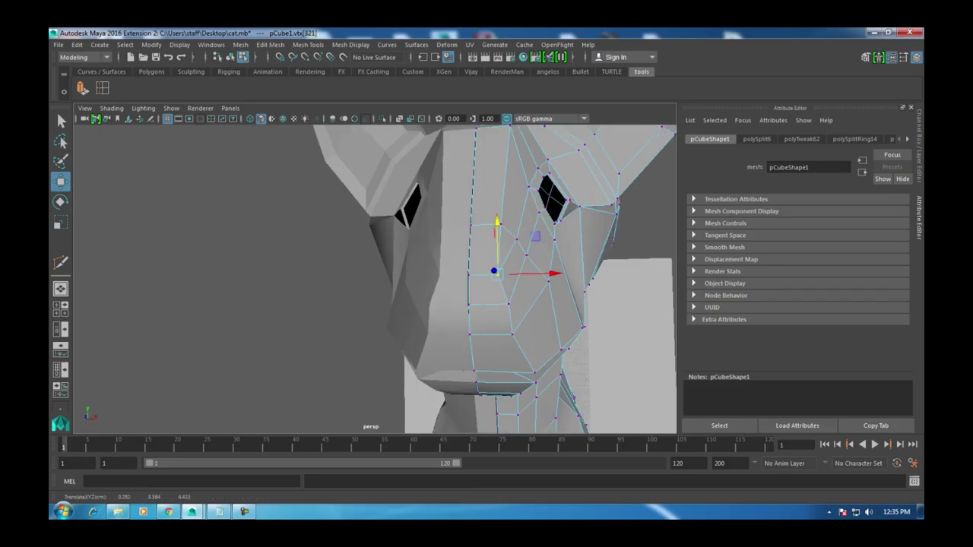
left_click_drag(494, 274, 456, 275, "alt")
left_click(190, 342)
left_click(464, 242)
left_click(449, 293)
left_click(459, 323)
middle_click_drag(487, 319, 487, 266, "alt")
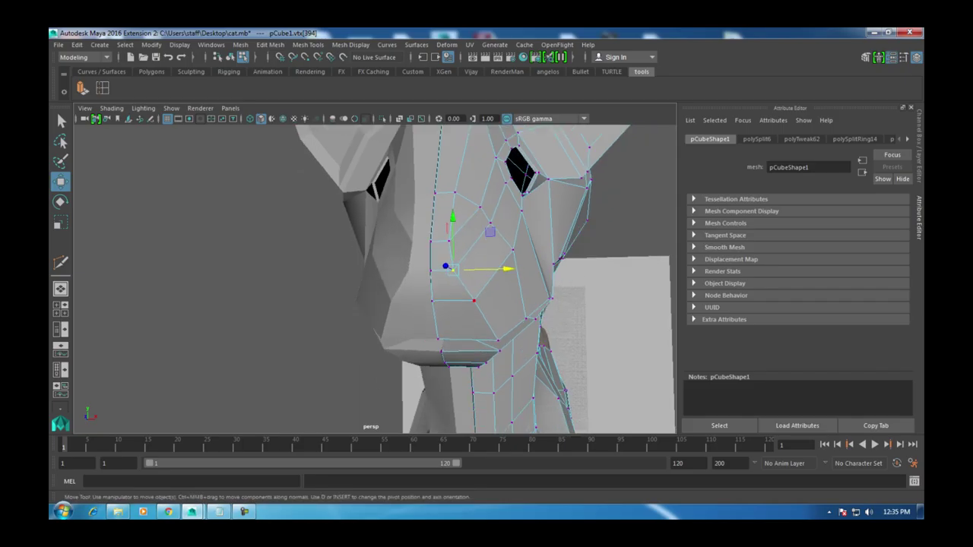
left_click_drag(524, 300, 418, 312)
Step: Select the ear-base vertices and check them in wireframe
scroll(486, 304, "up", 2)
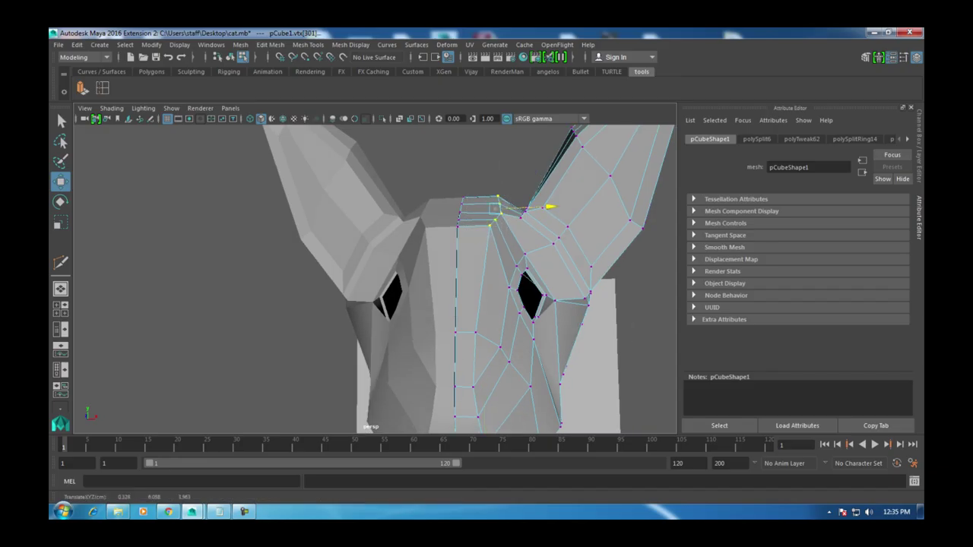
left_click_drag(487, 304, 456, 308, "alt")
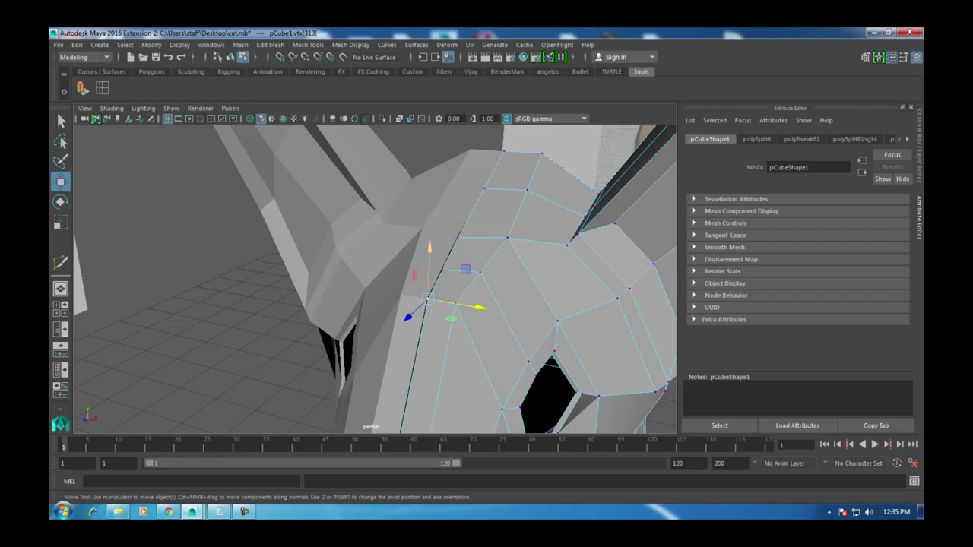
left_click(457, 238, "shift")
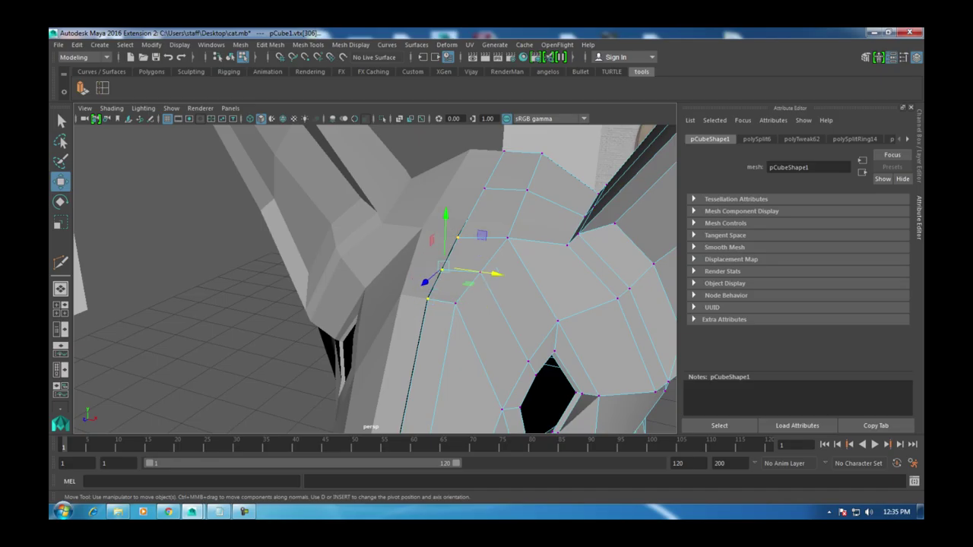
left_click_drag(500, 143, 524, 163, "shift")
mouse_move(456, 304)
left_mouse_down("alt")
mouse_move(395, 297)
mouse_move(555, 274)
mouse_move(501, 279)
left_mouse_up("alt")
key("4")
key("5")
Step: Select two muzzle-edge vertices and move them sideways along X
left_click(401, 251)
left_click_drag(401, 251, 395, 277, "alt")
left_click(423, 243, "shift")
key("4")
key("5")
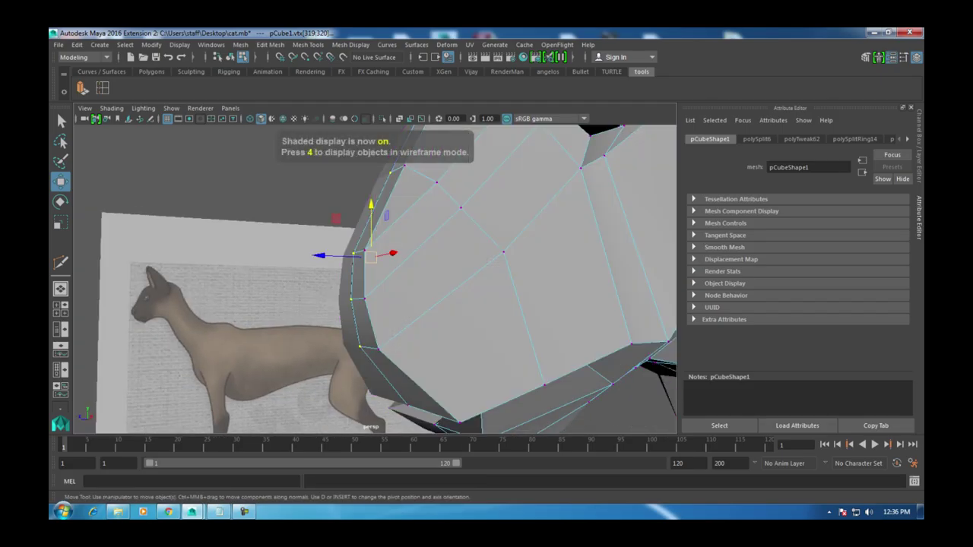
left_click_drag(320, 255, 449, 257)
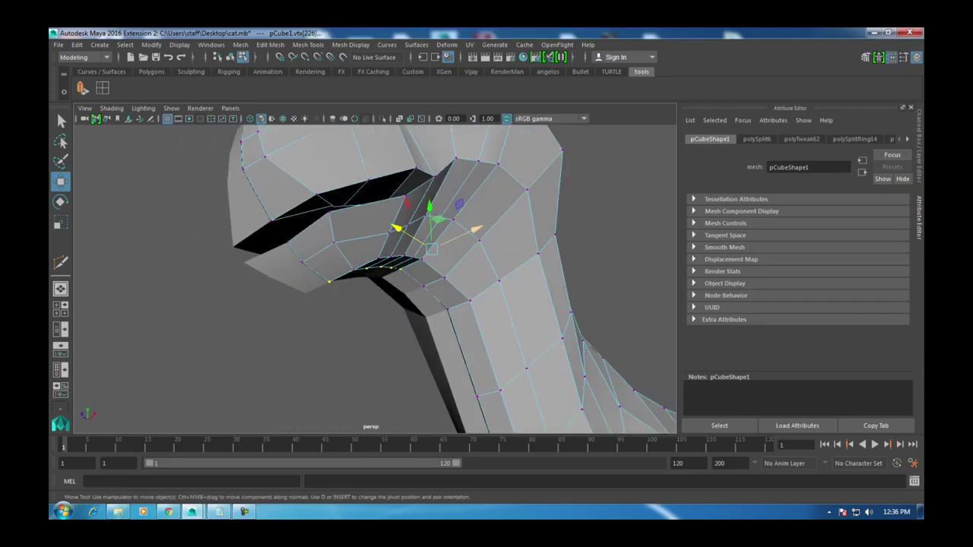
Step: Shift the selected mouth vertices vertically to reshape the jaw, then orbit around the whole cat
key("4")
left_click_drag(591, 260, 486, 262, "alt")
key("5")
left_click_drag(365, 237, 365, 242)
left_click_drag(486, 262, 487, 197, "alt")
scroll(372, 274, "down", 10)
left_click_drag(373, 274, 220, 247, "alt")
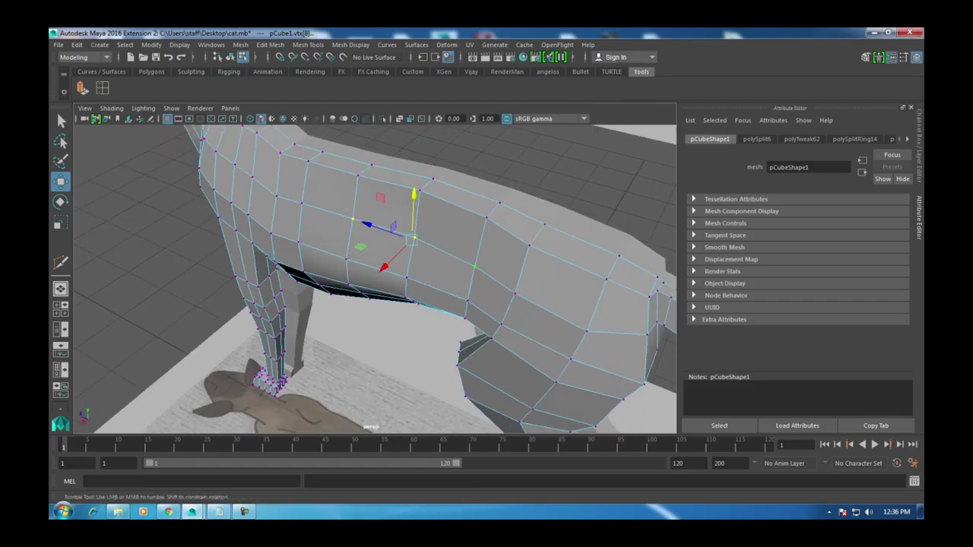
Step: Box-select the mid-body and foreleg vertices, move them along X, and check the wireframe
left_click_drag(220, 247, 250, 228, "alt")
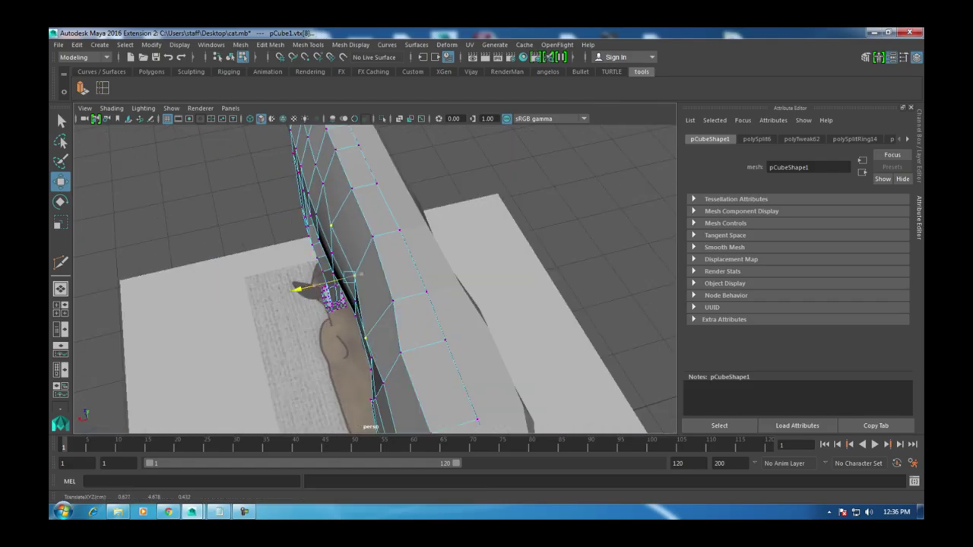
left_click_drag(251, 228, 277, 163, "alt")
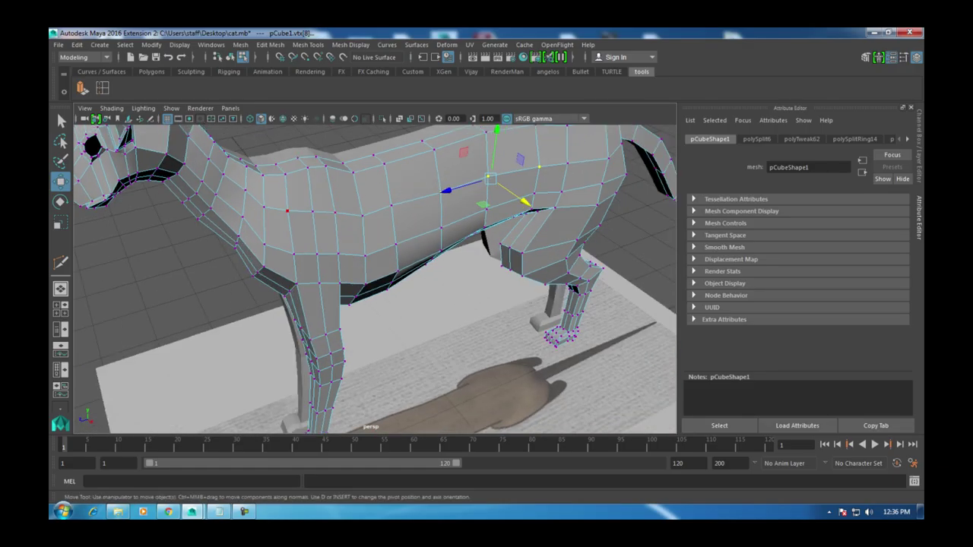
left_click_drag(373, 270, 374, 270)
left_click_drag(374, 270, 293, 259, "alt")
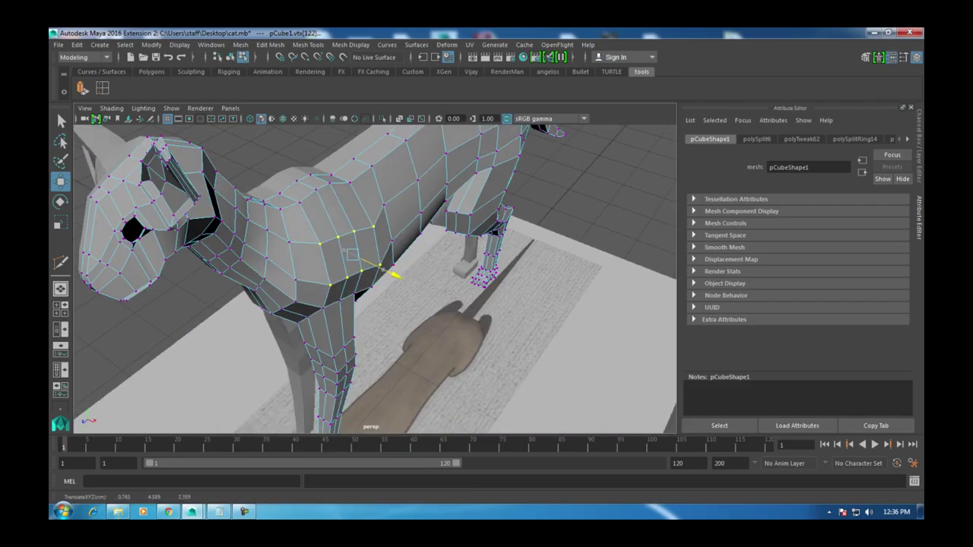
left_click_drag(372, 251, 384, 335, "alt")
left_click_drag(437, 288, 467, 266)
key("4")
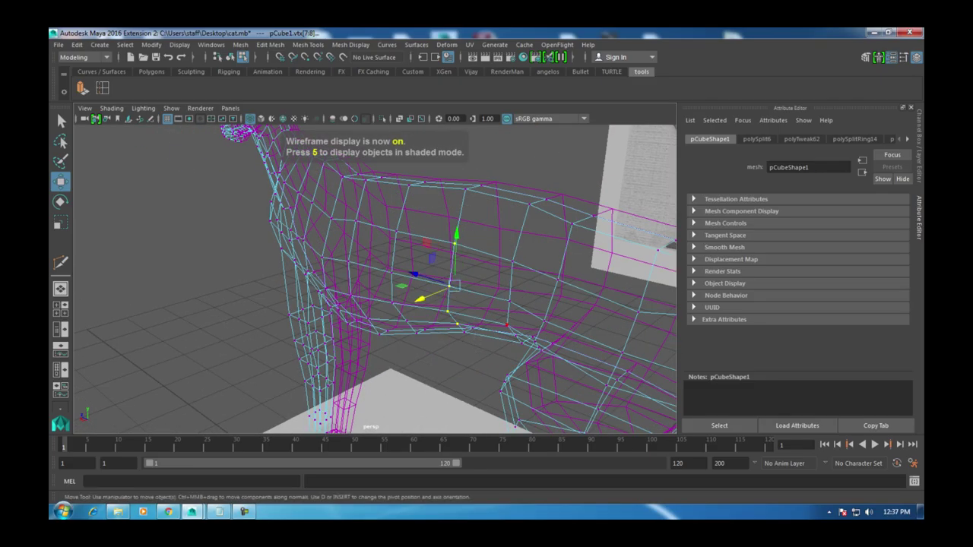
key("5")
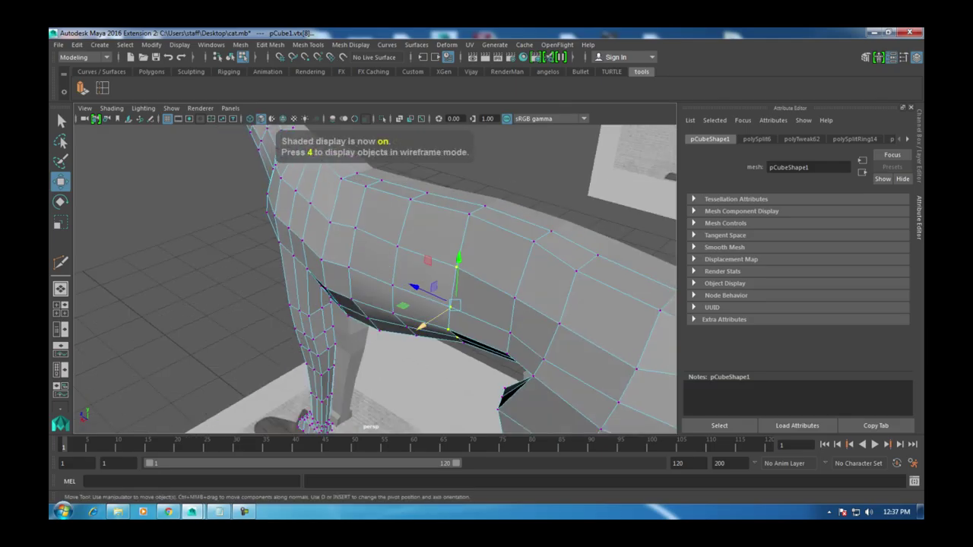
Step: Compare the mesh with the top reference view, then return to the perspective view
key("space")
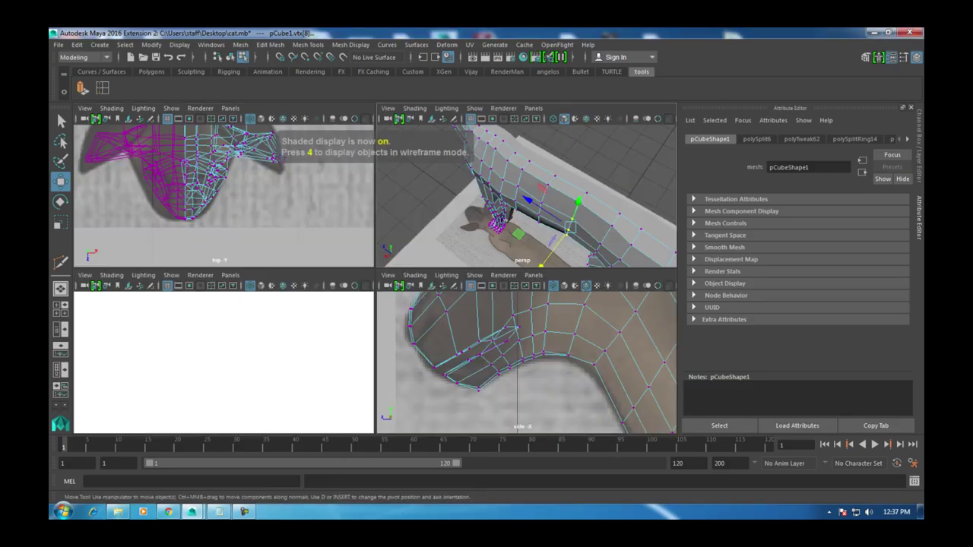
key("space")
scroll(372, 274, "down", 3)
scroll(374, 162, "up", 6)
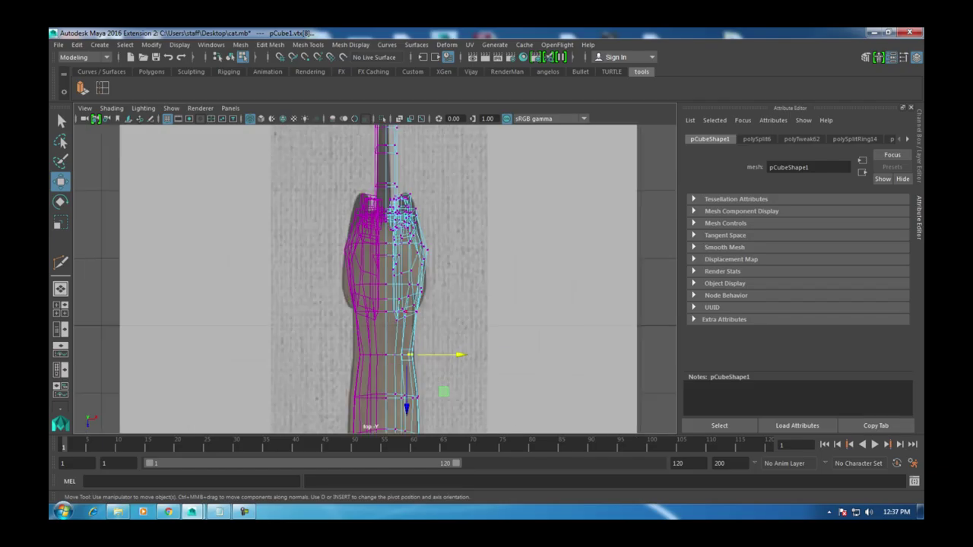
scroll(373, 274, "up", 2)
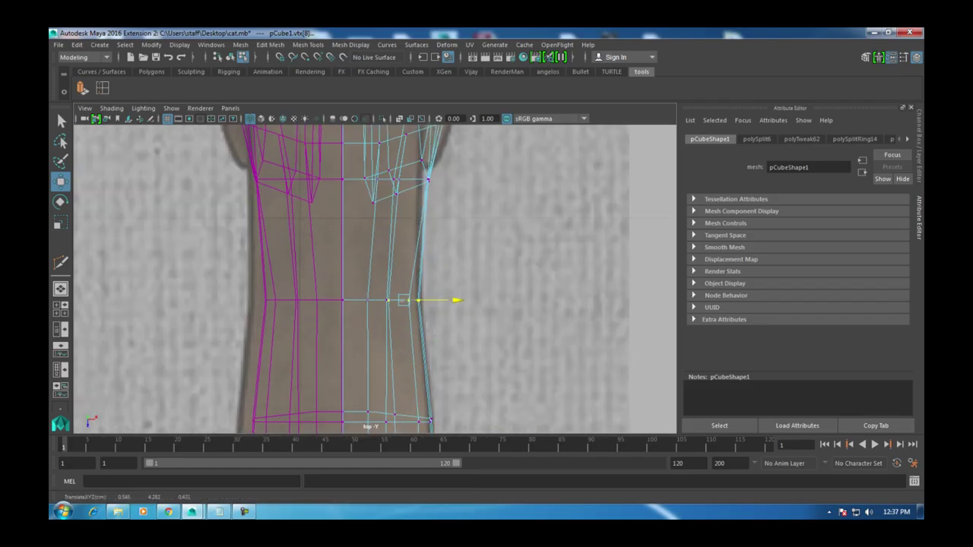
scroll(373, 274, "down", 5)
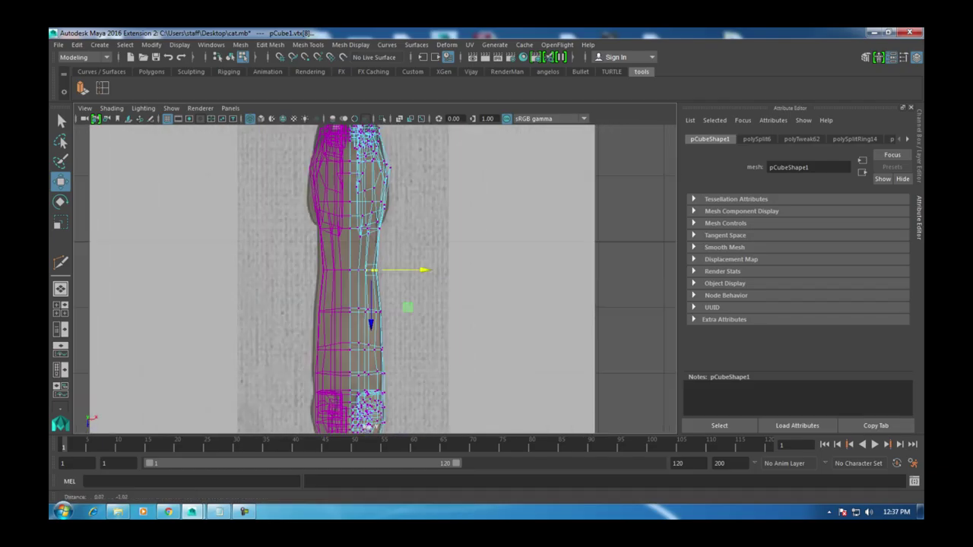
middle_click_drag(373, 273, 369, 231, "alt")
key("space")
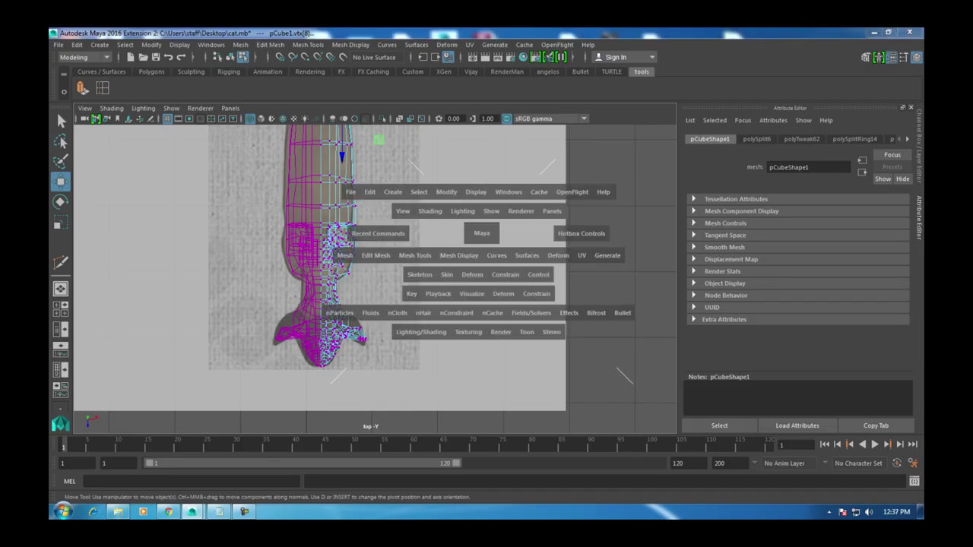
key("space")
middle_click_drag(434, 217, 465, 301, "alt")
left_click_drag(372, 274, 316, 262, "alt")
scroll(372, 274, "up", 6)
Step: Check the head against the front and side reference views, focusing on the muzzle
key("space")
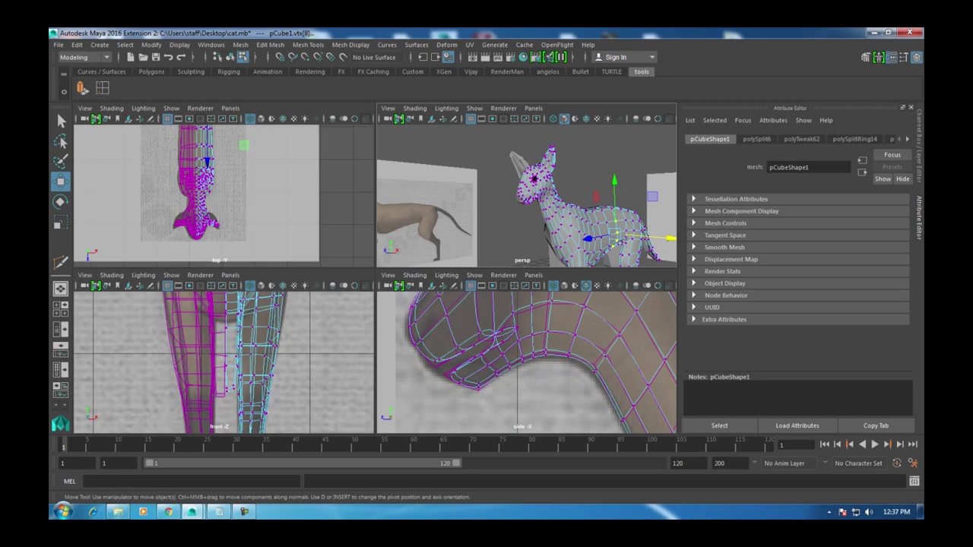
key("space")
scroll(228, 357, "up", 5)
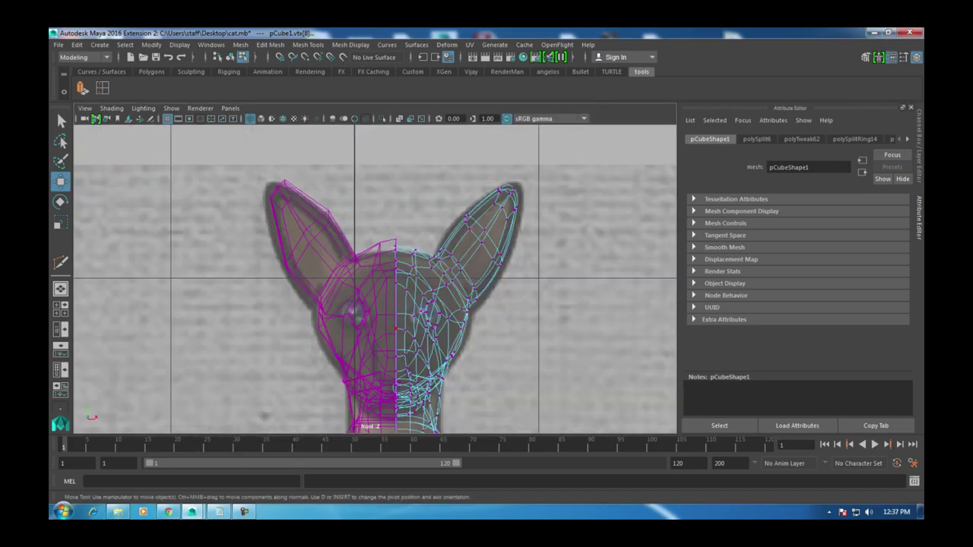
key("space")
key("space")
middle_click_drag(373, 266, 380, 294, "alt")
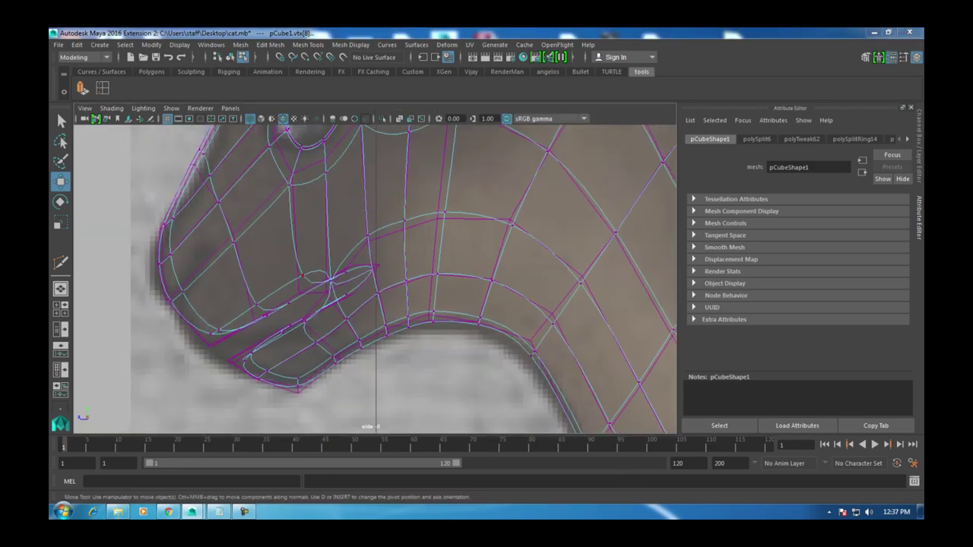
key("space")
key("space")
left_click_drag(395, 266, 365, 266, "alt")
scroll(372, 251, "up", 6)
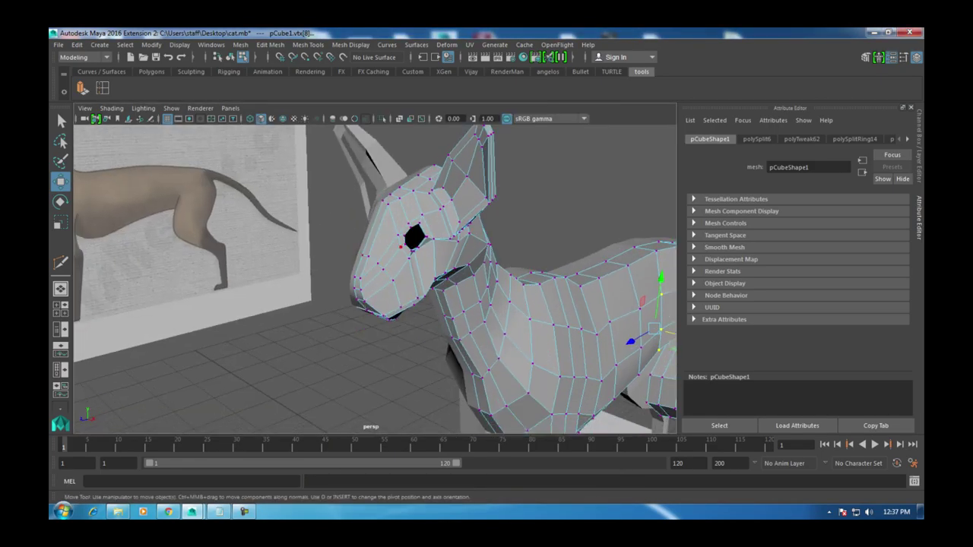
Step: Select the snout face in face mode and frame it in the maximized side view
right_click(400, 205)
left_click(400, 235)
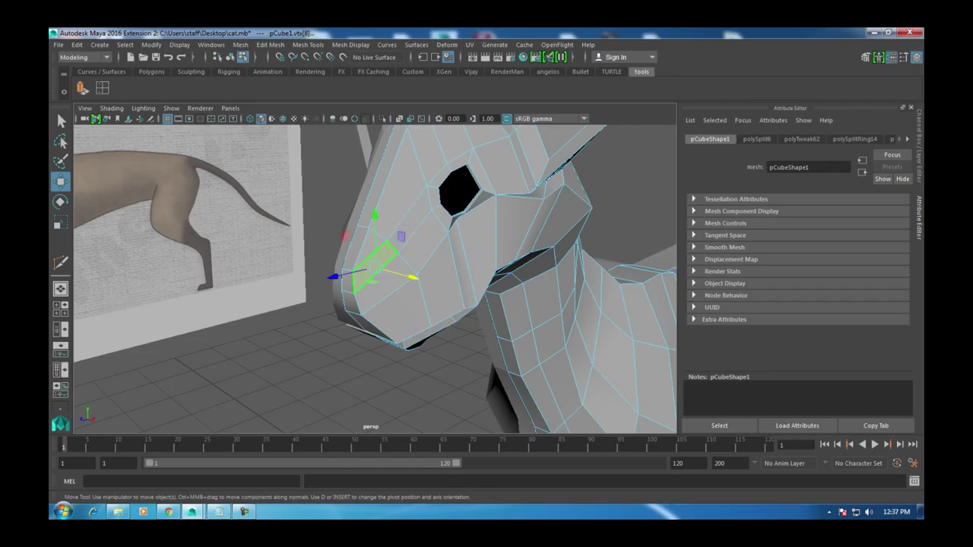
left_click_drag(380, 266, 441, 266, "alt")
middle_click_drag(441, 266, 418, 247, "alt")
left_click(342, 274, "shift")
left_click_drag(418, 247, 517, 258, "alt")
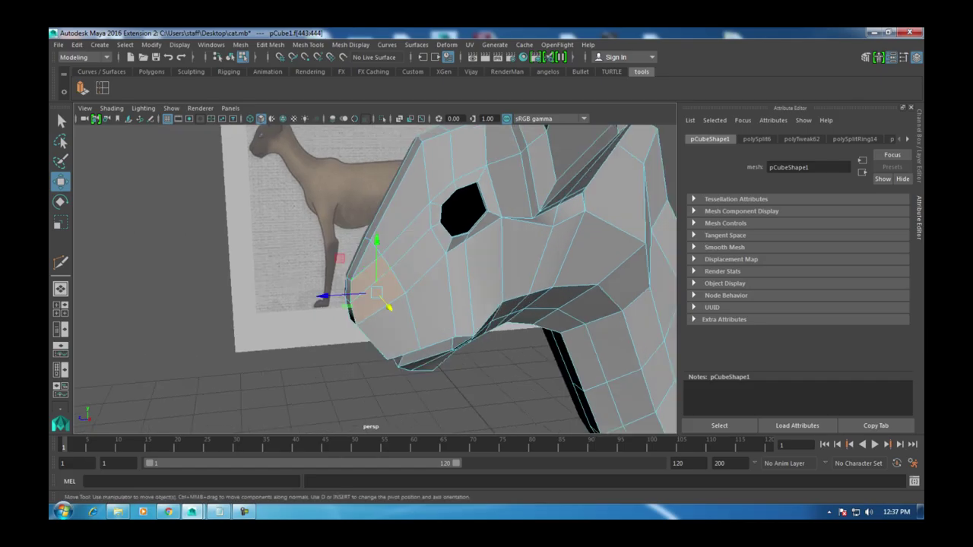
key("space")
key("space")
key("space")
key("space")
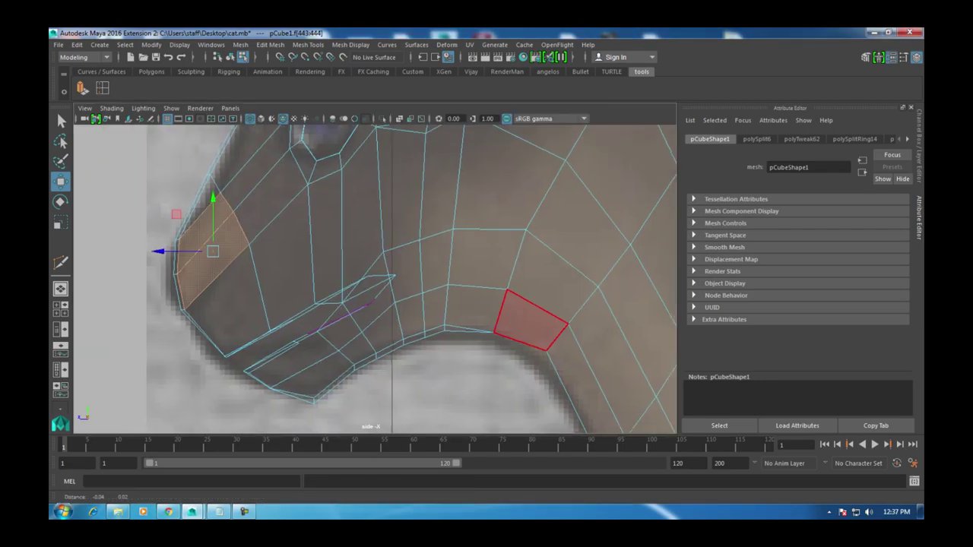
middle_click_drag(380, 273, 431, 292, "alt")
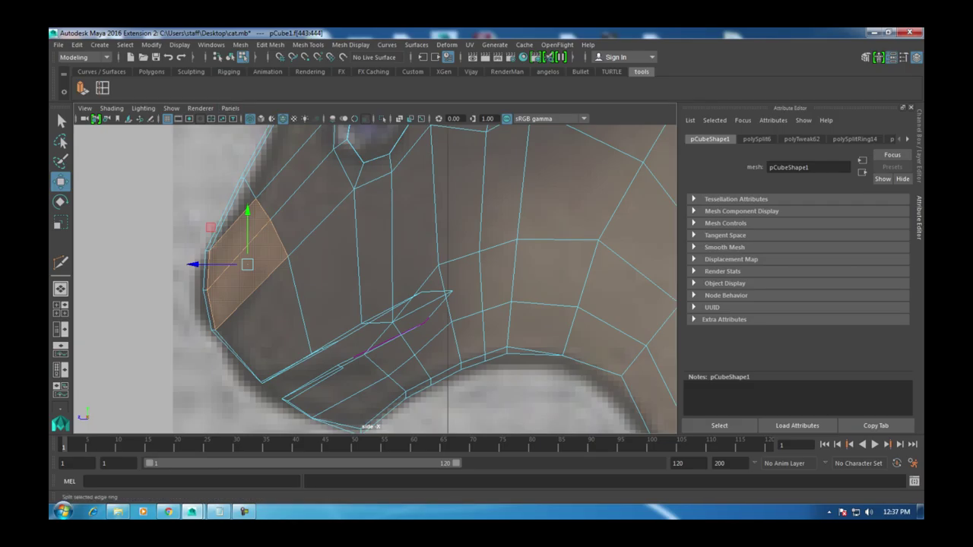
Step: Extrude the snout face with Ctrl+E and scale the extrusion slightly inward
key("ctrl+e")
key("r")
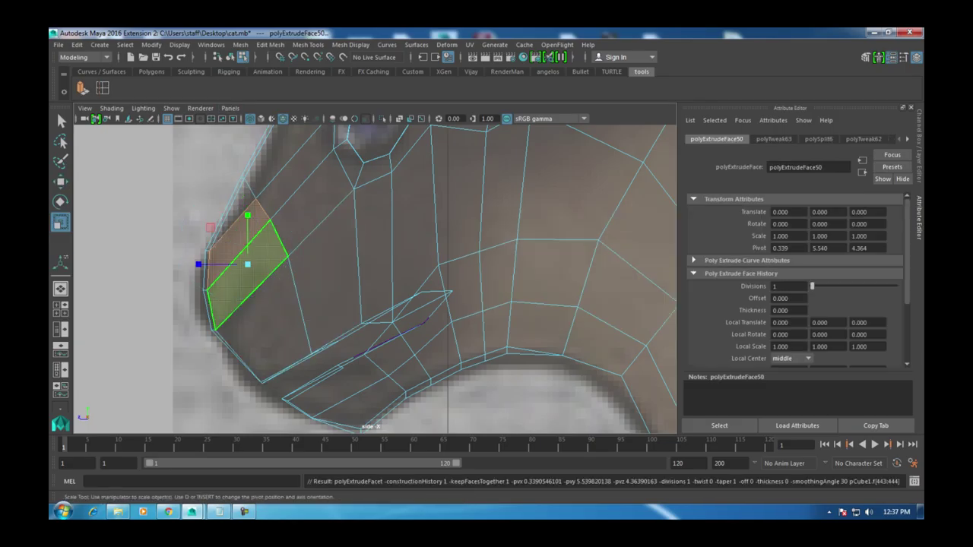
left_click_drag(199, 264, 199, 264)
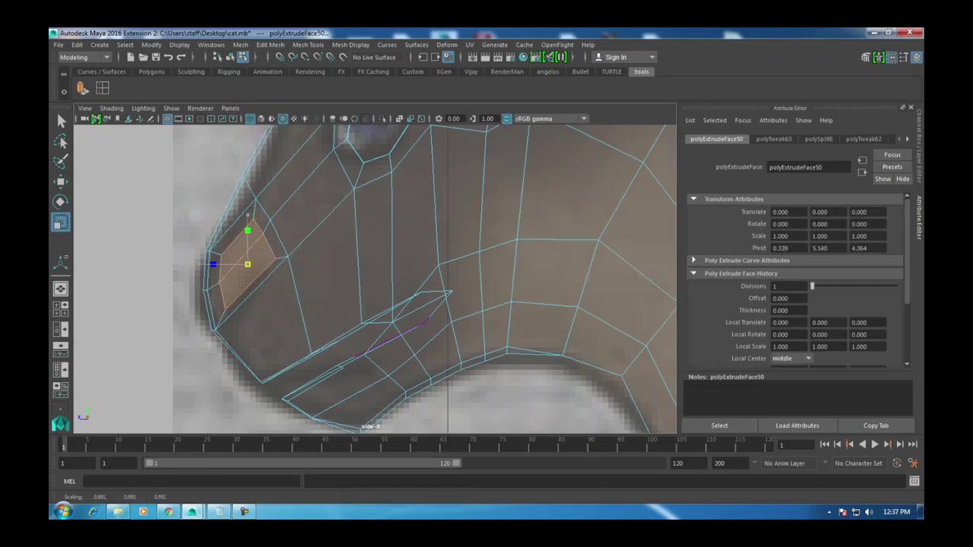
scroll(456, 195, "down", 3)
key("space")
key("f")
key("w")
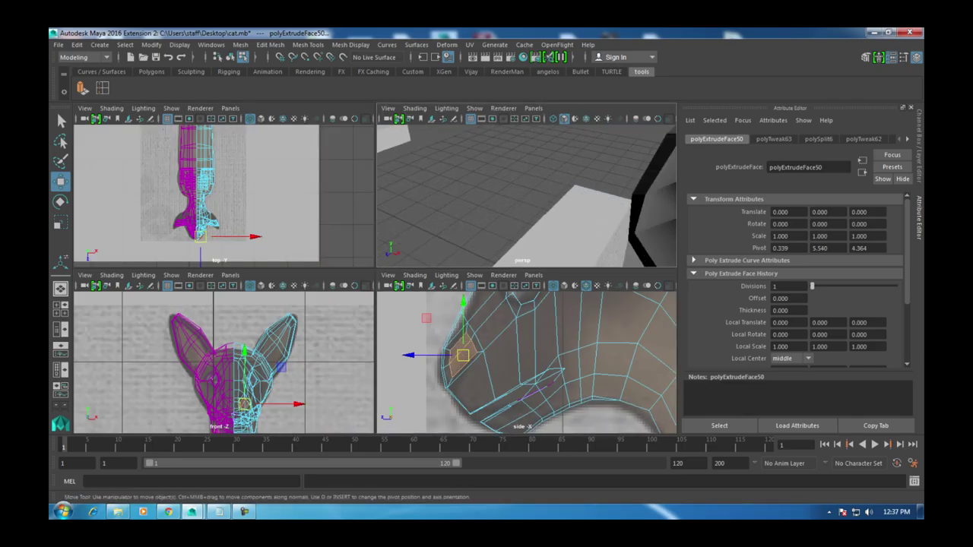
key("f")
key("space")
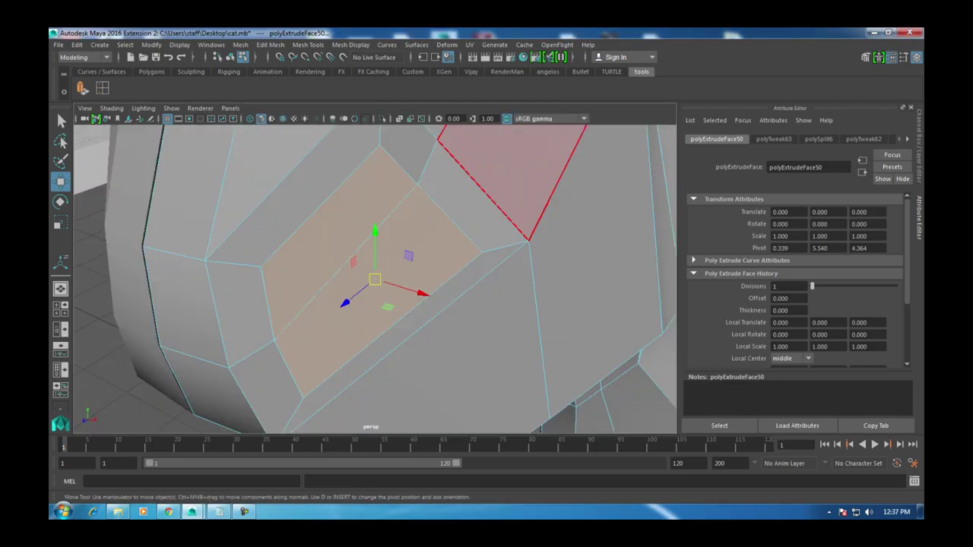
left_click_drag(373, 274, 426, 251, "alt")
middle_click_drag(426, 251, 395, 266, "alt")
Step: Redo the extrude, then extrude the snout face a second time and push it inward
key("ctrl+z")
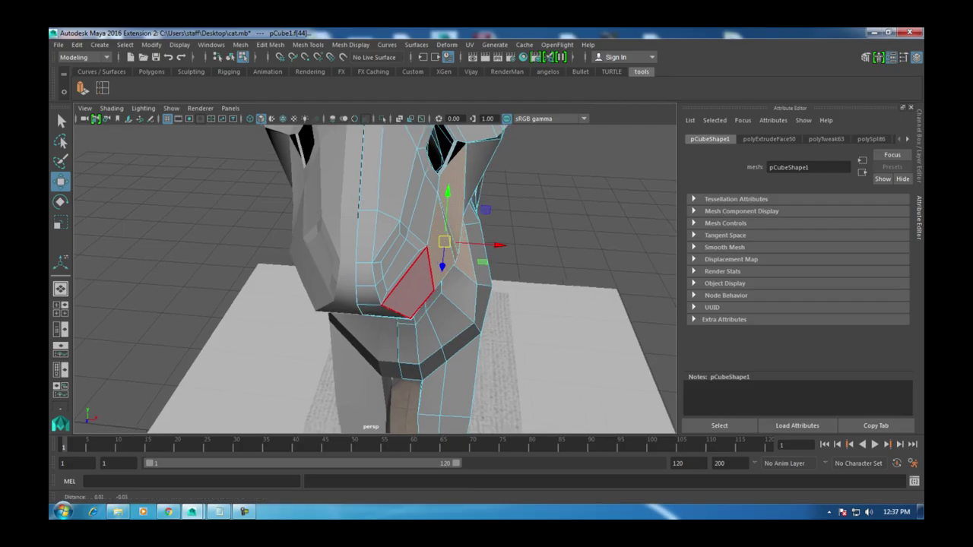
key("ctrl+z")
key("shift+z")
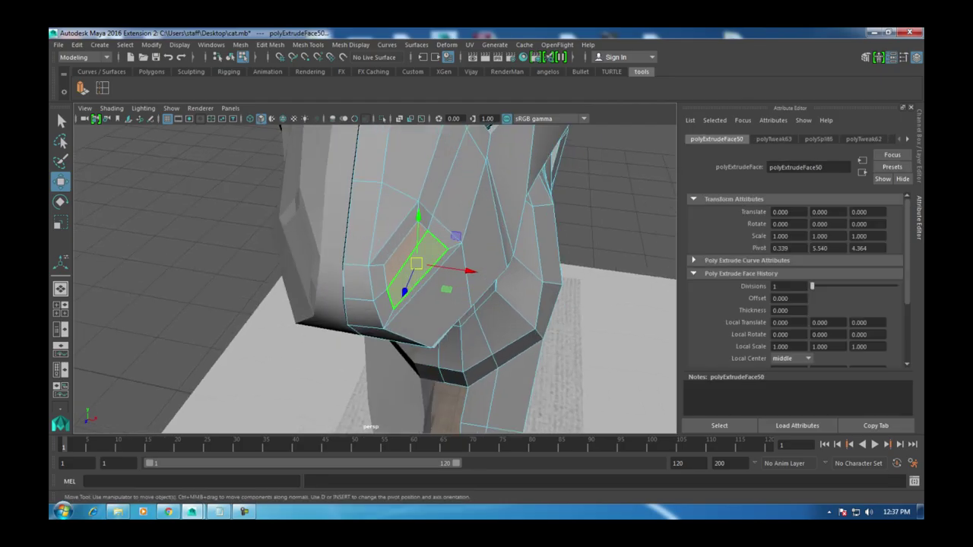
key("e")
left_click_drag(380, 304, 426, 301, "alt")
key("ctrl+e")
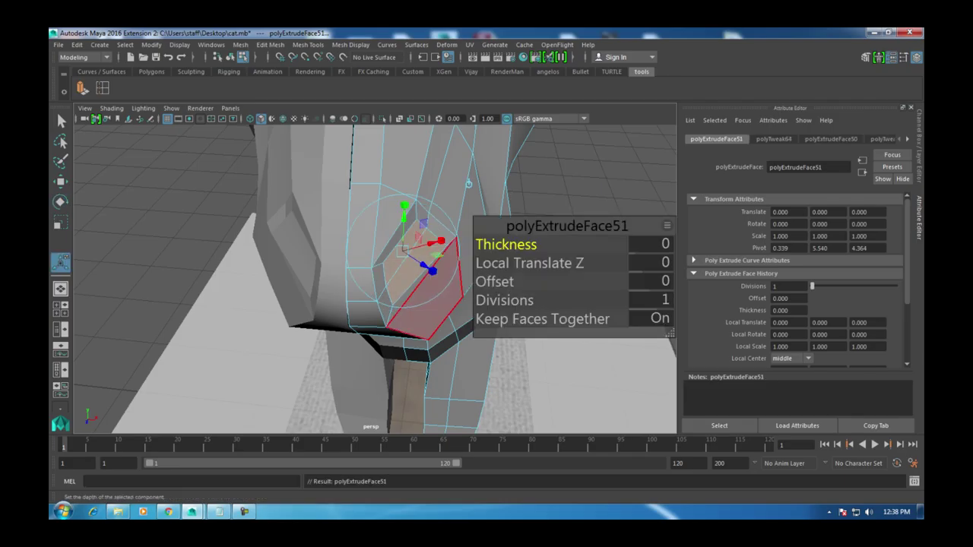
left_click_drag(423, 262, 403, 186)
key("w")
Step: Pull a nostril rim vertex into place and shrink the rim vertices
left_click_drag(411, 228, 456, 200, "alt")
right_click_drag(456, 199, 414, 200)
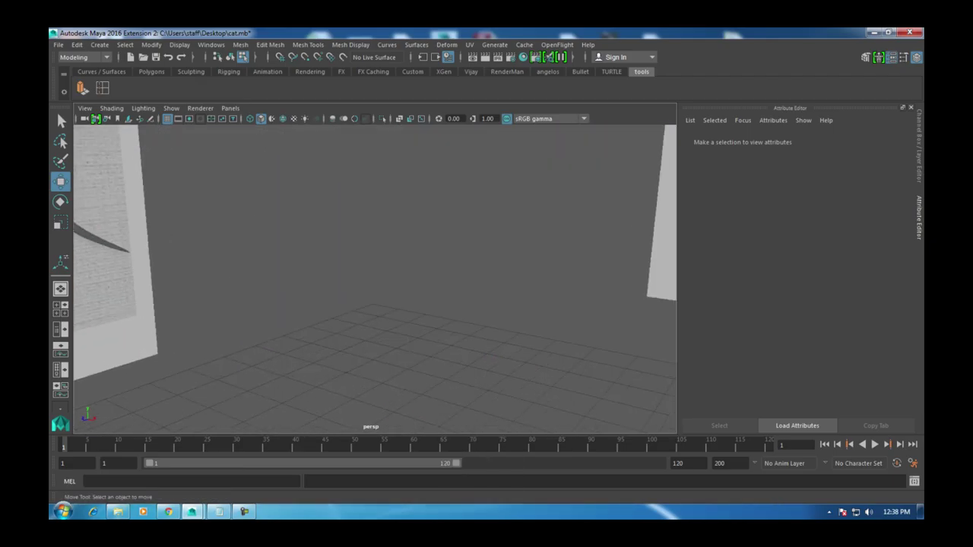
left_click(376, 268)
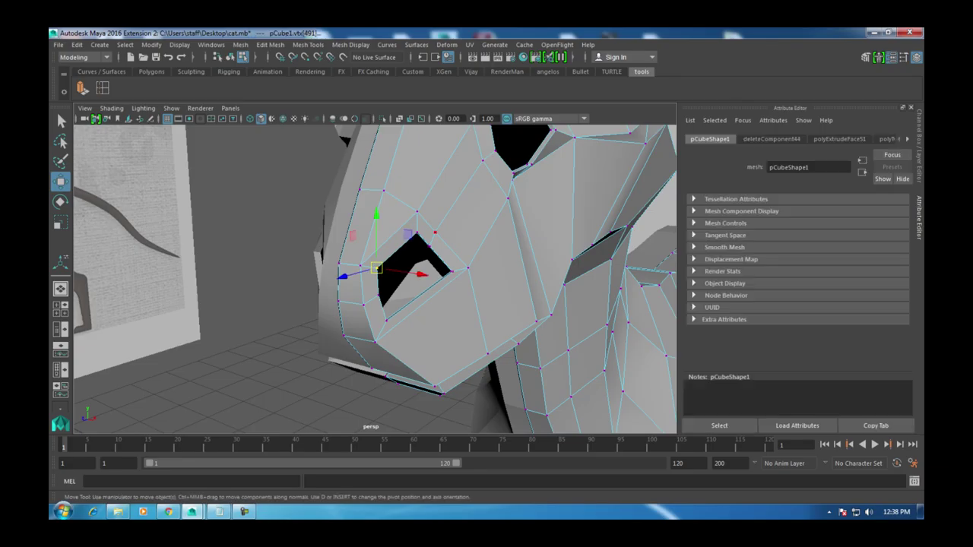
left_click_drag(376, 268, 391, 282)
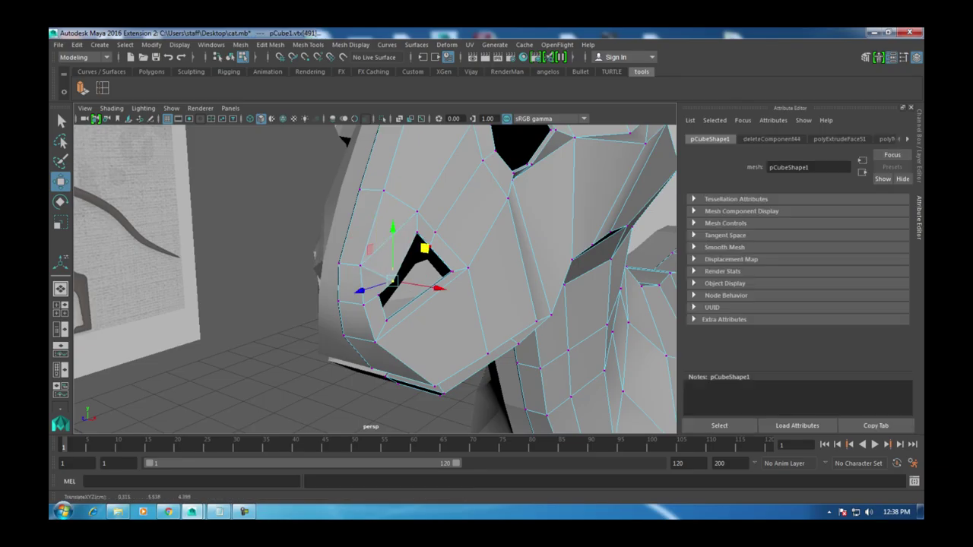
scroll(391, 282, "up", 5)
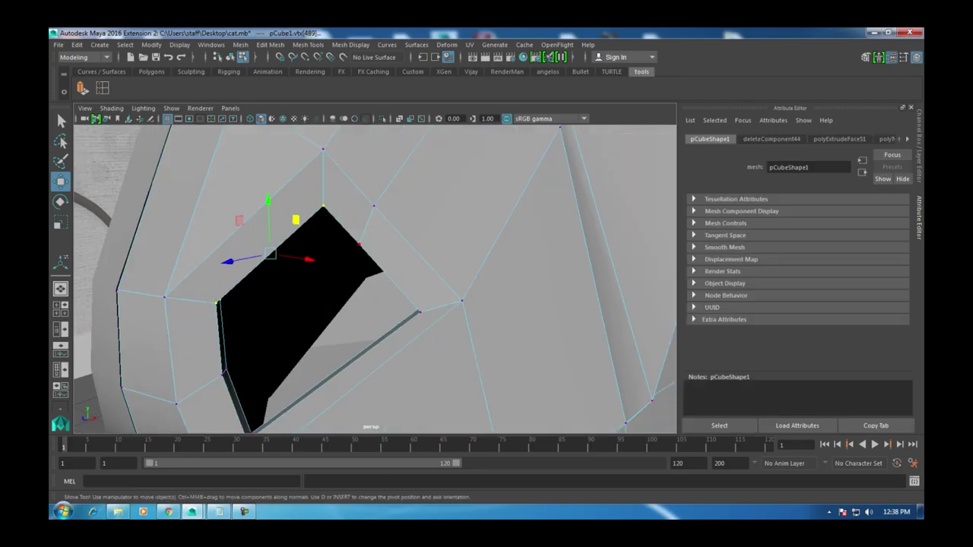
key("ctrl+z")
key("ctrl+z")
key("ctrl+z")
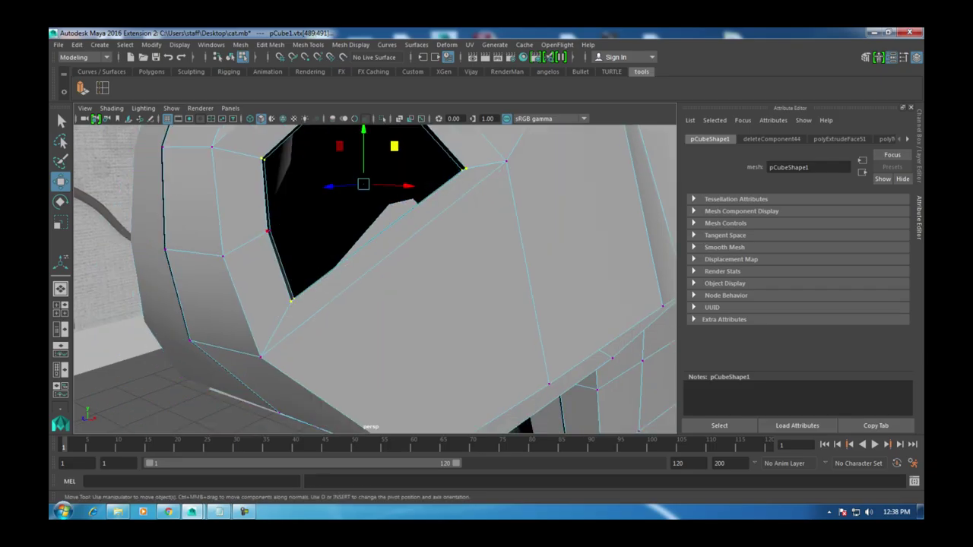
key("4")
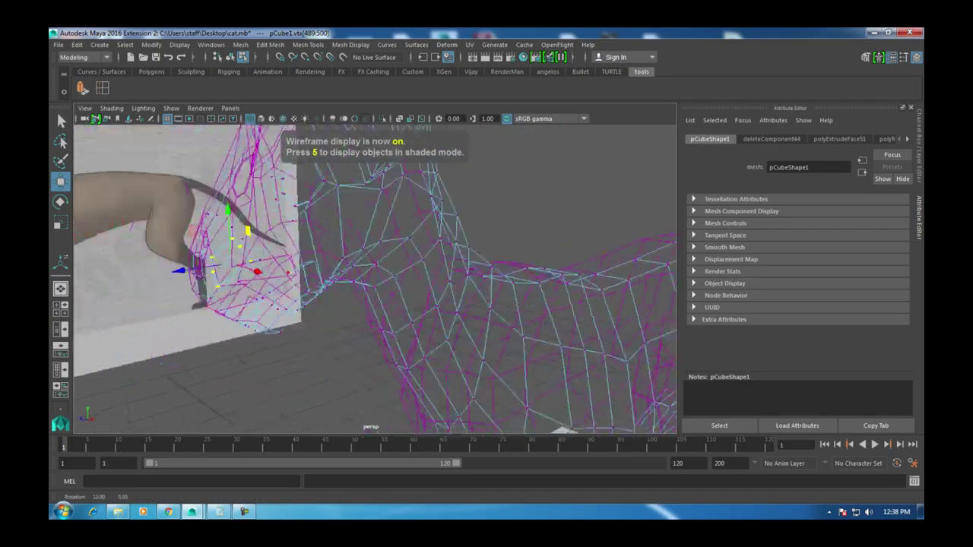
key("5")
key("f")
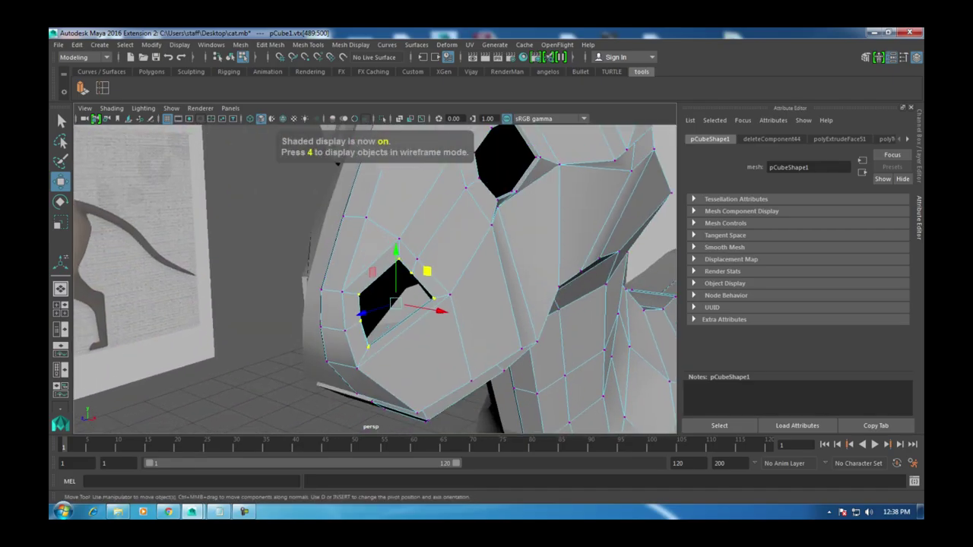
key("r")
left_click_drag(395, 304, 380, 308)
Step: Select the ring of vertices around the nostril and scale it smaller
left_click_drag(337, 161, 456, 243, "alt")
left_click_drag(380, 273, 304, 279, "alt")
key("w")
key("e")
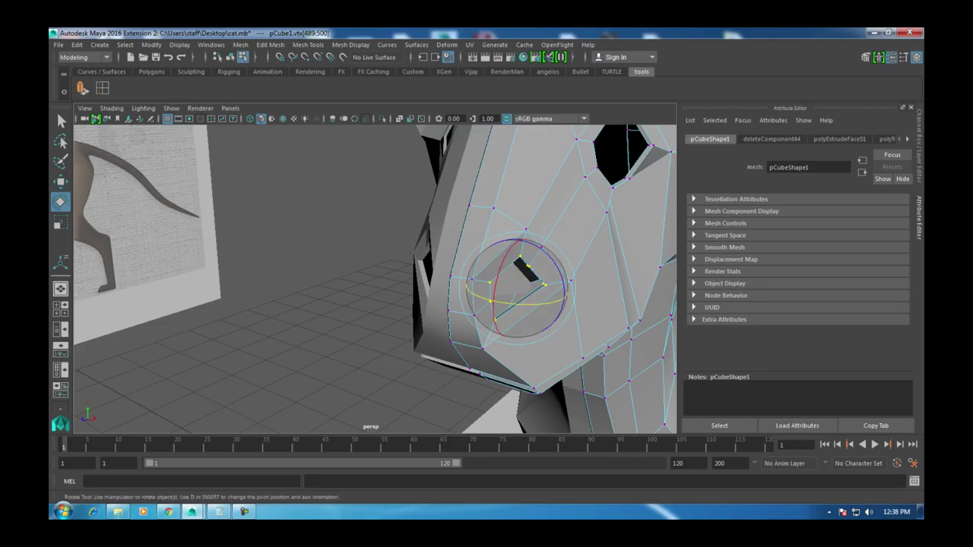
left_click_drag(372, 274, 251, 275, "alt")
key("w")
right_click_drag(428, 186, 486, 169)
left_click_drag(487, 169, 425, 175, "alt")
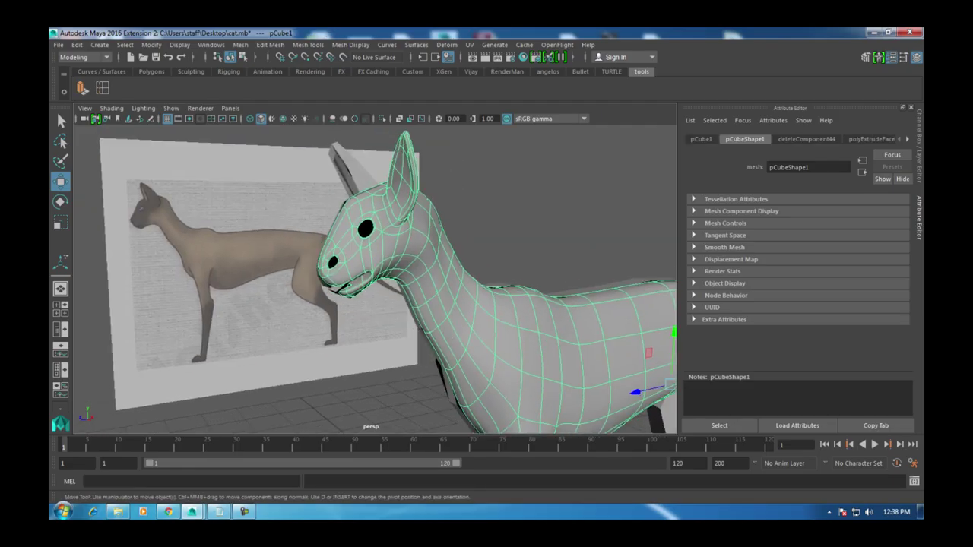
scroll(372, 279, "up", 8)
right_click_drag(502, 217, 456, 215)
scroll(456, 228, "up", 5)
scroll(456, 228, "down", 5)
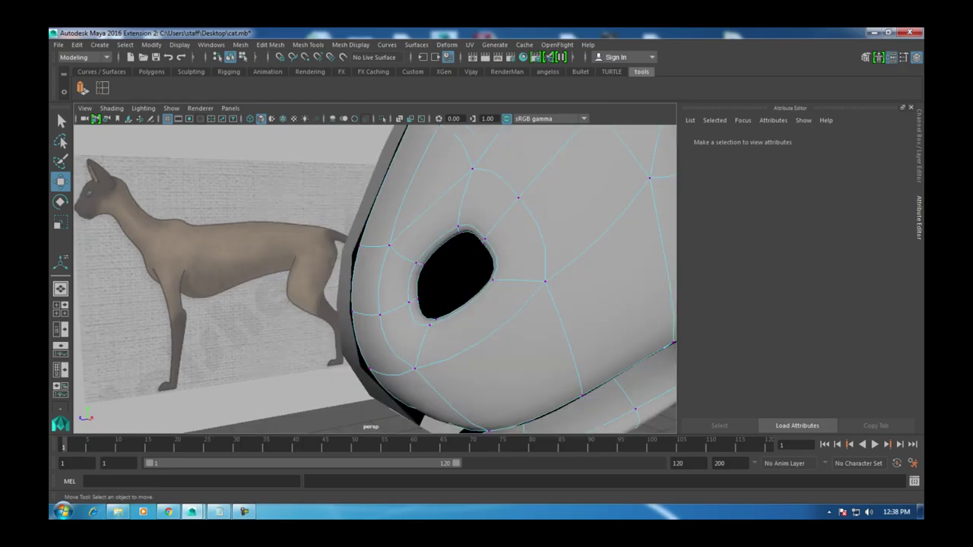
left_click(416, 263)
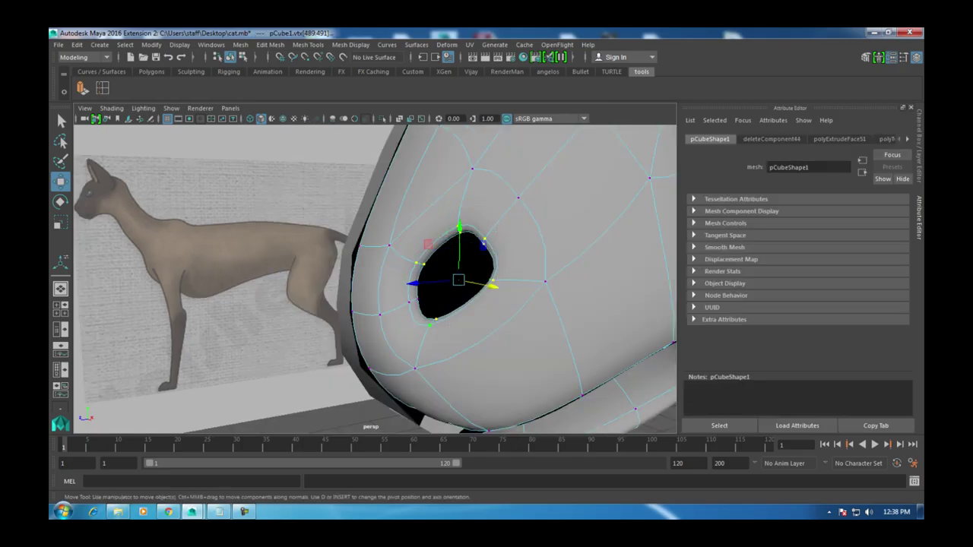
key("r")
left_click_drag(457, 280, 449, 281)
Step: Slide the nostril vertices toward the nose tip in the side view, then reselect the cat mesh
left_click_drag(380, 274, 487, 264, "alt")
key("w")
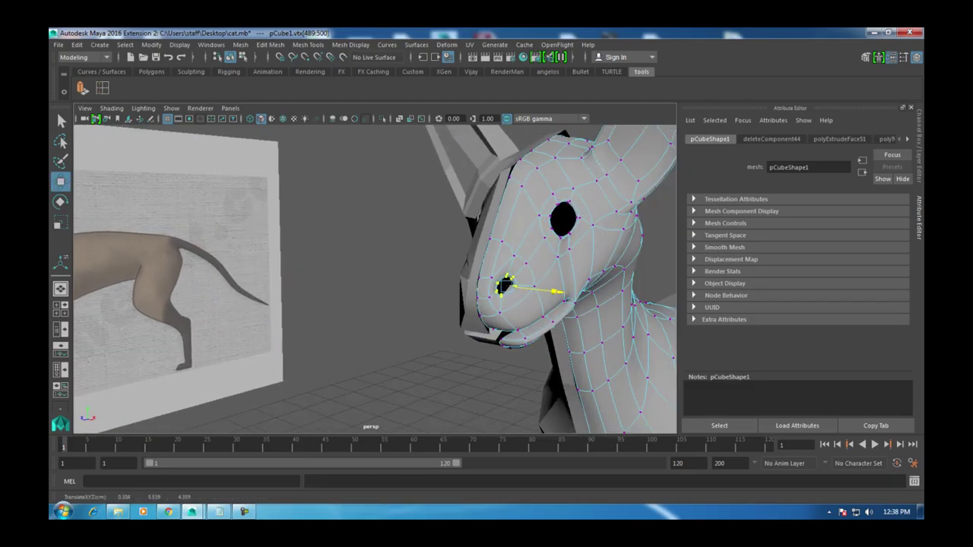
key("e")
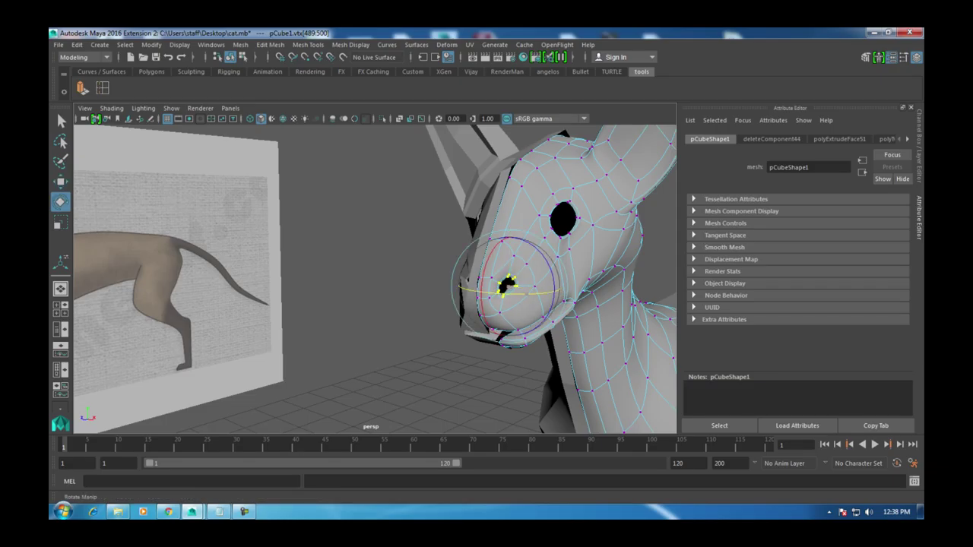
key("w")
key("space")
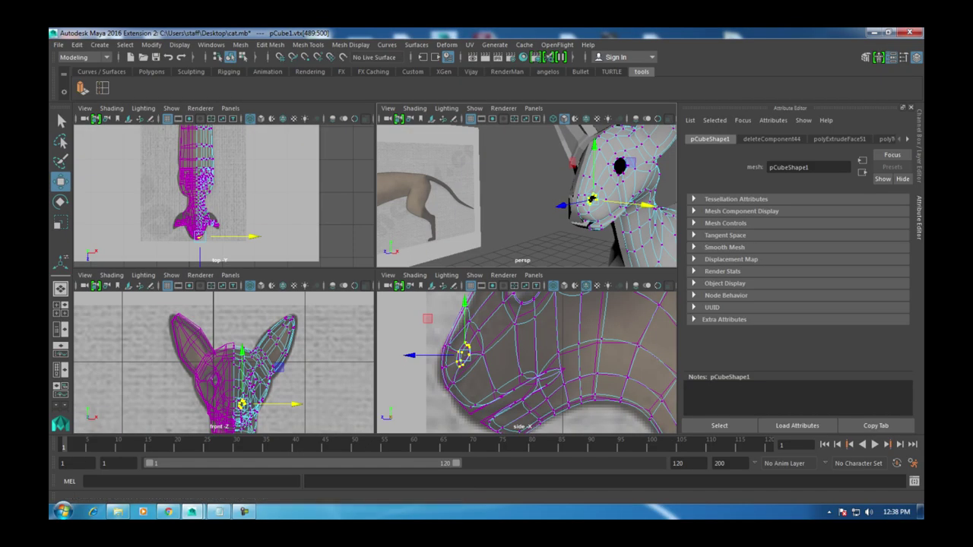
key("space")
key("space")
key("space")
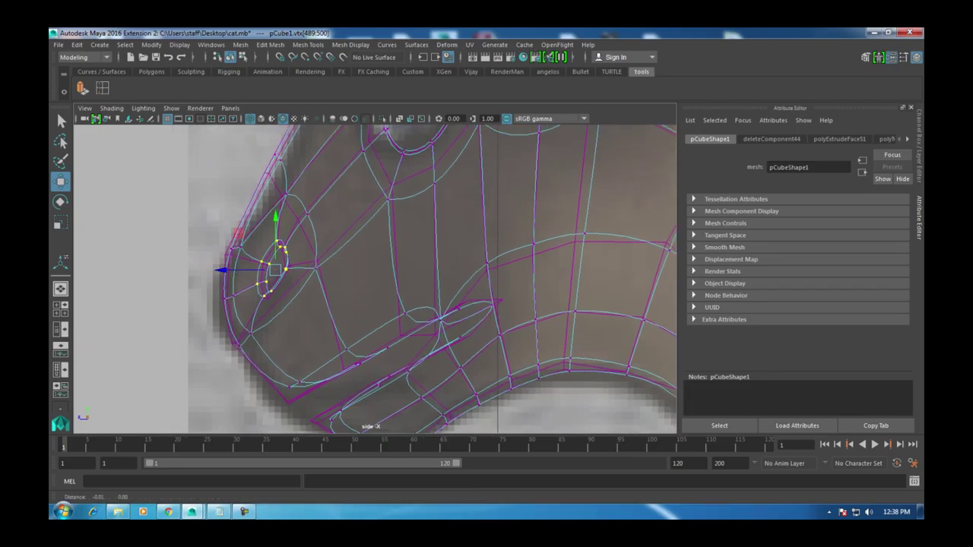
left_click_drag(232, 269, 228, 270)
key("space")
key("space")
key("space")
key("space")
right_click_drag(504, 186, 503, 149)
left_click(503, 152)
left_click_drag(504, 152, 396, 205, "alt")
Step: Move an inner hind-leg vertex onto its neighbour and merge them
left_click(395, 289)
scroll(375, 279, "up", 10)
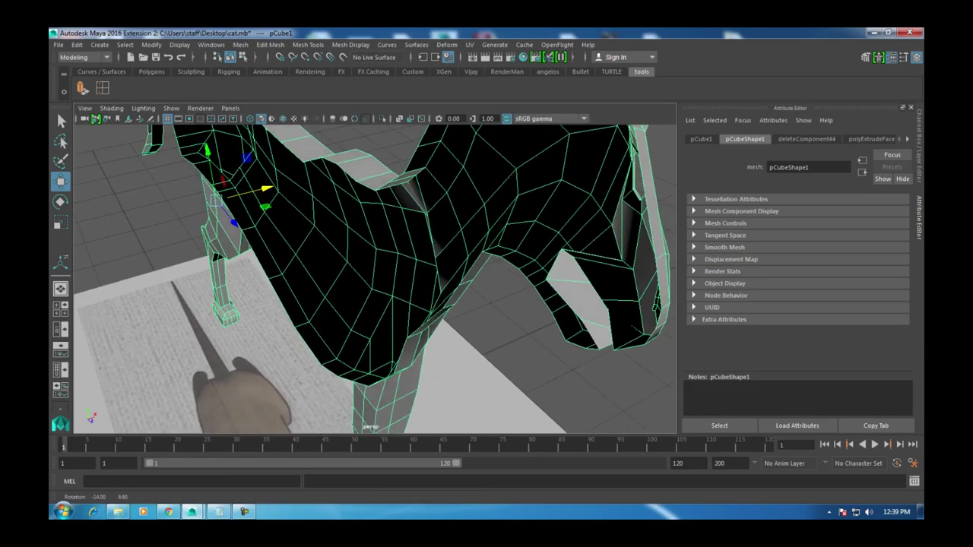
mouse_move(374, 279)
left_mouse_down("alt")
mouse_move(304, 284)
mouse_move(364, 270)
left_mouse_up("alt")
key("F9")
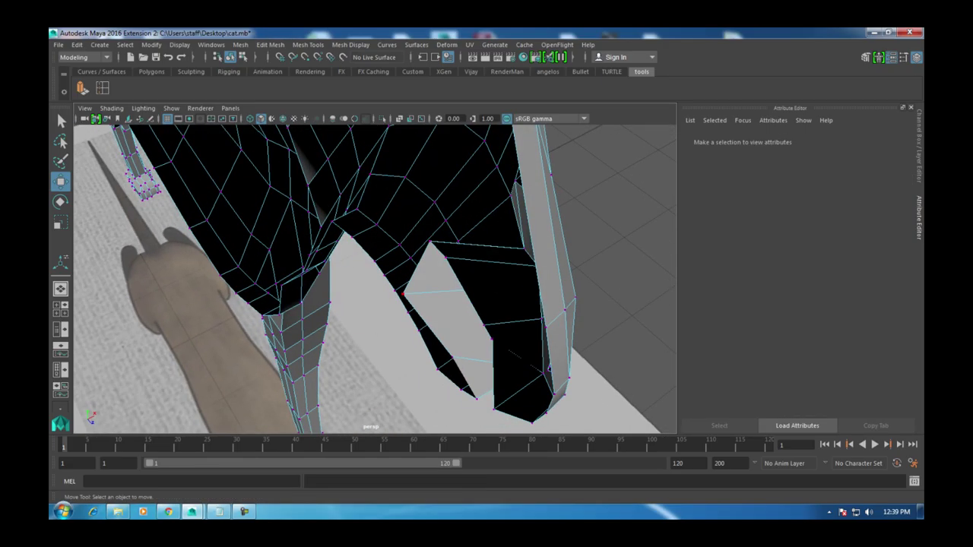
left_click(404, 292)
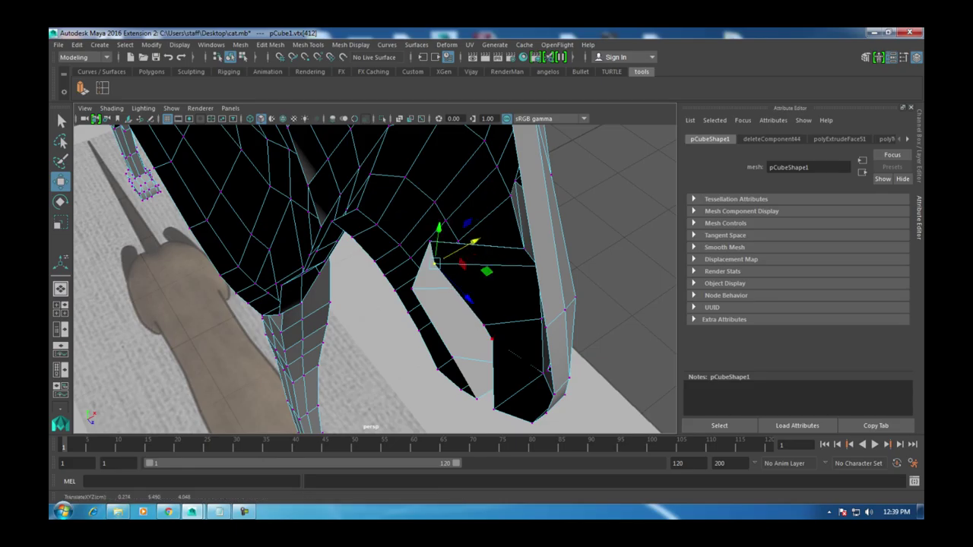
left_click_drag(527, 308, 508, 318)
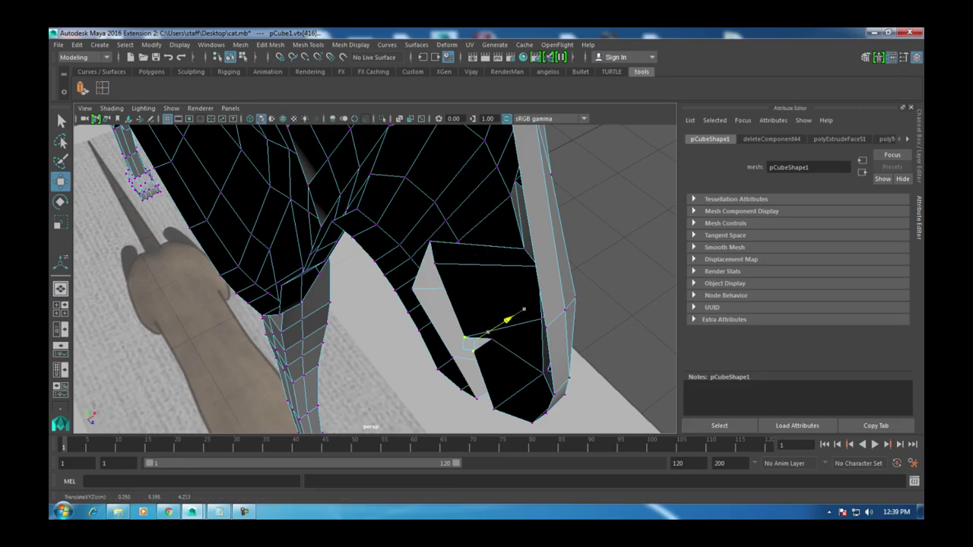
right_click_drag(426, 304, 494, 297, "alt")
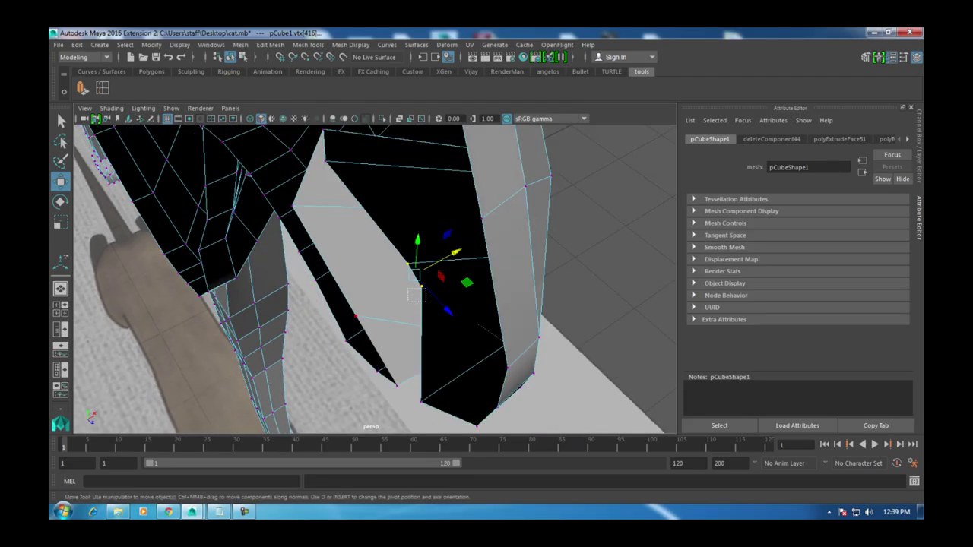
right_click_drag(420, 251, 415, 221, "shift")
left_click_drag(416, 221, 502, 251, "alt")
Step: Return to object mode and select the black second mesh
left_click_drag(372, 274, 281, 254, "alt")
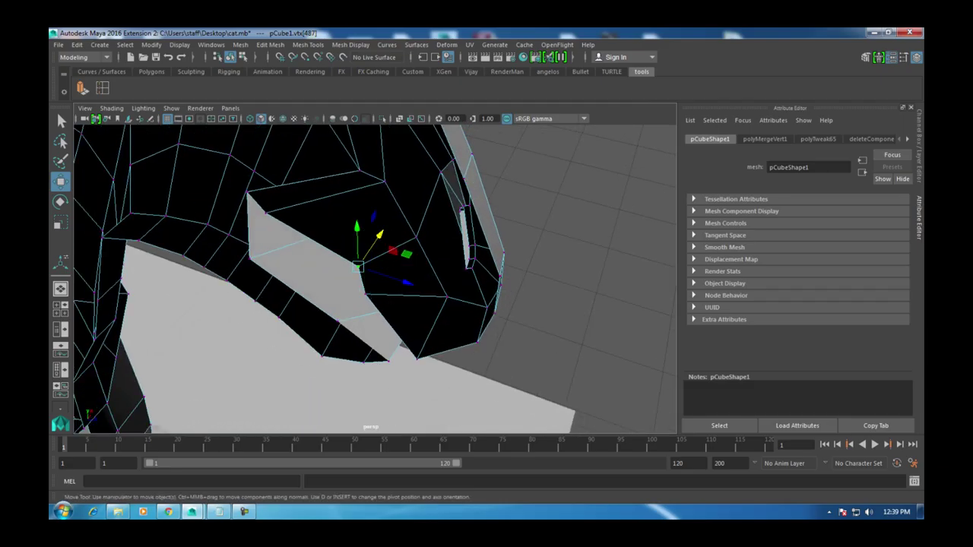
left_click_drag(281, 255, 410, 207, "alt")
right_click(411, 207)
right_click_drag(414, 201, 487, 137)
left_click(426, 357)
left_click_drag(426, 358, 486, 278, "alt")
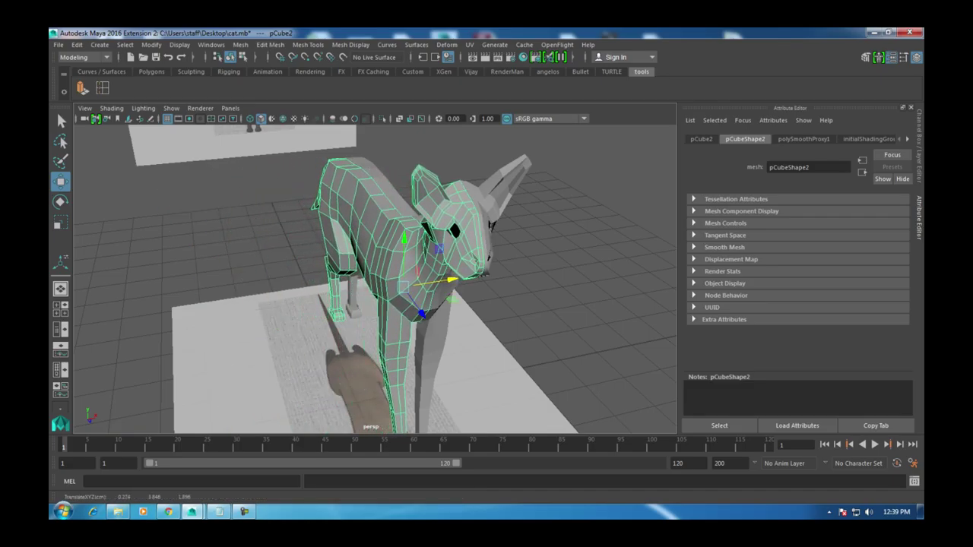
Step: Save the scene and slide the seam vertices along X onto the centre line
key("ctrl+s")
left_click_drag(376, 274, 319, 275, "alt")
scroll(376, 274, "up", 3)
mouse_move(478, 323)
left_mouse_down()
mouse_move(395, 327)
mouse_move(487, 323)
left_mouse_up()
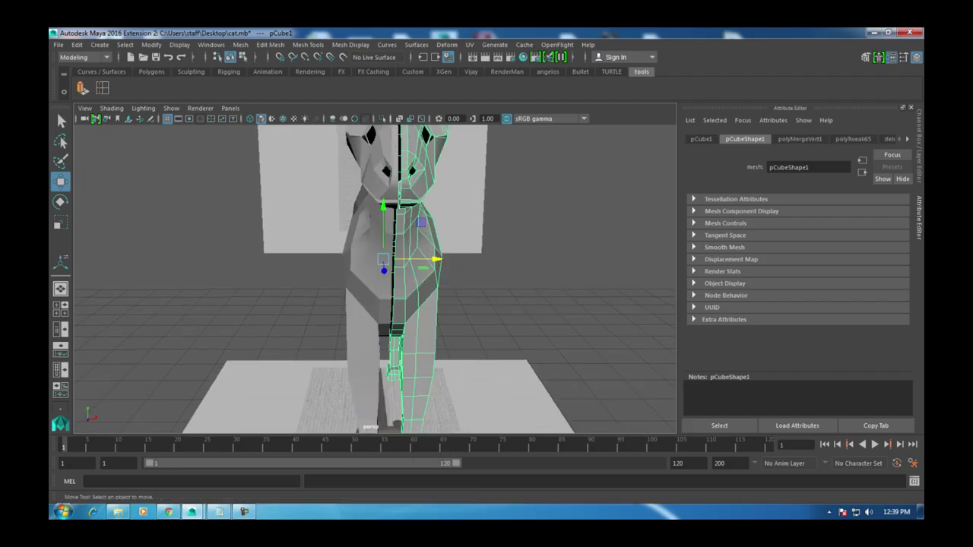
Step: Select the centre seam edge loop and scale it to zero width in X
left_click(487, 323)
double_click(393, 304)
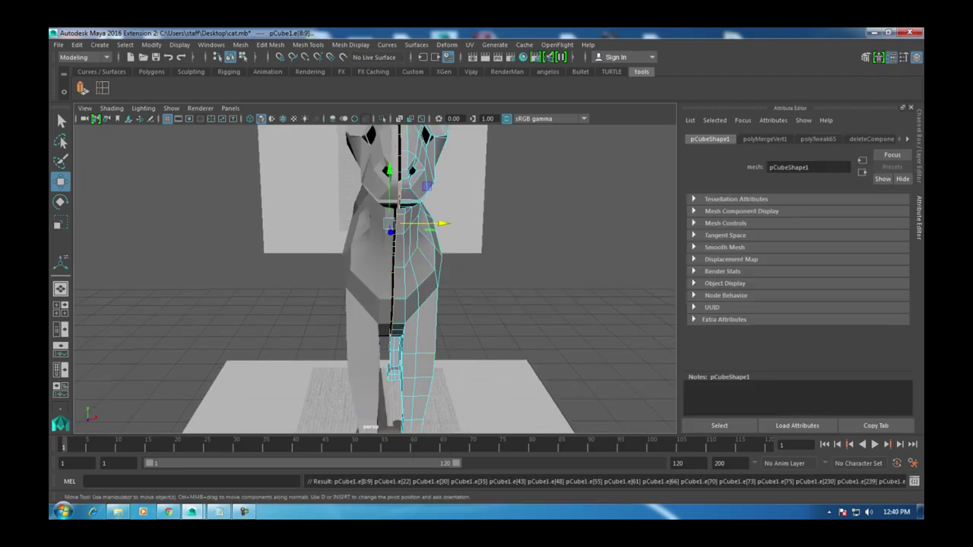
scroll(380, 274, "up", 5)
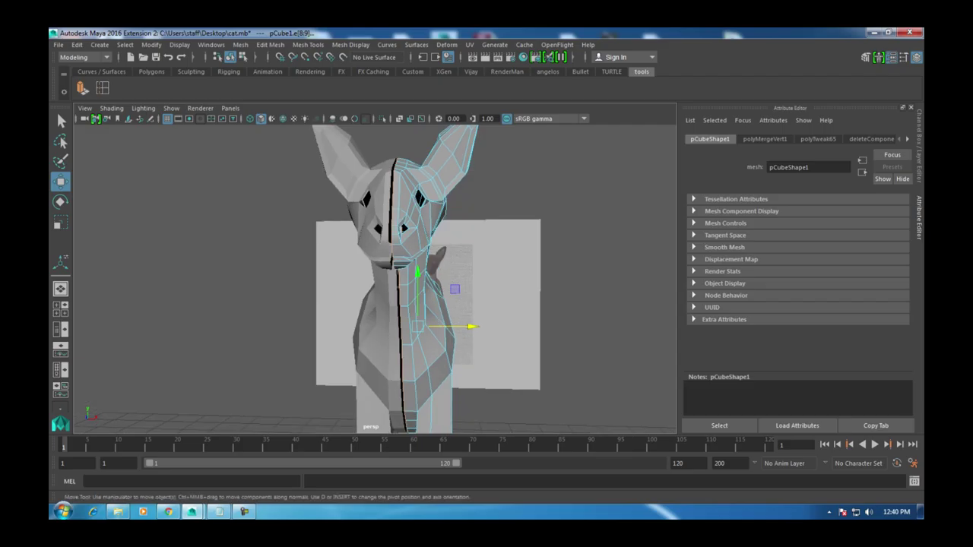
key("r")
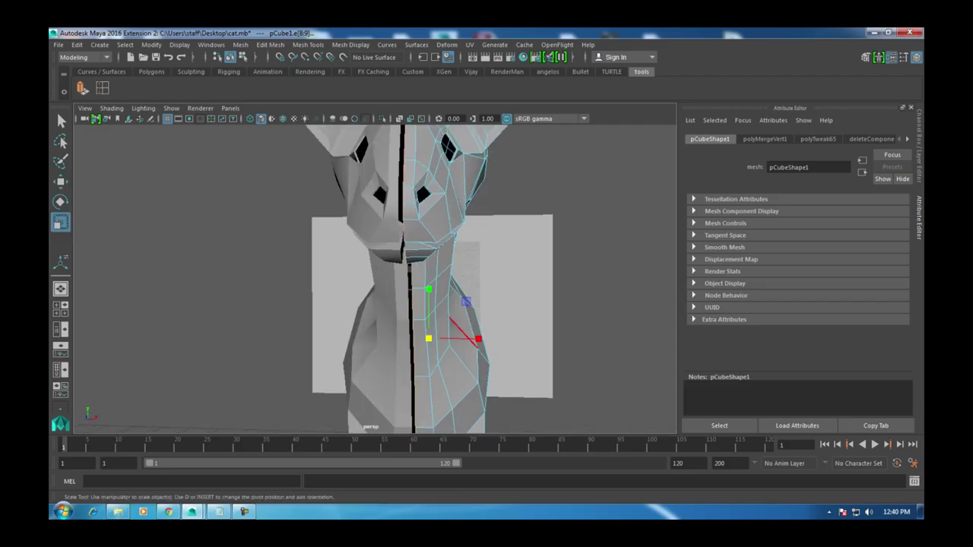
left_click_drag(478, 338, 441, 300)
key("w")
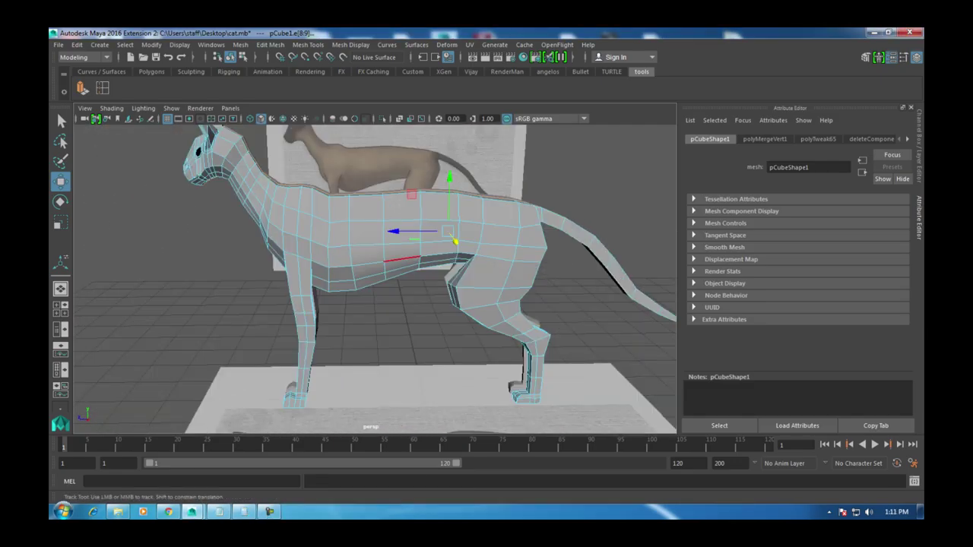
Step: Turn off smooth preview and switch to vertex editing on the neck
left_click_drag(365, 289, 504, 265, "alt")
key("3")
key("1")
right_click_drag(521, 213, 469, 203)
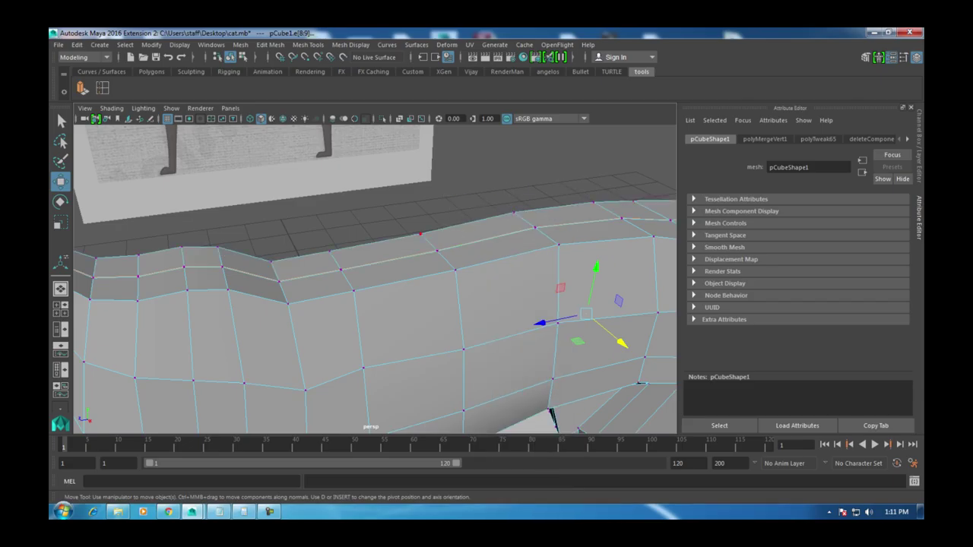
left_click_drag(578, 430, 524, 357, "alt")
left_click_drag(373, 291, 402, 319, "alt")
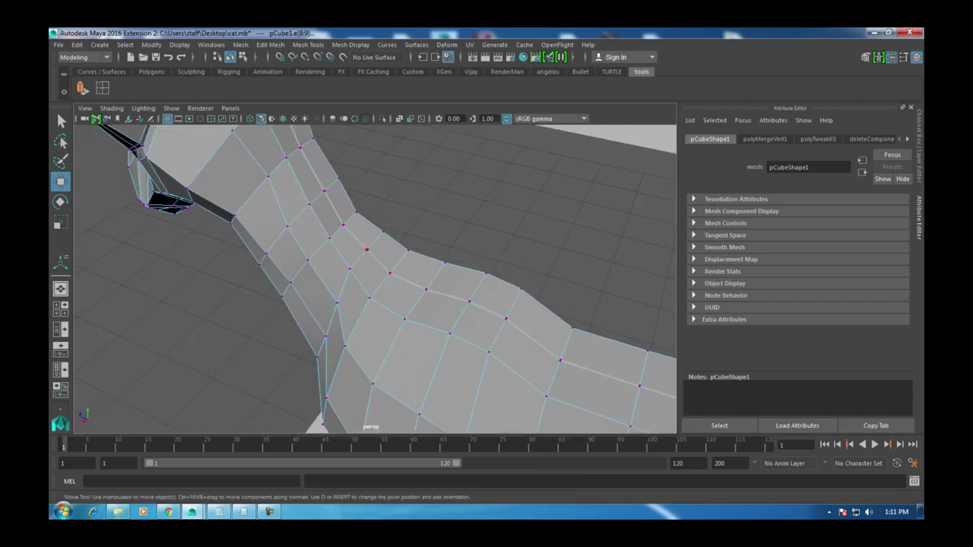
Step: Select the row of top-edge vertices along the neck and back
left_click(389, 272)
left_click(426, 289, "shift")
left_click(468, 303, "shift")
left_click(505, 319, "shift")
left_click(559, 361, "shift")
left_click_drag(560, 360, 546, 370, "alt")
left_click(561, 335, "shift")
left_click_drag(561, 334, 638, 314, "alt")
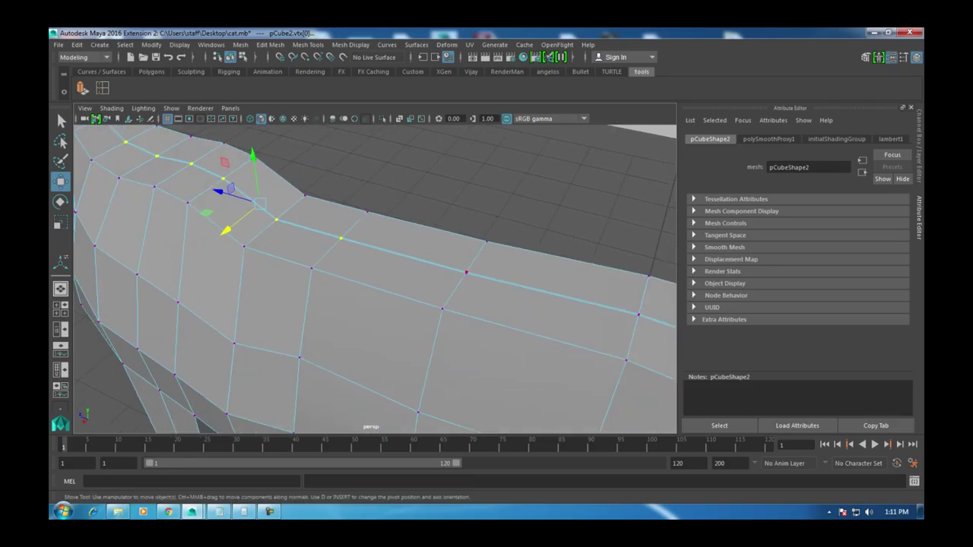
left_click(465, 271, "shift")
left_click_drag(465, 271, 426, 263, "alt")
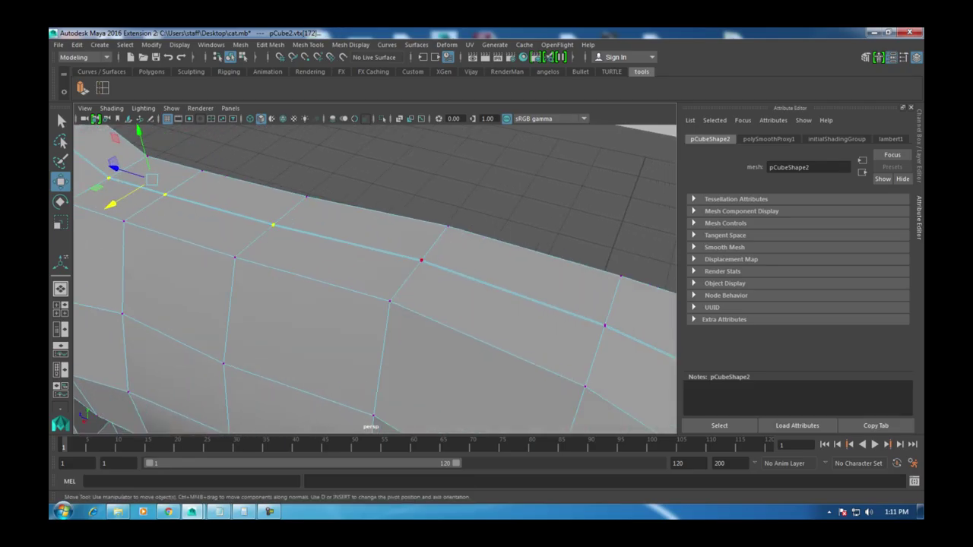
left_click(421, 260, "shift")
left_click(604, 325, "shift")
left_click_drag(604, 325, 657, 310, "alt")
left_click(418, 277, "shift")
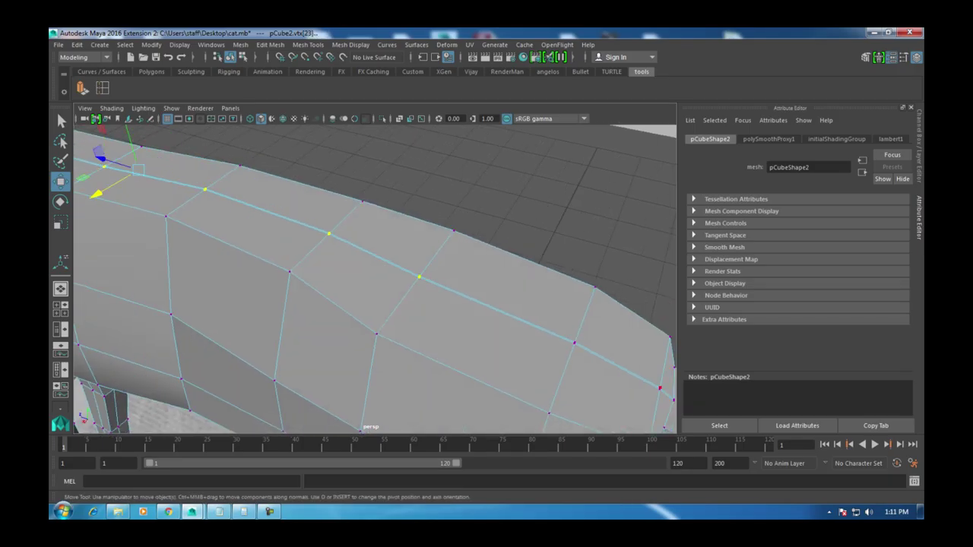
left_click(575, 343, "shift")
left_click_drag(574, 343, 509, 289, "alt")
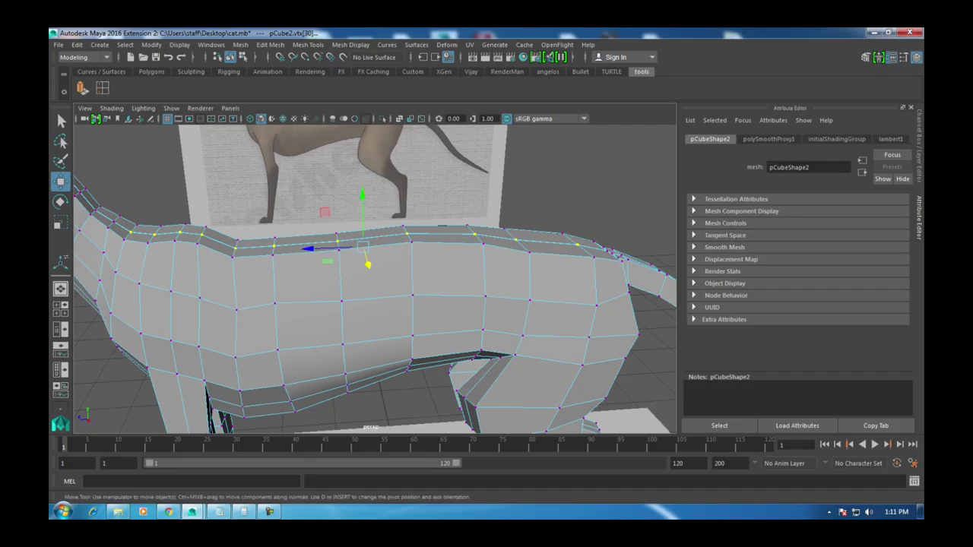
Step: Raise the selected top-edge vertices slightly along Y, then clear the selection
key("4")
key("5")
left_click_drag(363, 196, 362, 190)
left_click_drag(368, 262, 547, 304, "alt")
left_click(547, 304)
scroll(547, 304, "up", 5)
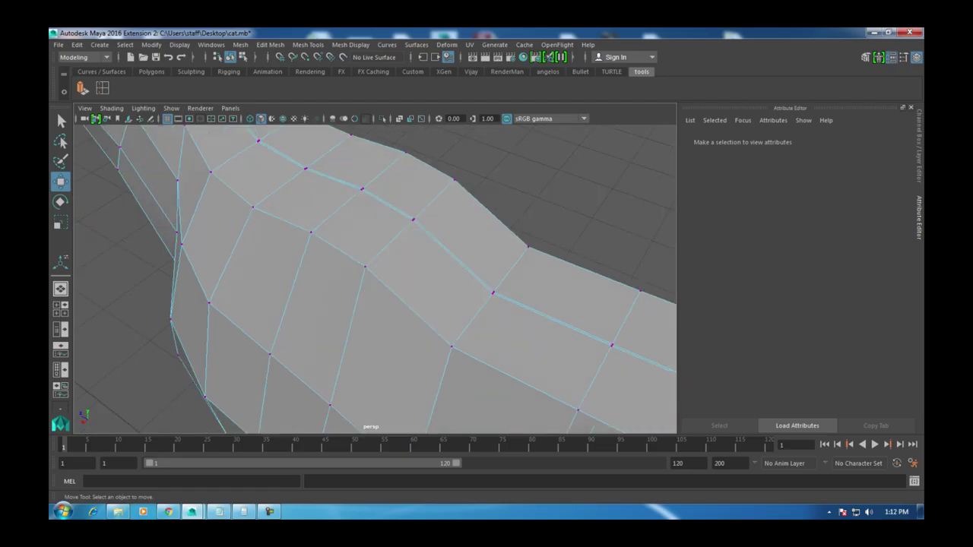
scroll(375, 279, "up", 2)
Step: Select edges along the cat's neck and back to inspect the seam
right_click_drag(426, 247, 400, 186)
left_click(386, 231)
scroll(383, 228, "up", 5)
left_click(380, 202)
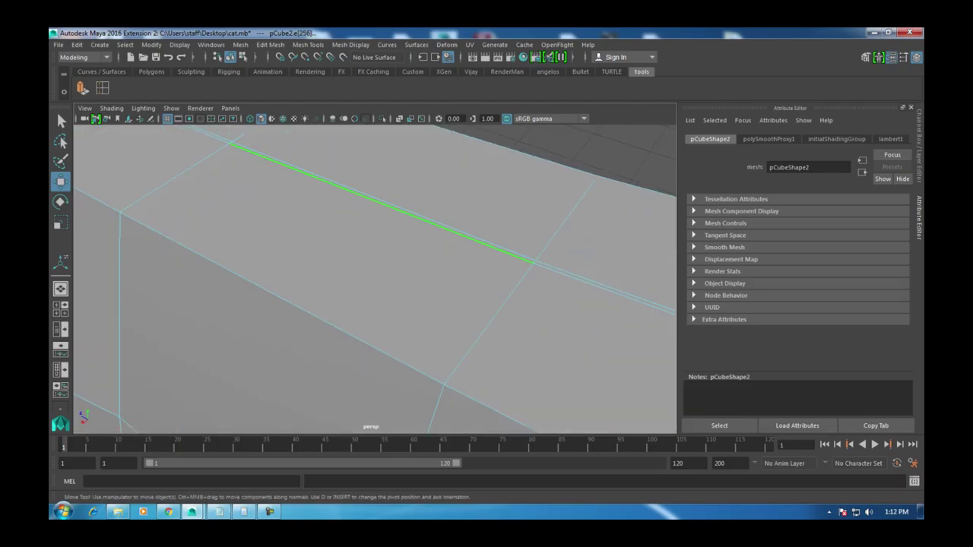
left_click(213, 135)
scroll(425, 289, "down", 5)
left_click(304, 206)
scroll(426, 289, "up", 4)
left_click(426, 290)
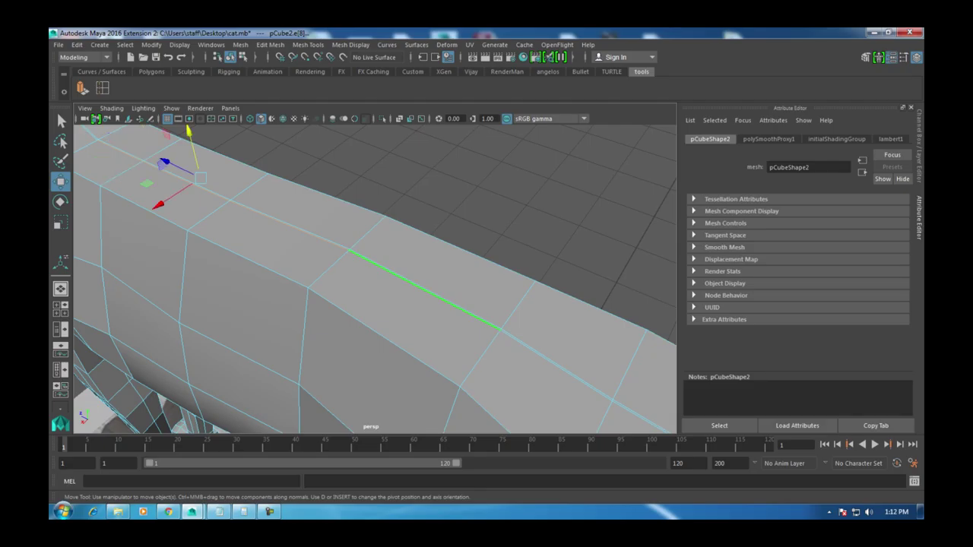
left_click(555, 363)
middle_click_drag(555, 364, 376, 220, "alt")
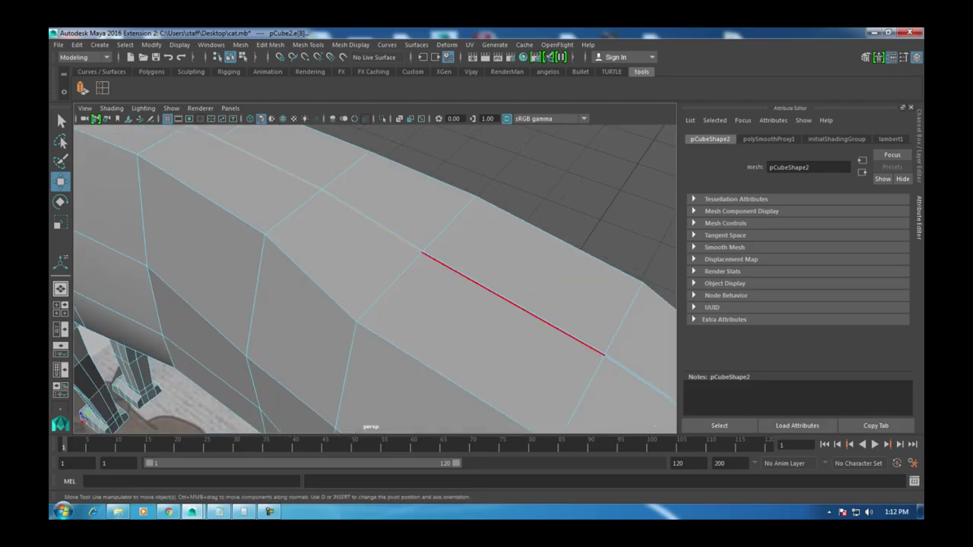
left_click(513, 303)
scroll(513, 303, "down", 4)
scroll(456, 304, "up", 4)
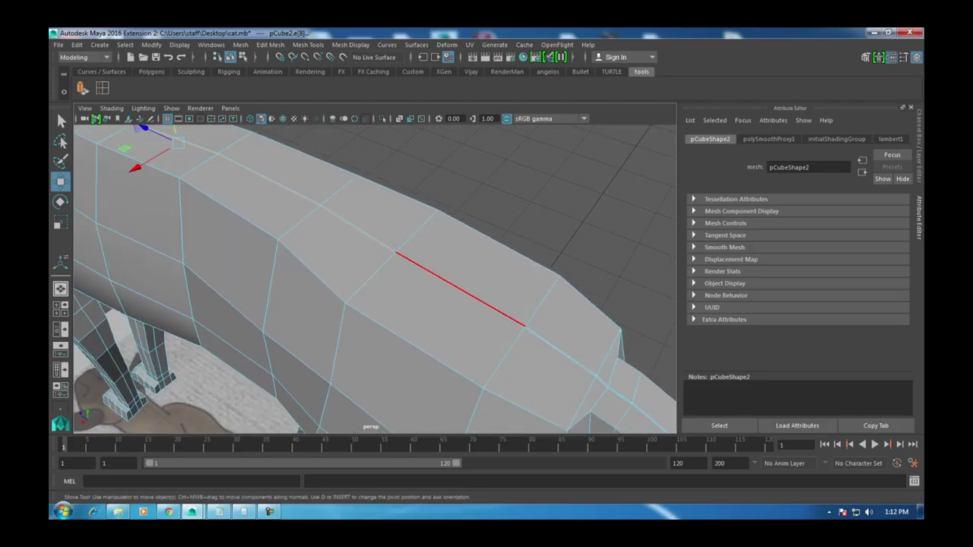
left_click(560, 351)
Step: Frame a back edge, test raising it, then undo the move
key("f")
left_click_drag(456, 304, 608, 292, "alt")
mouse_move(489, 275)
left_mouse_down()
mouse_move(489, 255)
mouse_move(488, 263)
left_mouse_up()
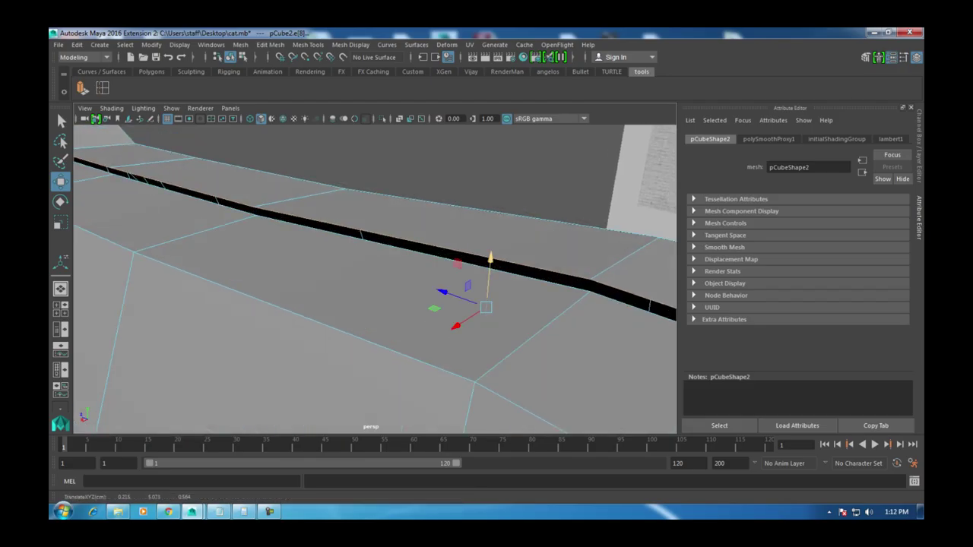
key("ctrl+z")
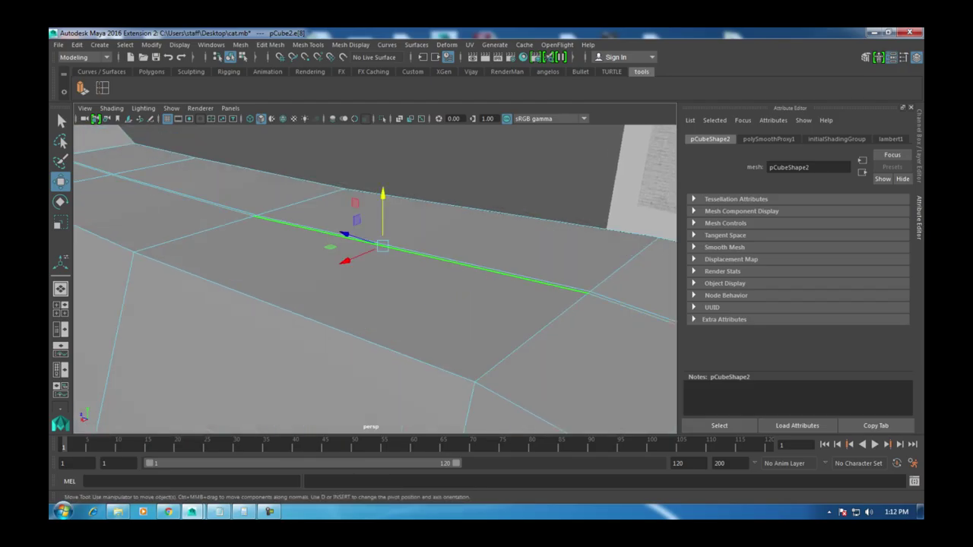
left_click(592, 190)
left_click_drag(592, 190, 411, 281, "alt")
Step: Select the back edge loop and the edges along the black strip
double_click(430, 250)
left_click_drag(410, 282, 327, 228, "alt")
right_click_drag(325, 204, 333, 185)
left_click_drag(333, 186, 351, 339, "alt")
left_click(351, 339)
left_click(486, 354, "shift")
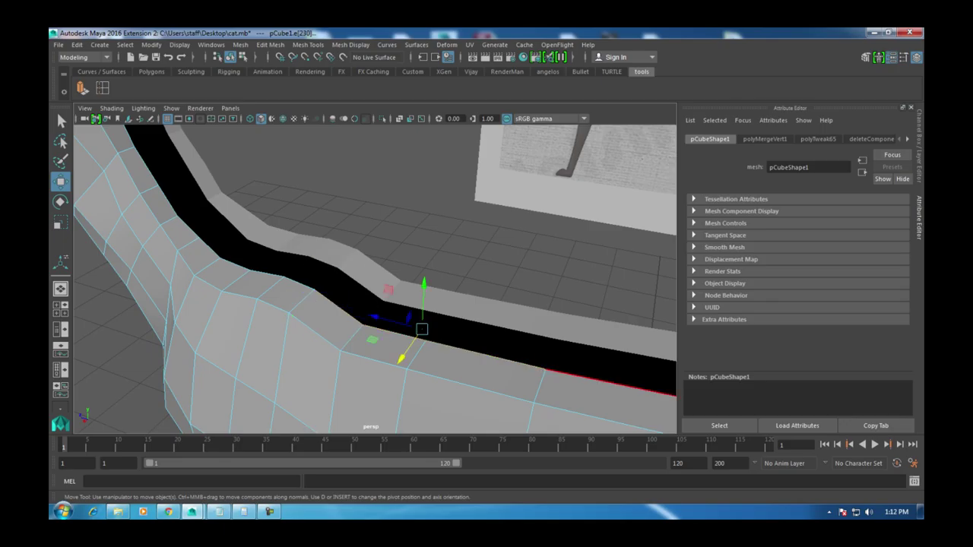
left_click_drag(593, 380, 358, 263, "alt")
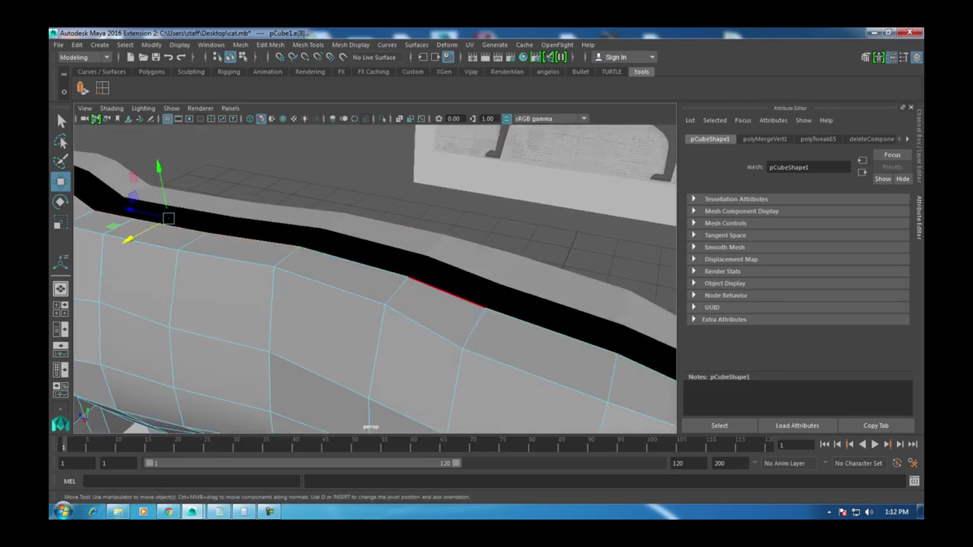
left_click(502, 314, "shift")
left_click(646, 367, "shift")
Step: Shift pCube2 along X toward the cat's back to narrow the gap
left_click_drag(380, 304, 121, 283, "alt")
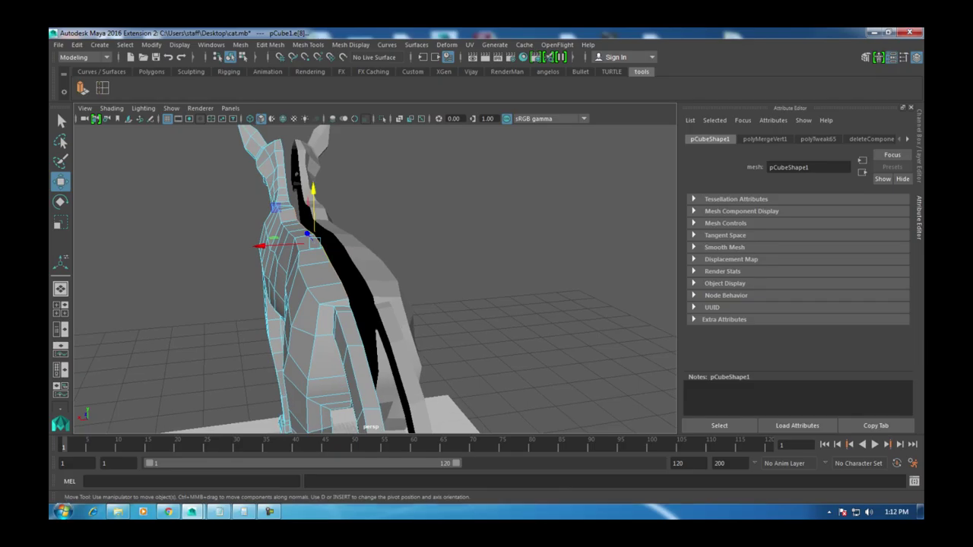
left_click(357, 304)
left_click_drag(266, 301, 372, 281)
Step: Start the Insert Edge Loop tool from Mesh Tools
left_click(351, 44)
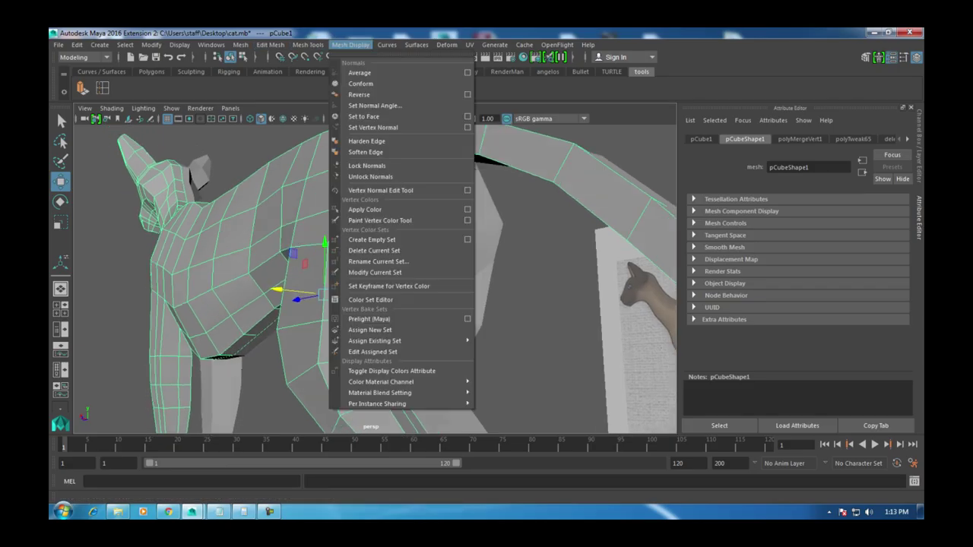
mouse_move(308, 44)
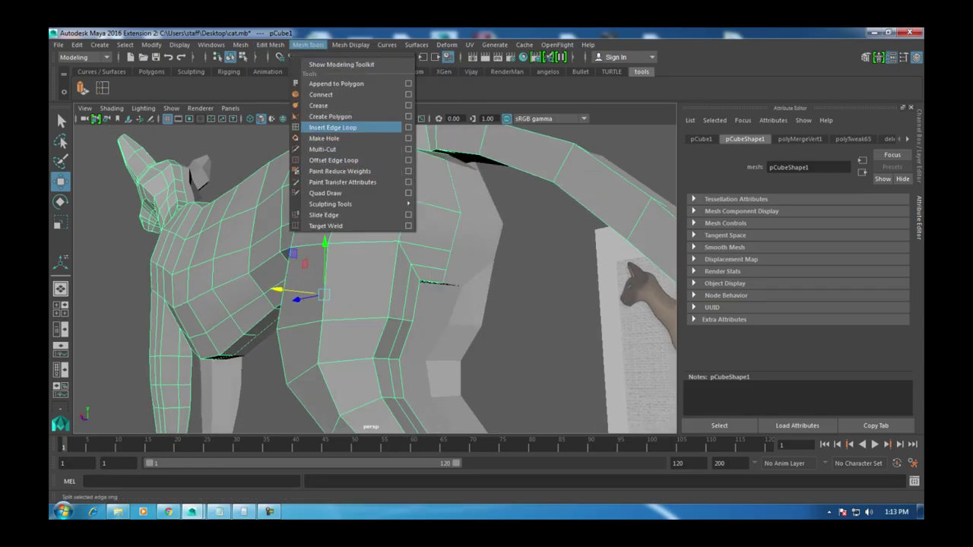
left_click(332, 126)
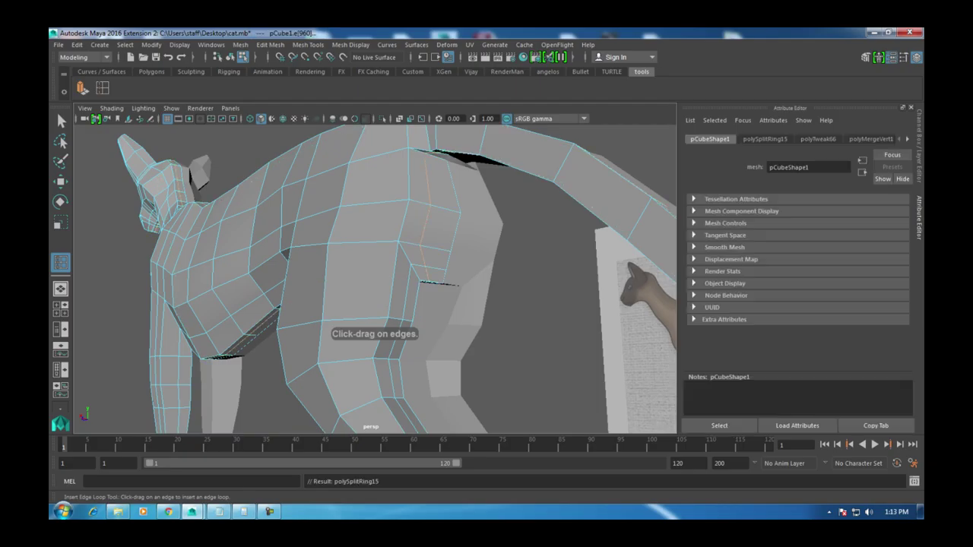
Step: Nudge the back edge loop sideways along X and save the cat.mb scene
key("w")
left_click_drag(373, 281, 274, 324, "alt")
right_click_drag(386, 202, 422, 217)
left_click(380, 304)
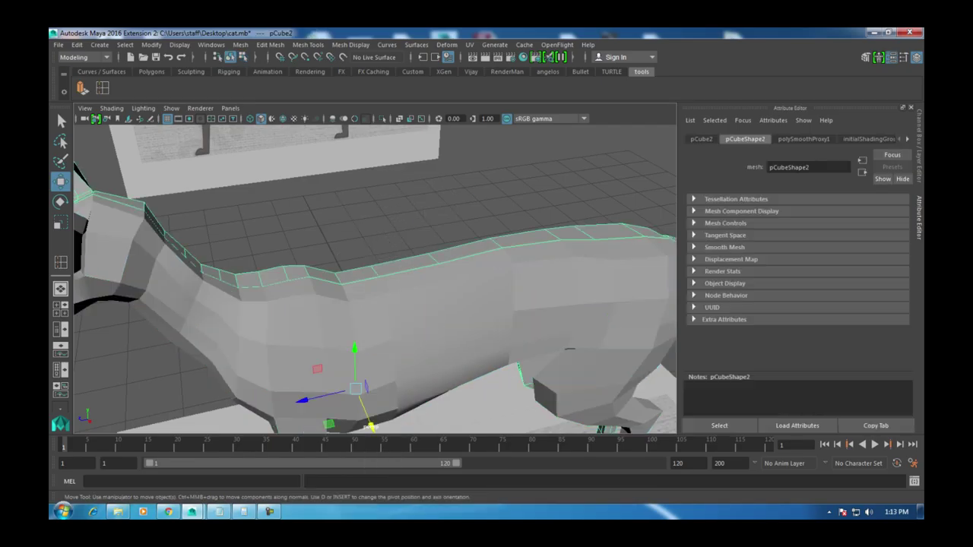
left_click_drag(372, 304, 296, 320, "alt")
key("ctrl+z")
key("ctrl+z")
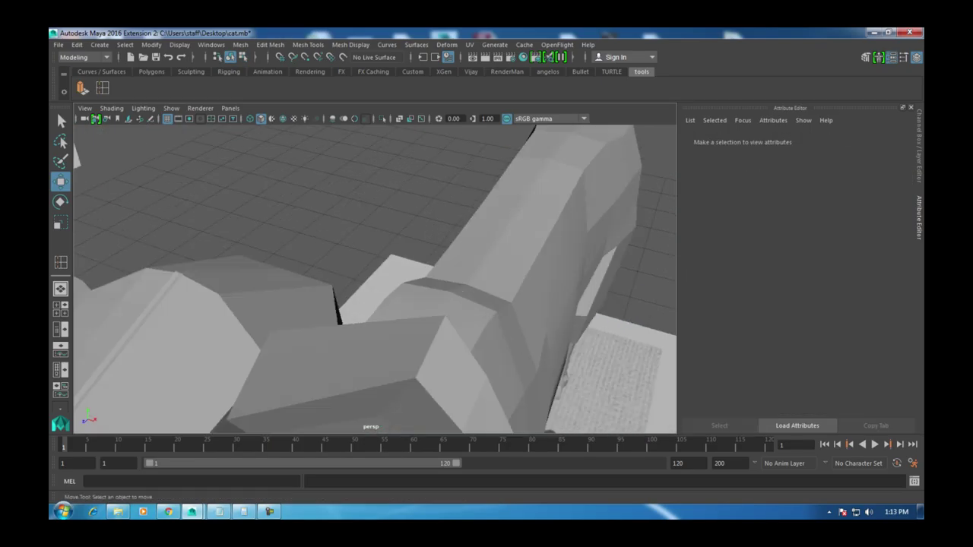
key("ctrl+z")
left_click_drag(498, 419, 496, 418)
key("ctrl+z")
key("ctrl+z")
key("ctrl+z")
key("ctrl+z")
key("ctrl+z")
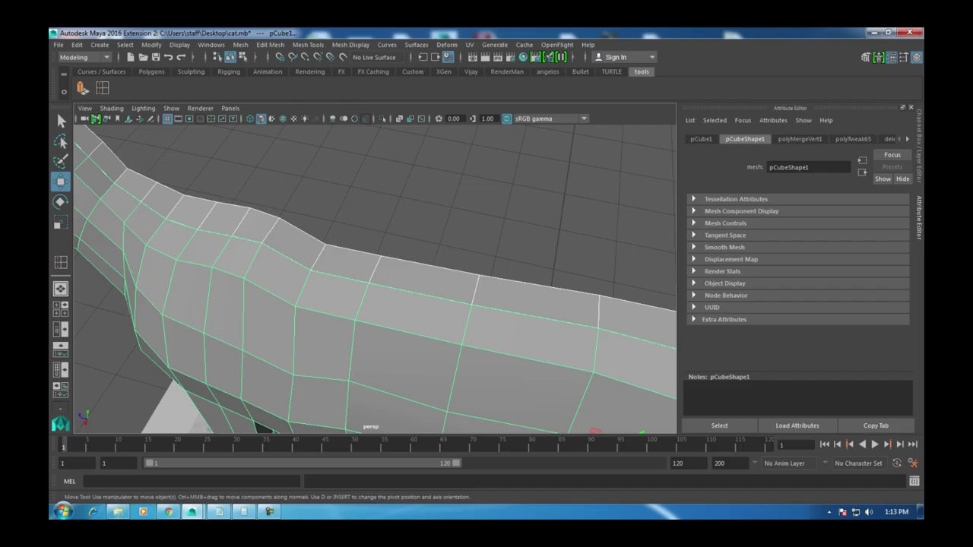
key("ctrl+s")
Step: Combine the cat pieces, enter vertex mode and merge the first seam vertex
left_click(240, 44)
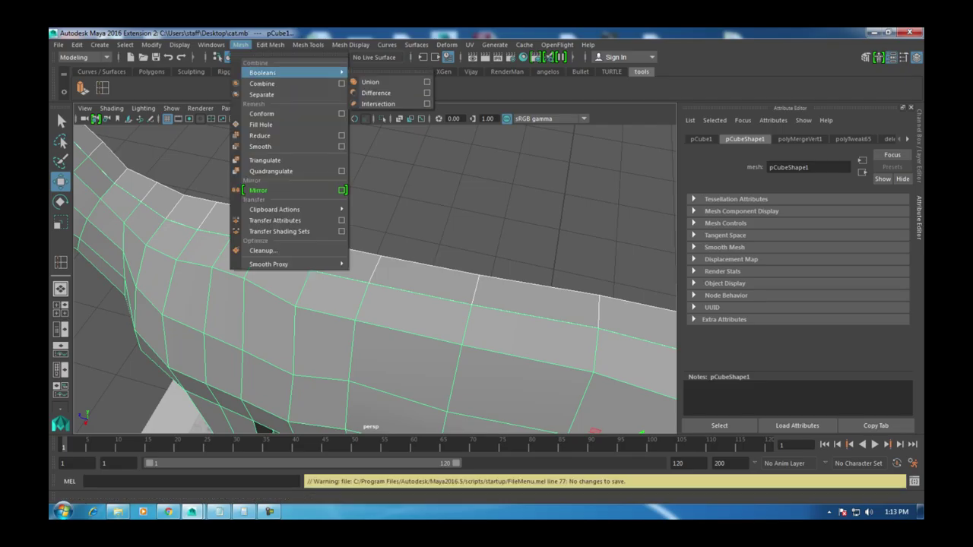
left_click(274, 83)
key("e")
scroll(373, 277, "up", 5)
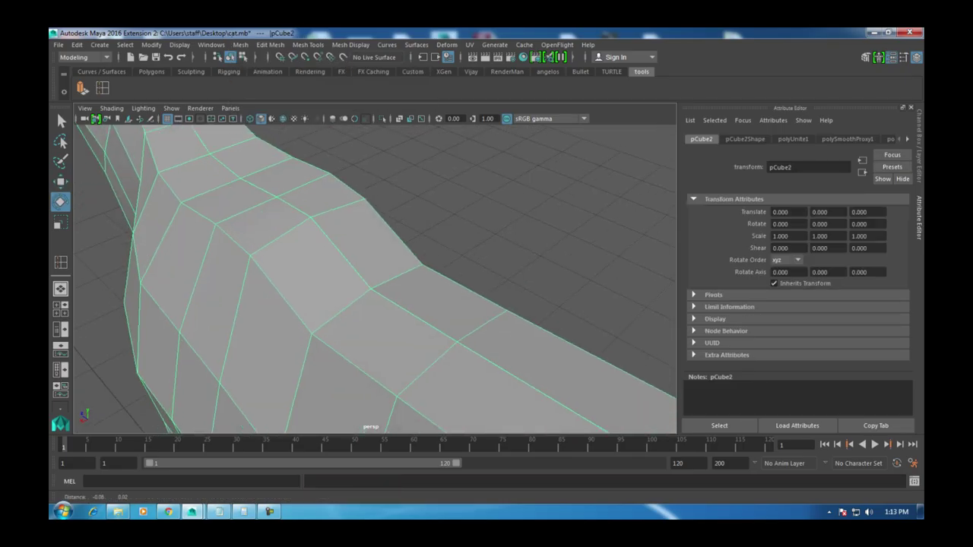
right_click_drag(337, 191, 292, 186)
scroll(373, 277, "down", 3)
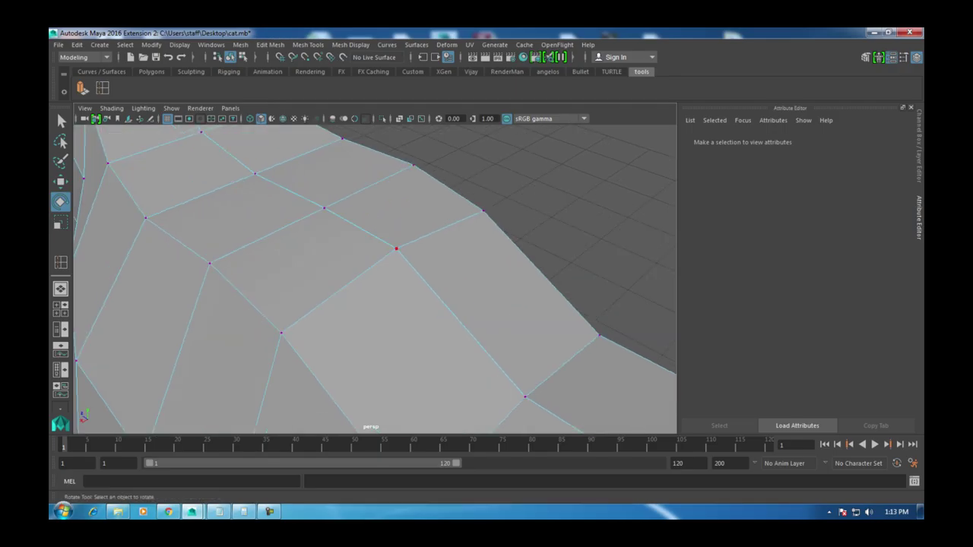
left_click(396, 249)
key("w")
right_click_drag(395, 248, 395, 247)
Step: Pick the next seam vertices along the body for merging
scroll(396, 249, "up", 2)
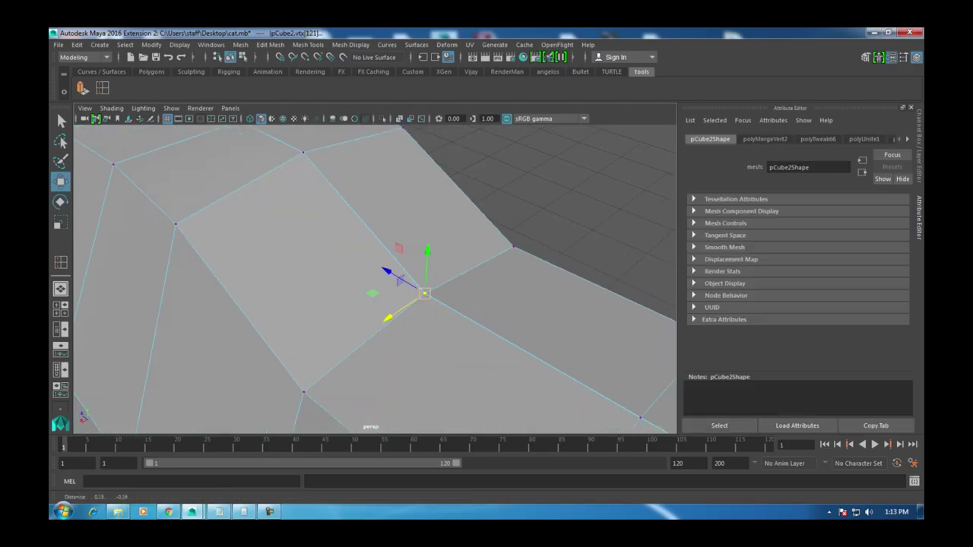
middle_click_drag(396, 248, 266, 172, "alt")
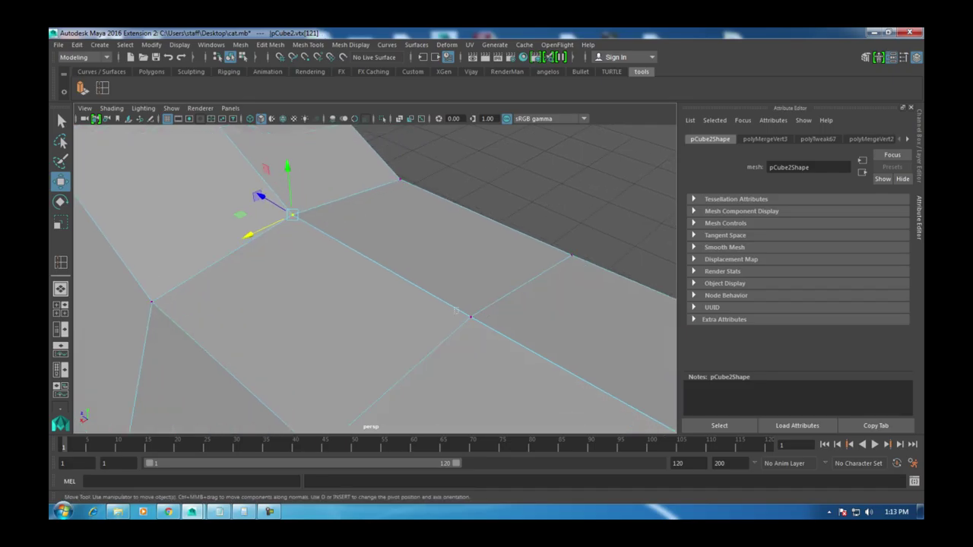
left_click(470, 317)
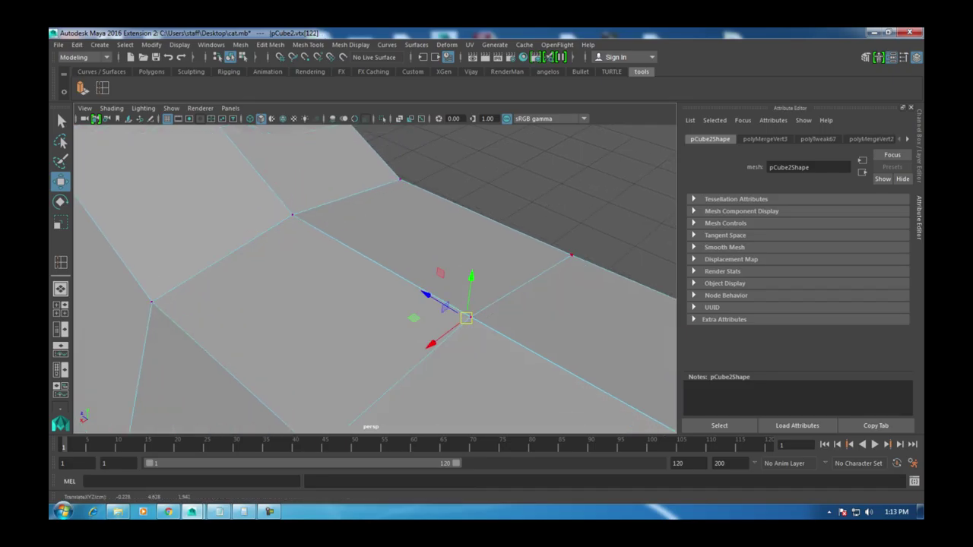
key("Escape")
left_click(472, 317)
left_click_drag(471, 316, 342, 251, "alt")
middle_click_drag(342, 251, 298, 251, "alt")
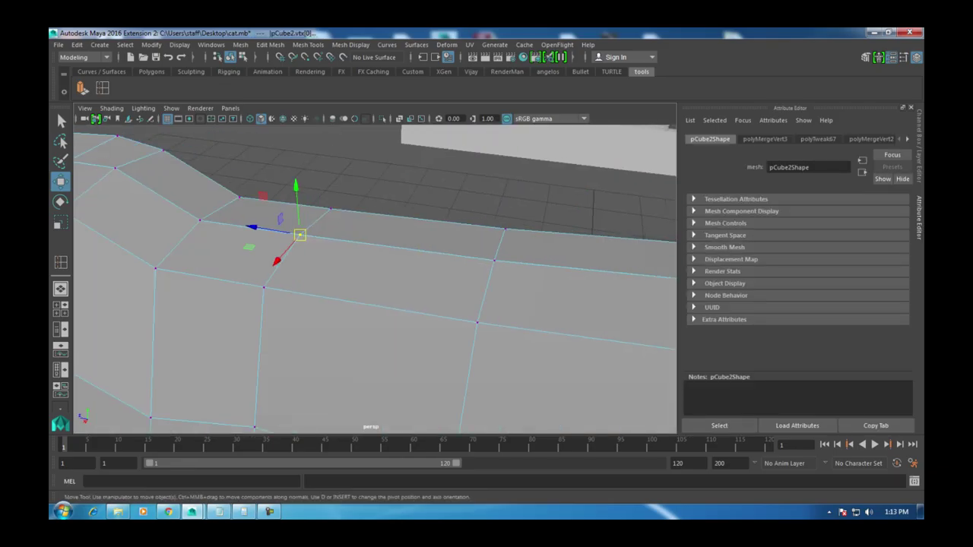
left_click(494, 261)
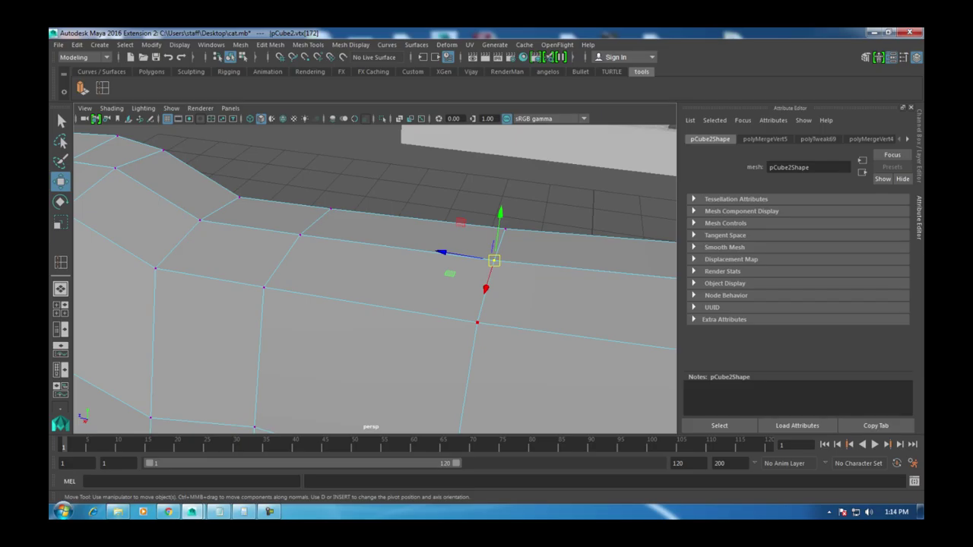
Step: Merge the first few seam vertices further along the back
middle_click_drag(494, 260, 225, 250, "alt")
left_click(460, 278)
right_click_drag(461, 279, 461, 245, "shift")
middle_click_drag(461, 278, 430, 280, "alt")
left_click(443, 272)
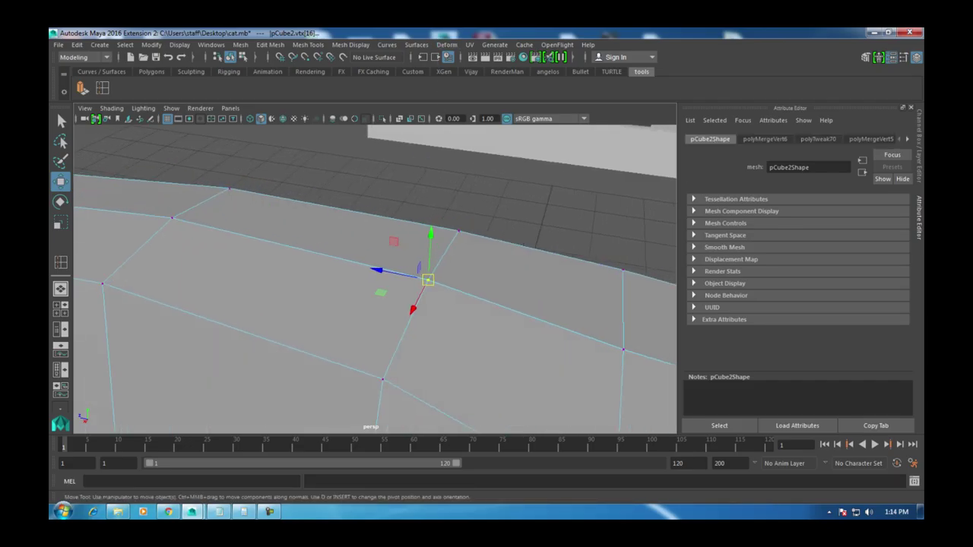
left_click_drag(430, 280, 237, 218, "alt")
left_click(316, 244)
scroll(315, 244, "up", 3)
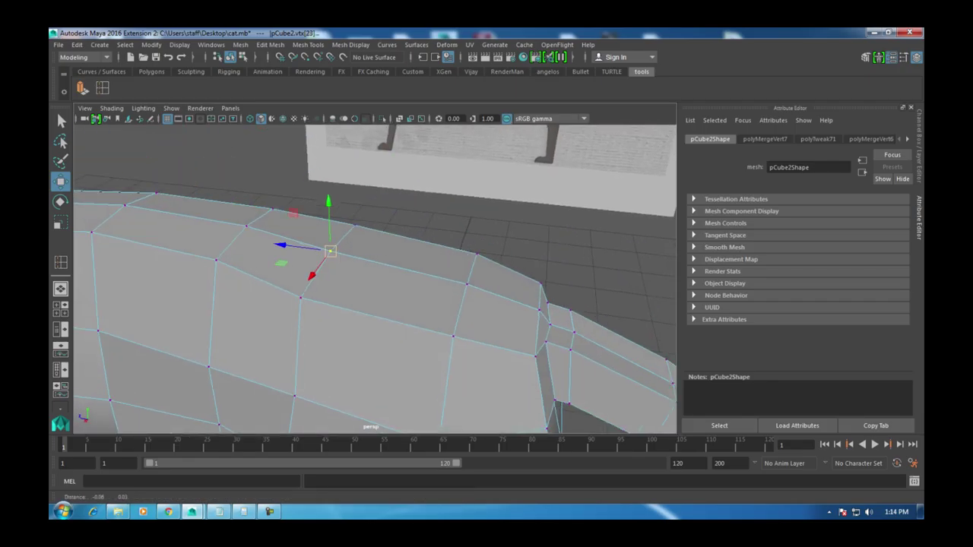
key("g")
Step: Repeat the merge with G on further back vertices toward the hind leg
left_click(513, 294)
key("g")
left_click(620, 333)
key("g")
key("g")
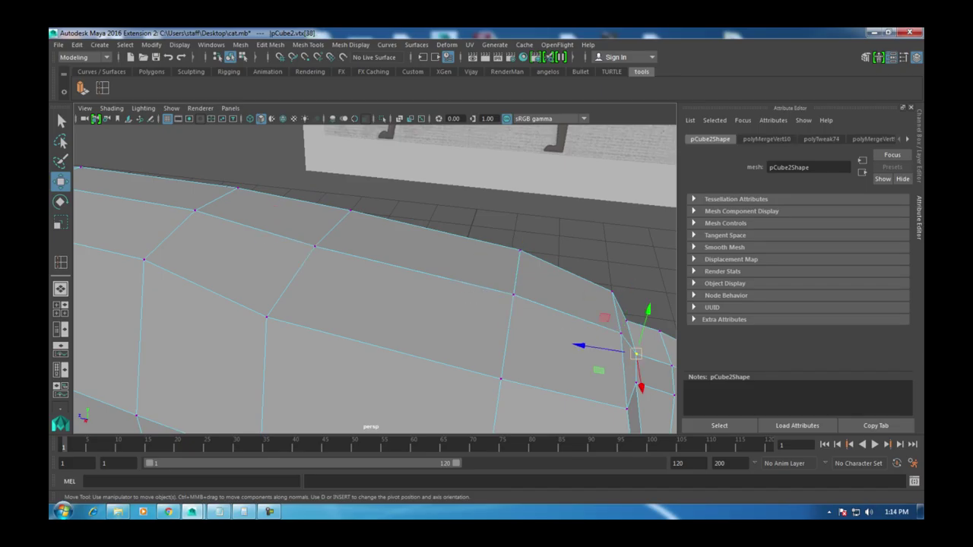
middle_click_drag(620, 333, 488, 307, "alt")
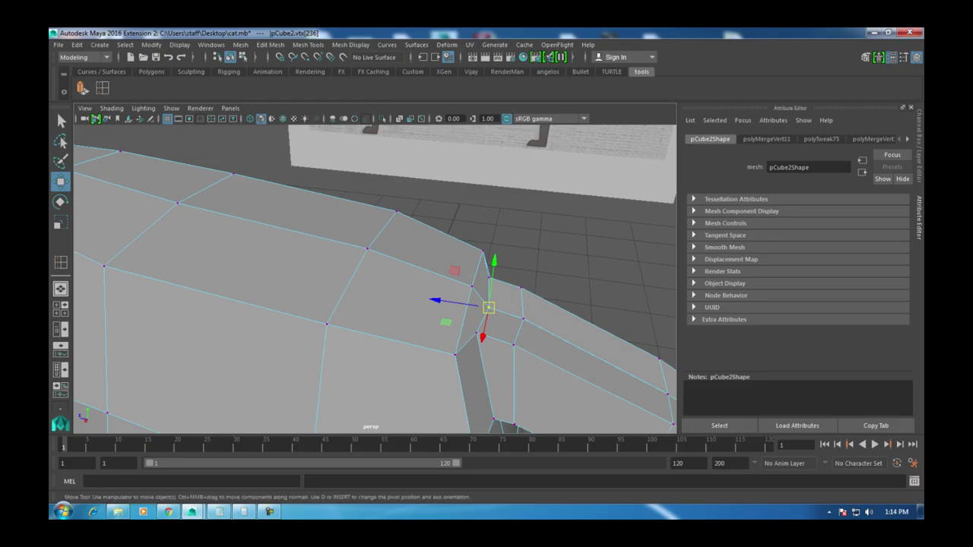
left_click(523, 317)
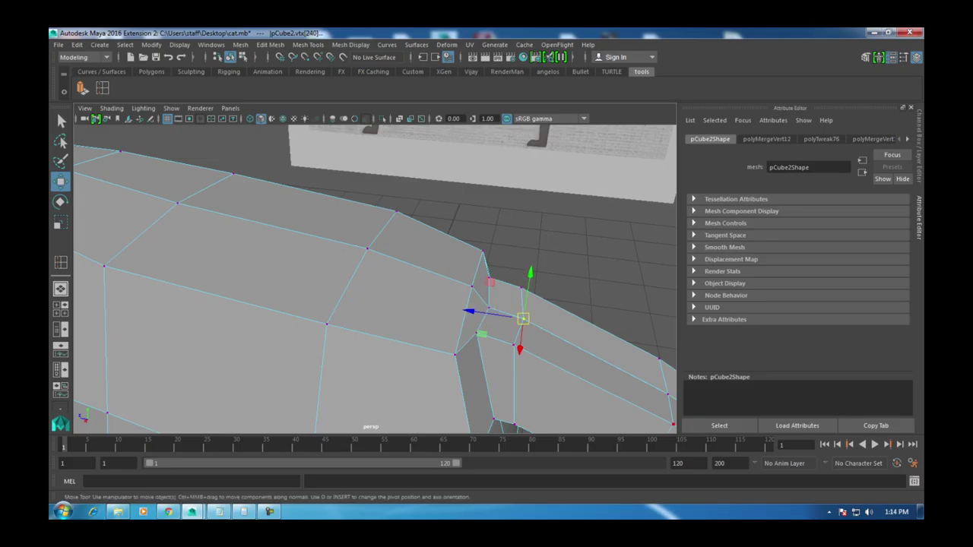
key("f")
left_click(506, 328)
left_click_drag(507, 328, 304, 297, "alt")
left_click(339, 184)
Step: Raise the split leg vertices to line up with their partners
left_click_drag(338, 152, 338, 147)
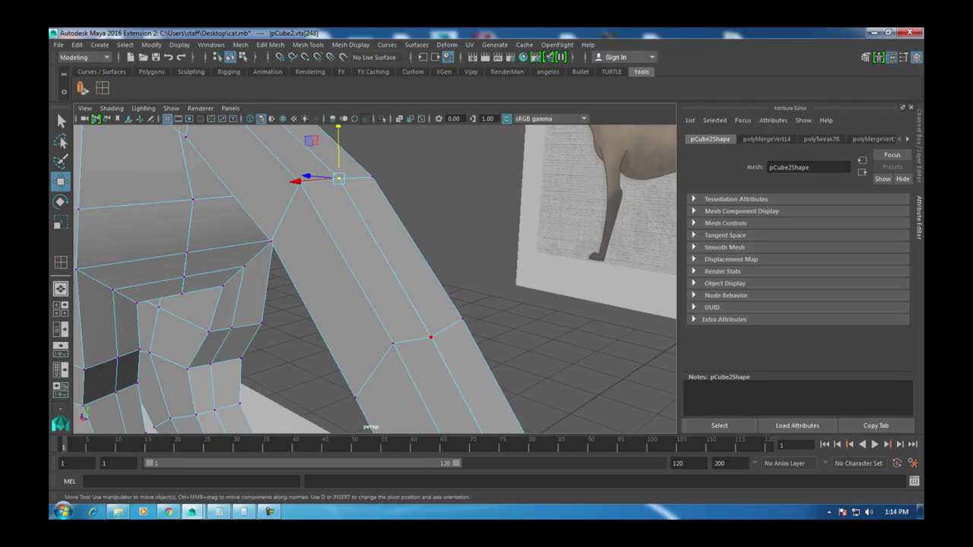
left_click(431, 337)
left_click_drag(430, 312, 376, 304)
left_click(377, 284)
left_click_drag(378, 239, 327, 212)
left_click(406, 353)
left_click_drag(405, 327, 406, 321)
left_click_drag(406, 320, 162, 420, "alt")
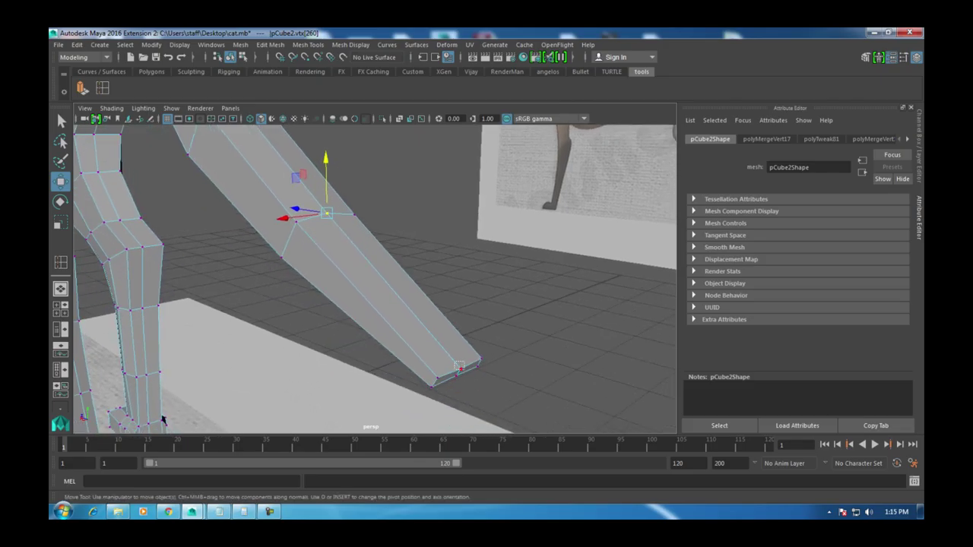
Step: Reshape the vertices at the end of the leg, checking the reference image
left_click(459, 367)
left_click_drag(459, 367, 487, 395, "alt")
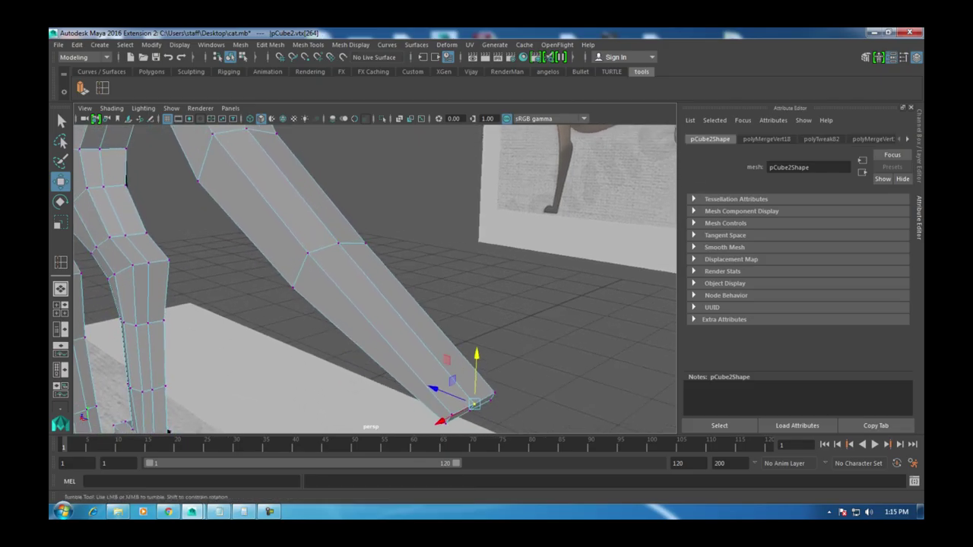
left_click_drag(168, 430, 251, 425, "alt")
left_click_drag(372, 304, 338, 376, "alt")
left_click(364, 294)
left_click_drag(365, 287, 366, 298)
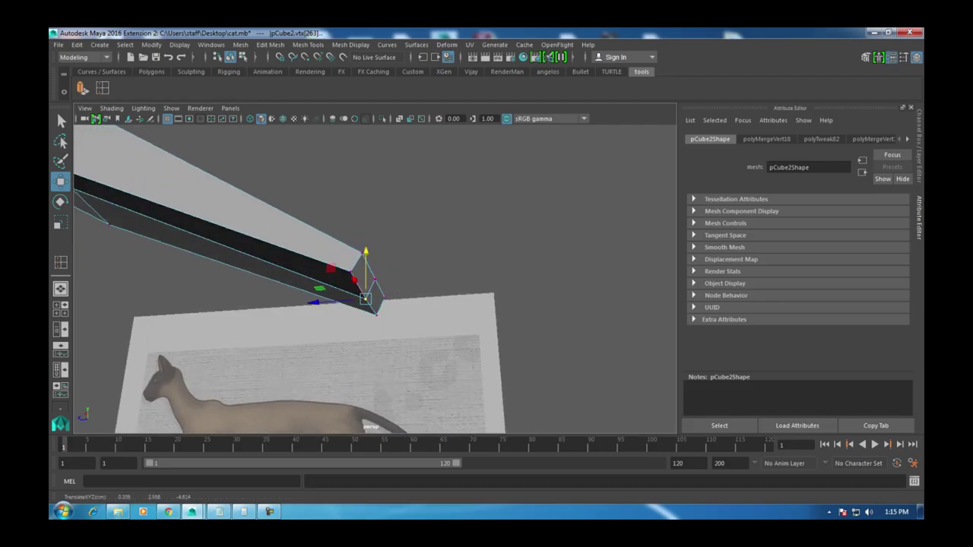
scroll(372, 281, "up", 6)
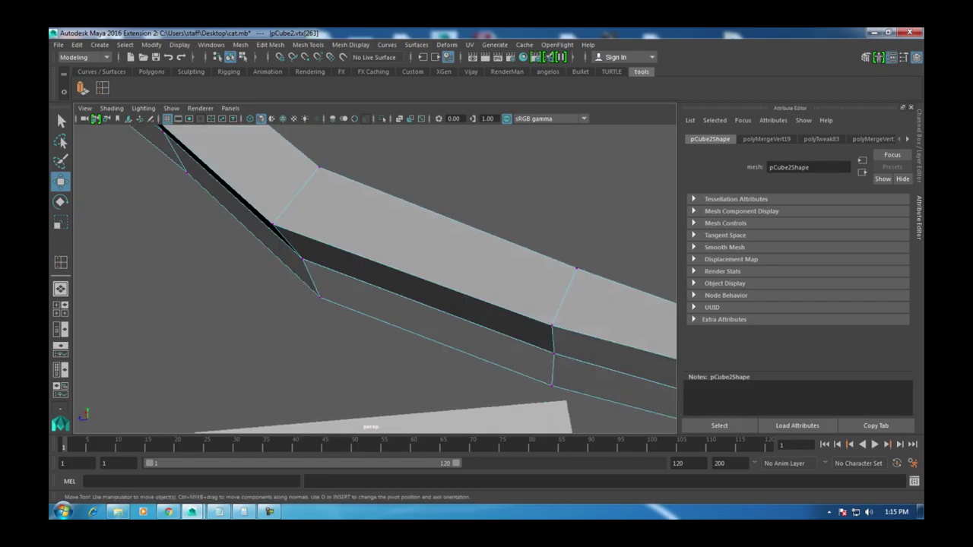
left_click(554, 354)
left_click_drag(554, 354, 616, 288, "alt")
left_click_drag(619, 280, 544, 354)
Step: Slide the next leg vertex down and select further leg vertices
left_click(377, 308)
left_click_drag(377, 307, 495, 428)
left_click(330, 228)
left_click_drag(395, 304, 486, 312, "alt")
left_click_drag(426, 319, 434, 304, "alt")
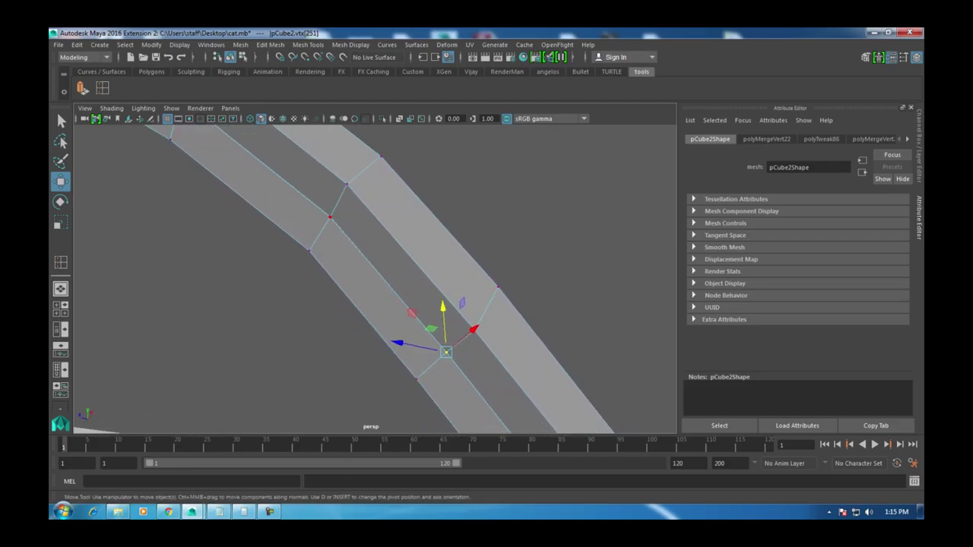
left_click(326, 211)
left_click_drag(327, 210, 304, 190, "alt")
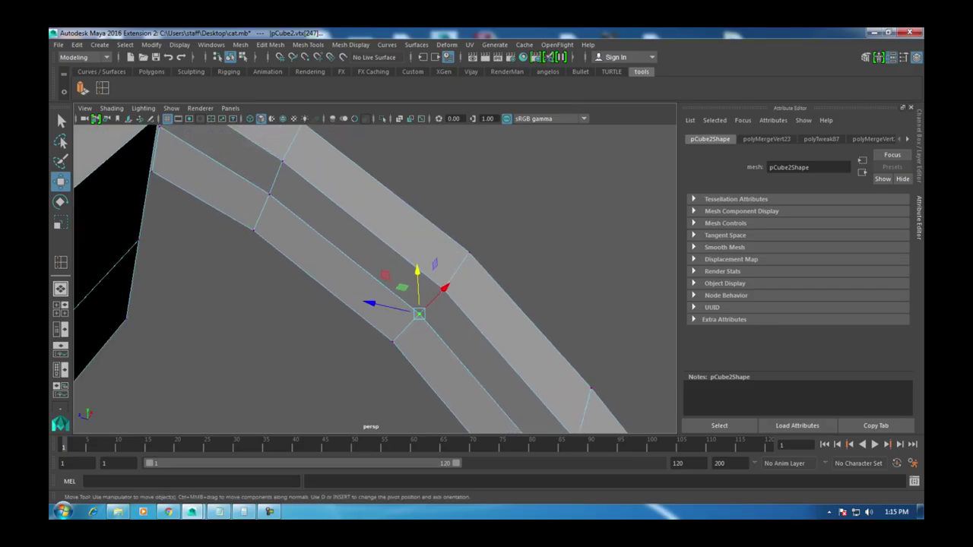
left_click_drag(418, 312, 444, 331, "alt")
left_click(295, 213)
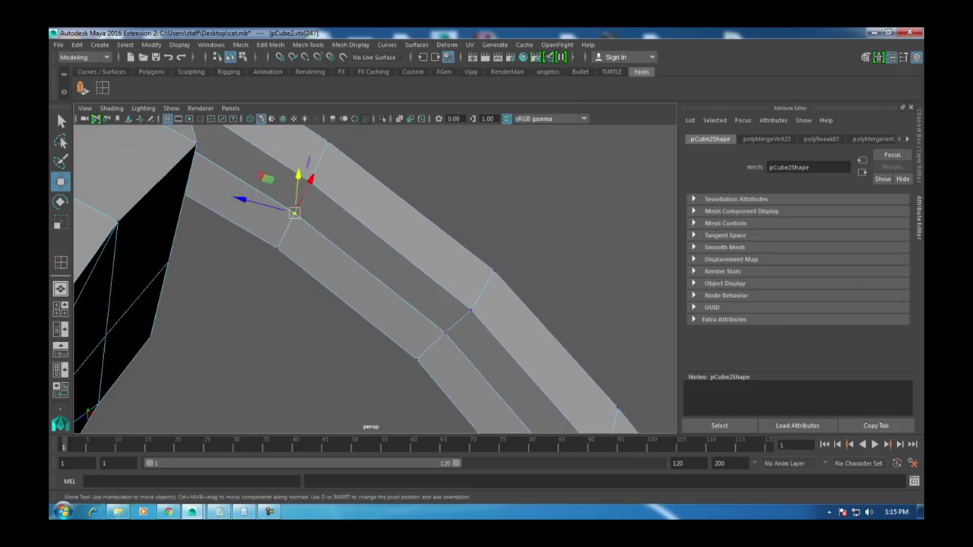
left_click_drag(294, 213, 368, 243, "alt")
Step: Merge the first vertices where the leg joins the body
left_click(400, 221)
left_click_drag(401, 222, 388, 229)
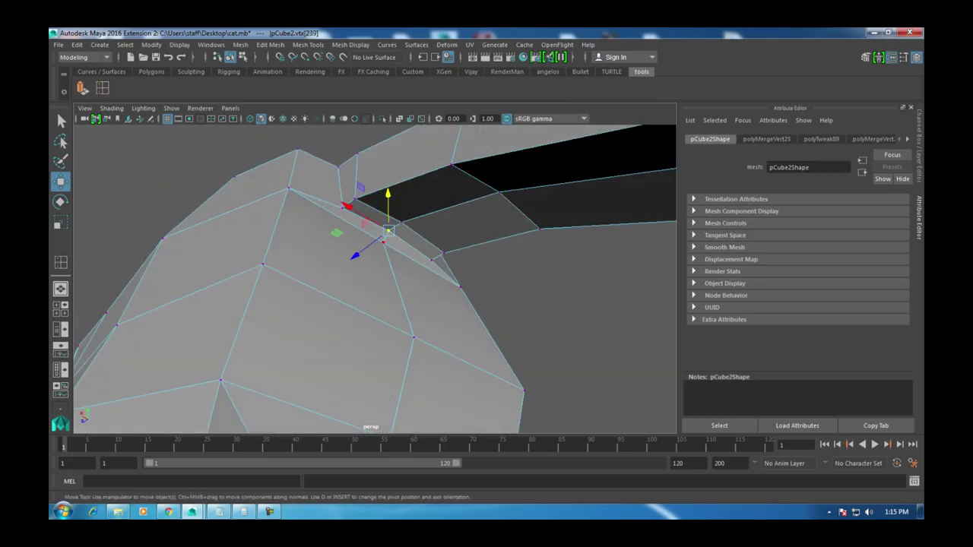
key("g")
key("g")
key("ctrl+z")
key("ctrl+z")
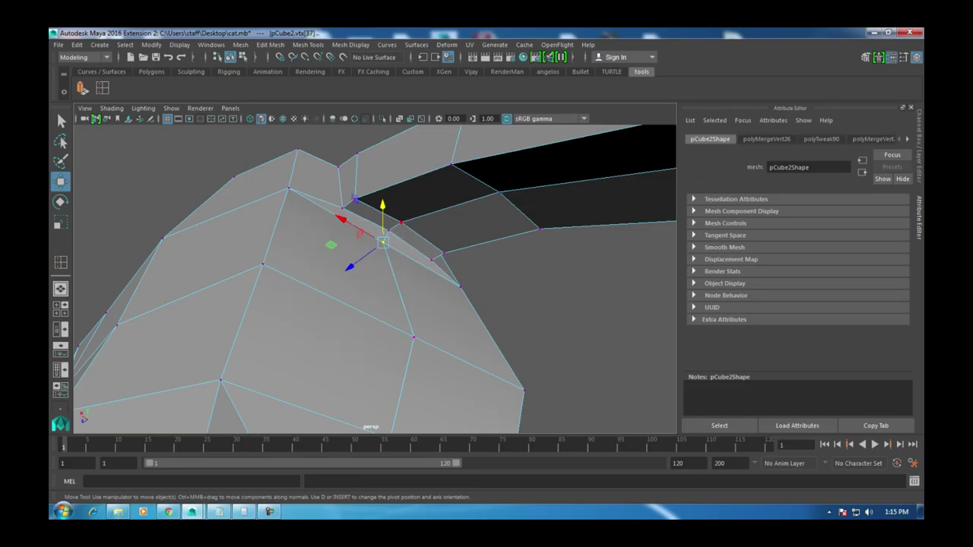
key("g")
left_click(413, 337)
left_click_drag(413, 337, 396, 291, "alt")
key("g")
Step: Merge the lower vertices around the opening with G to close the underside
left_click(396, 290)
left_click(384, 337)
key("g")
left_click(376, 370)
key("g")
left_click_drag(376, 370, 334, 304, "alt")
left_click(361, 348)
left_click_drag(361, 349, 384, 289, "alt")
scroll(380, 274, "up", 4)
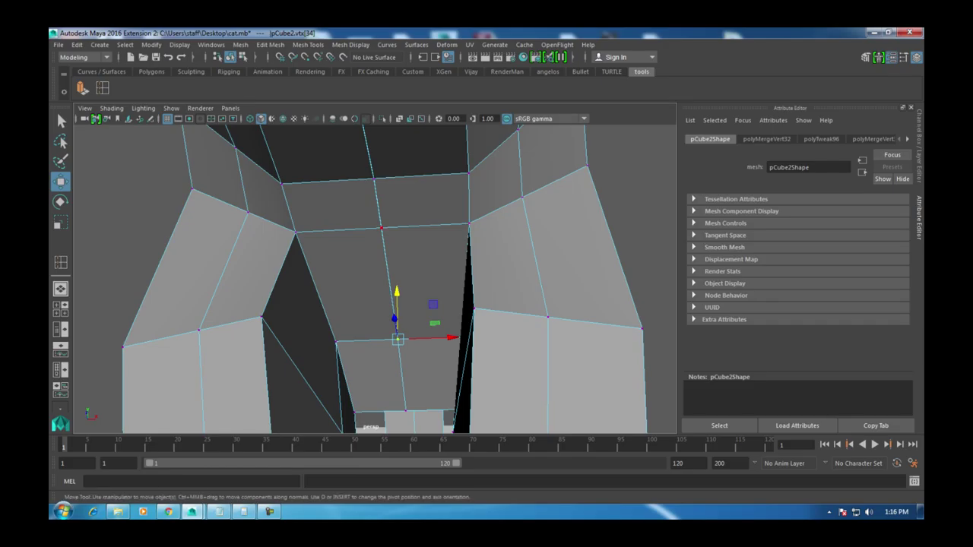
Step: Weld the stray vertices along the opening's edge onto their neighbours
left_click(381, 227)
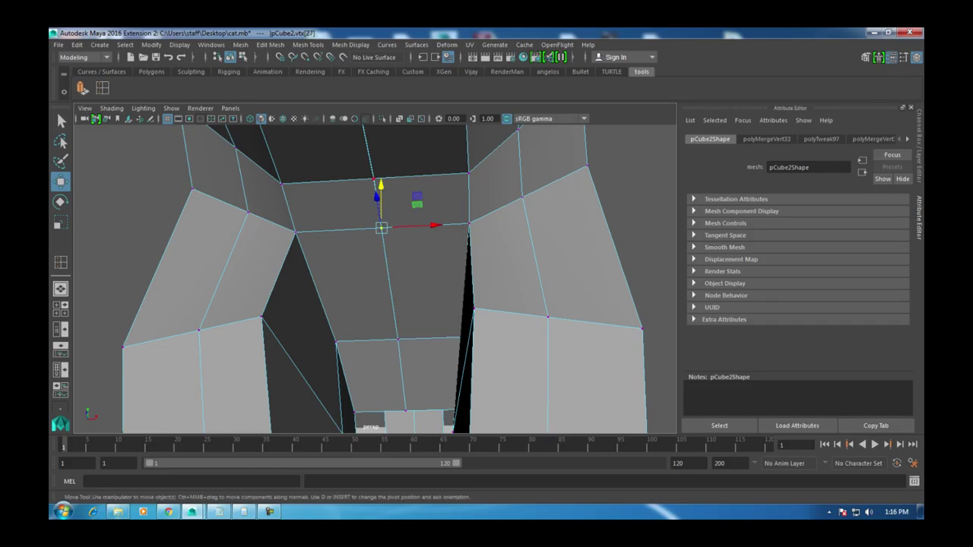
left_click(374, 179)
left_click_drag(427, 175, 426, 273, "alt")
left_click(377, 228)
left_click_drag(378, 228, 358, 175, "alt")
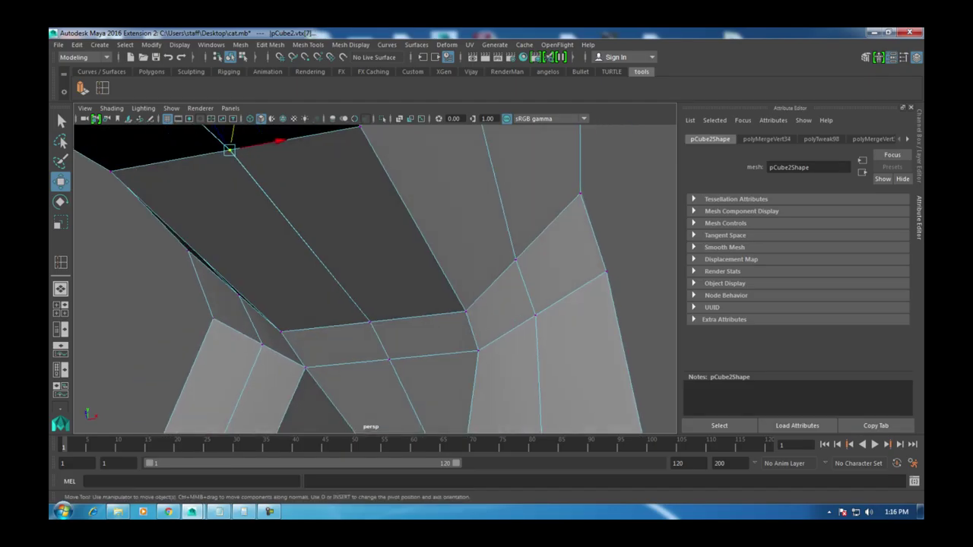
left_click_drag(229, 150, 430, 391, "alt")
left_click(361, 220)
left_click_drag(360, 220, 505, 323, "alt")
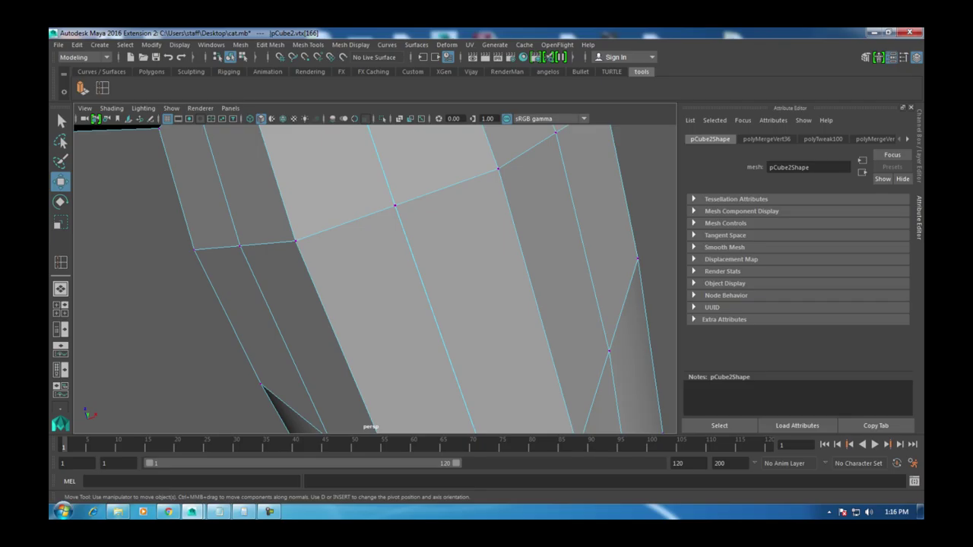
Step: Select and frame the seam vertices on the cat's underside
left_click(393, 204)
key("f")
left_click_drag(356, 220, 380, 243, "alt")
middle_click_drag(380, 251, 380, 247, "alt")
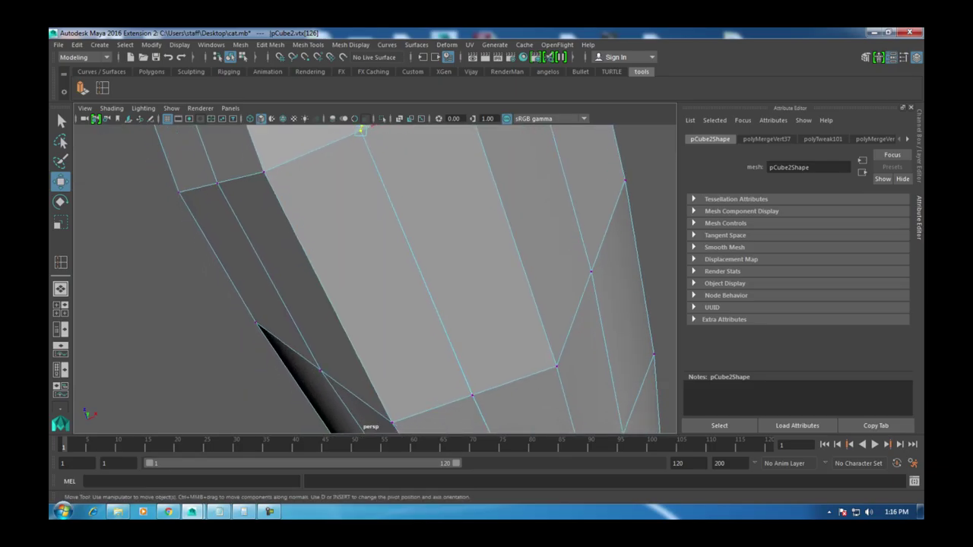
left_click_drag(380, 251, 422, 277, "alt")
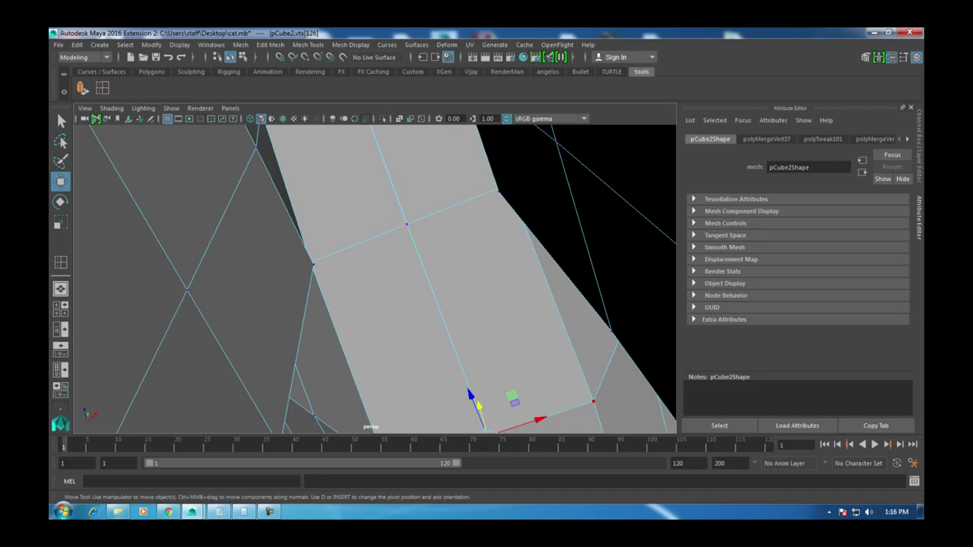
left_click(406, 224)
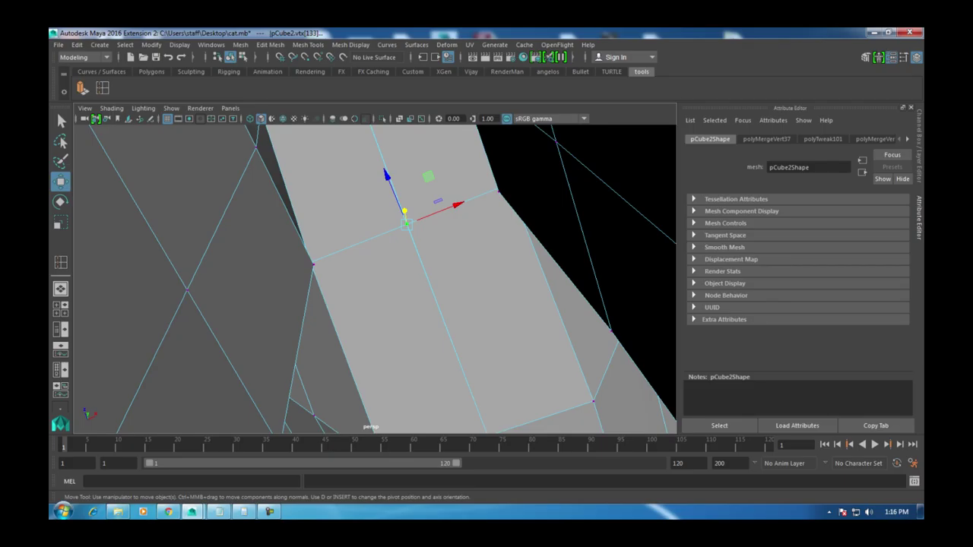
left_click_drag(380, 266, 407, 292, "alt")
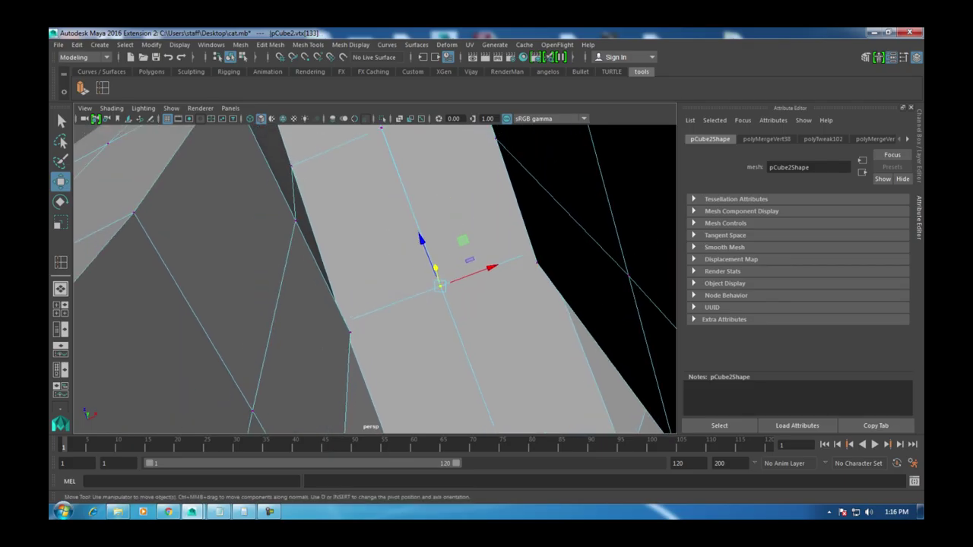
left_click_drag(418, 230, 448, 308, "alt")
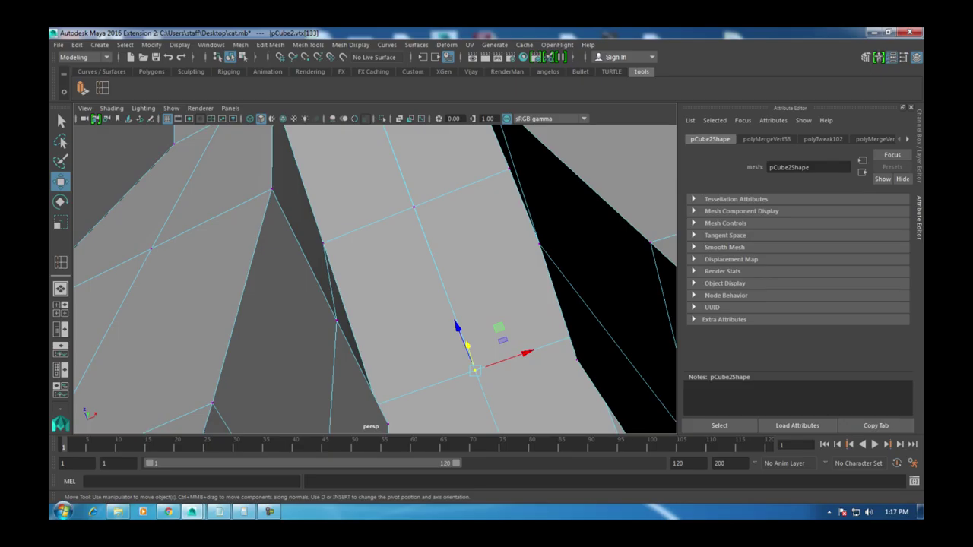
Step: Weld the next underside seam vertices onto their neighbours
left_click(413, 206)
left_click_drag(414, 206, 445, 251, "alt")
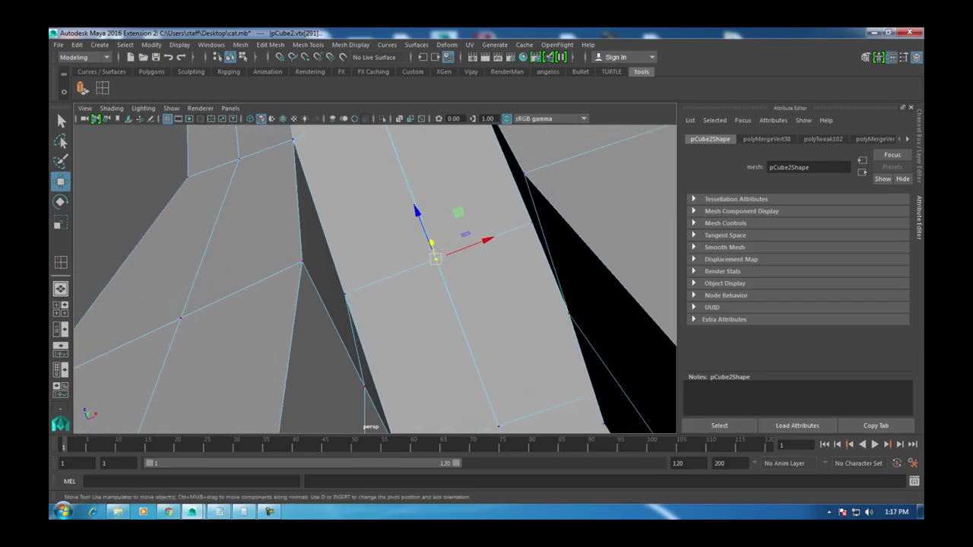
left_click_drag(459, 212, 502, 335, "alt")
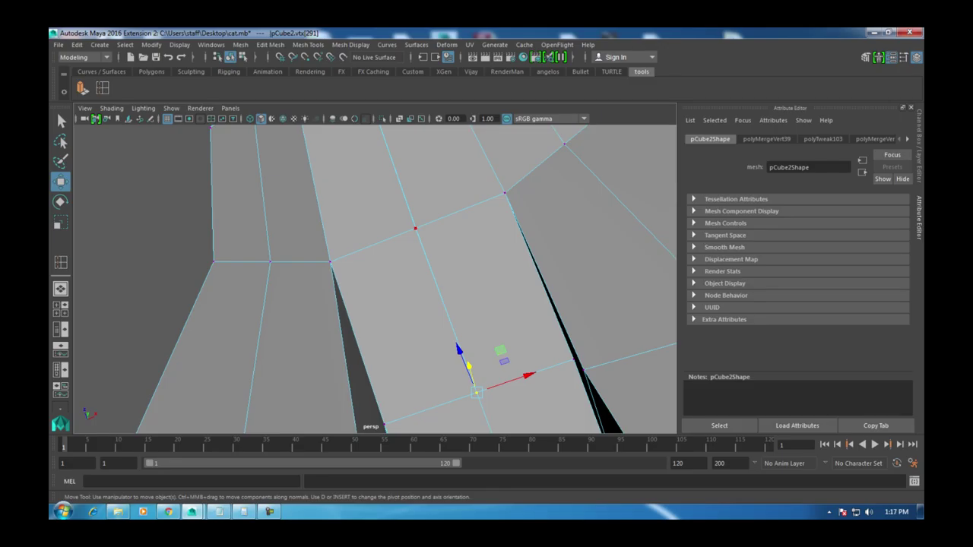
left_click(414, 228)
left_click_drag(391, 169, 413, 209, "alt")
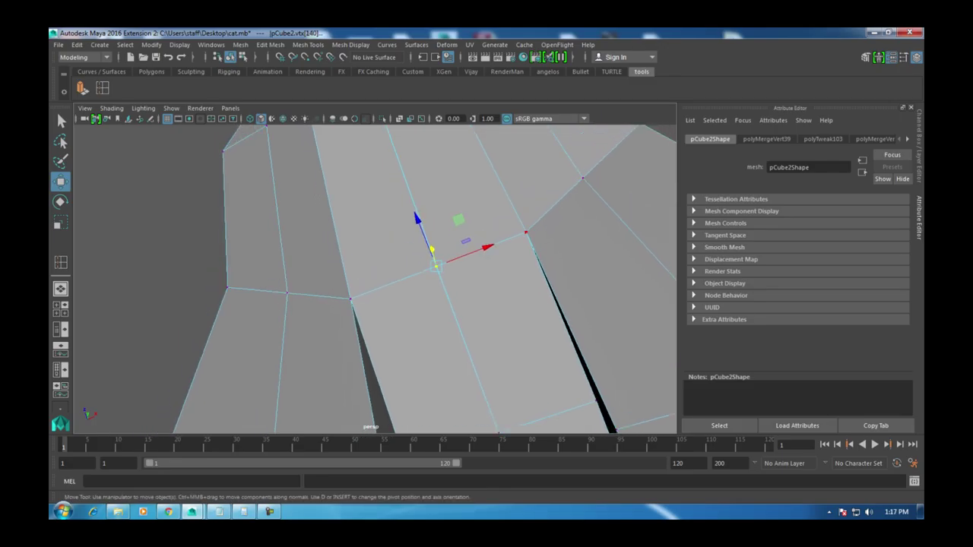
key("g")
left_click_drag(413, 209, 456, 288, "alt")
left_click(416, 235)
Step: Weld the seam vertices up the cat's neck onto their neighbours
key("g")
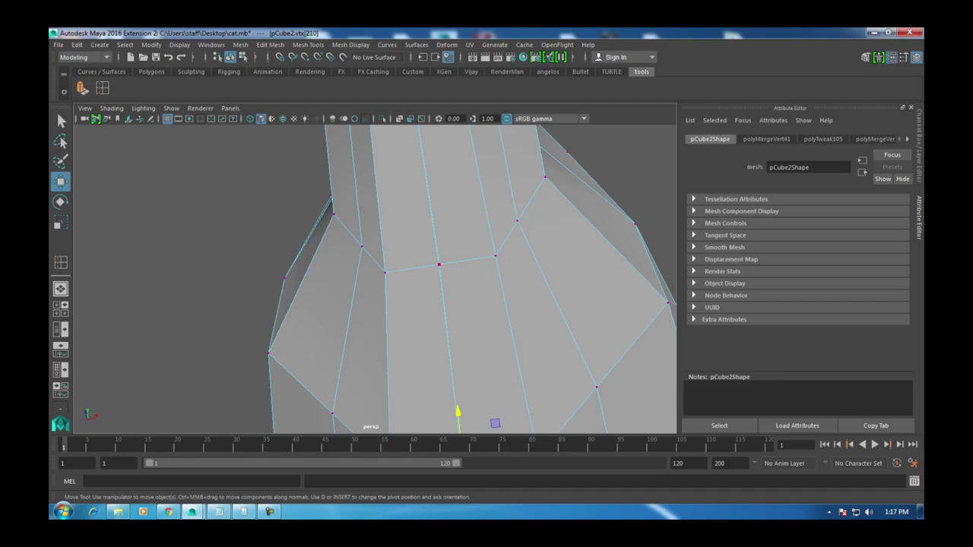
left_click(438, 264)
left_click_drag(456, 289, 478, 319, "alt")
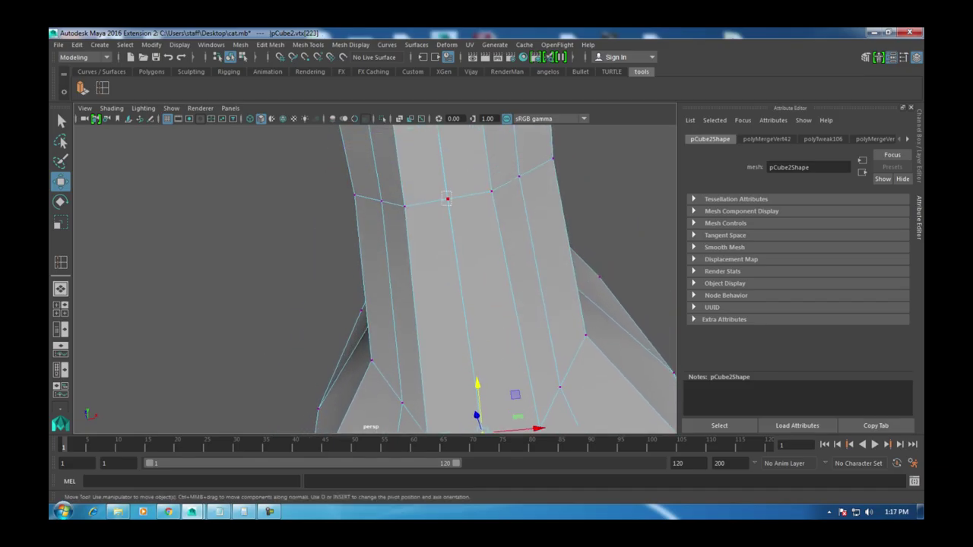
left_click(447, 199)
left_click_drag(447, 199, 456, 228, "alt")
middle_click_drag(462, 247, 477, 318, "alt")
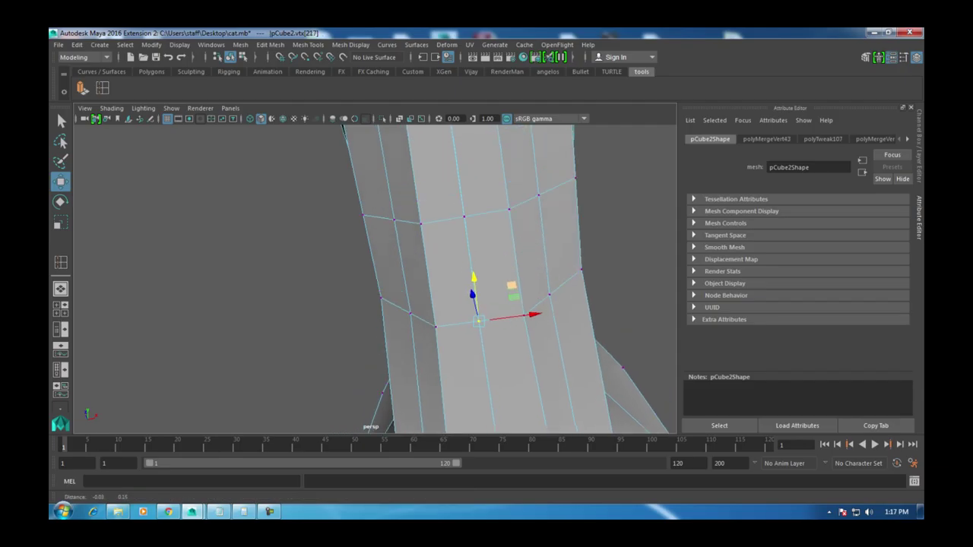
left_click(464, 217)
left_click_drag(463, 217, 467, 304, "alt")
left_click(520, 312)
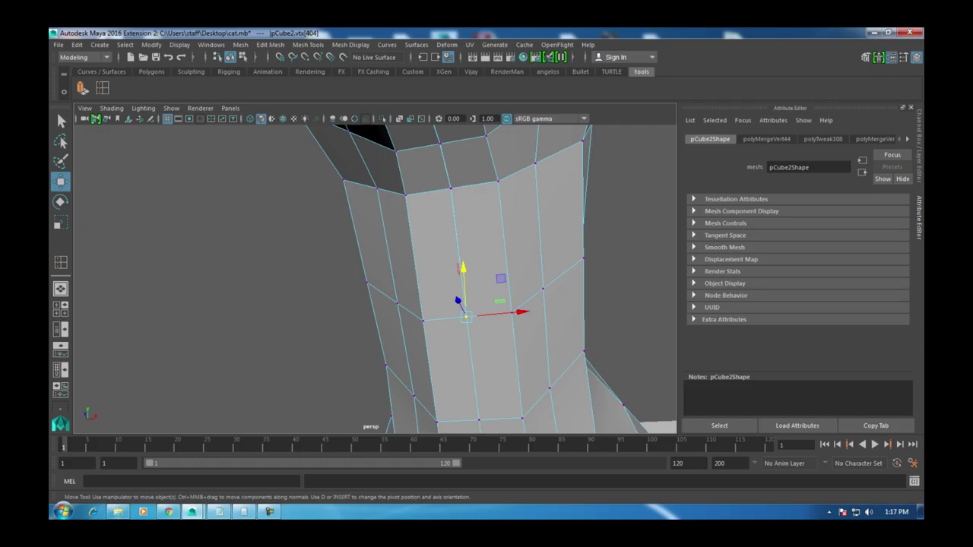
Step: Pull the top rim vertex up and left, then pick vertices around the eye
left_click(450, 188)
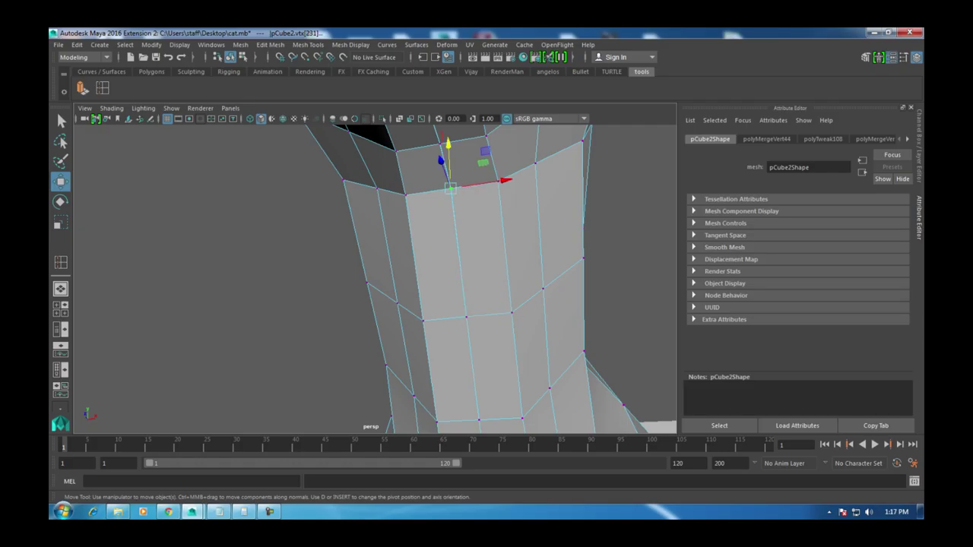
mouse_move(450, 188)
left_mouse_down()
mouse_move(440, 143)
mouse_move(426, 175)
mouse_move(456, 190)
left_mouse_up()
scroll(373, 277, "up", 3)
mouse_move(372, 278)
left_mouse_down("alt")
mouse_move(342, 274)
mouse_move(365, 262)
mouse_move(368, 273)
left_mouse_up("alt")
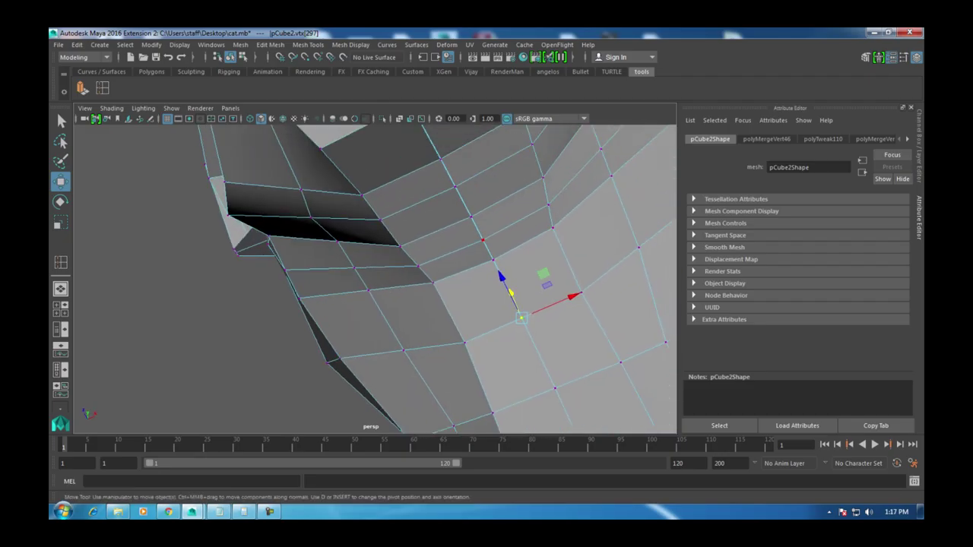
left_click(491, 258)
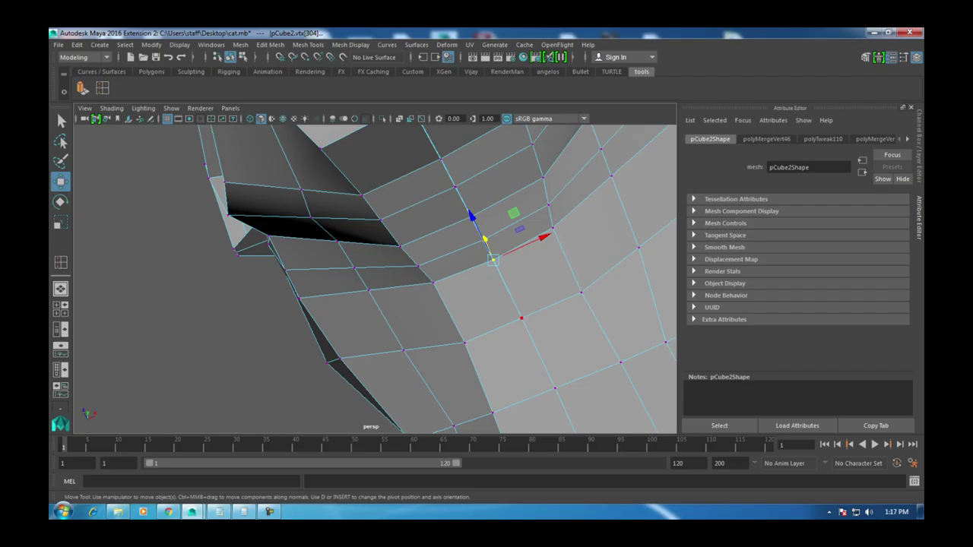
left_click_drag(483, 240, 453, 173)
left_click(439, 158)
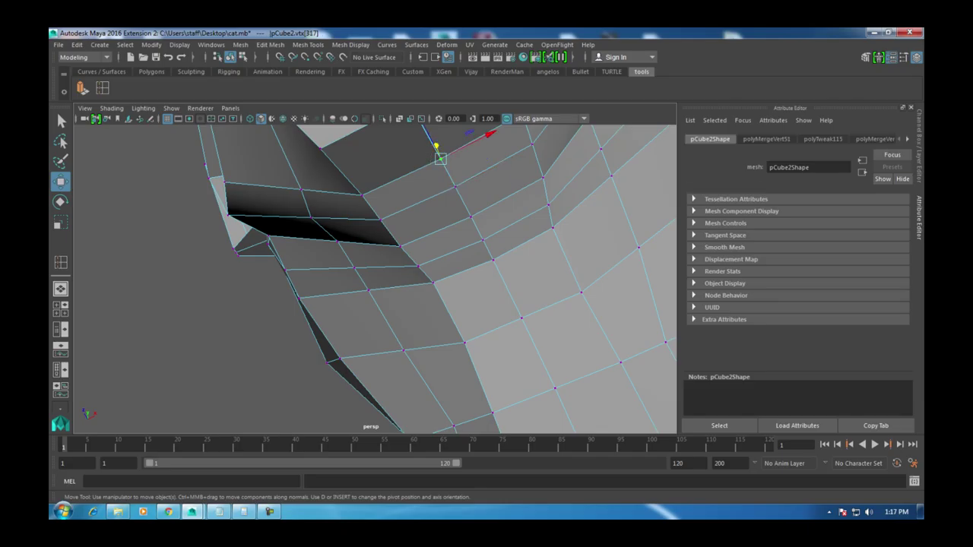
scroll(375, 279, "down", 5)
scroll(375, 279, "up", 3)
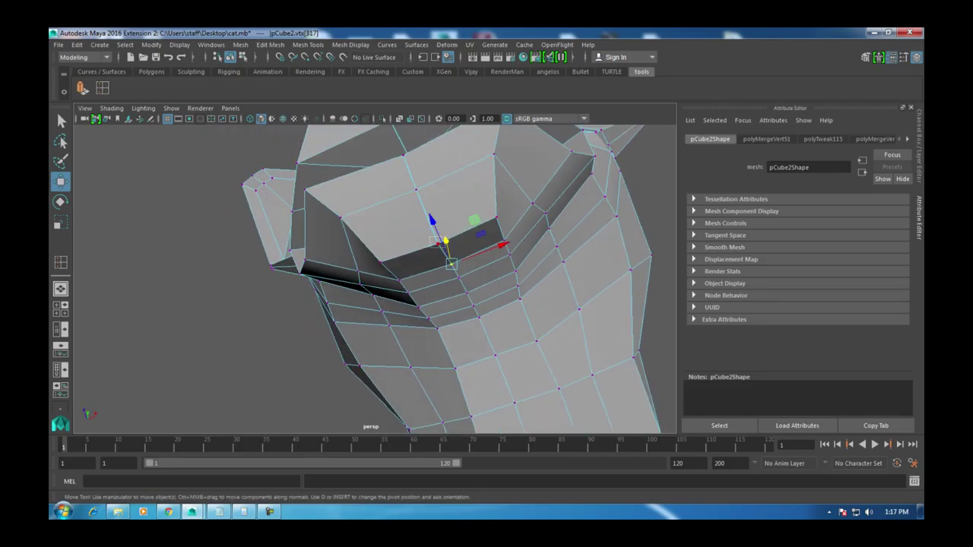
Step: Nudge and weld the vertices below the muzzle
left_click(438, 244)
left_click_drag(438, 289, 438, 244, "alt")
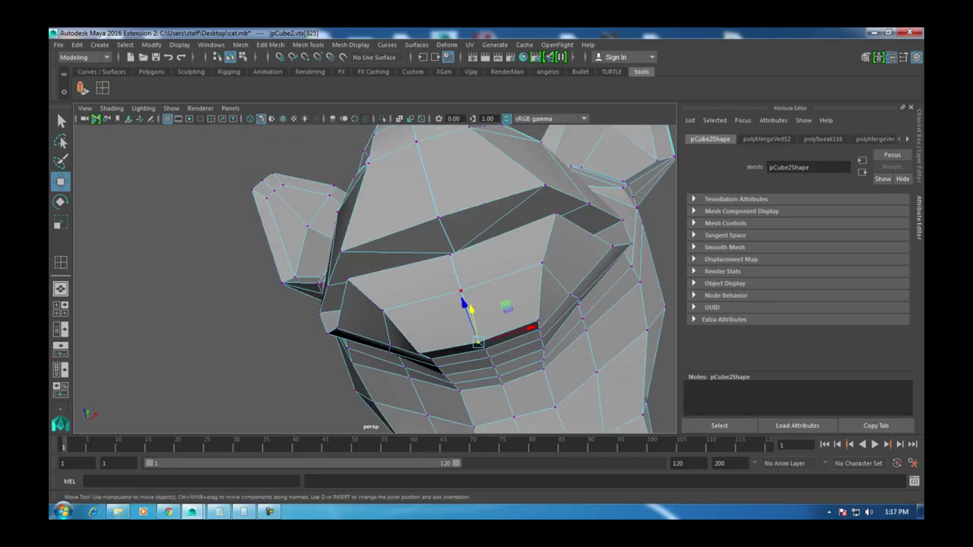
left_click(460, 290)
left_click_drag(438, 289, 471, 296, "alt")
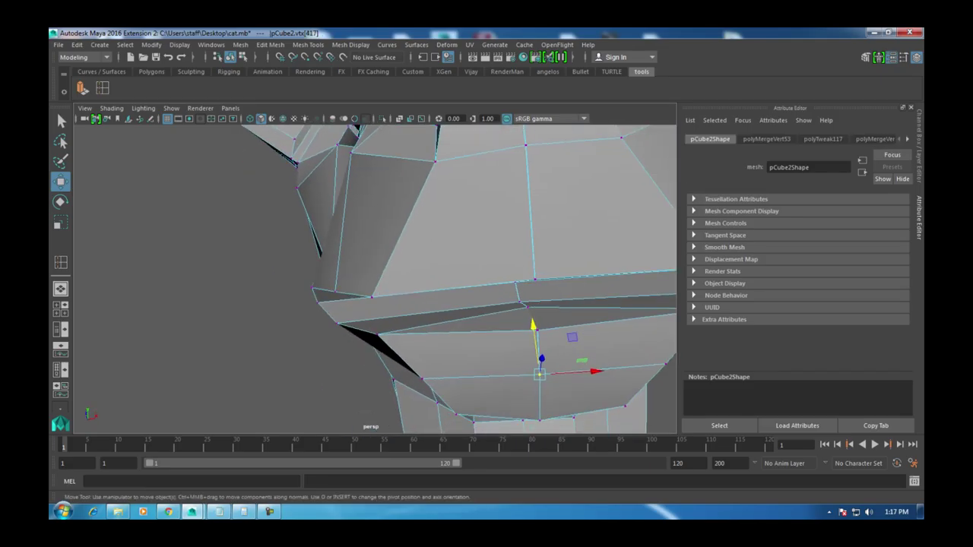
left_click(528, 307)
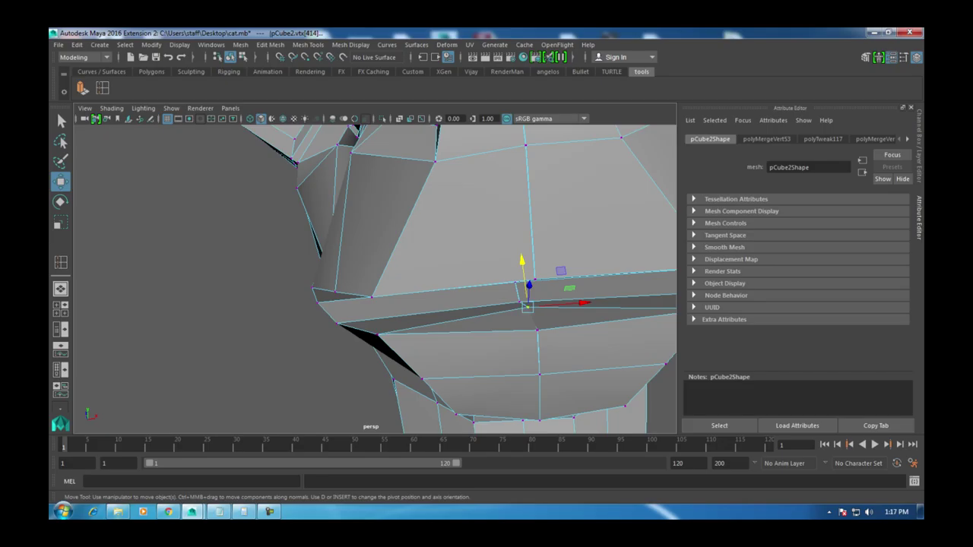
left_click_drag(524, 305, 514, 283)
left_click_drag(456, 319, 456, 259, "alt")
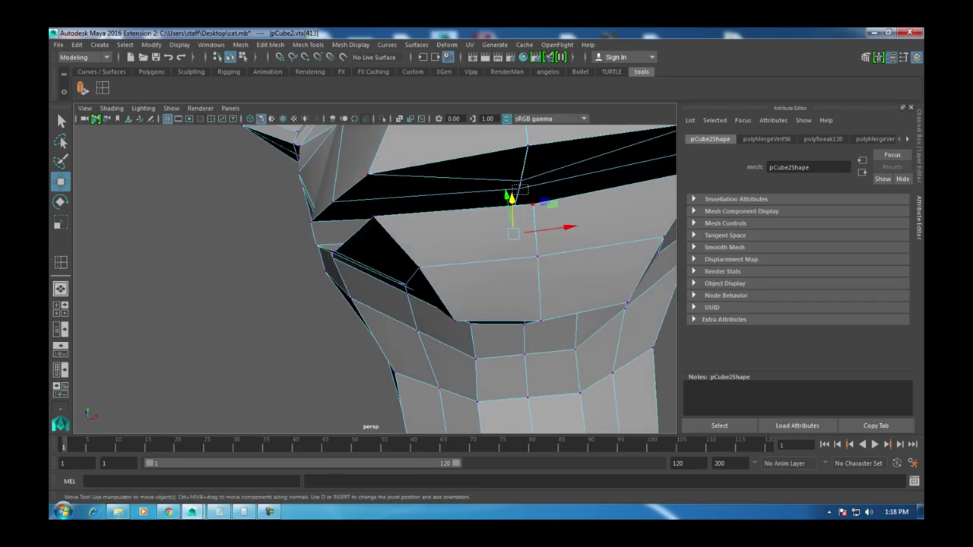
Step: Weld the vertices along the eye edge onto their neighbours
left_click(519, 188)
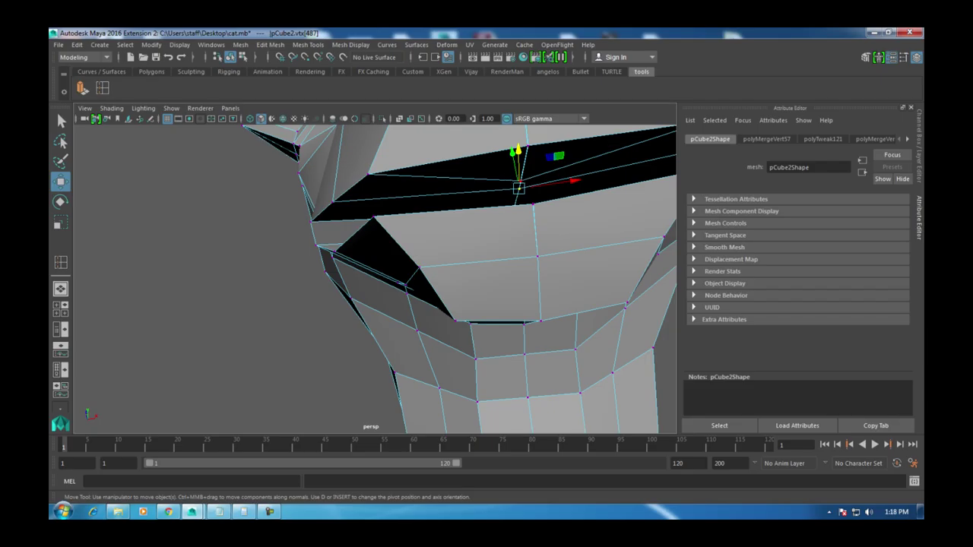
left_click_drag(519, 188, 521, 215, "alt")
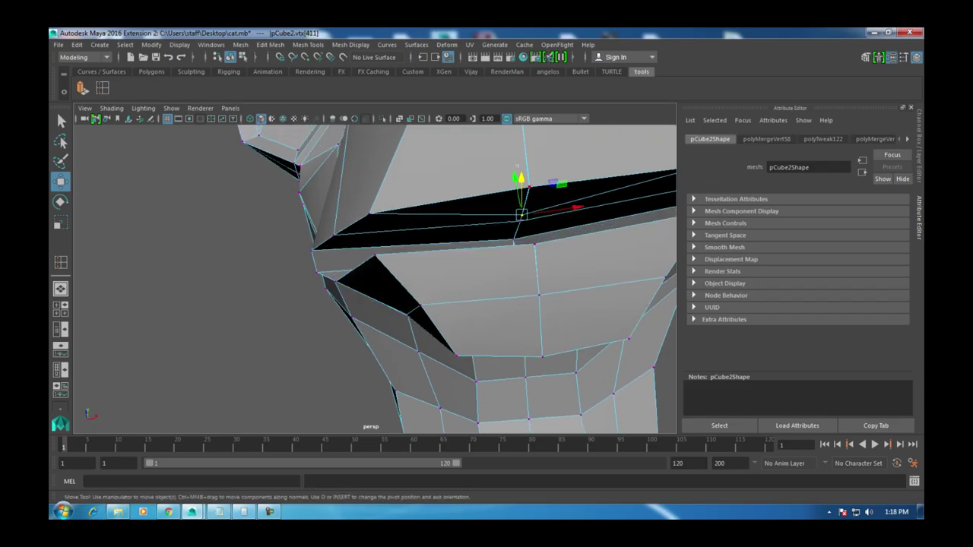
left_click(528, 186)
left_click_drag(529, 186, 521, 353, "alt")
left_click(504, 227)
left_click_drag(504, 227, 412, 331, "alt")
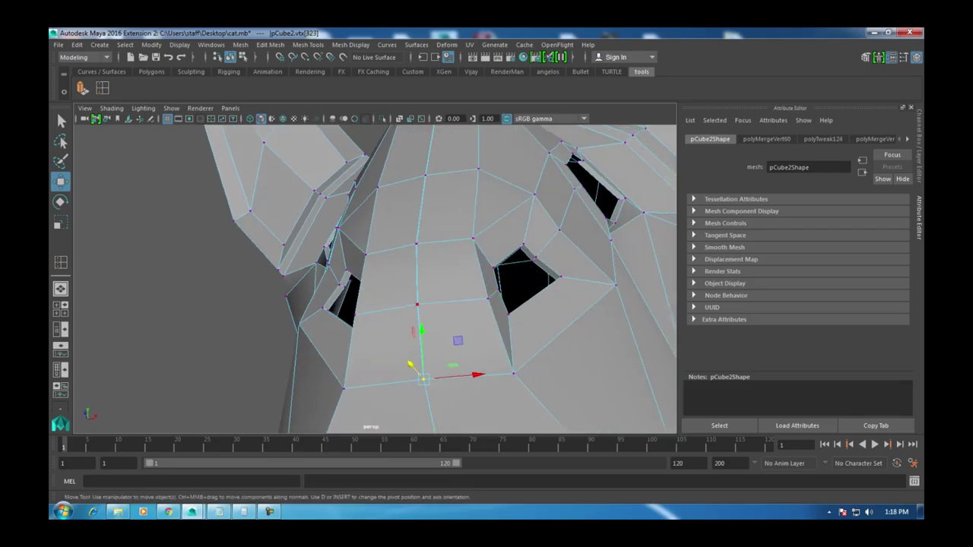
Step: Step up the centre edge to a vertex on top of the head
left_click(416, 304)
left_click(416, 243)
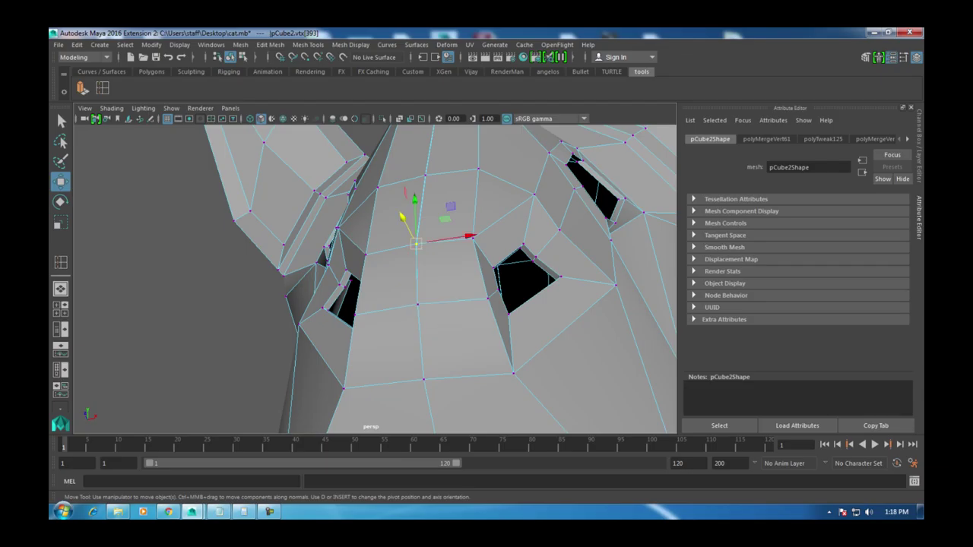
left_click(424, 174)
left_click_drag(424, 174, 365, 281, "alt")
left_click(394, 266)
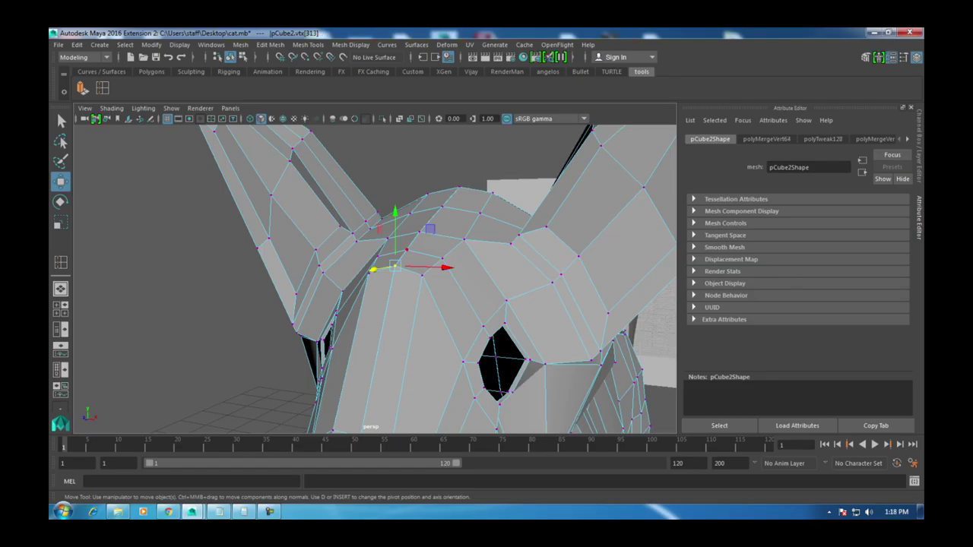
Step: Reshape the vertices across the top and ridge of the head
left_click(407, 249)
left_click_drag(407, 249, 420, 231)
left_click(442, 206)
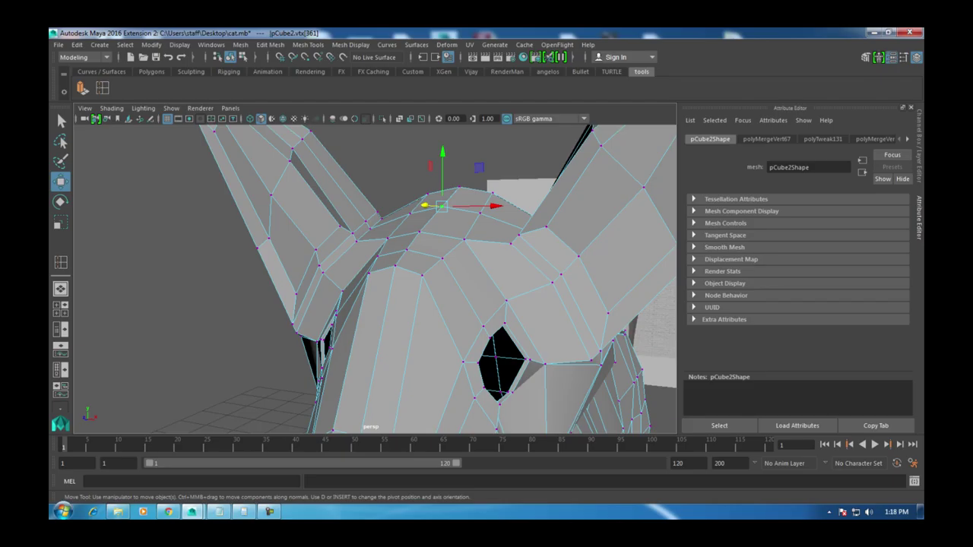
left_click_drag(373, 274, 282, 255, "alt")
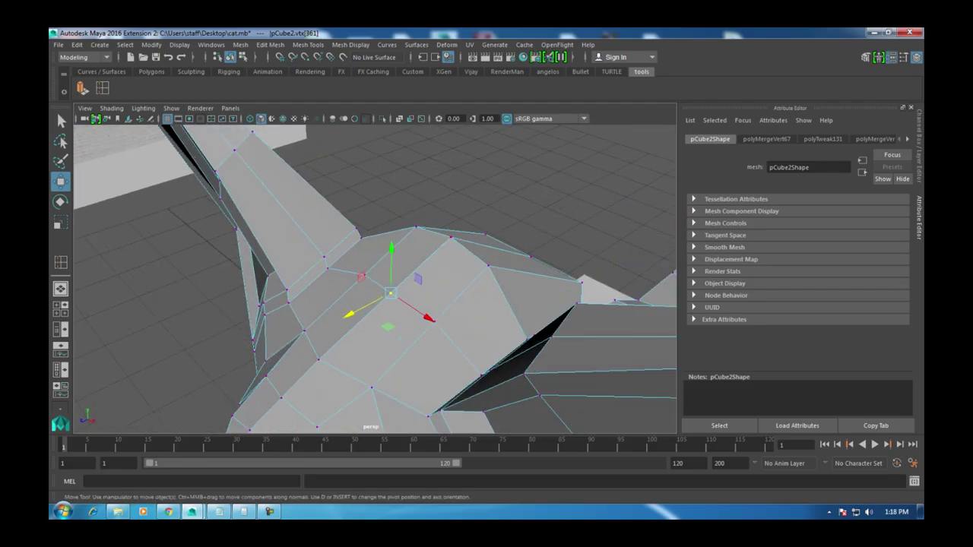
left_click(451, 237)
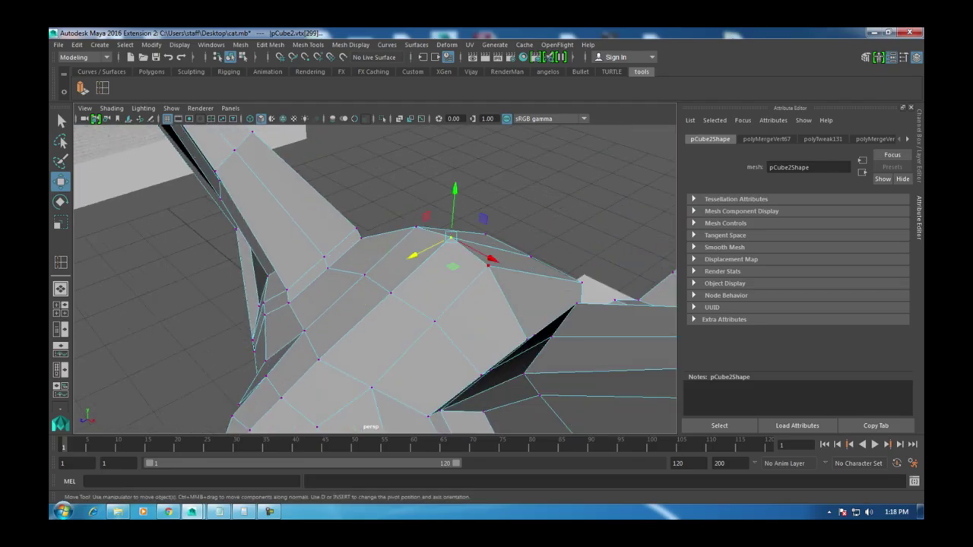
left_click(531, 257)
mouse_move(530, 257)
left_mouse_down("alt")
mouse_move(615, 262)
mouse_move(524, 239)
left_mouse_up("alt")
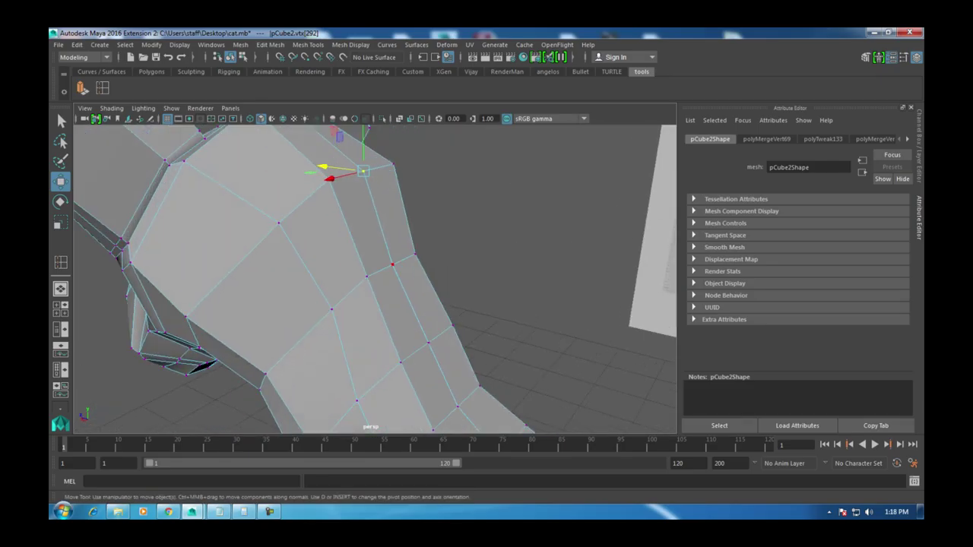
Step: Select the neck vertices, then undo and redo the last weld
left_click(392, 264)
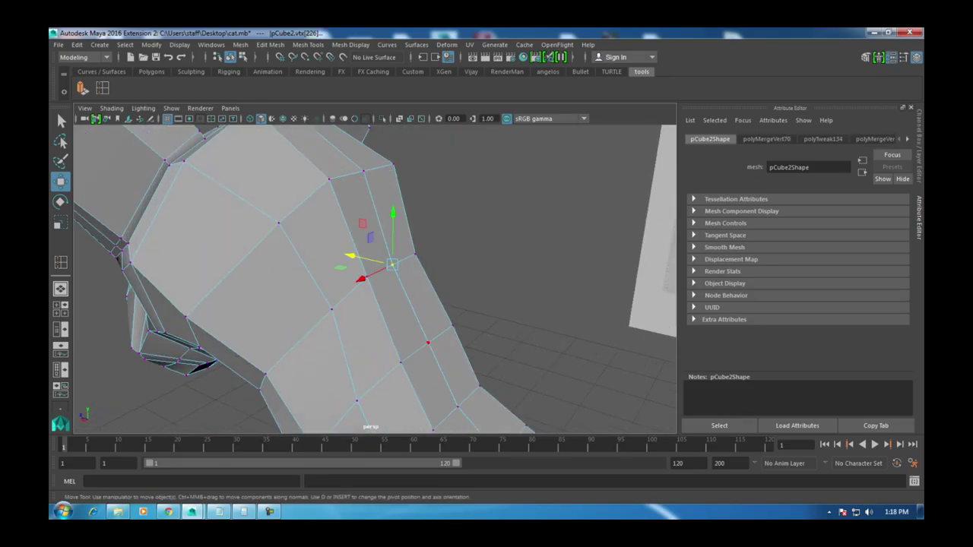
left_click(428, 343)
left_click_drag(428, 343, 349, 304, "alt")
key("ctrl+z")
key("ctrl+z")
key("shift+z")
Step: Snap and merge body vertices onto their neighbours with Ctrl+Shift+M
left_click(419, 314)
left_click_drag(418, 315, 429, 313, "alt")
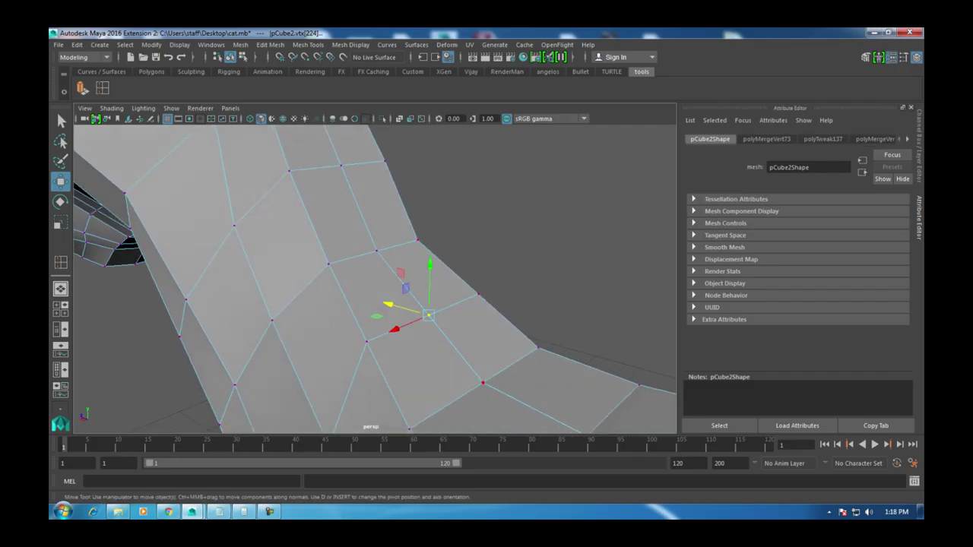
middle_click_drag(479, 378, 481, 381)
key("ctrl+shift+m")
left_click_drag(481, 381, 448, 342, "alt")
left_click(491, 348)
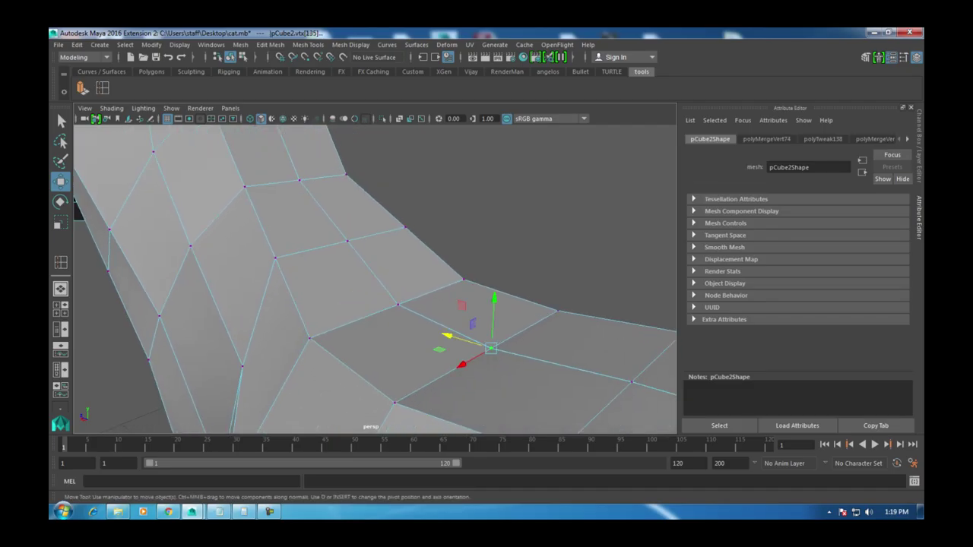
key("ctrl+shift+m")
left_click(631, 381)
left_click_drag(631, 382, 707, 311, "alt")
Step: Raise a few body vertices along Y, undoing one bad move, then return to object mode
left_click(537, 396)
left_click_drag(541, 348, 541, 313)
key("ctrl+z")
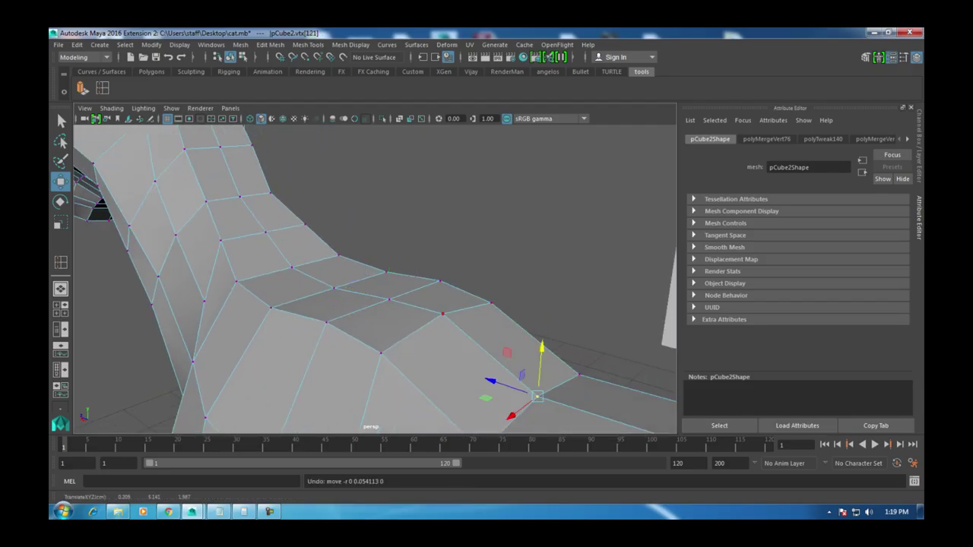
left_click(442, 313)
left_click_drag(445, 274, 445, 261)
left_click_drag(456, 304, 395, 282, "alt")
left_click(497, 336)
left_click_drag(498, 308, 426, 300)
right_click_drag(448, 223, 495, 187)
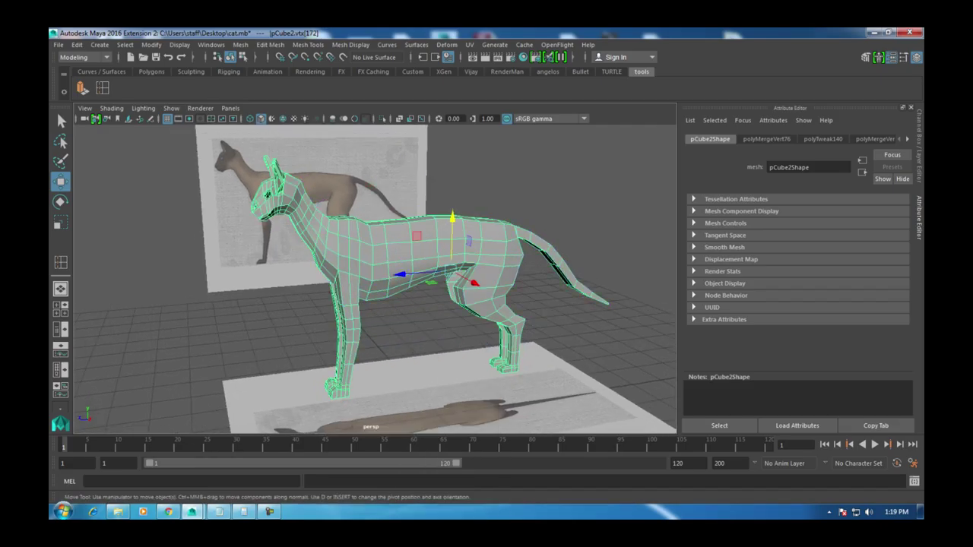
Step: Insert two edge loops across the cat's body
left_click(578, 175)
left_click(456, 251)
left_click_drag(456, 304, 490, 292, "alt")
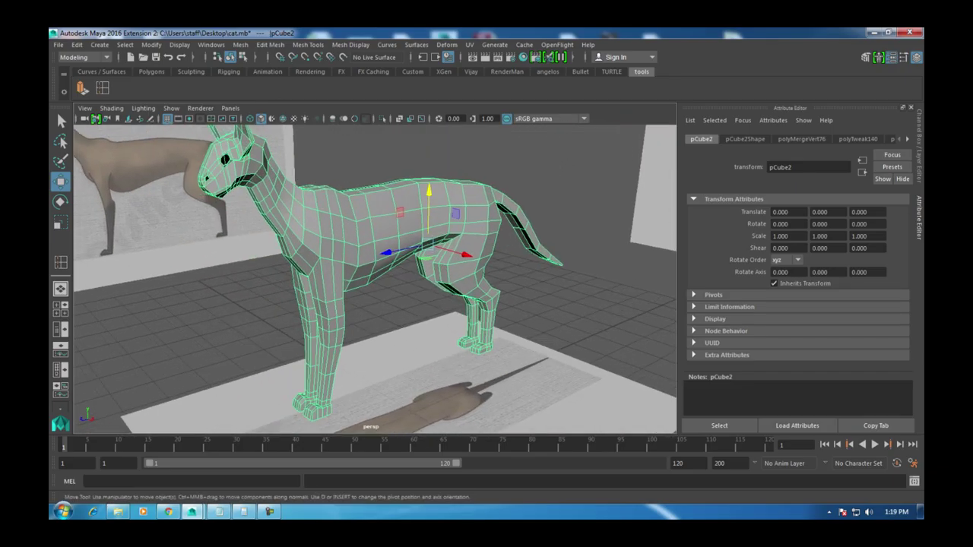
left_click(270, 44)
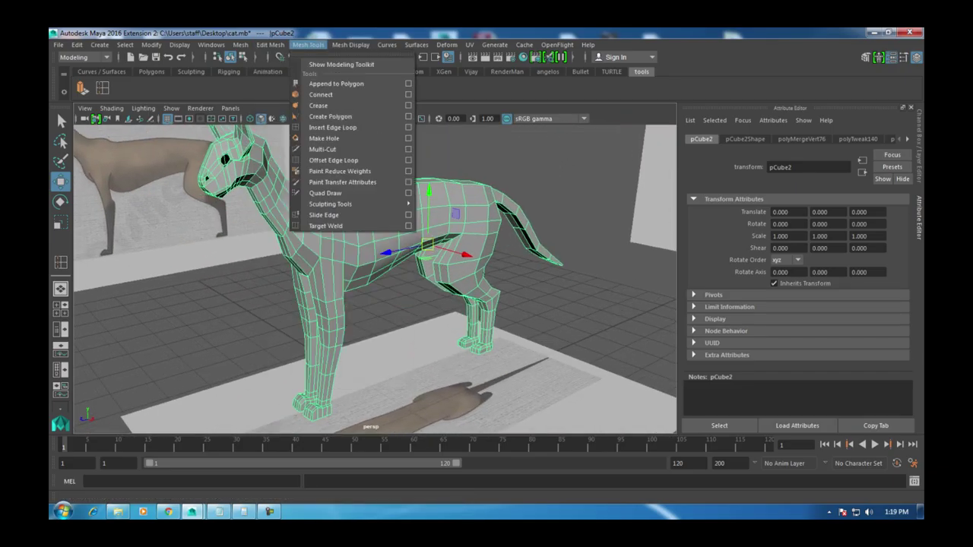
left_click(332, 128)
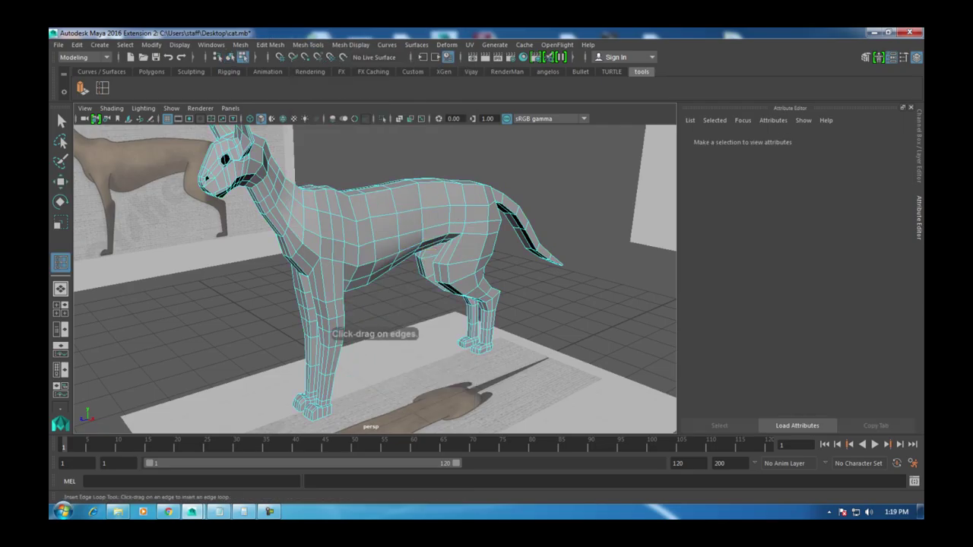
left_click(334, 279)
left_click_drag(335, 280, 441, 282, "alt")
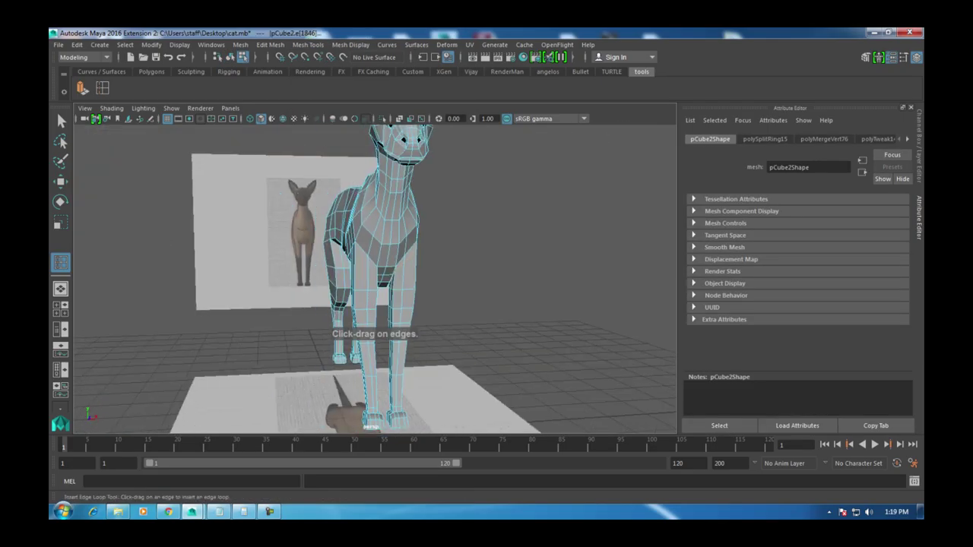
left_click(389, 131)
left_click_drag(389, 131, 509, 164, "alt")
key("w")
Step: Apply Mesh > Smooth to the cat with Divisions set to 0
right_click_drag(441, 241, 448, 196)
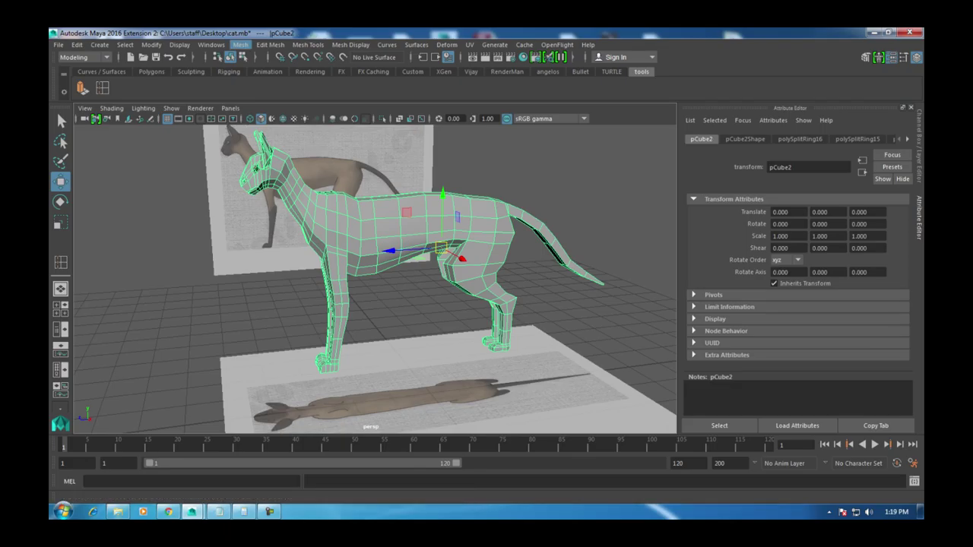
left_click(240, 45)
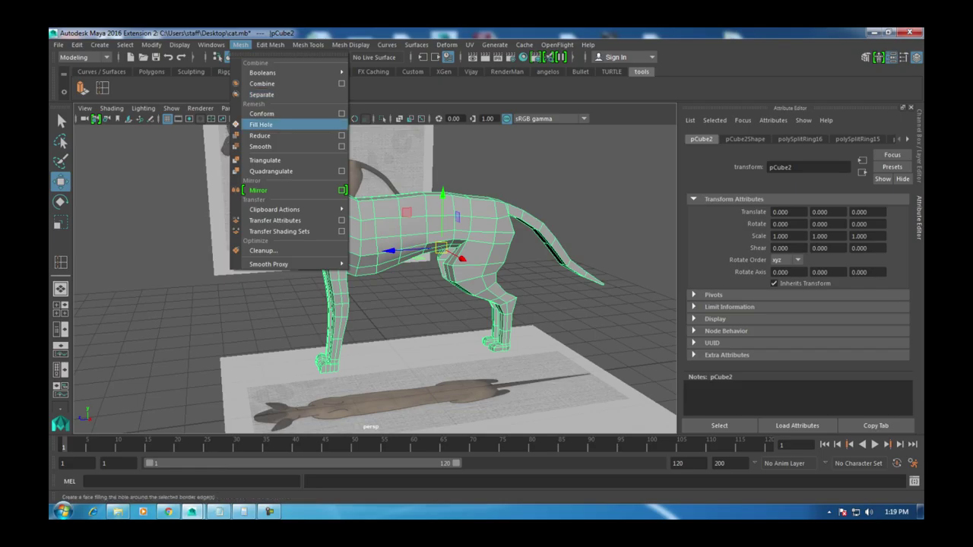
left_click(260, 145)
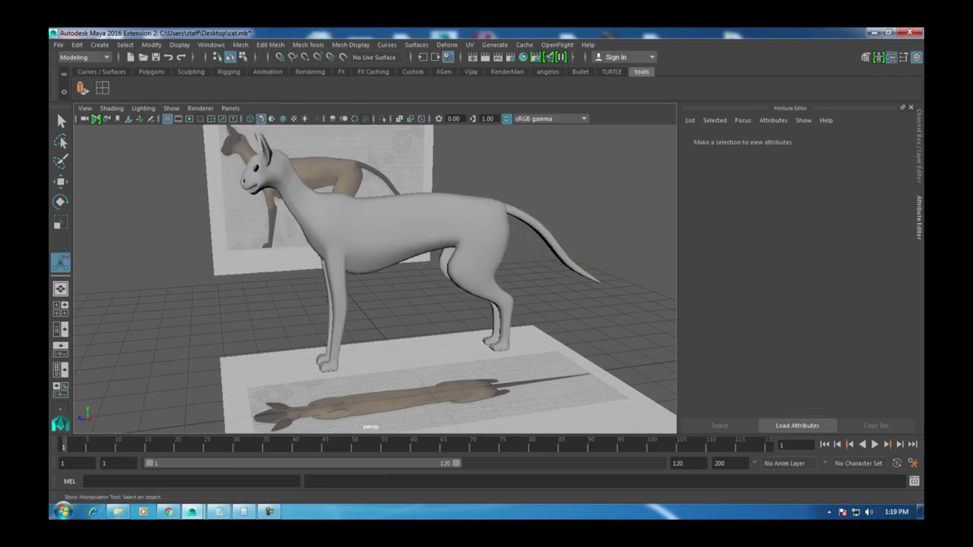
mouse_move(364, 273)
left_mouse_down("alt")
mouse_move(548, 277)
mouse_move(334, 277)
left_mouse_up("alt")
left_click(395, 243)
left_click(651, 244)
type("0")
key("Return")
Step: Deselect the cat and pick the Polygon Plane tool from the Polygons shelf
left_click_drag(380, 266, 410, 262, "alt")
right_click(517, 285)
left_click(532, 324)
left_click(151, 72)
left_click(159, 89)
scroll(372, 266, "down", 5)
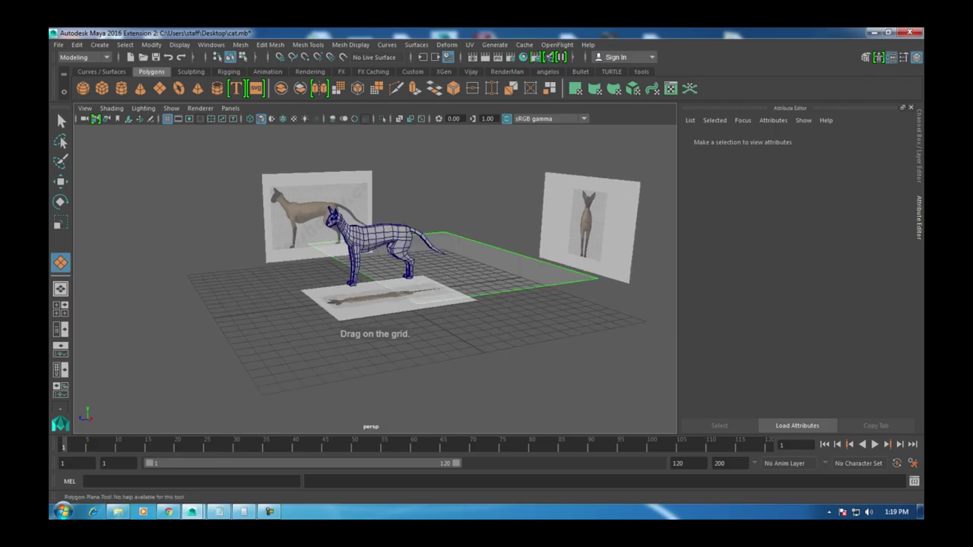
Step: Draw a large ground plane and delete the left and right reference image planes
left_click_drag(468, 292, 532, 357)
key("w")
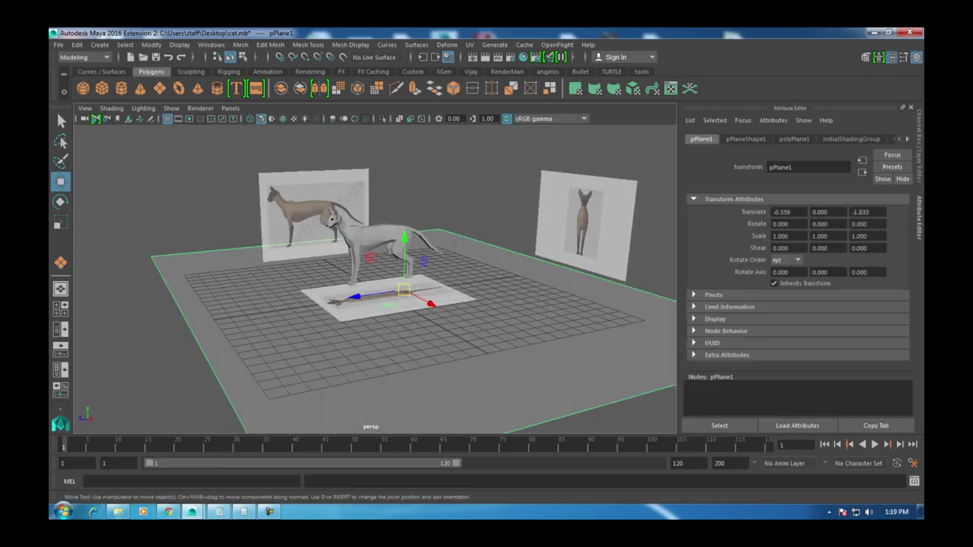
right_click(487, 228)
left_click(486, 228)
left_click(584, 220)
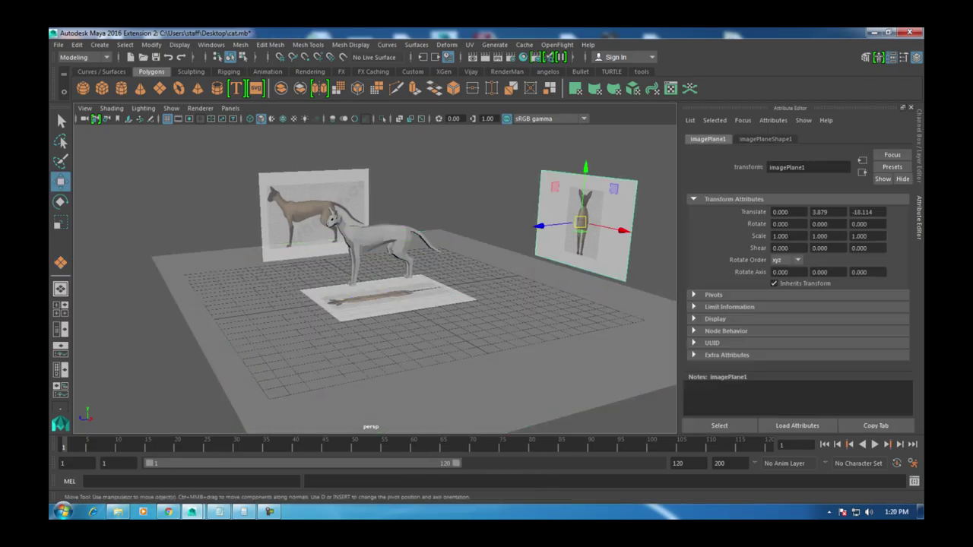
key("Delete")
left_click(313, 213)
key("Delete")
Step: Remove the floor reference image and lower the cat onto the ground plane
left_click(228, 357)
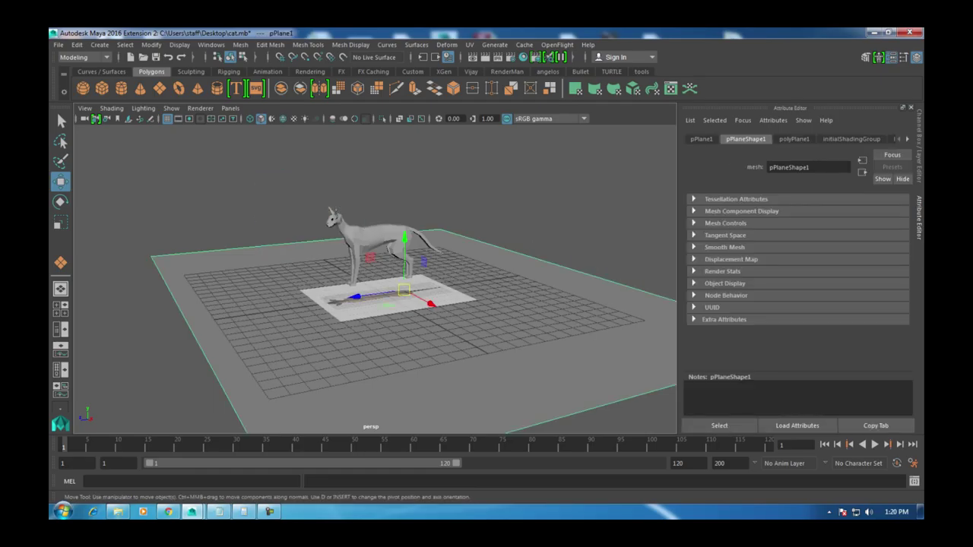
left_click_drag(560, 256, 458, 354)
key("ctrl+z")
key("ctrl+z")
key("ctrl+z")
key("ctrl+z")
key("ctrl+z")
key("ctrl+z")
key("ctrl+z")
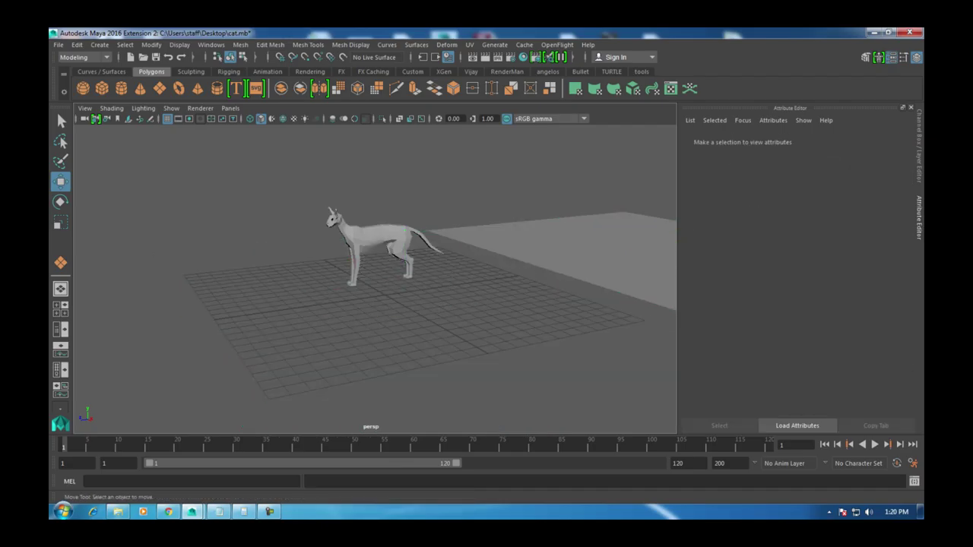
key("ctrl+z")
key("ctrl+z")
key("ctrl+z")
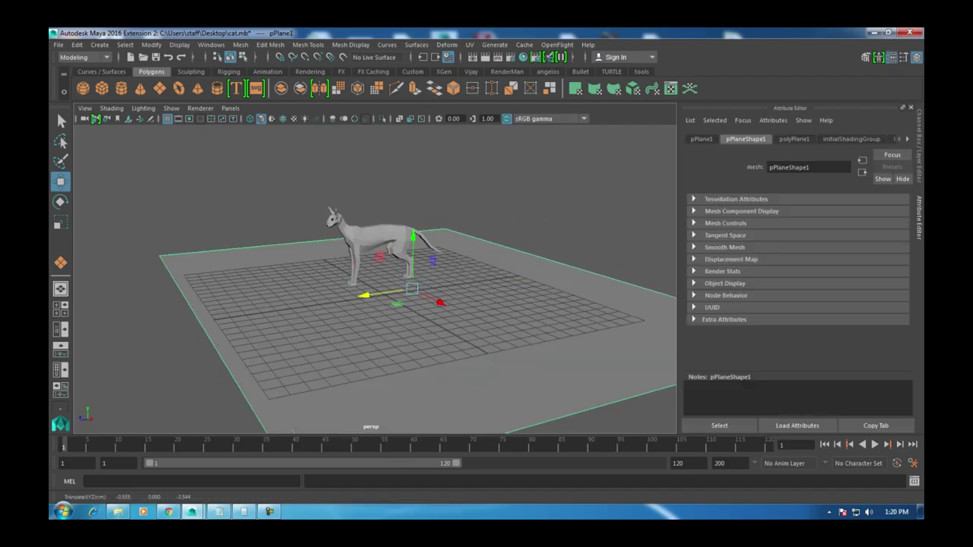
left_click_drag(395, 177, 395, 202)
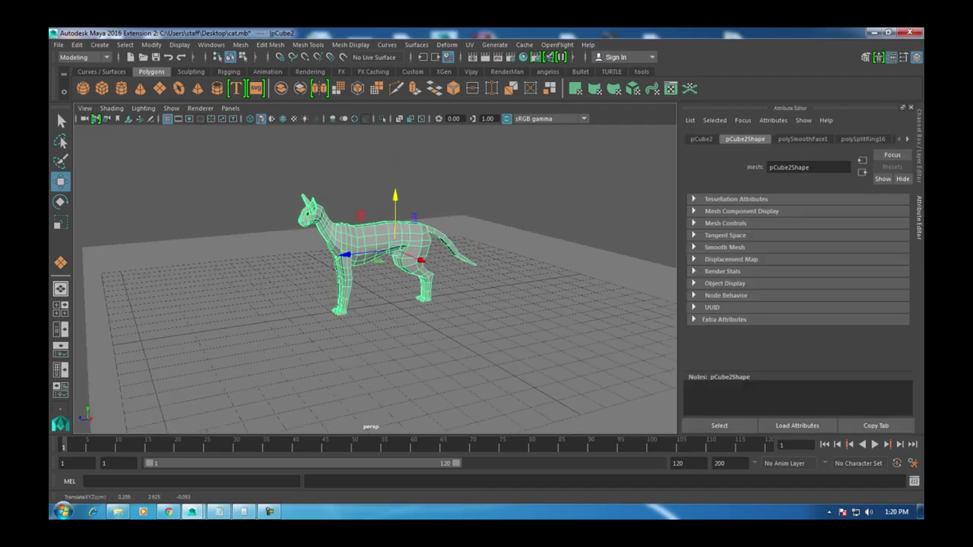
Step: Frame the cat, save the scene, and orbit around to inspect the mesh
key("f")
scroll(375, 273, "down", 3)
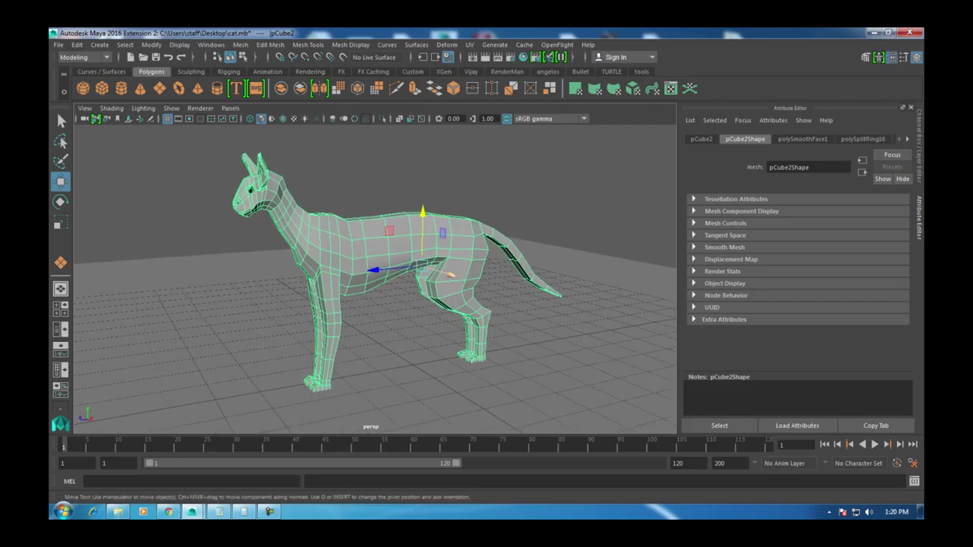
key("ctrl+s")
left_click_drag(375, 274, 91, 279, "alt")
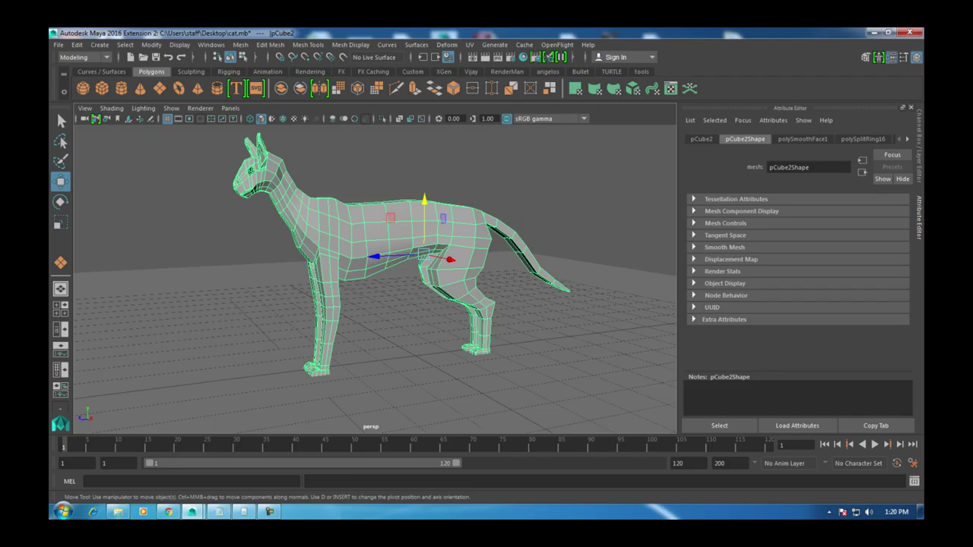
Step: Switch Maya to the Animation menu set and look through its playback and visualization menus
left_click(84, 57)
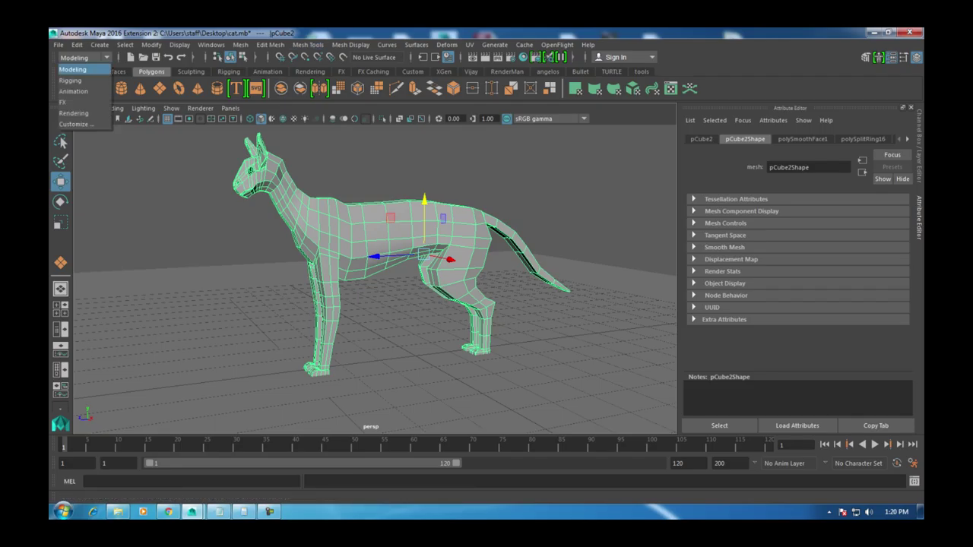
left_click(73, 69)
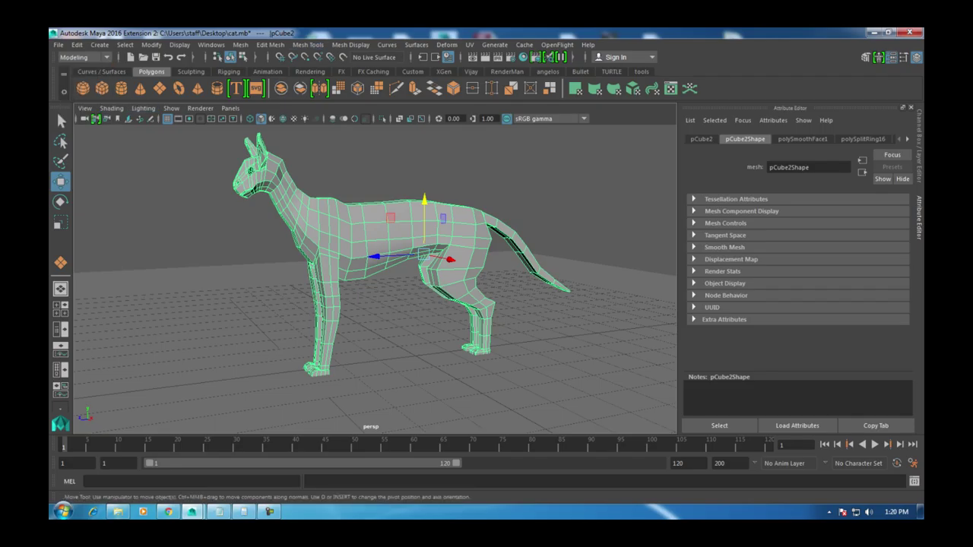
left_click_drag(342, 289, 353, 298, "alt")
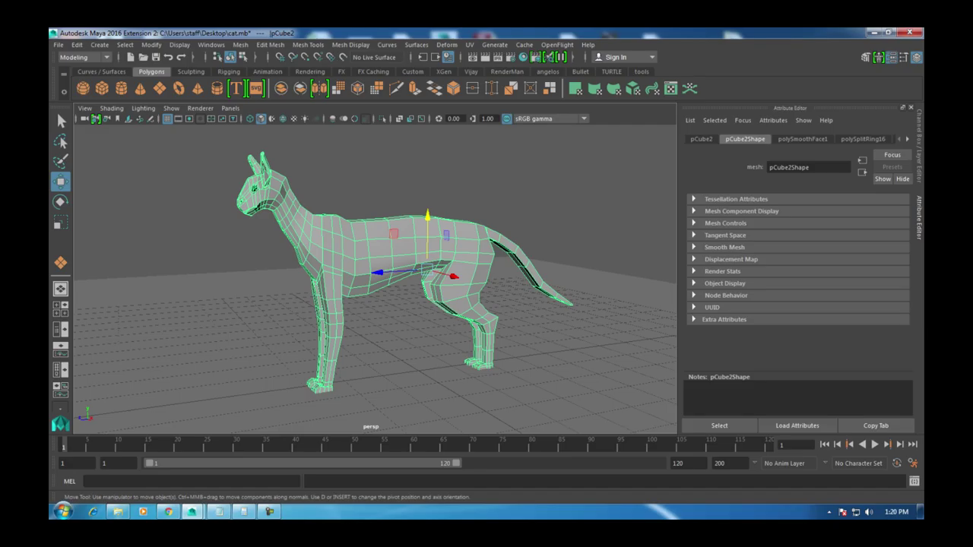
left_click(83, 57)
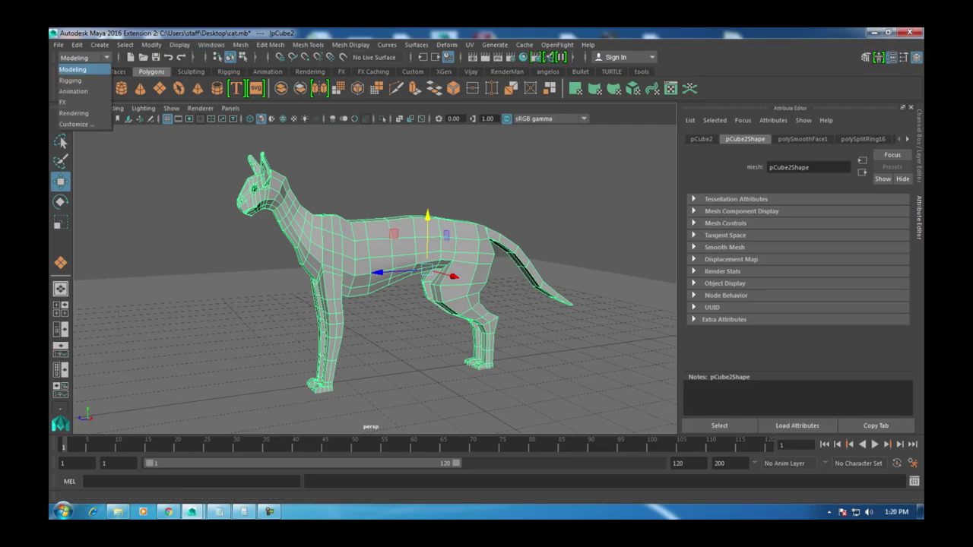
left_click(73, 91)
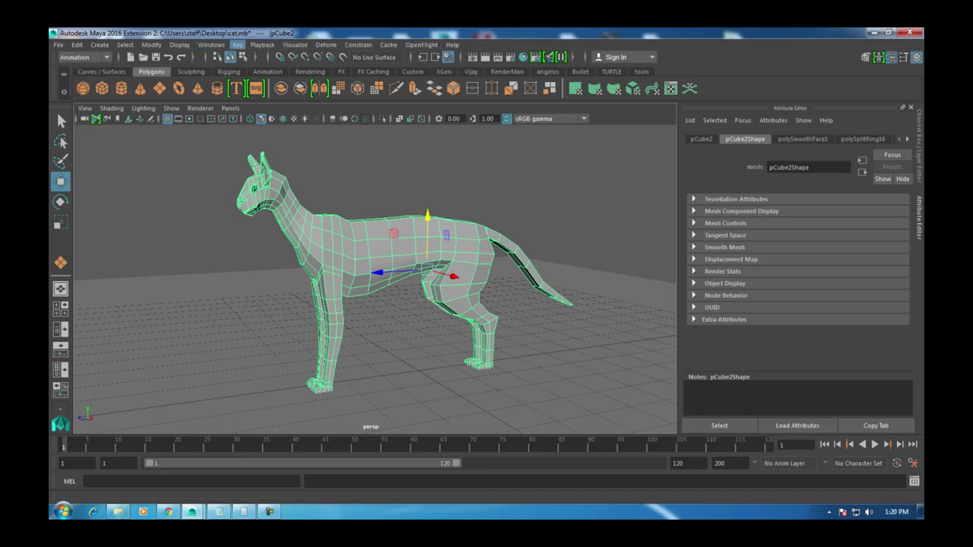
left_click(262, 44)
mouse_move(238, 45)
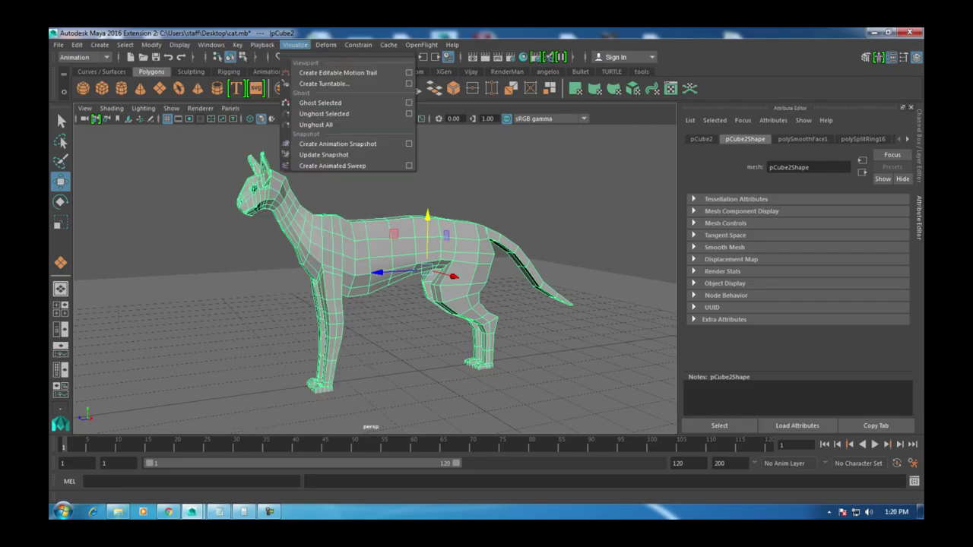
left_click(295, 44)
left_click(211, 44)
left_click(211, 44)
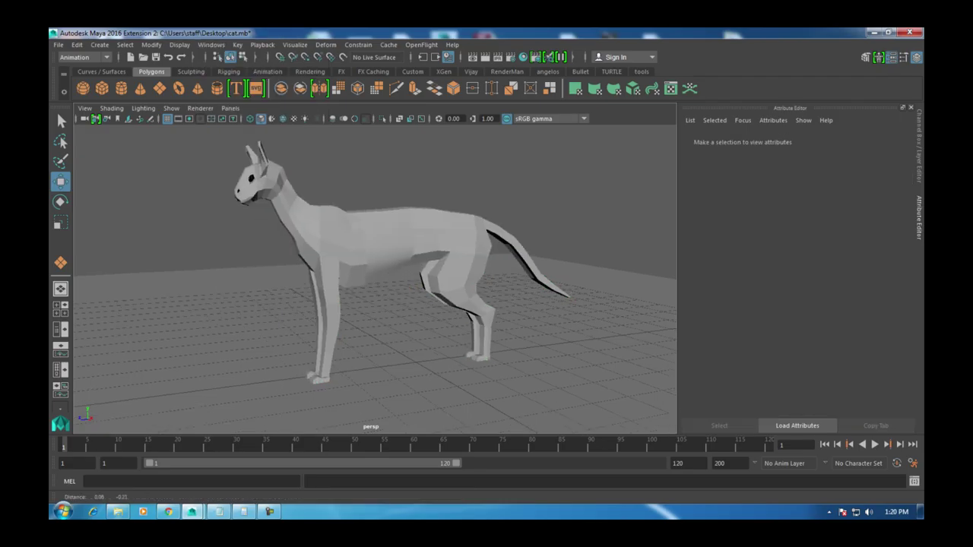
Step: Preview the cat smoothed with 3, orbit it, then return it to low-poly with 1
key("3")
left_click_drag(372, 273, 608, 275, "alt")
left_click(395, 243)
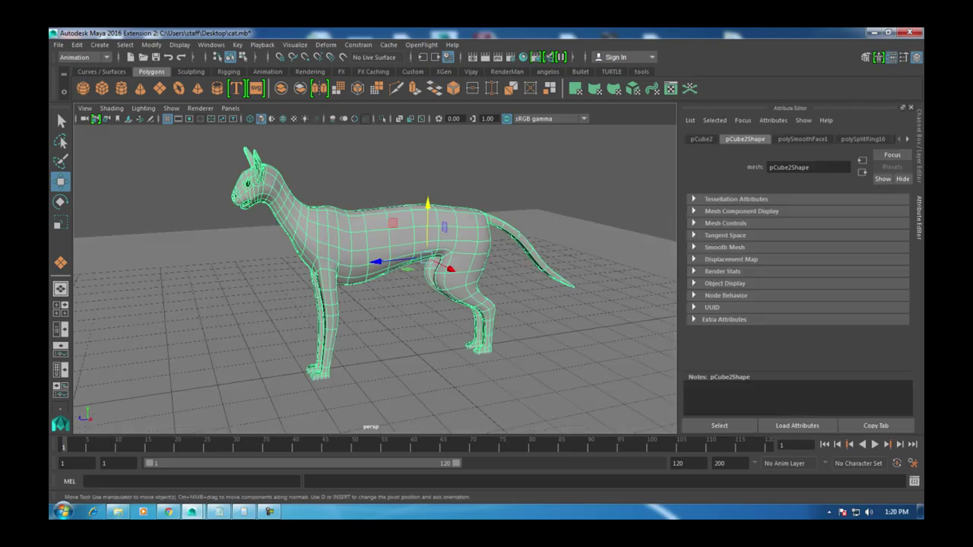
key("1")
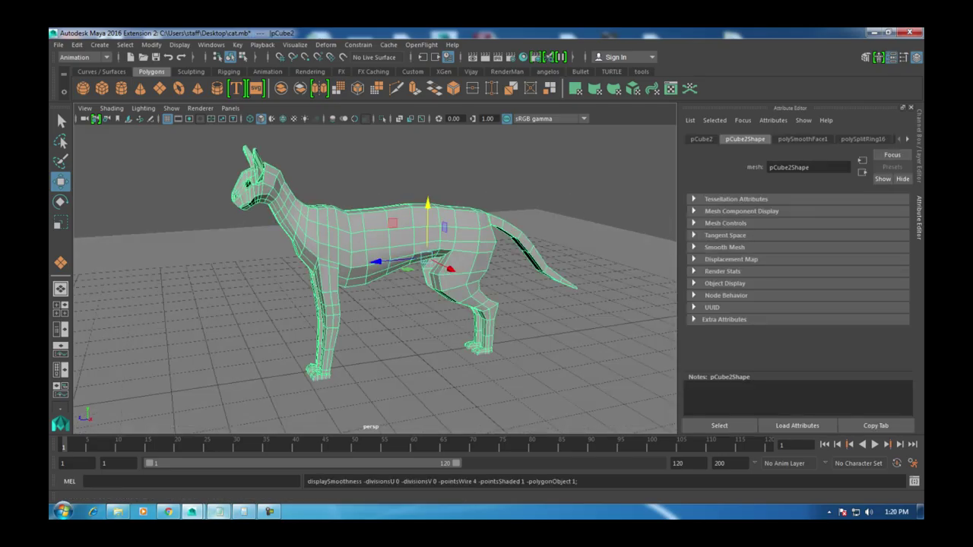
left_click(219, 512)
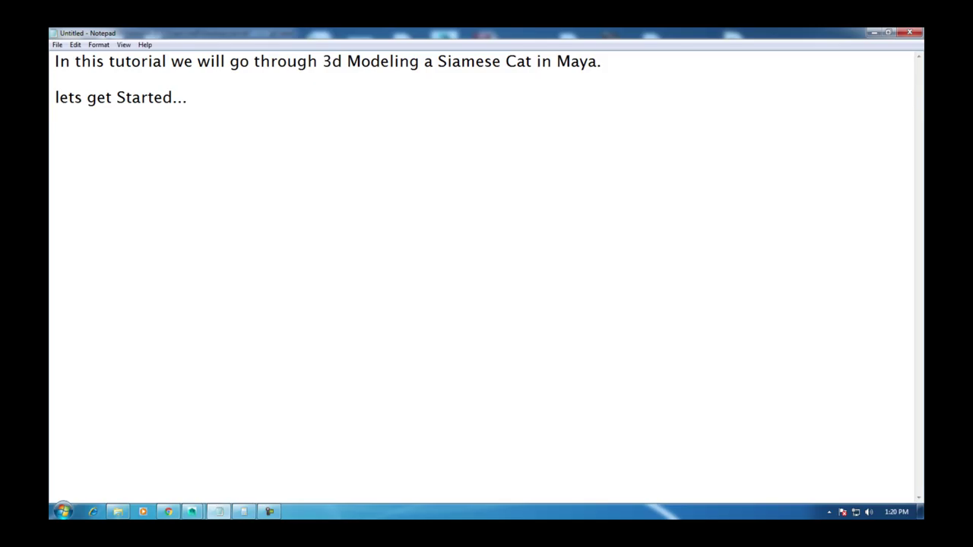
Step: Add the closing line 'Thanks for watching...' beneath 'lets get Started...' in the notes
type("Thanks for watc")
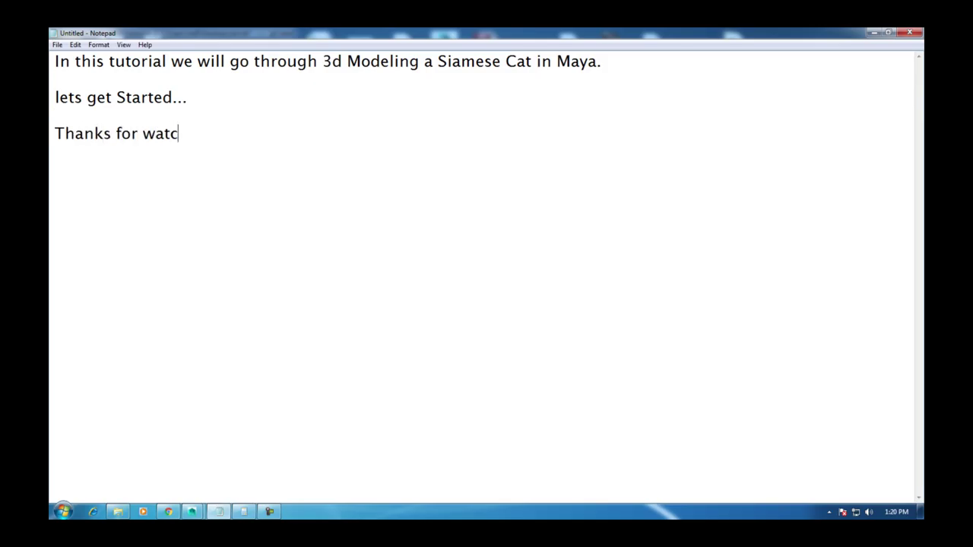
type("hing")
type("...")
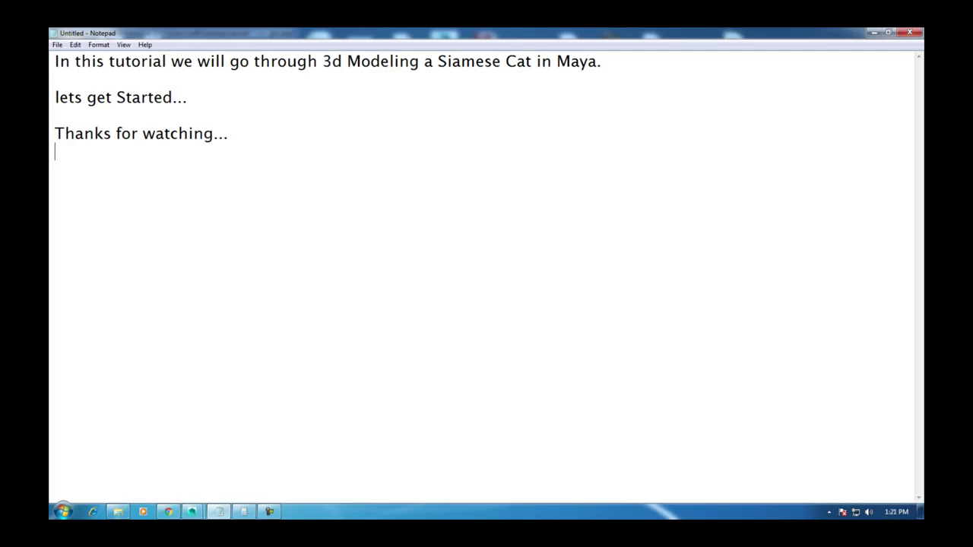